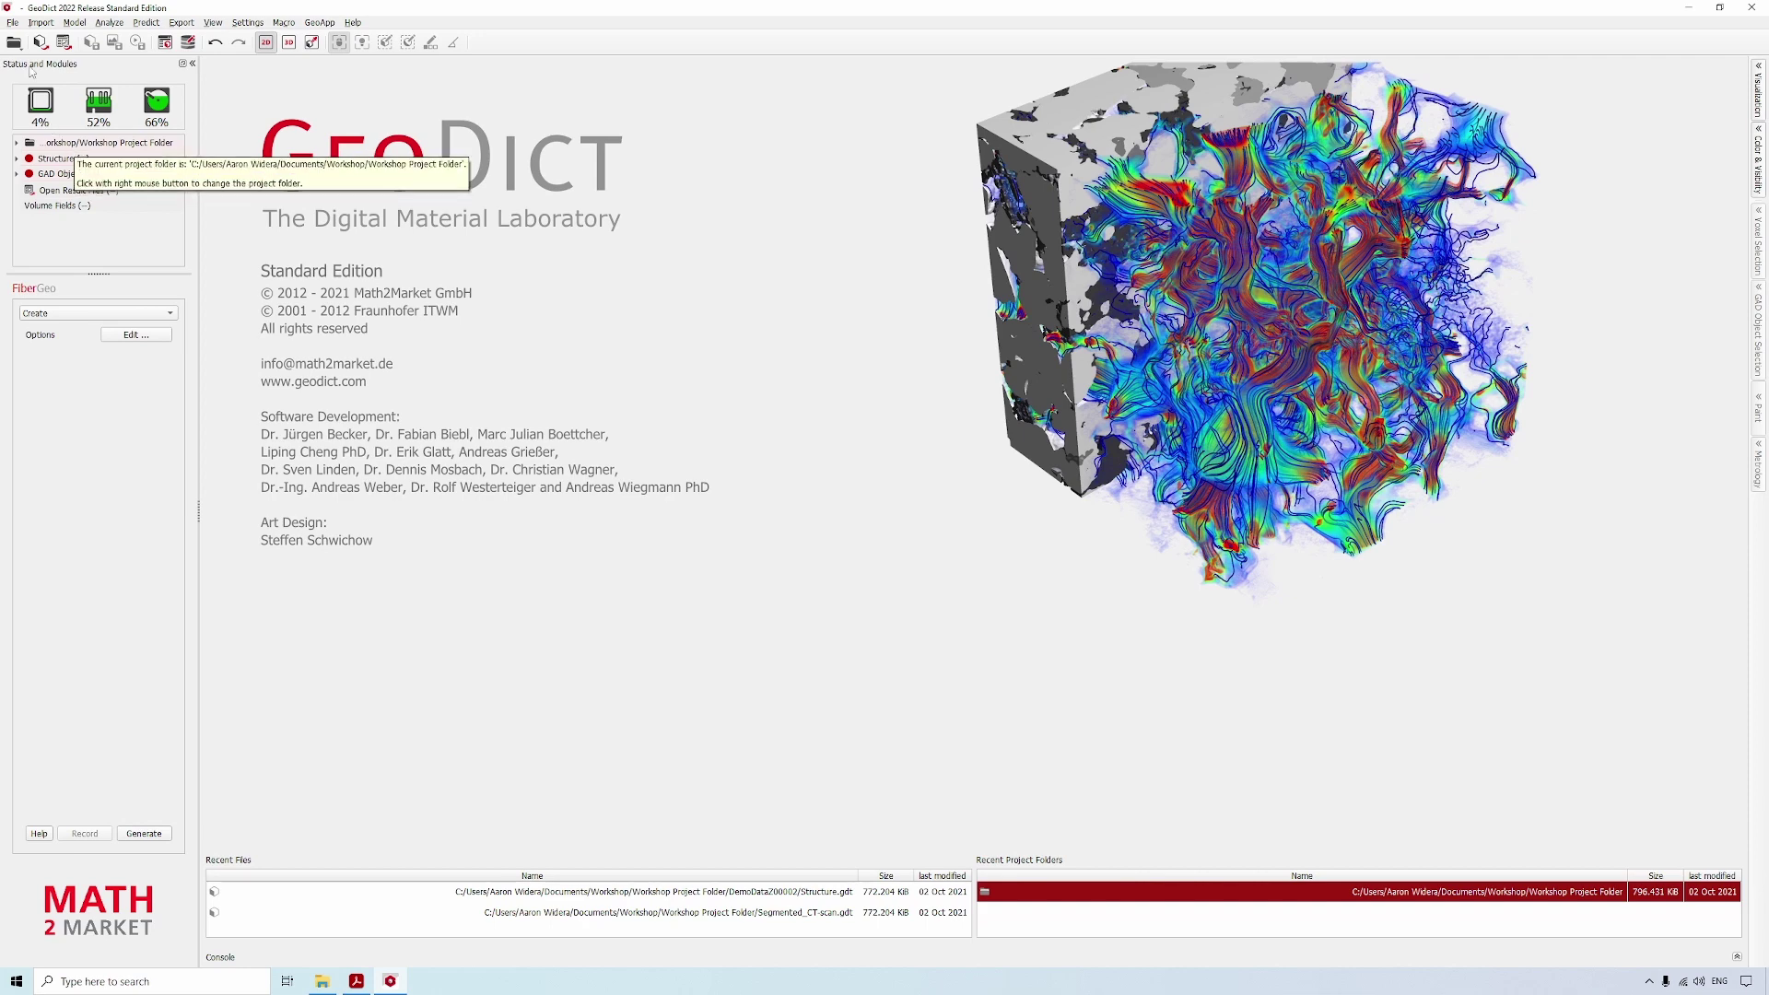
- Open the structure file Structure.gdt from the DemoDataZ00002 folder in the workshop project folder
{"action": "left_click", "coordinate": [14, 23]}
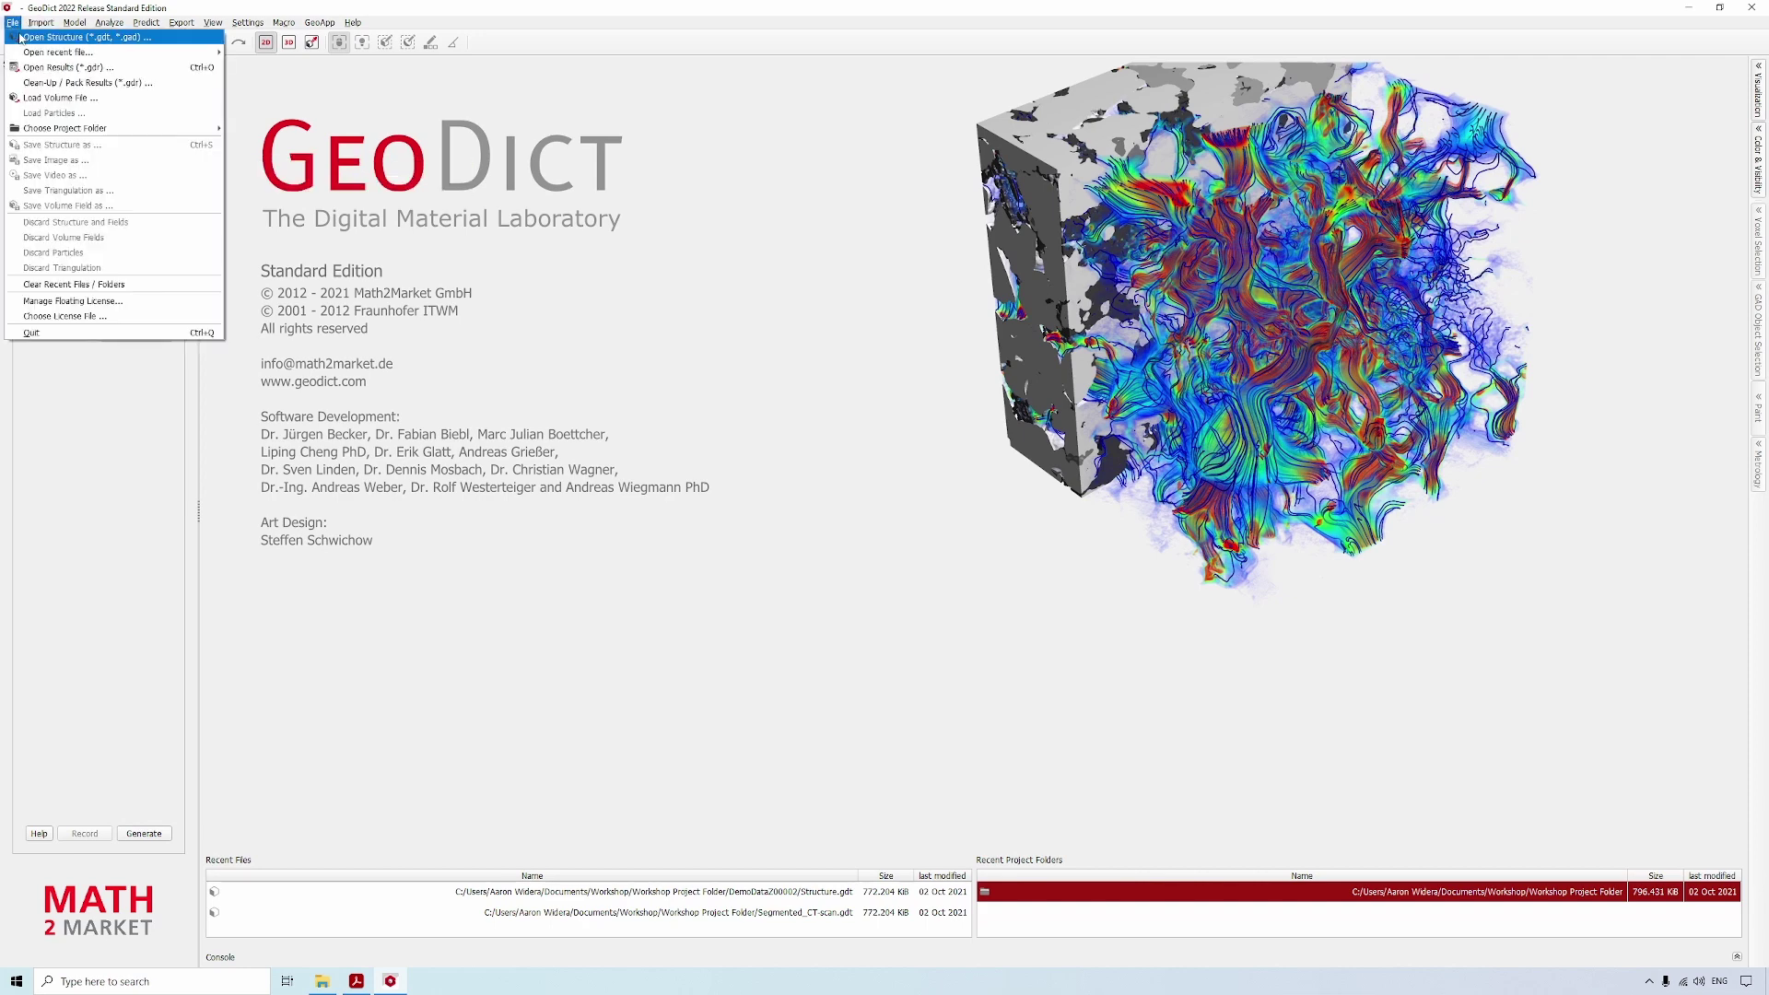
{"action": "left_click", "coordinate": [22, 39]}
{"action": "left_click", "coordinate": [410, 129]}
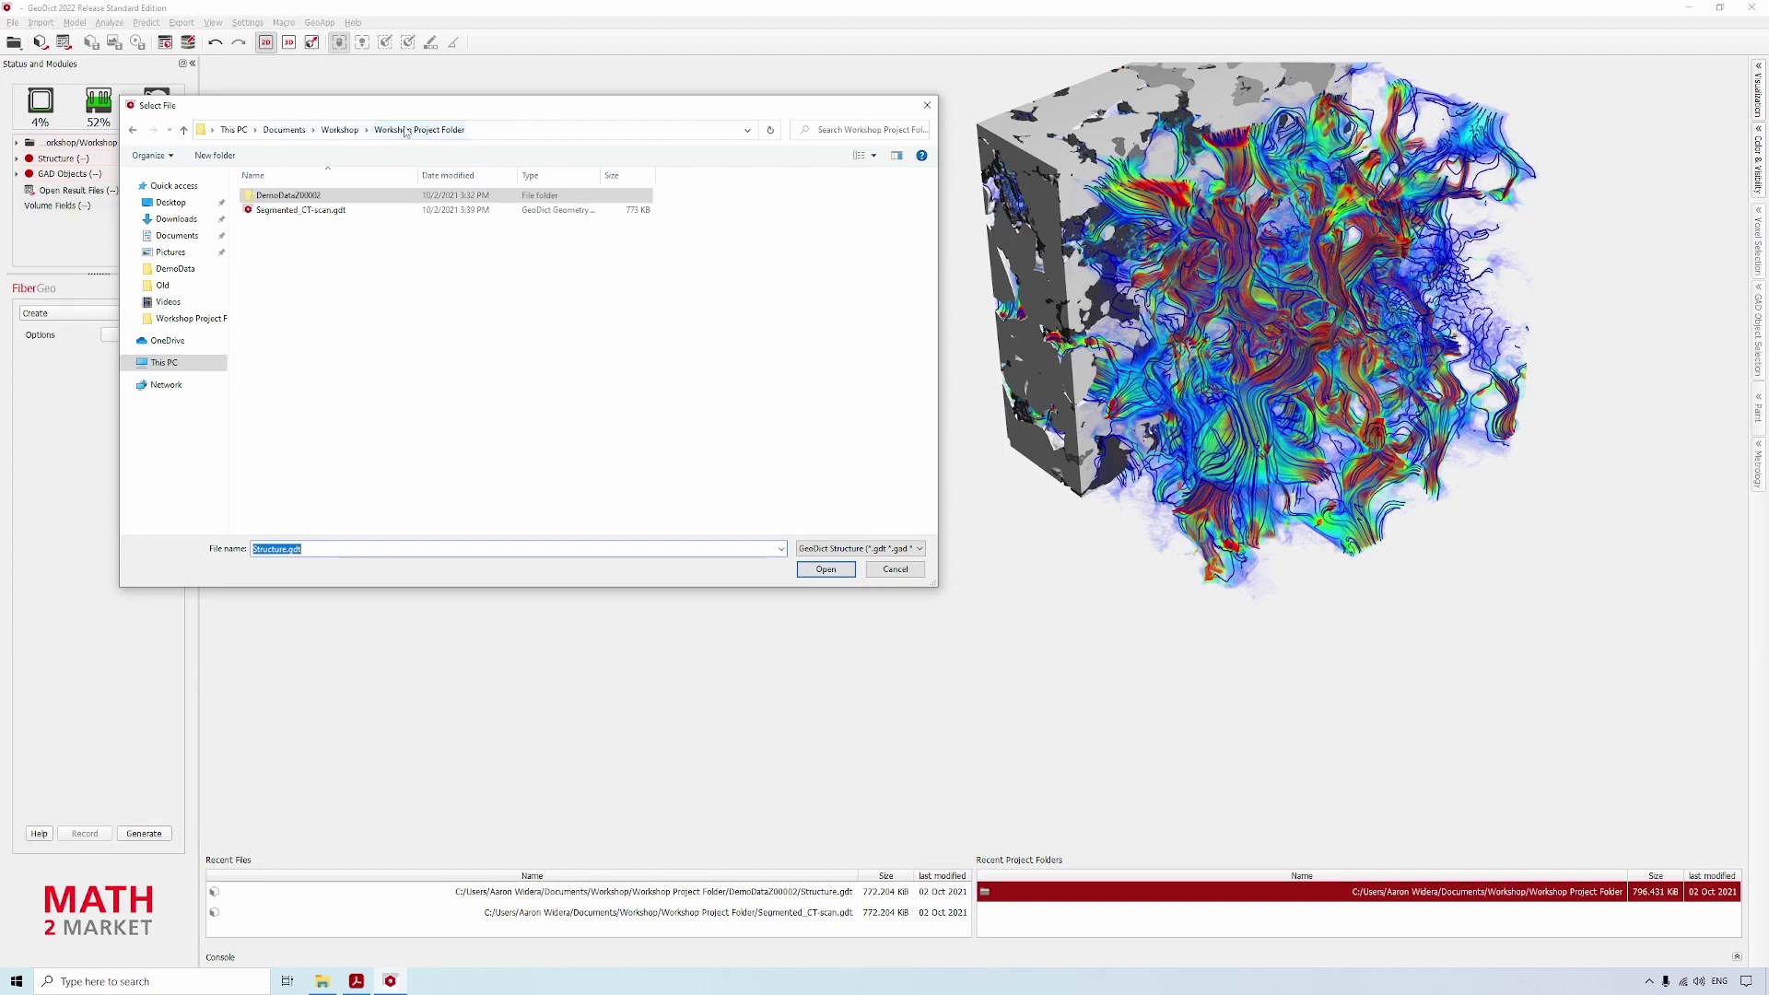
{"action": "left_click", "coordinate": [300, 211]}
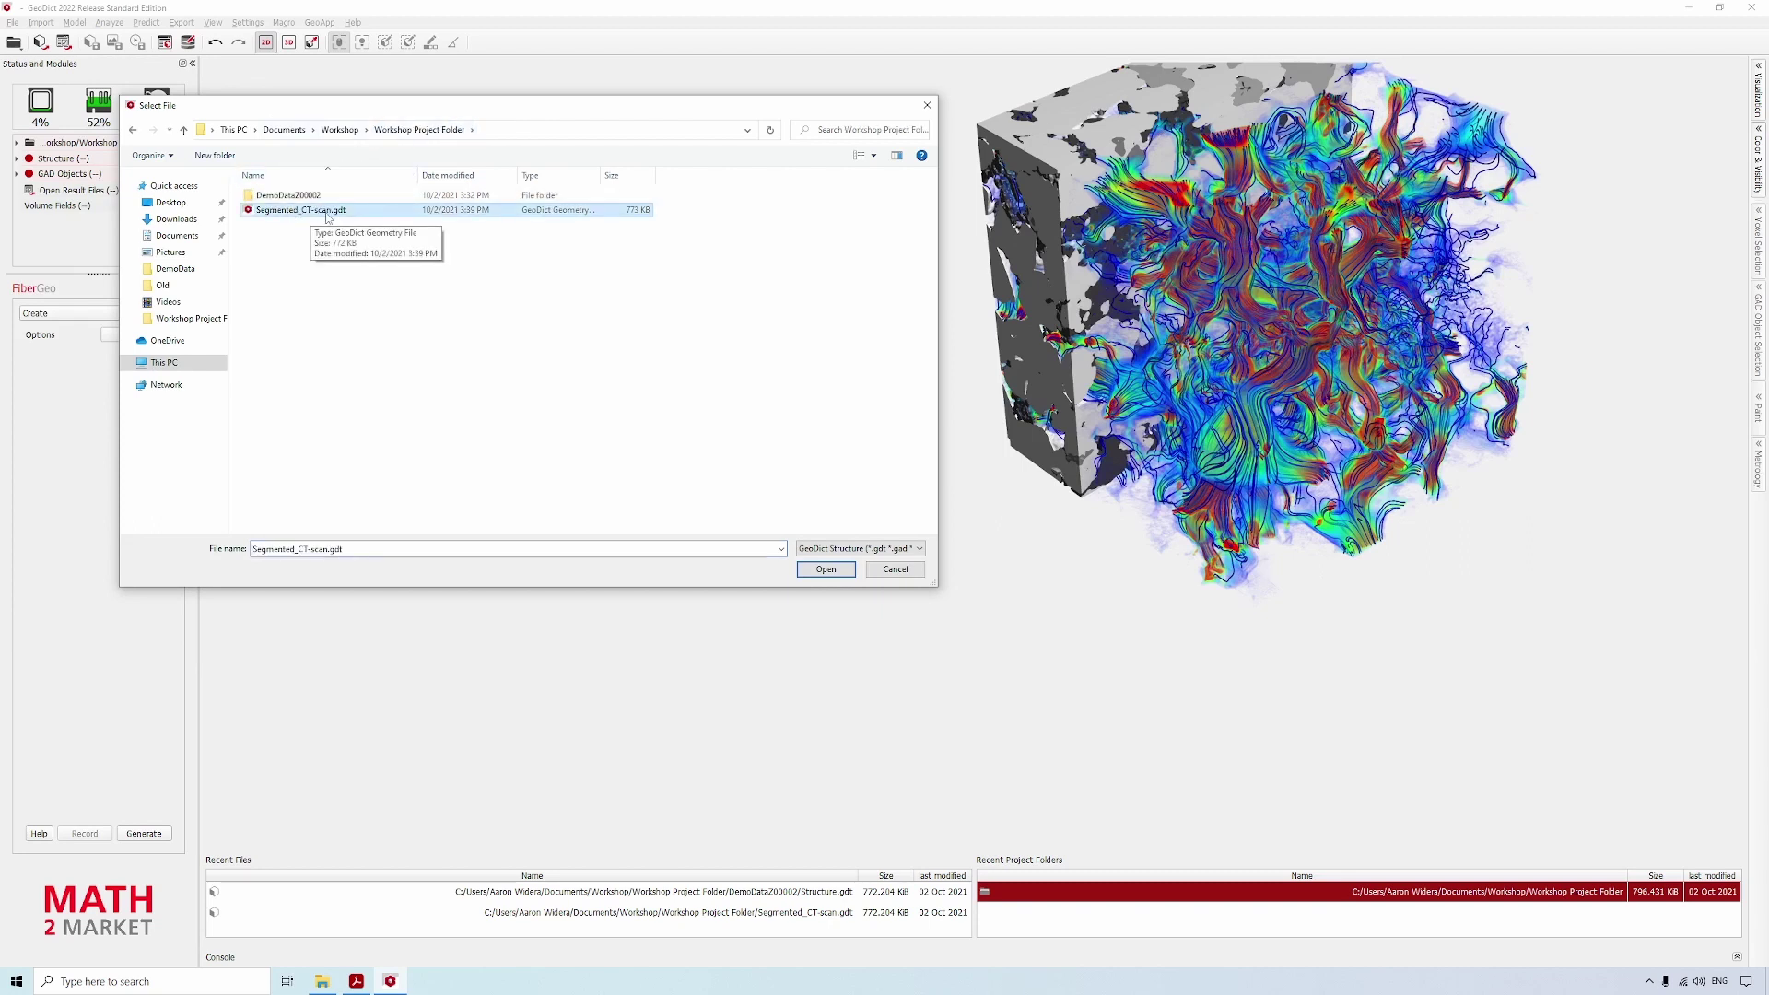
{"action": "double_click", "coordinate": [292, 195]}
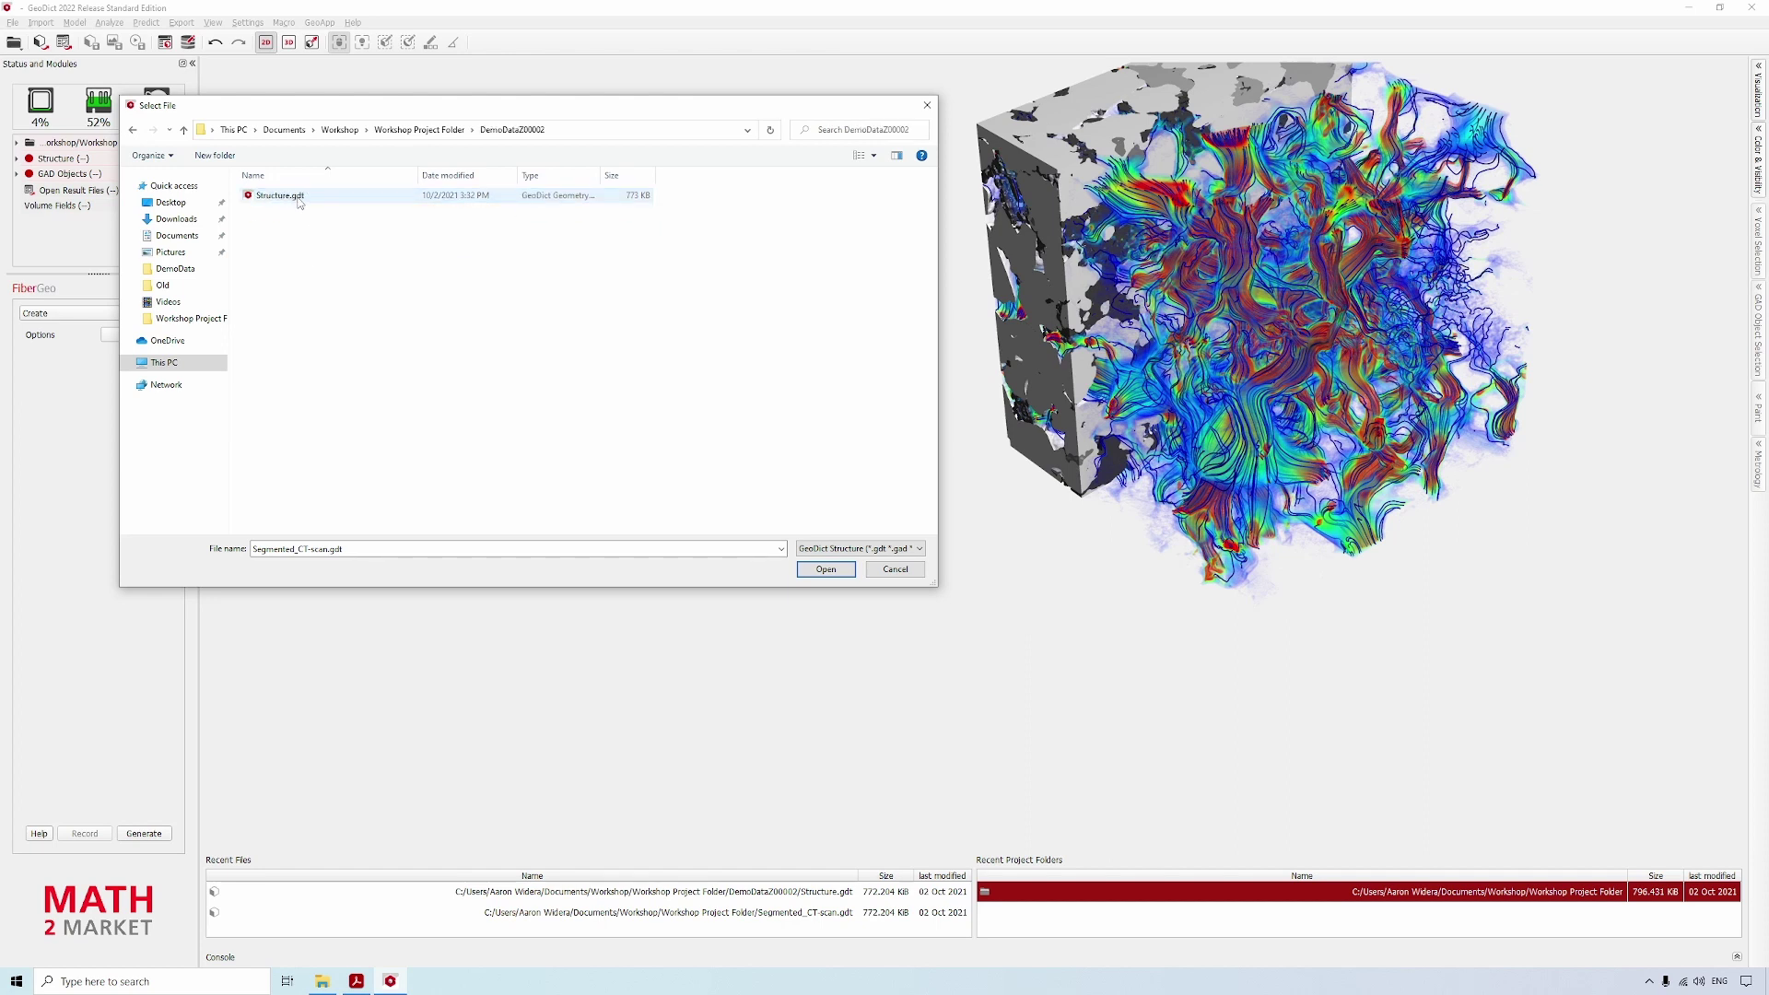
{"action": "left_click", "coordinate": [290, 200]}
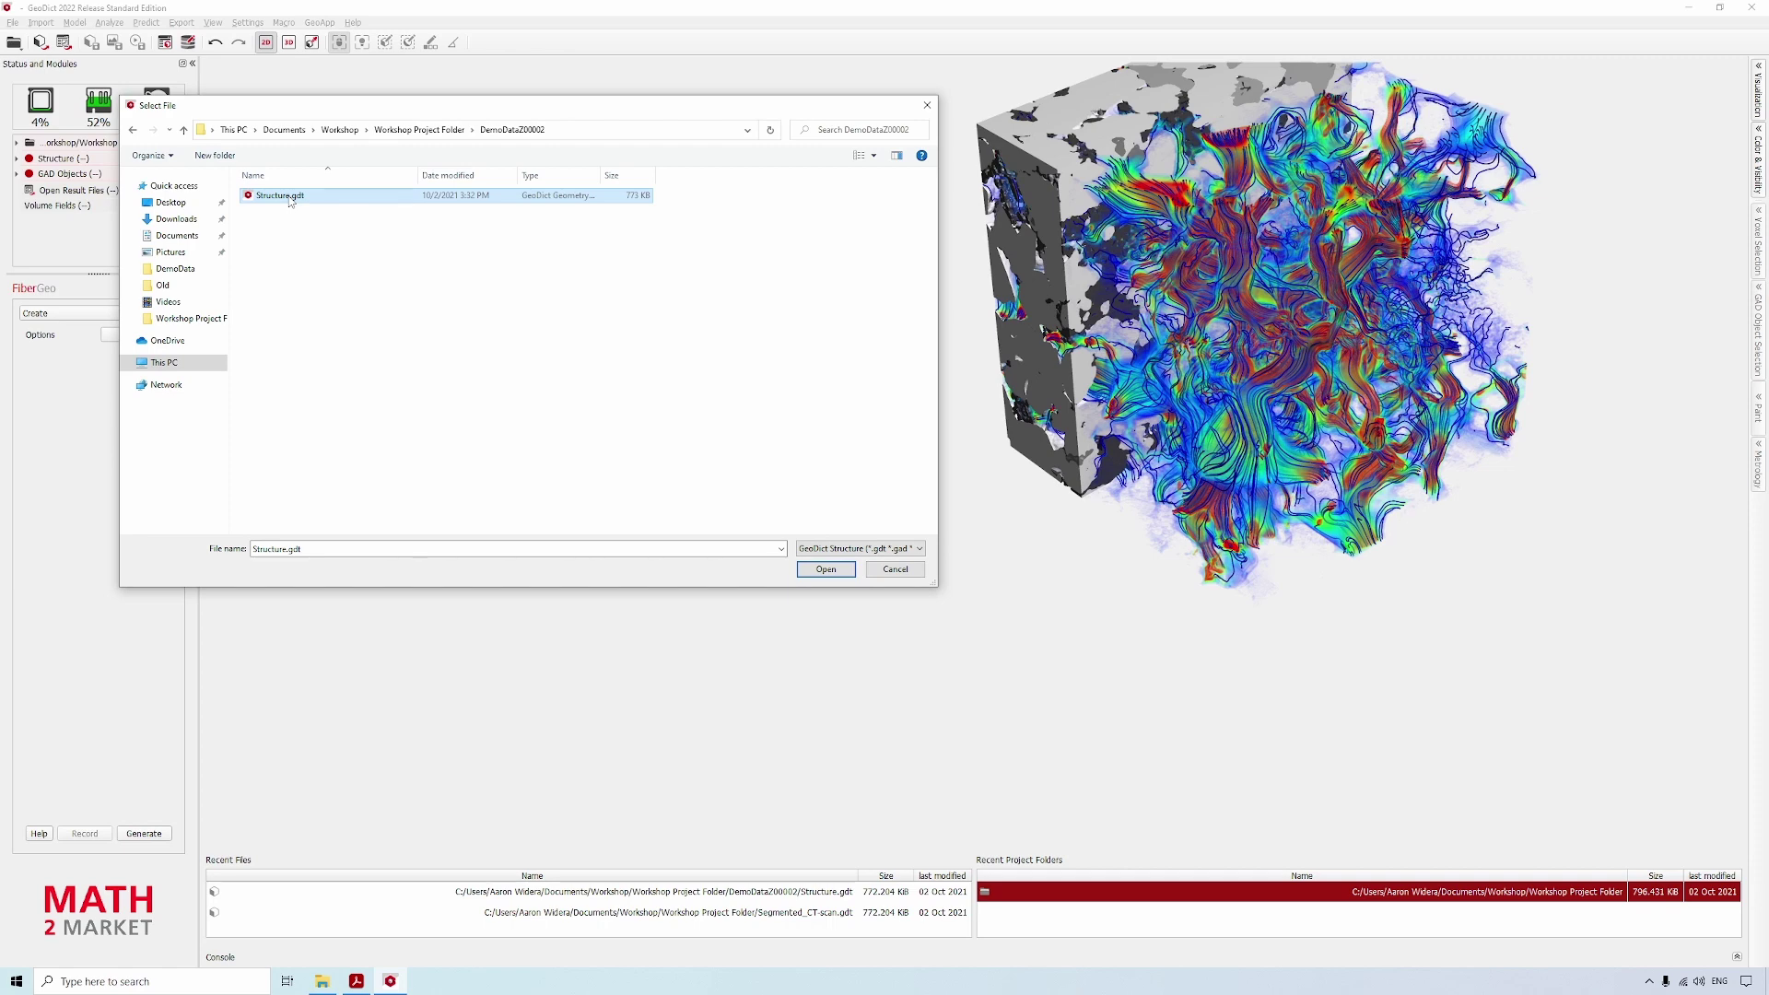
{"action": "left_click", "coordinate": [833, 571]}
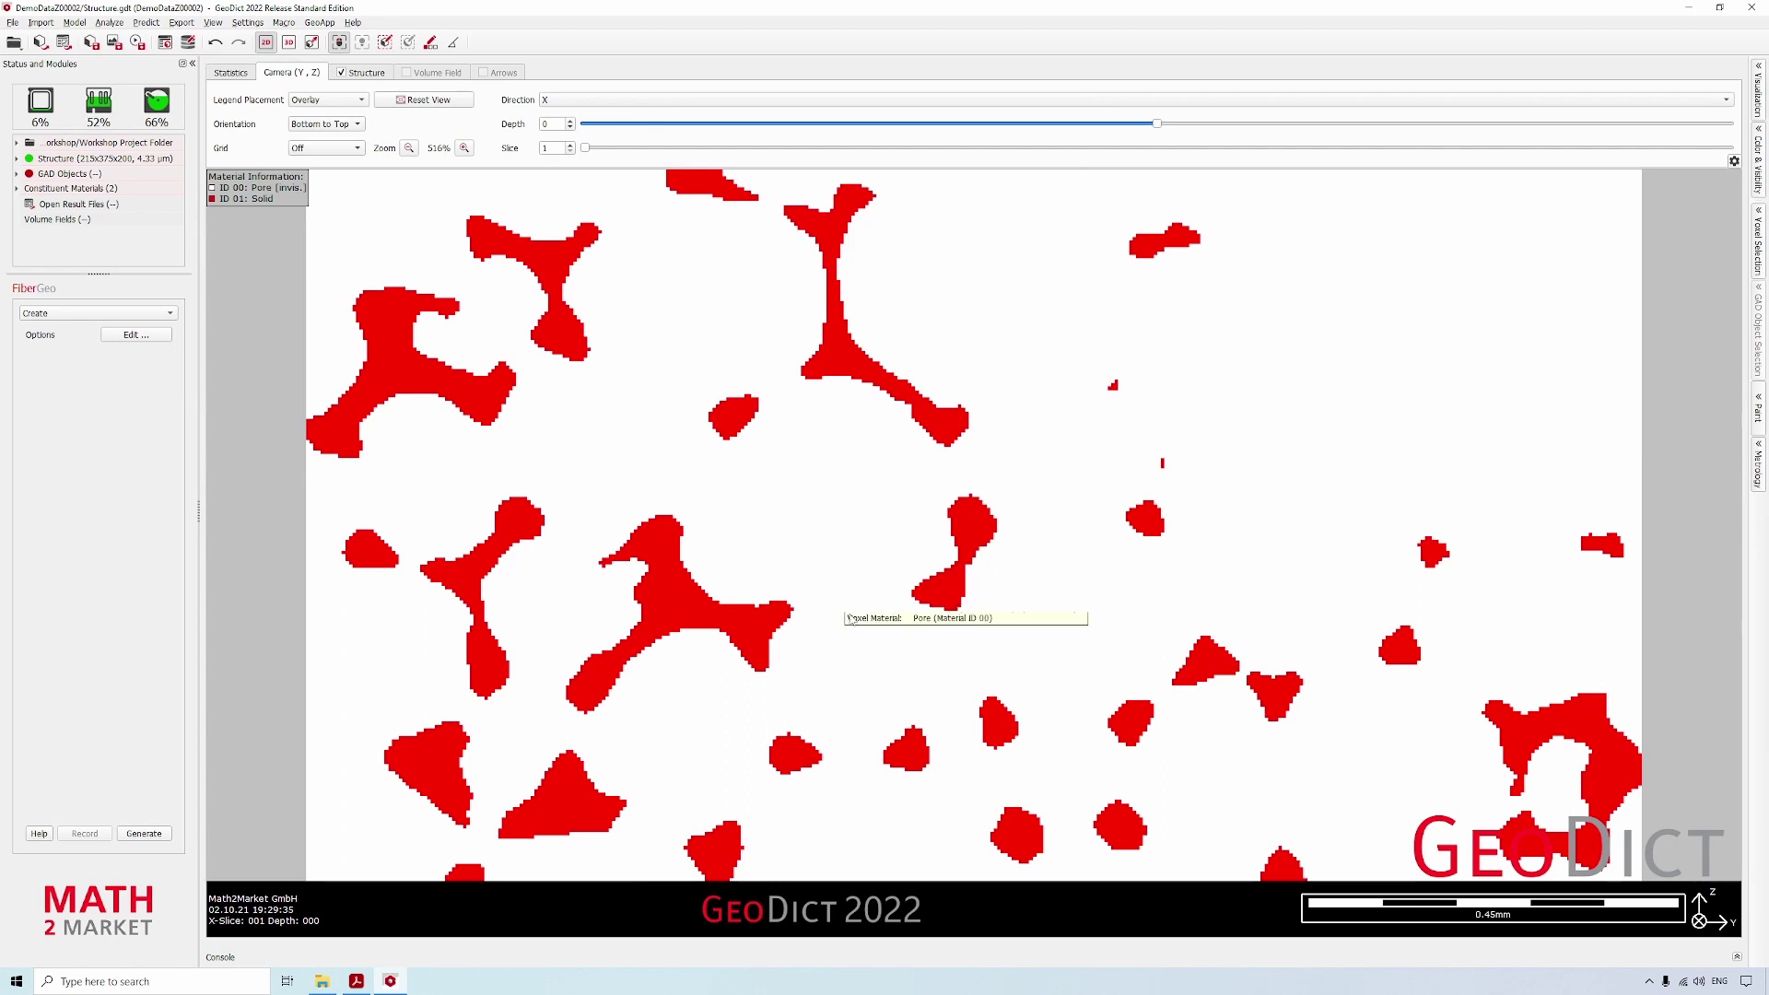
- Switch the display of the structure from the 2D slice to the 3D view
{"action": "scroll", "coordinate": [849, 654], "scroll_direction": "down", "scroll_amount": 5}
{"action": "scroll", "coordinate": [816, 573], "scroll_direction": "up", "scroll_amount": 2}
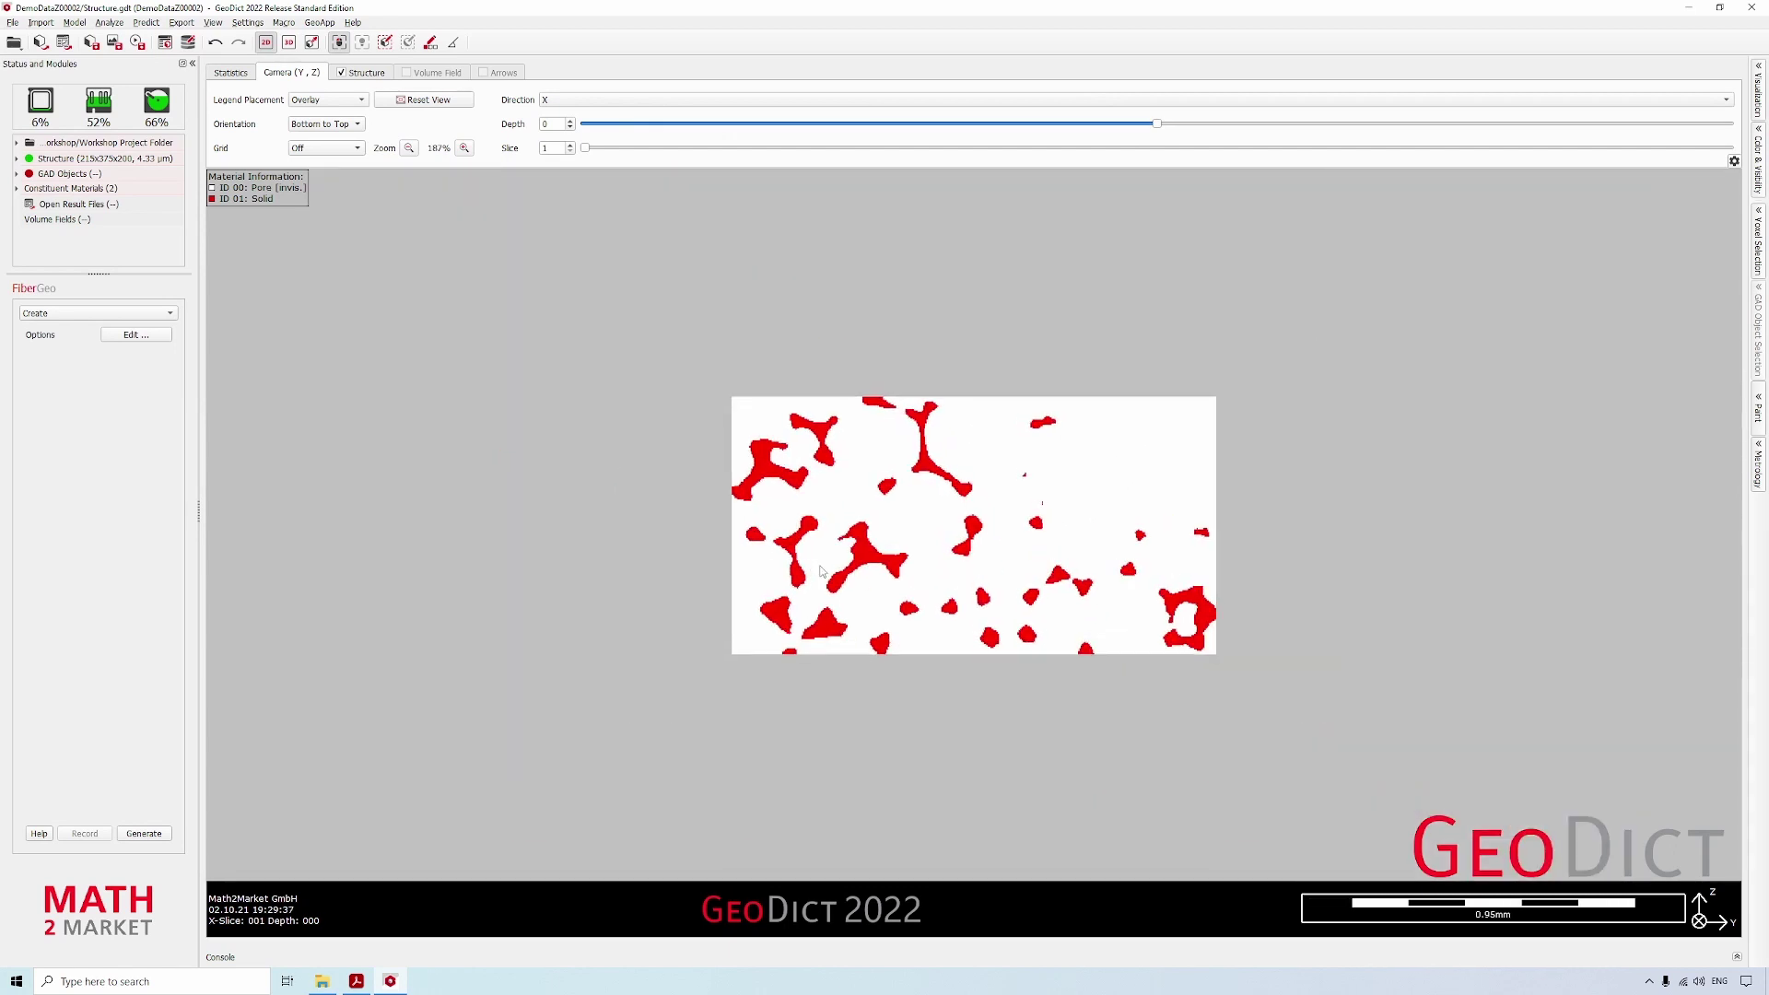
{"action": "left_click", "coordinate": [288, 43]}
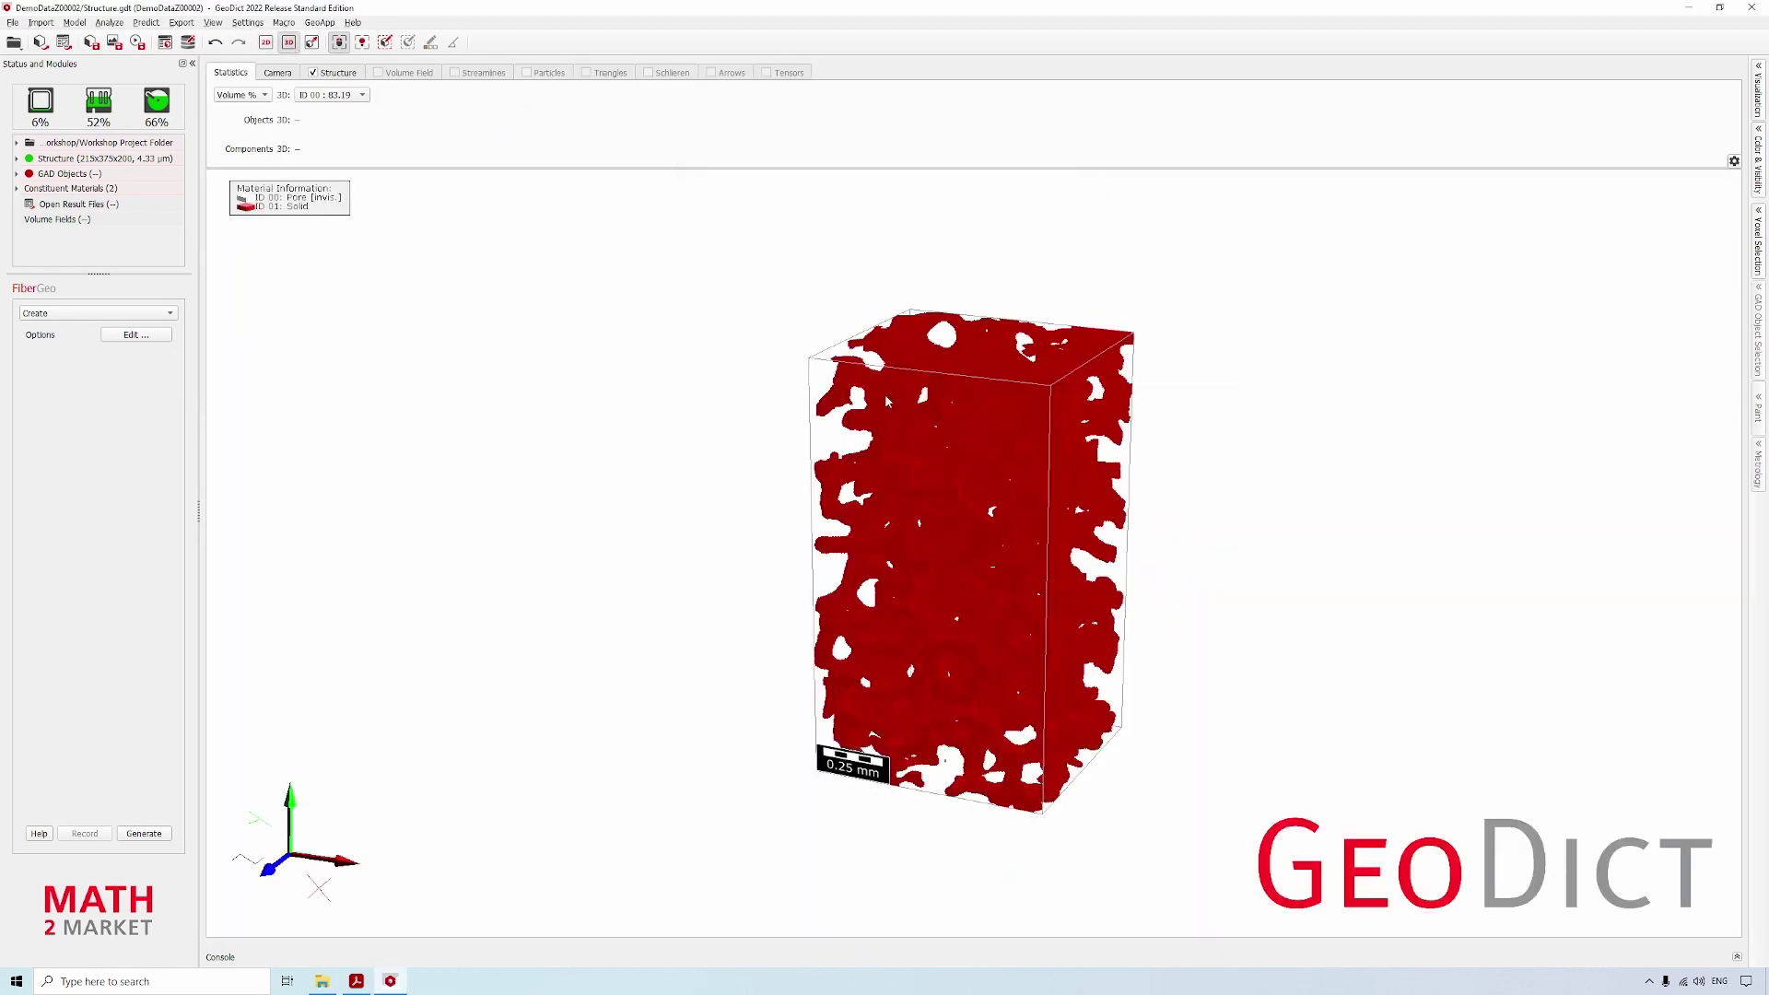
{"action": "left_click_drag", "start_coordinate": [970, 579], "coordinate": [1007, 428]}
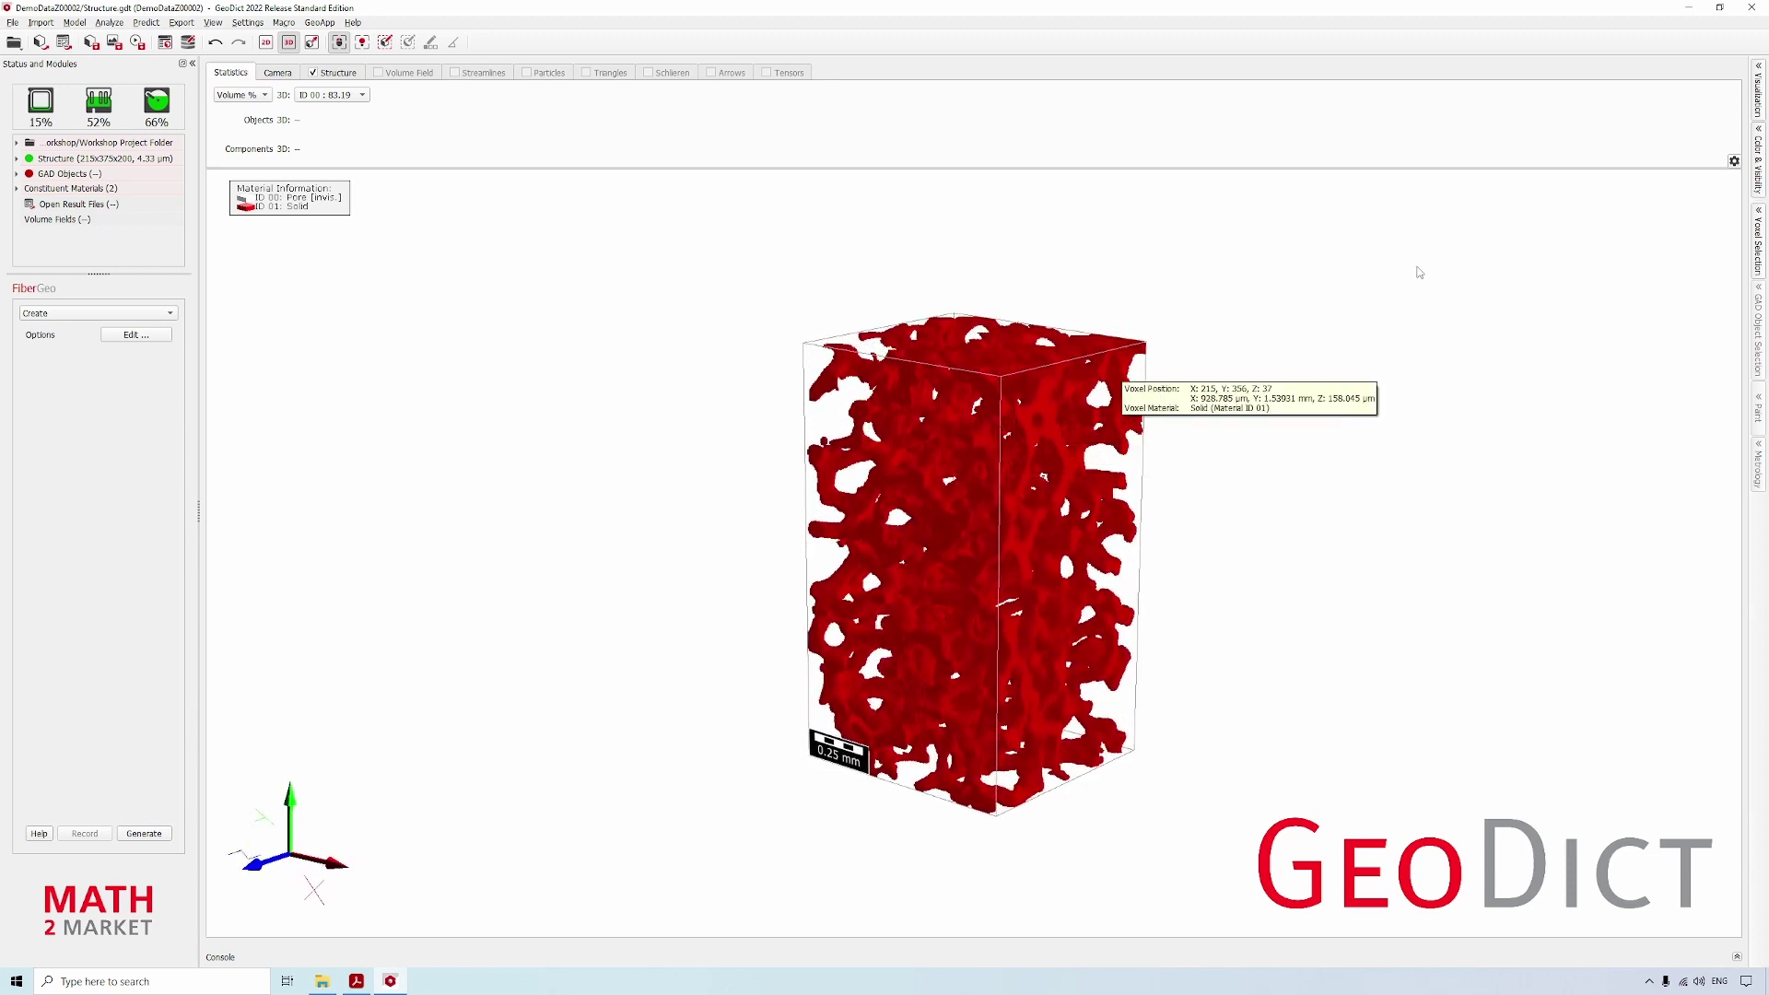
- Change the display color of the Solid material (ID 01) to white
{"action": "left_click", "coordinate": [1757, 161]}
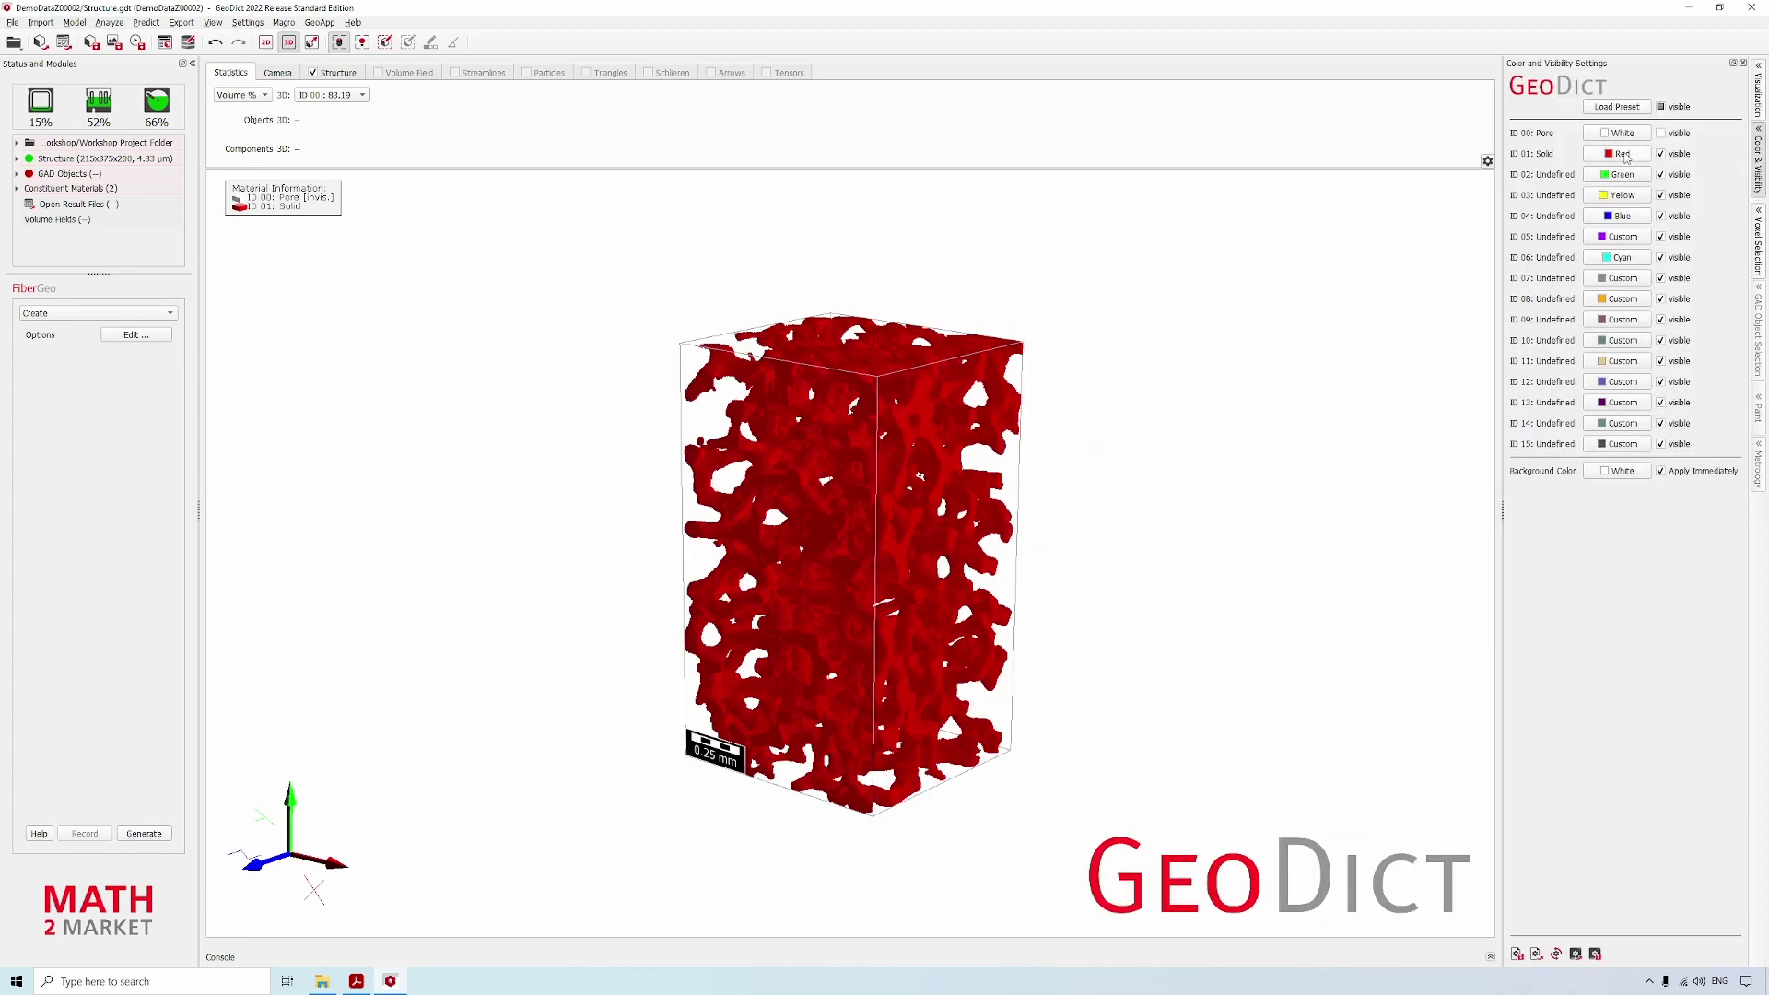
{"action": "left_click", "coordinate": [1625, 155]}
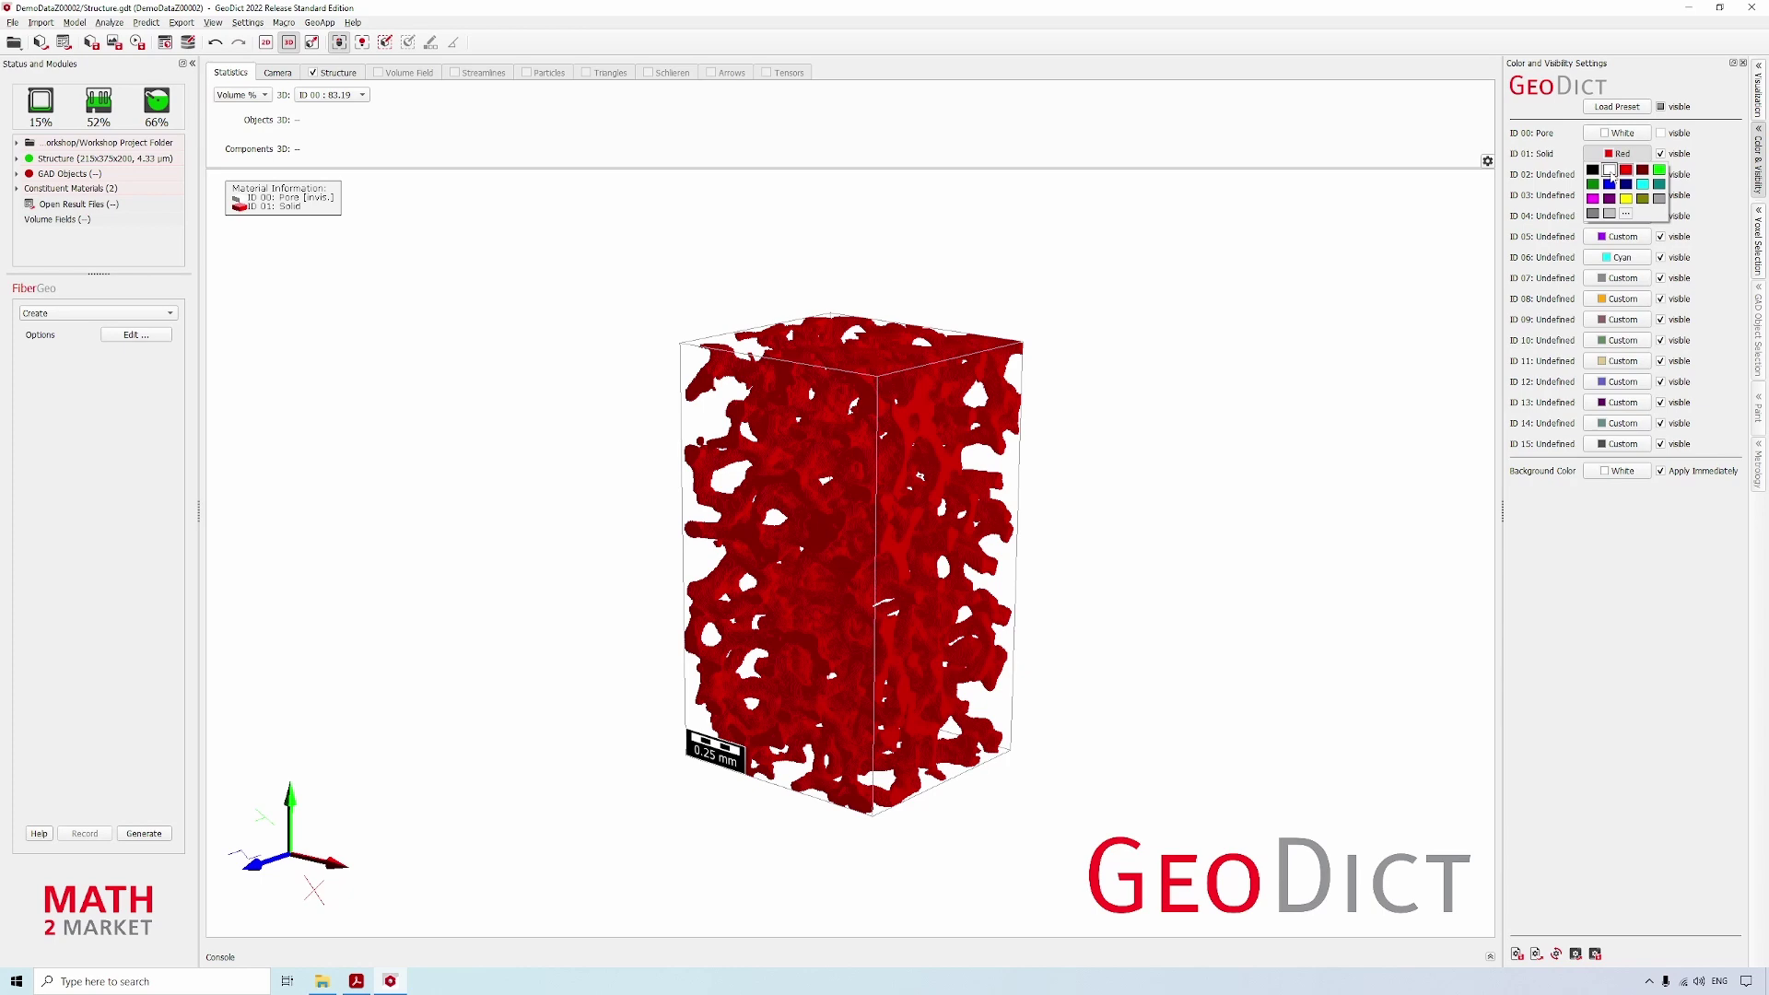
{"action": "left_click", "coordinate": [1610, 170]}
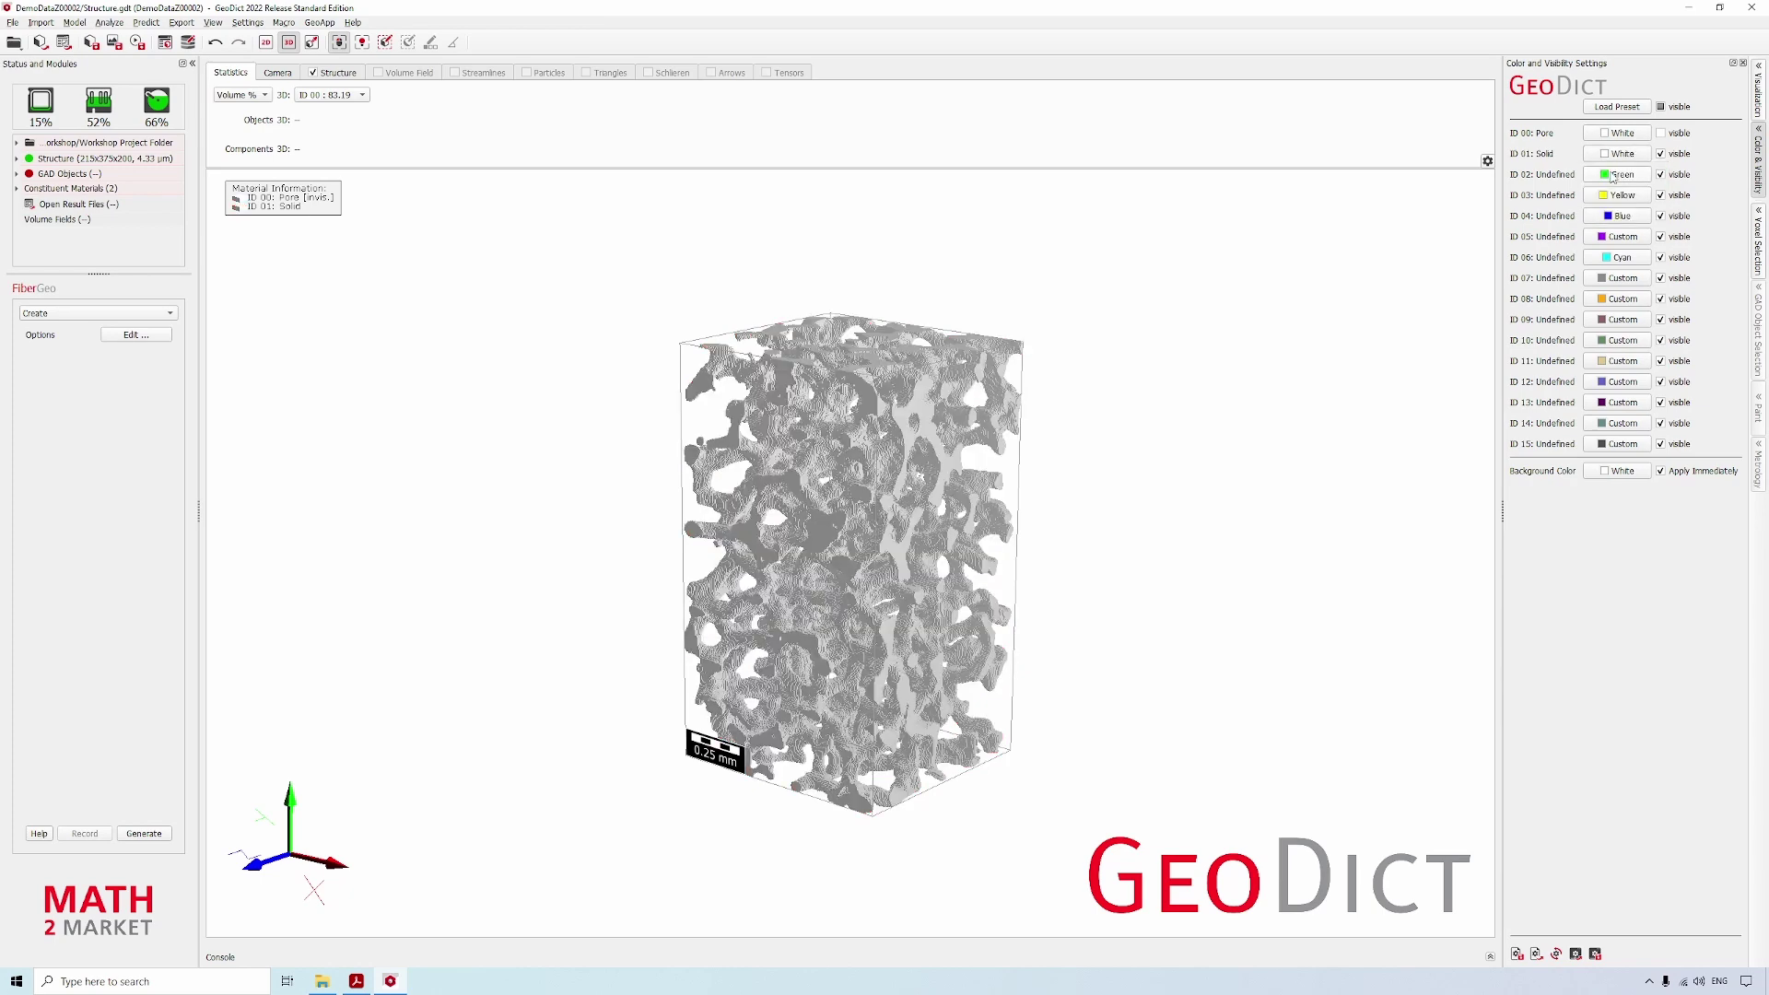
{"action": "left_click", "coordinate": [1758, 158]}
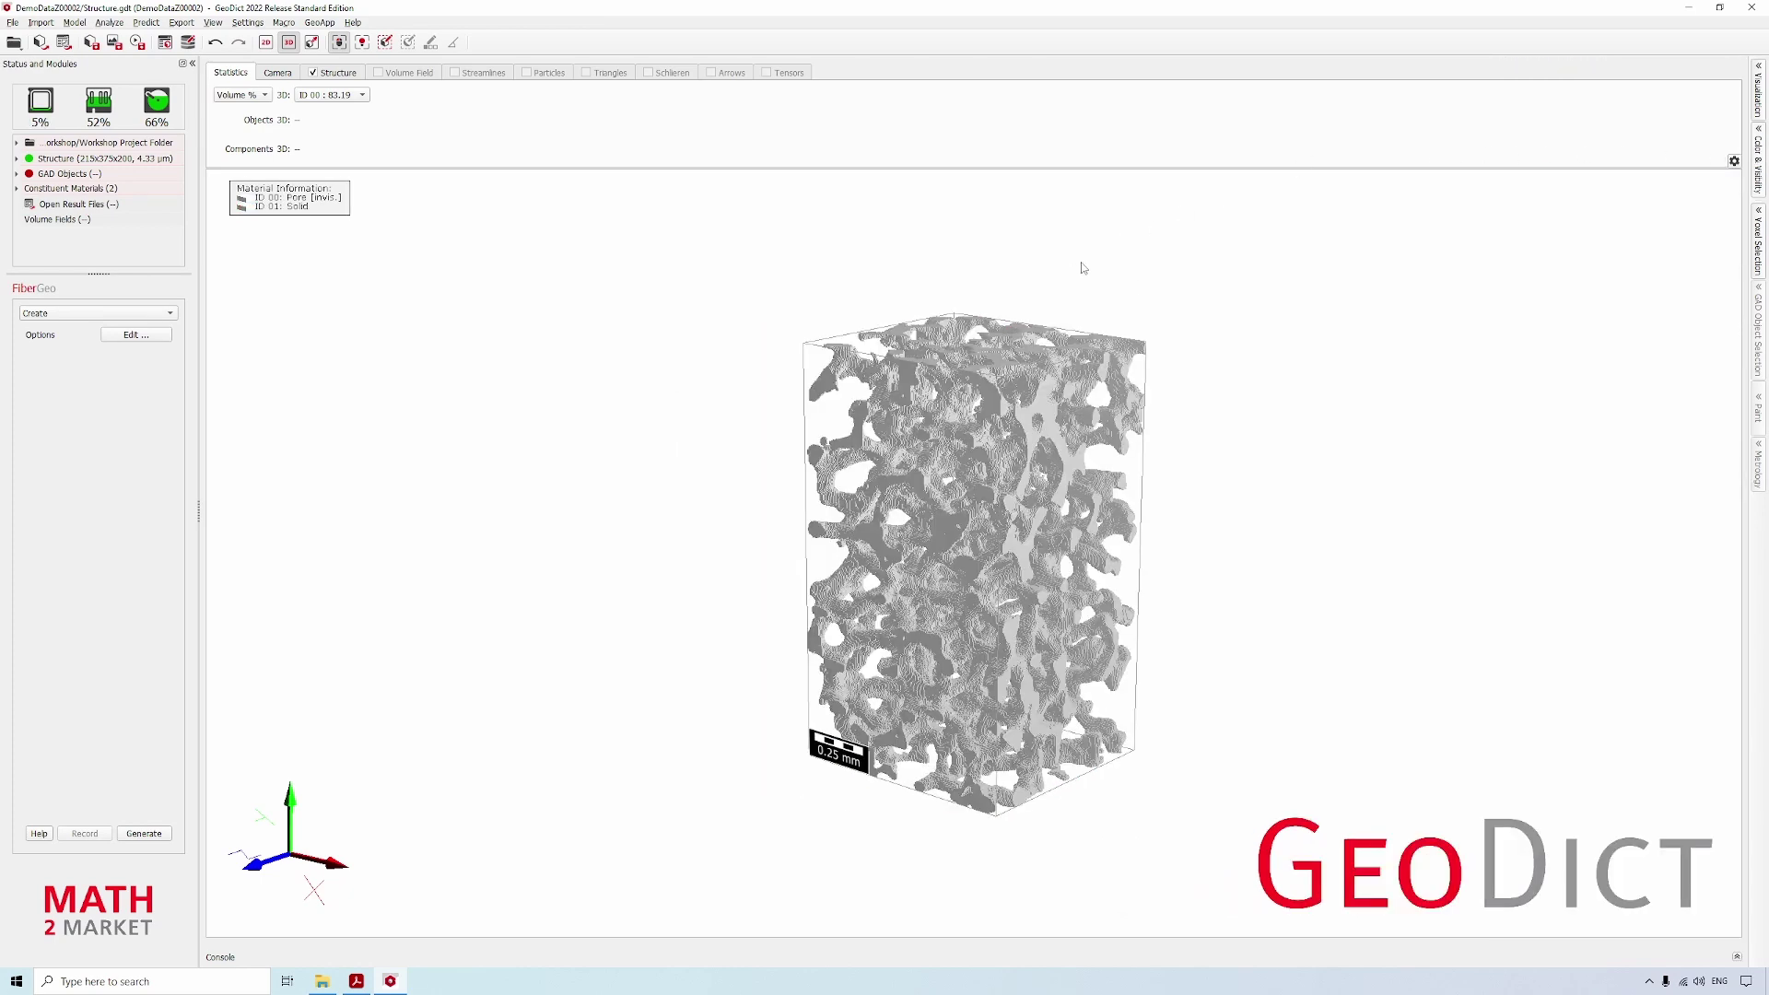
- Turn on the halo effect for the 3D view of the structure
{"action": "left_click", "coordinate": [276, 73]}
{"action": "left_click", "coordinate": [304, 124]}
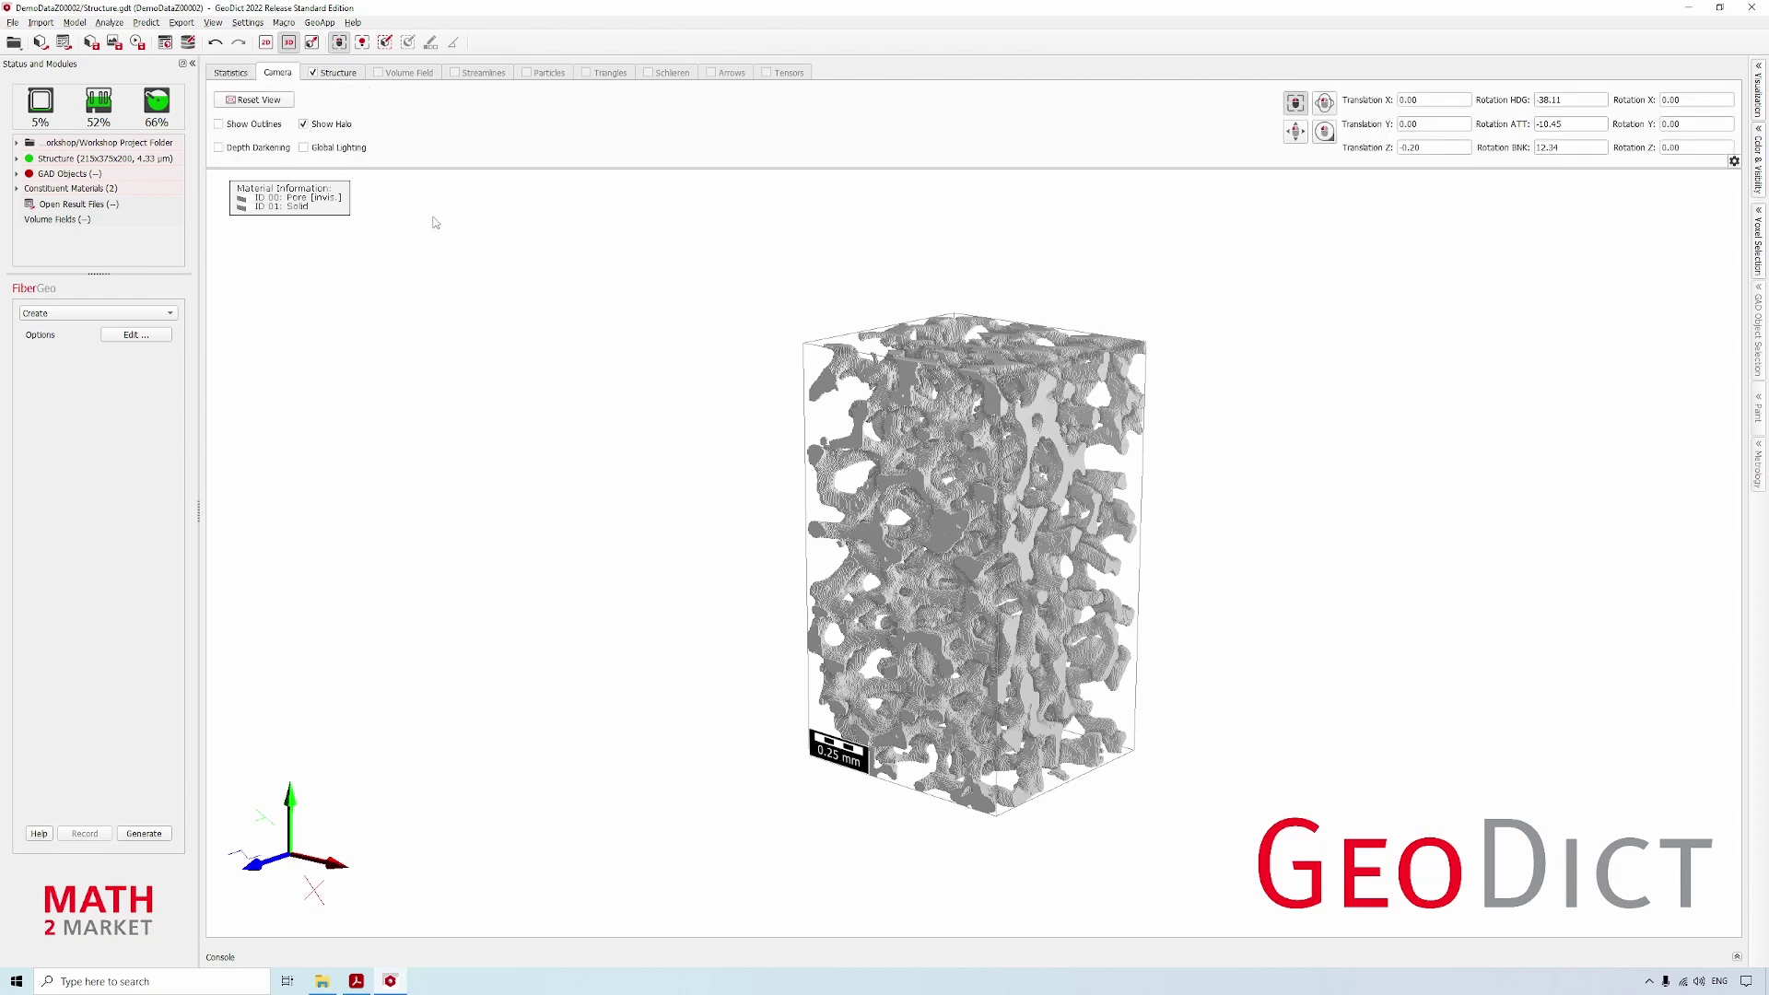
{"action": "mouse_move", "coordinate": [1038, 566]}
{"action": "left_click_drag", "start_coordinate": [1003, 650], "coordinate": [882, 652]}
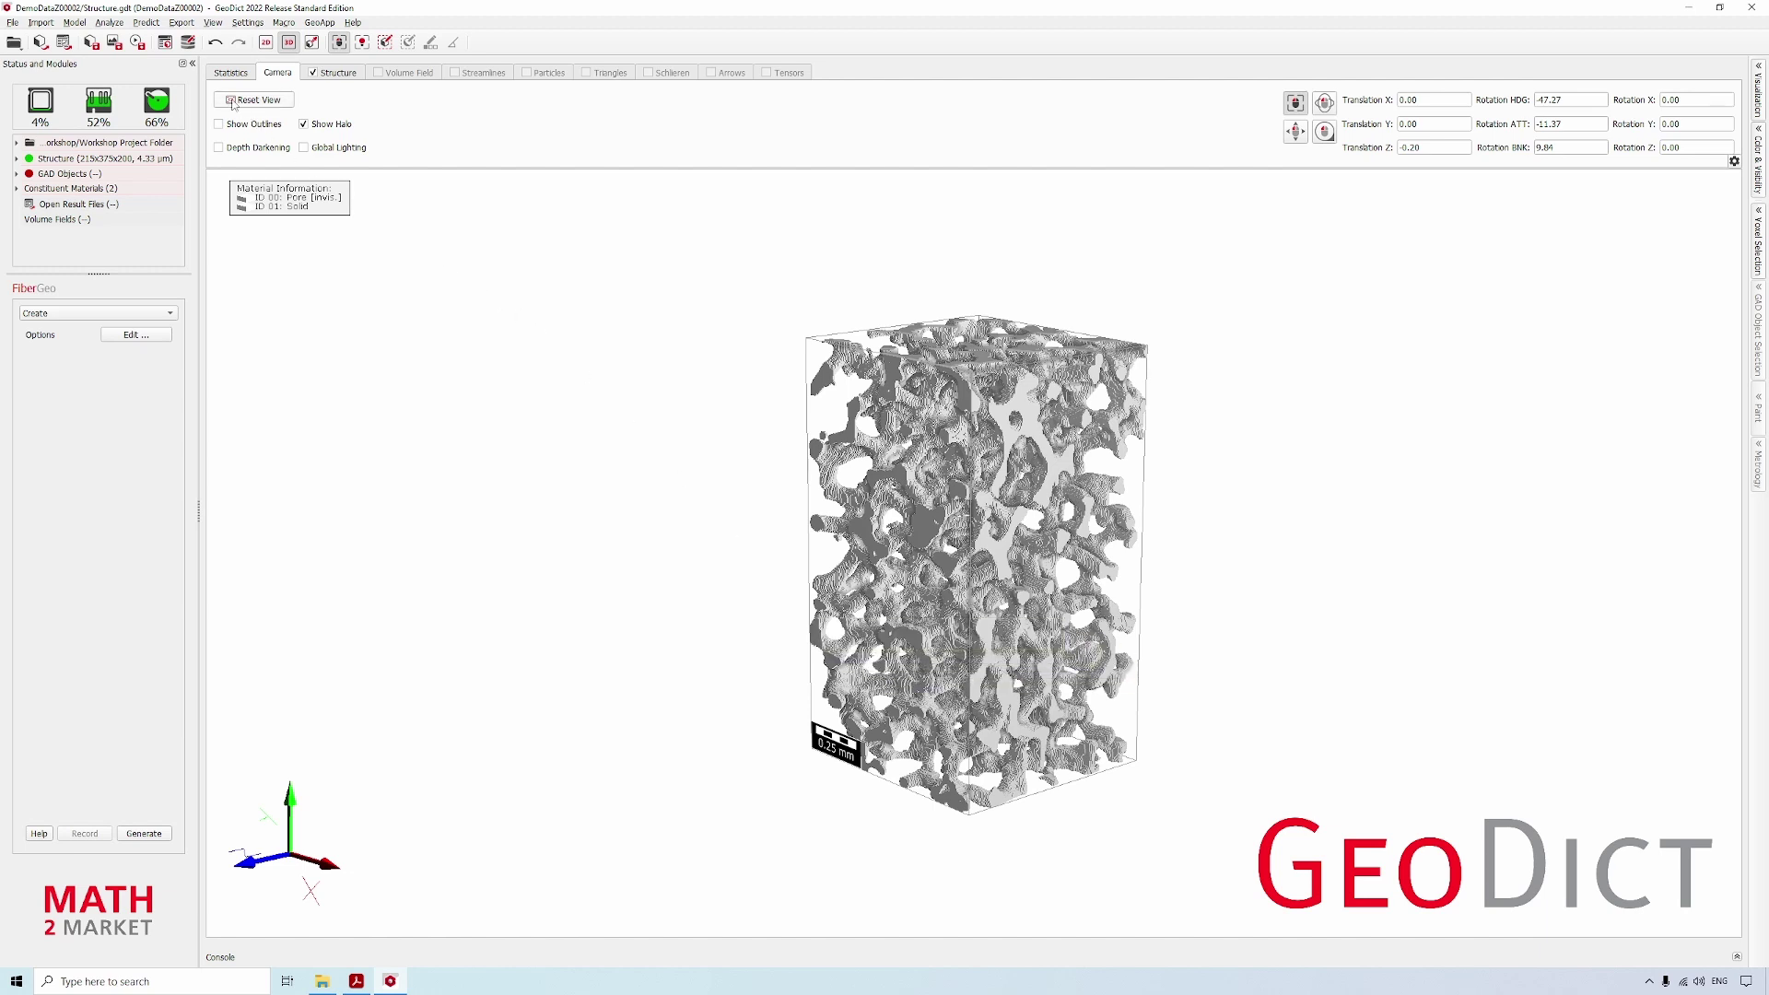
- Run PoroDict's Pore Size Distribution (Granulometry) with bin size 2, symmetric boundaries, the size distribution written as *.gsd, and result file Granulometry.gdr
{"action": "left_click", "coordinate": [112, 23]}
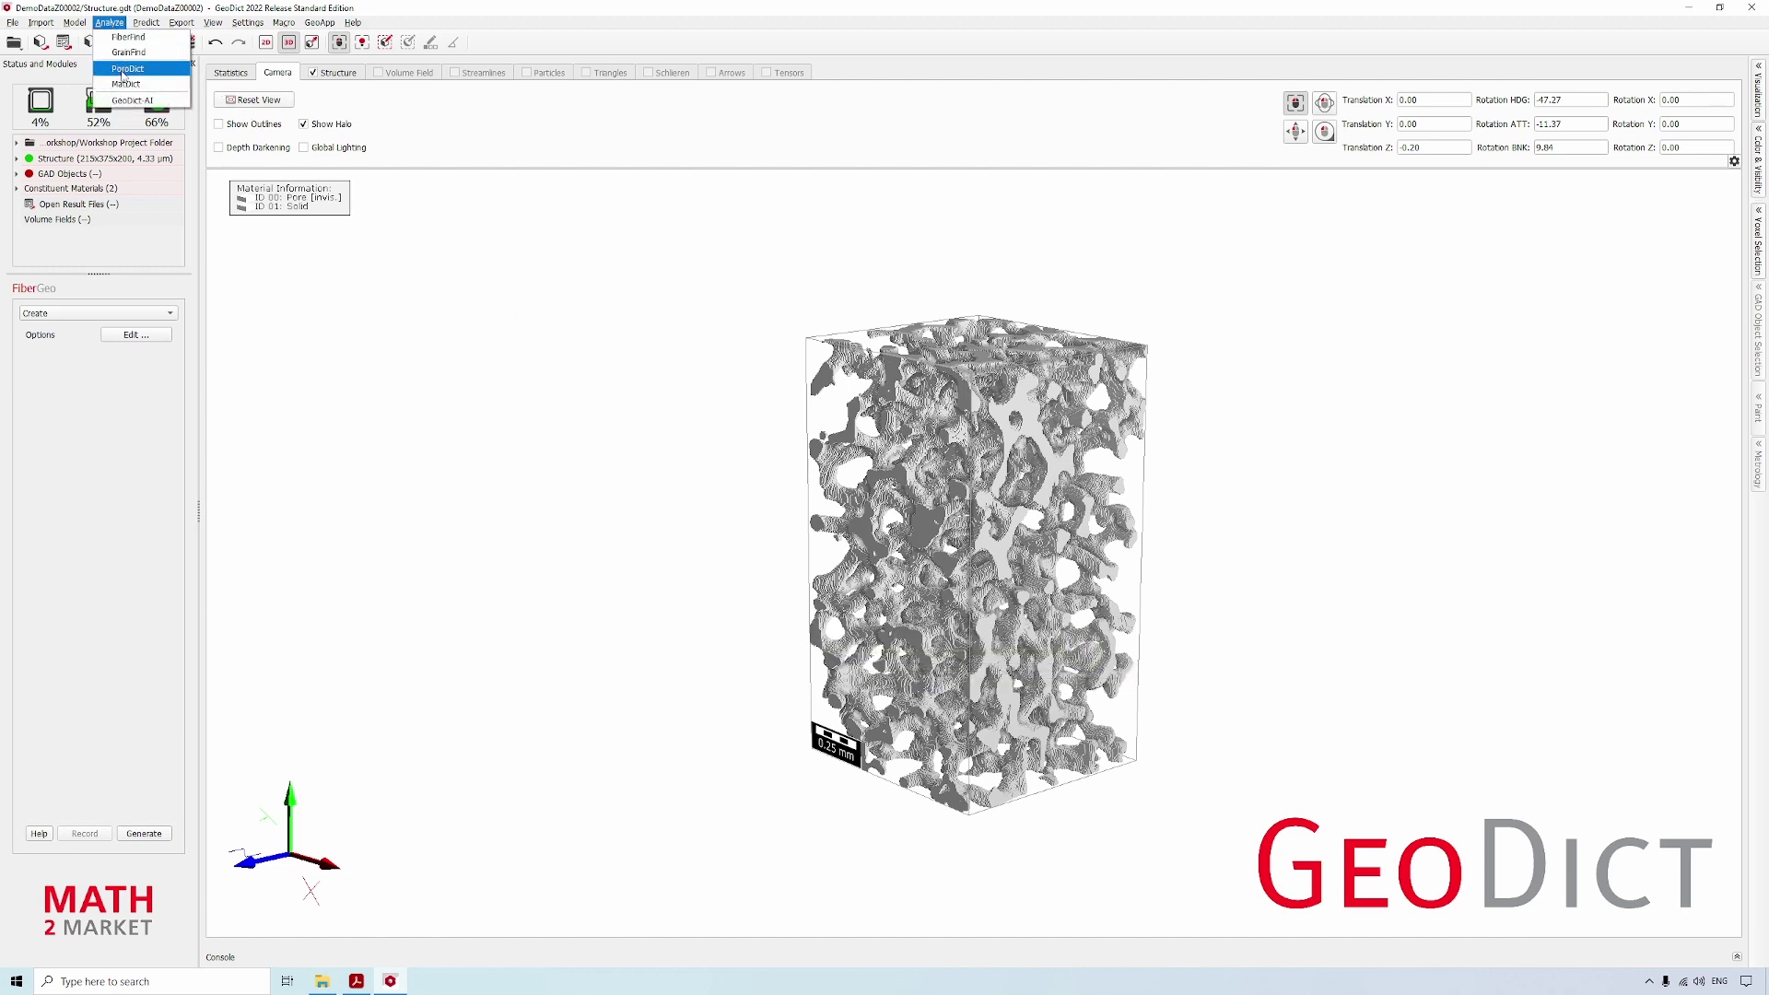
{"action": "left_click", "coordinate": [125, 83]}
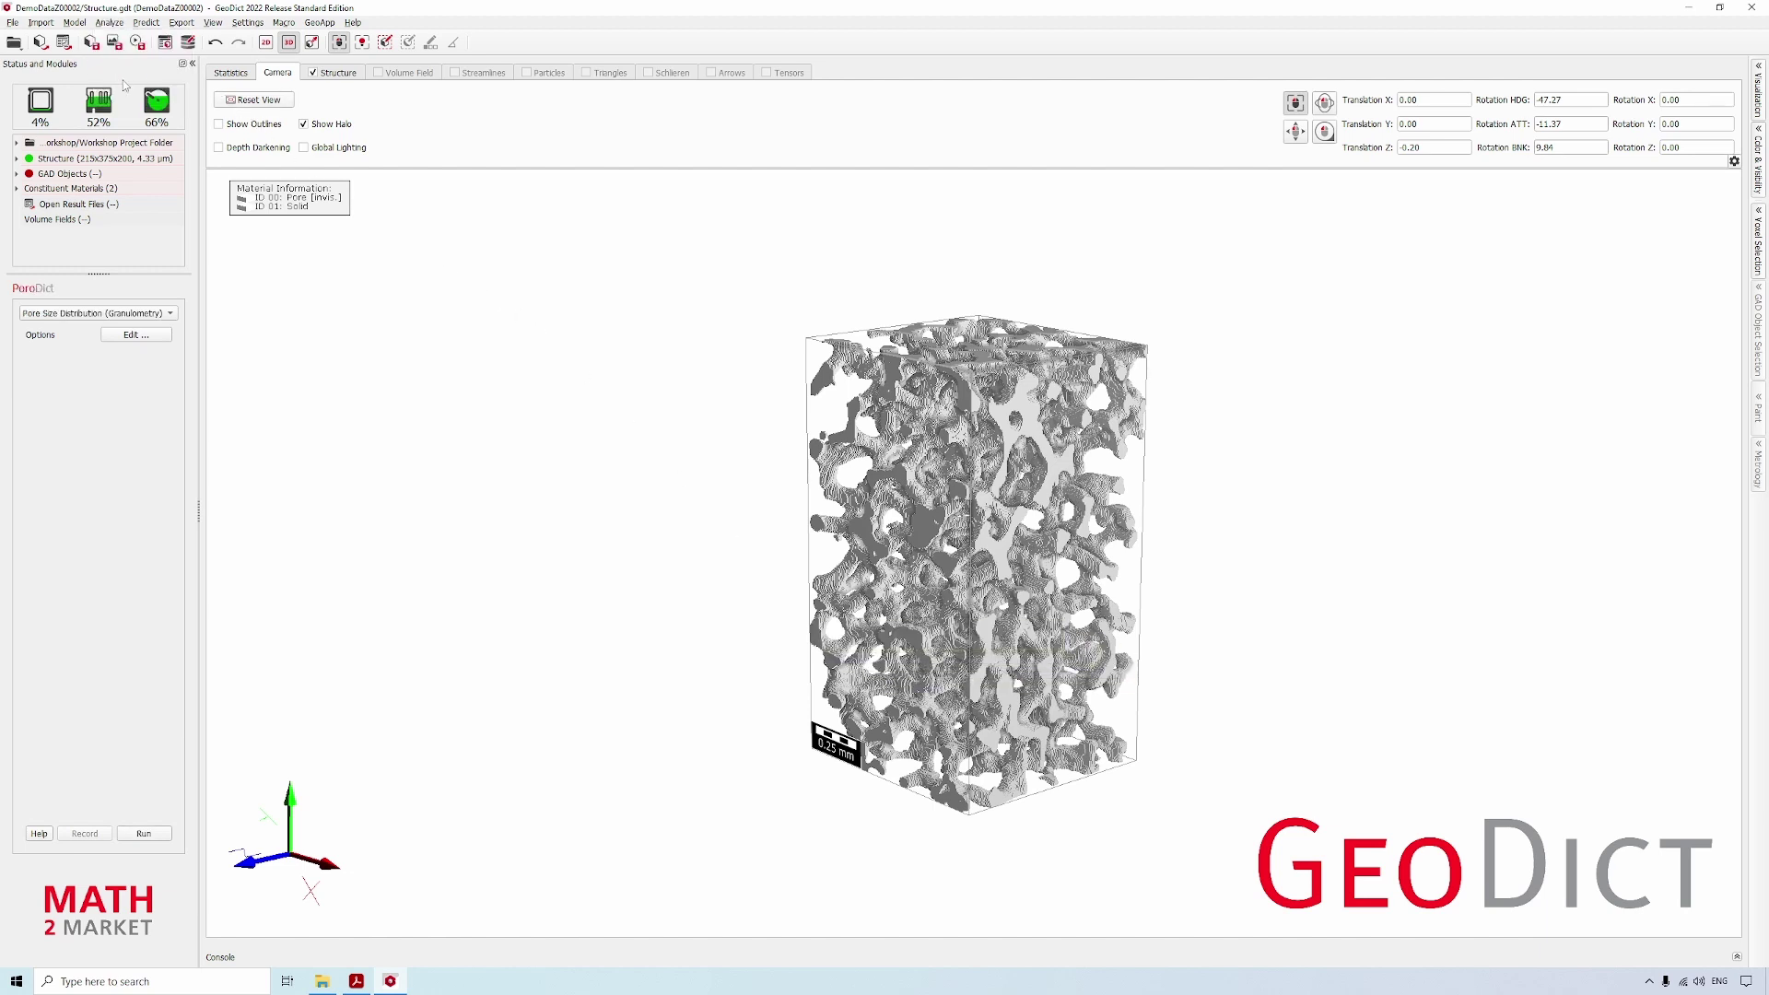
{"action": "left_click", "coordinate": [136, 314]}
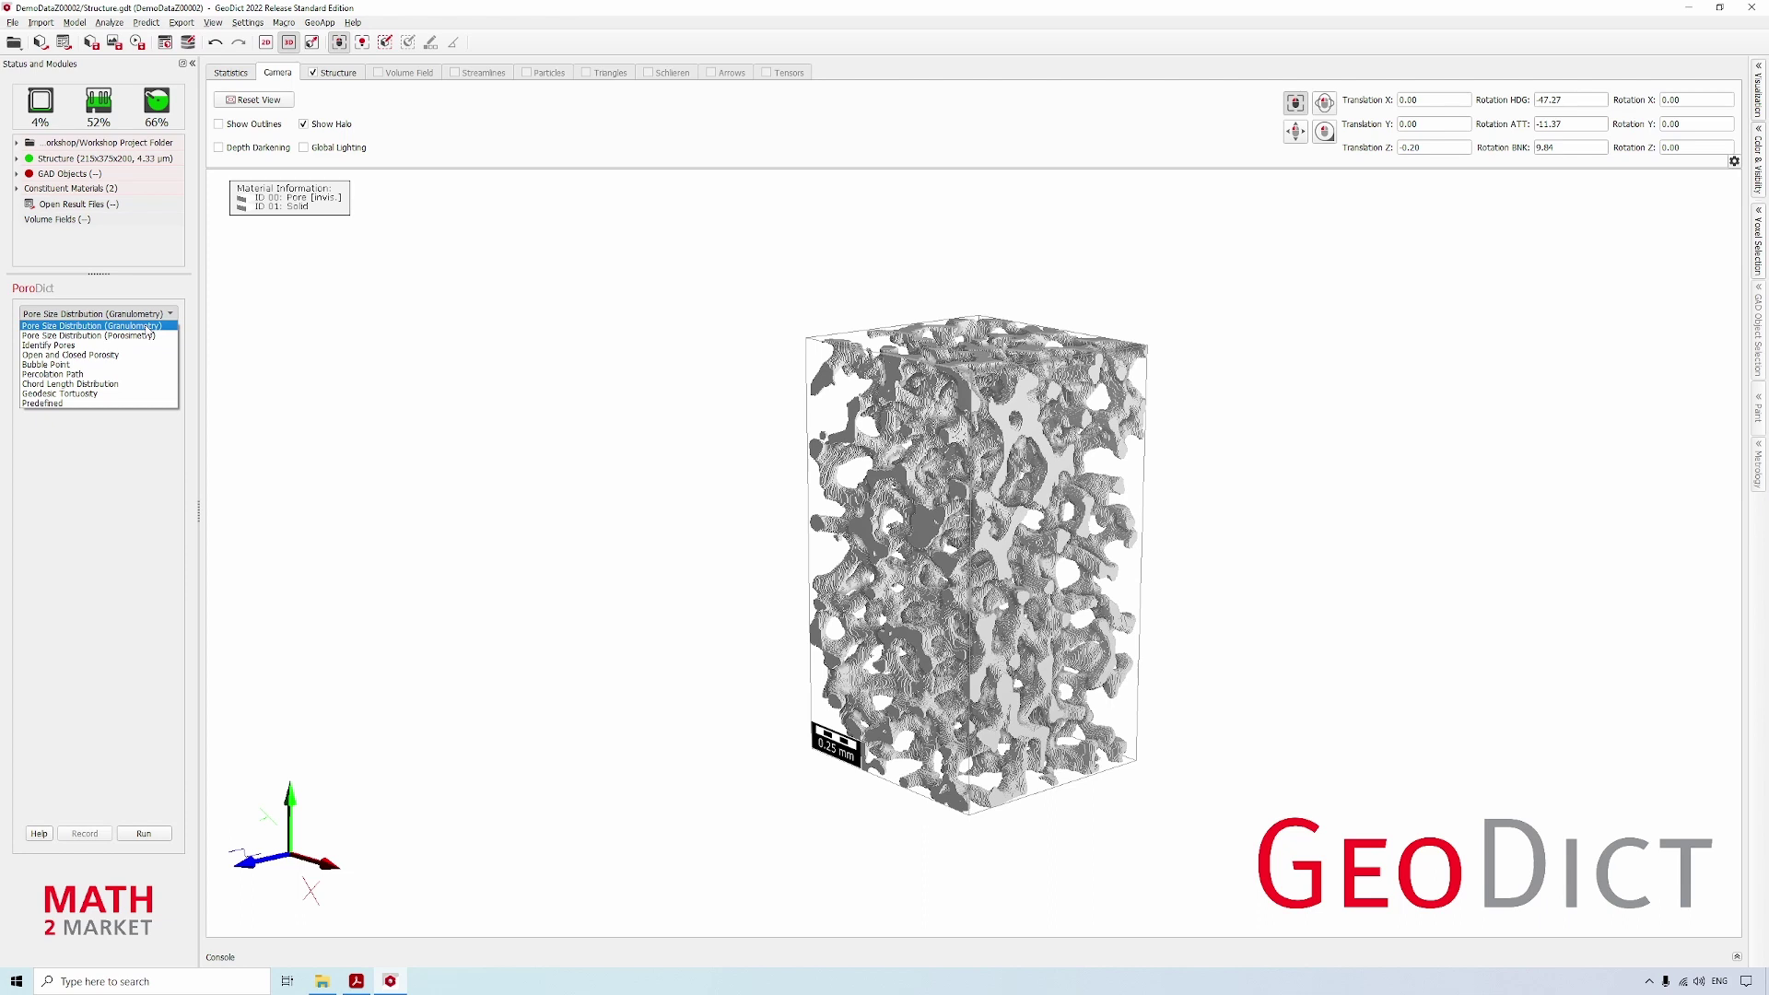
{"action": "left_click", "coordinate": [147, 327]}
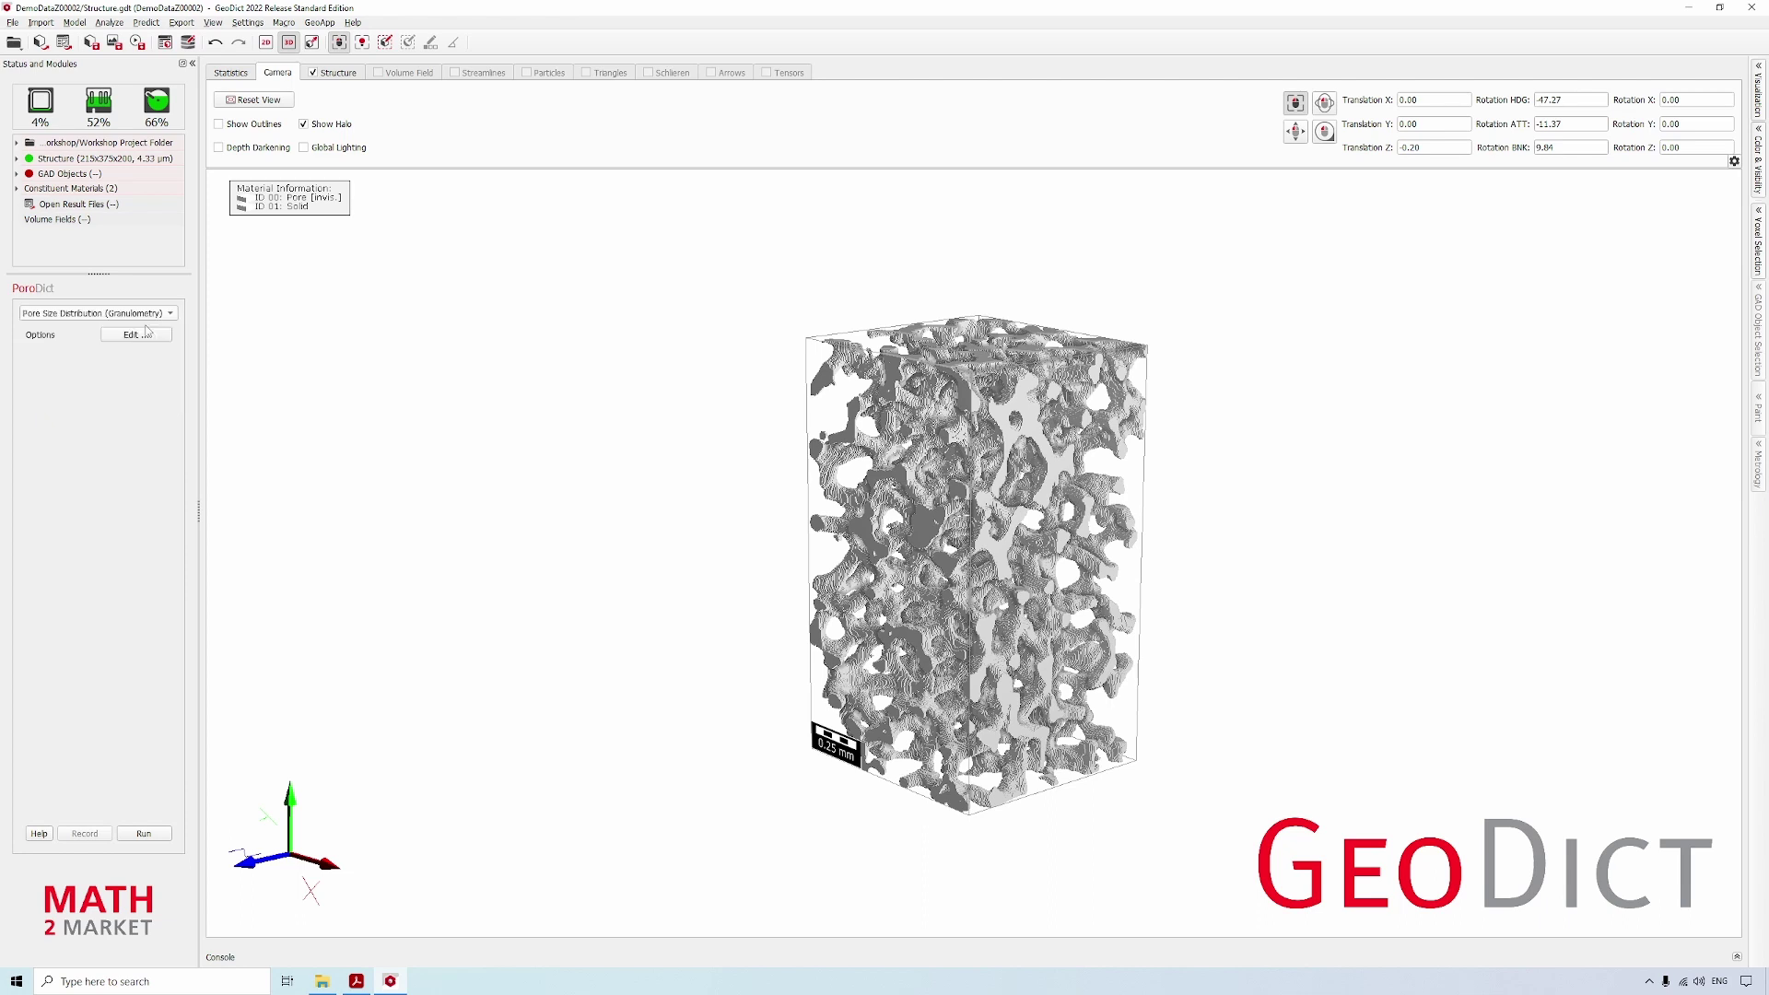
{"action": "left_click", "coordinate": [147, 333]}
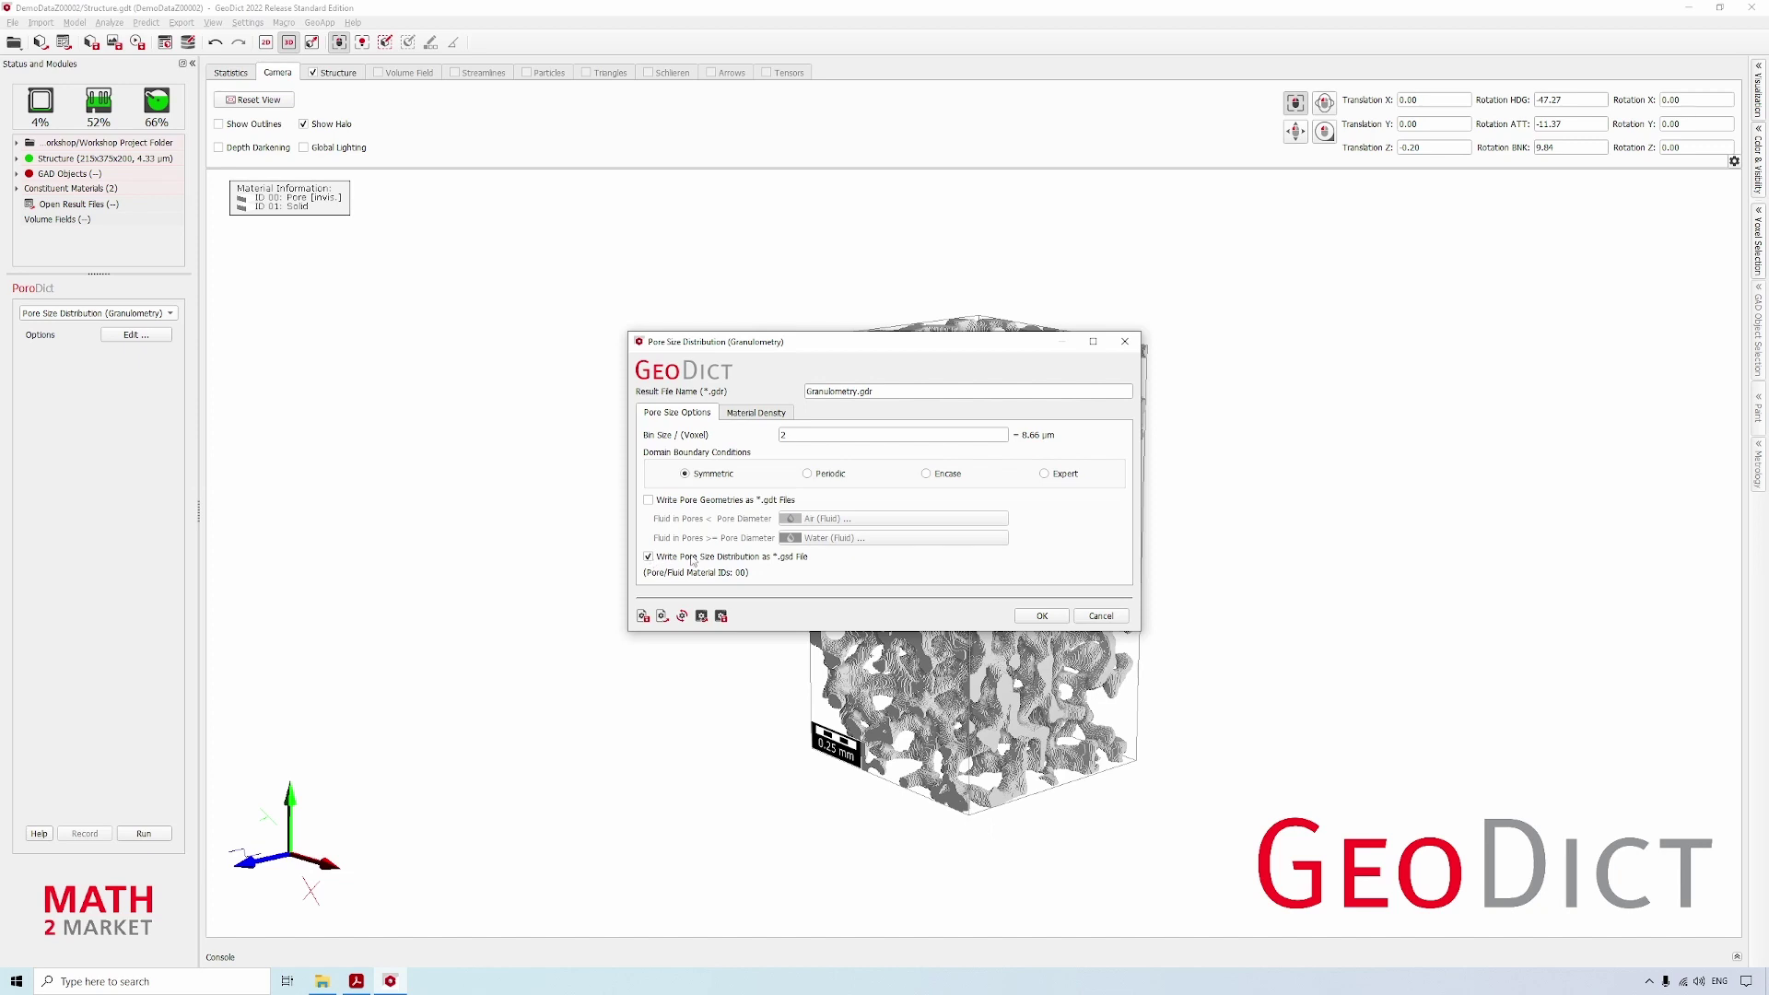
{"action": "left_click", "coordinate": [1041, 616]}
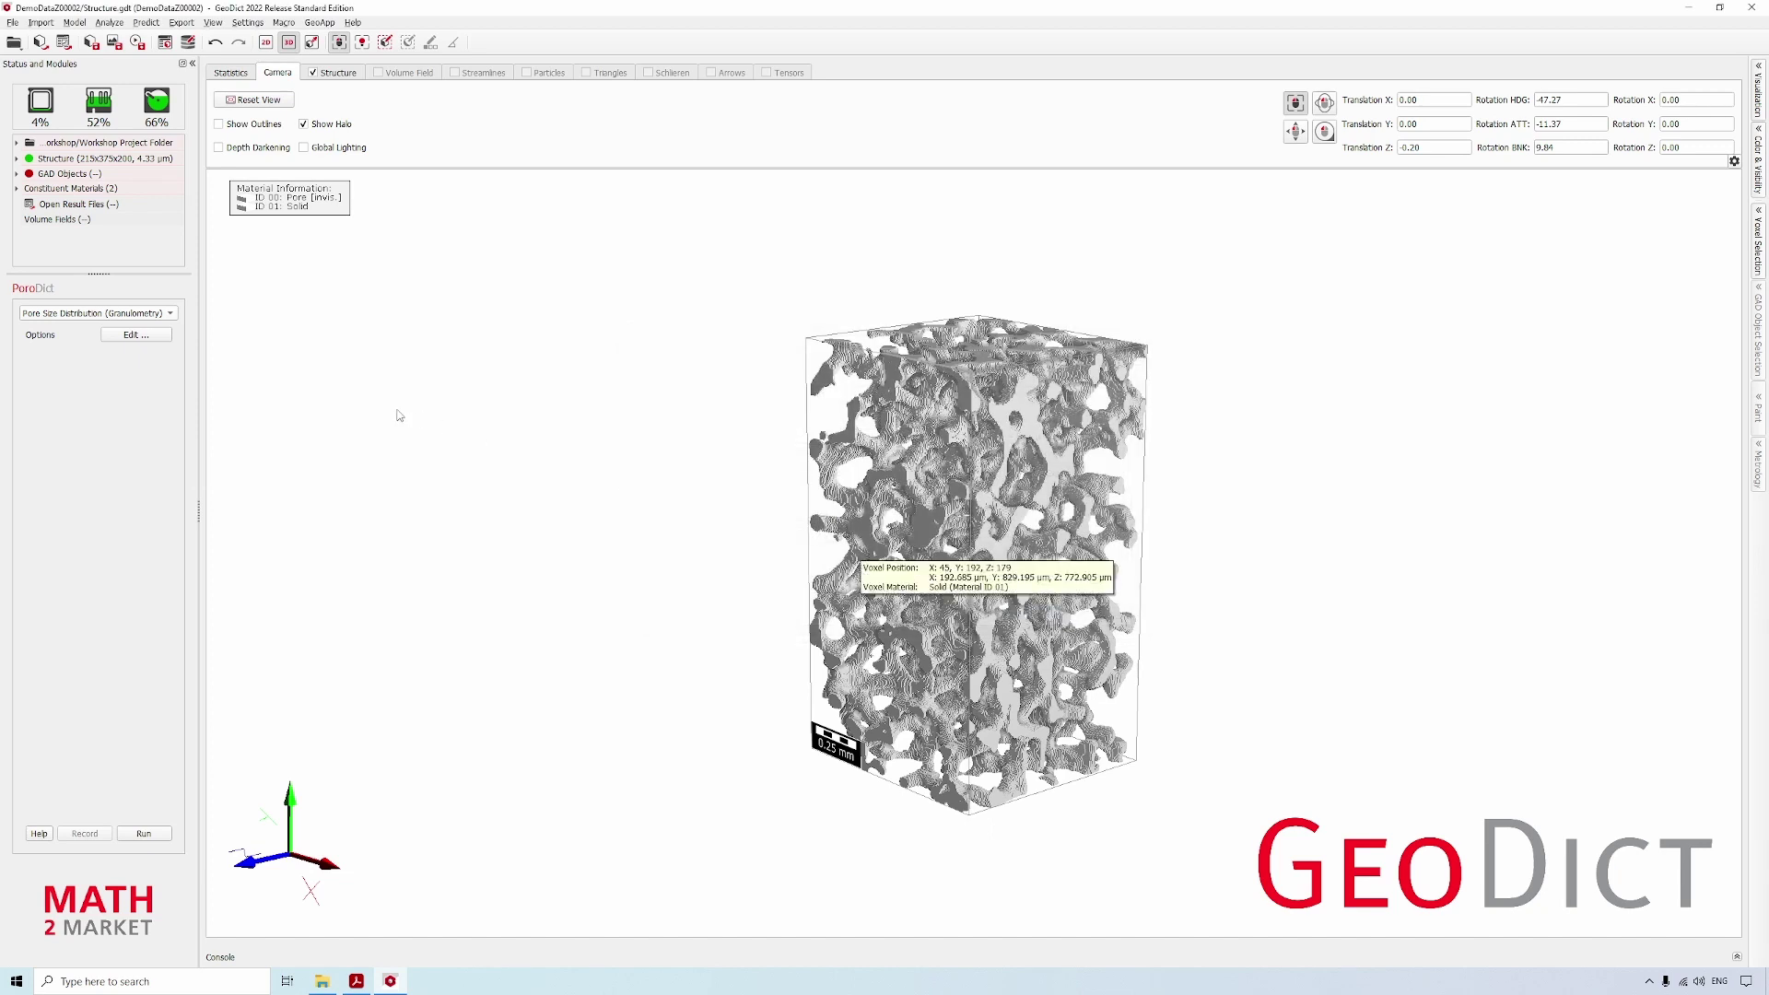
{"action": "left_click", "coordinate": [161, 830]}
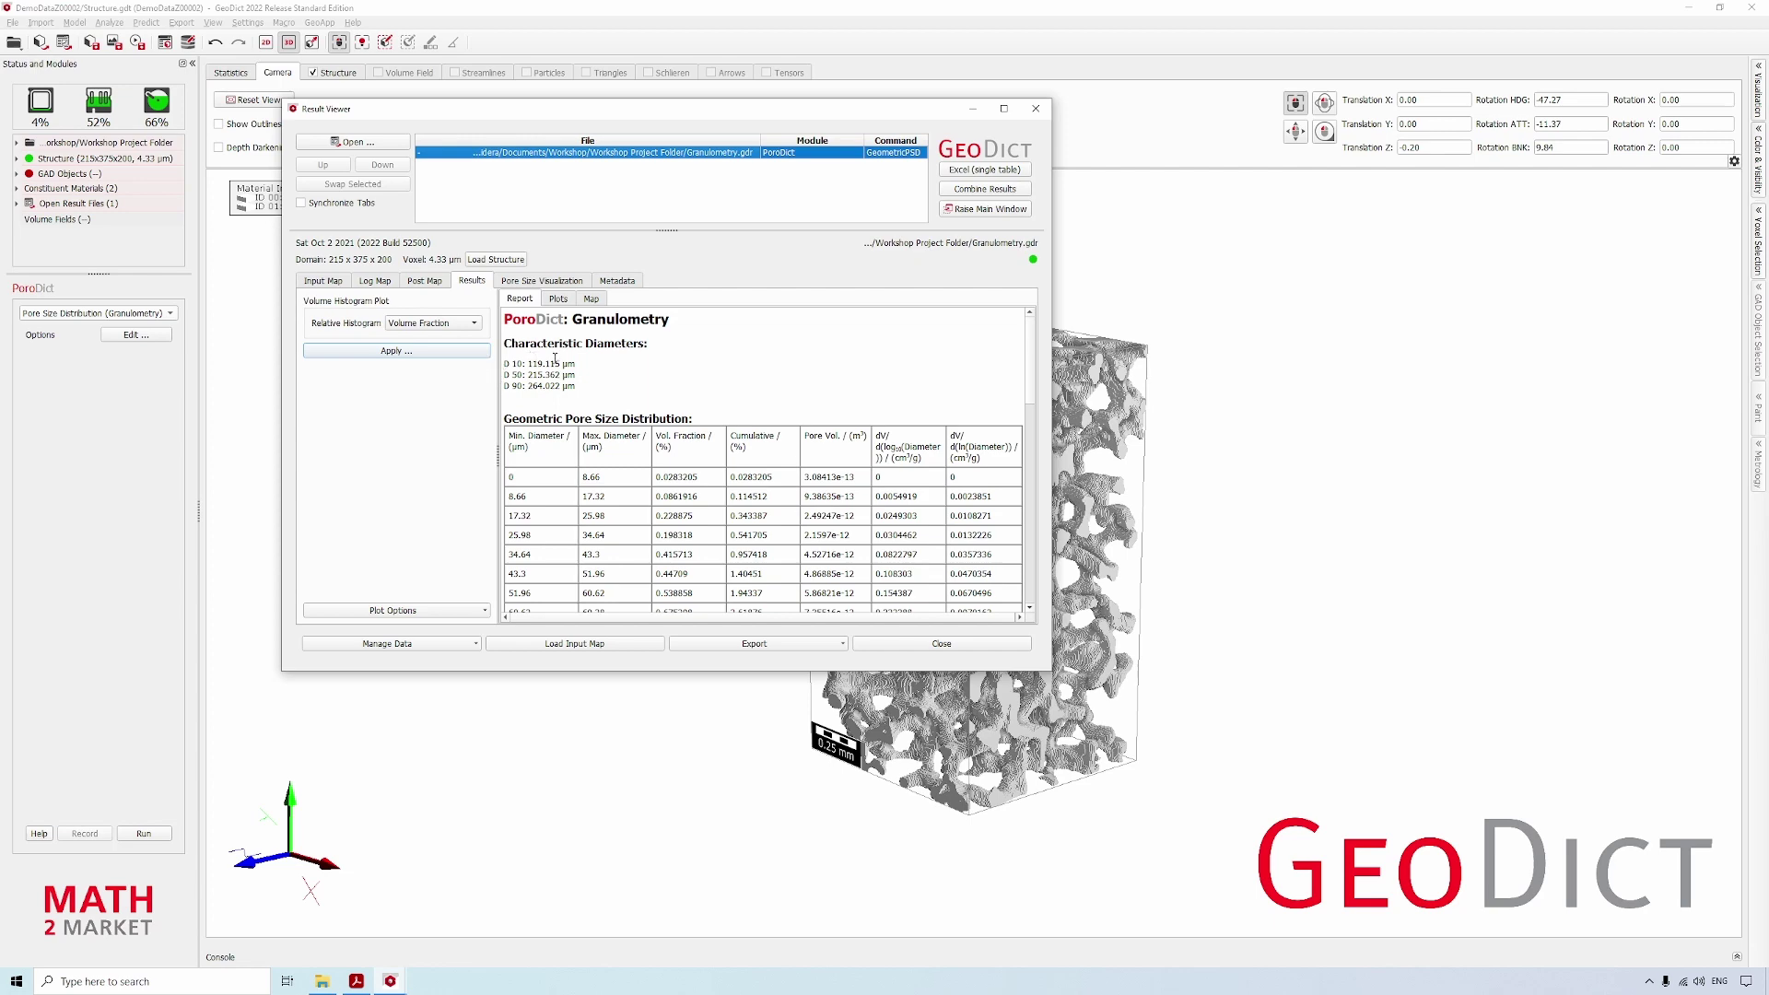
- Review the granulometry report's characteristic diameters and pore size table, plus the volume fraction and cumulative histograms
{"action": "scroll", "coordinate": [630, 439], "scroll_direction": "down", "scroll_amount": 3}
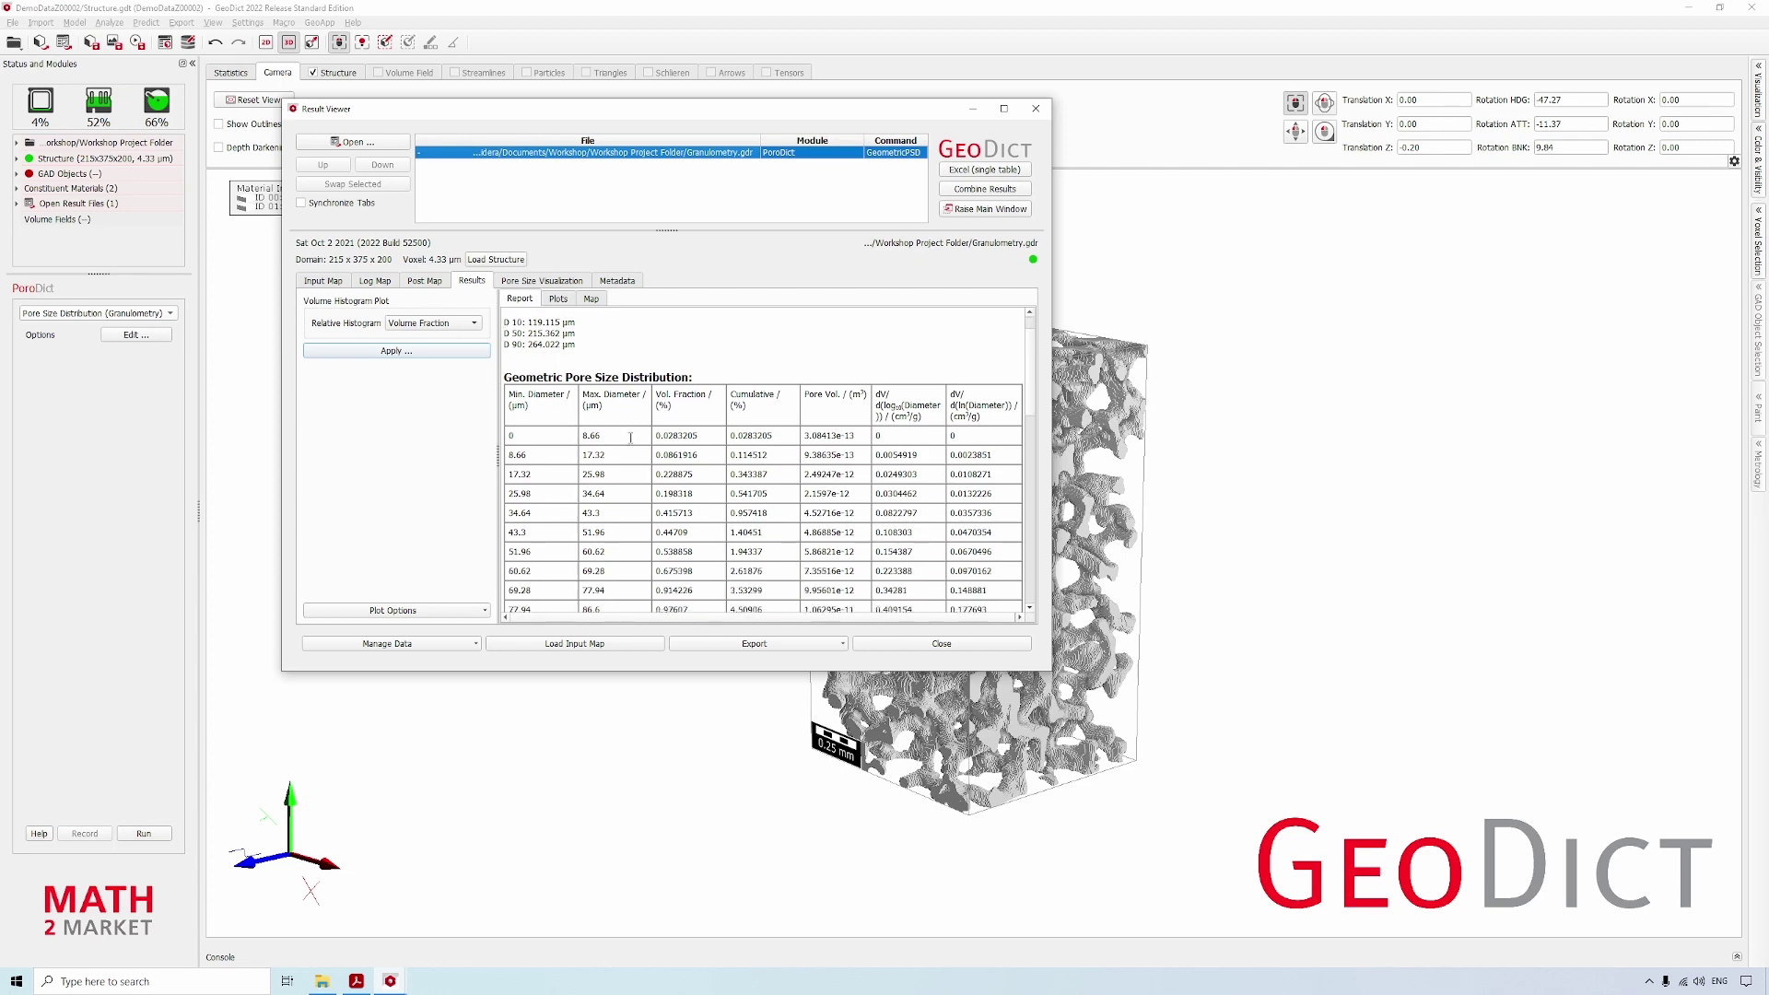
{"action": "scroll", "coordinate": [630, 438], "scroll_direction": "down", "scroll_amount": 5}
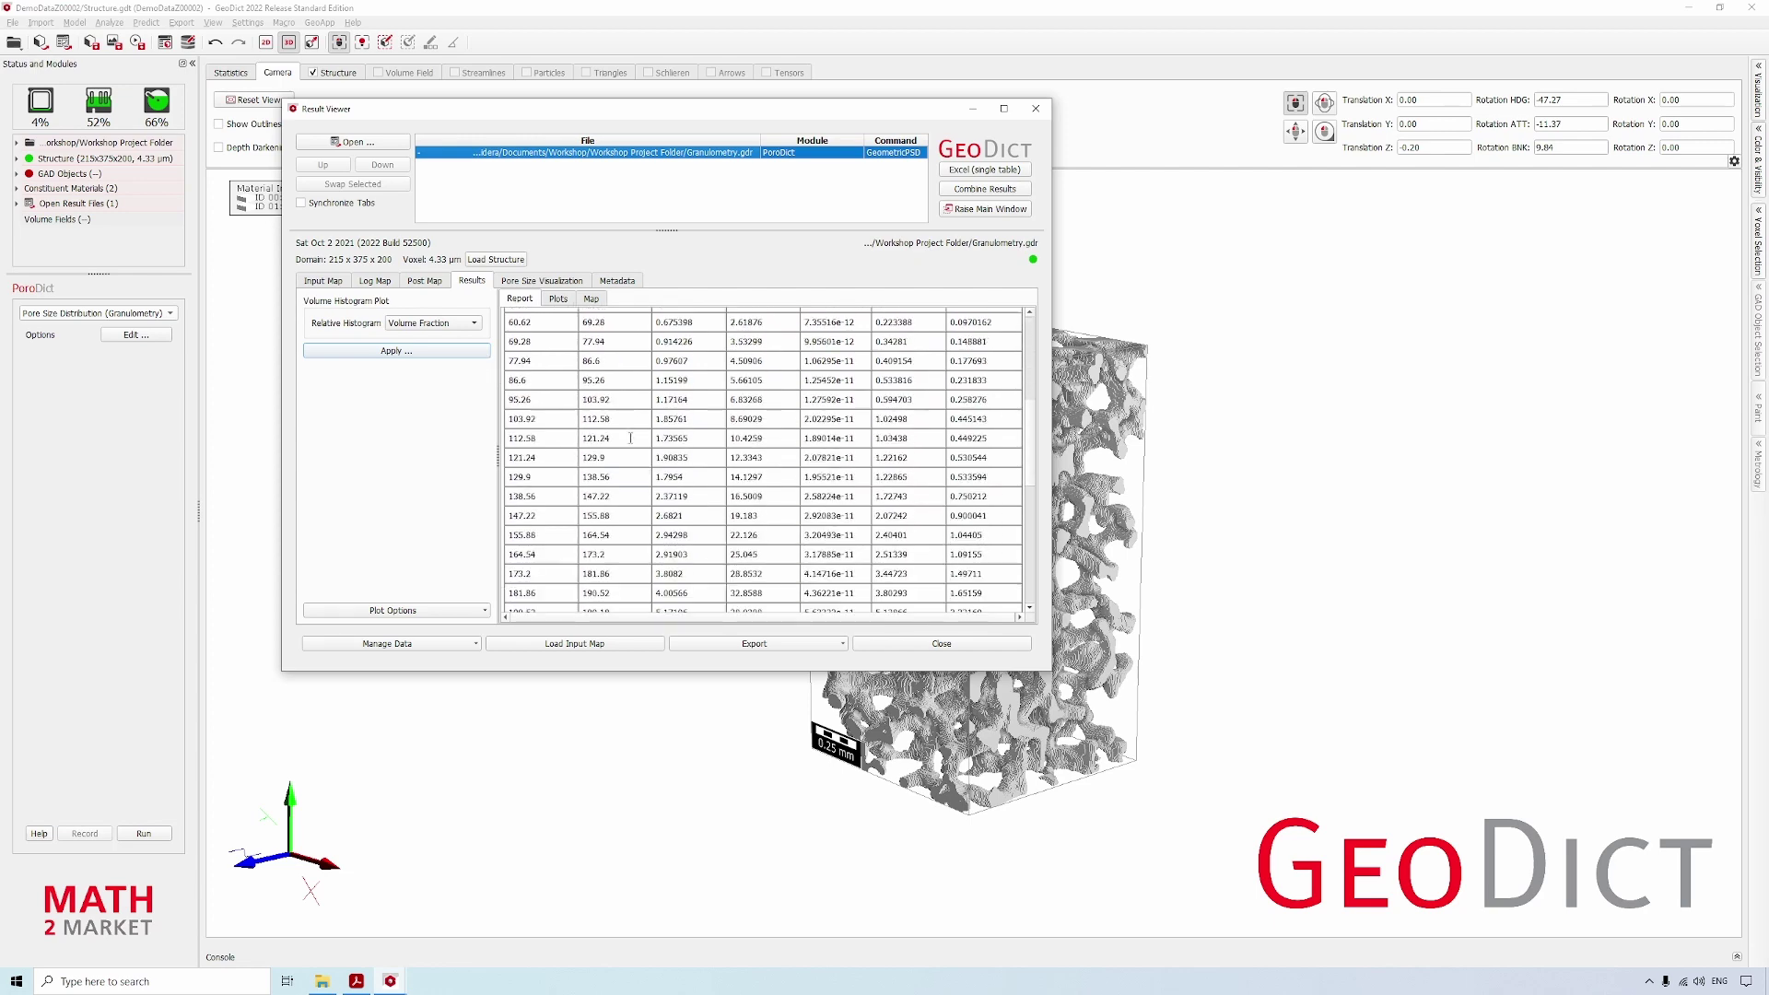
{"action": "scroll", "coordinate": [630, 439], "scroll_direction": "up", "scroll_amount": 7}
{"action": "scroll", "coordinate": [630, 439], "scroll_direction": "up", "scroll_amount": 1}
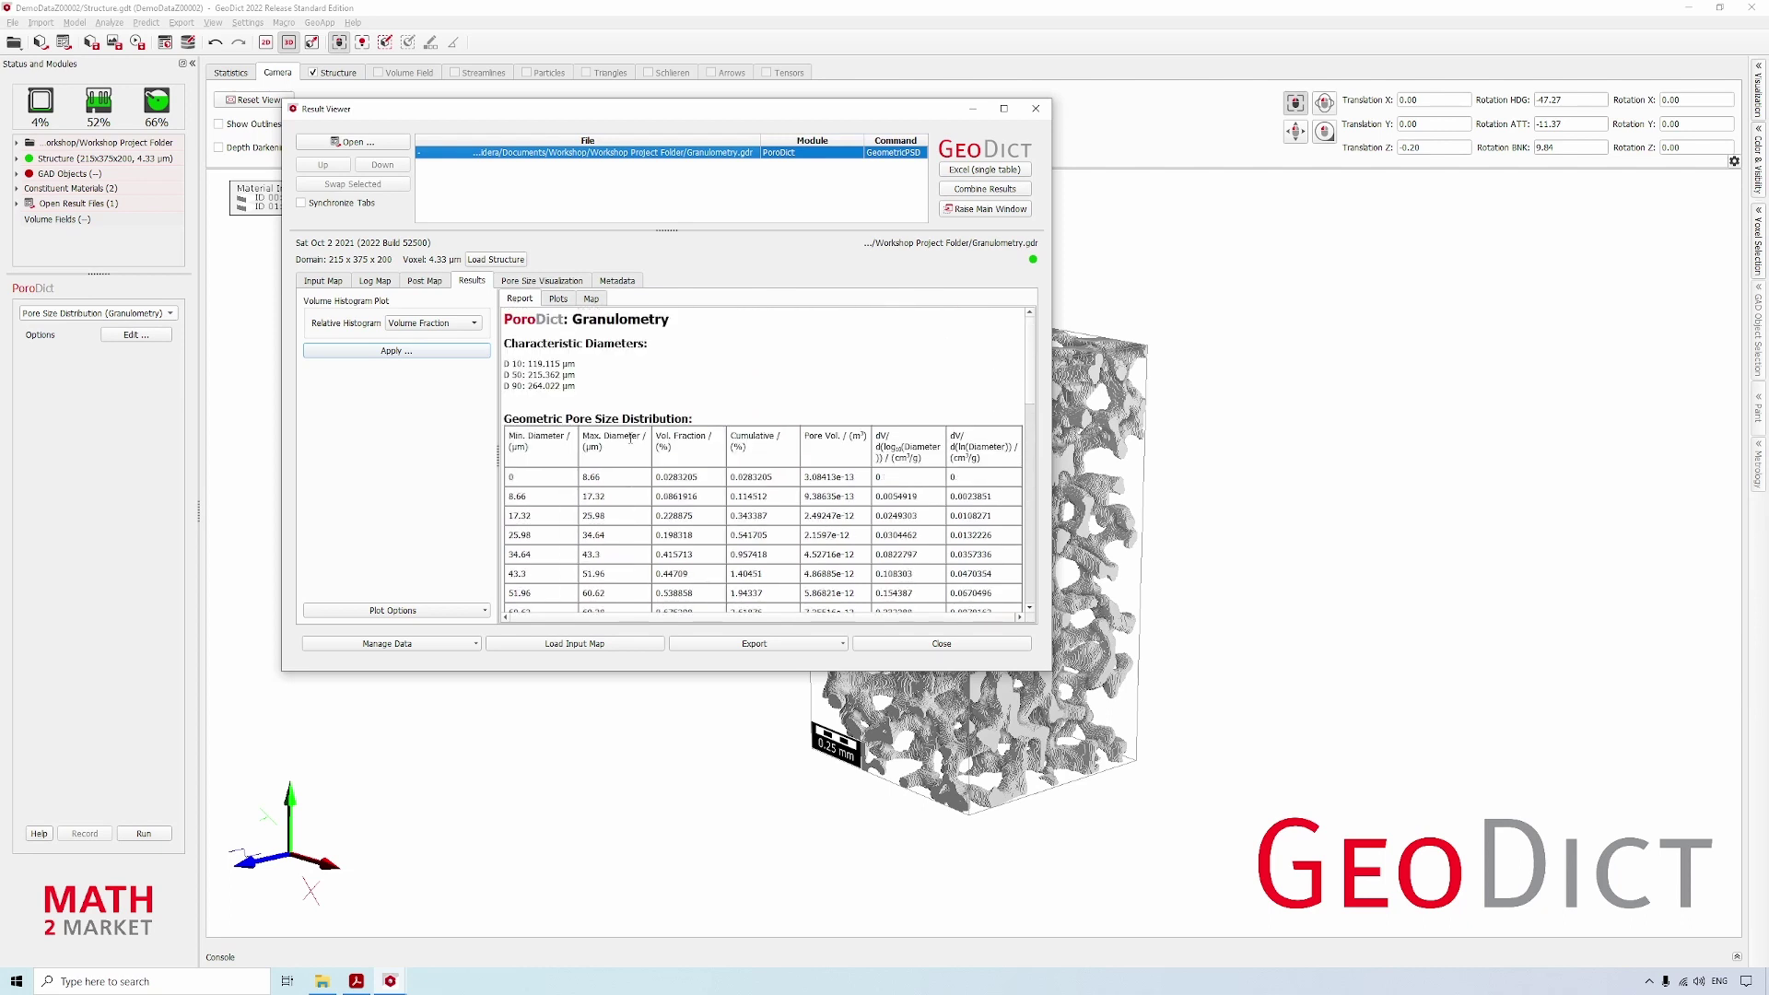
{"action": "left_click", "coordinate": [559, 300]}
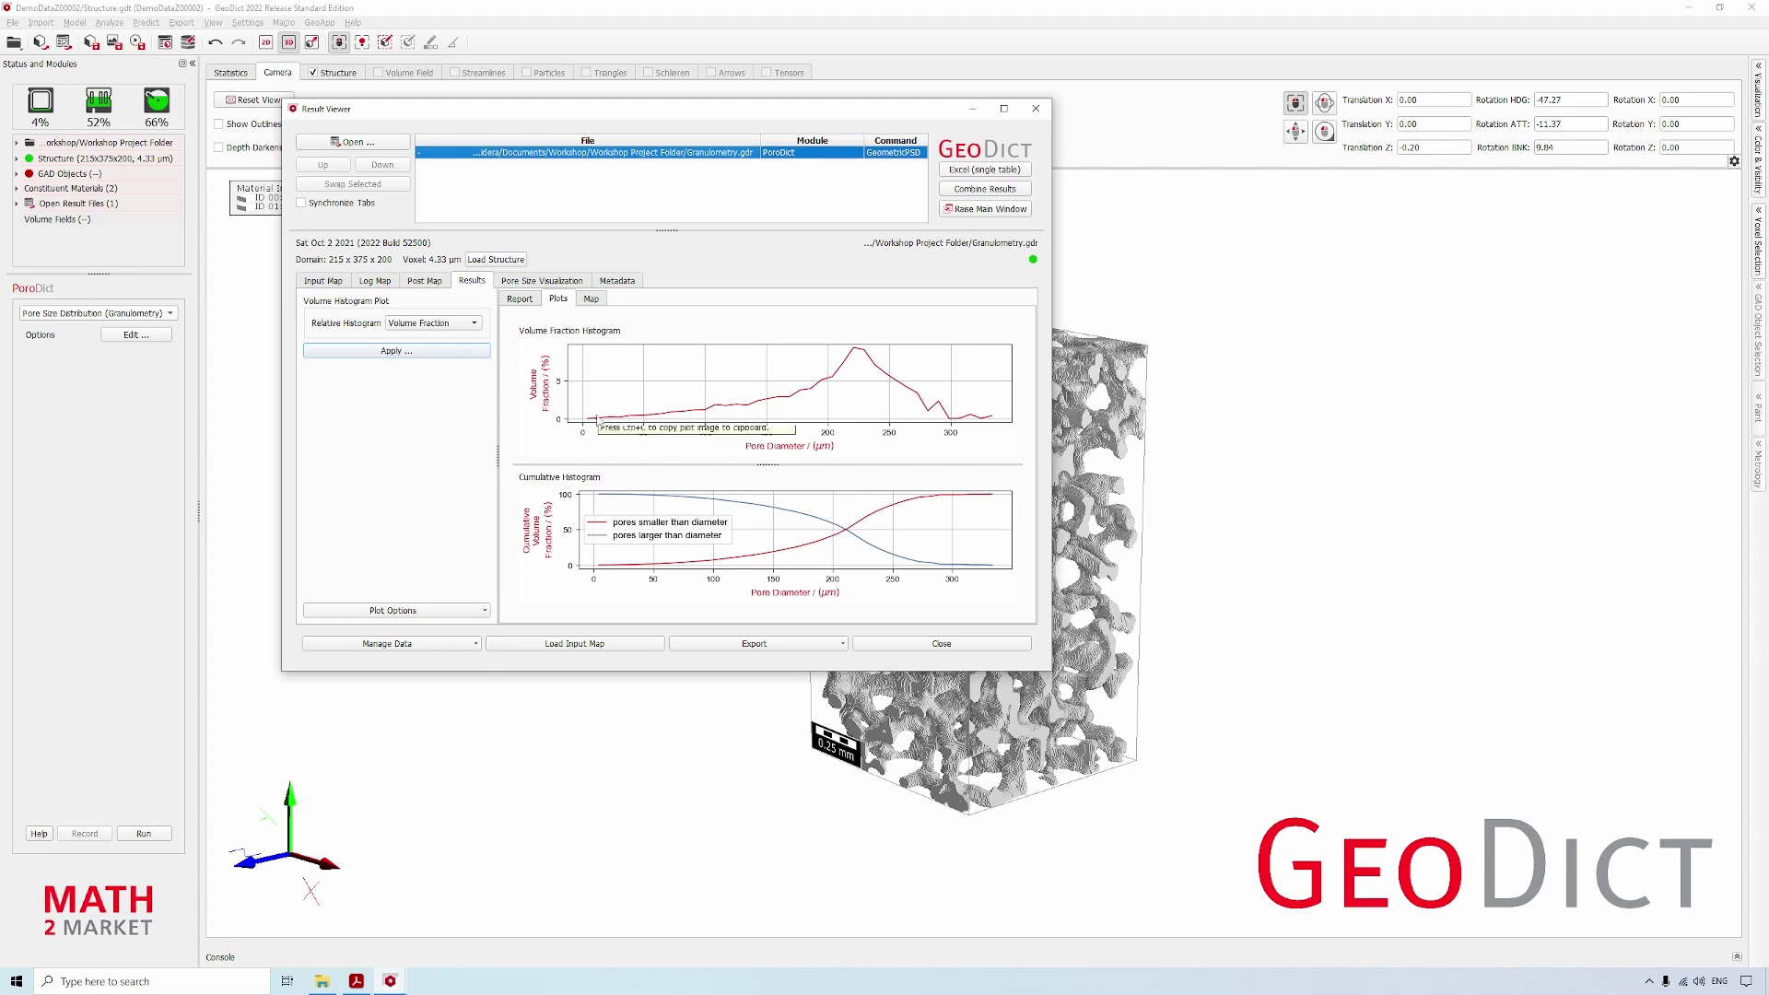
- Load the computed GeoDict size distribution with its Diameter component as a volume field on the structure
{"action": "left_click", "coordinate": [543, 282]}
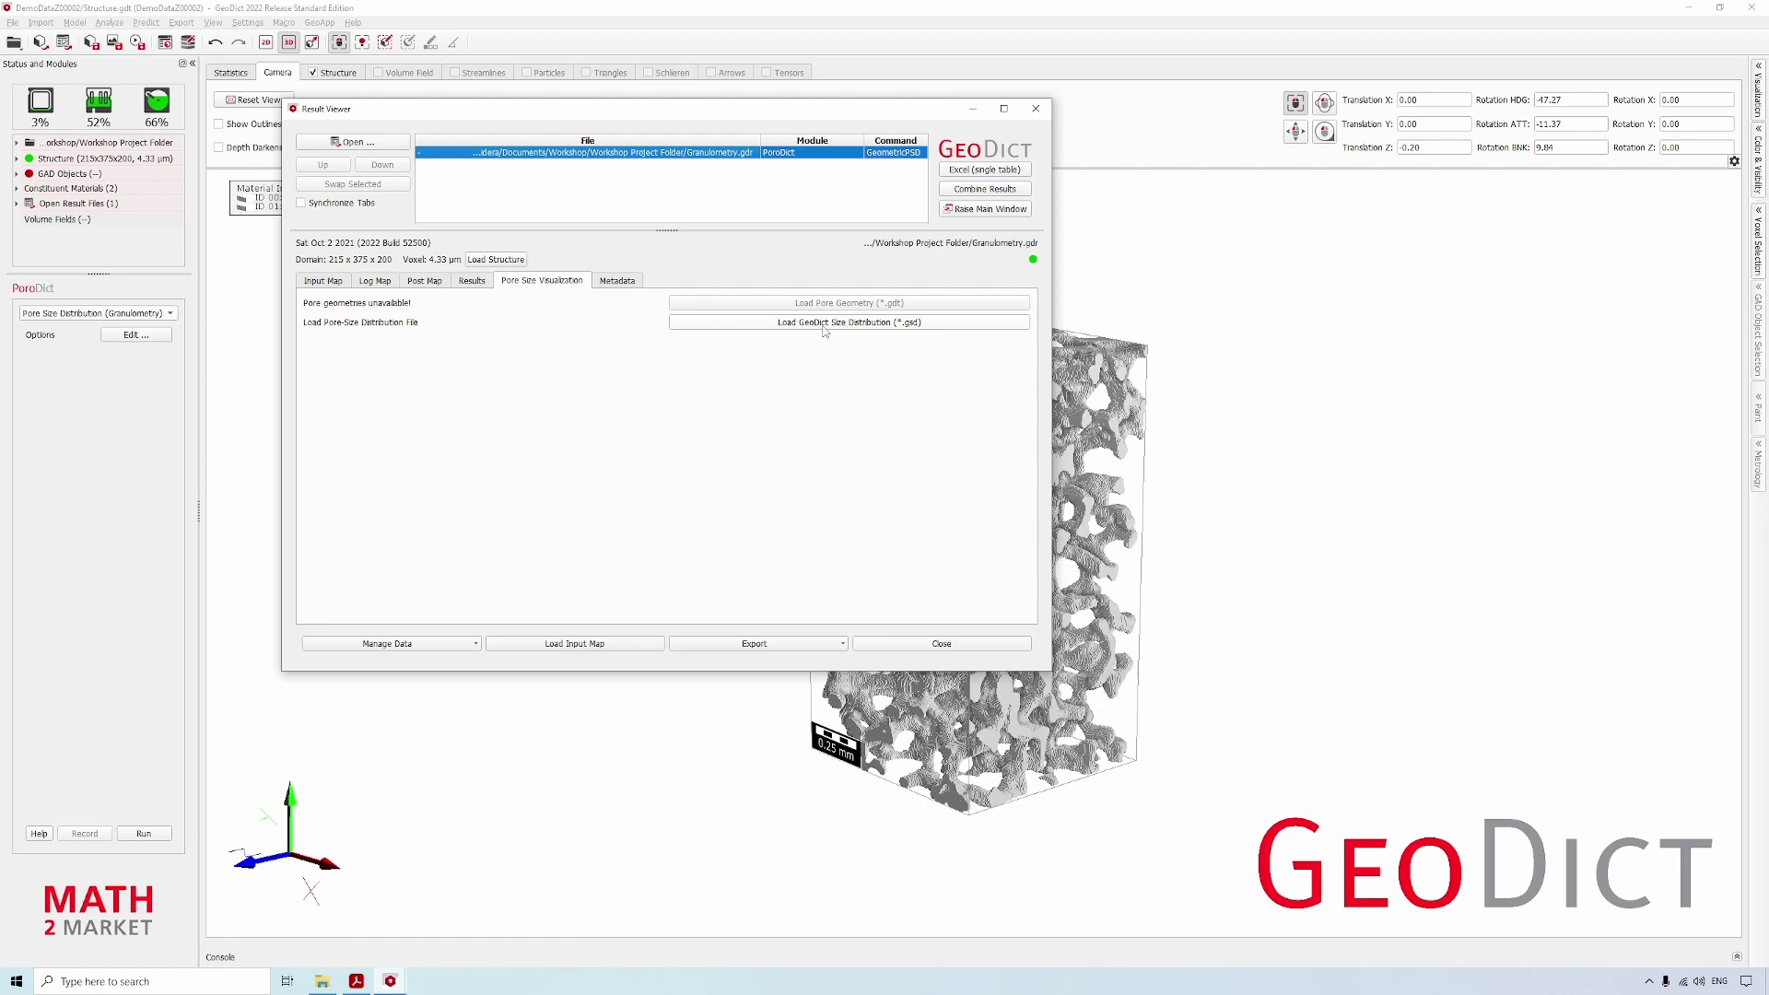
{"action": "left_click", "coordinate": [824, 322]}
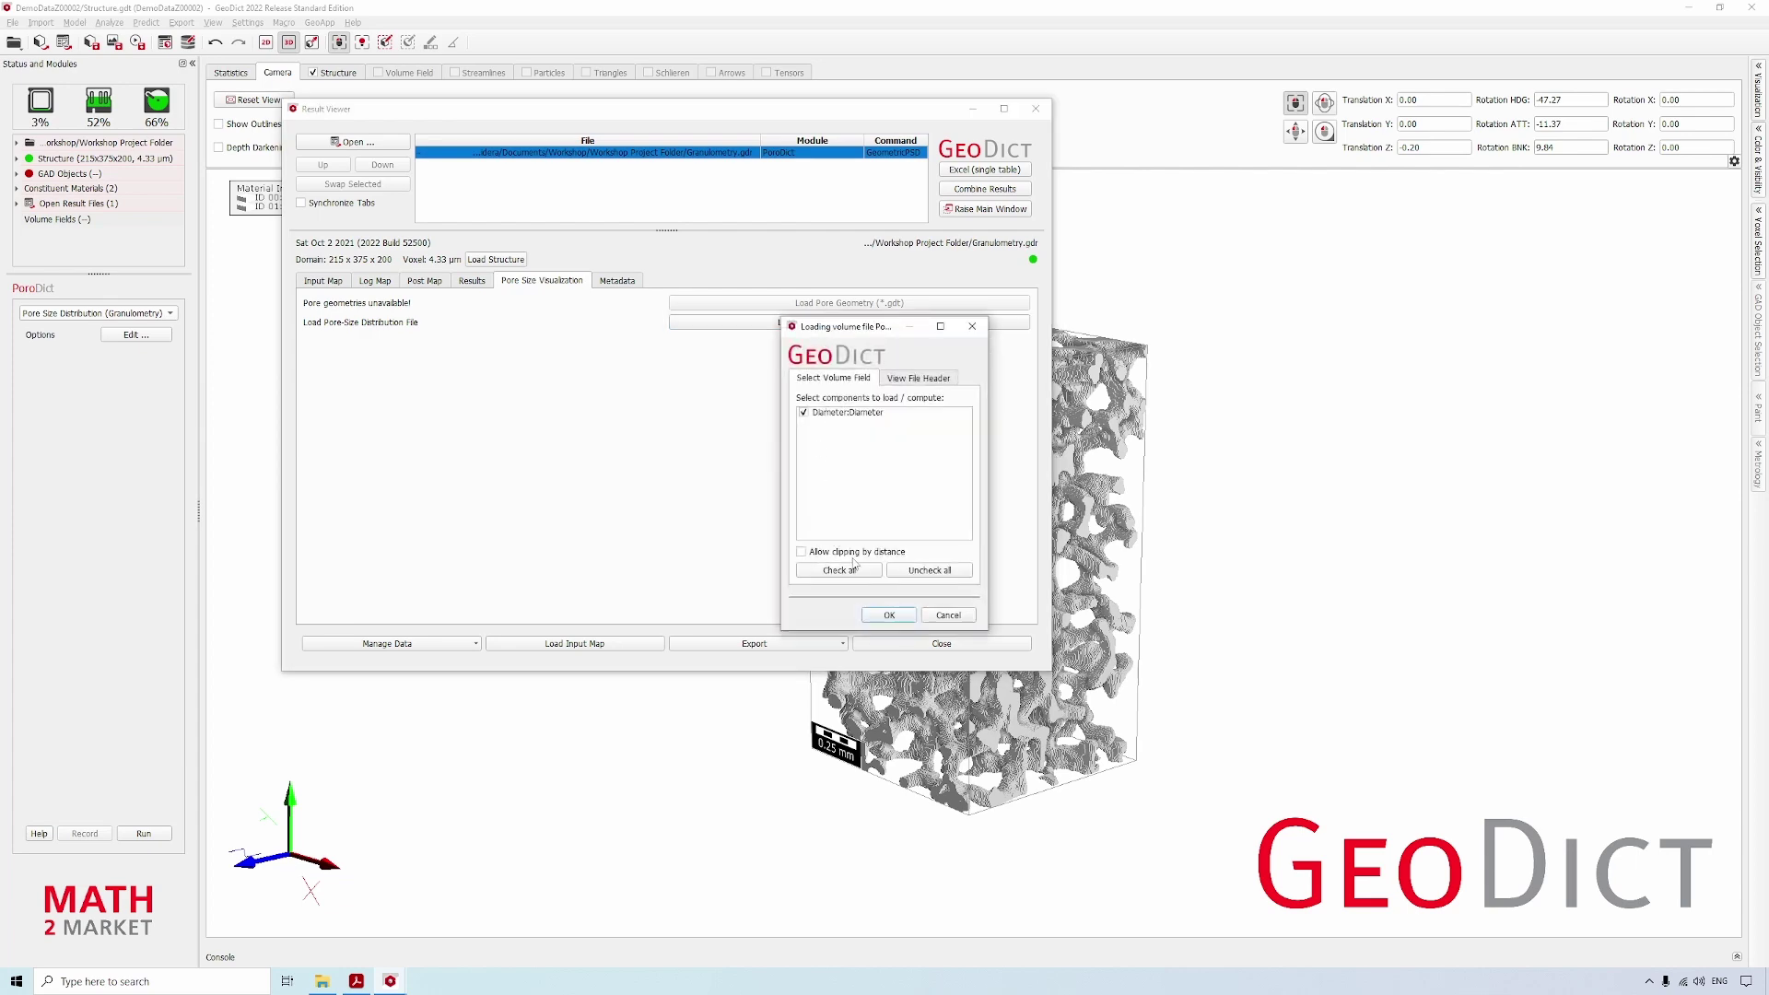
{"action": "left_click", "coordinate": [886, 615]}
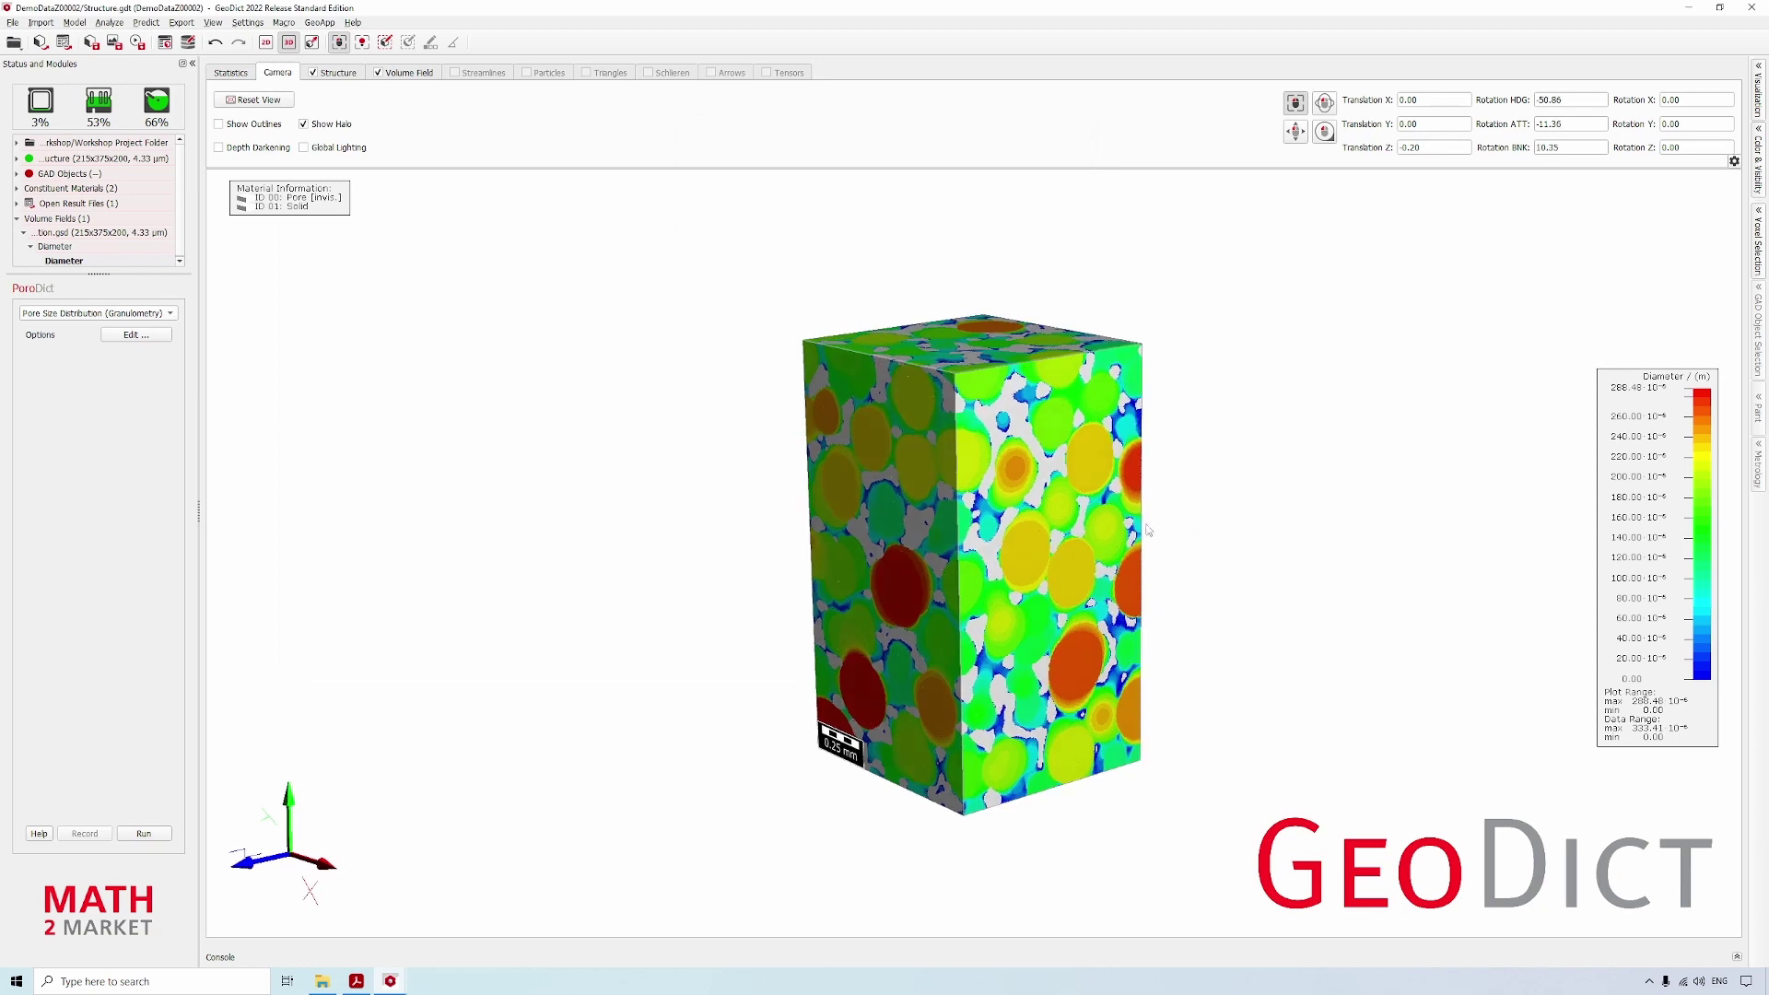
{"action": "left_click_drag", "start_coordinate": [1147, 530], "coordinate": [1427, 526]}
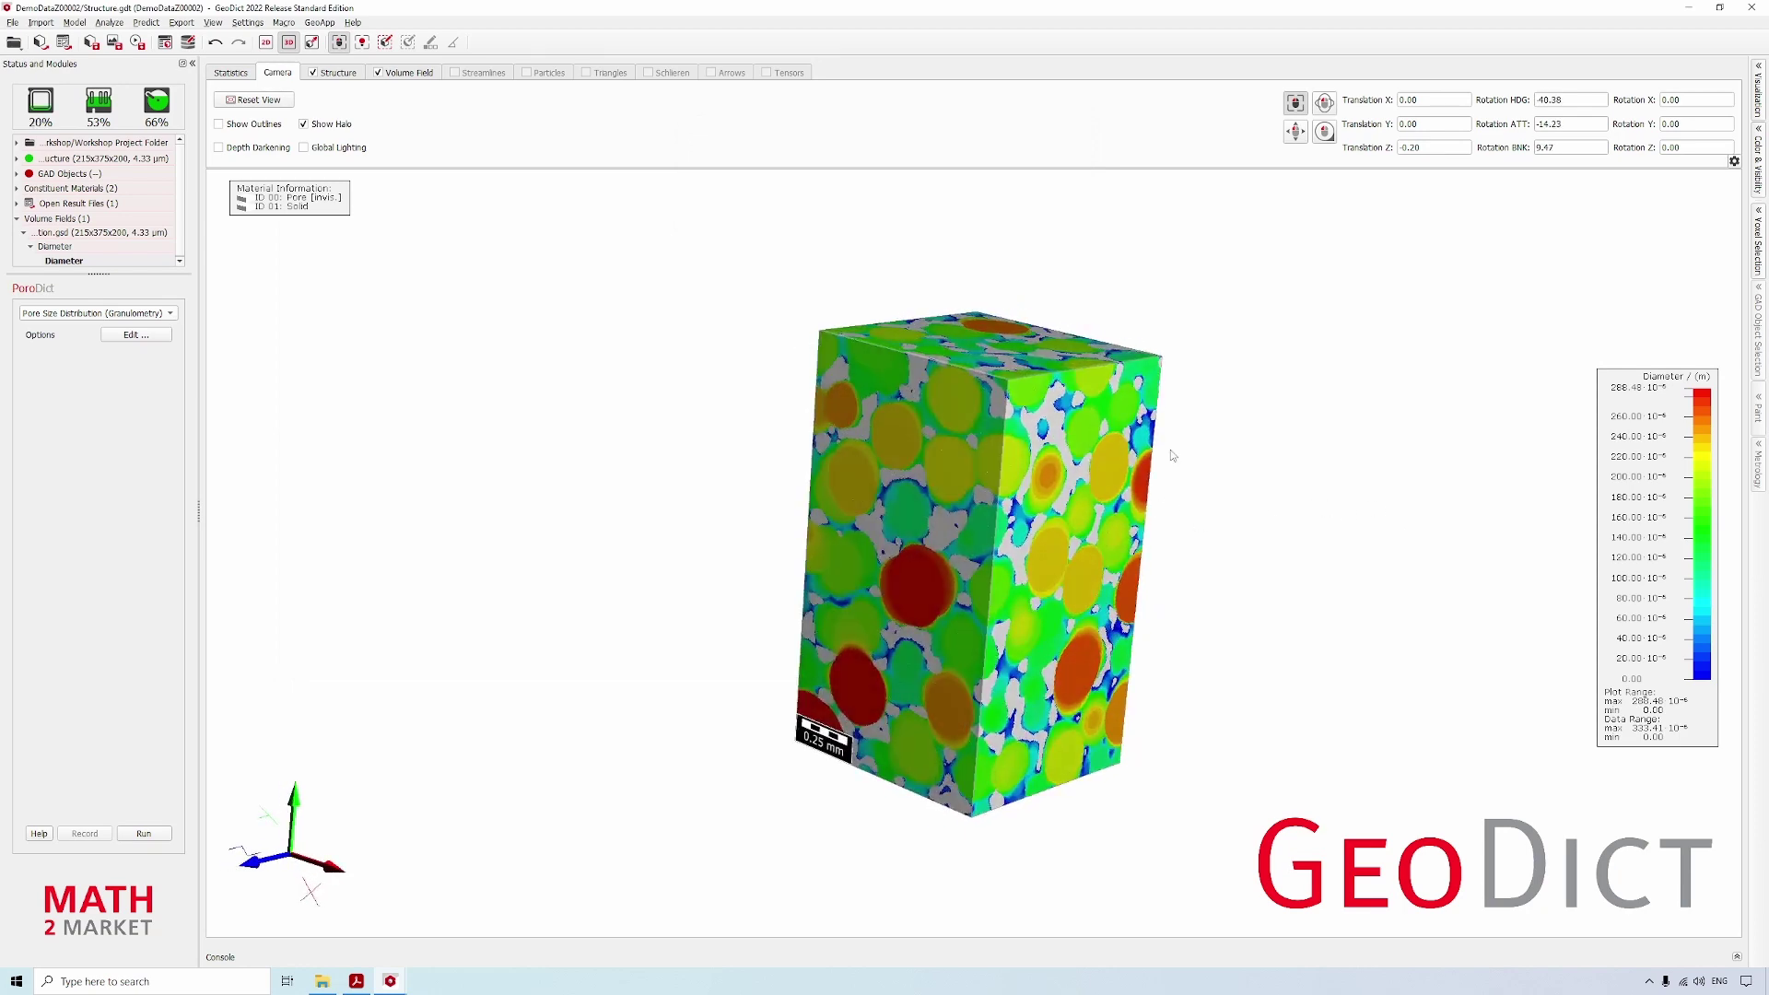
{"action": "left_click_drag", "start_coordinate": [1085, 431], "coordinate": [1017, 417]}
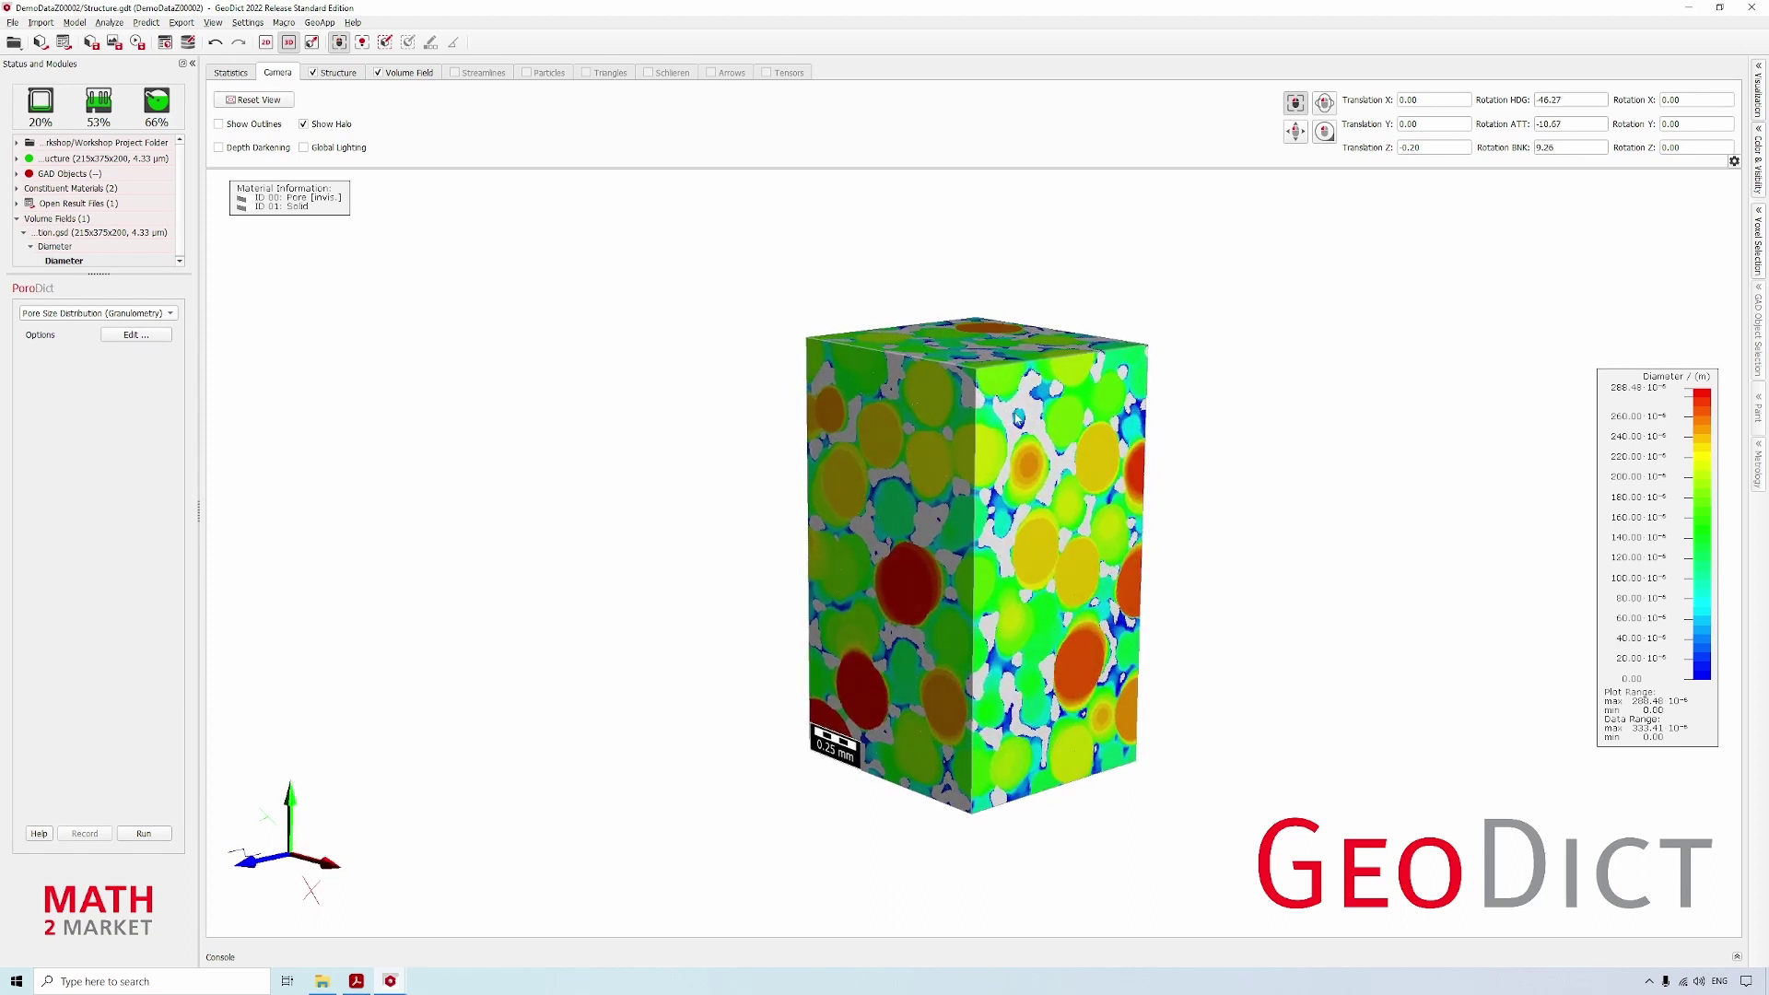
{"action": "mouse_move", "coordinate": [991, 473]}
{"action": "left_click_drag", "start_coordinate": [687, 647], "coordinate": [342, 633]}
- Try out the diameter threshold of the volume field and return it to 0
{"action": "left_click", "coordinate": [403, 73]}
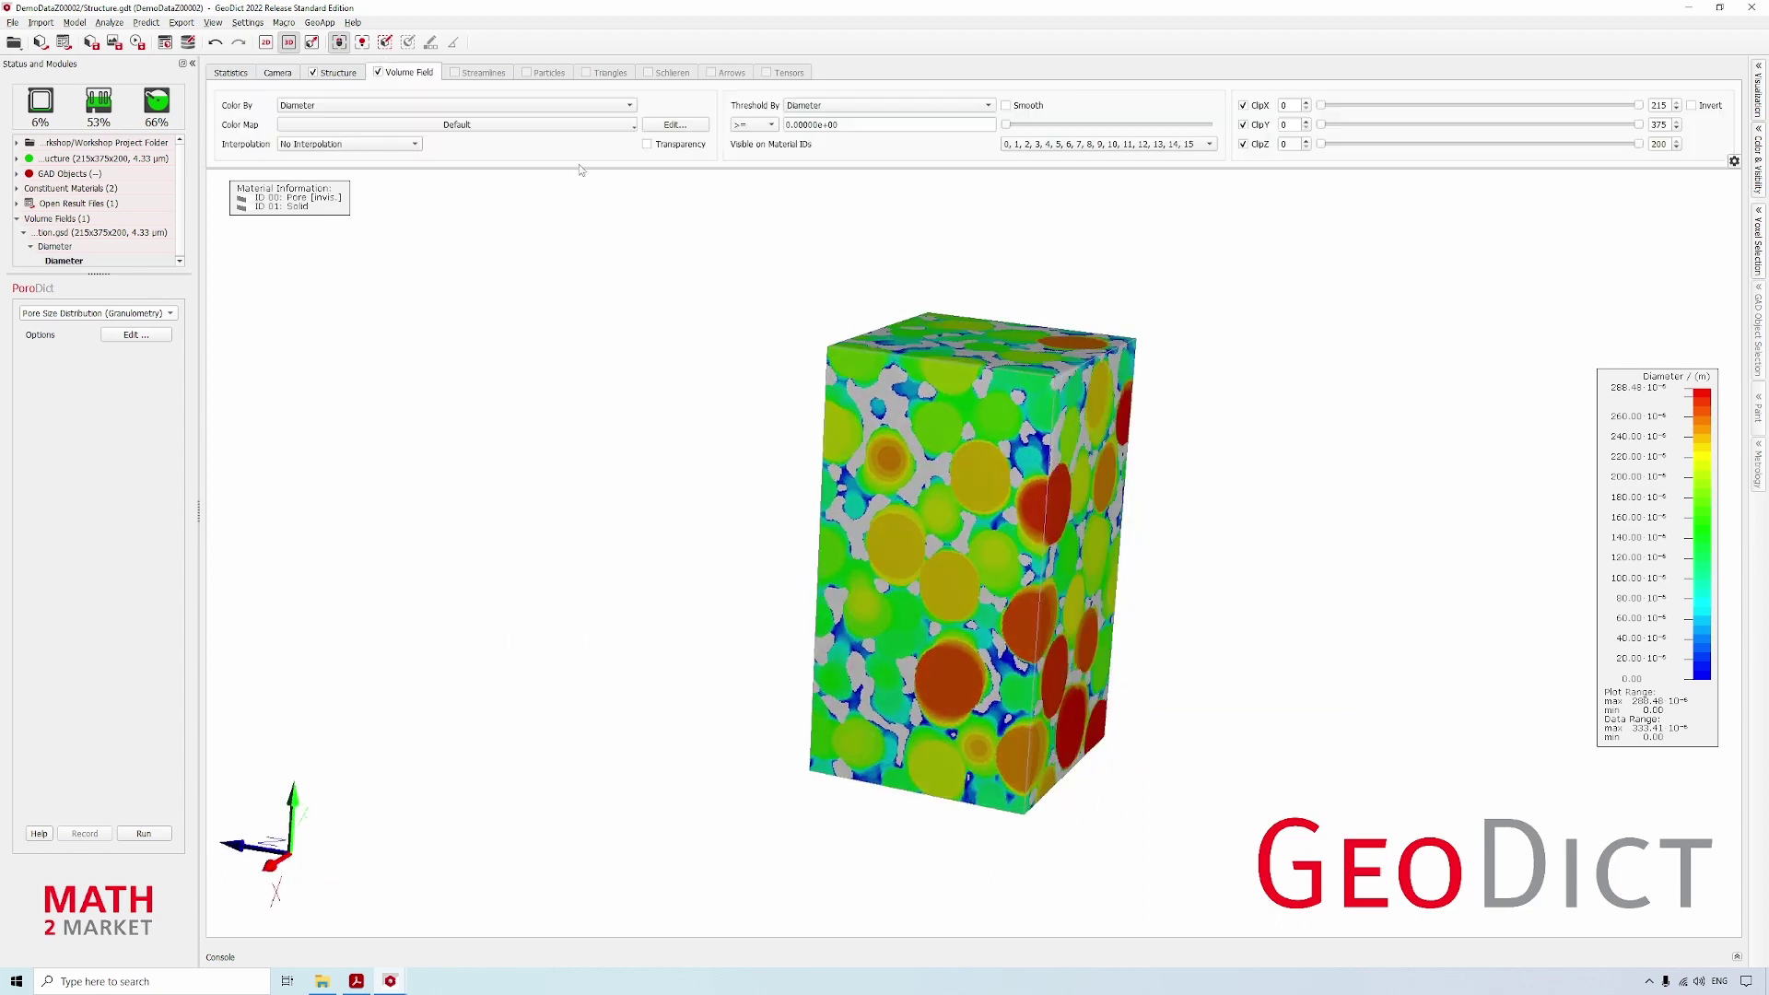
{"action": "left_click_drag", "start_coordinate": [1013, 520], "coordinate": [864, 518]}
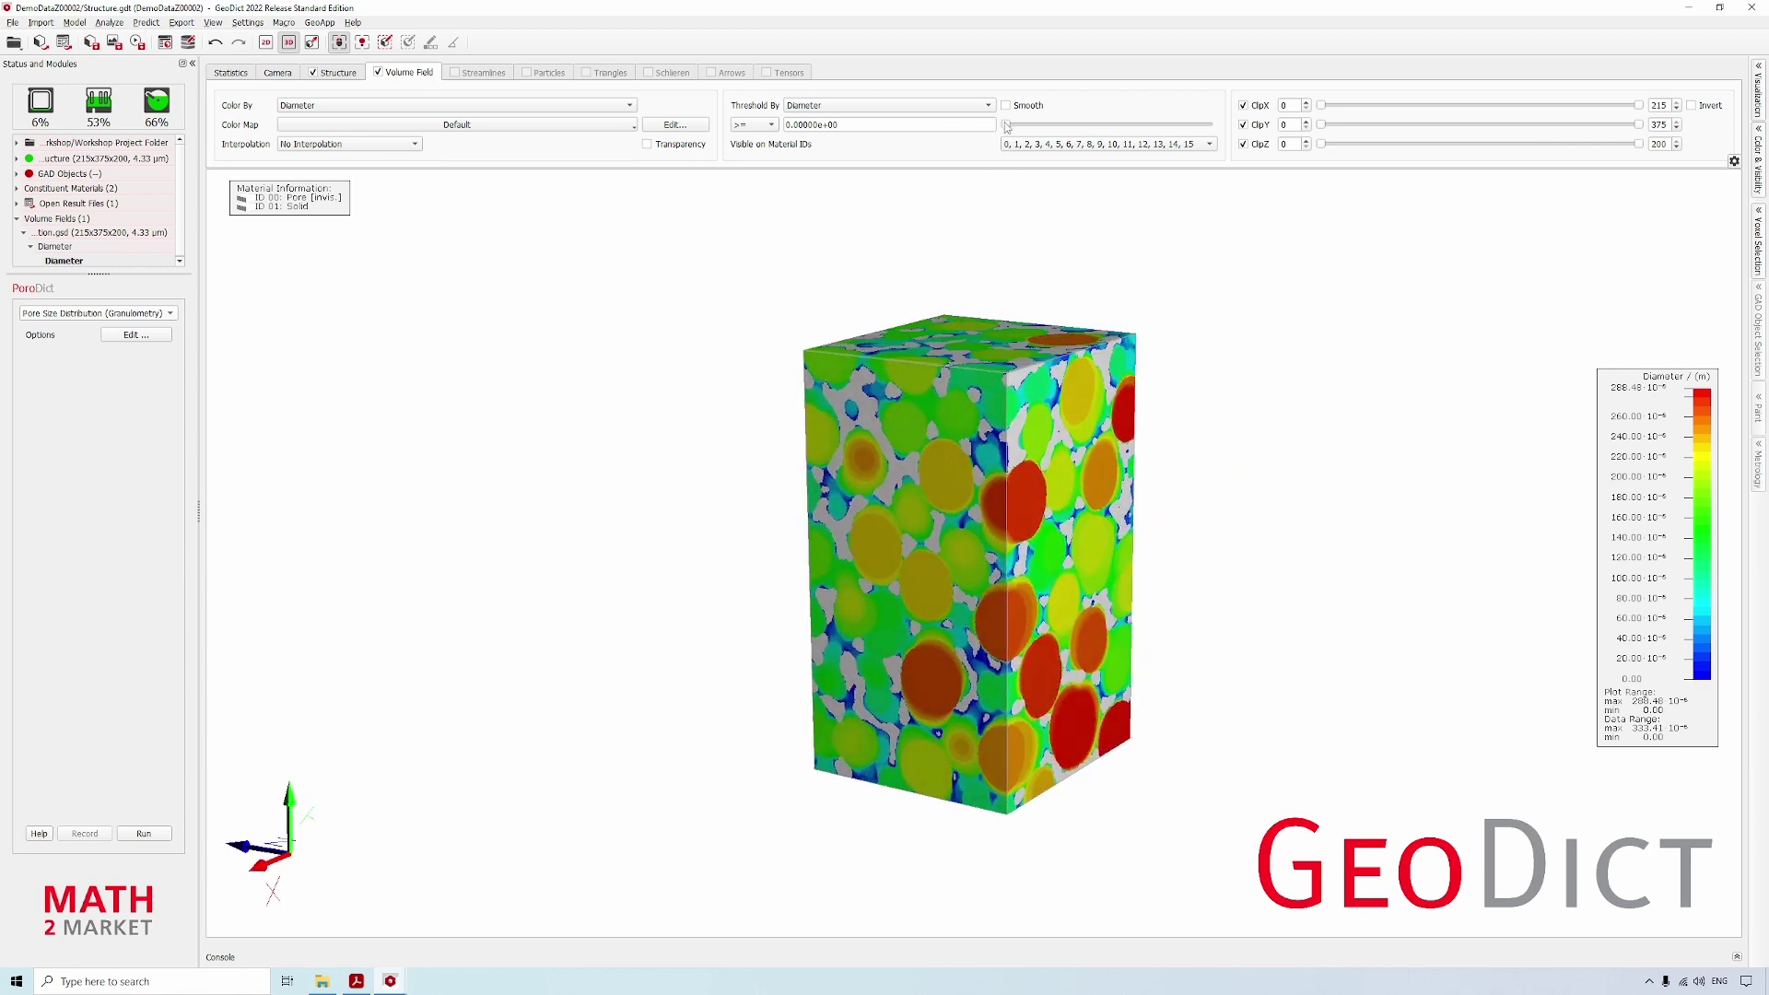
{"action": "mouse_move", "coordinate": [1007, 127]}
{"action": "left_mouse_down"}
{"action": "mouse_move", "coordinate": [1169, 128]}
{"action": "mouse_move", "coordinate": [987, 126]}
{"action": "left_mouse_up"}
- Clip the structure along X by setting its upper clipping limit to 150
{"action": "left_click", "coordinate": [338, 74]}
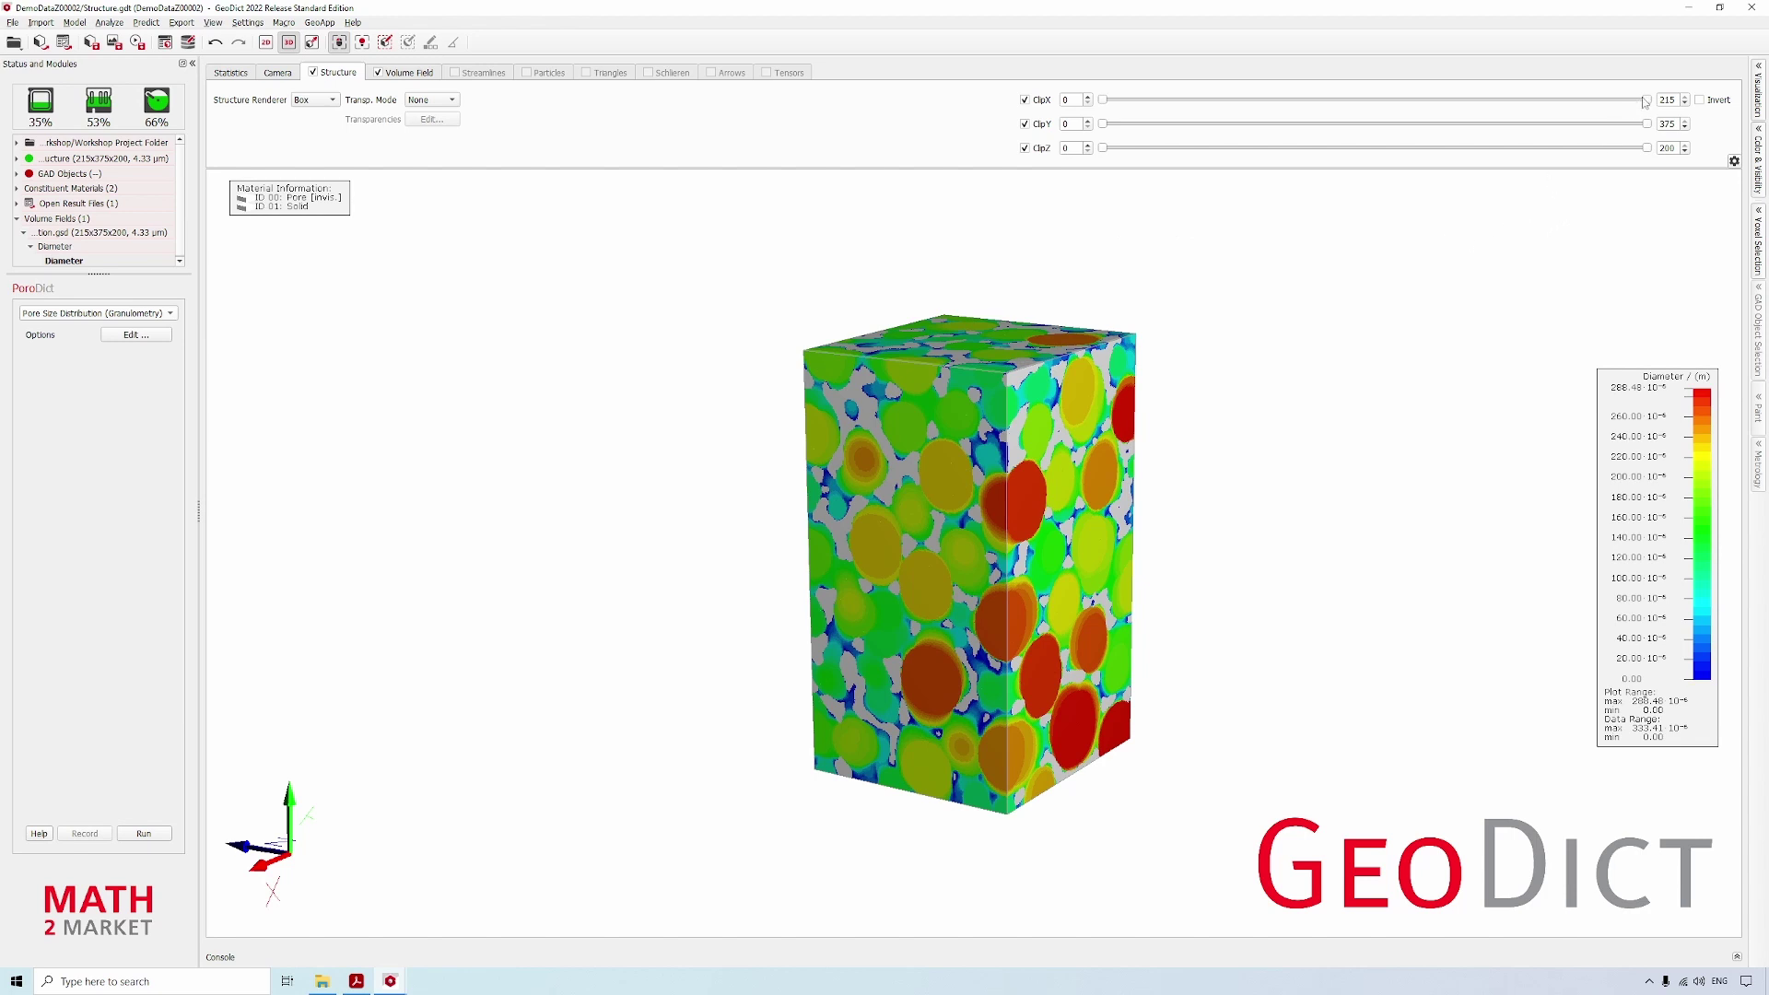
{"action": "left_click_drag", "start_coordinate": [1639, 101], "coordinate": [1481, 100]}
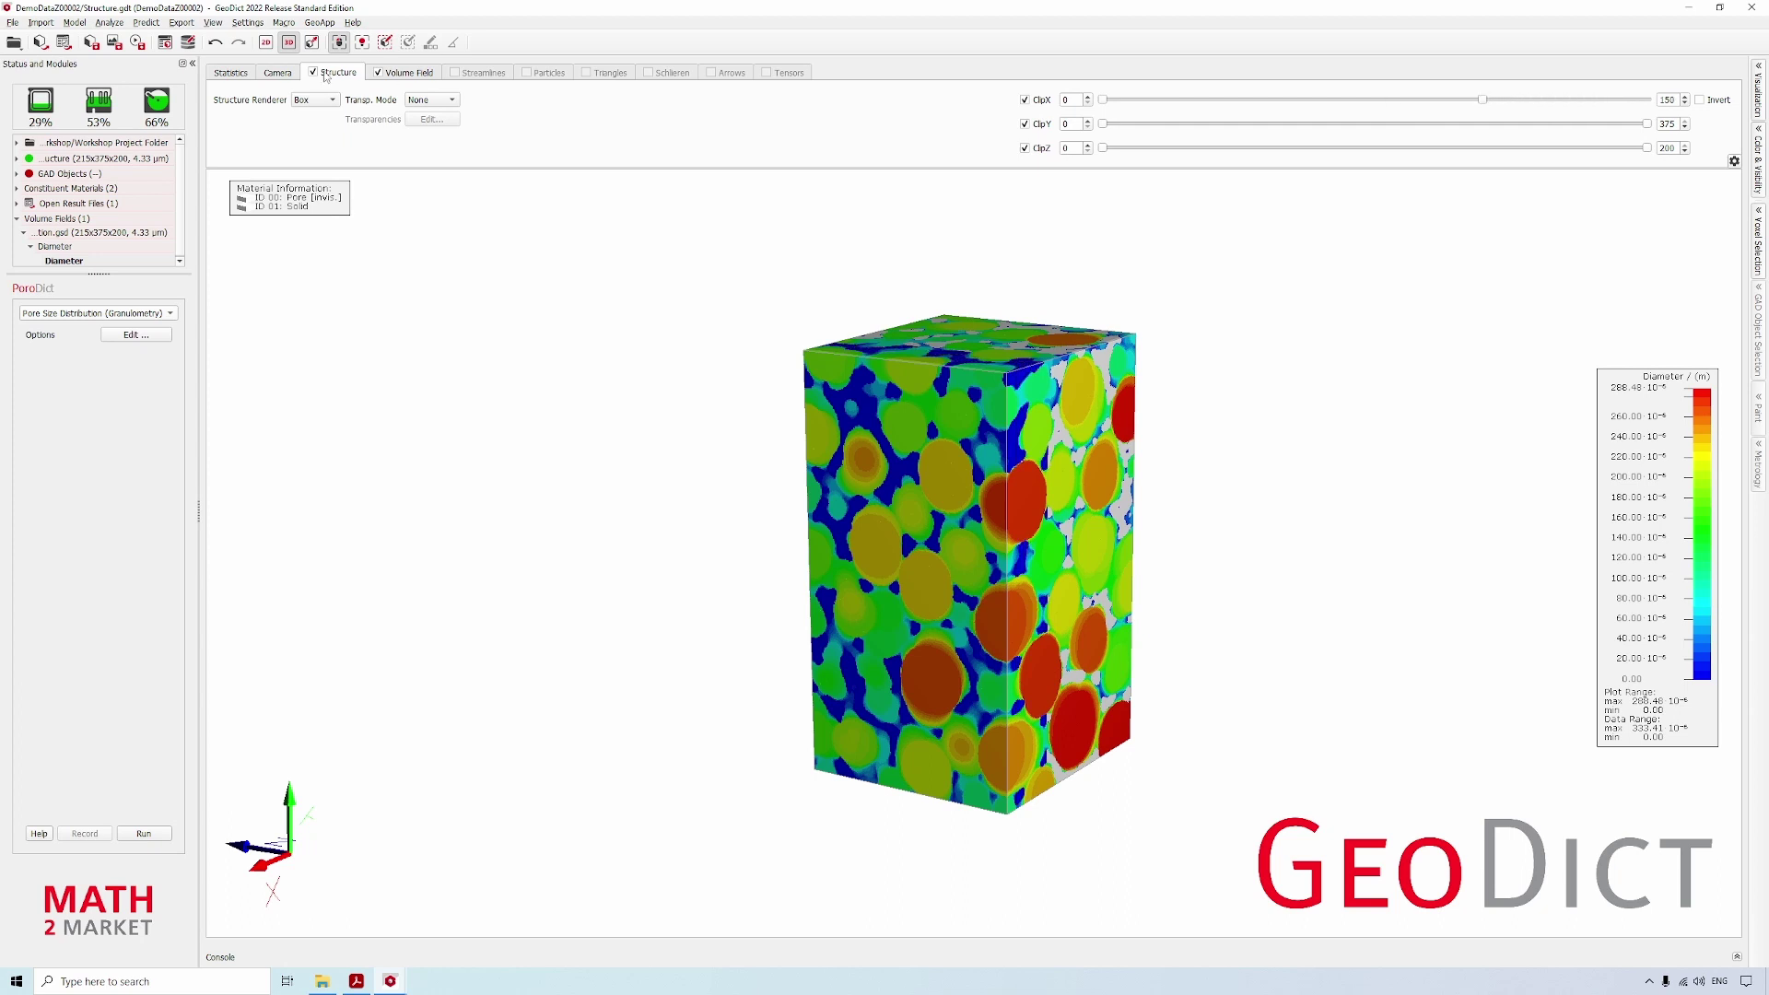
- Restore the structure's full extent along X by setting its upper X clipping limit to 215
{"action": "left_click", "coordinate": [405, 73]}
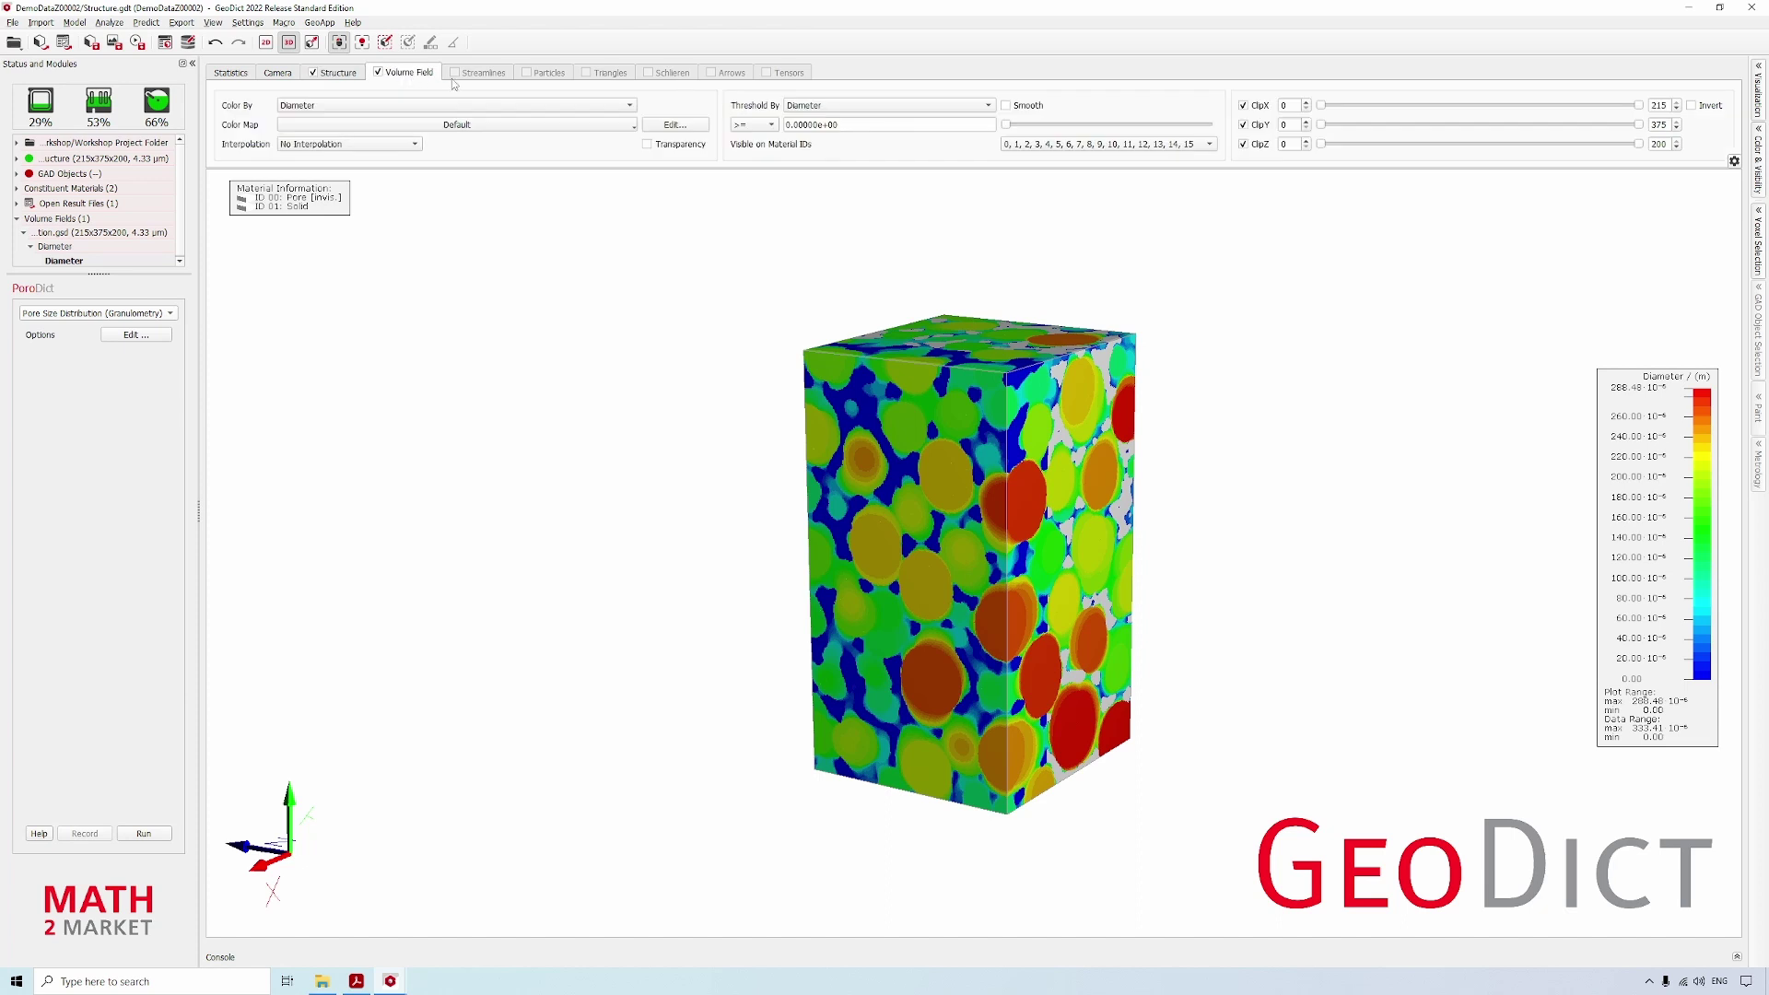
{"action": "left_click_drag", "start_coordinate": [1006, 125], "coordinate": [960, 131]}
{"action": "left_click", "coordinate": [338, 73]}
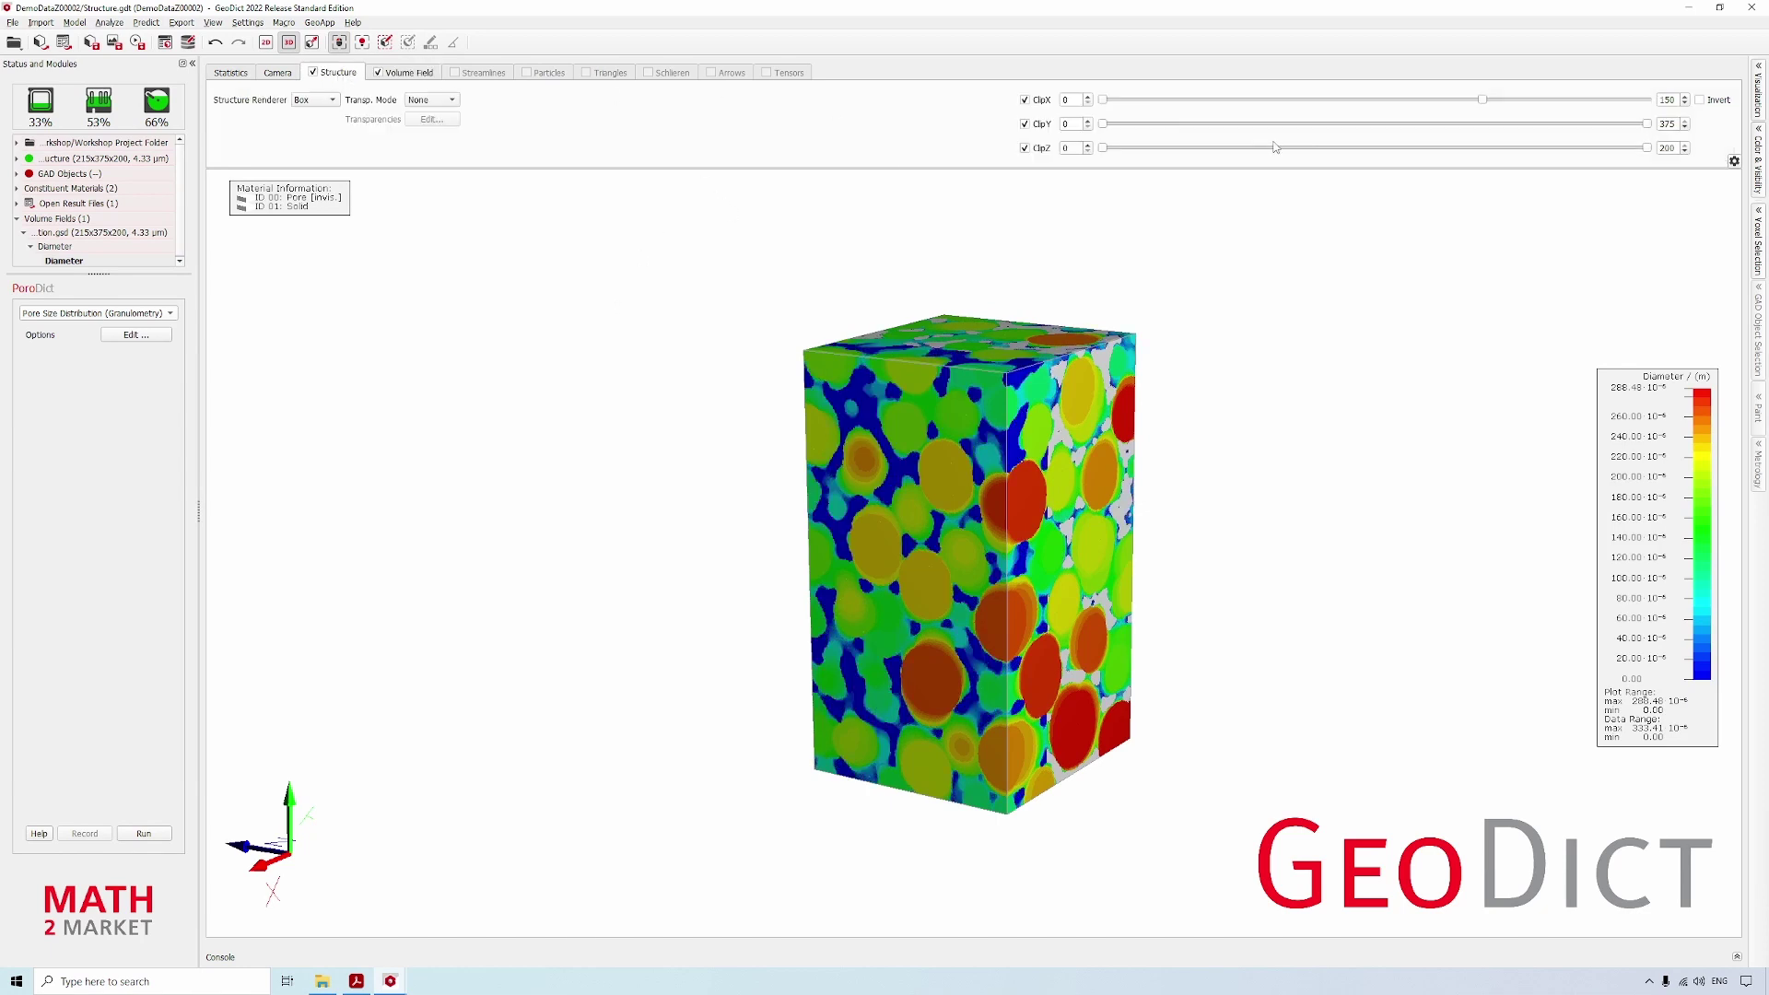
{"action": "left_click_drag", "start_coordinate": [1490, 104], "coordinate": [1689, 108]}
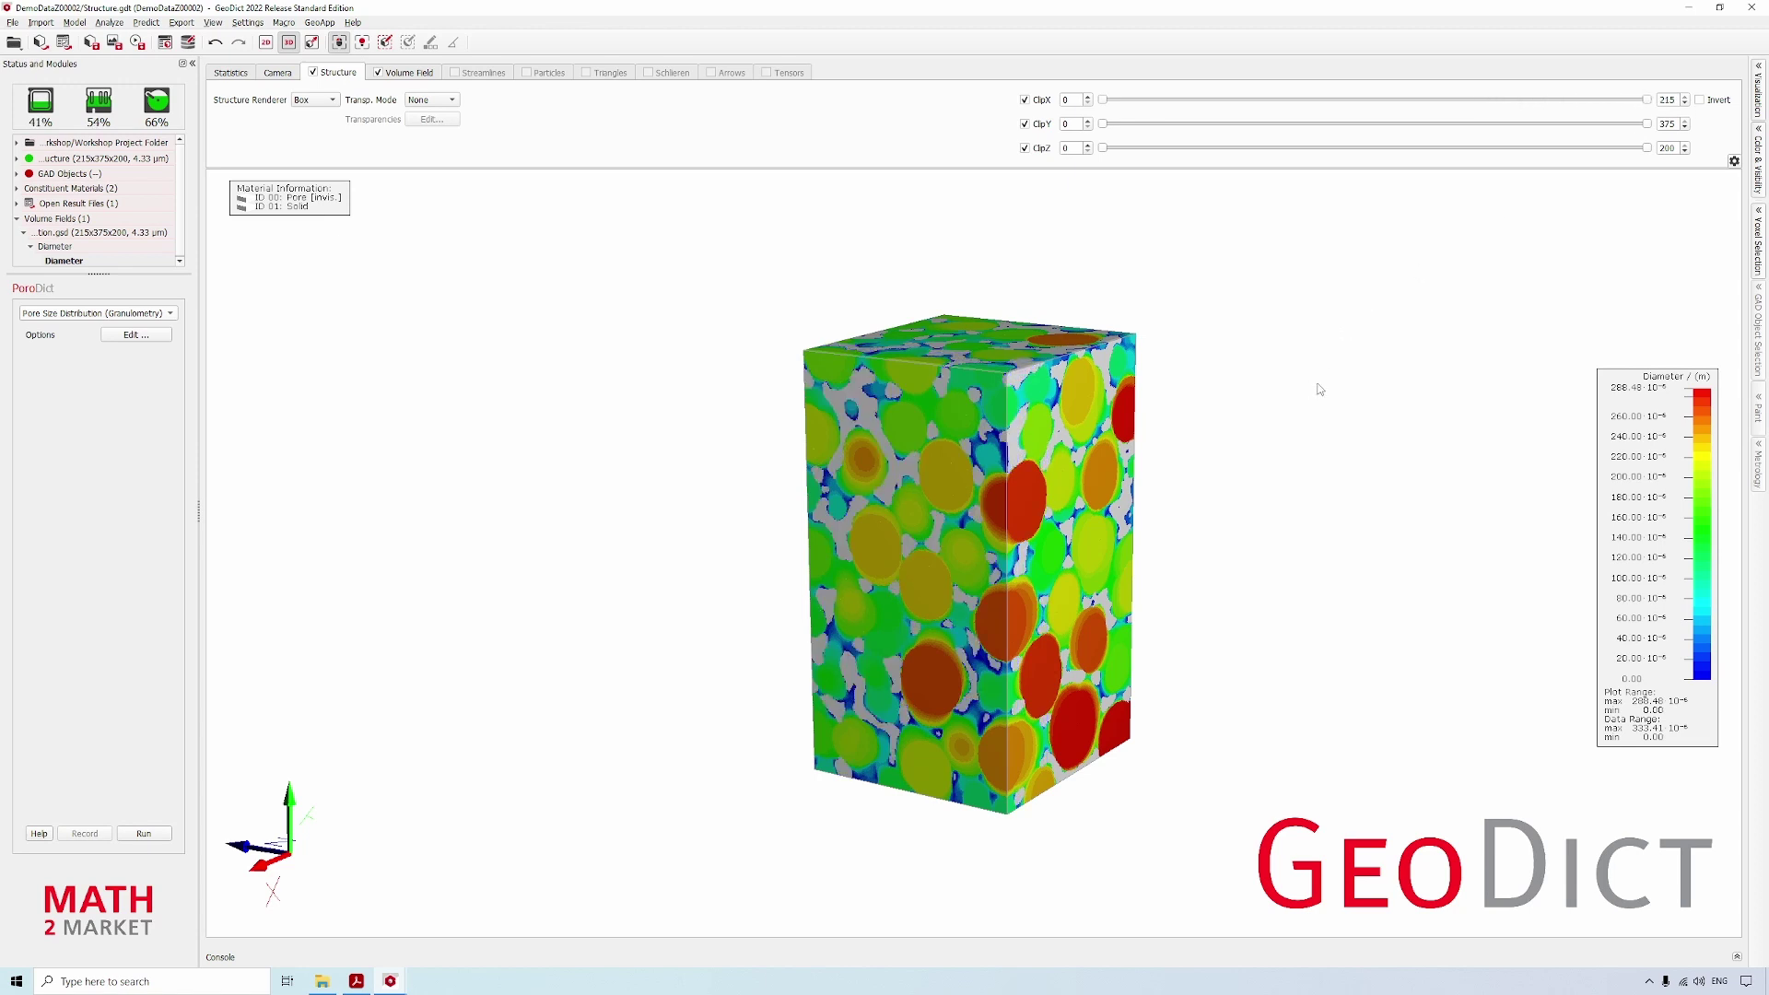
- Run the Identify Pores analysis on the current structure with a minimal pore diameter of 20 voxels
{"action": "left_click", "coordinate": [122, 314]}
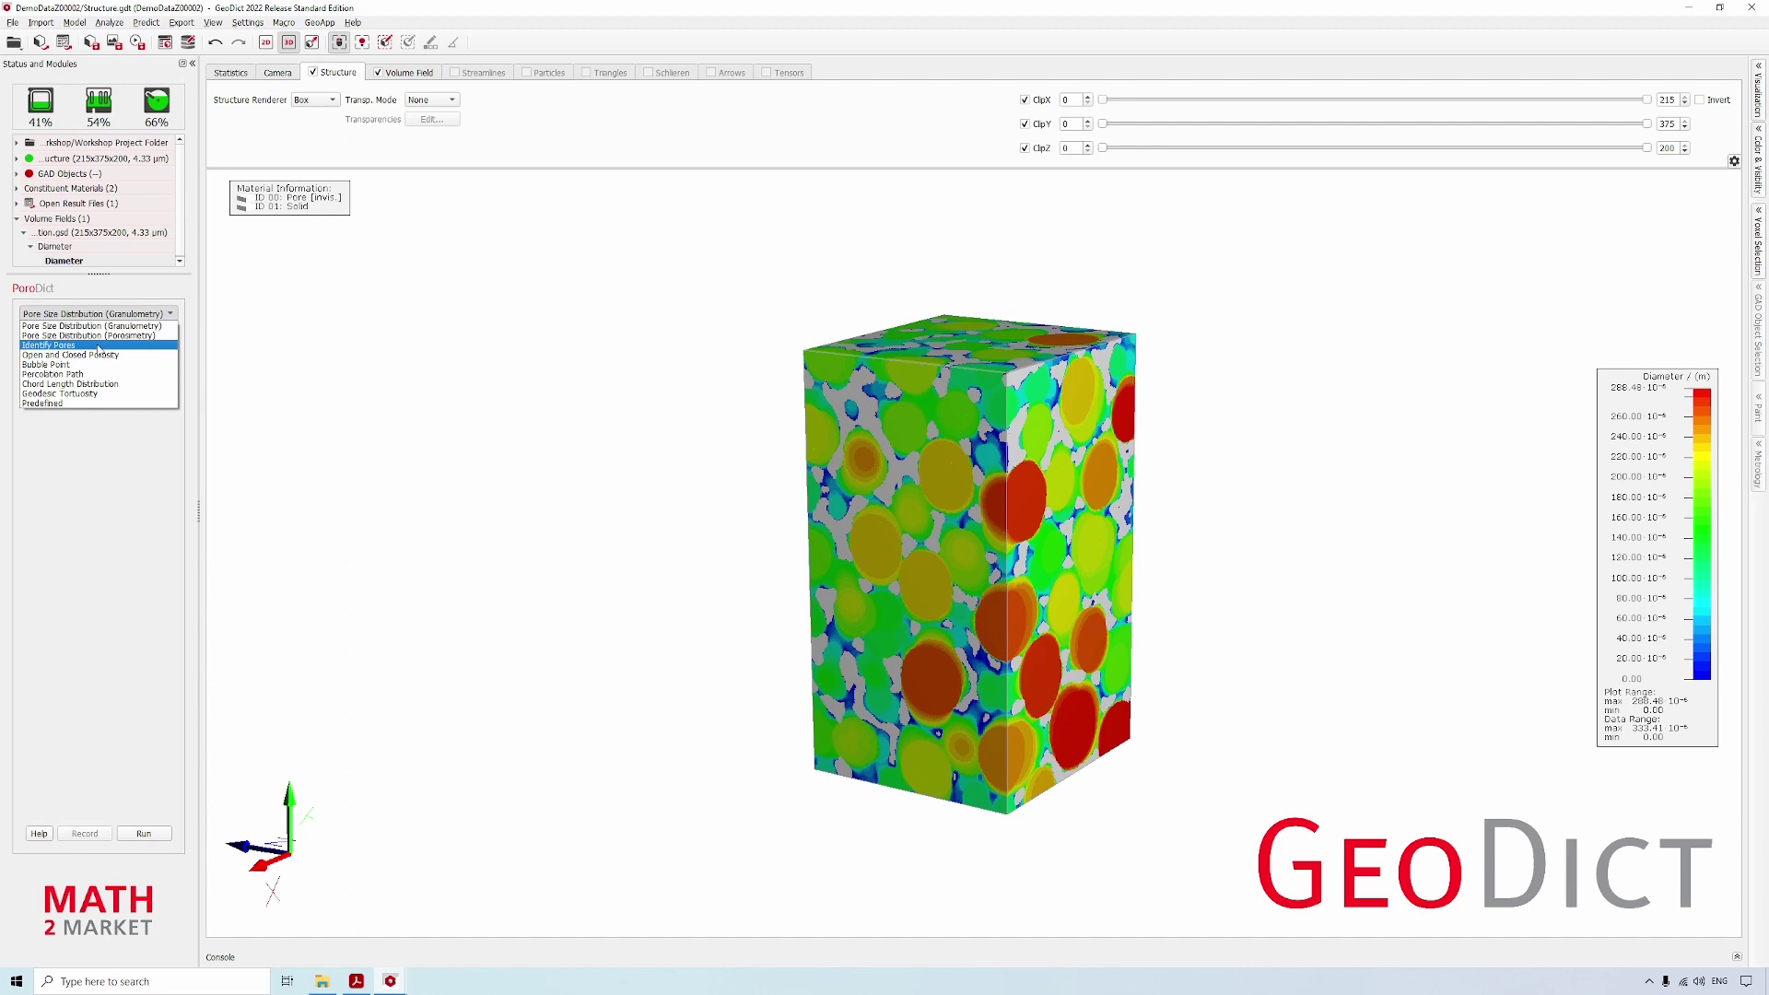
{"action": "left_click", "coordinate": [100, 346]}
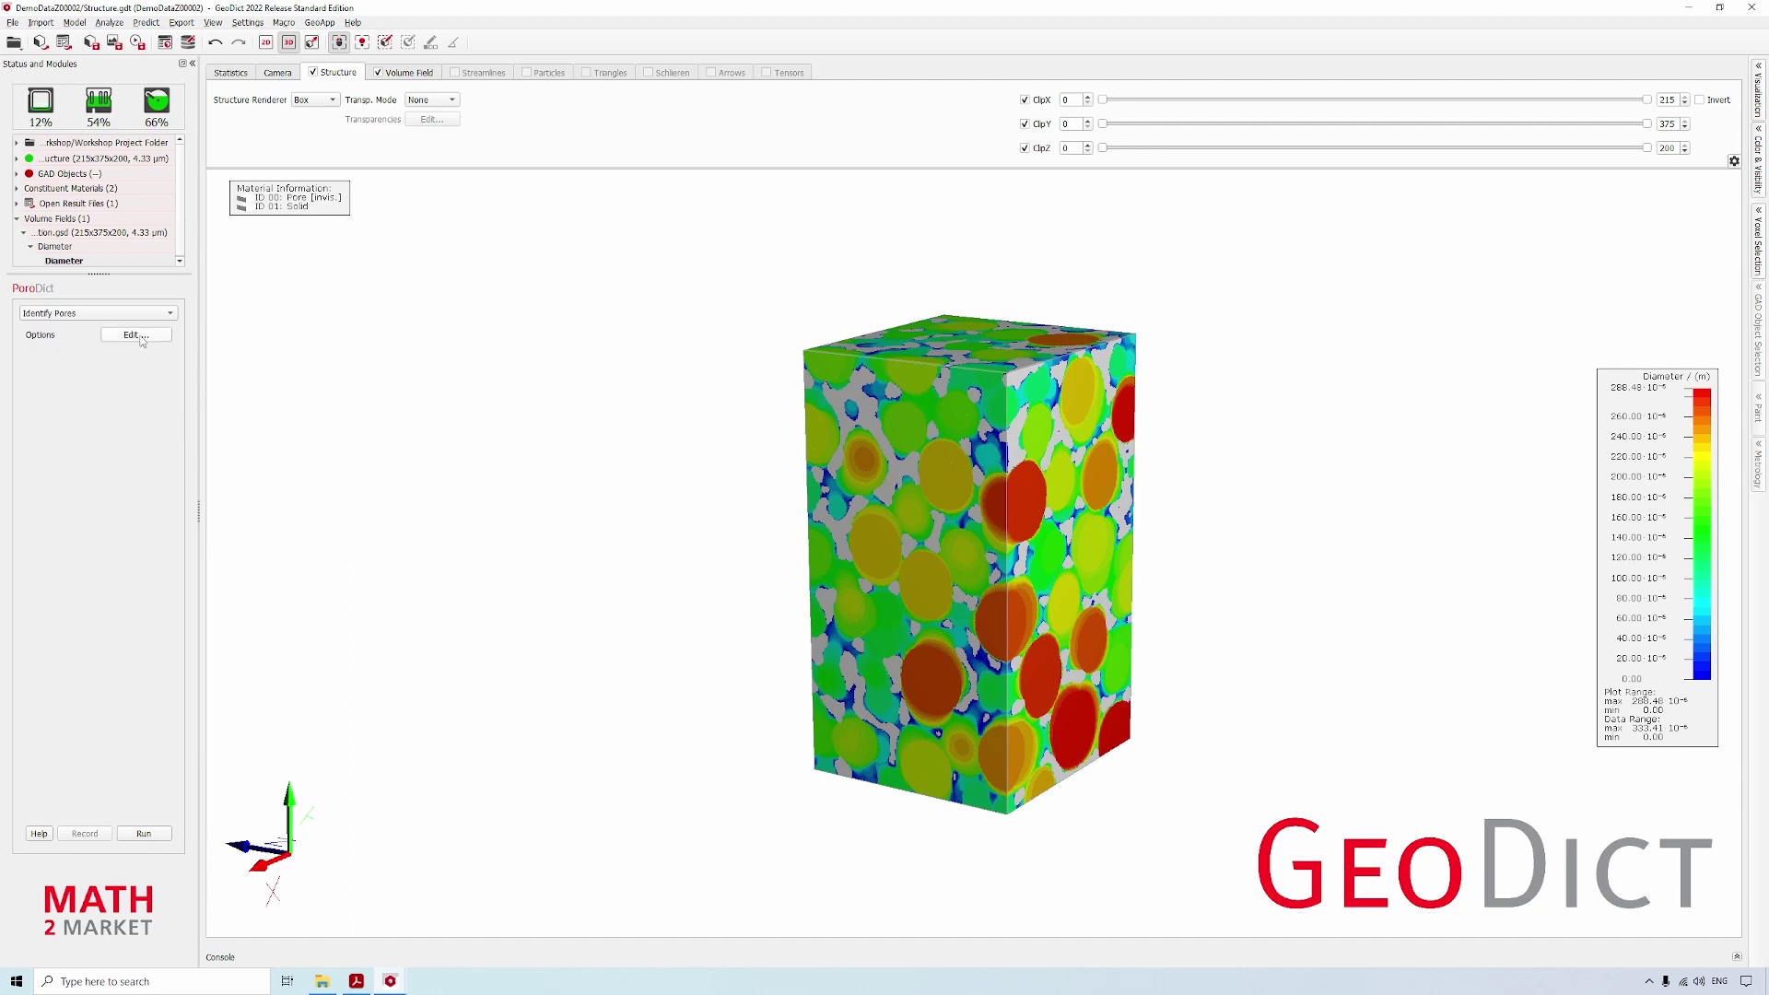
{"action": "left_click", "coordinate": [137, 334]}
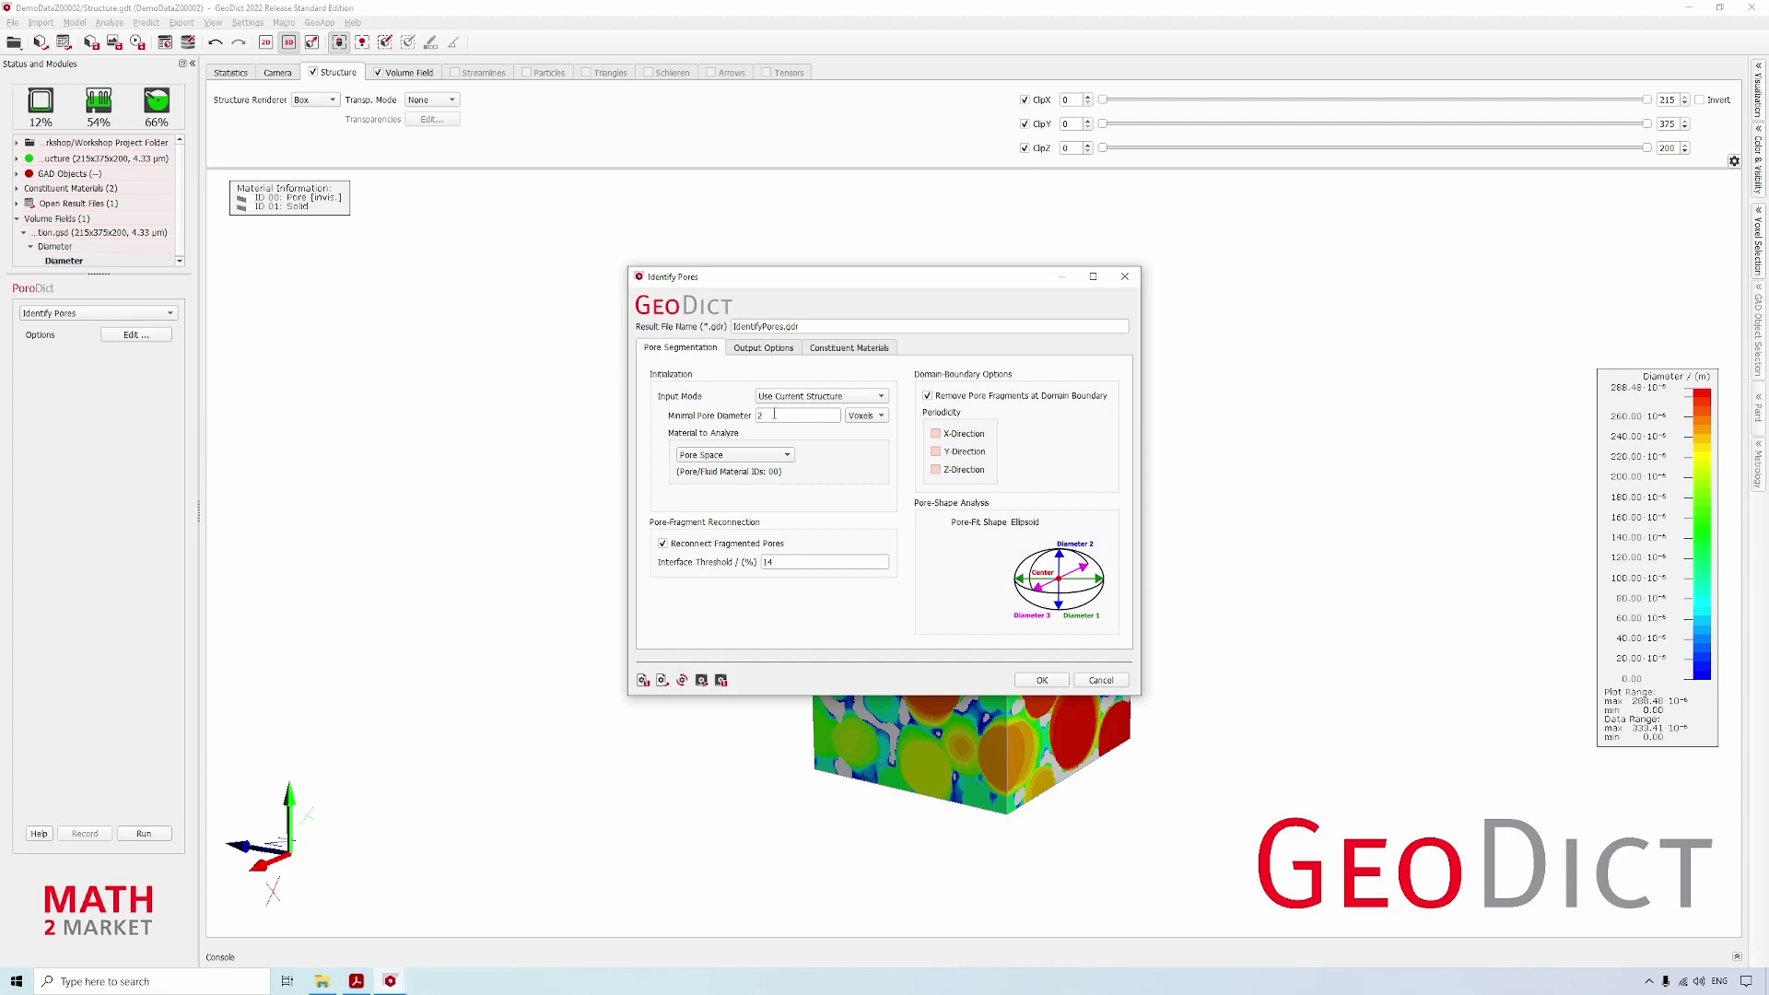
{"action": "mouse_move", "coordinate": [783, 416]}
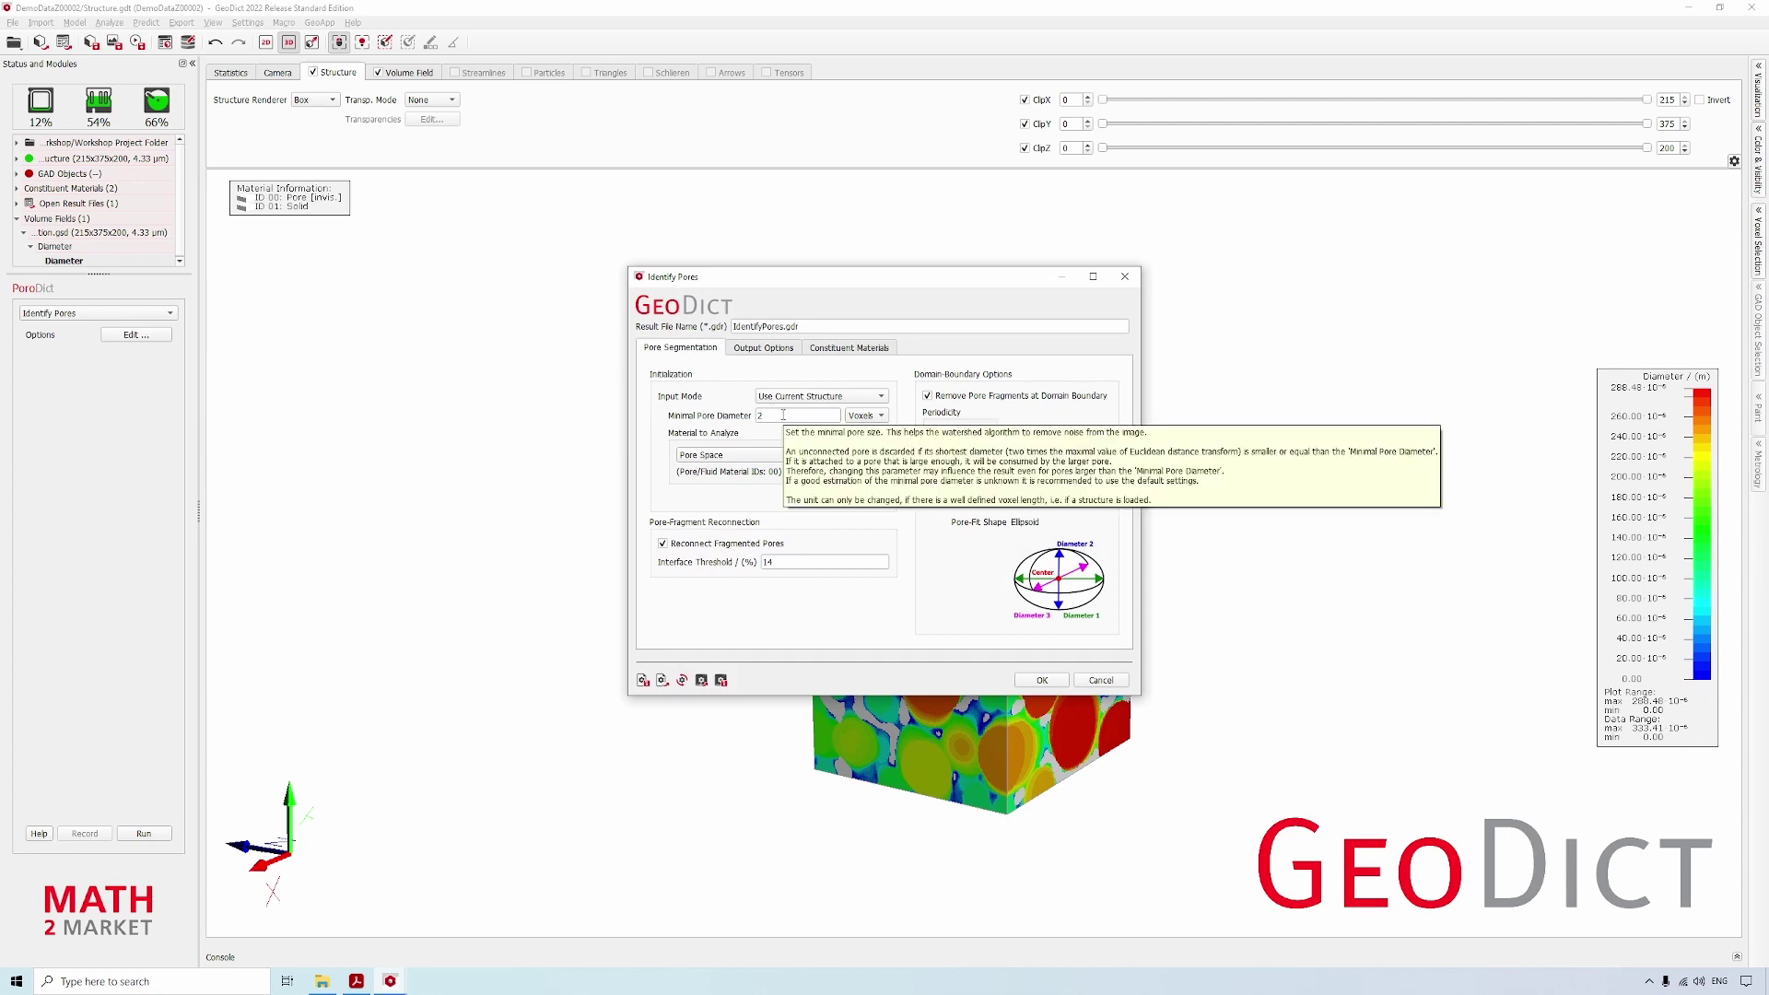
{"action": "left_click", "coordinate": [782, 416]}
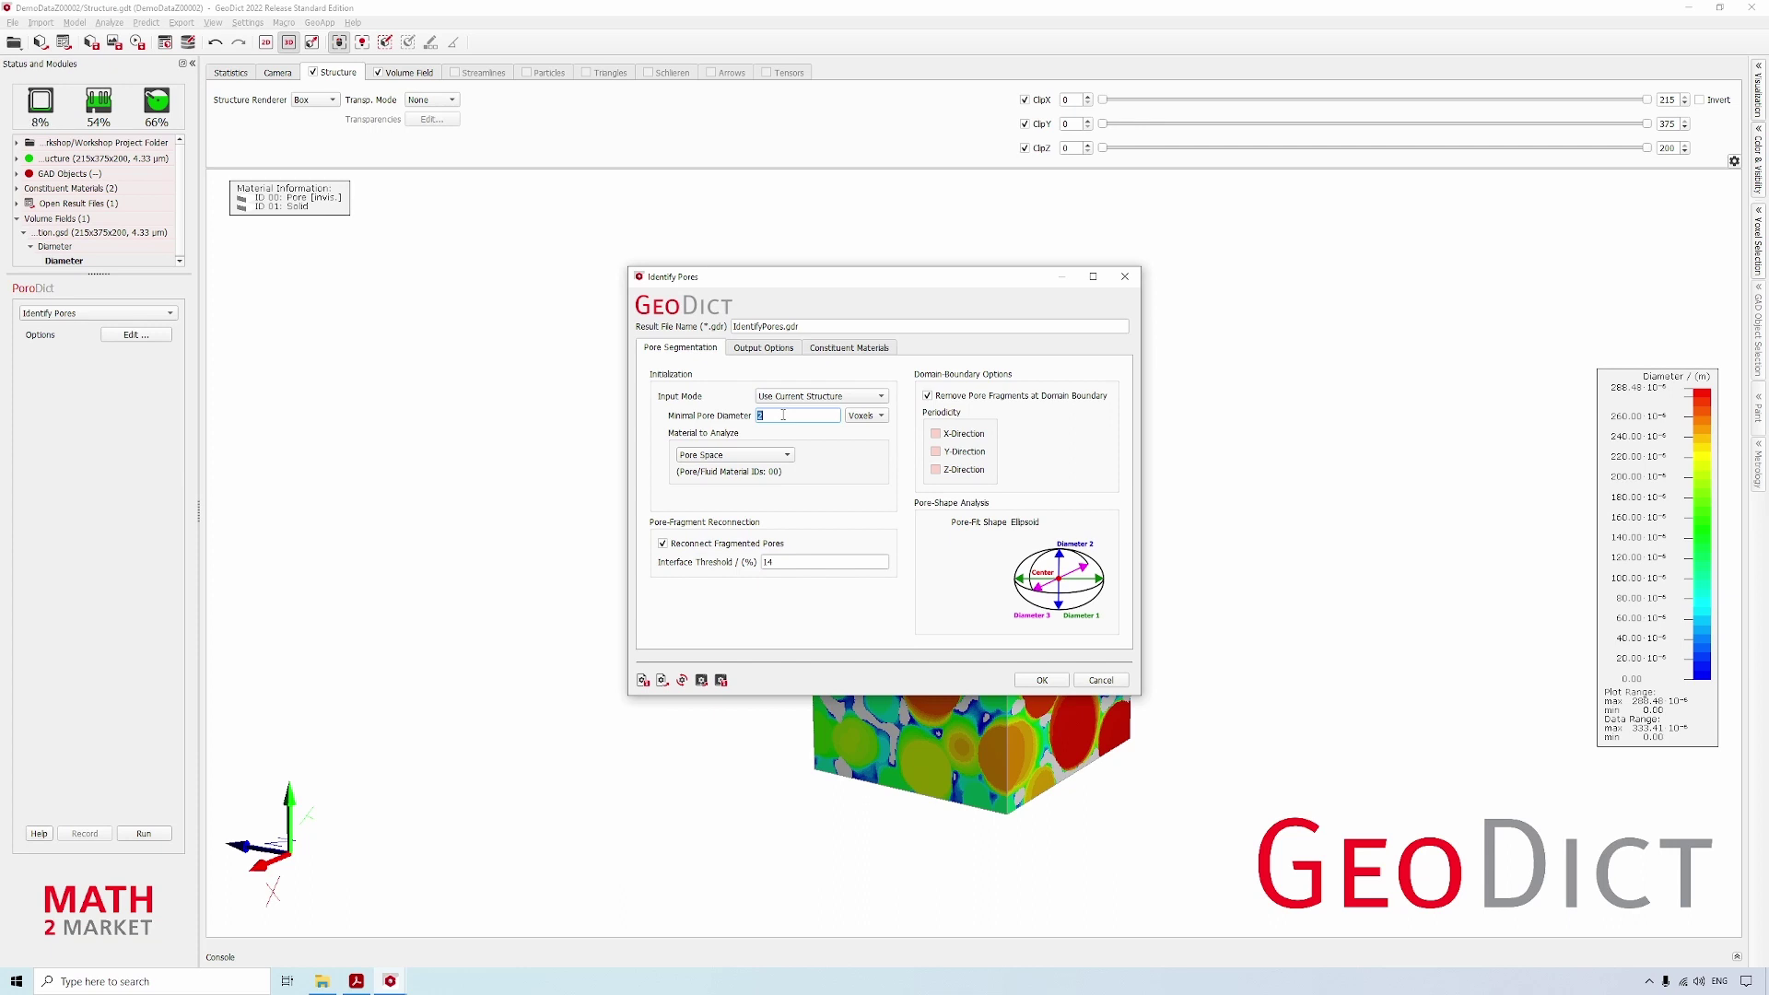
{"action": "type", "text": "20"}
{"action": "mouse_move", "coordinate": [982, 402]}
{"action": "left_click", "coordinate": [1039, 679]}
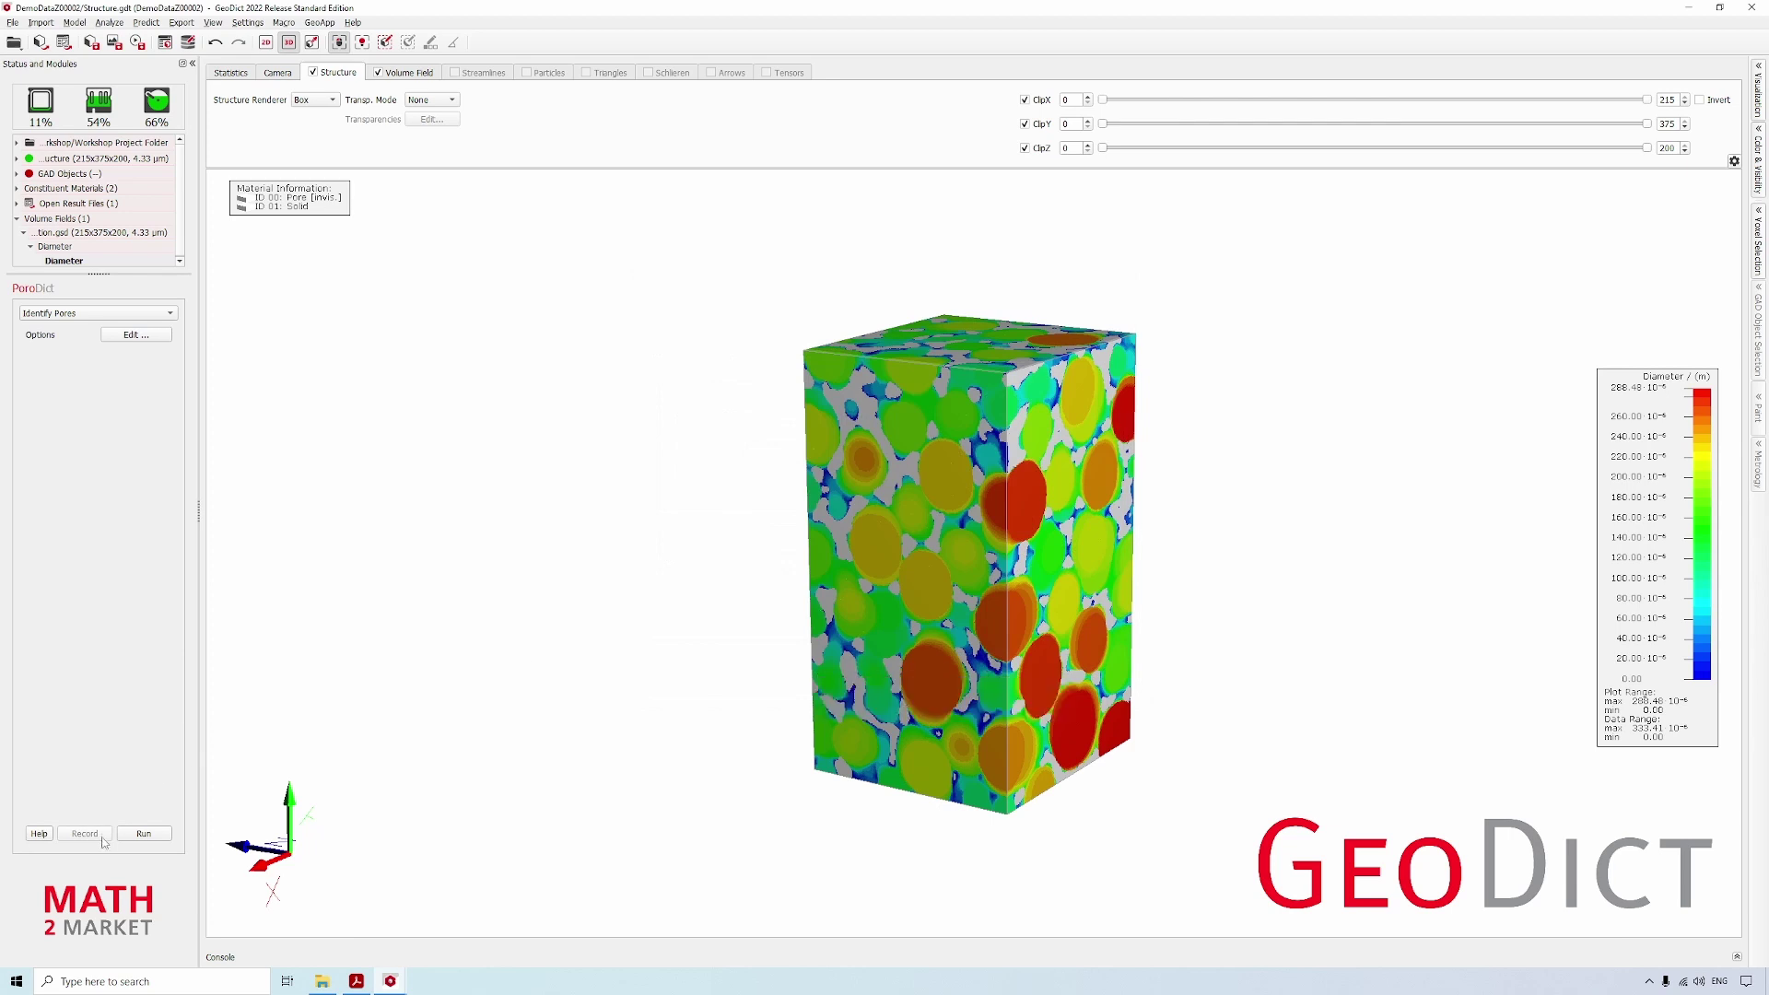
{"action": "left_click", "coordinate": [157, 836]}
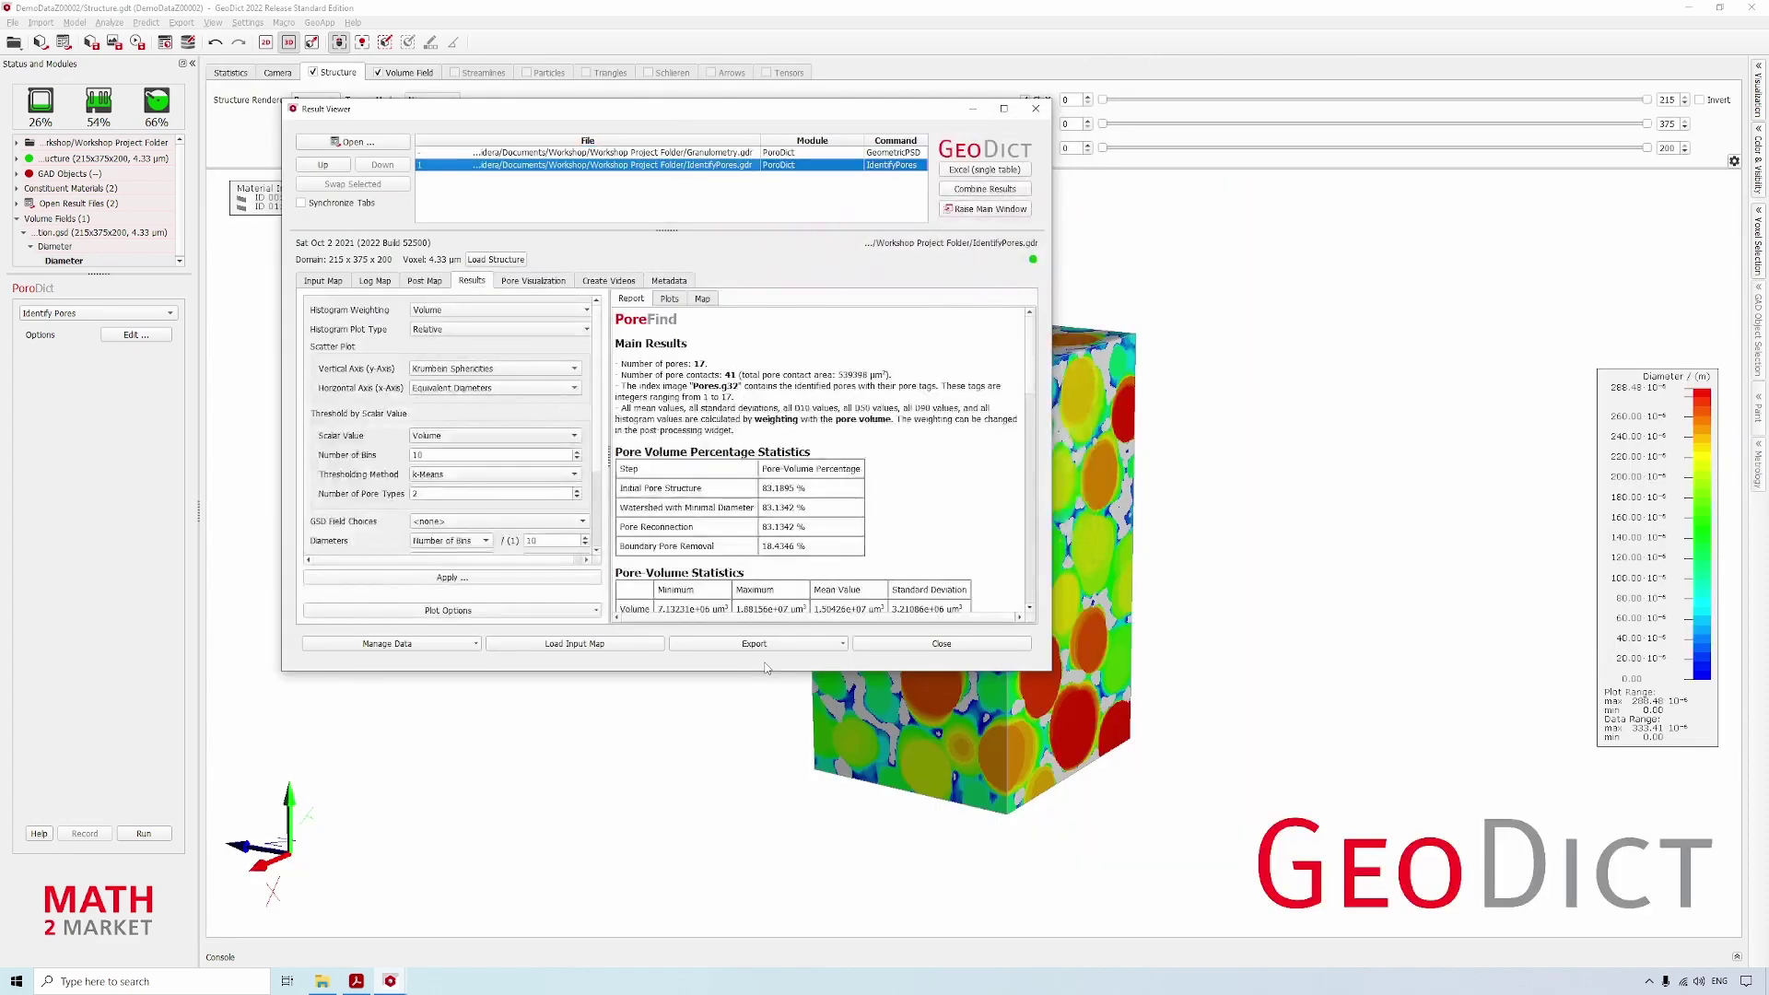
- Enlarge the result viewer and its report area, and switch between the Granulometry and IdentifyPores results to compare them
{"action": "left_click_drag", "start_coordinate": [1050, 670], "coordinate": [1177, 794]}
{"action": "left_click_drag", "start_coordinate": [608, 519], "coordinate": [521, 518]}
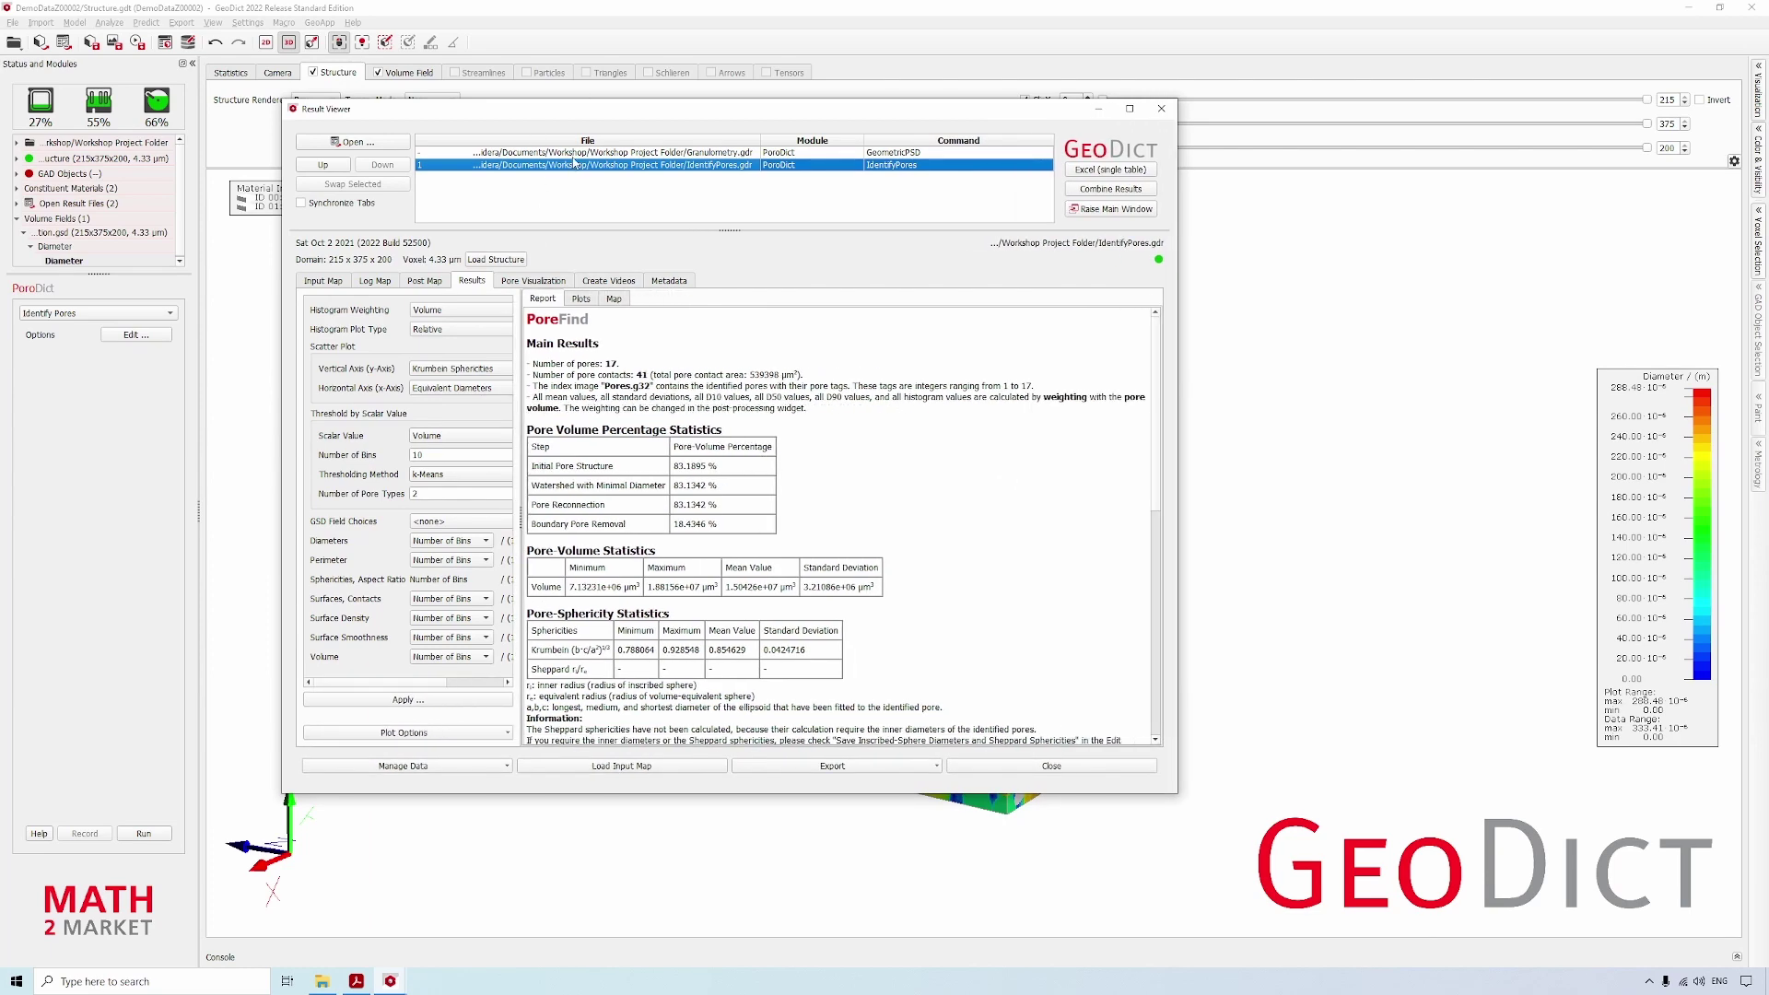
{"action": "left_click", "coordinate": [586, 153]}
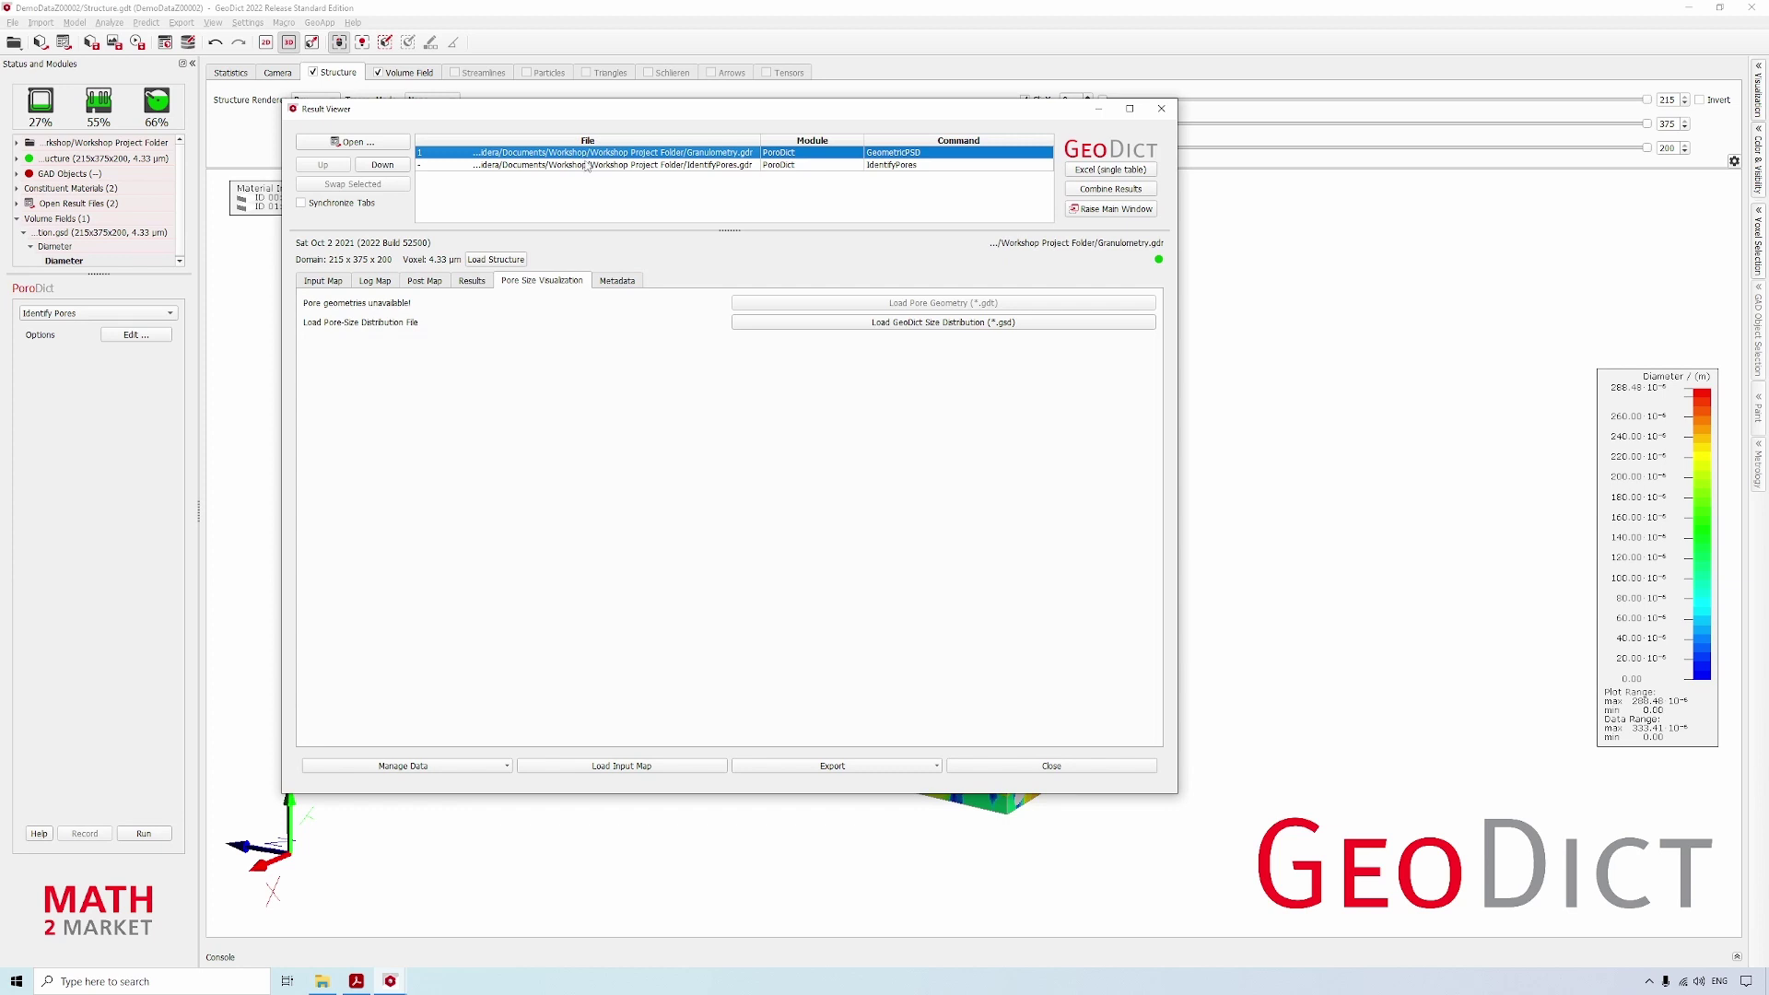
{"action": "left_click", "coordinate": [586, 165]}
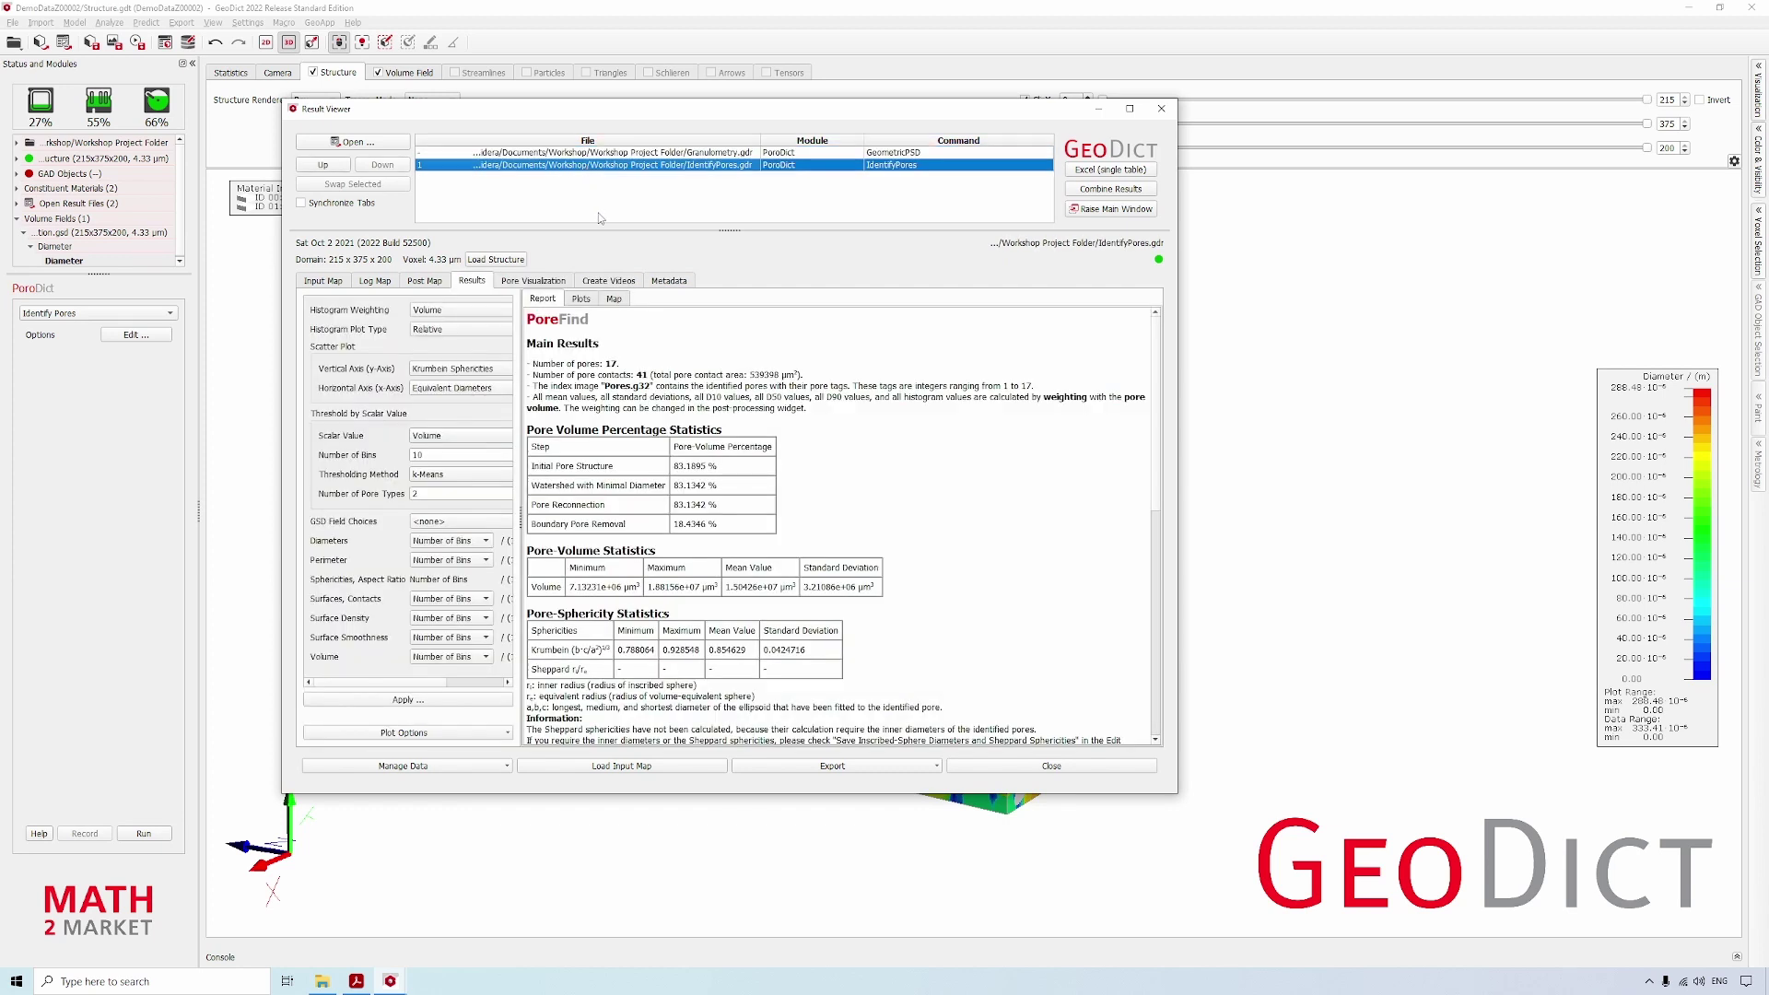
- Examine the IdentifyPores report's number of pores, volume and sphericity statistics, and equivalent-sphere and shortest diameters
{"action": "left_click", "coordinate": [622, 356]}
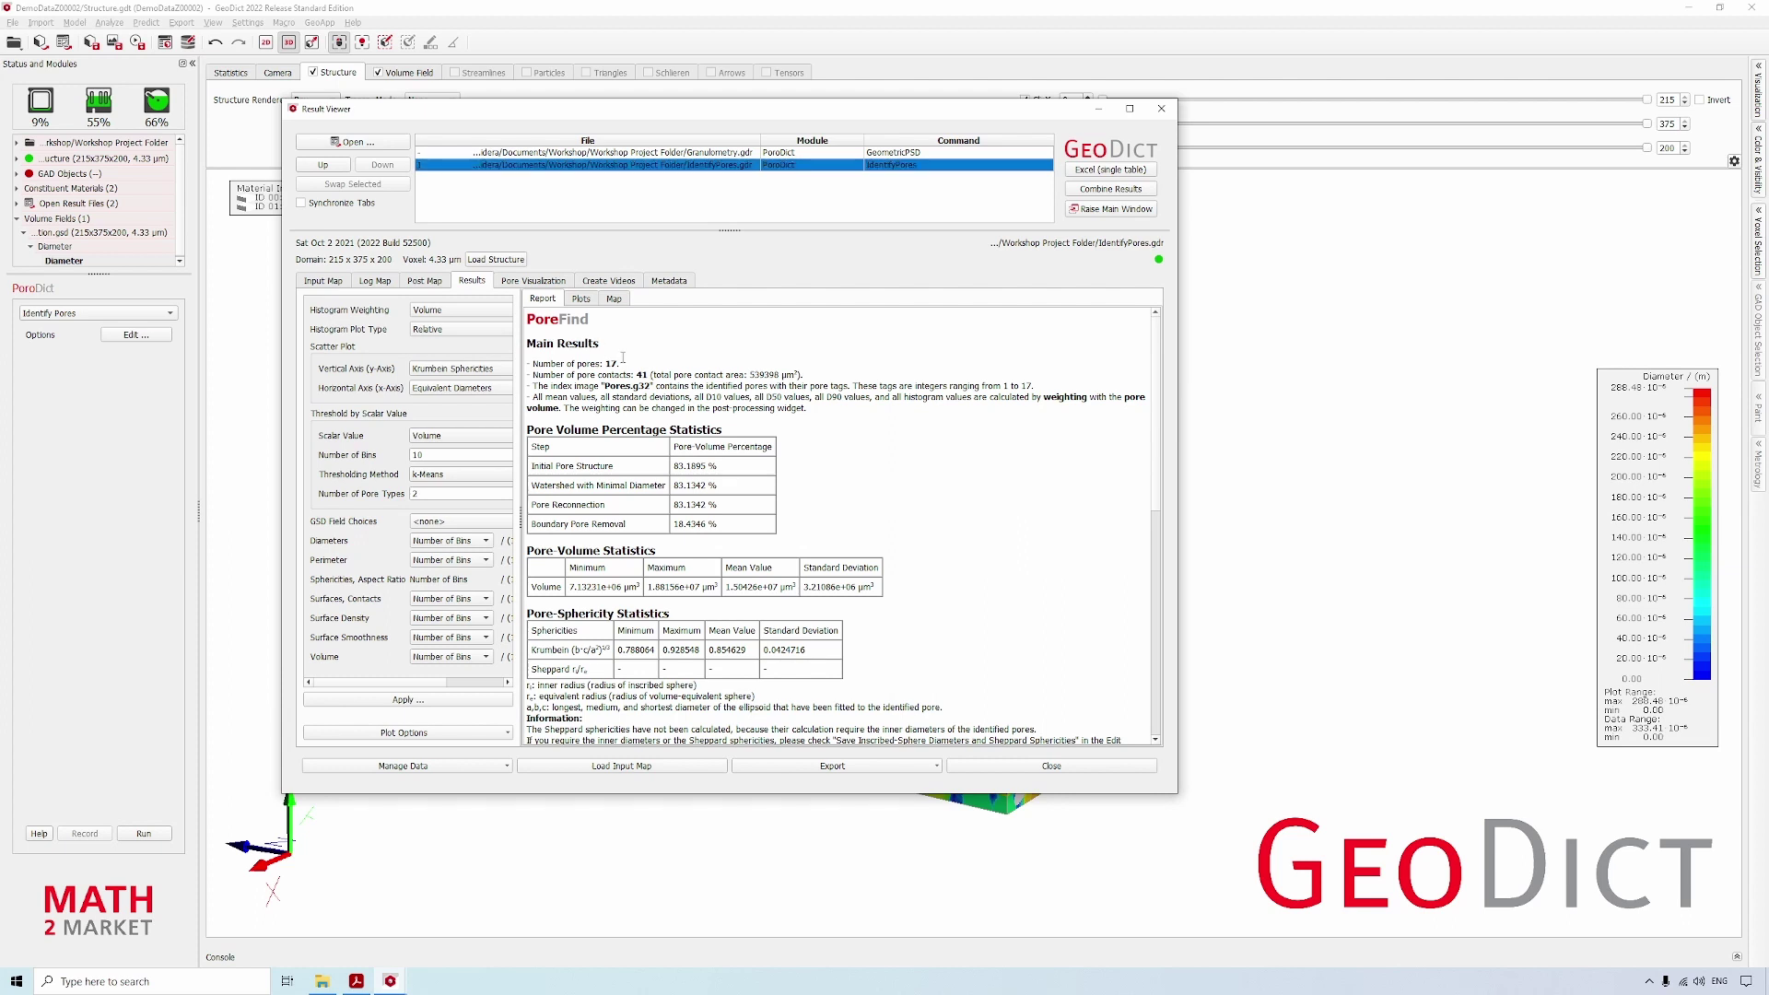
{"action": "left_click_drag", "start_coordinate": [603, 363], "coordinate": [649, 375]}
{"action": "scroll", "coordinate": [749, 499], "scroll_direction": "down", "scroll_amount": 6}
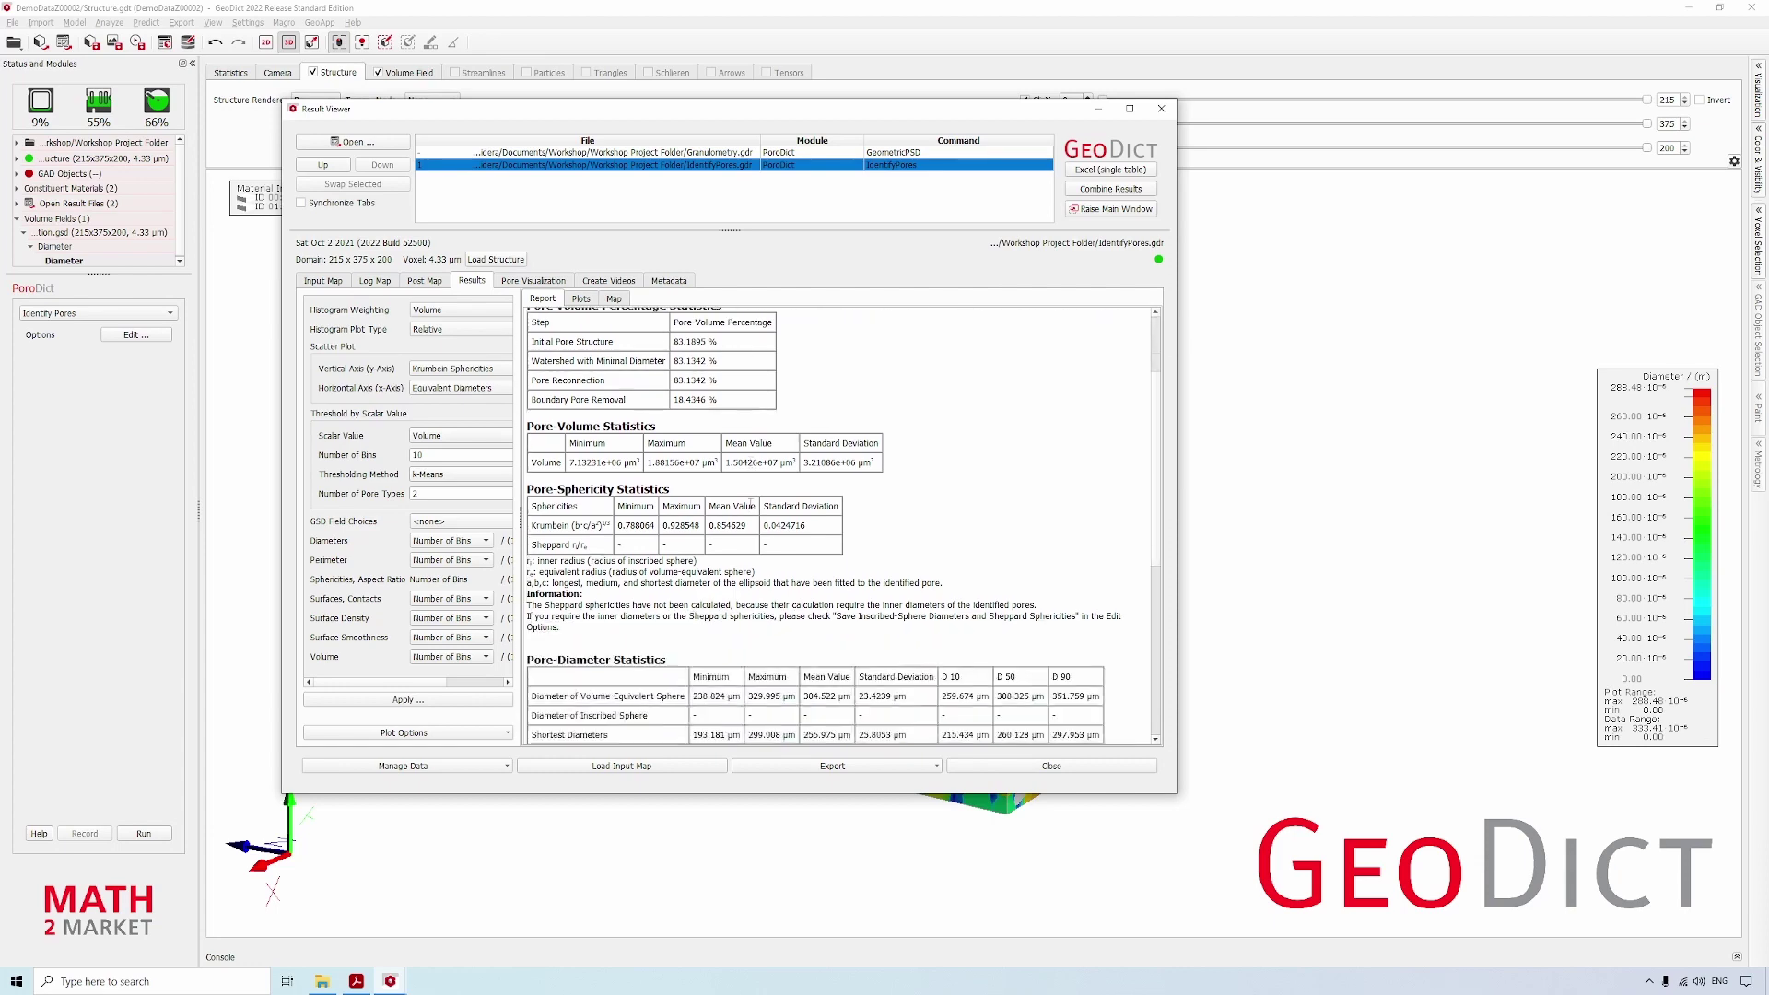
{"action": "scroll", "coordinate": [751, 504], "scroll_direction": "down", "scroll_amount": 1}
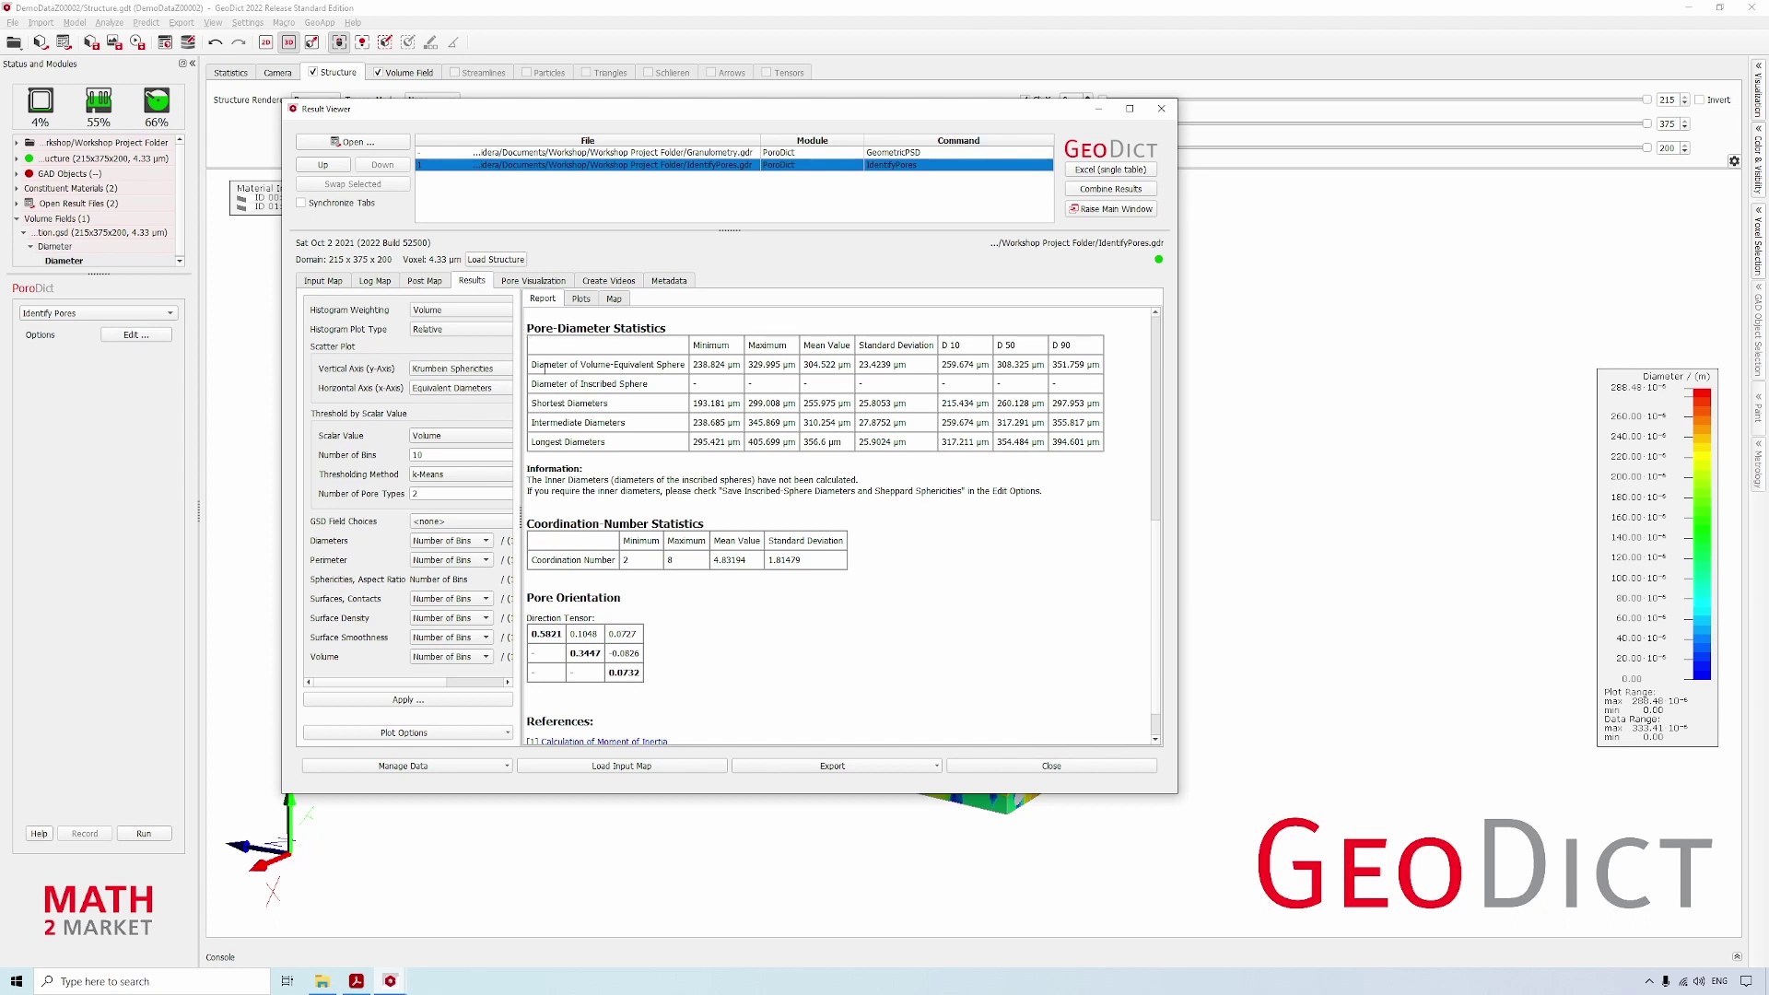
{"action": "left_click_drag", "start_coordinate": [531, 368], "coordinate": [683, 366]}
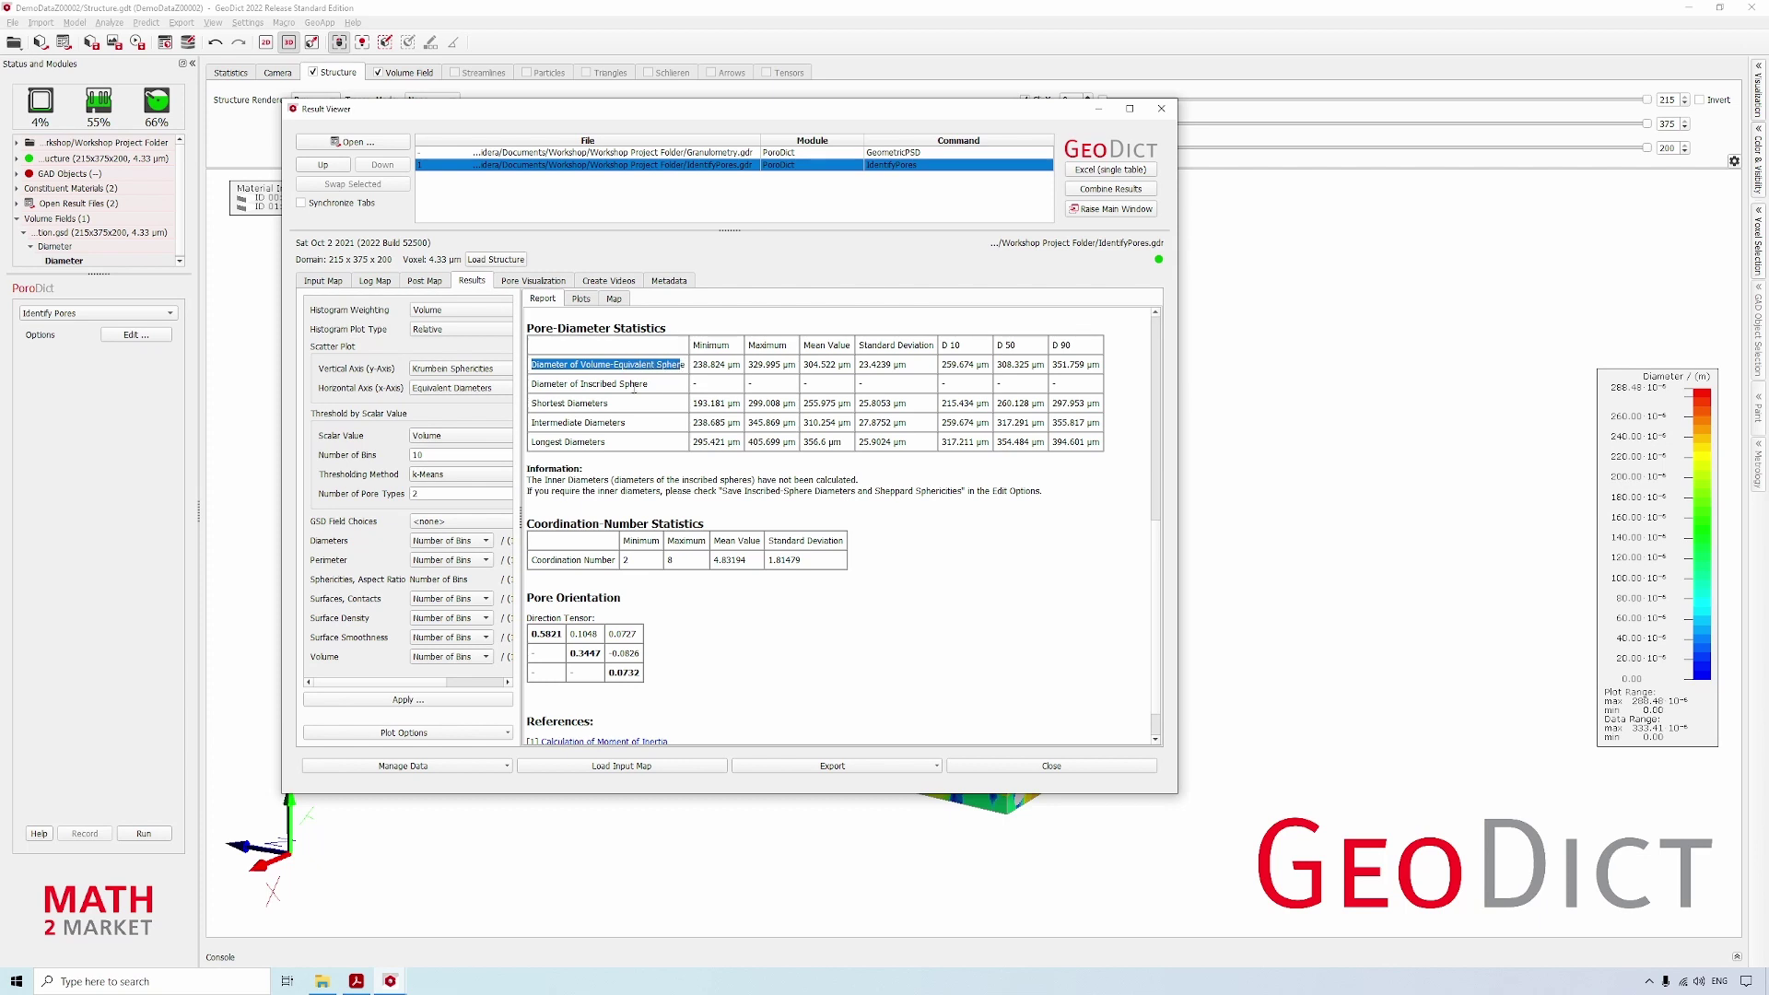
{"action": "left_click", "coordinate": [543, 402]}
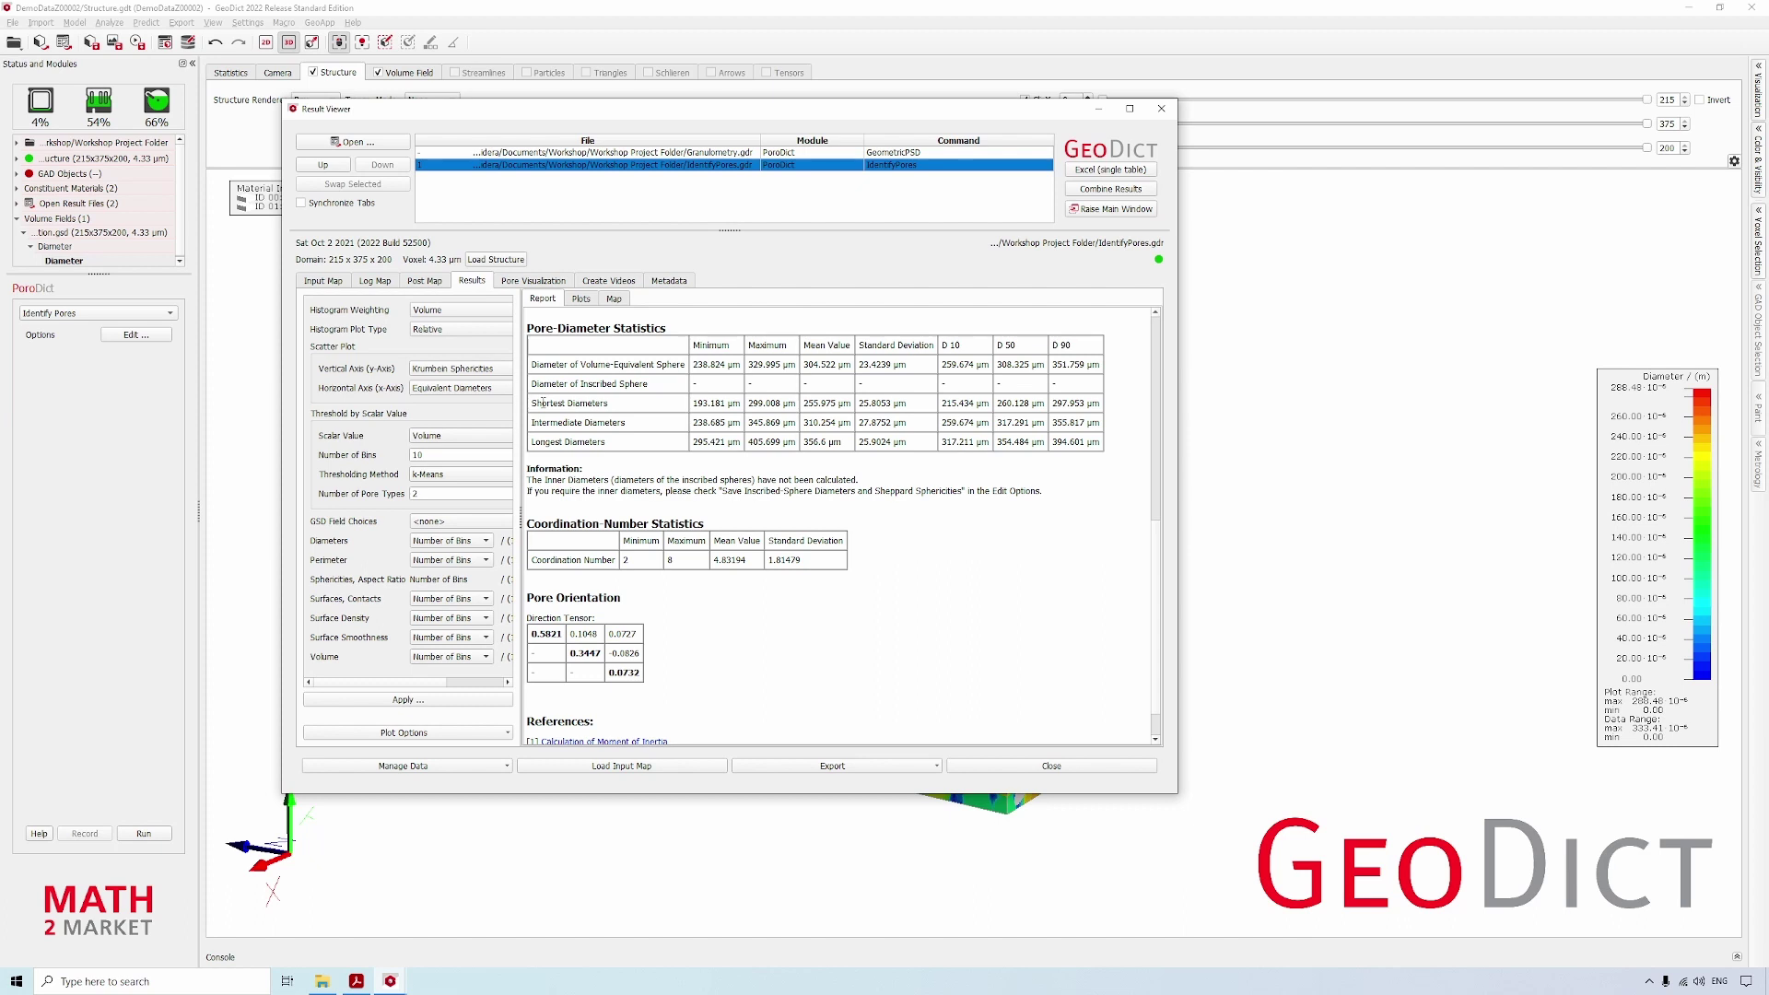
{"action": "left_click_drag", "start_coordinate": [848, 404], "coordinate": [841, 406]}
{"action": "left_click", "coordinate": [814, 405]}
- View the identified pores' scatter plot and the histograms of their diameters and sphericities
{"action": "left_click", "coordinate": [581, 299]}
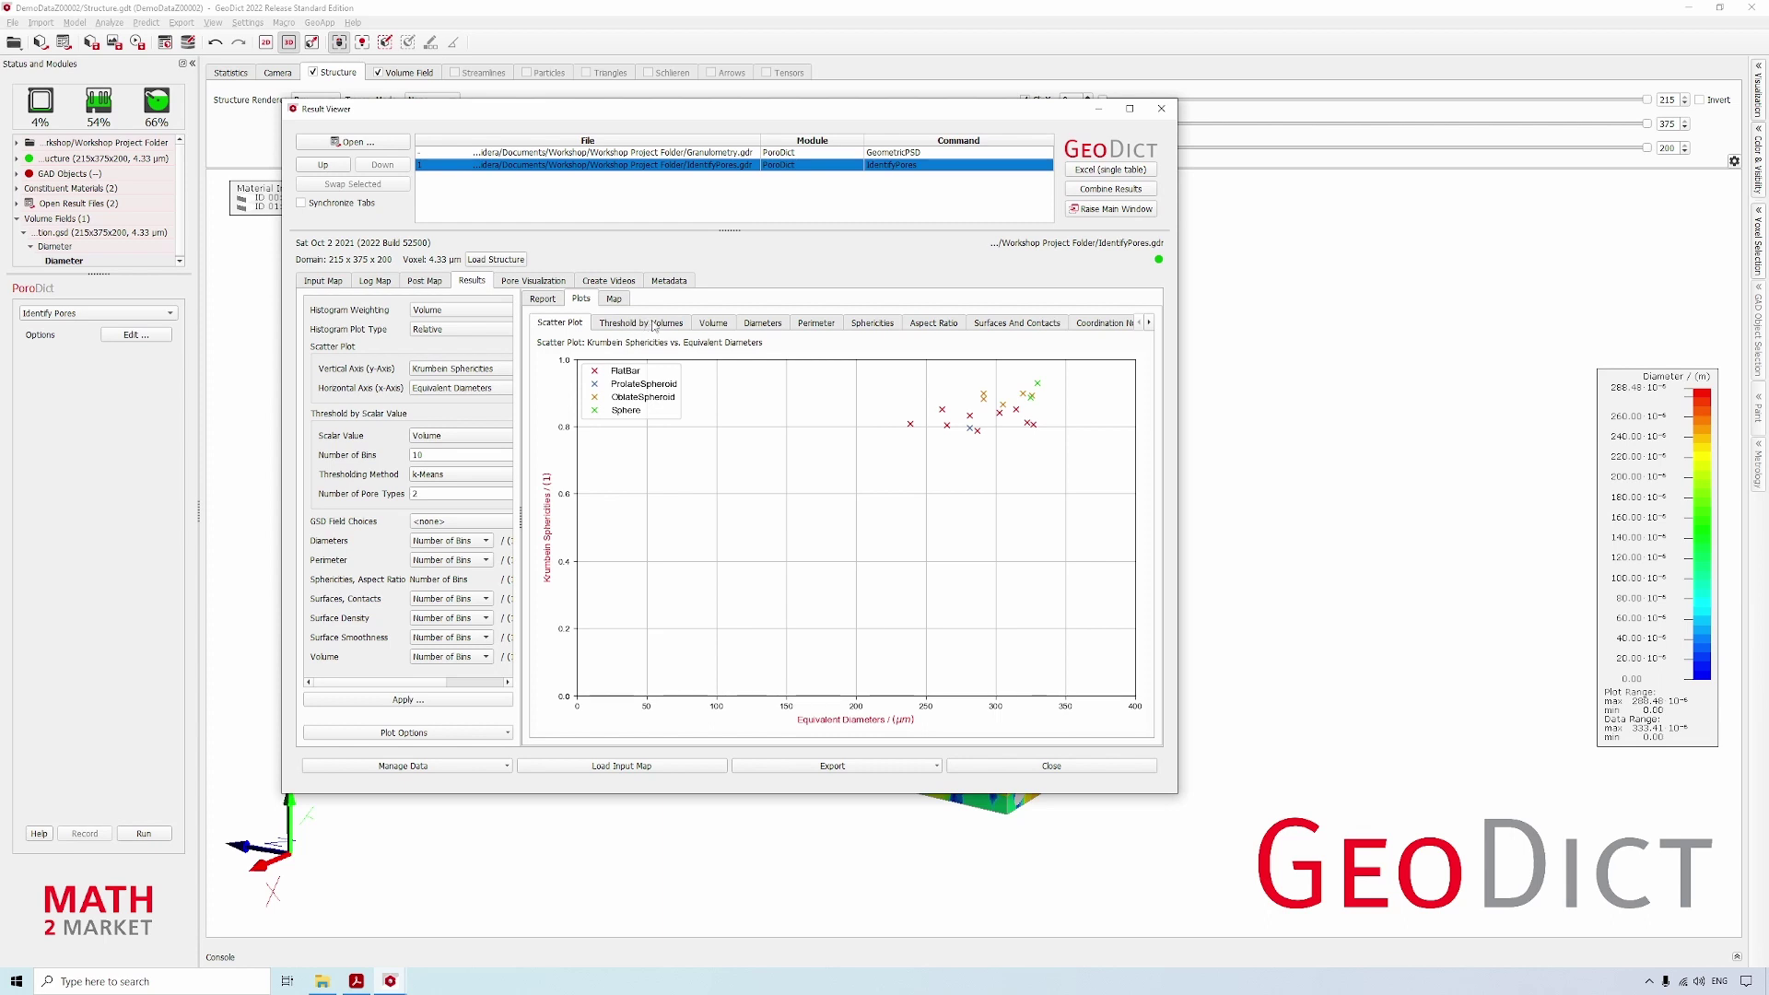
{"action": "left_click", "coordinate": [763, 323]}
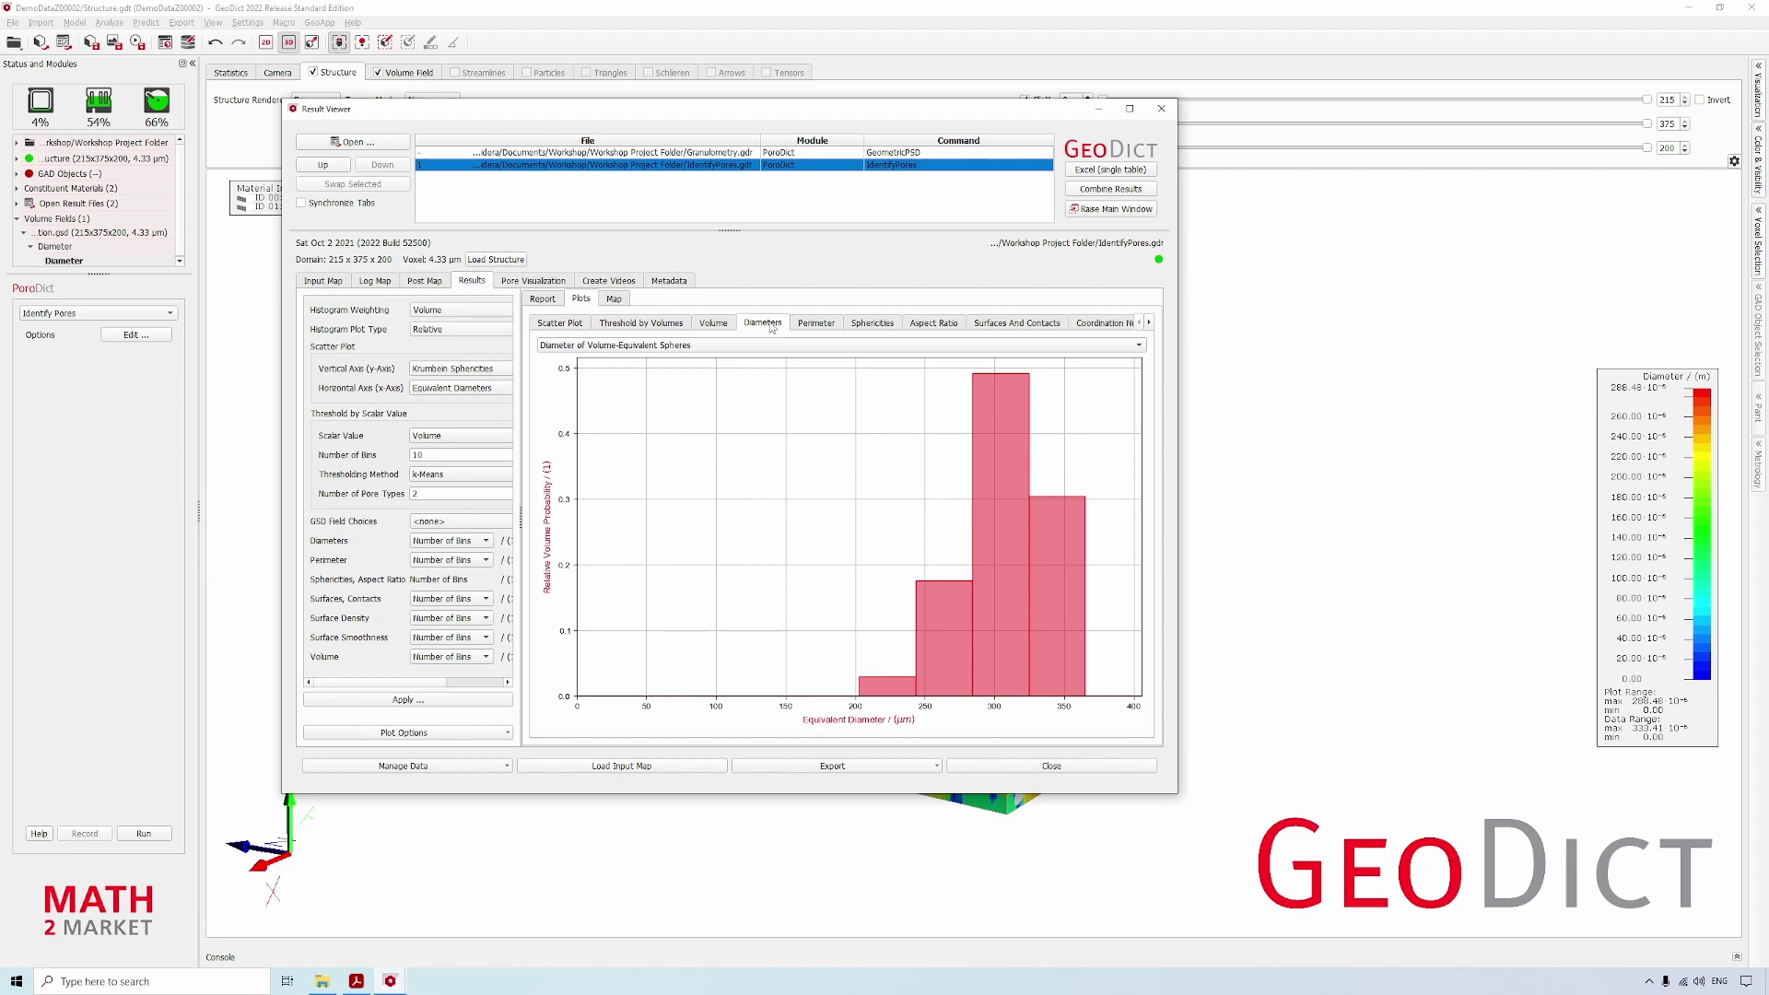
{"action": "left_click", "coordinate": [883, 324]}
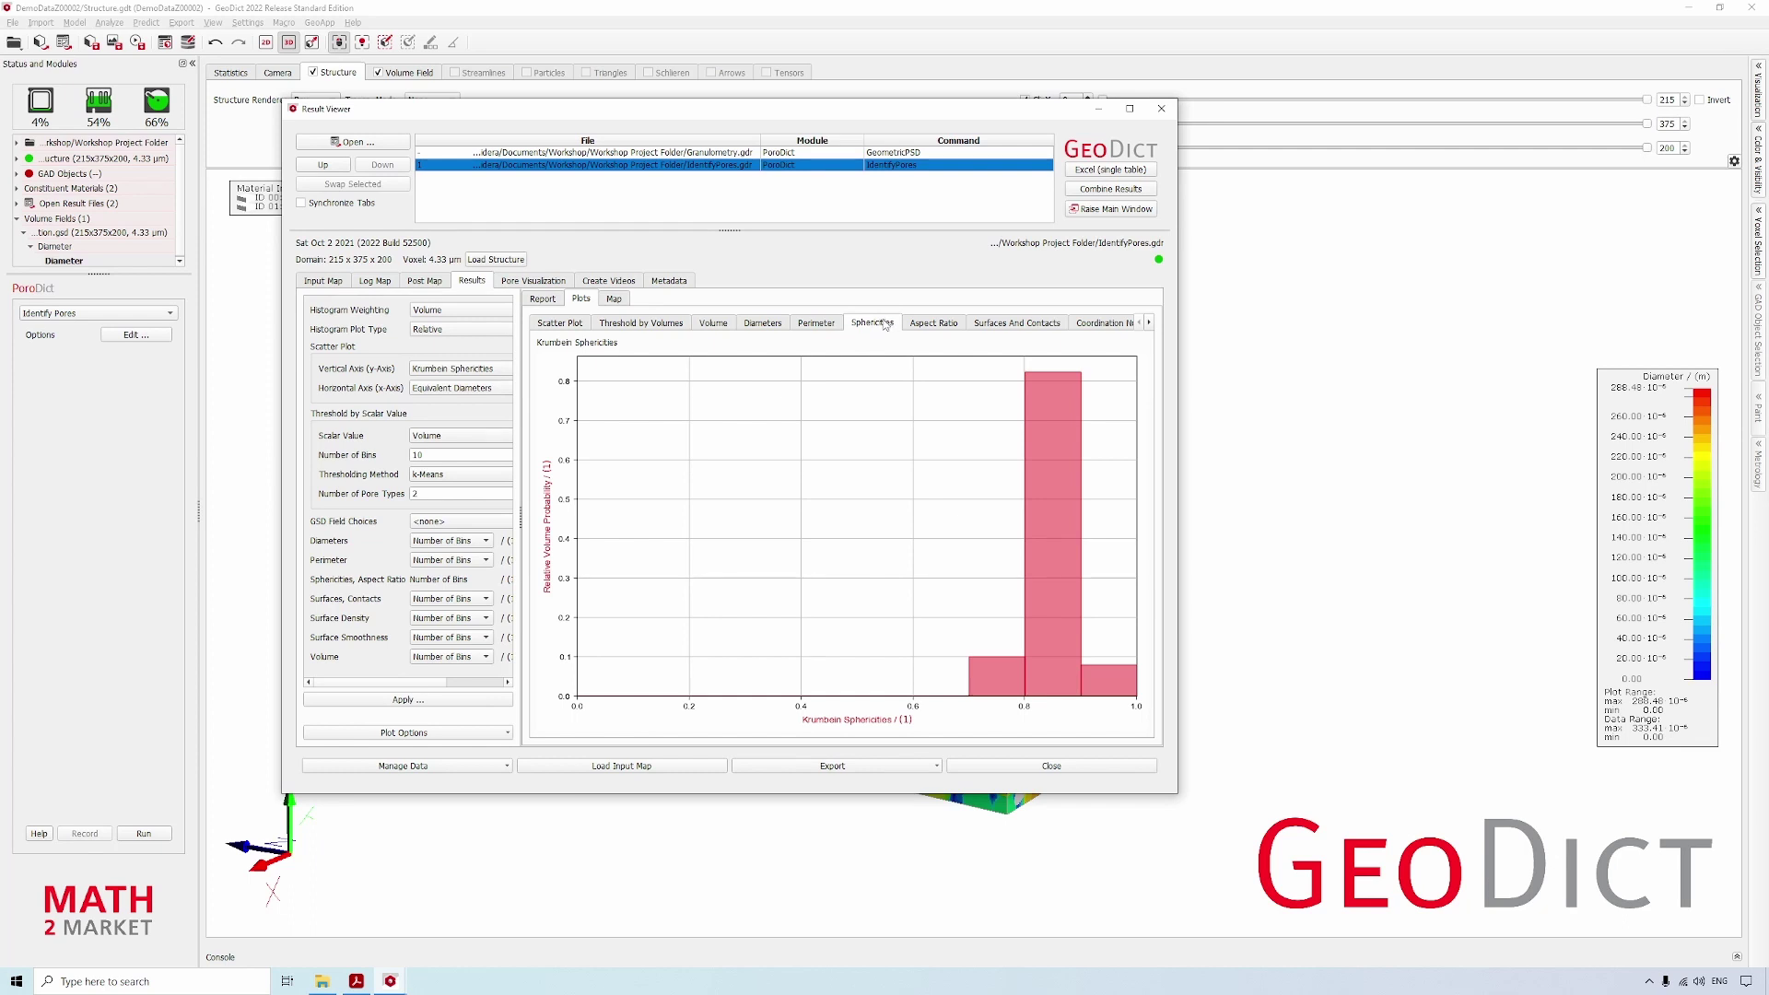
- Load the identified pores as an index image into the 3D view, keeping the structure visible
{"action": "left_click", "coordinate": [534, 282]}
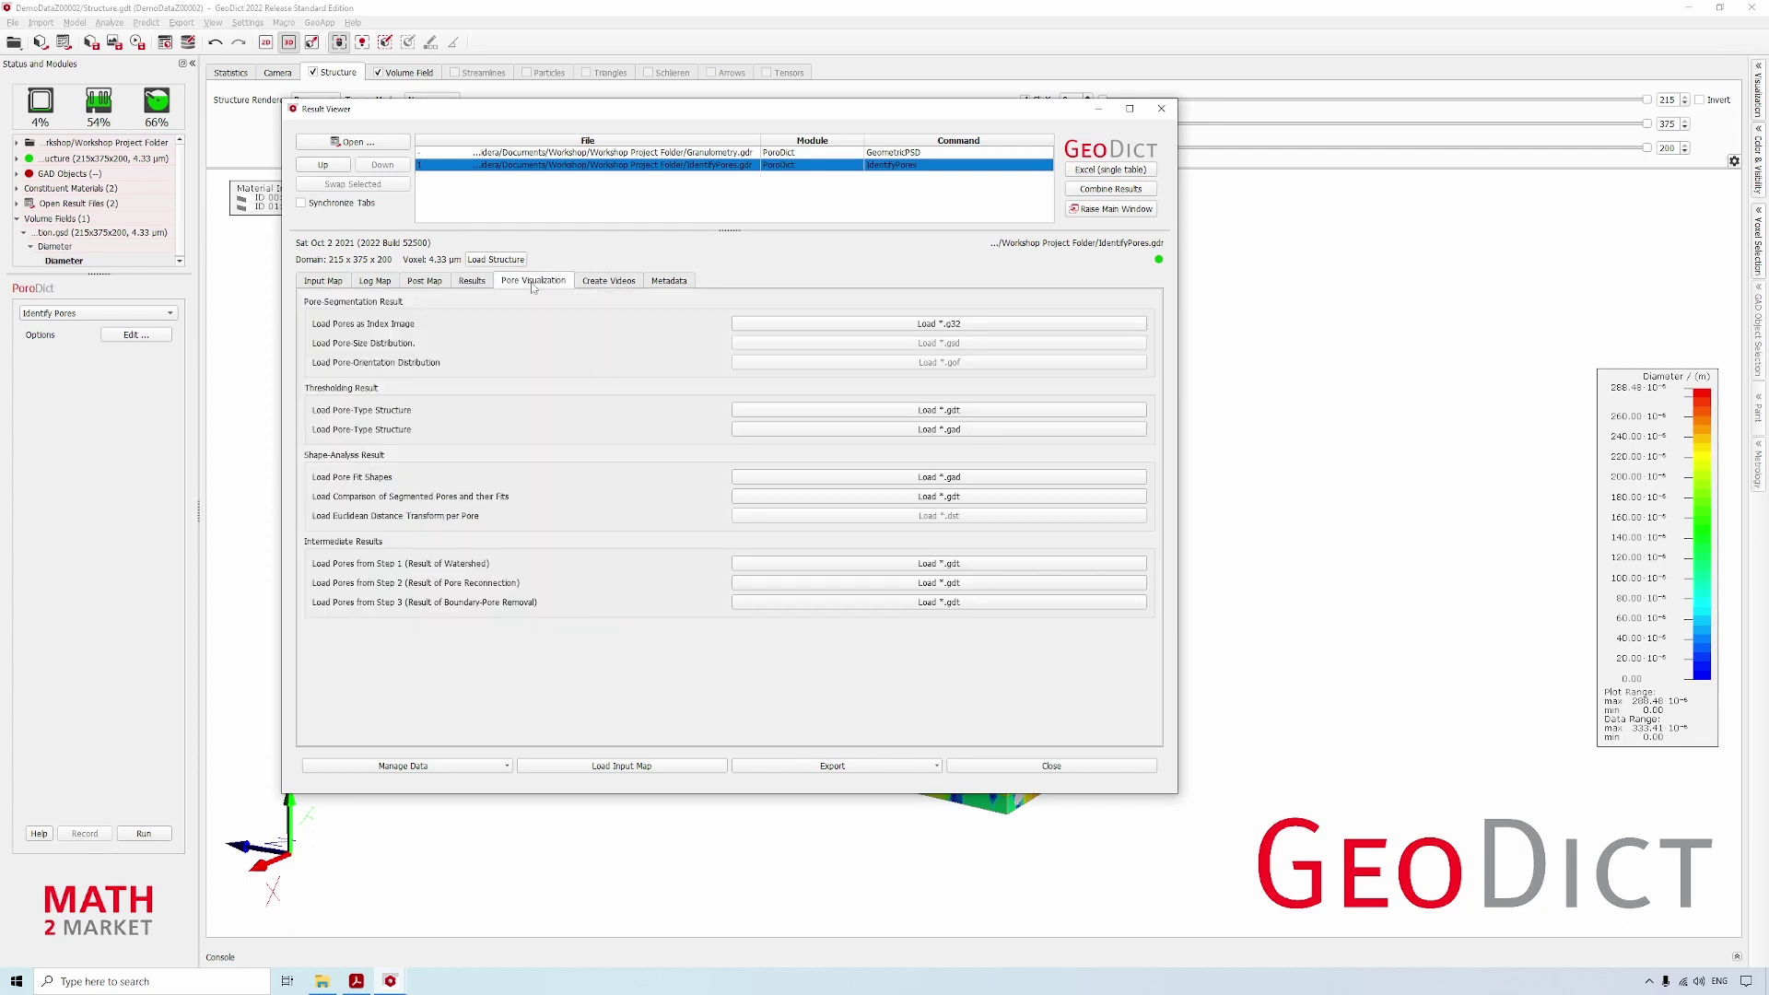
{"action": "left_click", "coordinate": [794, 326]}
{"action": "left_click", "coordinate": [894, 625]}
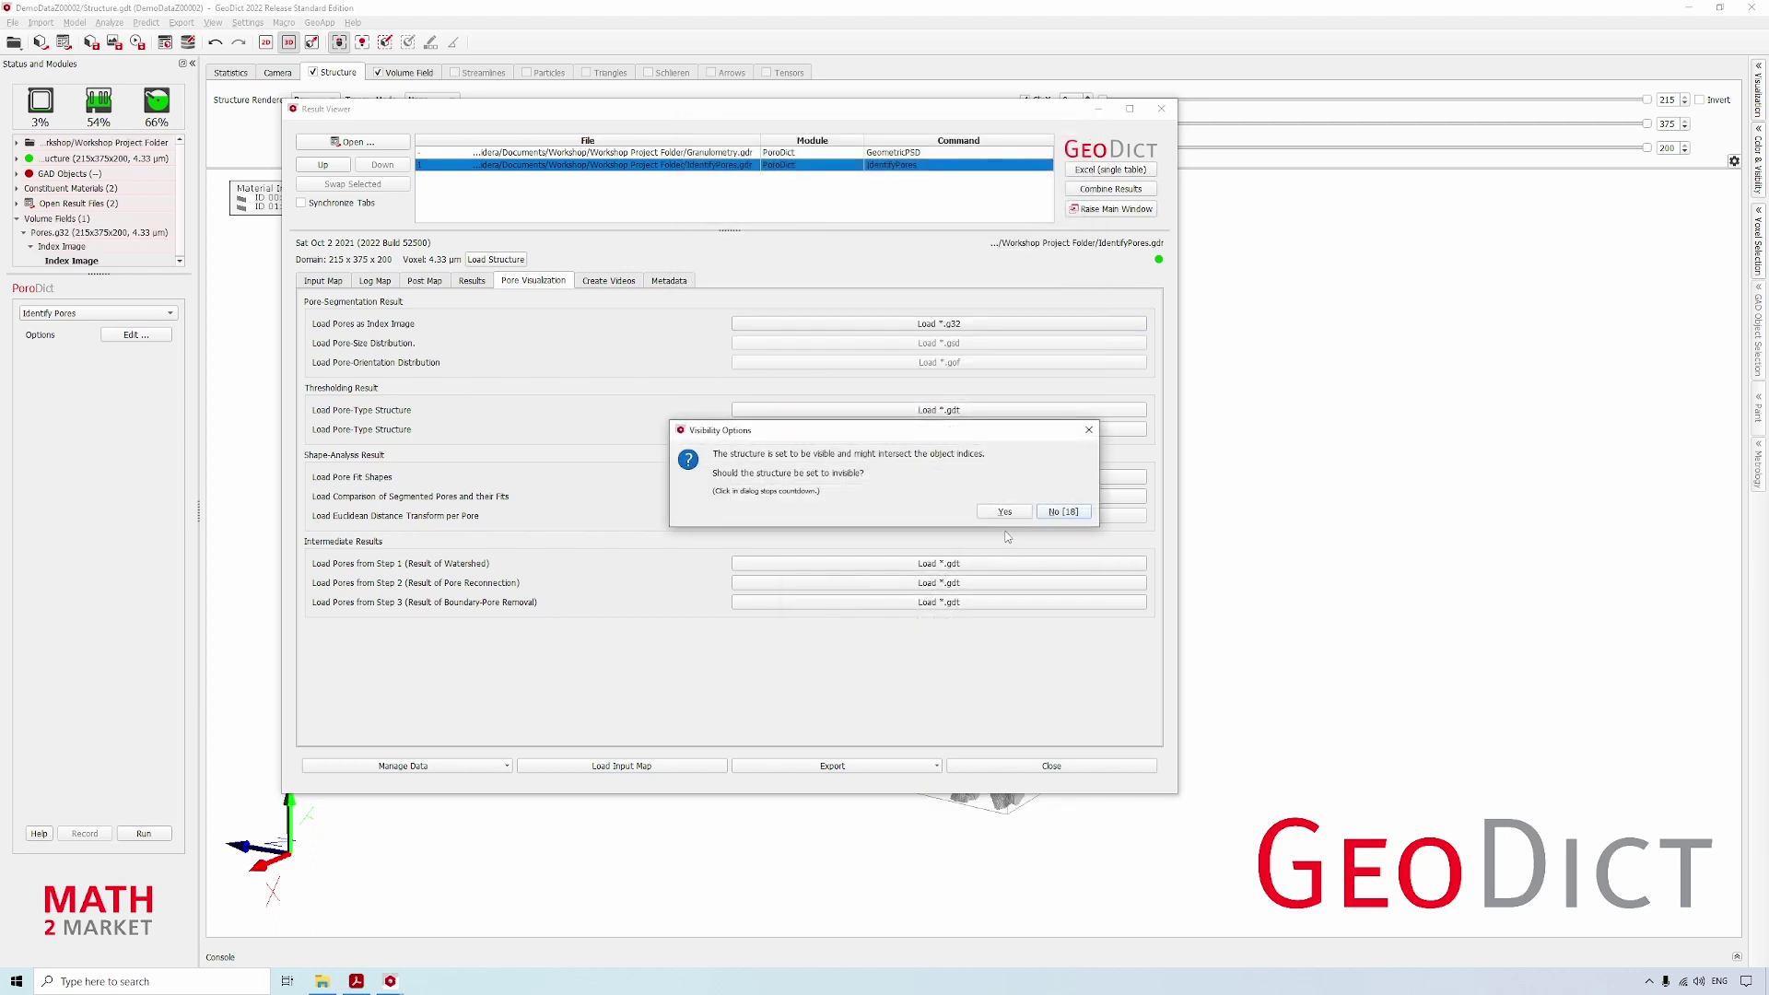
{"action": "left_click", "coordinate": [1055, 513]}
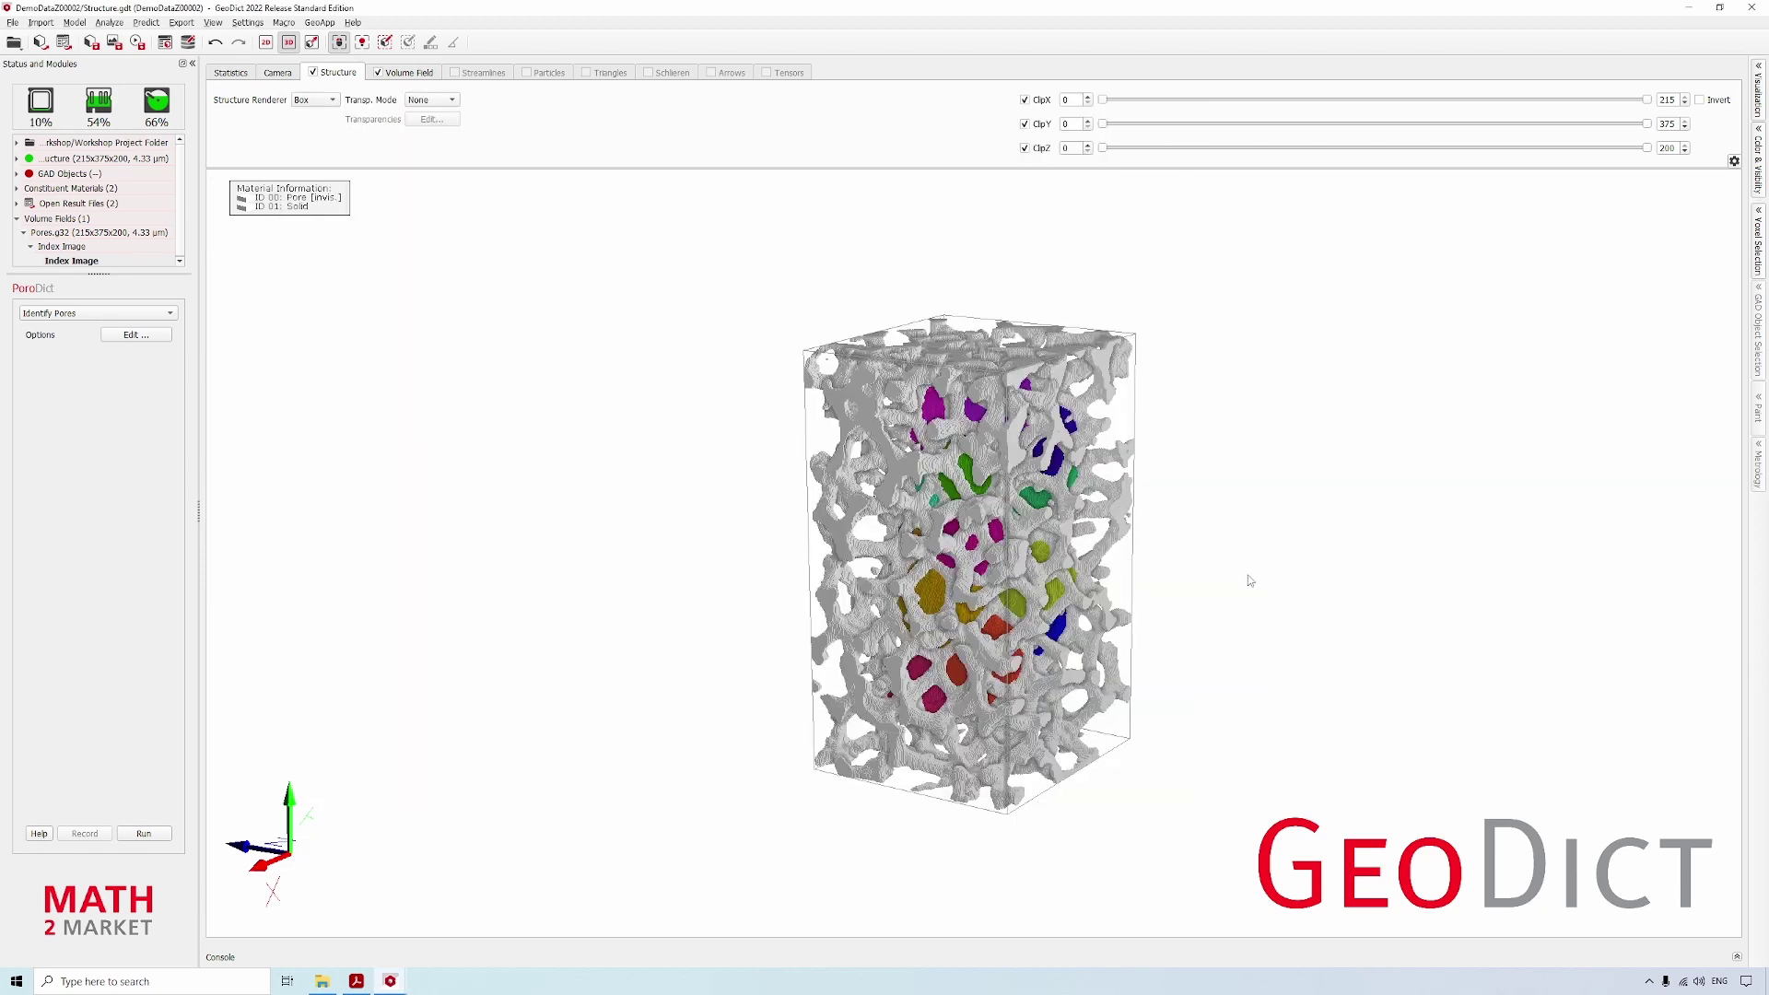
- Inspect the individually coloured pores from several sides with the structure temporarily hidden
{"action": "left_click_drag", "start_coordinate": [1066, 706], "coordinate": [912, 396]}
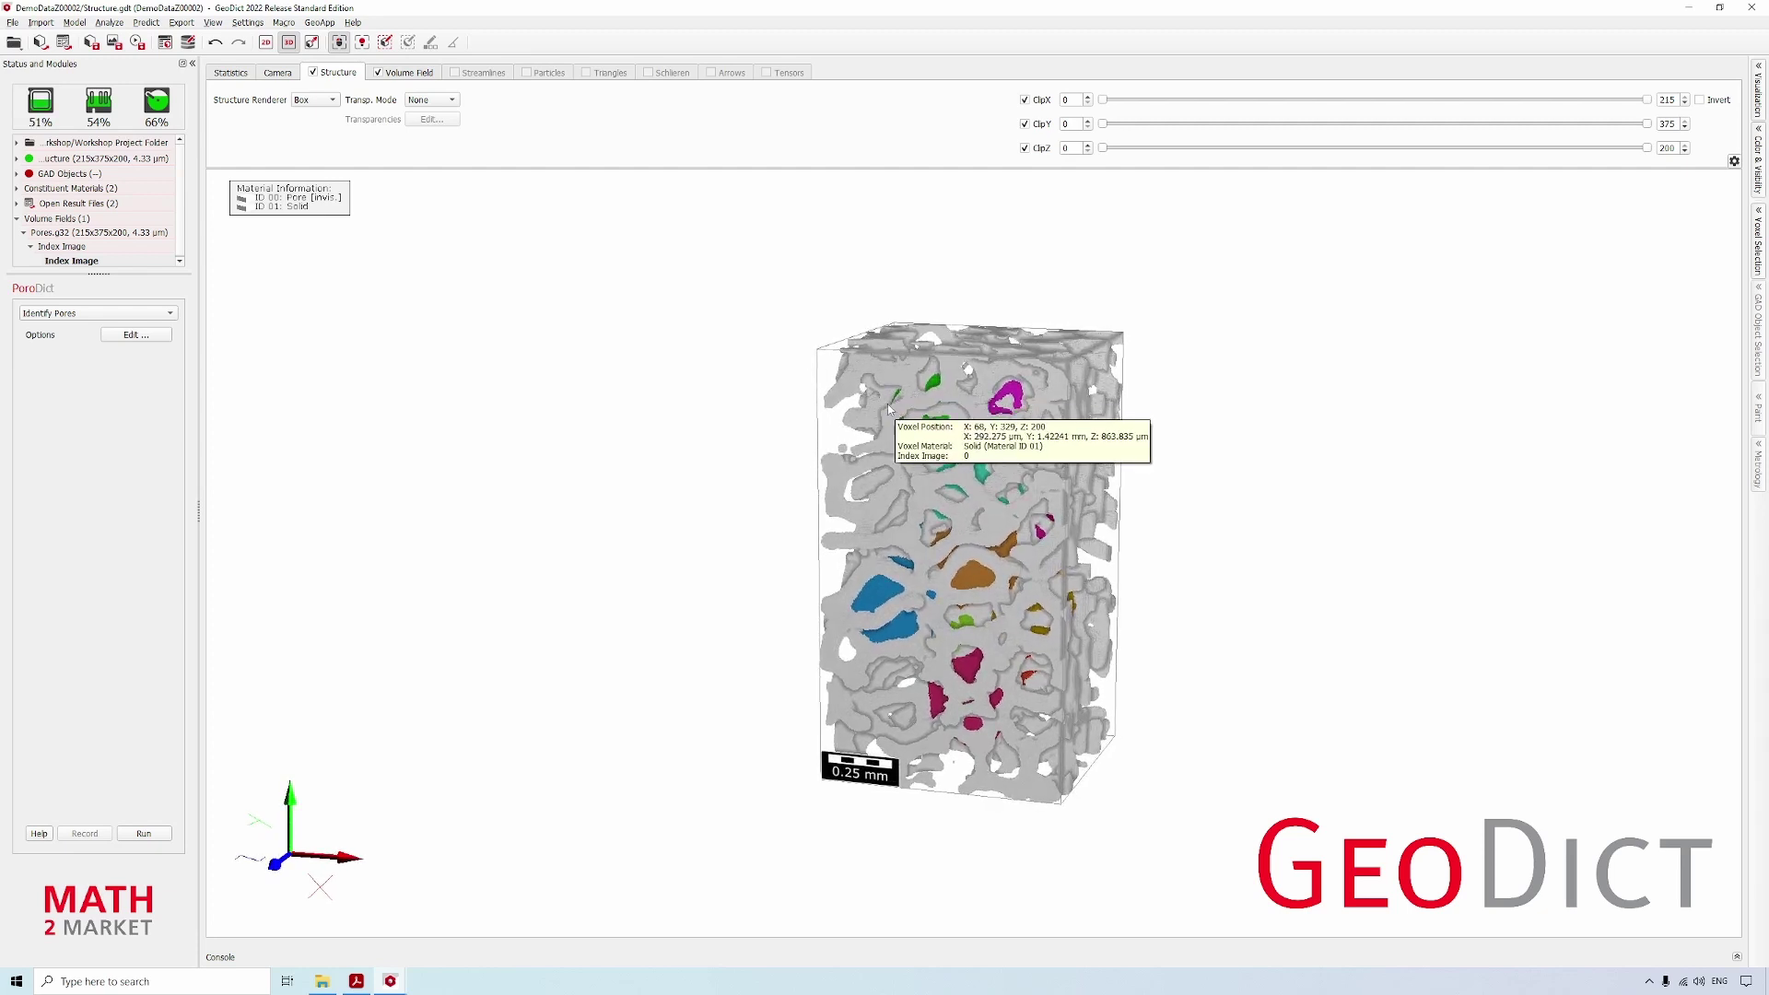
{"action": "left_click", "coordinate": [314, 73]}
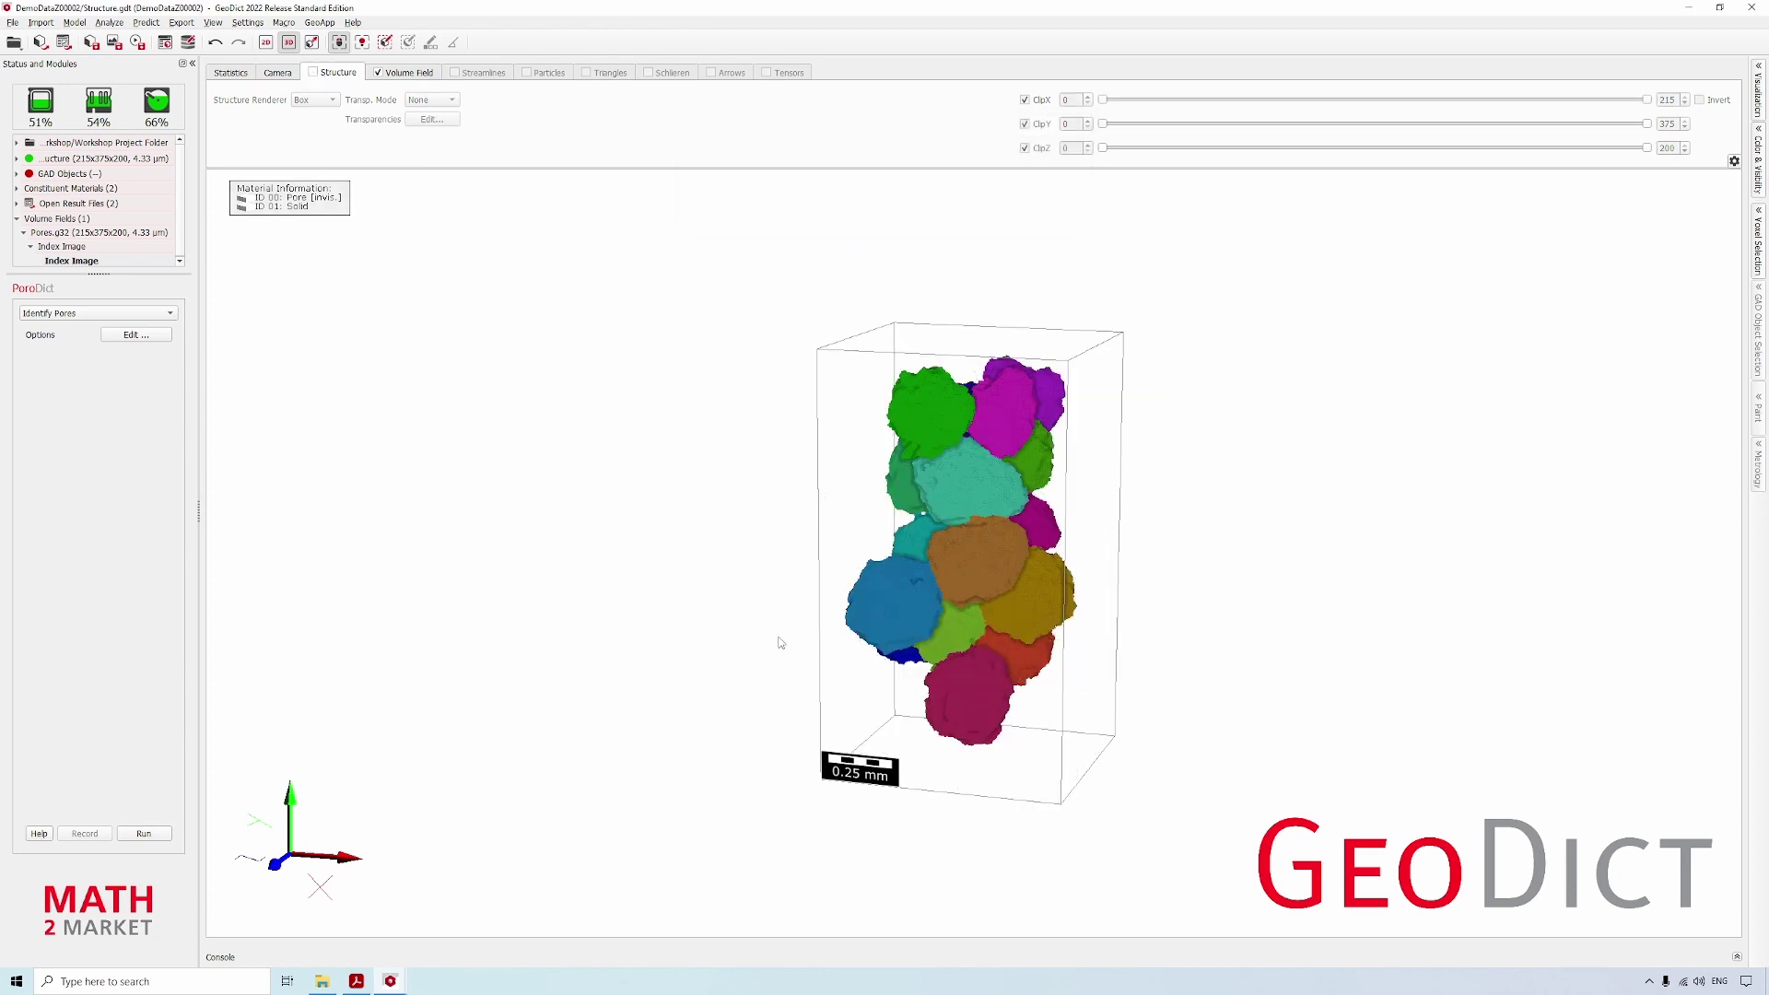
{"action": "left_click_drag", "start_coordinate": [925, 605], "coordinate": [592, 419]}
{"action": "mouse_move", "coordinate": [1093, 491]}
{"action": "left_click_drag", "start_coordinate": [1094, 491], "coordinate": [916, 532]}
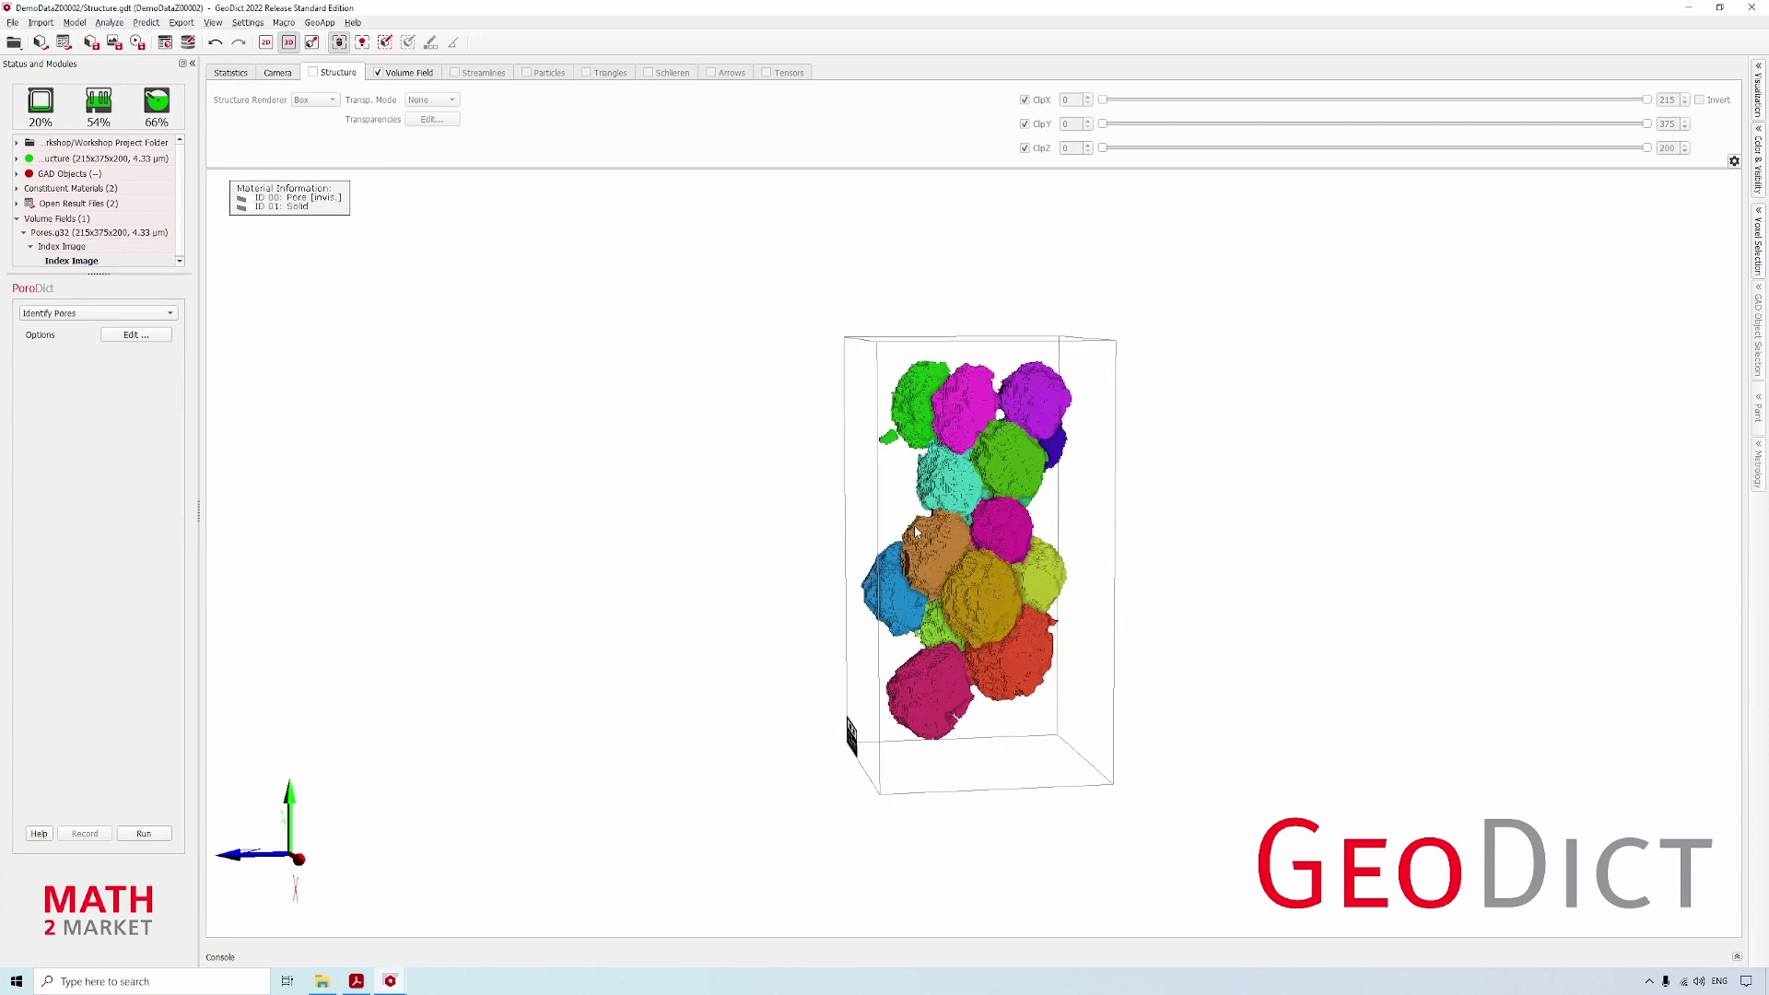
{"action": "left_click_drag", "start_coordinate": [967, 620], "coordinate": [1255, 608]}
{"action": "left_click_drag", "start_coordinate": [935, 605], "coordinate": [1275, 479]}
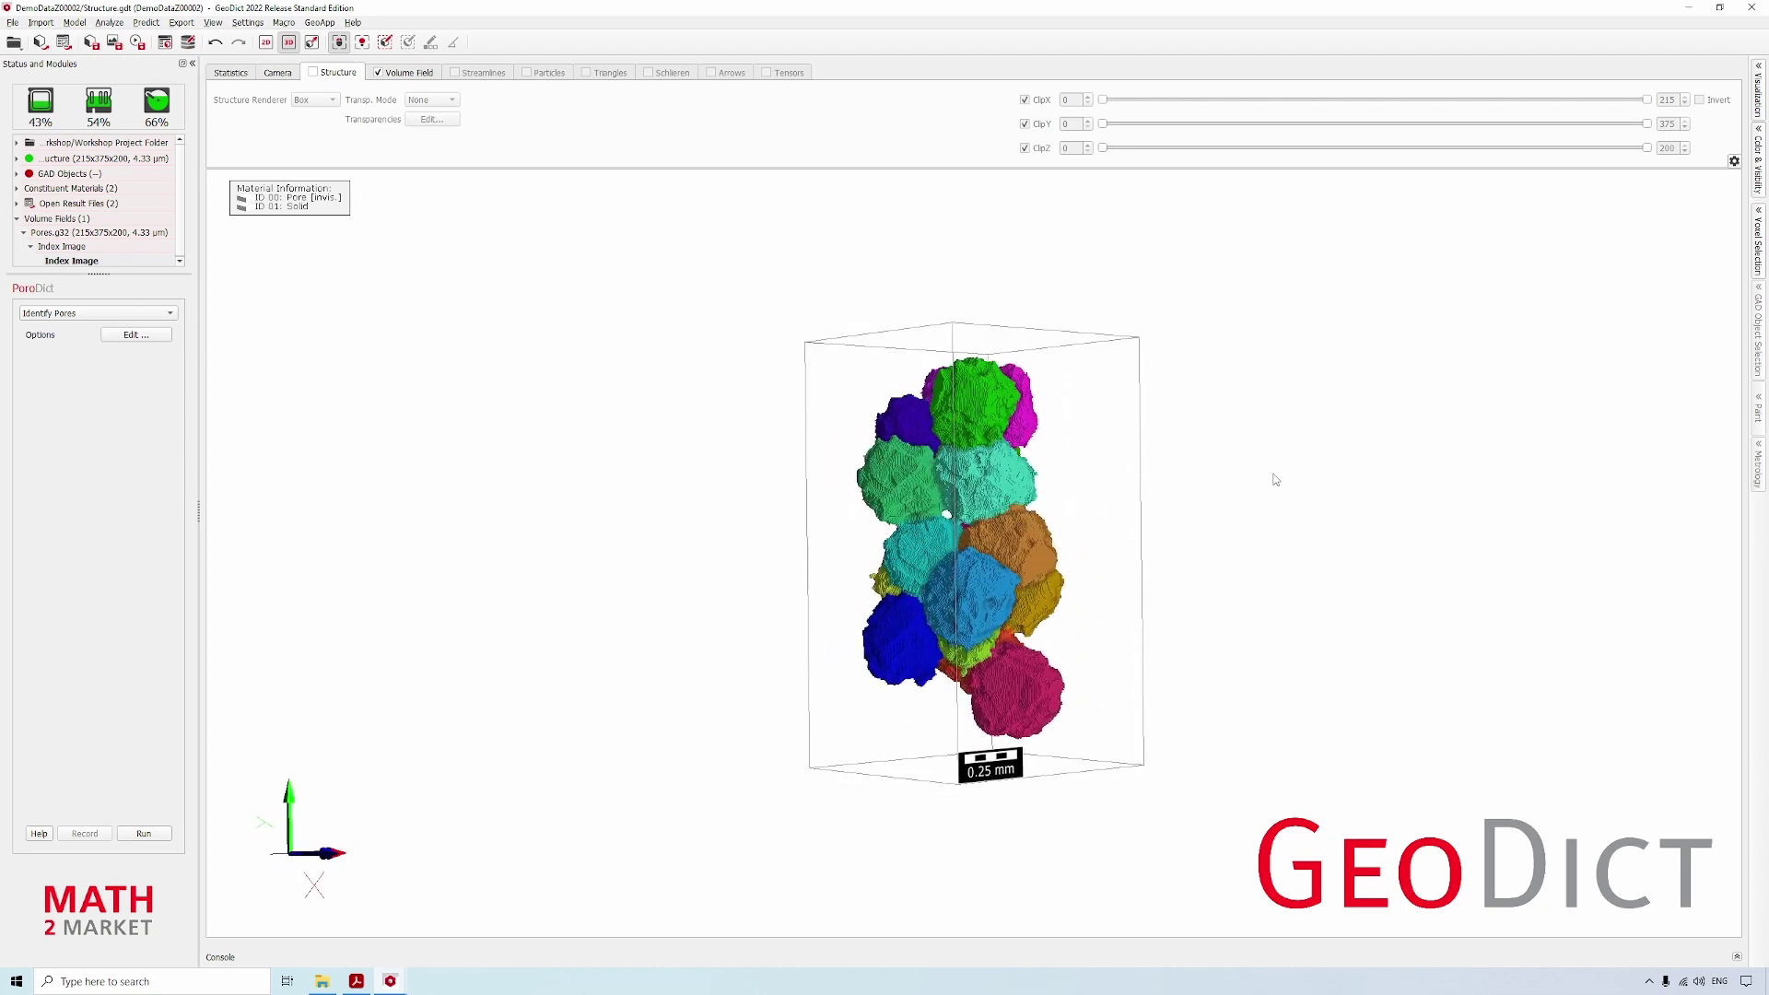
{"action": "right_click_drag", "start_coordinate": [849, 655], "coordinate": [901, 574]}
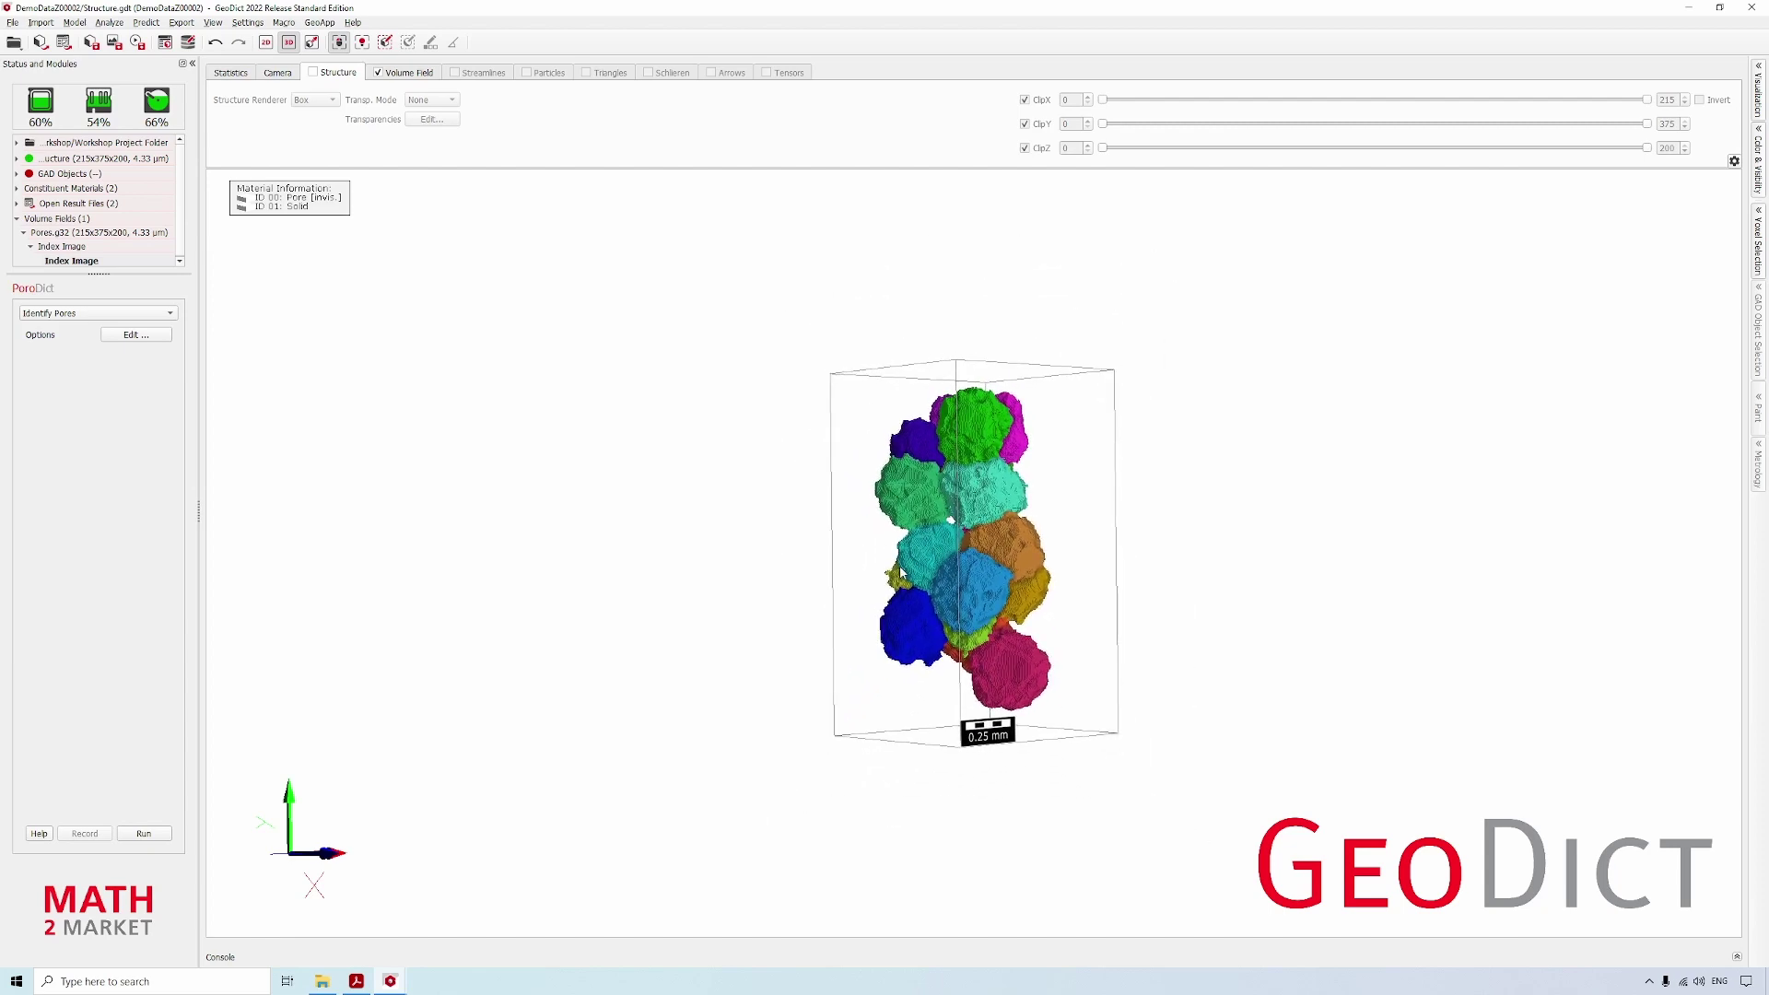
{"action": "left_click_drag", "start_coordinate": [901, 575], "coordinate": [989, 418]}
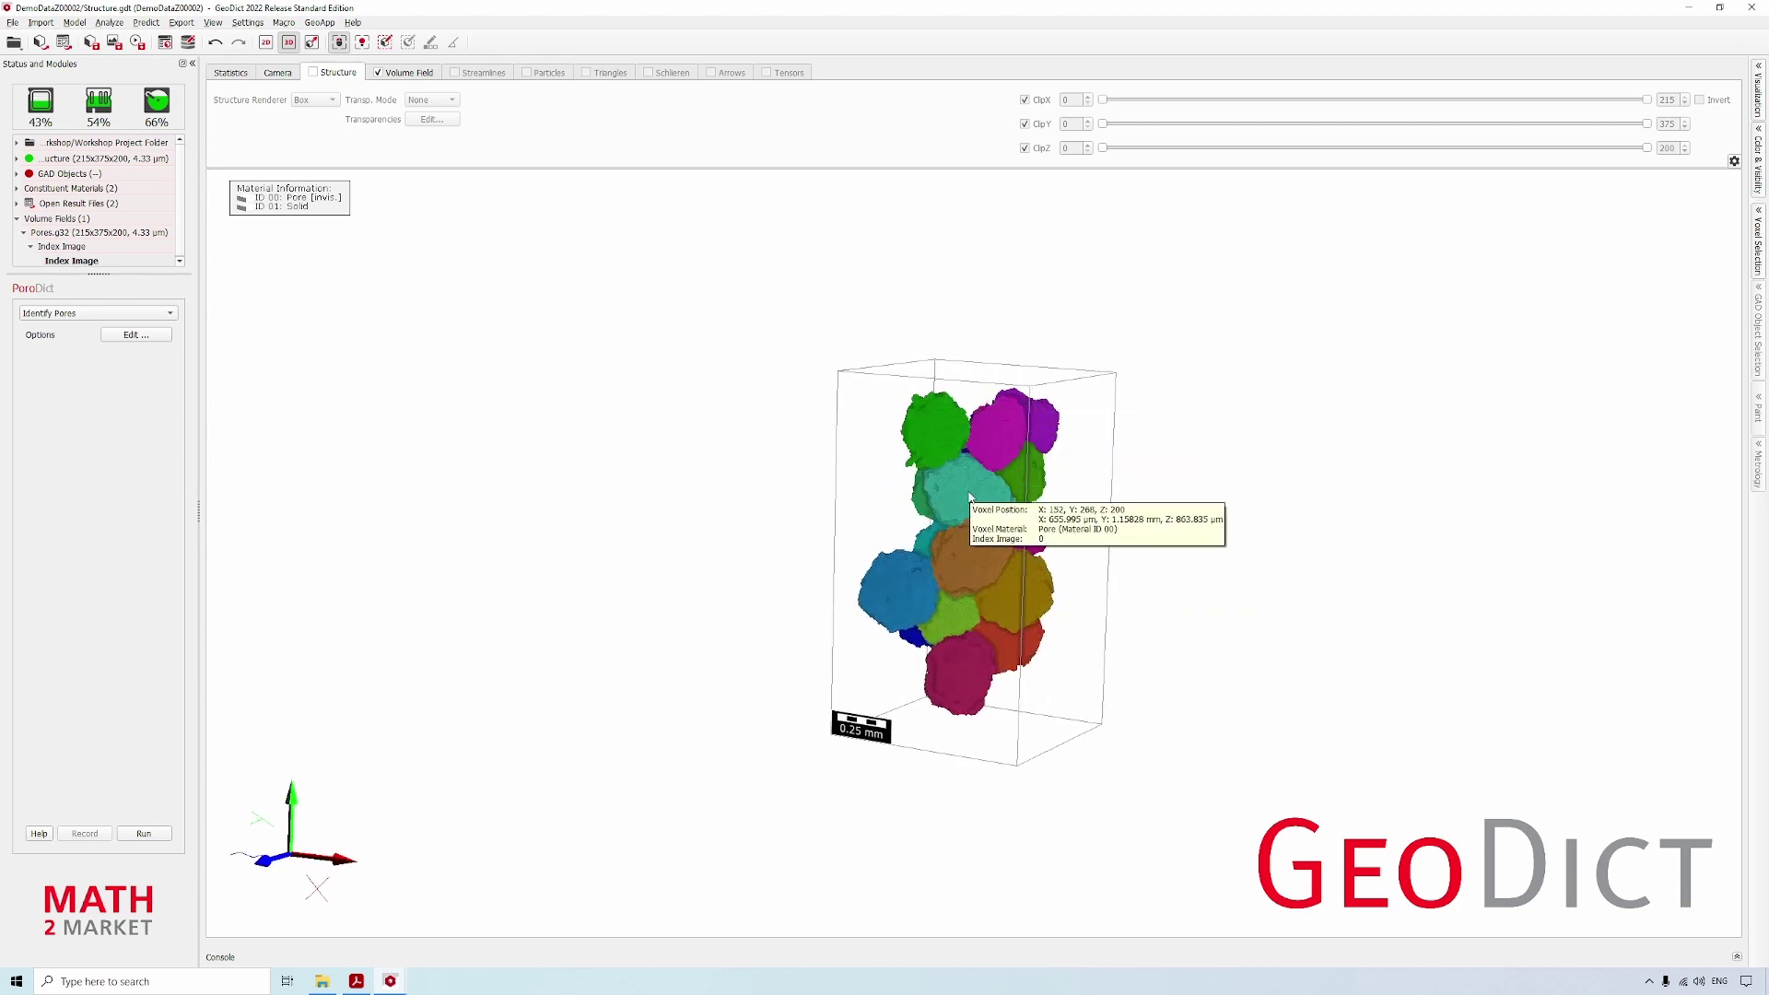
{"action": "left_click_drag", "start_coordinate": [1010, 613], "coordinate": [979, 461]}
{"action": "mouse_move", "coordinate": [984, 443]}
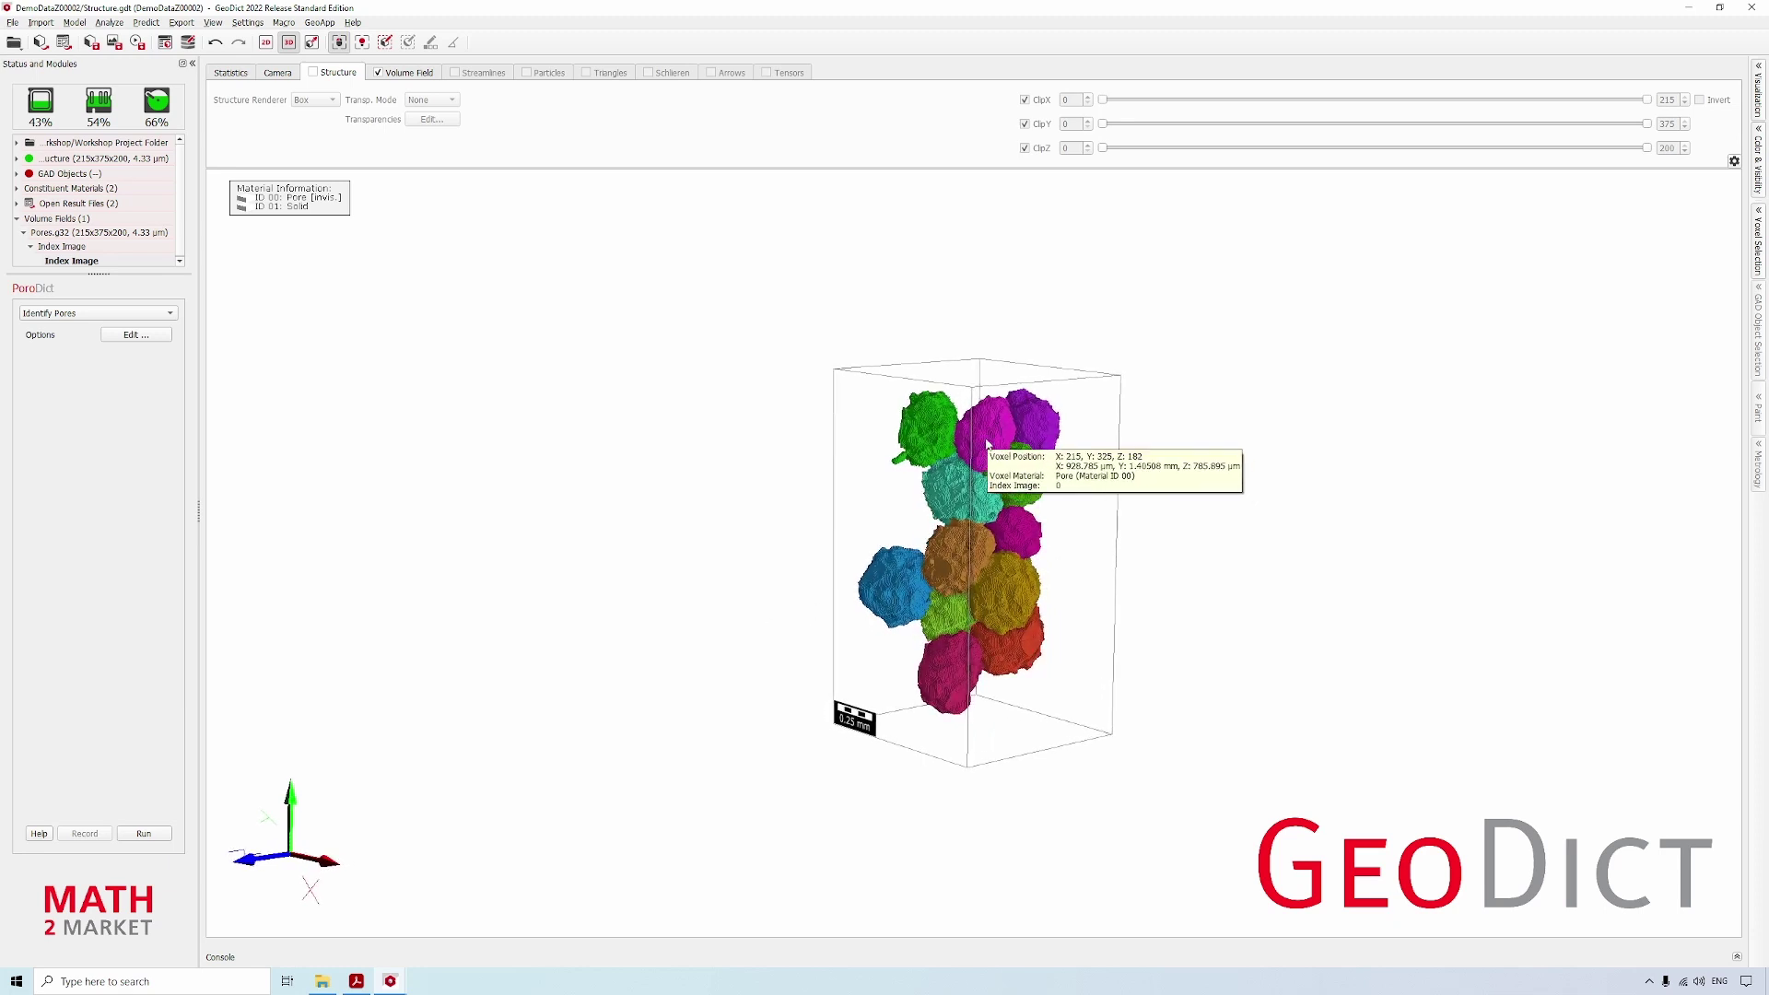
{"action": "left_click", "coordinate": [313, 74]}
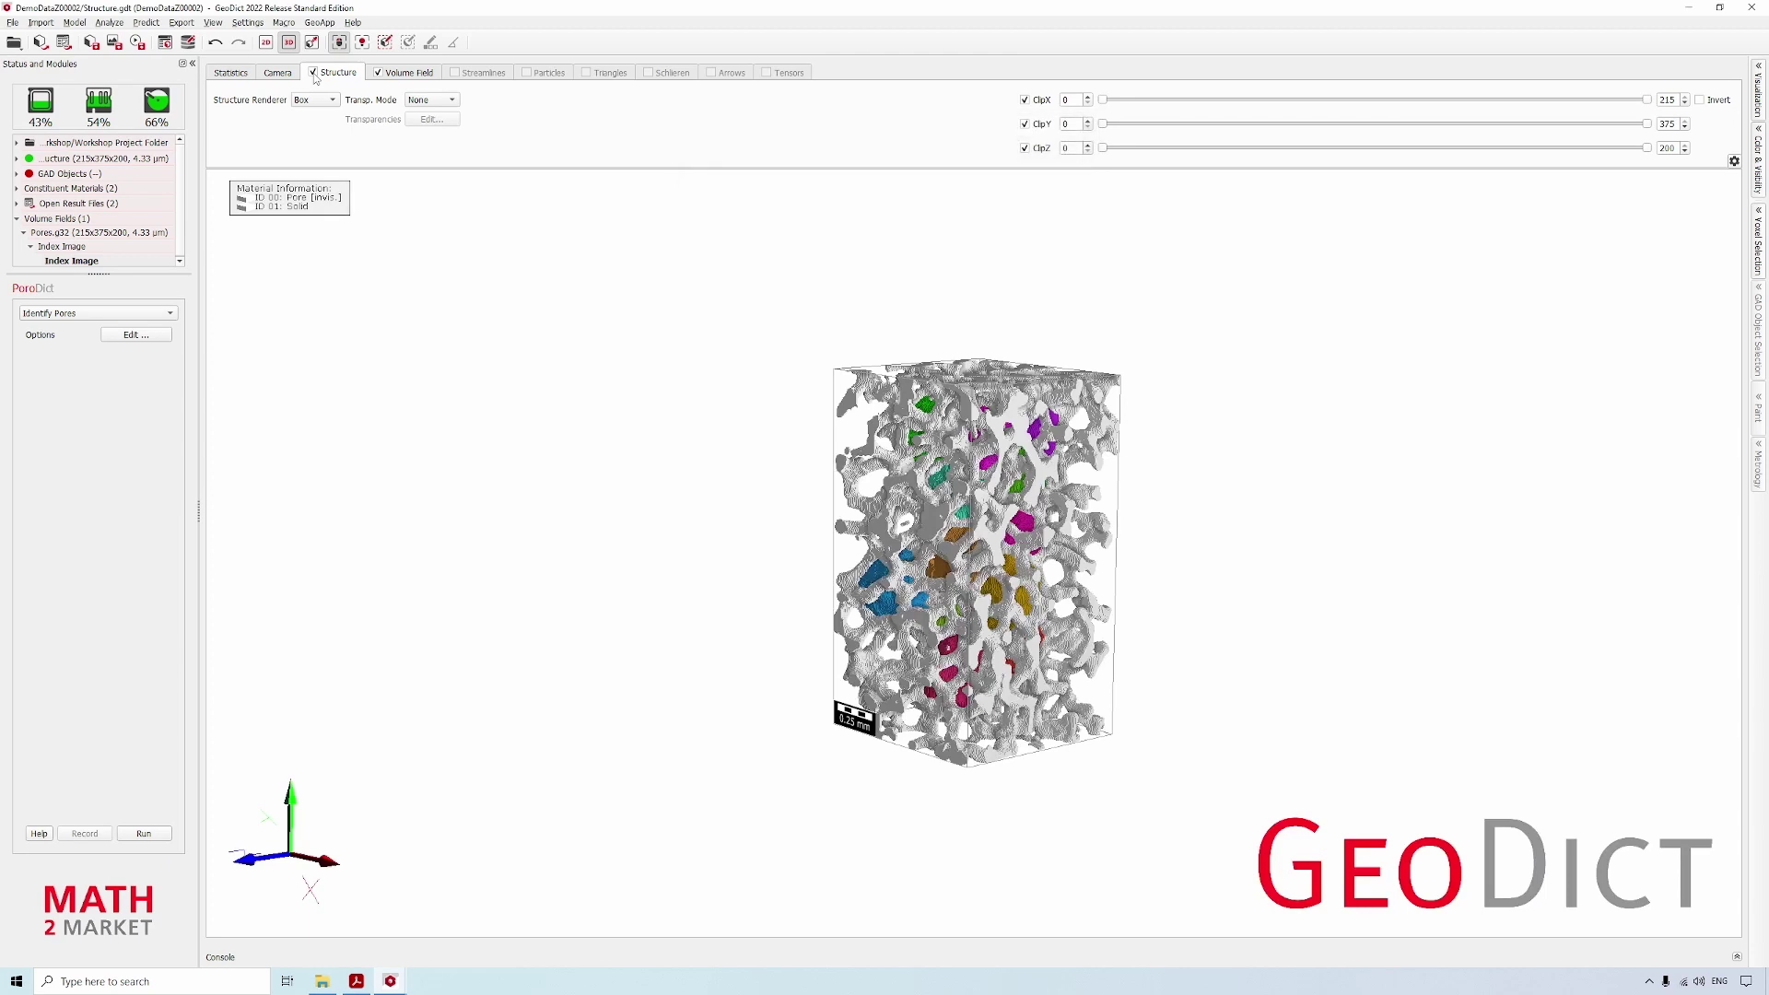
- Switch the PoroDict analysis to Percolation Path and set its computation direction to Y-Direction
{"action": "left_click", "coordinate": [65, 315]}
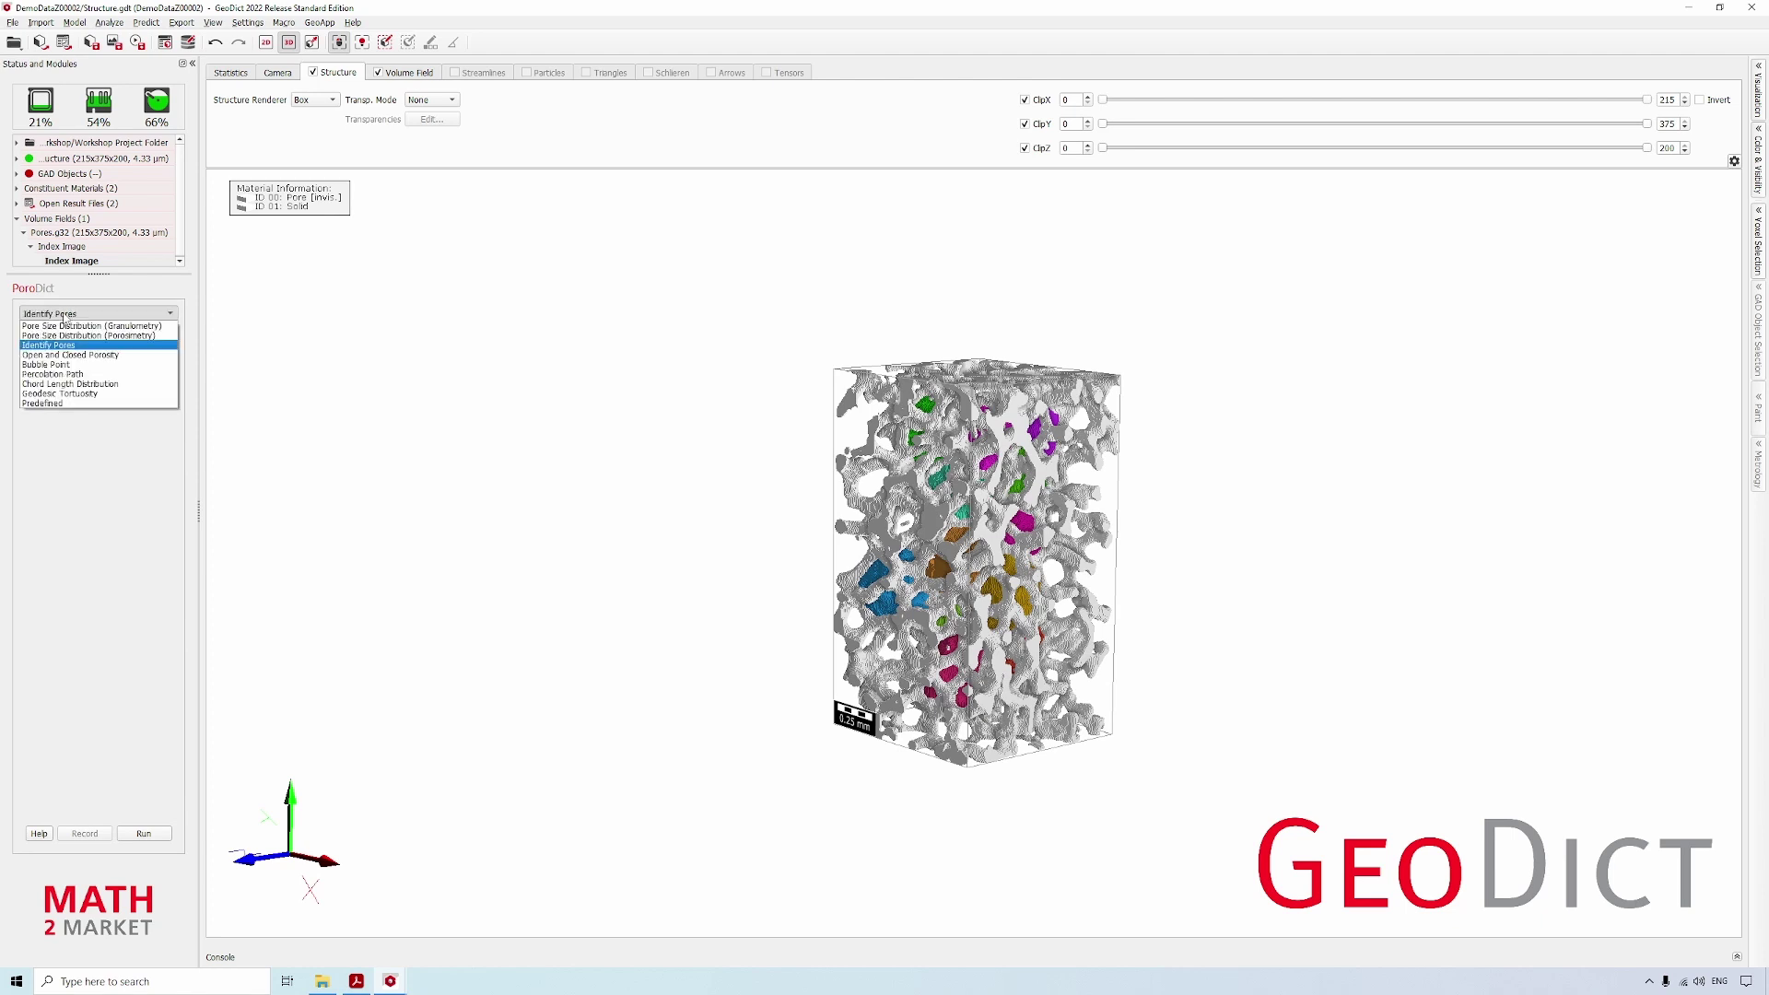
{"action": "left_click", "coordinate": [67, 375]}
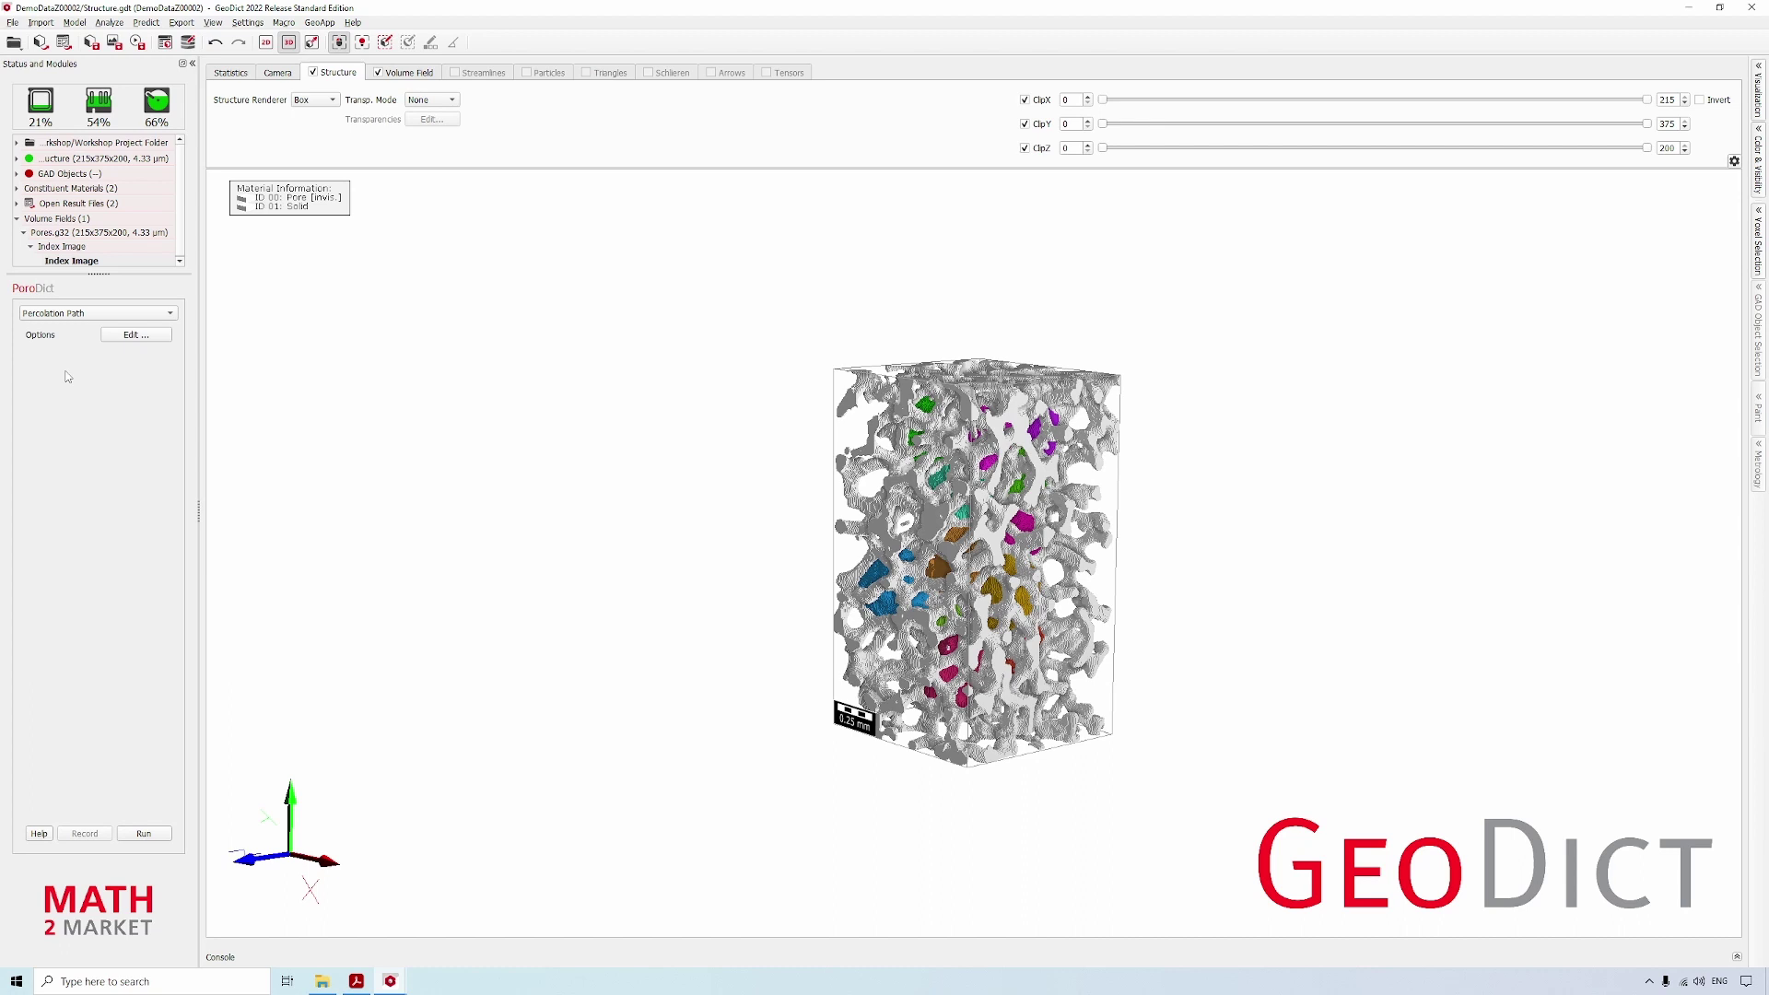
{"action": "left_click", "coordinate": [149, 337]}
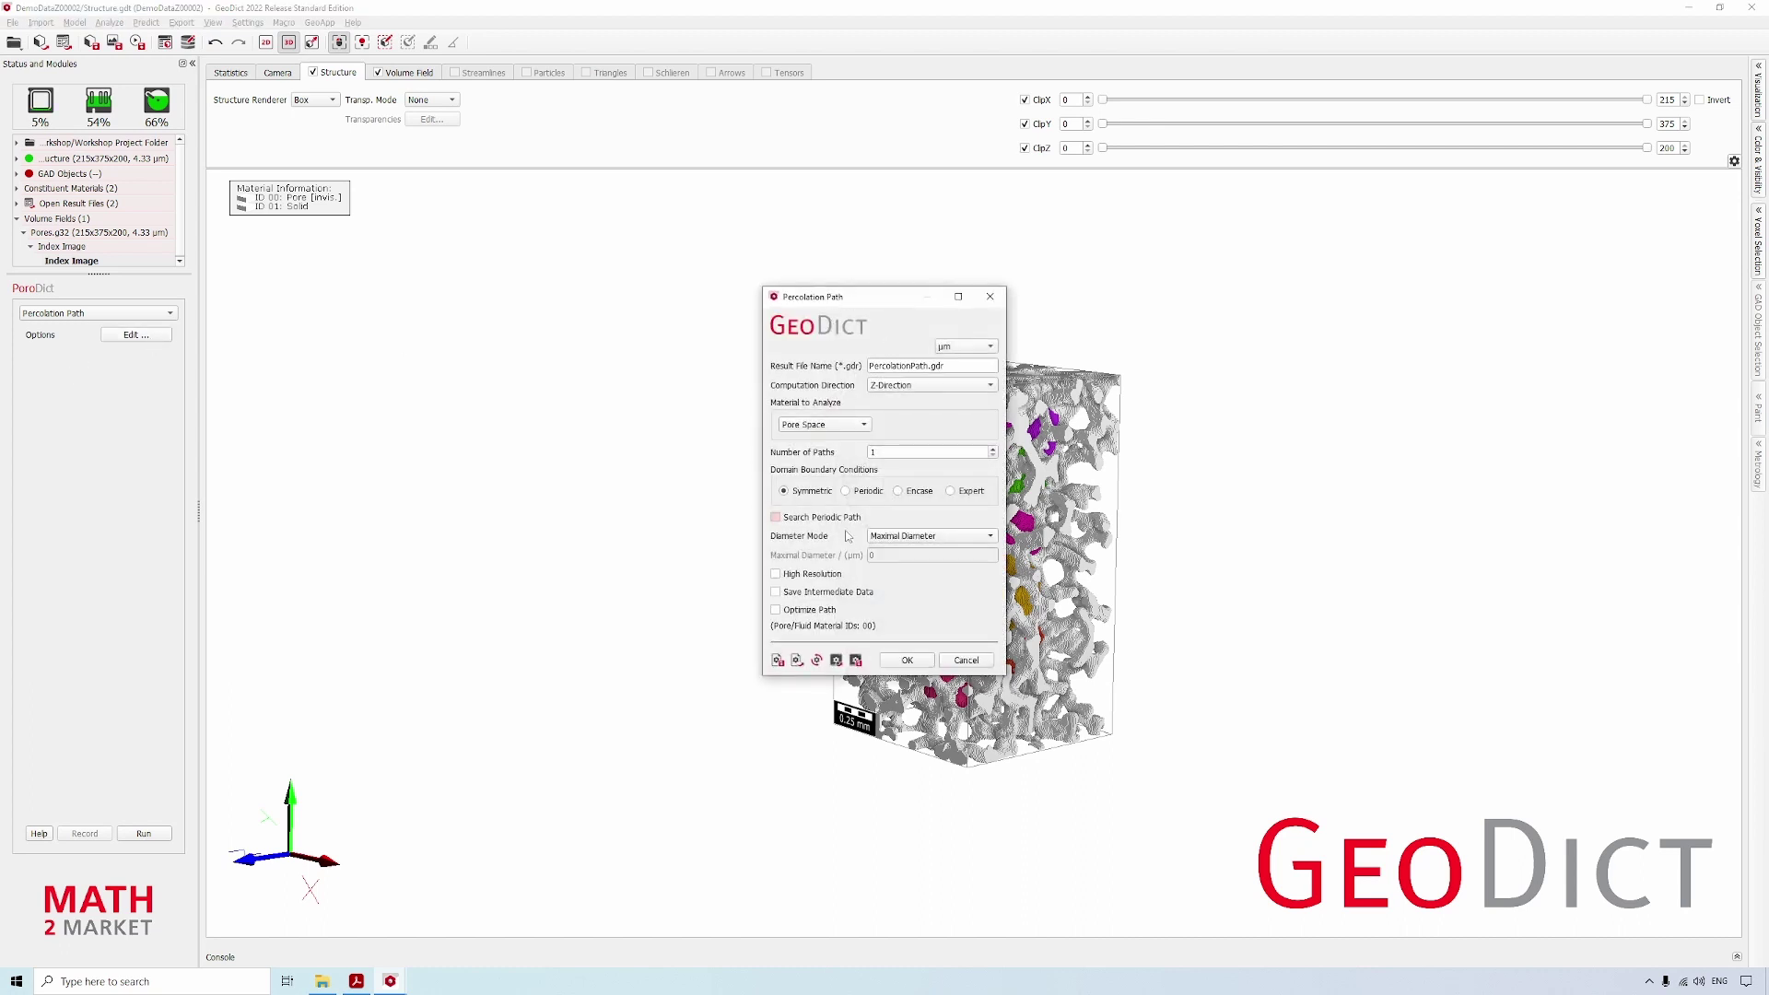
{"action": "left_click", "coordinate": [901, 385]}
{"action": "left_click", "coordinate": [901, 391]}
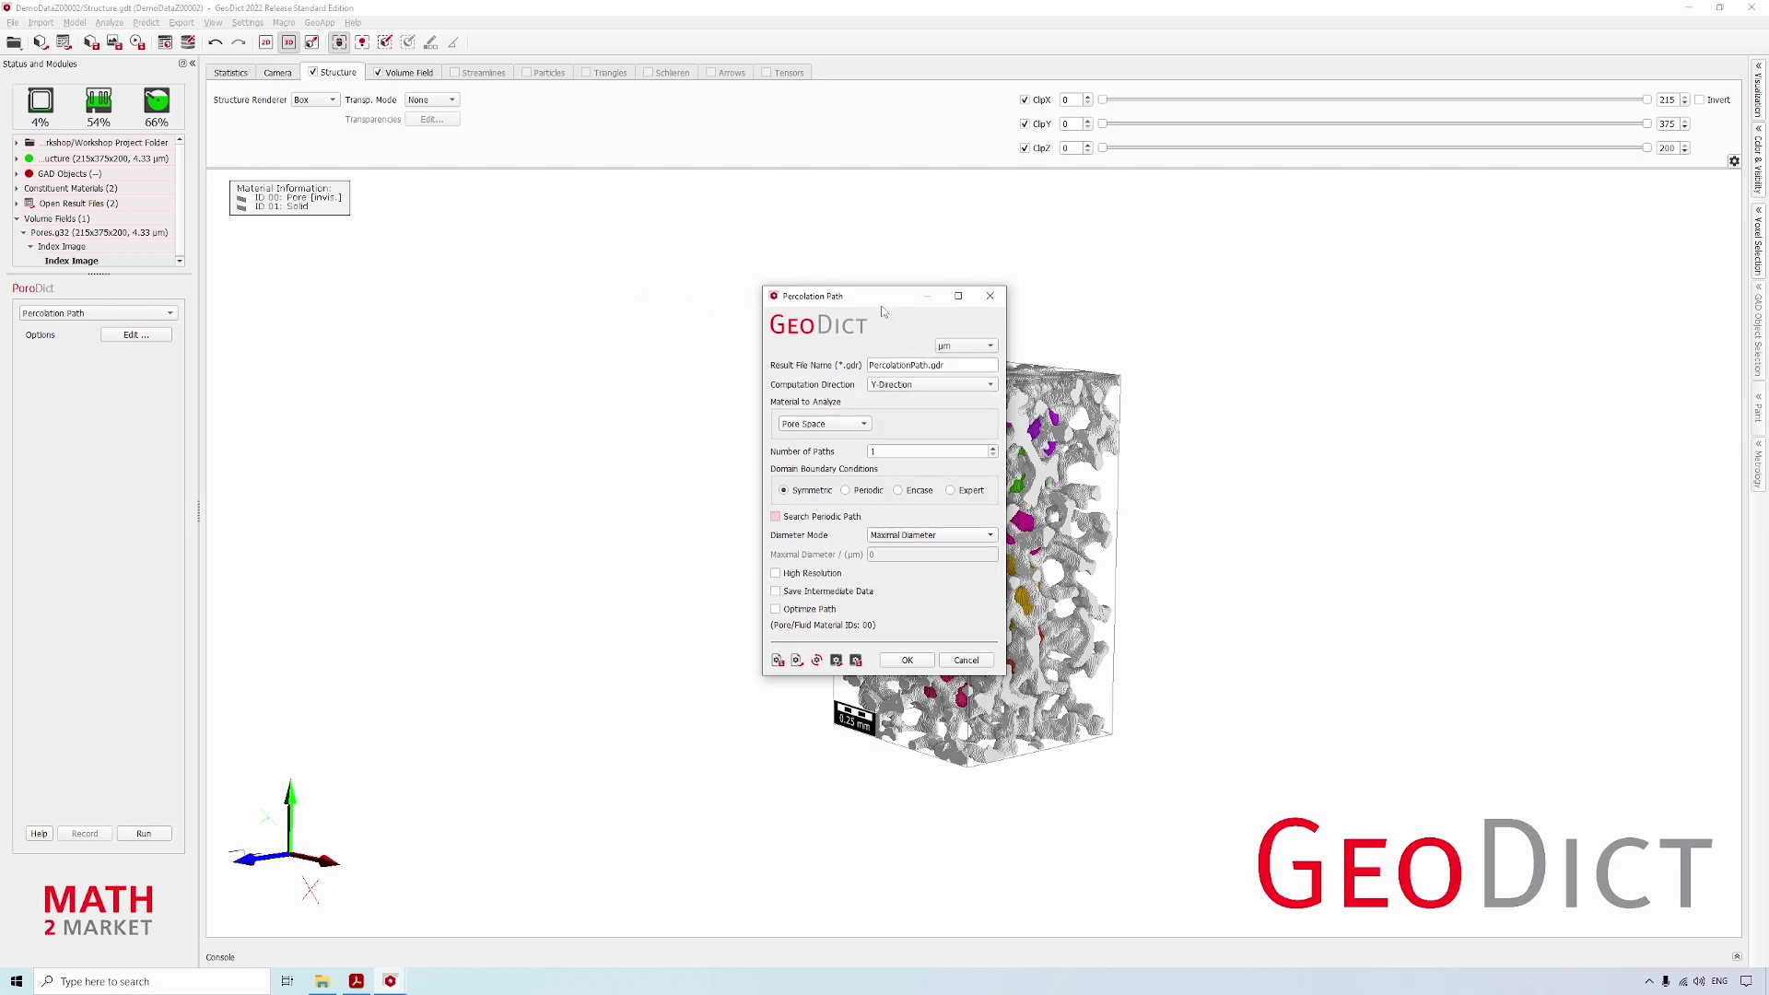
{"action": "left_click_drag", "start_coordinate": [883, 311], "coordinate": [512, 330]}
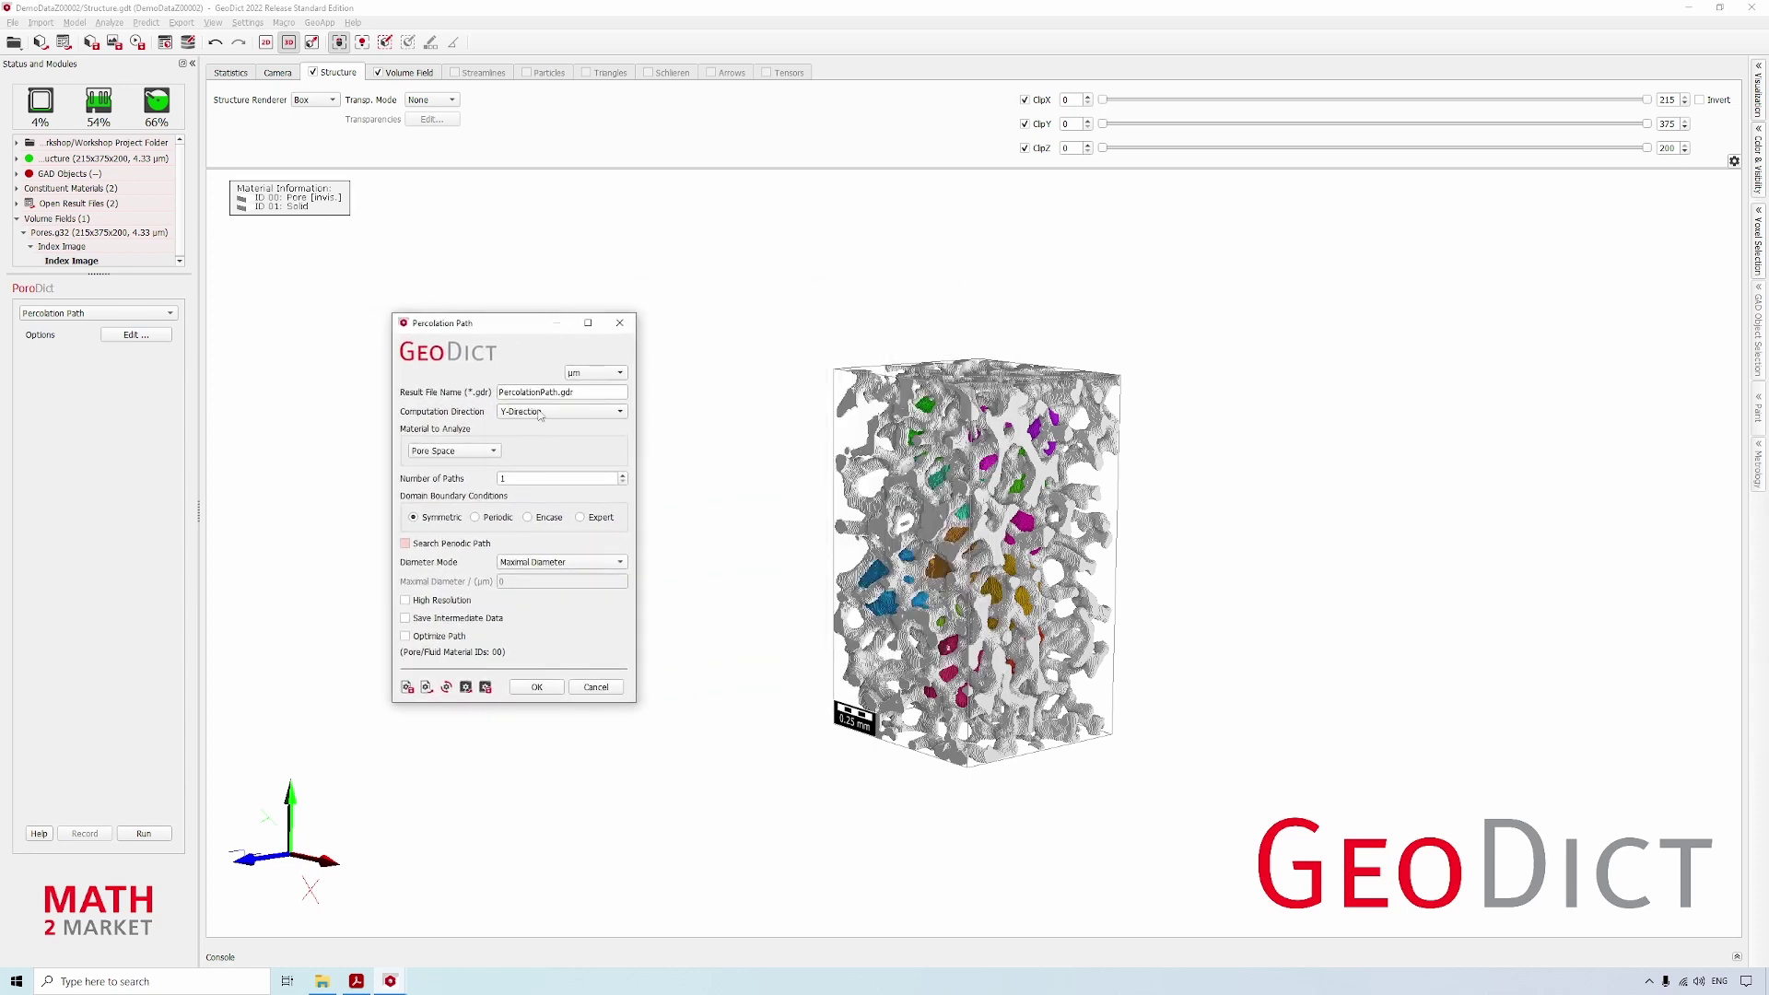
{"action": "left_click_drag", "start_coordinate": [506, 341], "coordinate": [814, 341]}
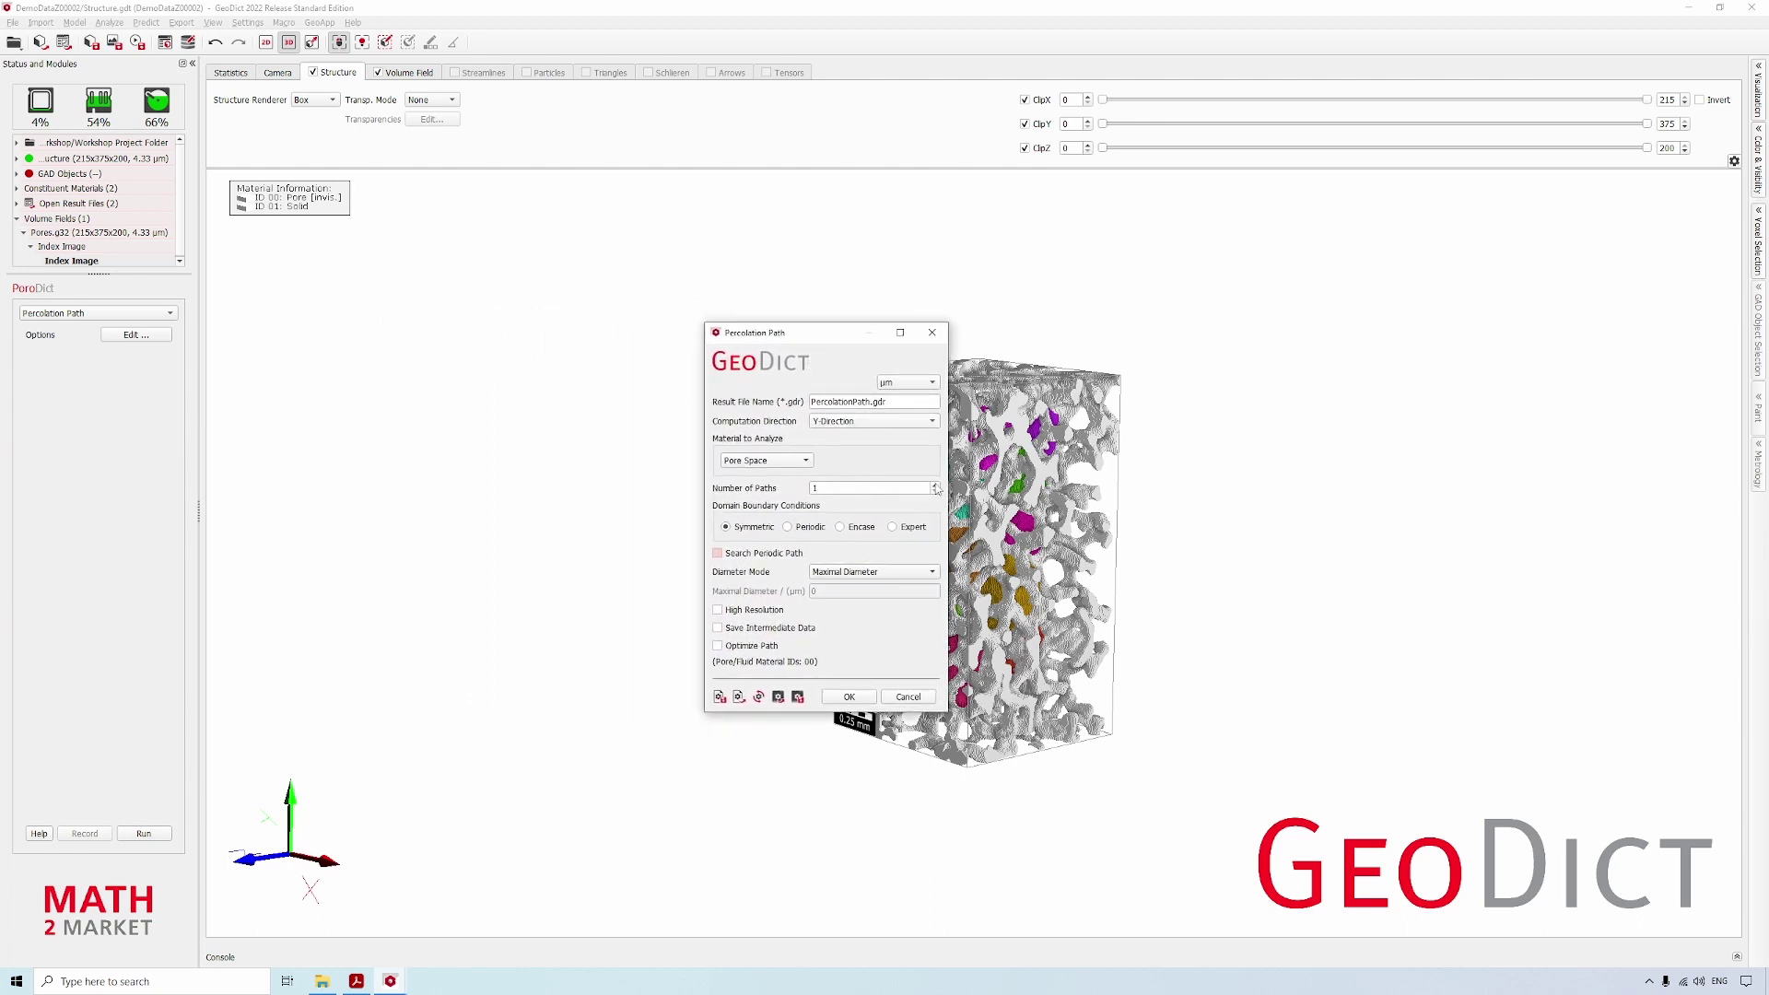
- Set the number of paths to 3 and run the percolation path analysis
{"action": "left_click", "coordinate": [935, 485]}
{"action": "left_click", "coordinate": [868, 485]}
{"action": "left_click", "coordinate": [848, 696]}
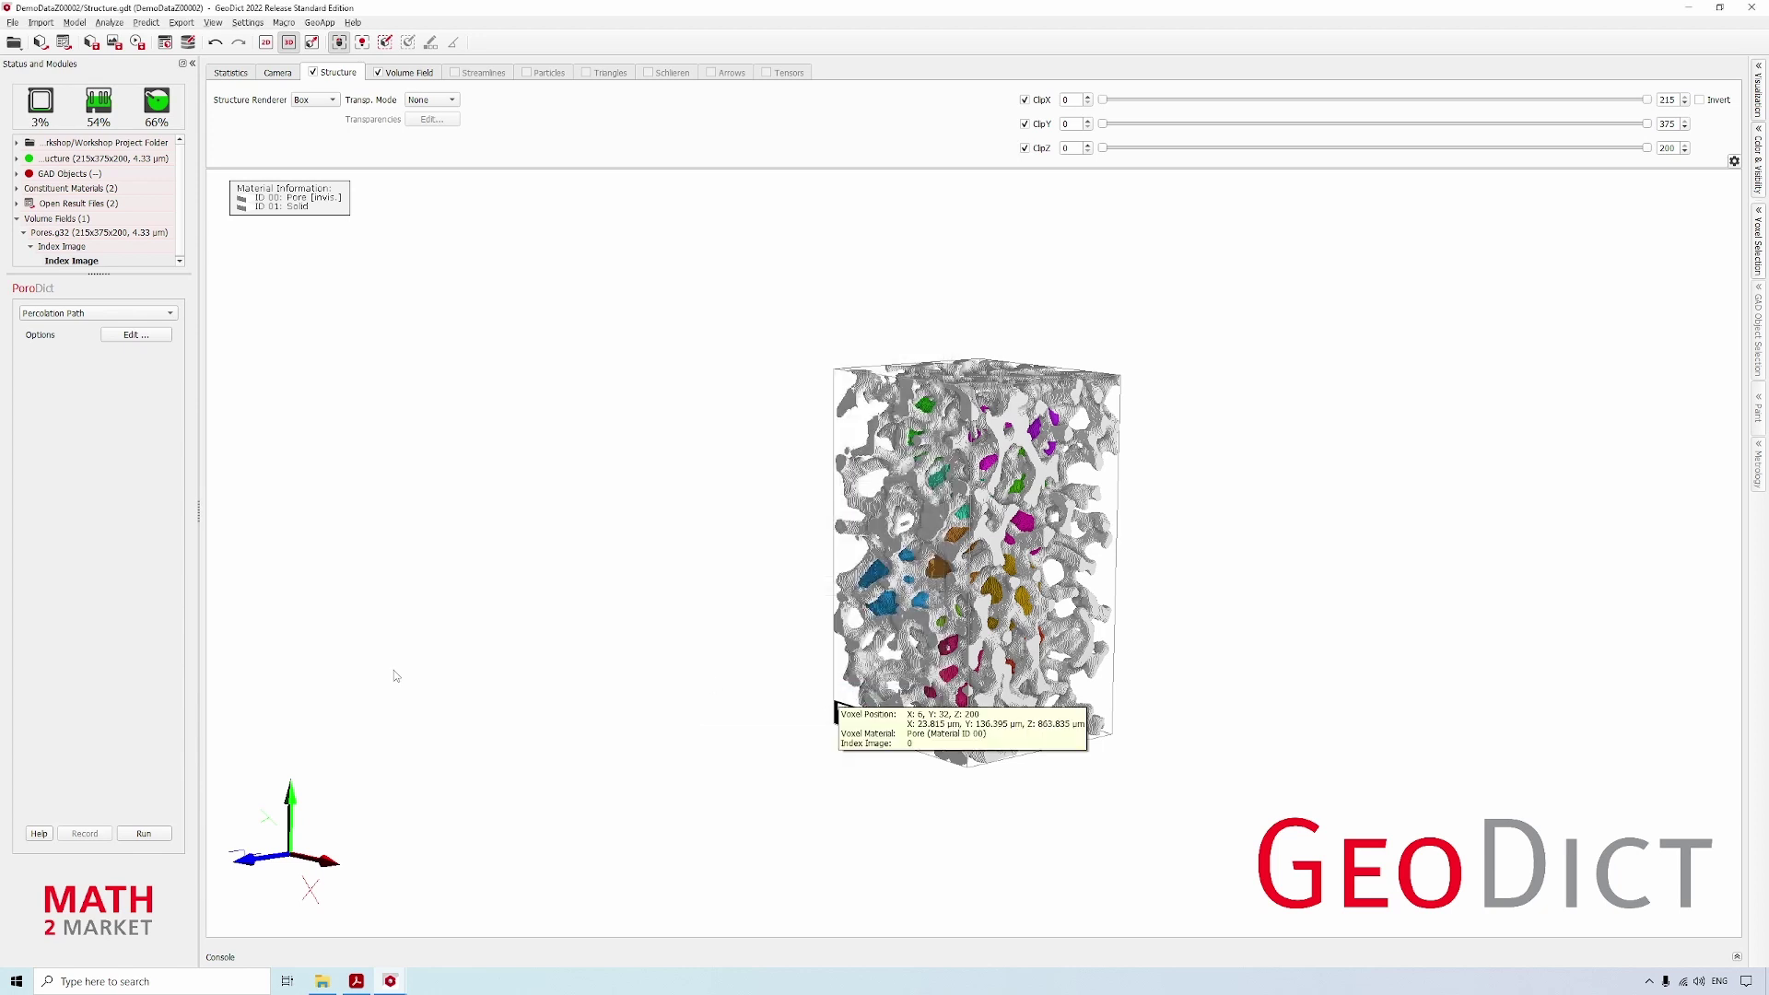
{"action": "left_click", "coordinate": [141, 834]}
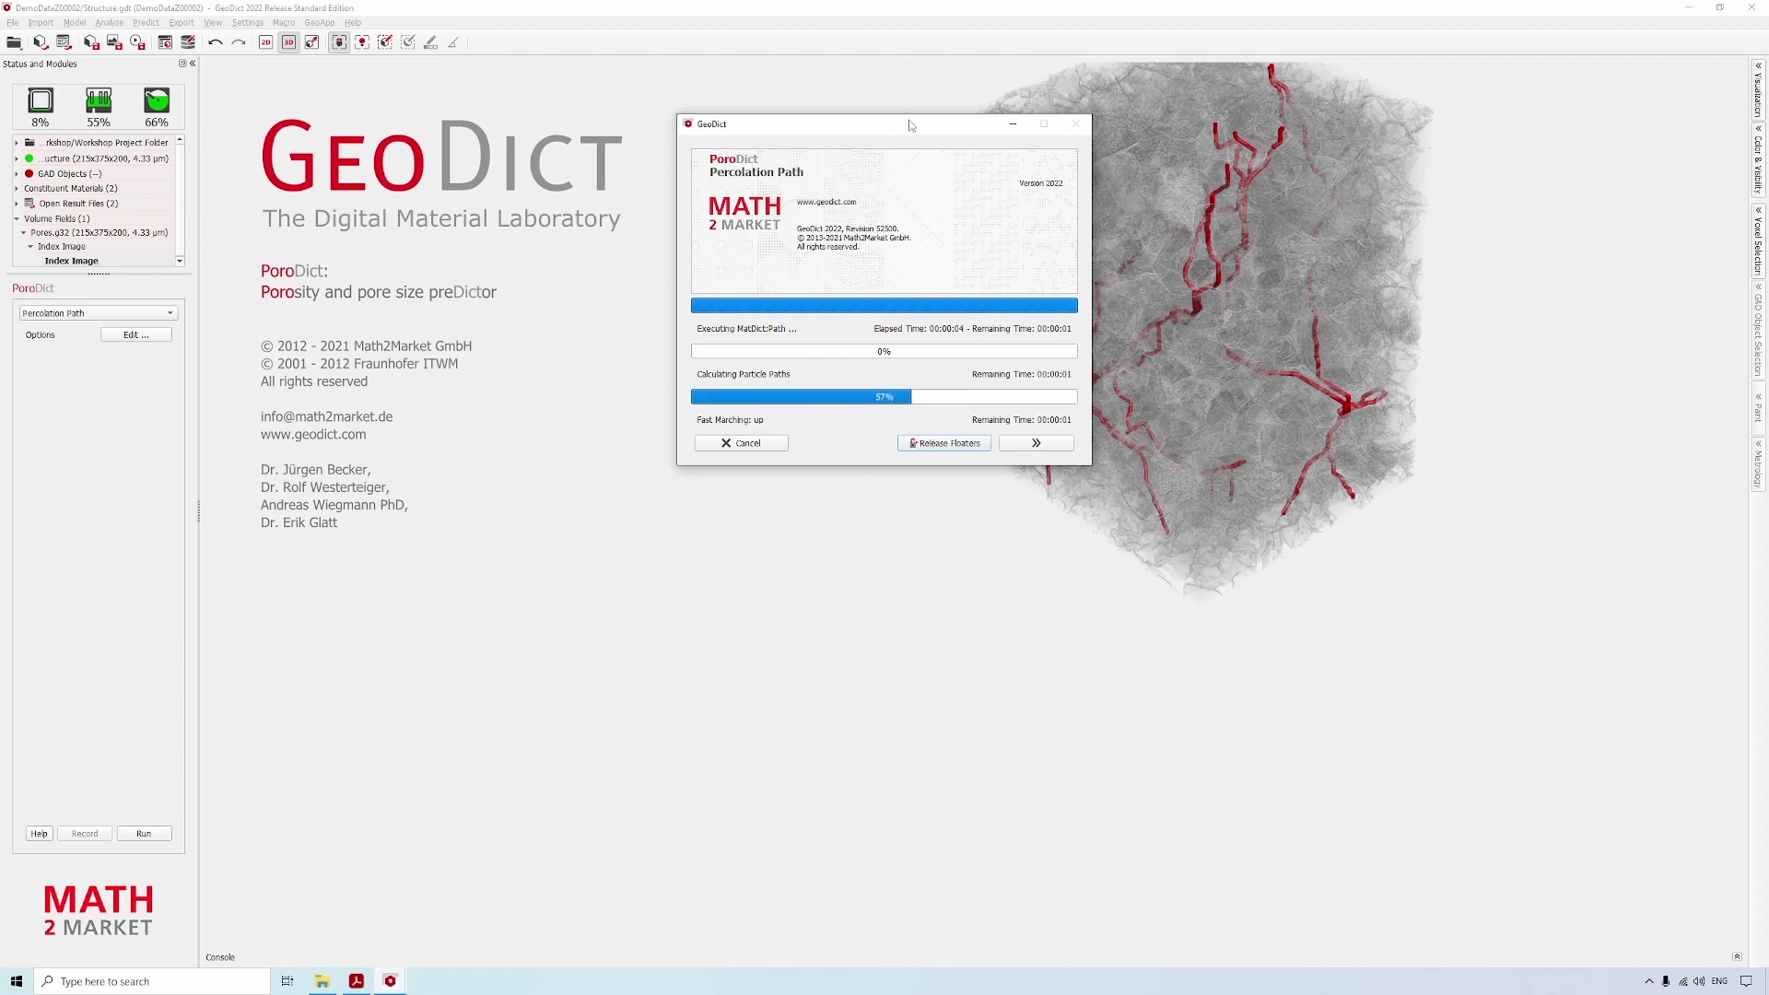
{"action": "left_click_drag", "start_coordinate": [912, 127], "coordinate": [737, 197]}
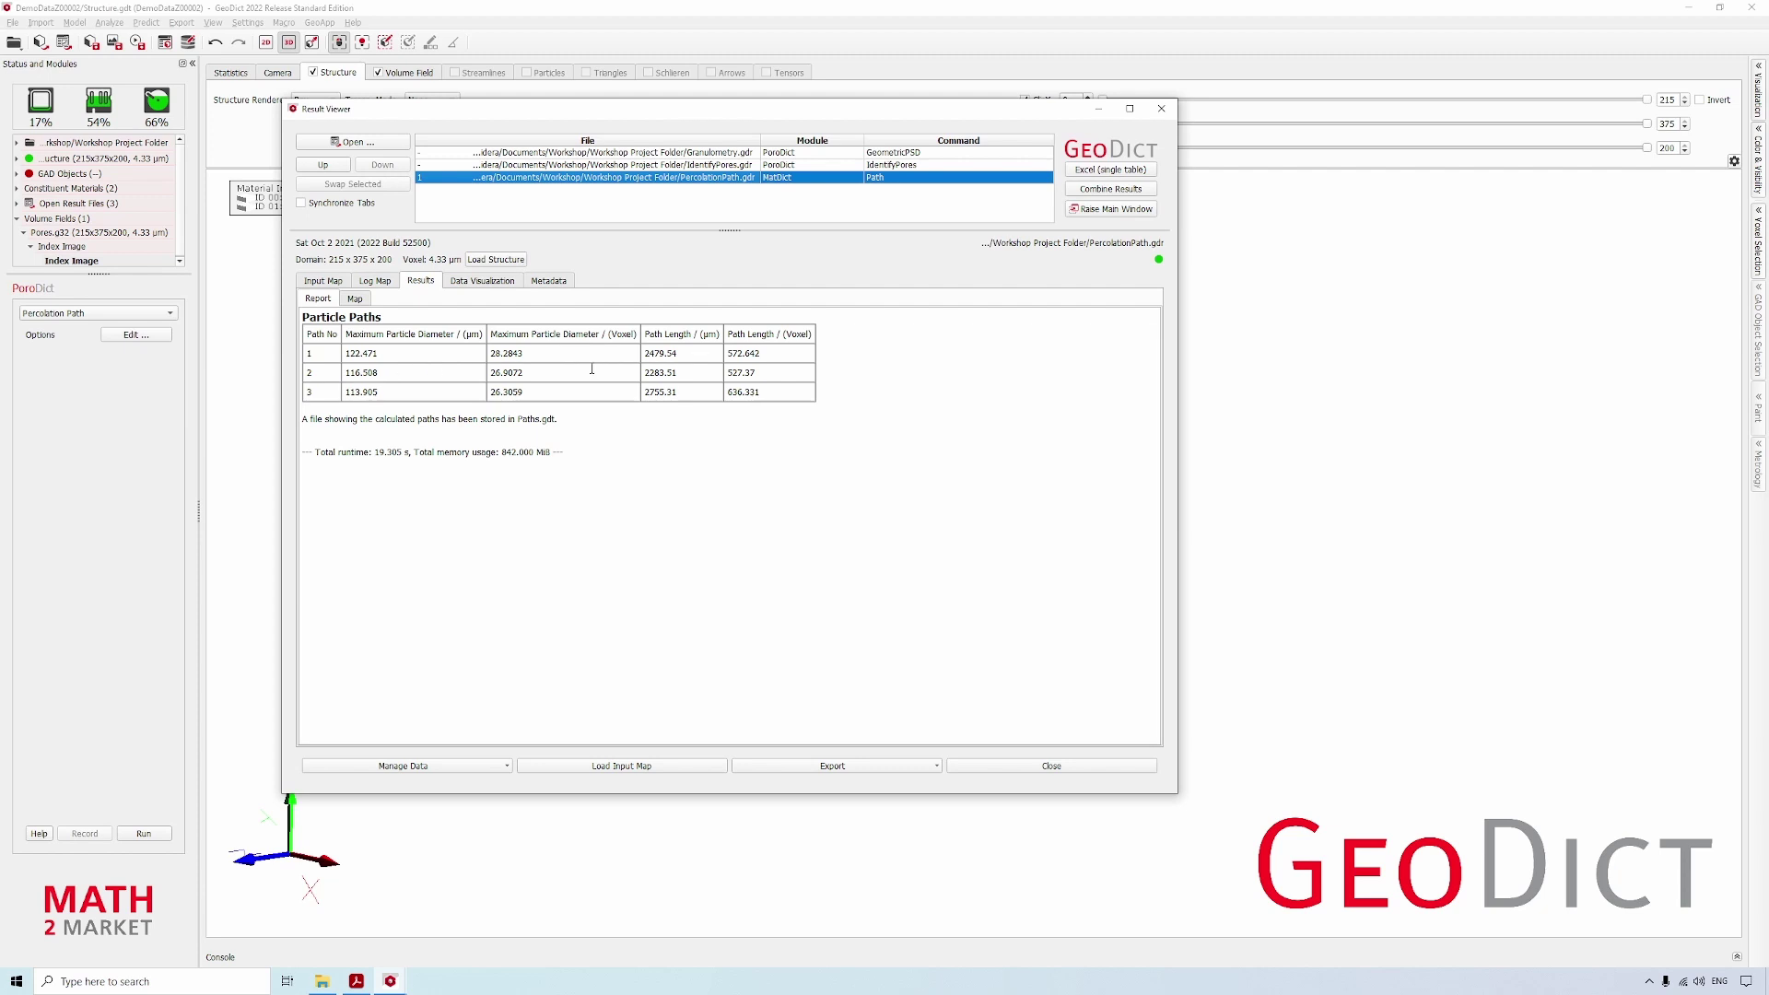
- Examine the maximum particle diameters and path lengths in the percolation path report
{"action": "left_click_drag", "start_coordinate": [681, 361], "coordinate": [488, 356]}
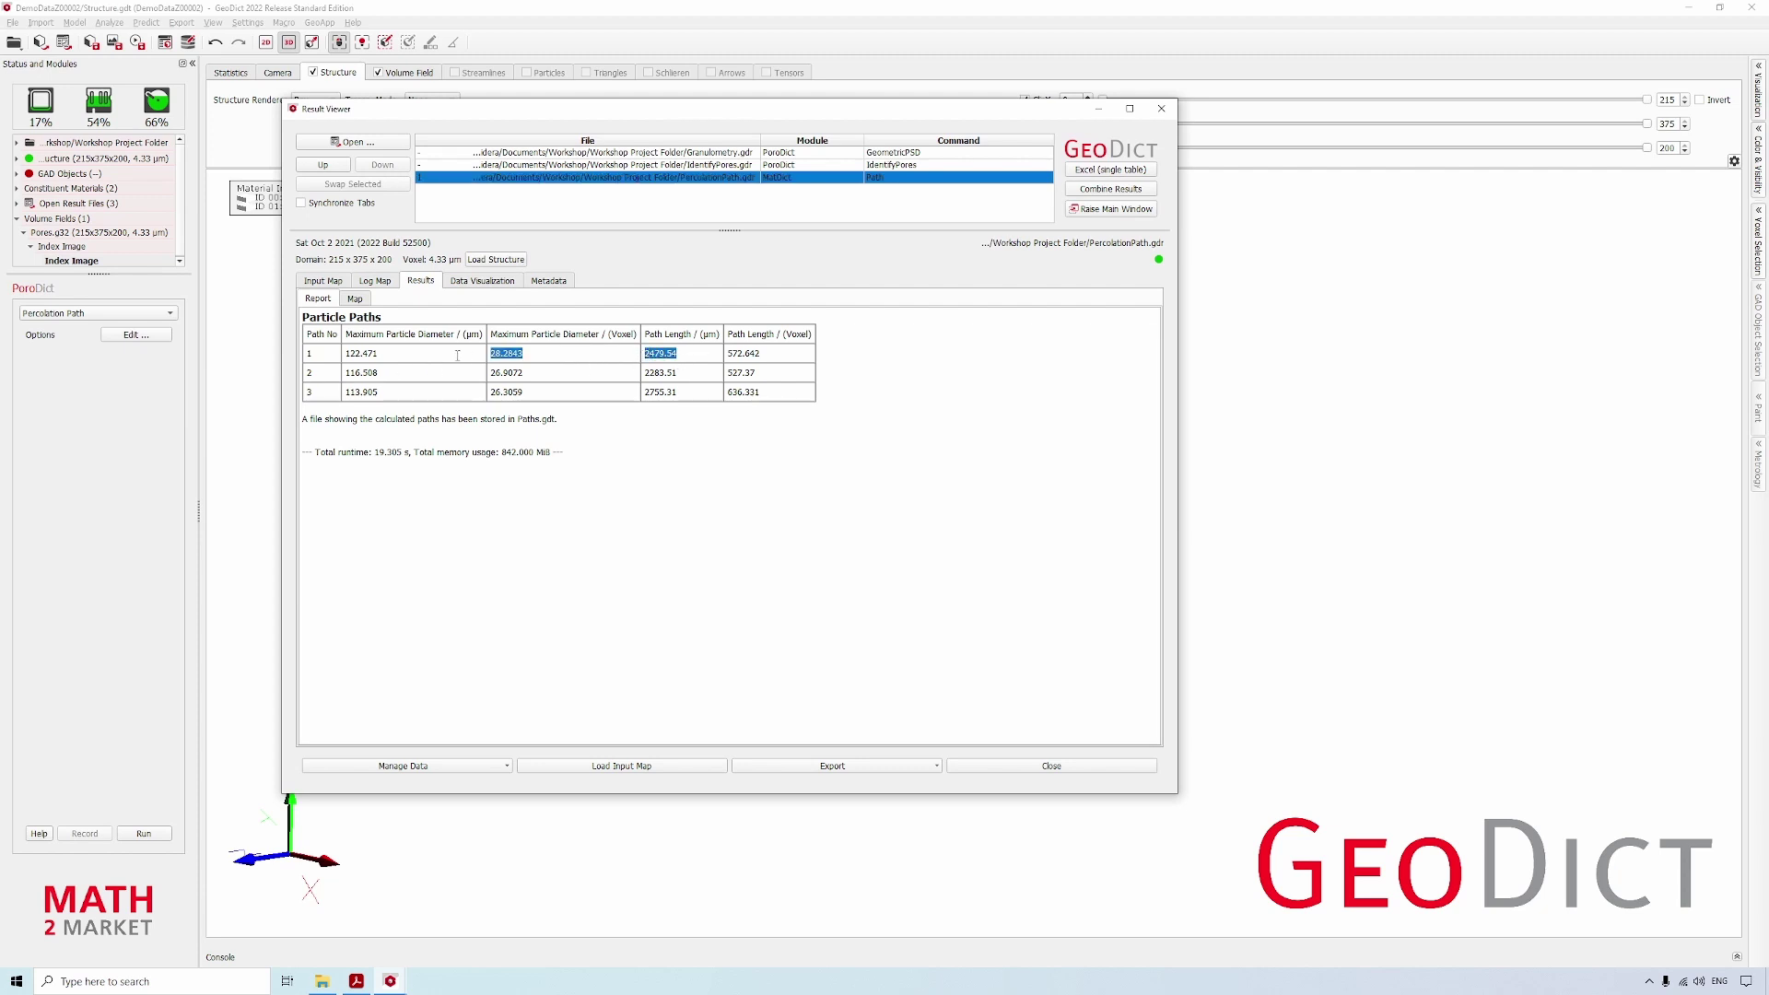
{"action": "left_click", "coordinate": [387, 355]}
{"action": "left_click_drag", "start_coordinate": [383, 391], "coordinate": [348, 393]}
{"action": "left_click", "coordinate": [419, 412]}
{"action": "left_click_drag", "start_coordinate": [681, 354], "coordinate": [650, 394]}
{"action": "left_click", "coordinate": [655, 418]}
- Load the percolation path result into the 3D view and hide the pore volume field
{"action": "left_click", "coordinate": [490, 282]}
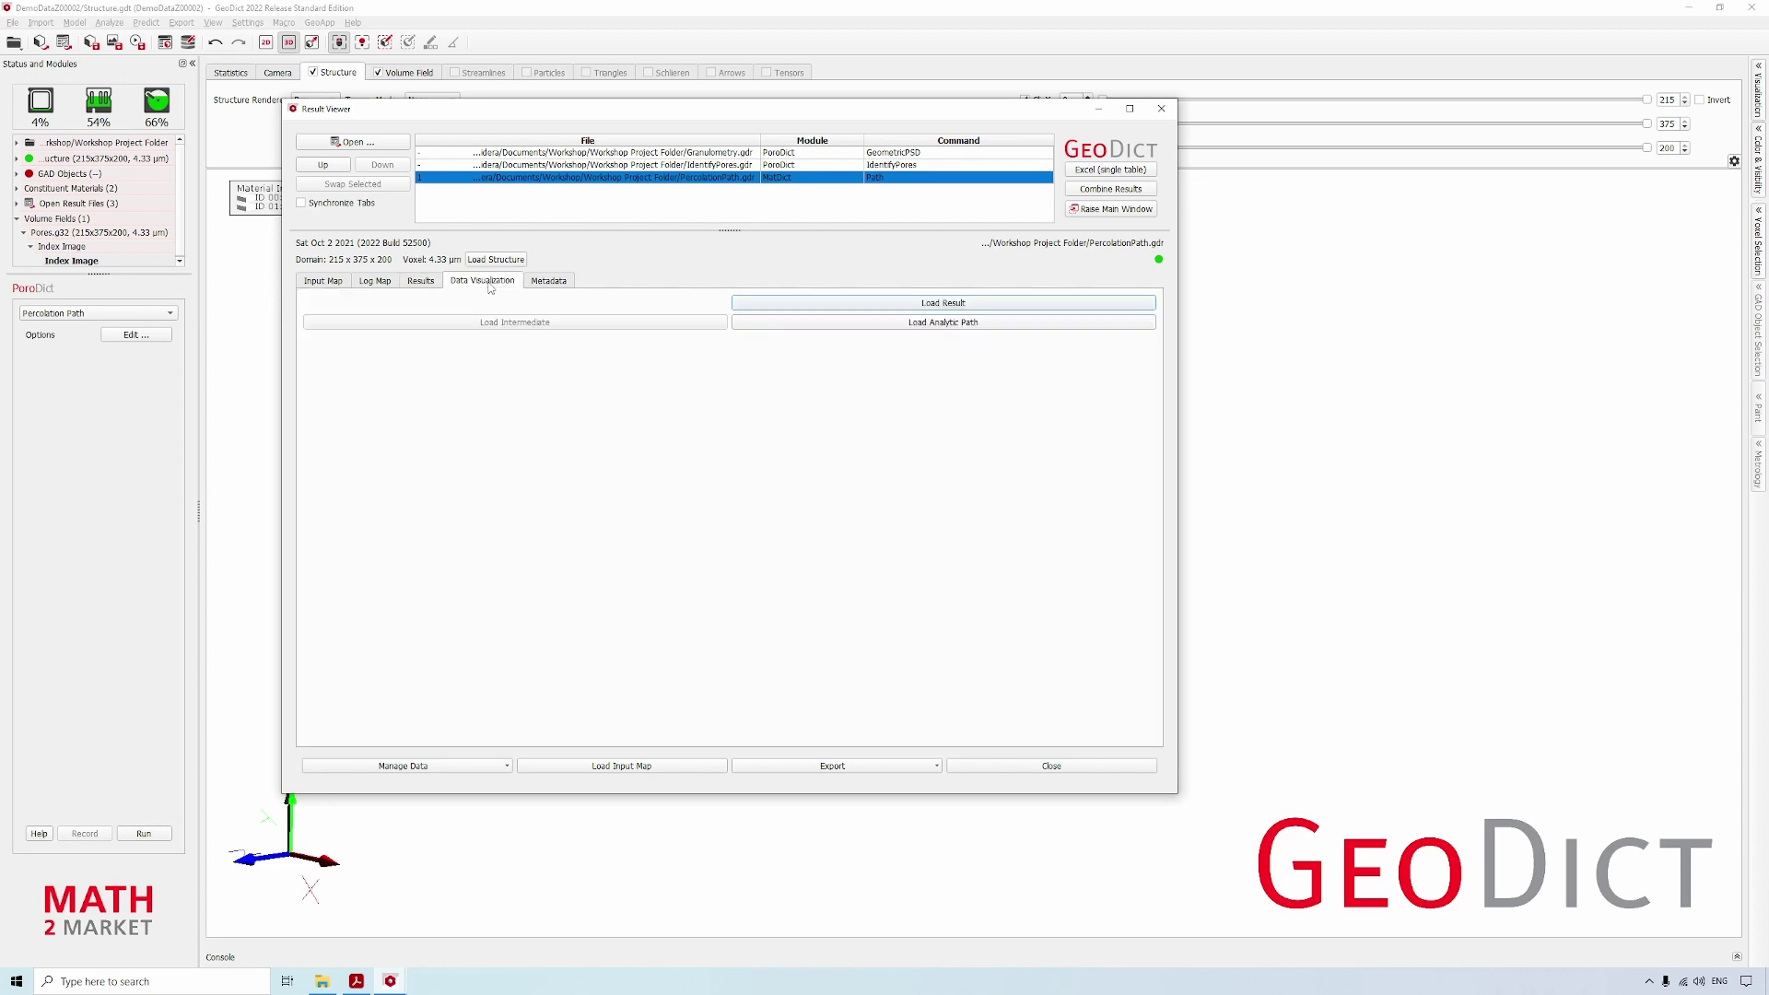
{"action": "left_click", "coordinate": [757, 304]}
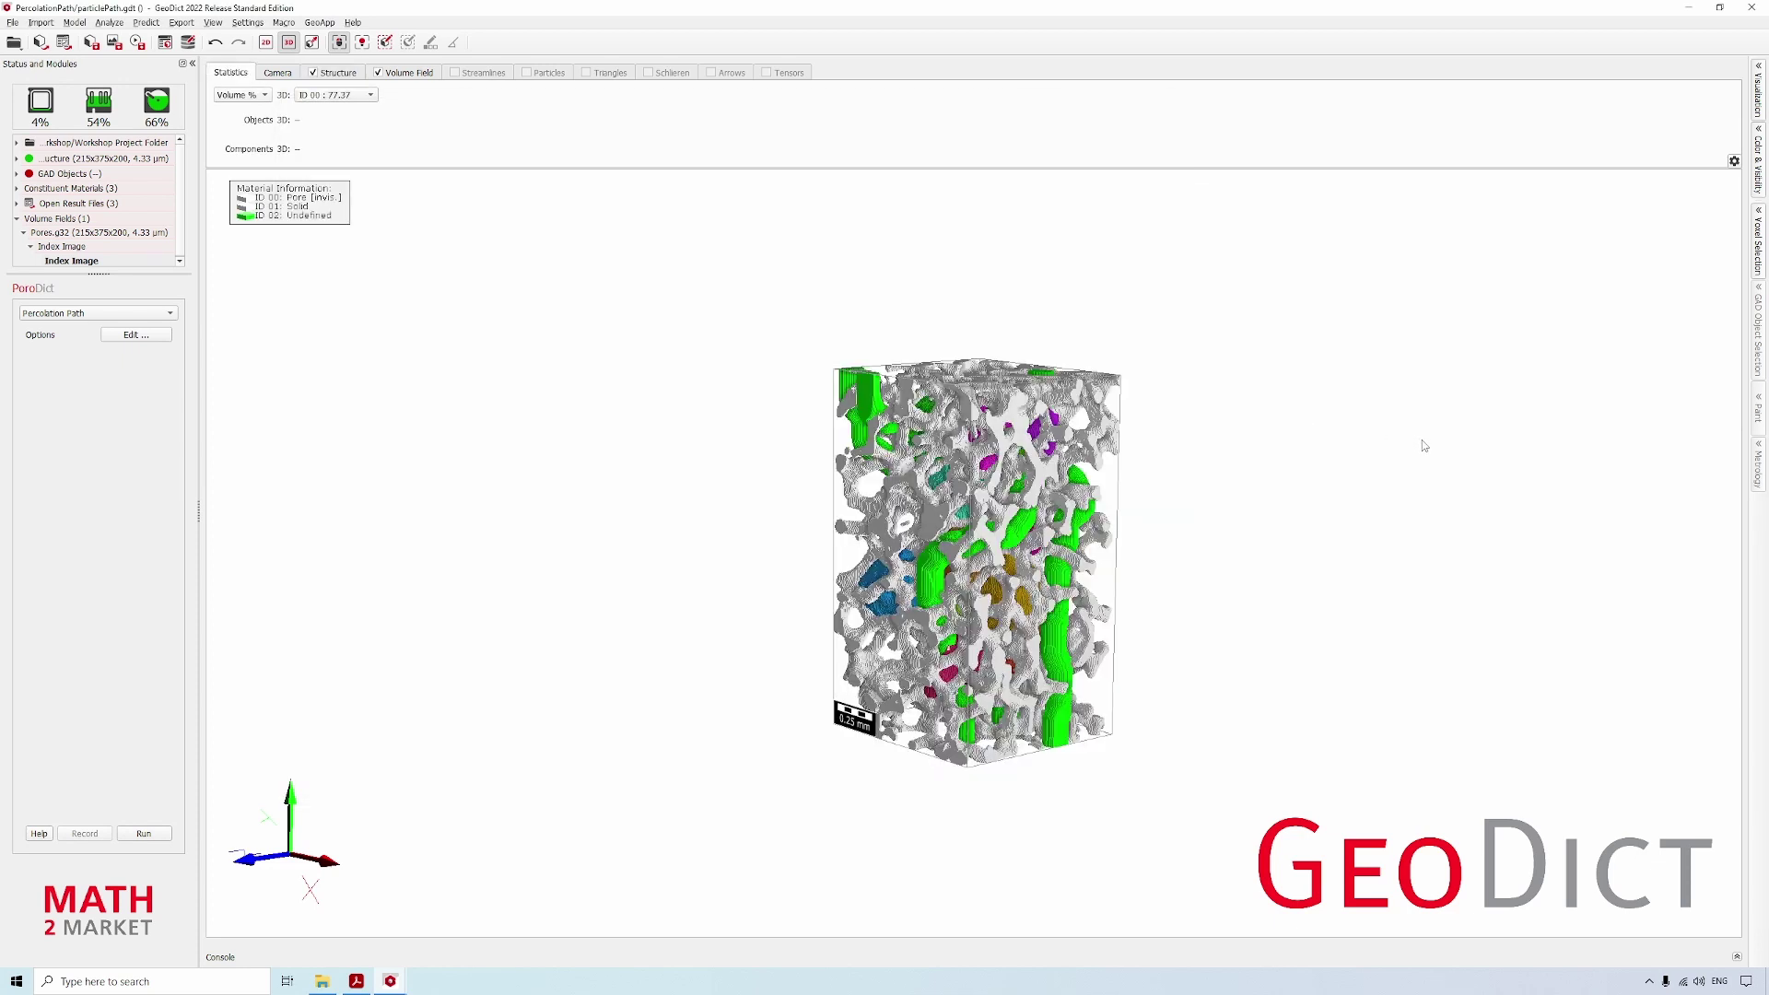
{"action": "left_click_drag", "start_coordinate": [1200, 606], "coordinate": [1337, 625]}
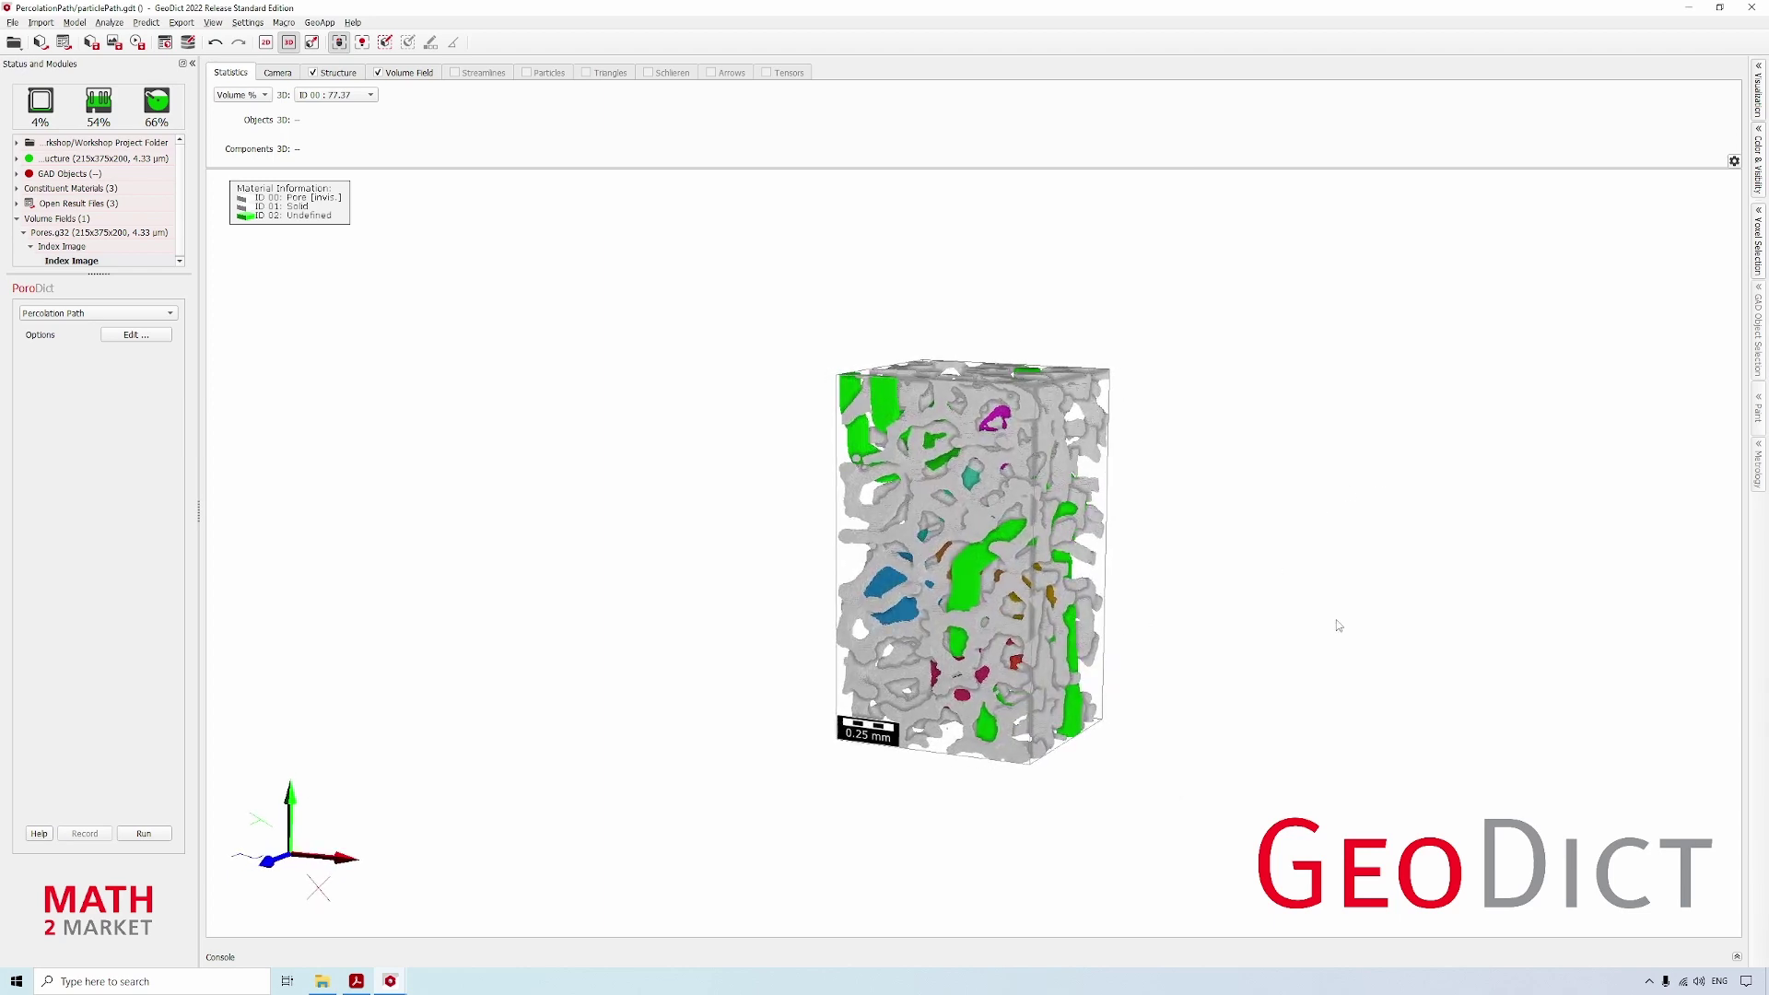
{"action": "left_click", "coordinate": [382, 75]}
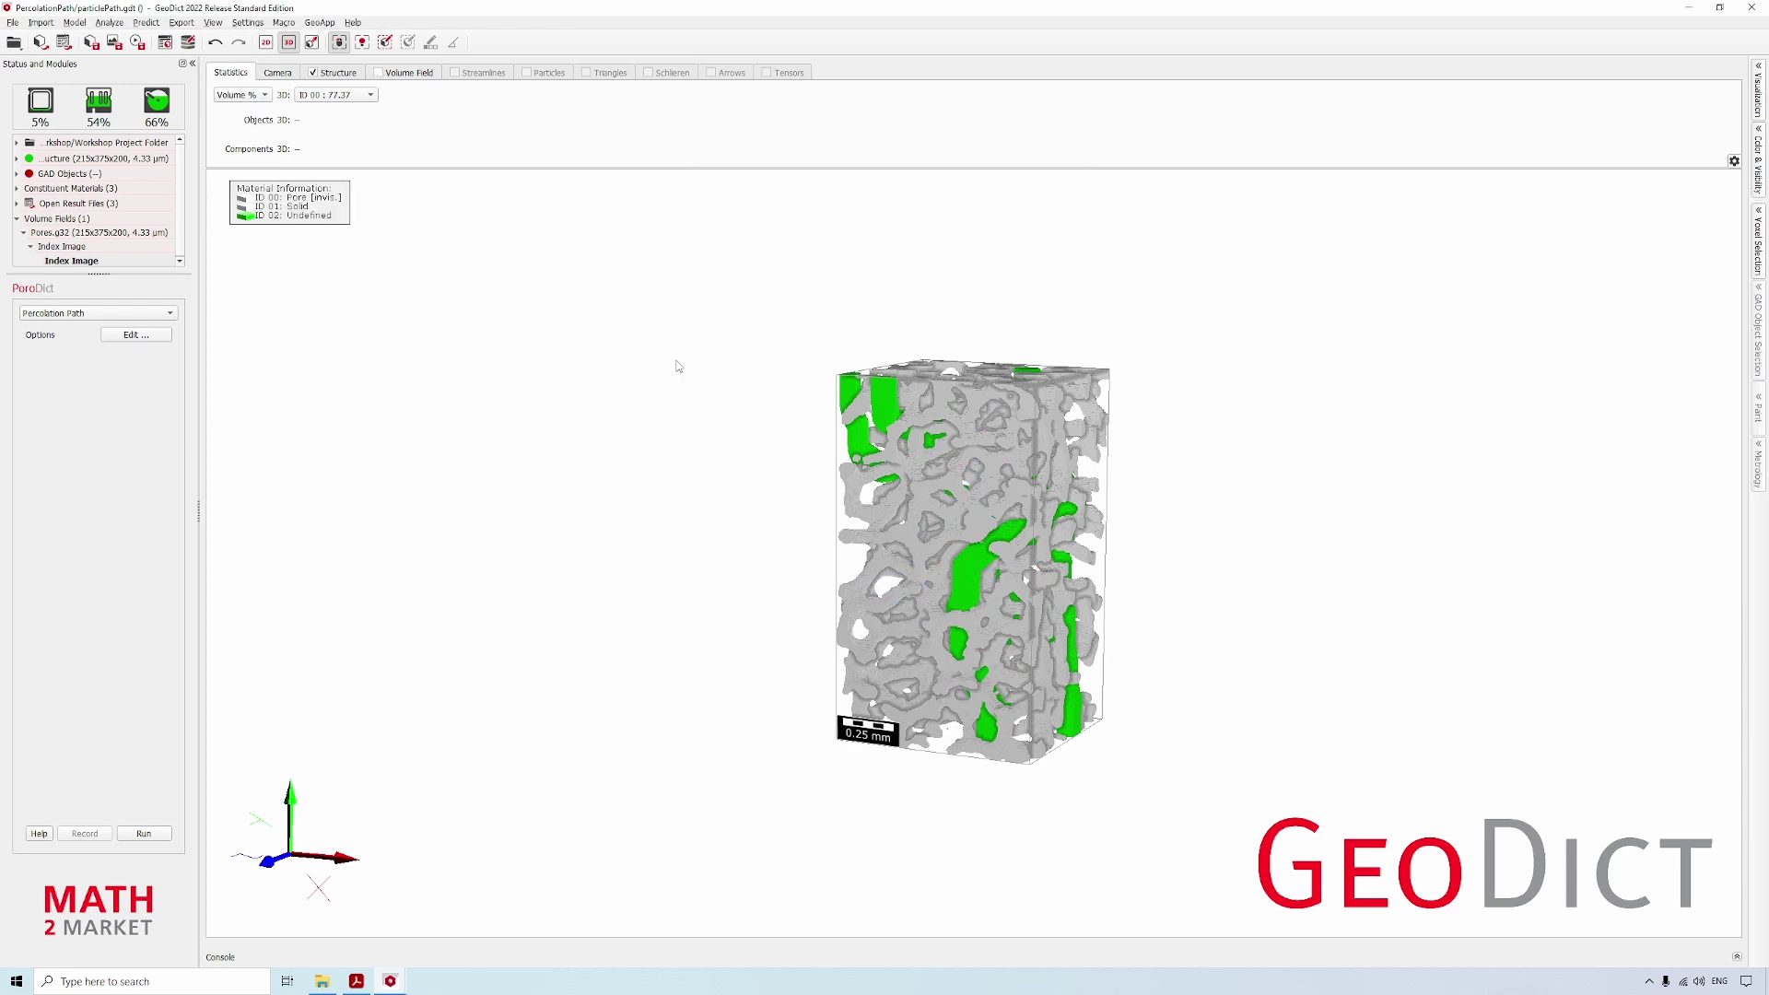
{"action": "left_click_drag", "start_coordinate": [947, 592], "coordinate": [1048, 597]}
{"action": "mouse_move", "coordinate": [859, 462]}
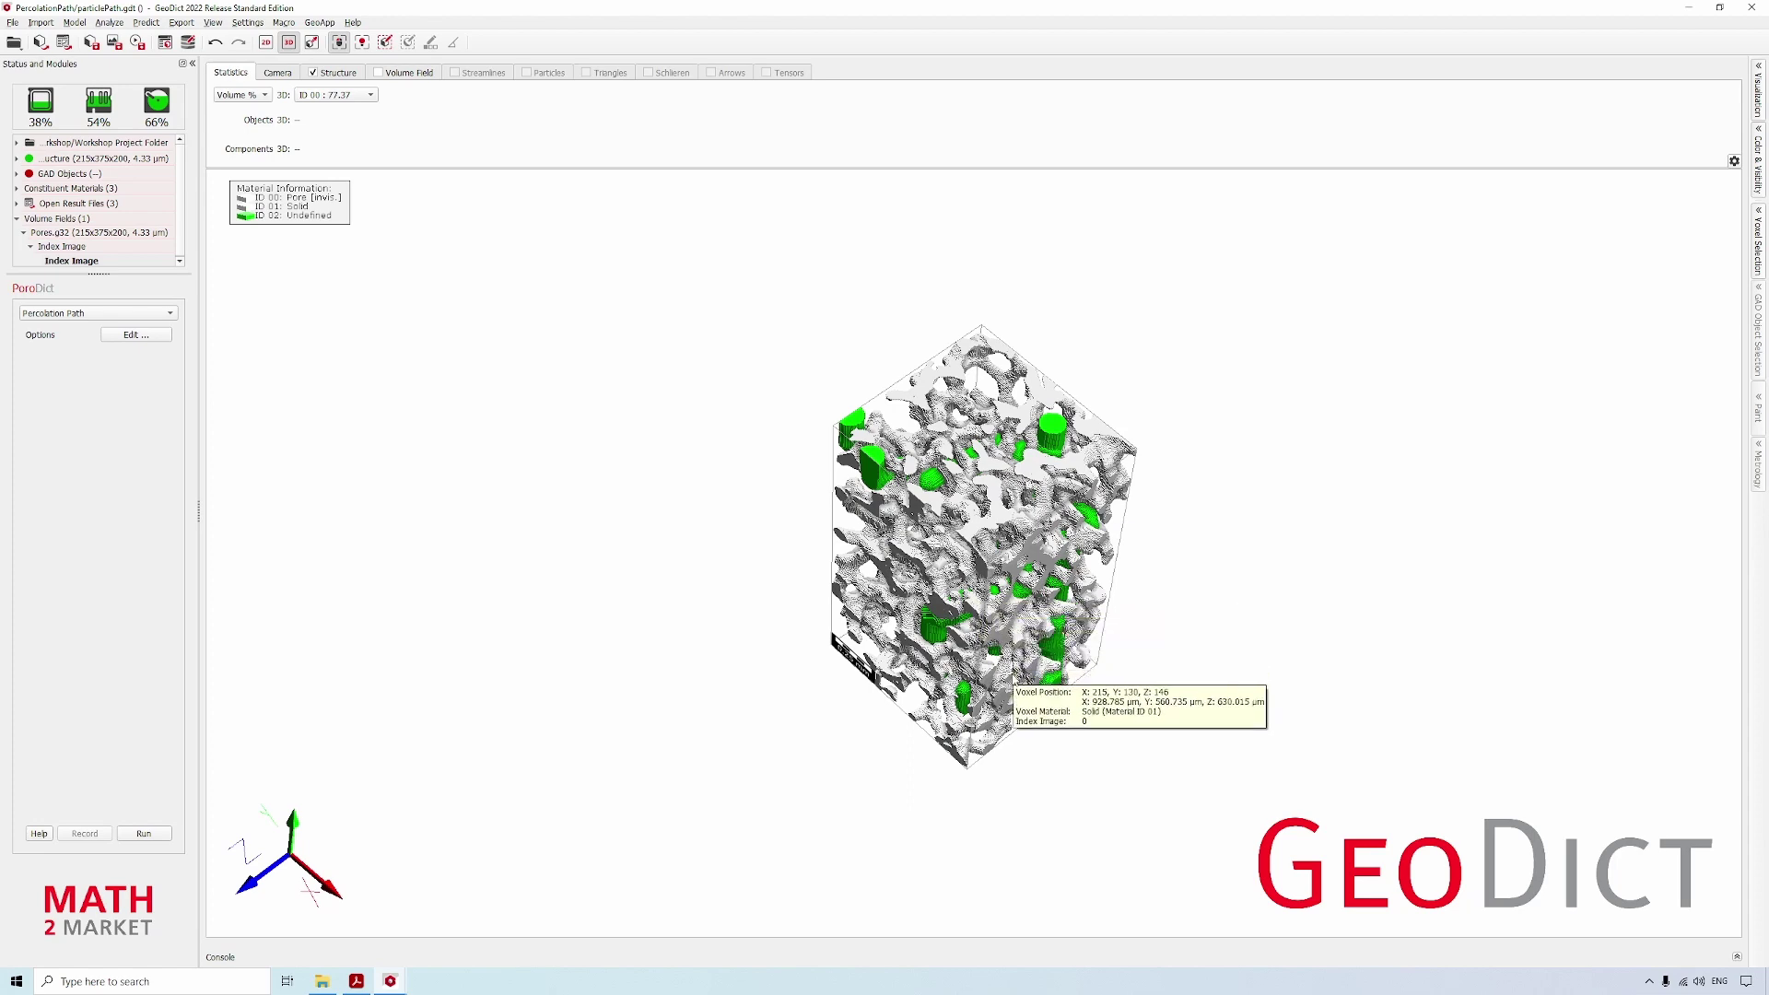
{"action": "left_click_drag", "start_coordinate": [1011, 688], "coordinate": [1101, 387]}
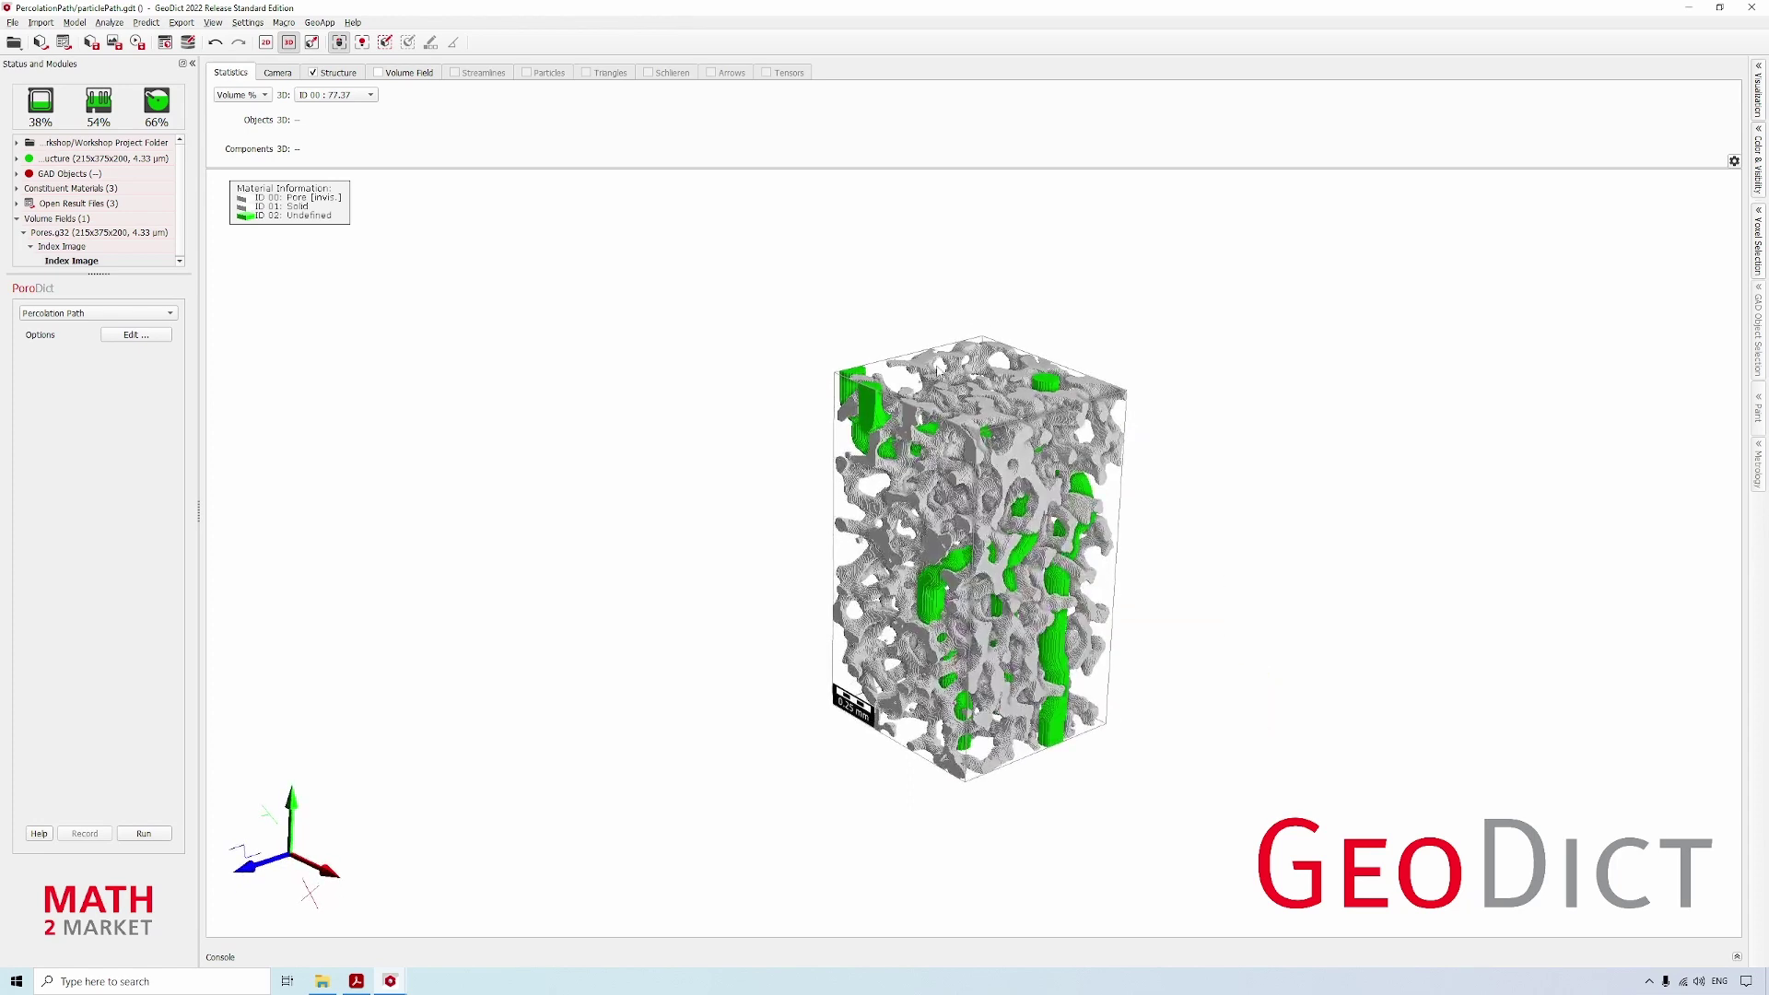
- Hide the solid material ID 01 and inspect the exposed percolation paths from several angles
{"action": "left_click", "coordinate": [1760, 167]}
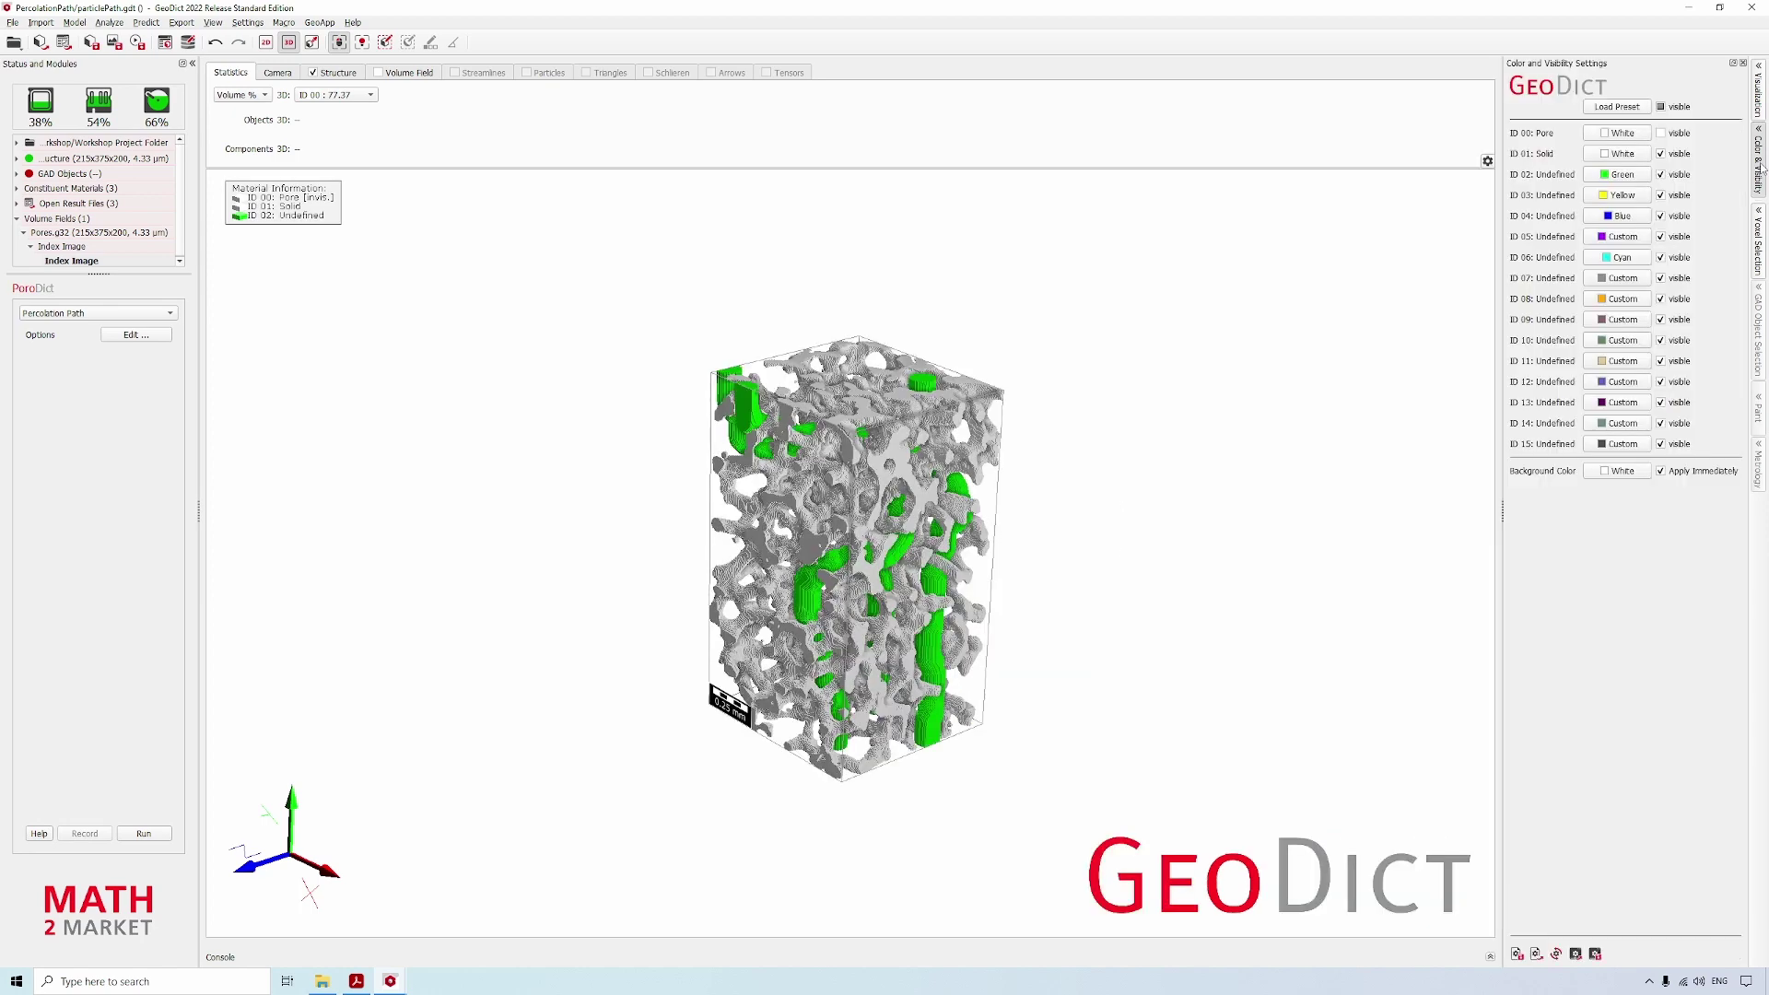
{"action": "left_click", "coordinate": [1660, 155]}
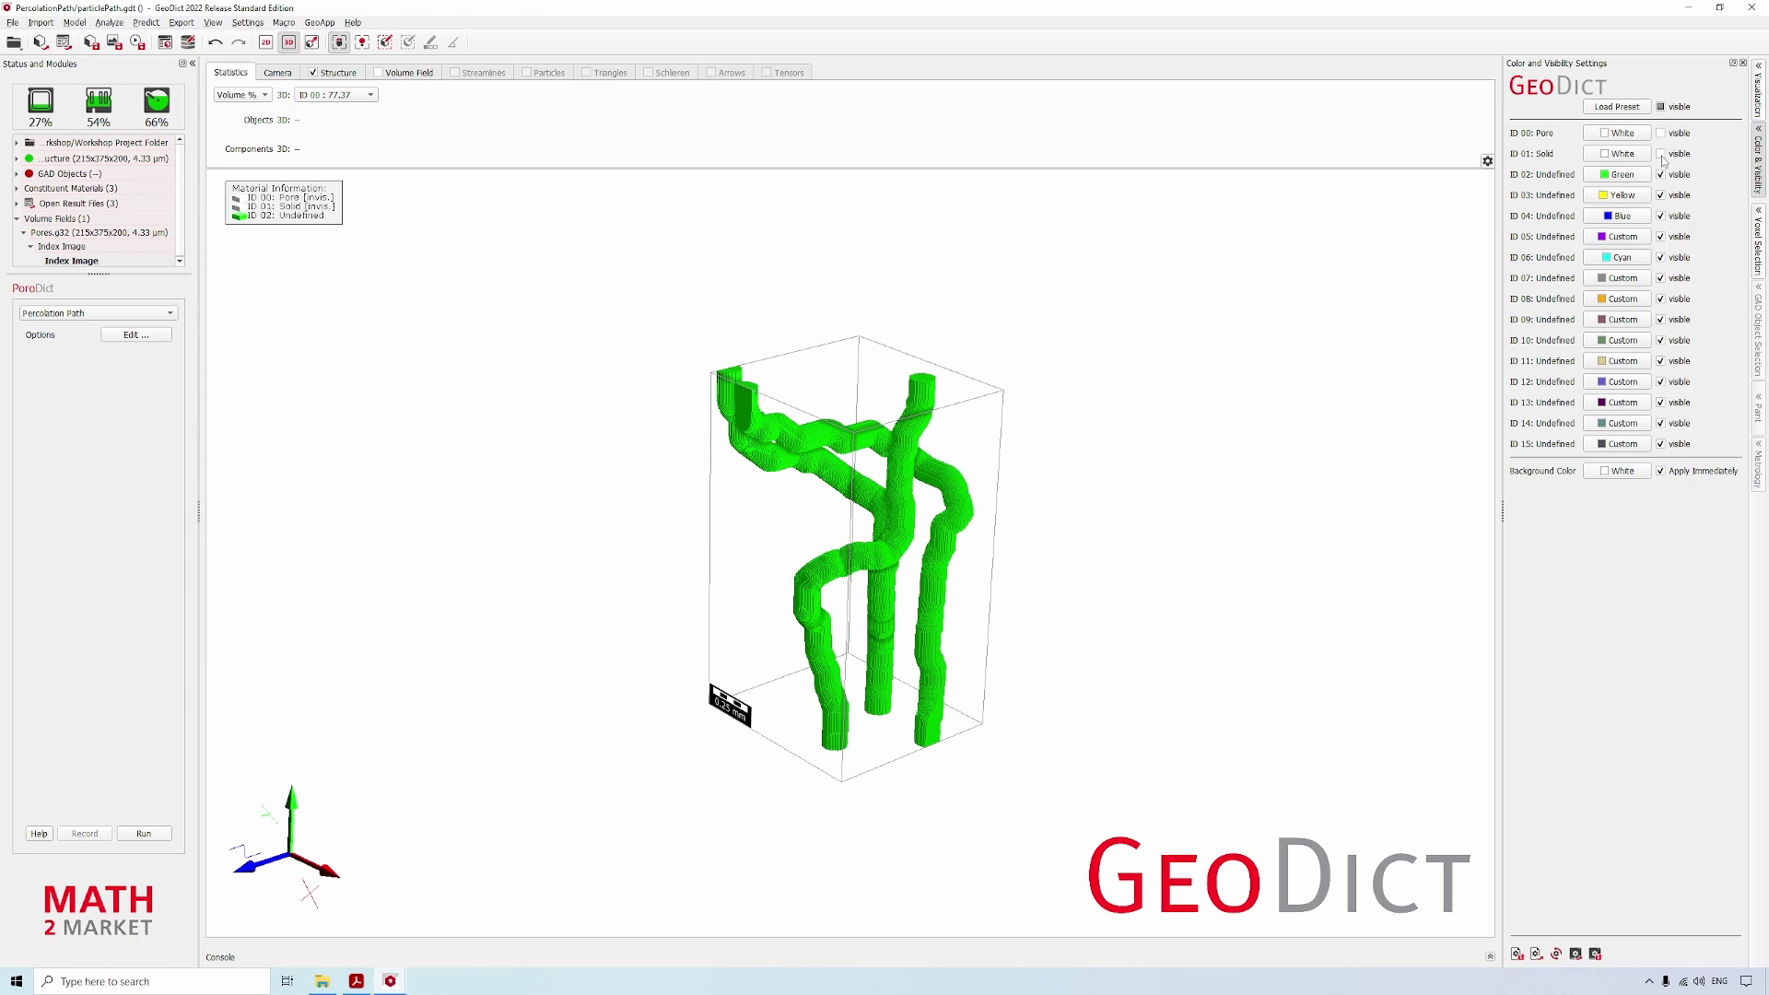
{"action": "left_click_drag", "start_coordinate": [821, 506], "coordinate": [792, 470]}
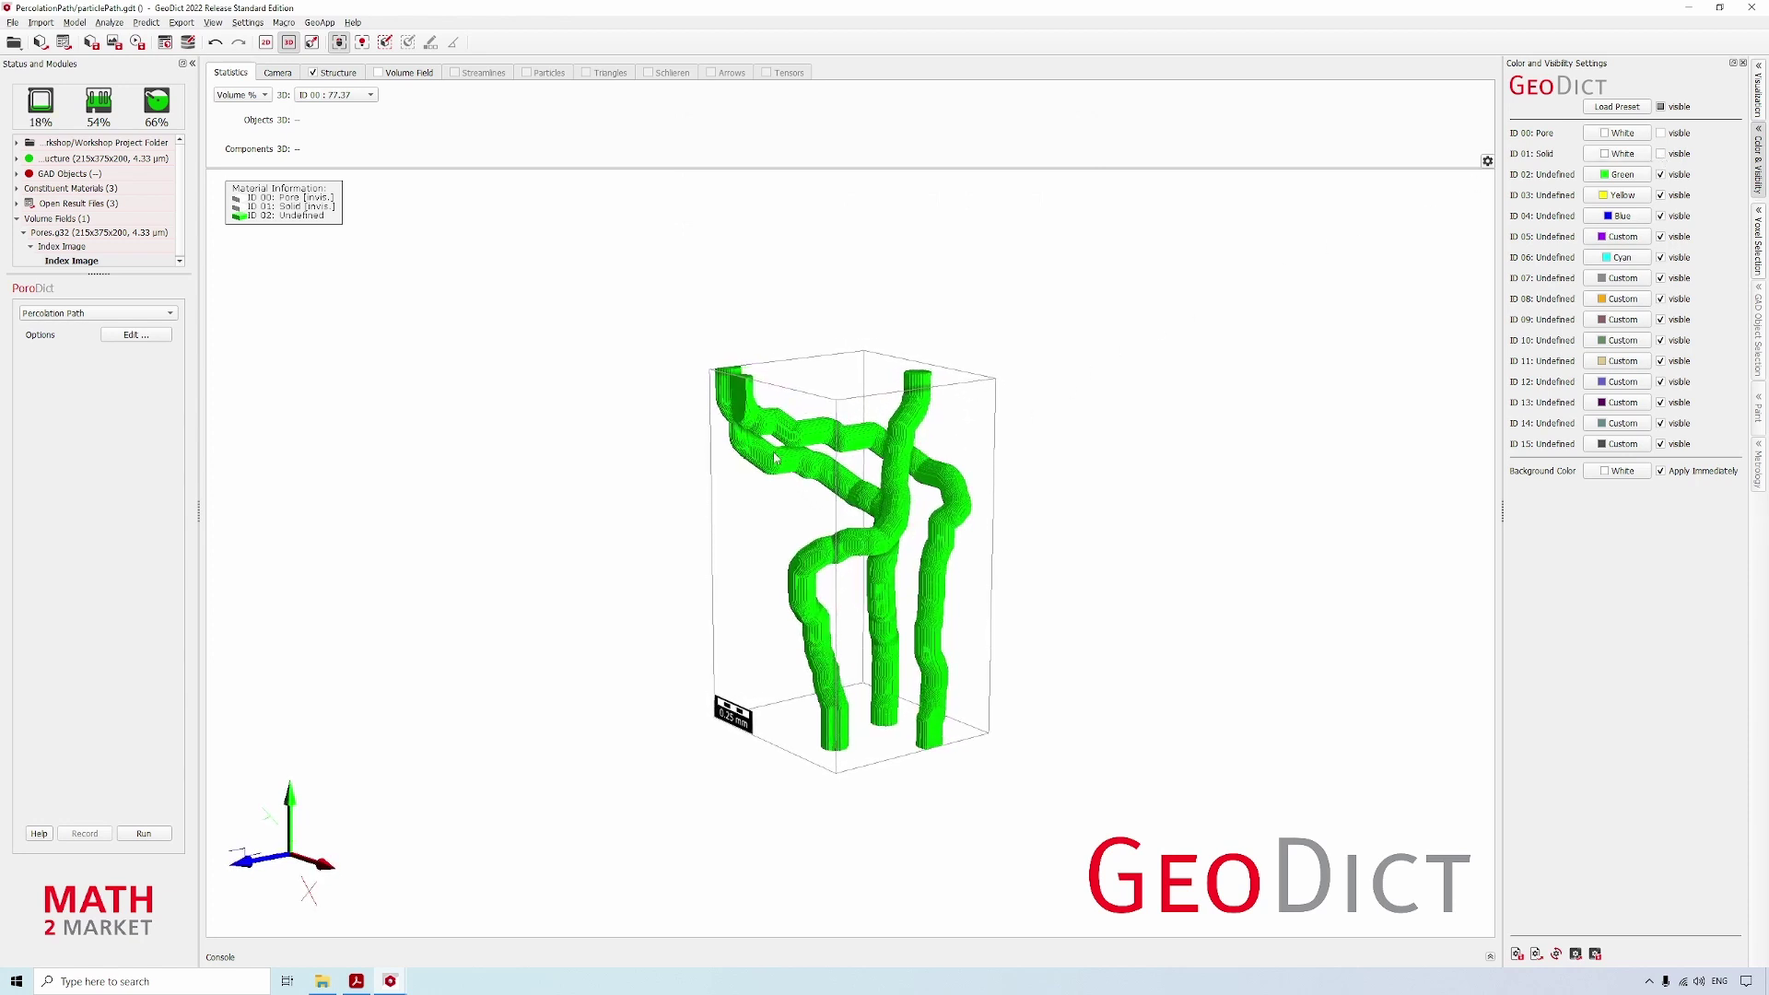
{"action": "mouse_move", "coordinate": [815, 471]}
{"action": "left_click_drag", "start_coordinate": [1170, 563], "coordinate": [927, 463]}
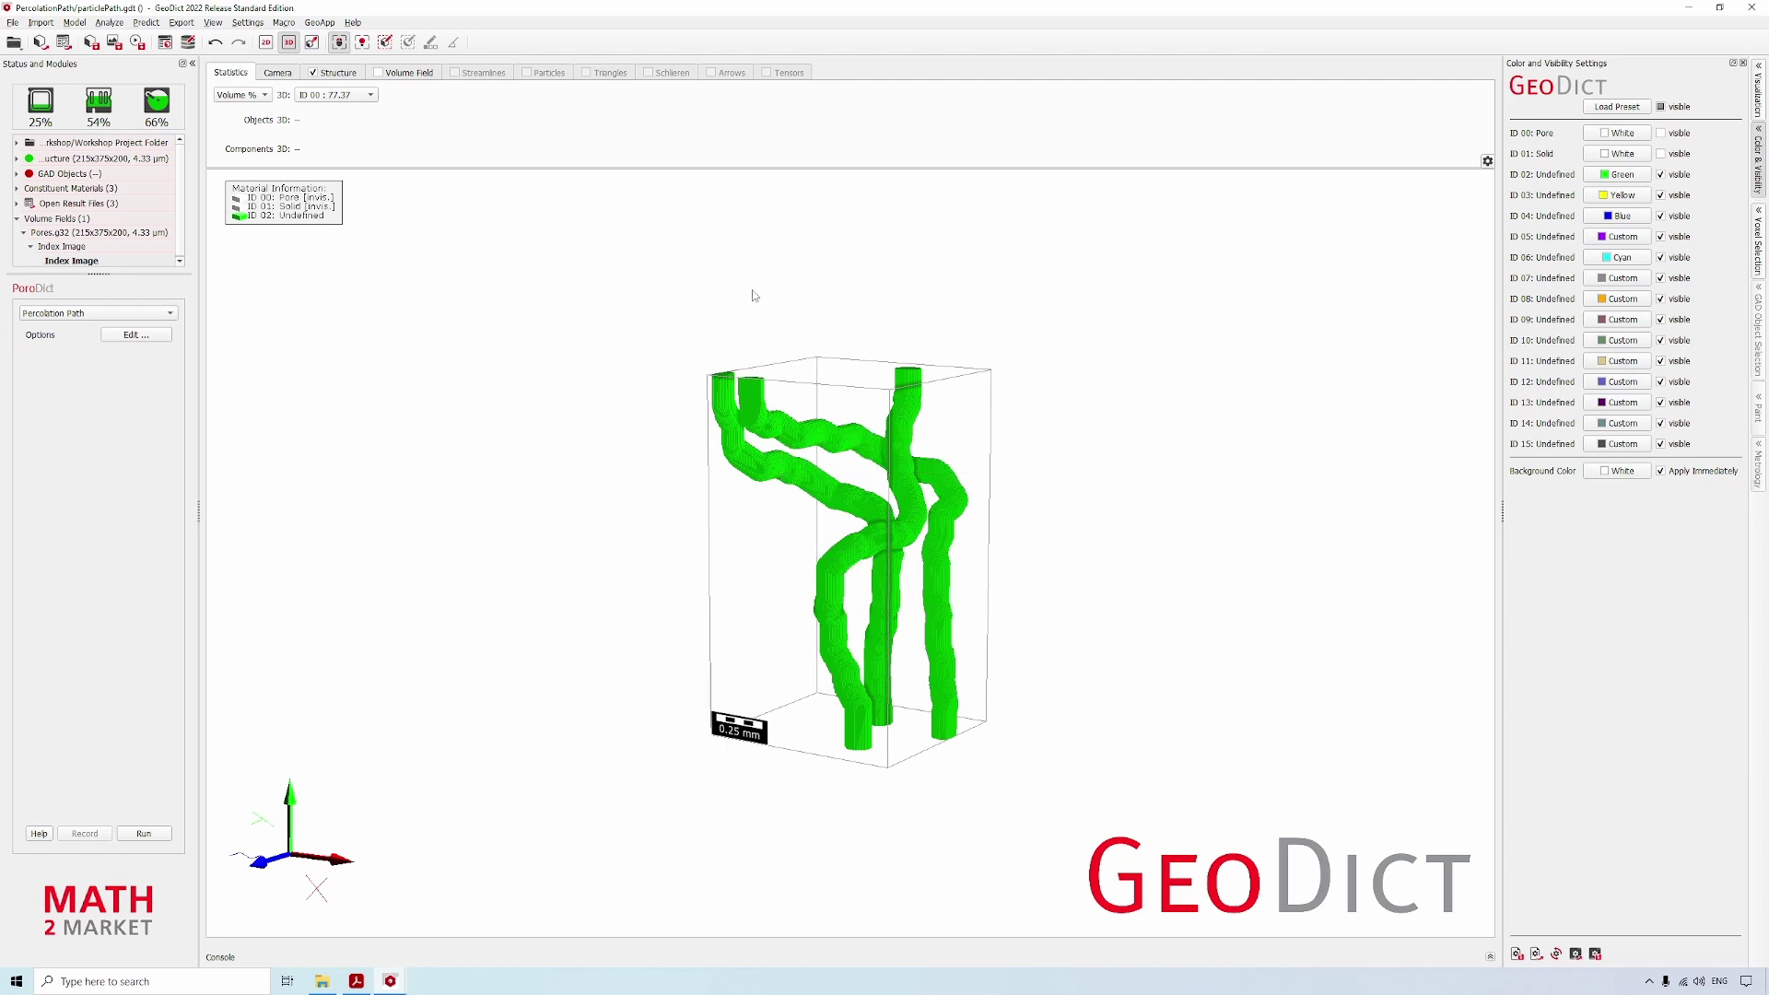
- Load the analytic path from the percolation path result and make the solid material ID 01 visible
{"action": "mouse_move", "coordinate": [391, 981]}
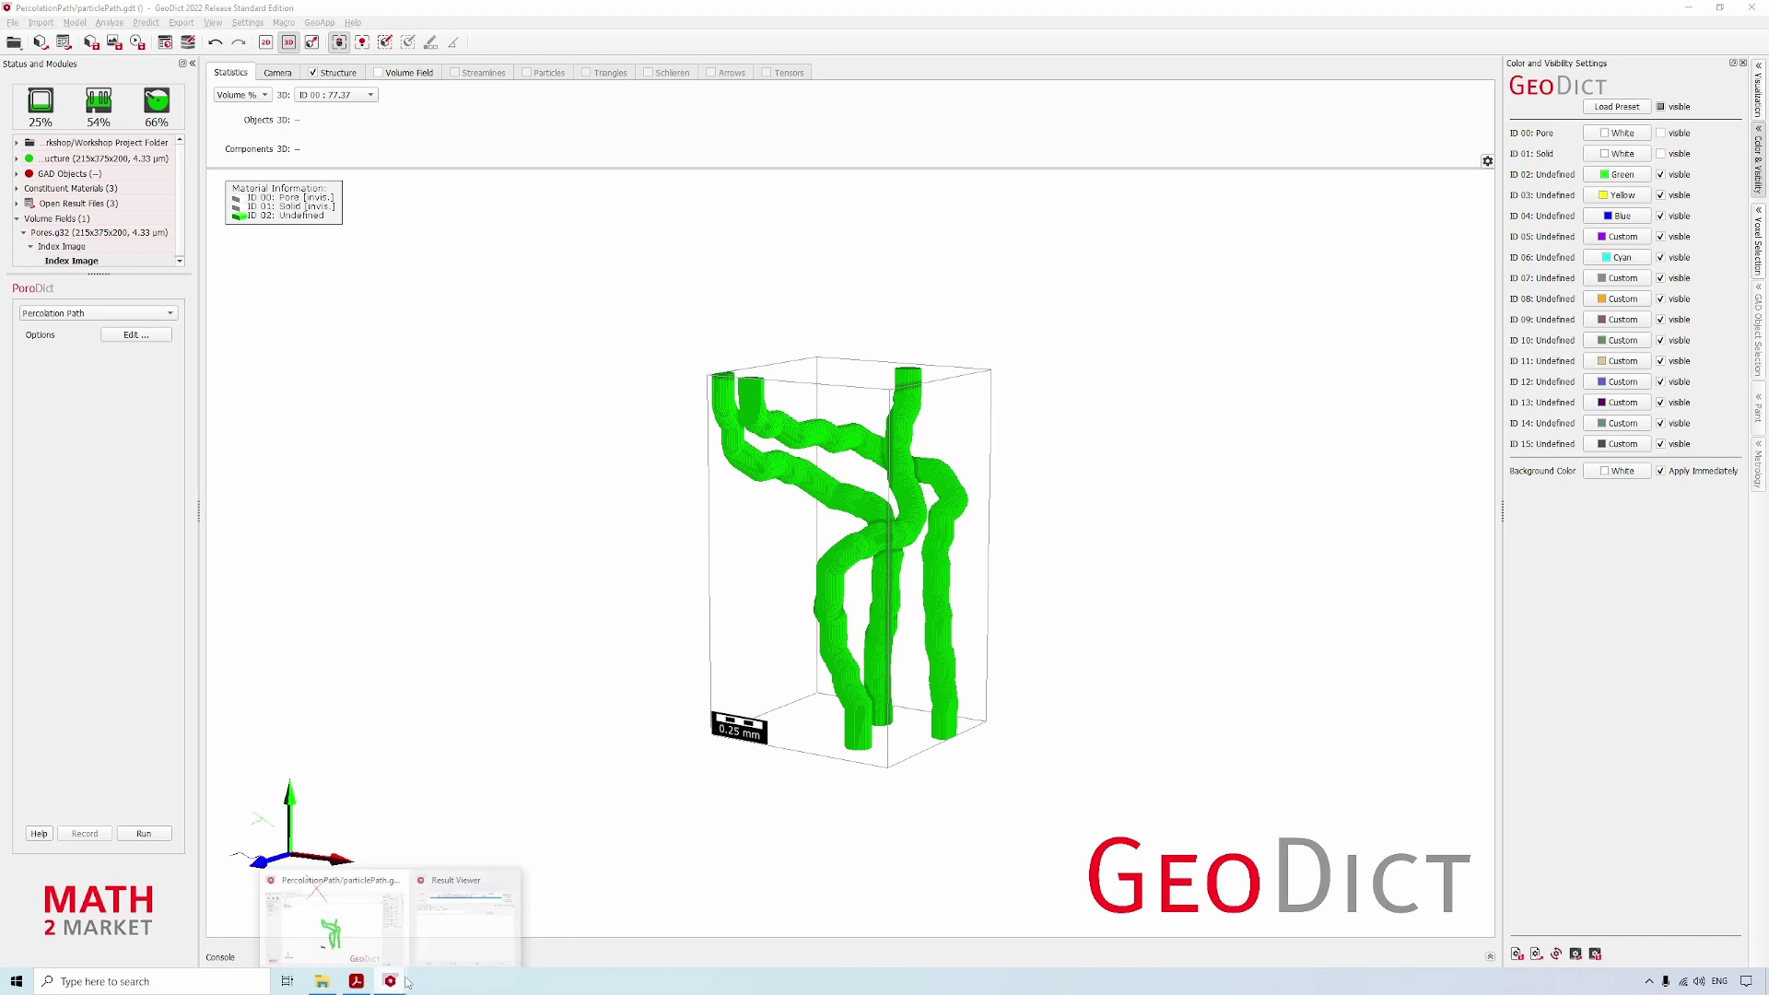
{"action": "left_click", "coordinate": [444, 924]}
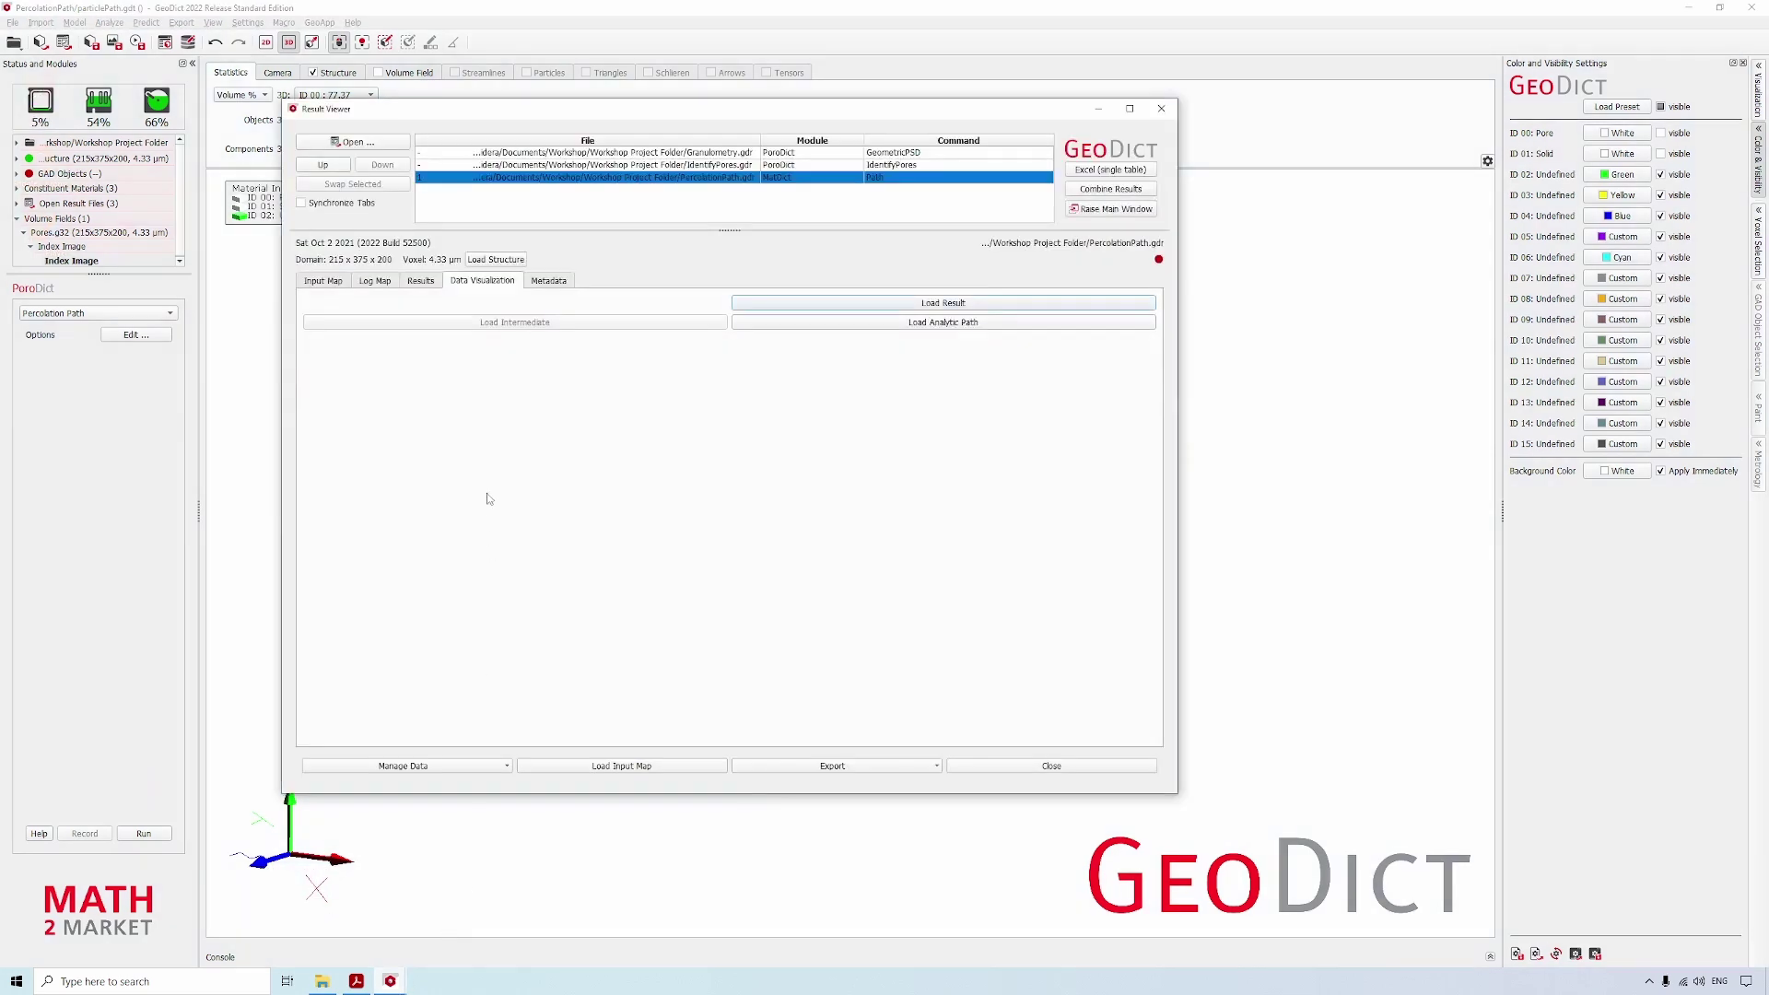
{"action": "left_click", "coordinate": [879, 323]}
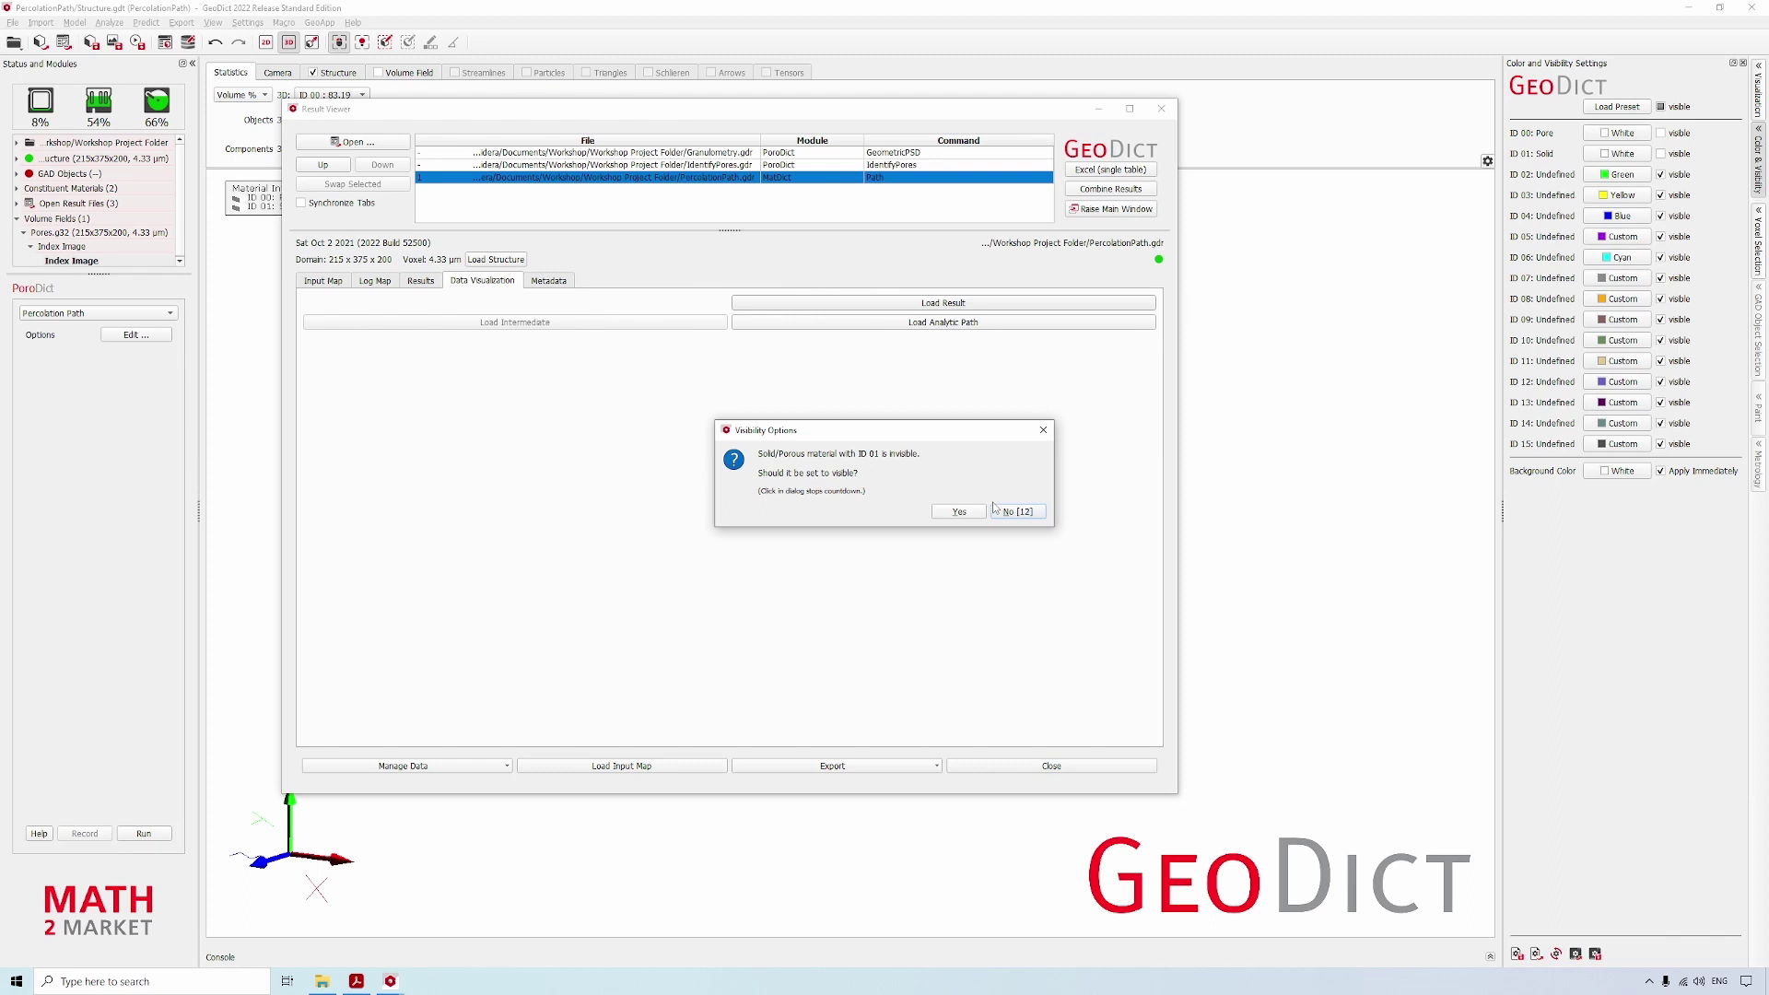
{"action": "left_click", "coordinate": [959, 511]}
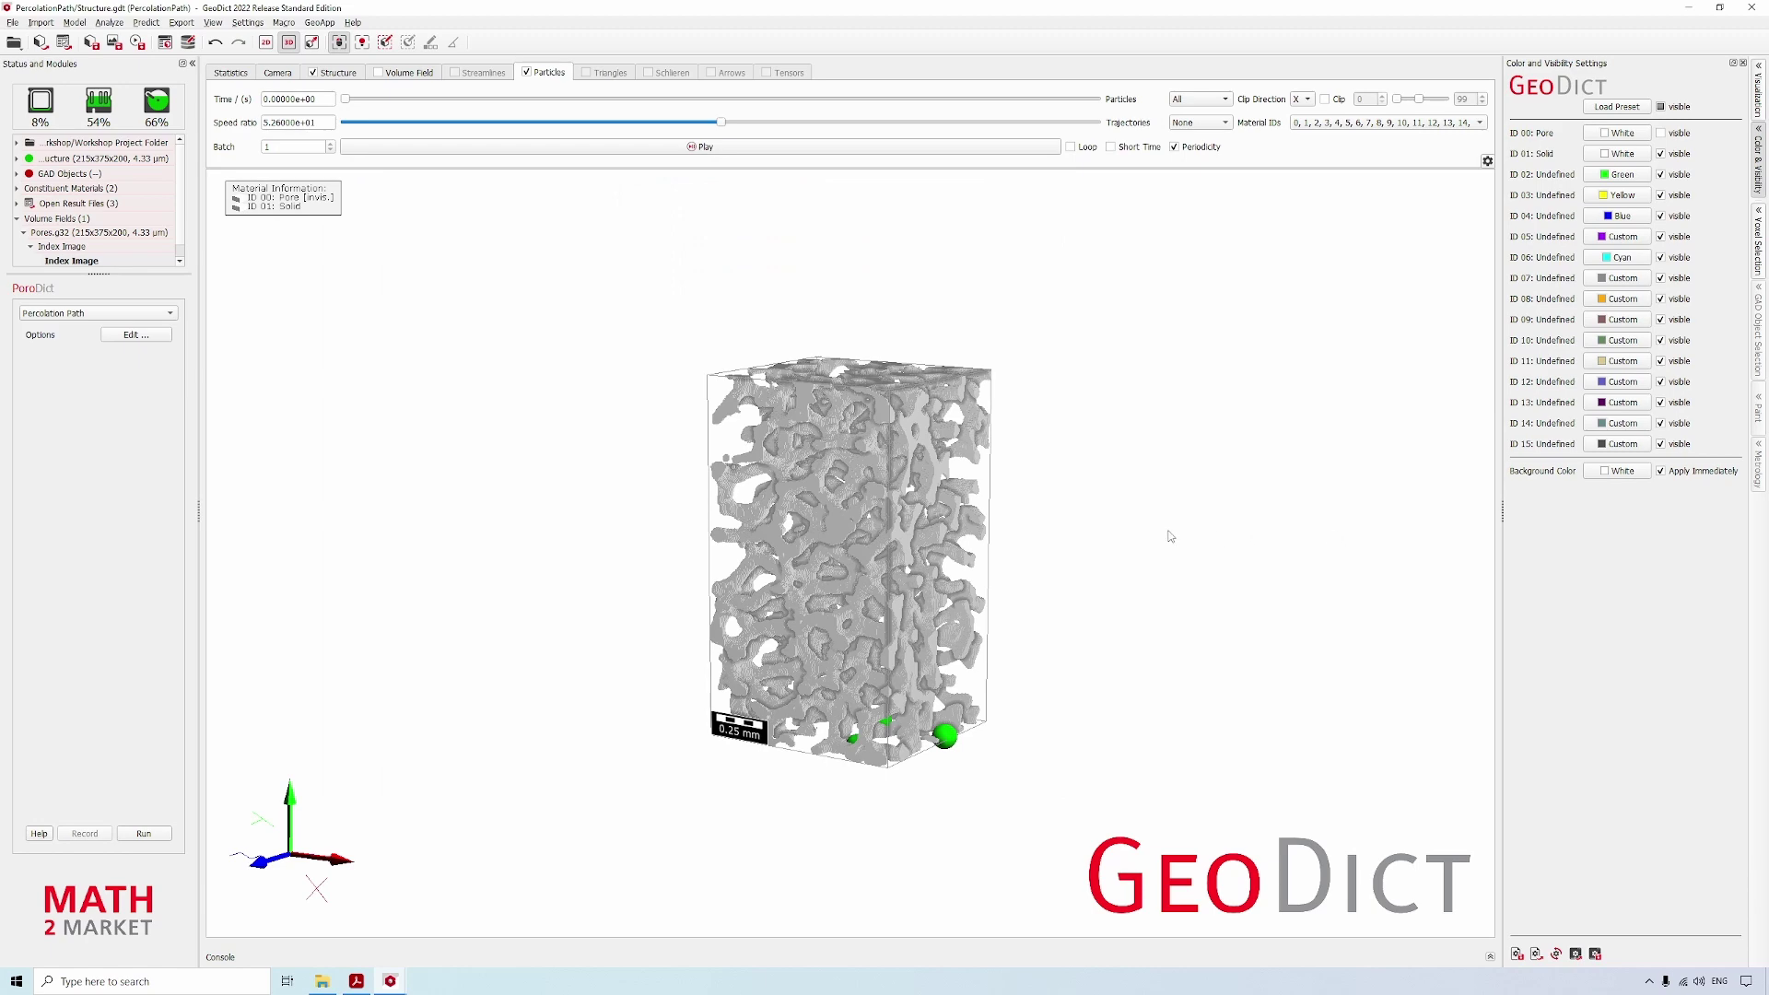
- Play the particle animation and follow the spheres' passage through the structure from several sides
{"action": "left_click_drag", "start_coordinate": [893, 385], "coordinate": [892, 284]}
{"action": "left_click_drag", "start_coordinate": [919, 609], "coordinate": [917, 509]}
{"action": "left_click_drag", "start_coordinate": [1078, 366], "coordinate": [680, 337]}
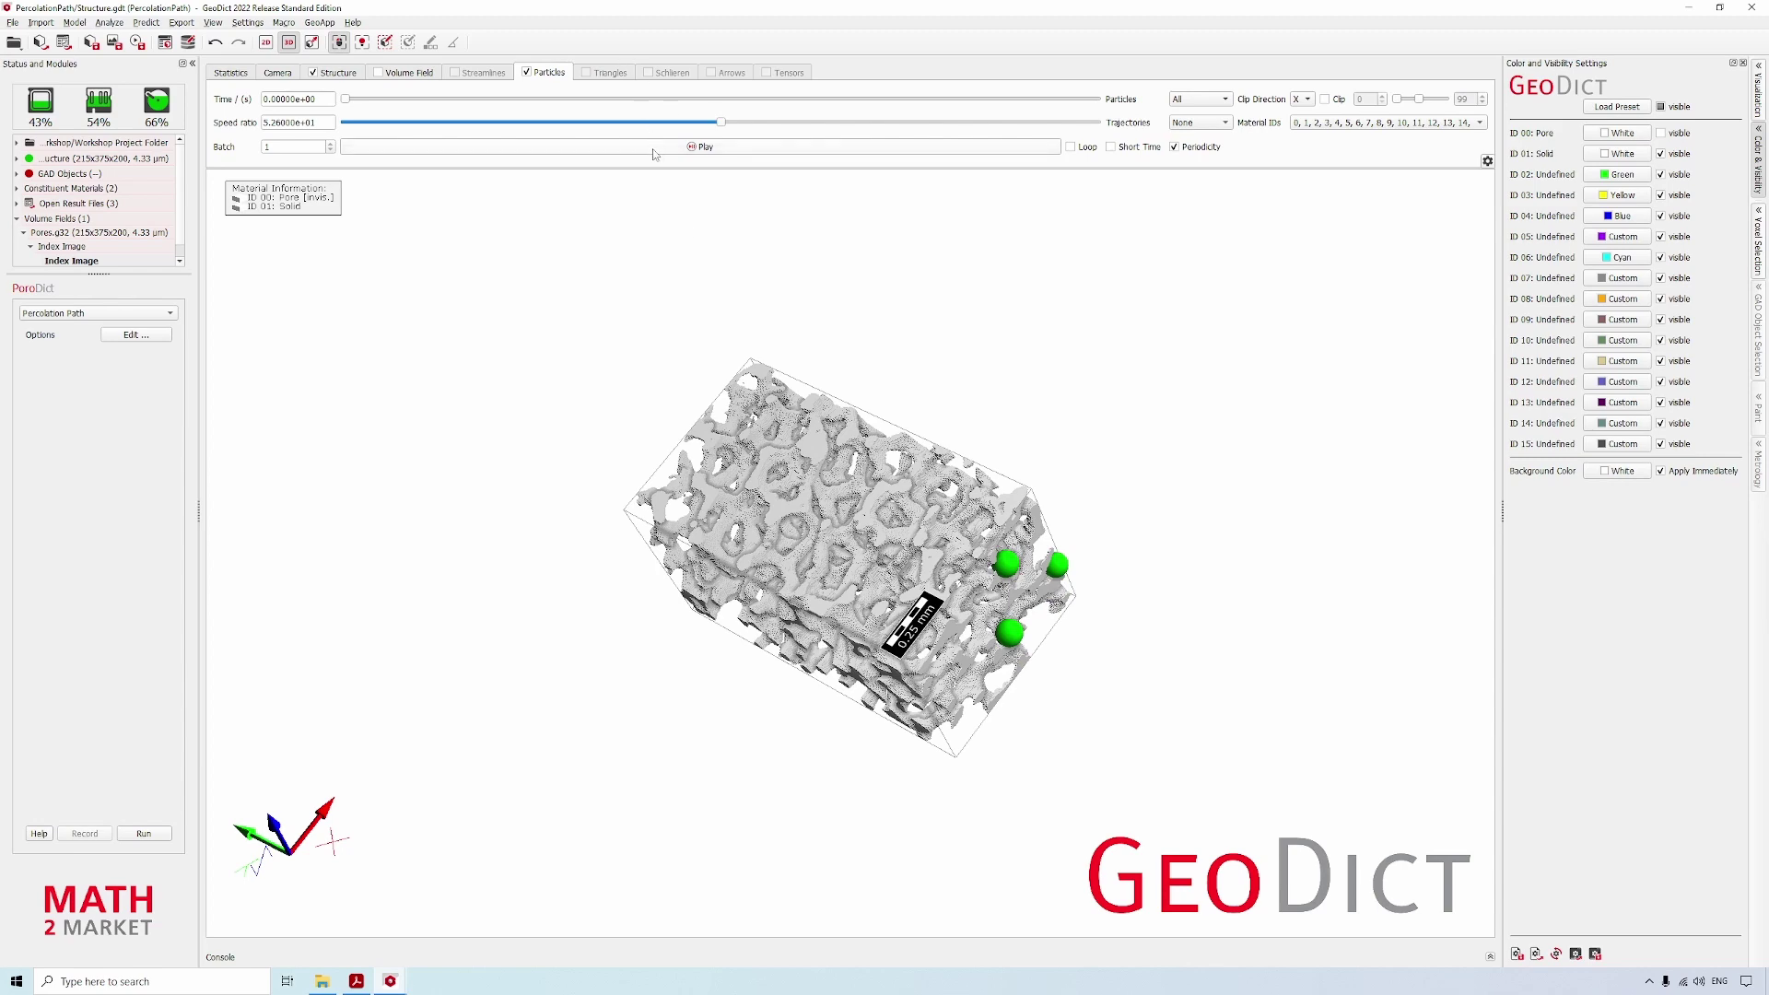
{"action": "left_click_drag", "start_coordinate": [694, 385], "coordinate": [707, 470]}
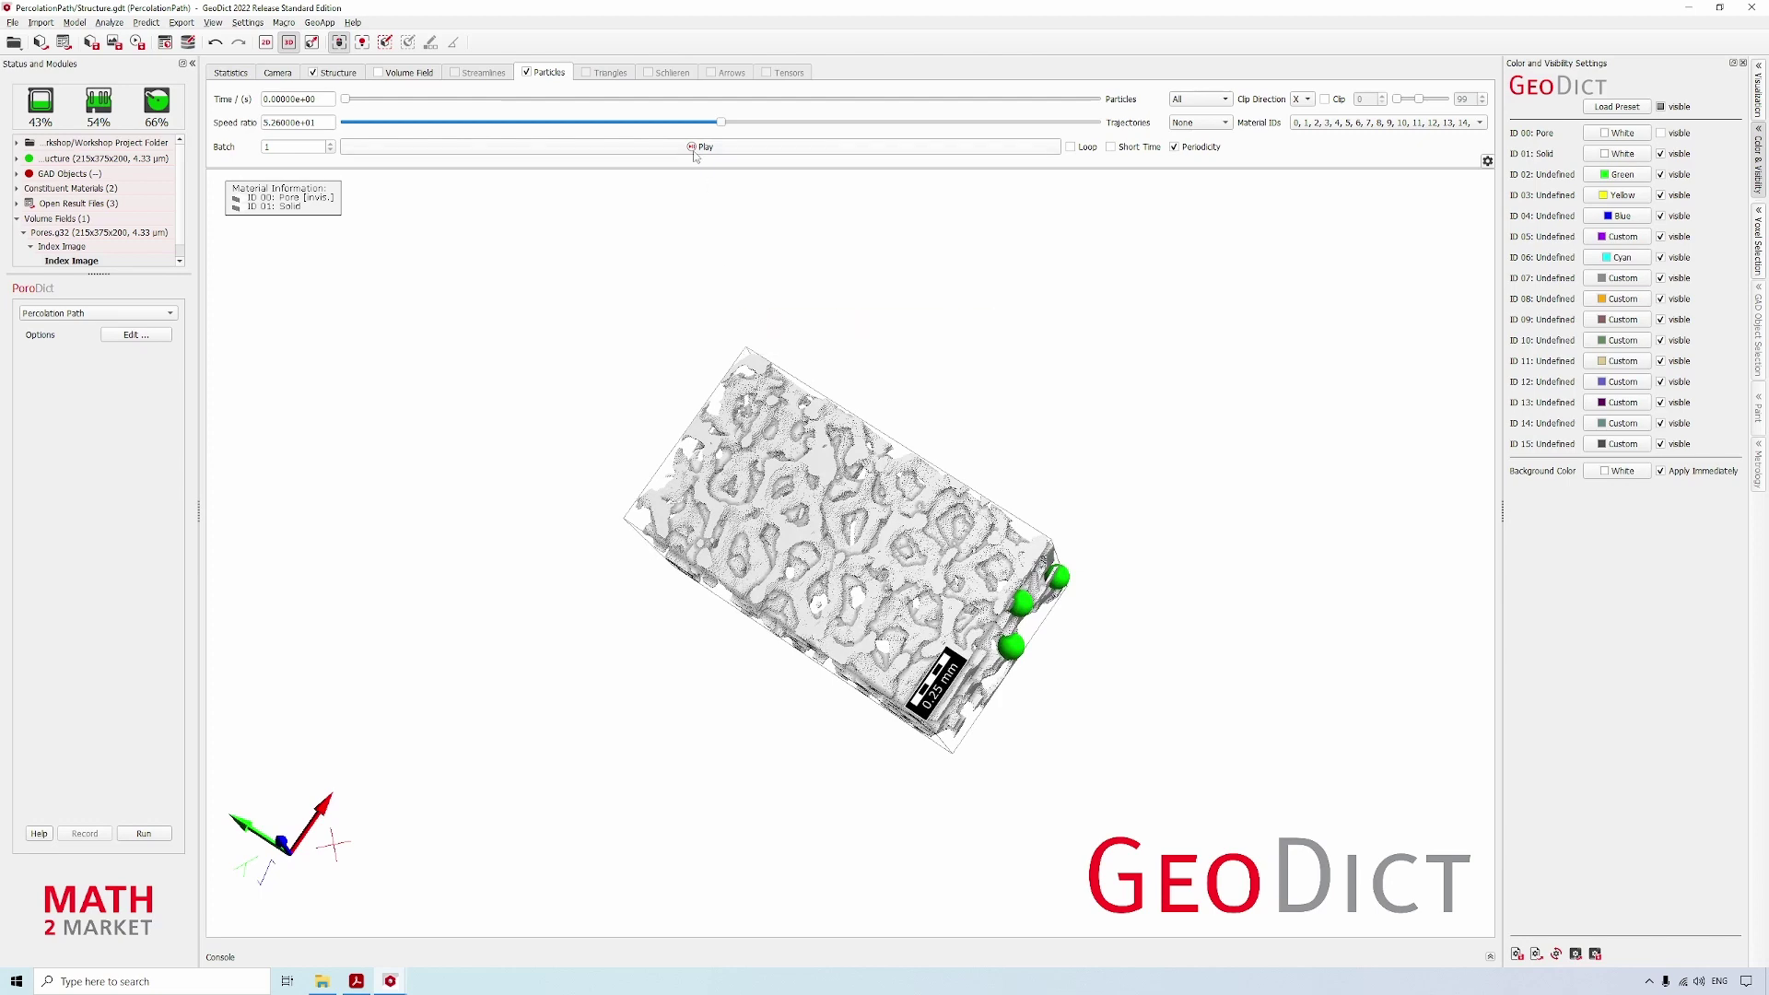
{"action": "left_click", "coordinate": [695, 147]}
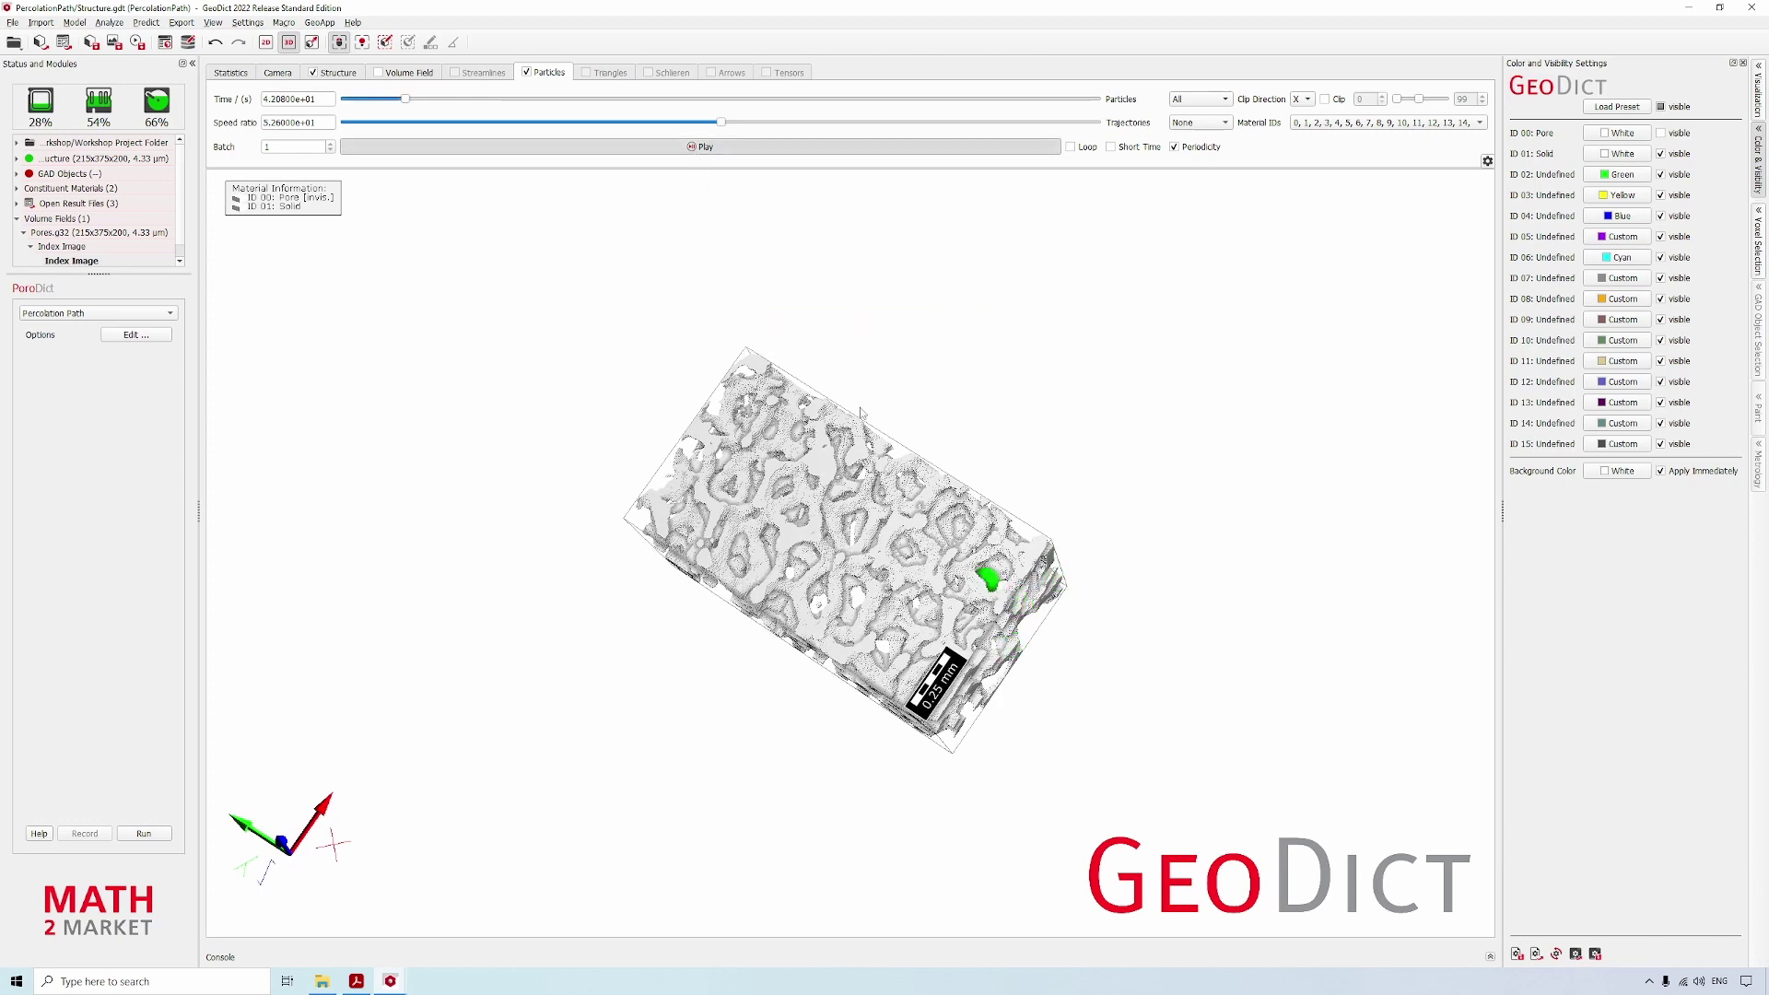
{"action": "mouse_move", "coordinate": [829, 608]}
{"action": "left_mouse_down"}
{"action": "mouse_move", "coordinate": [884, 652]}
{"action": "mouse_move", "coordinate": [967, 664]}
{"action": "left_mouse_up"}
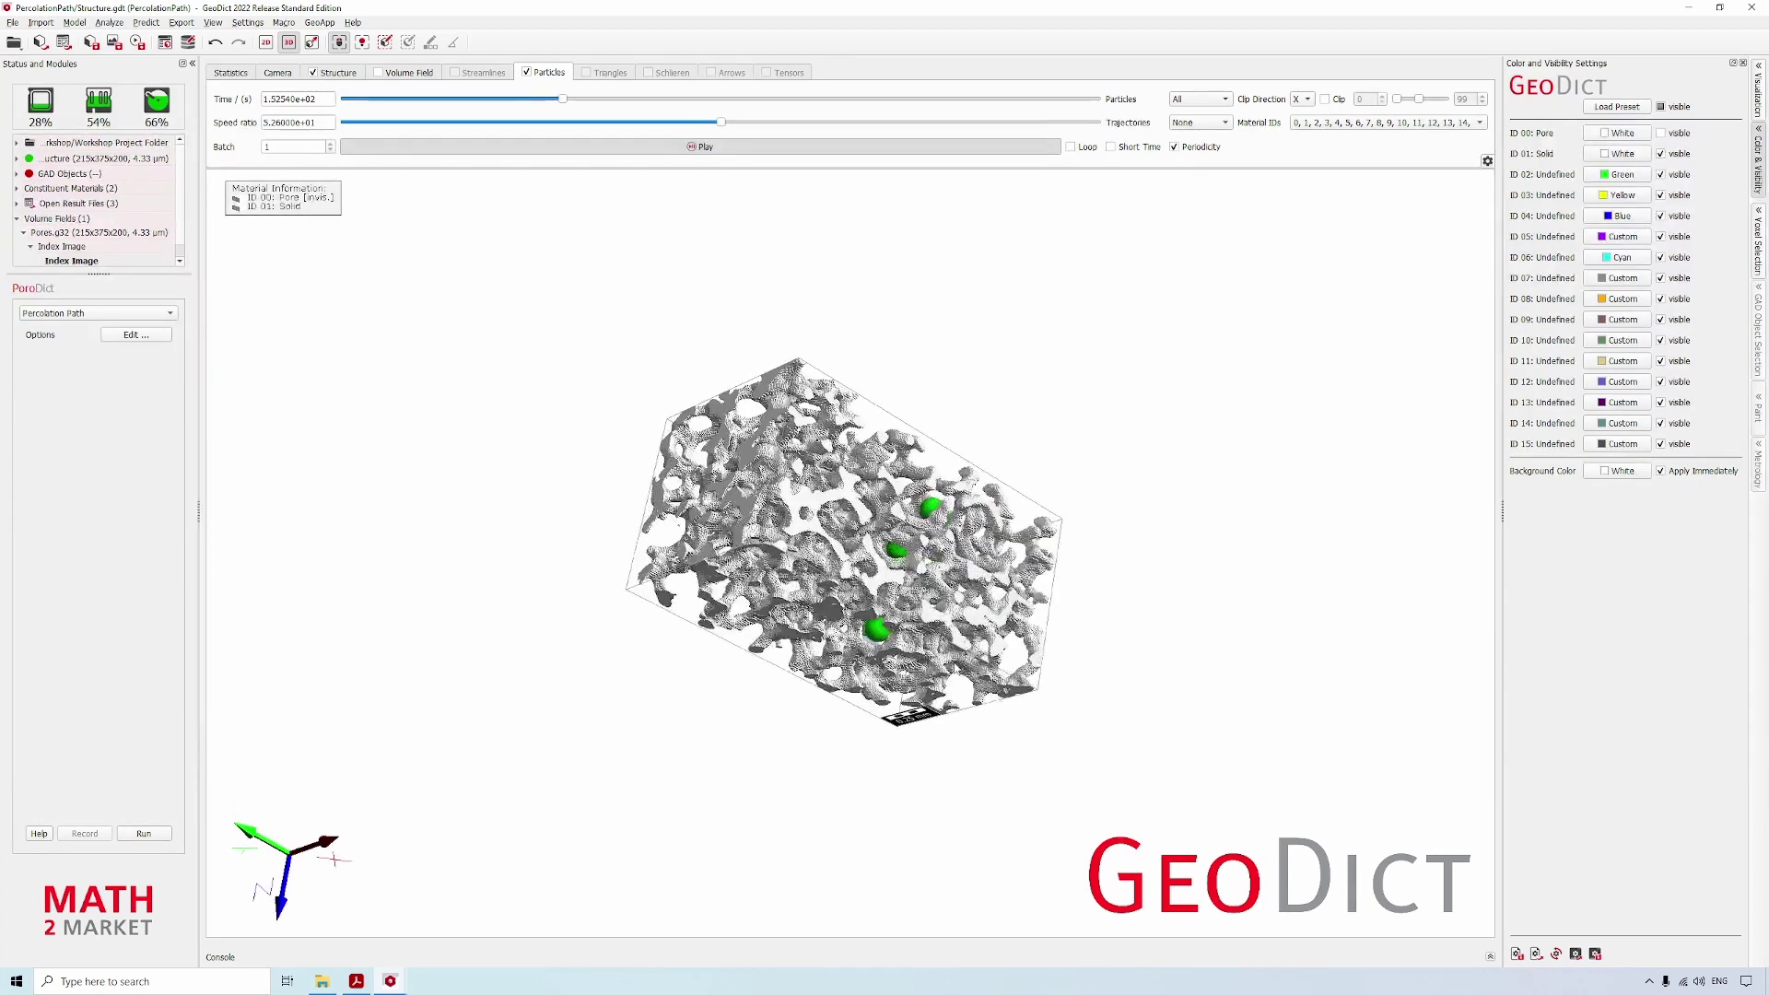
{"action": "left_click_drag", "start_coordinate": [1171, 688], "coordinate": [1028, 496]}
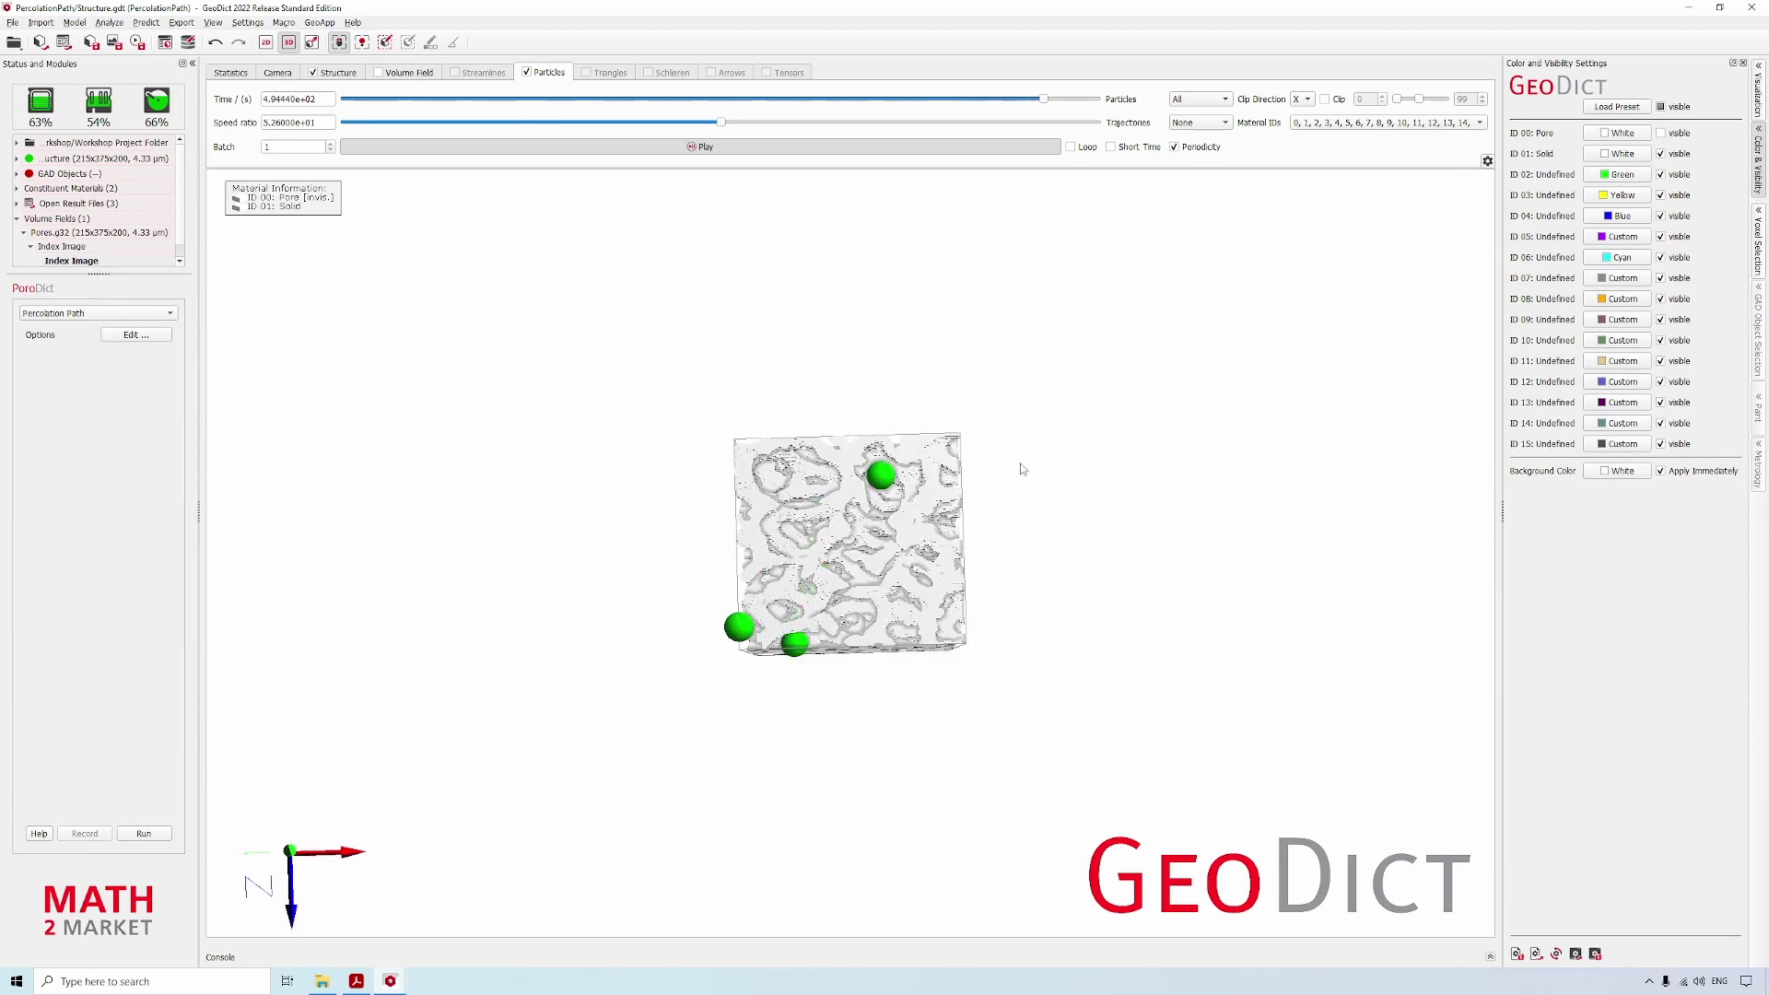
{"action": "mouse_move", "coordinate": [891, 617]}
{"action": "left_click_drag", "start_coordinate": [891, 618], "coordinate": [908, 239]}
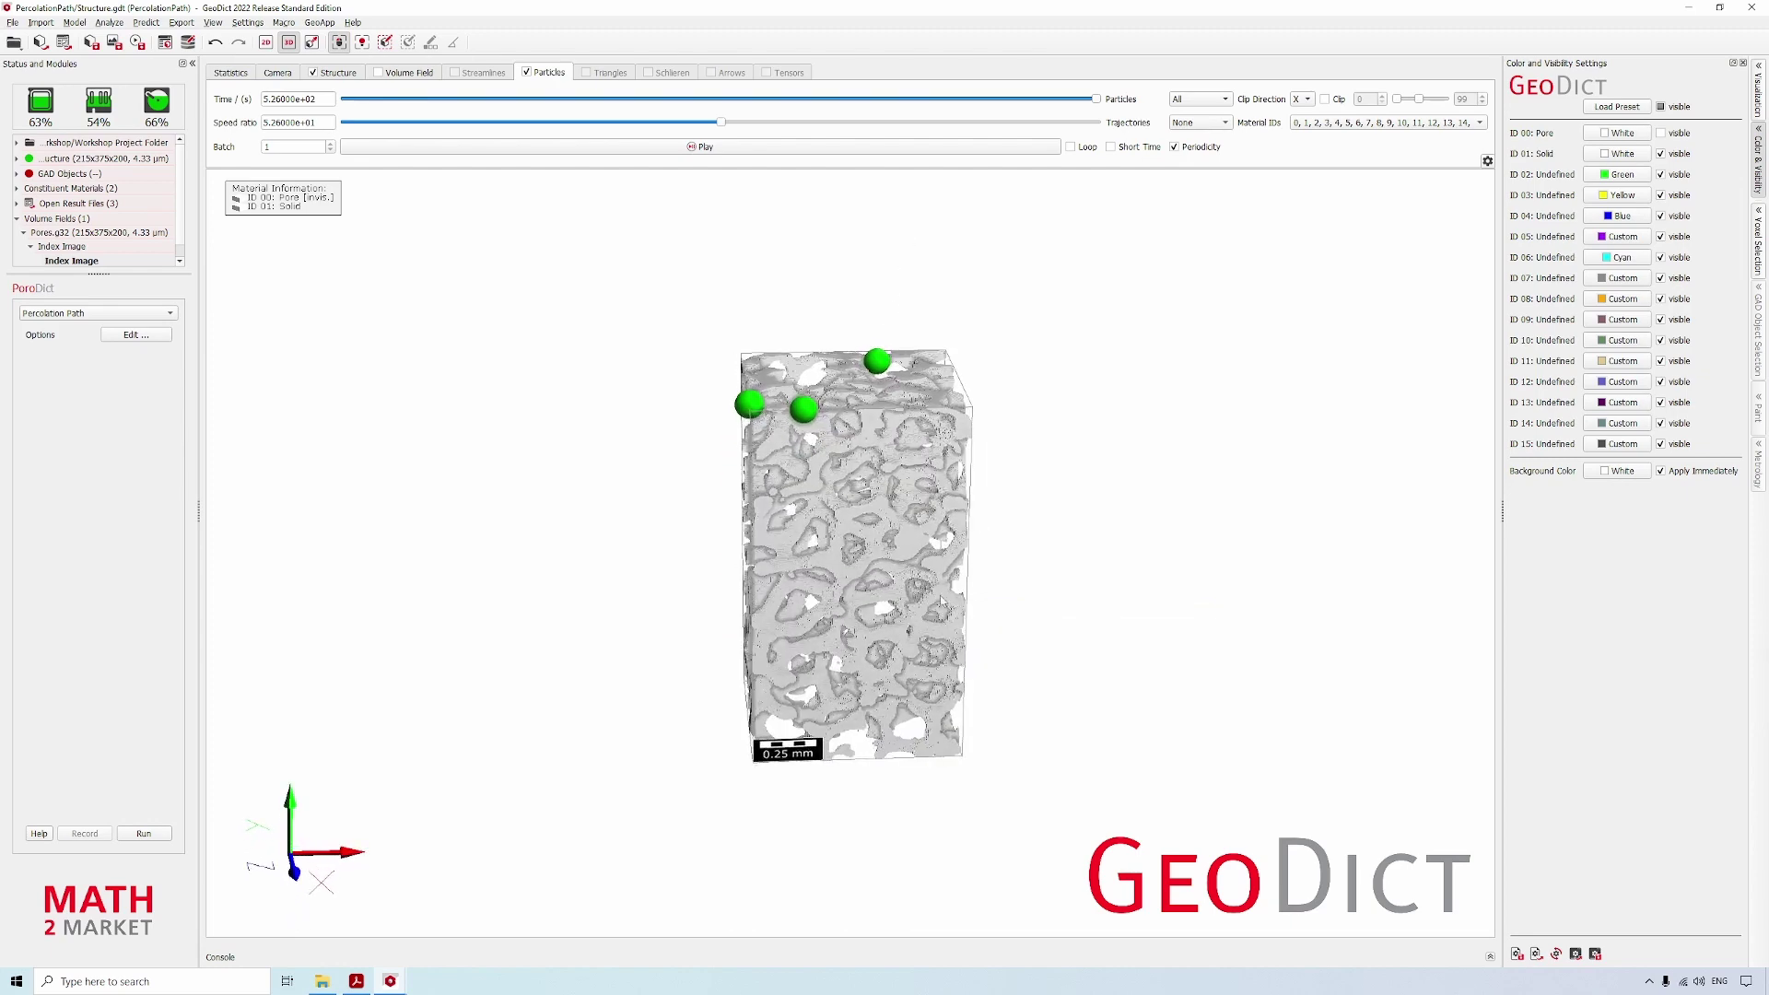
{"action": "left_click_drag", "start_coordinate": [1013, 622], "coordinate": [821, 493]}
{"action": "mouse_move", "coordinate": [821, 493]}
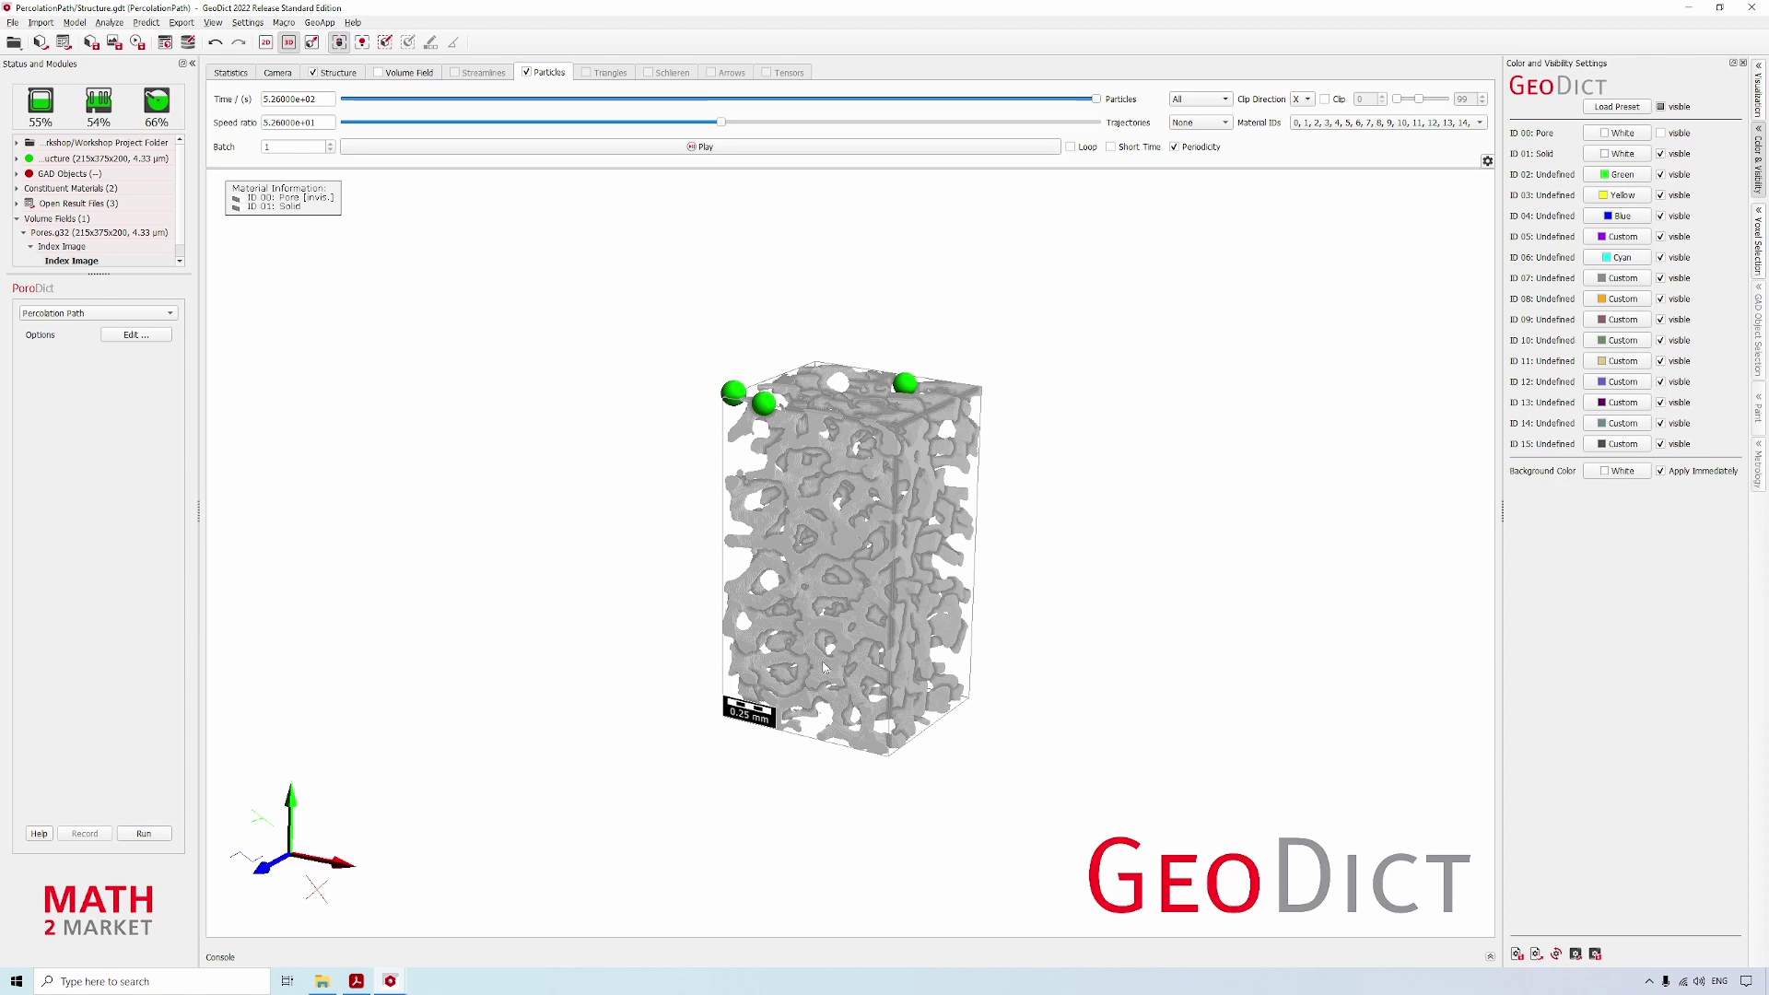
- Open the video creation options and browse the 3D presets, including Follow Particle and Particle Animation
{"action": "mouse_move", "coordinate": [861, 687]}
{"action": "left_click", "coordinate": [139, 43]}
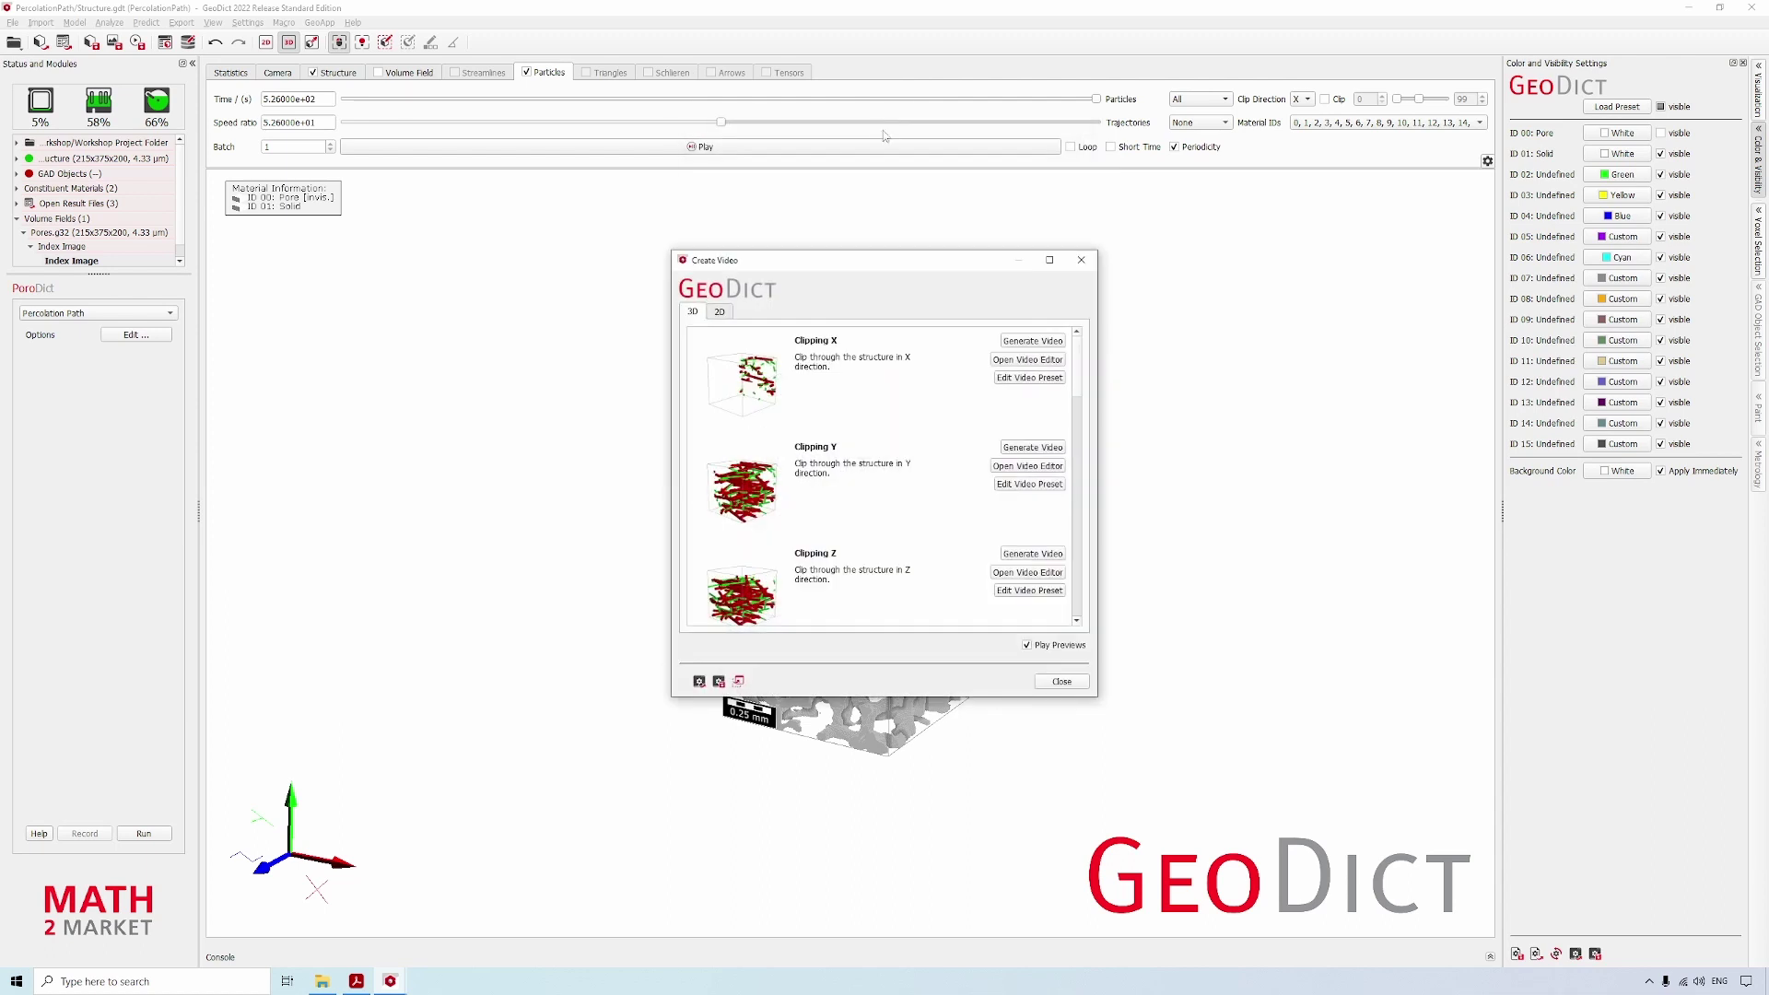
{"action": "left_click_drag", "start_coordinate": [903, 251], "coordinate": [903, 99]}
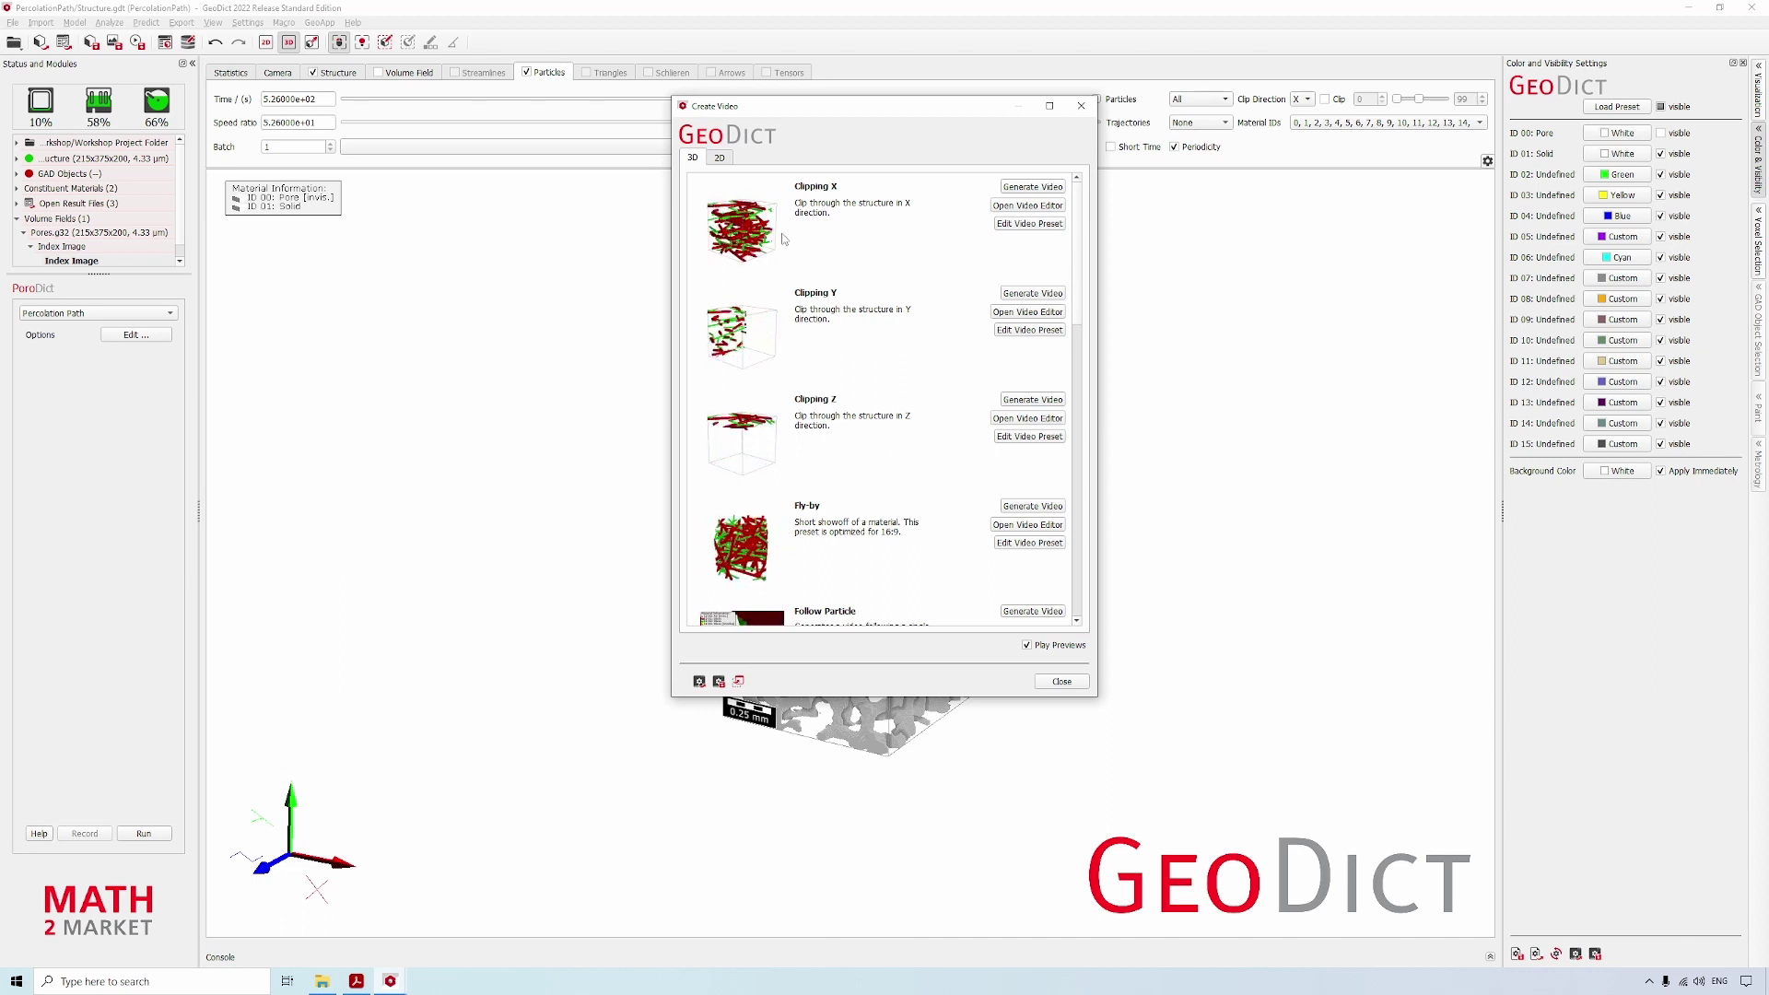
{"action": "scroll", "coordinate": [783, 239], "scroll_direction": "down", "scroll_amount": 10}
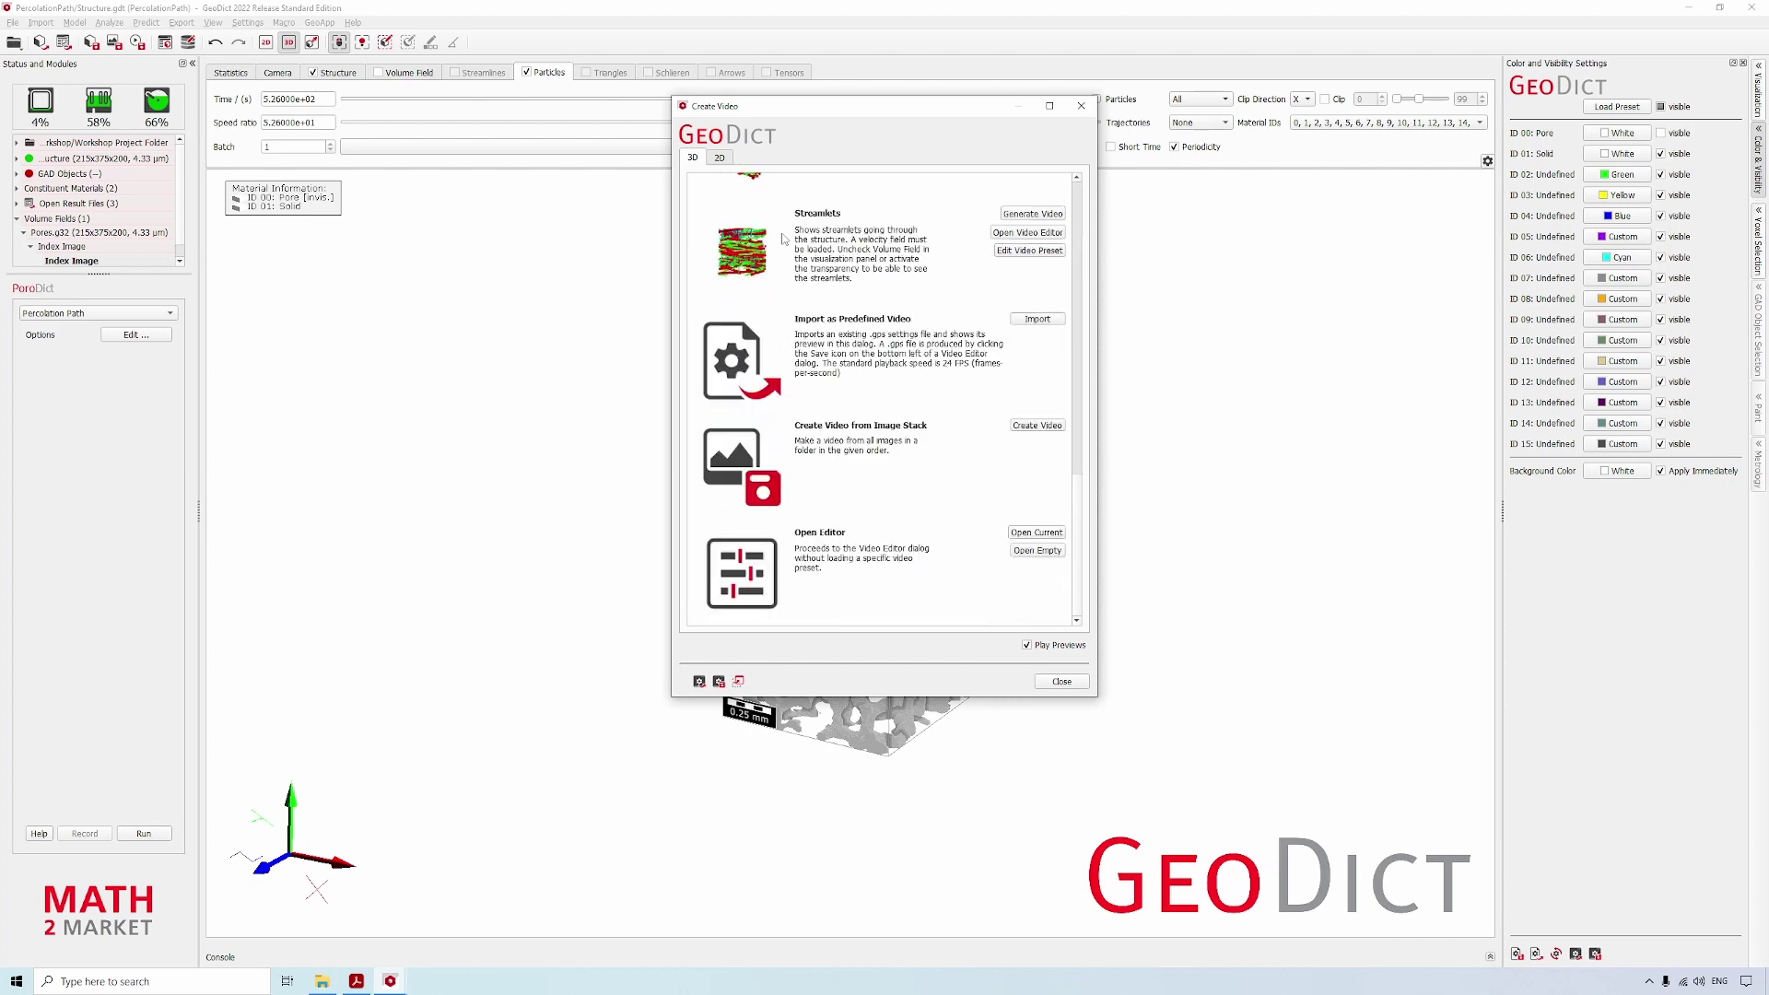
{"action": "scroll", "coordinate": [783, 240], "scroll_direction": "up", "scroll_amount": 5}
{"action": "scroll", "coordinate": [783, 240], "scroll_direction": "up", "scroll_amount": 3}
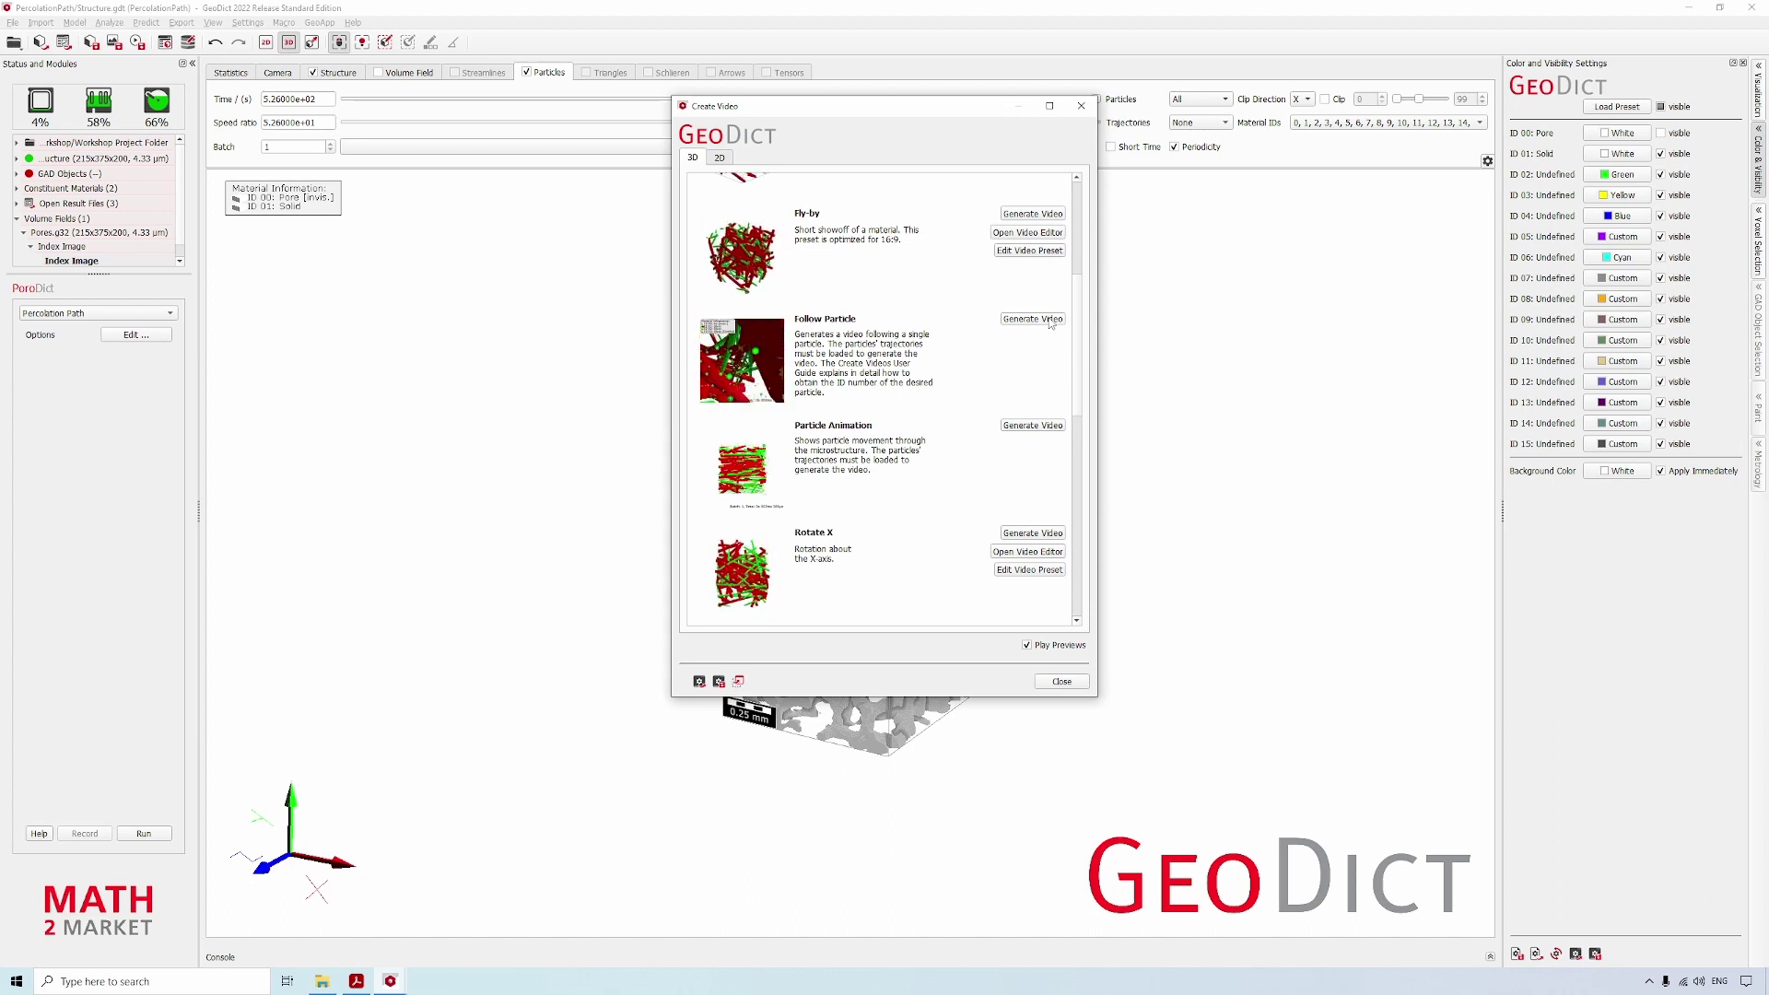
- Close the video creation options and open the settings of the Open and Closed Porosity analysis
{"action": "left_click", "coordinate": [1061, 683]}
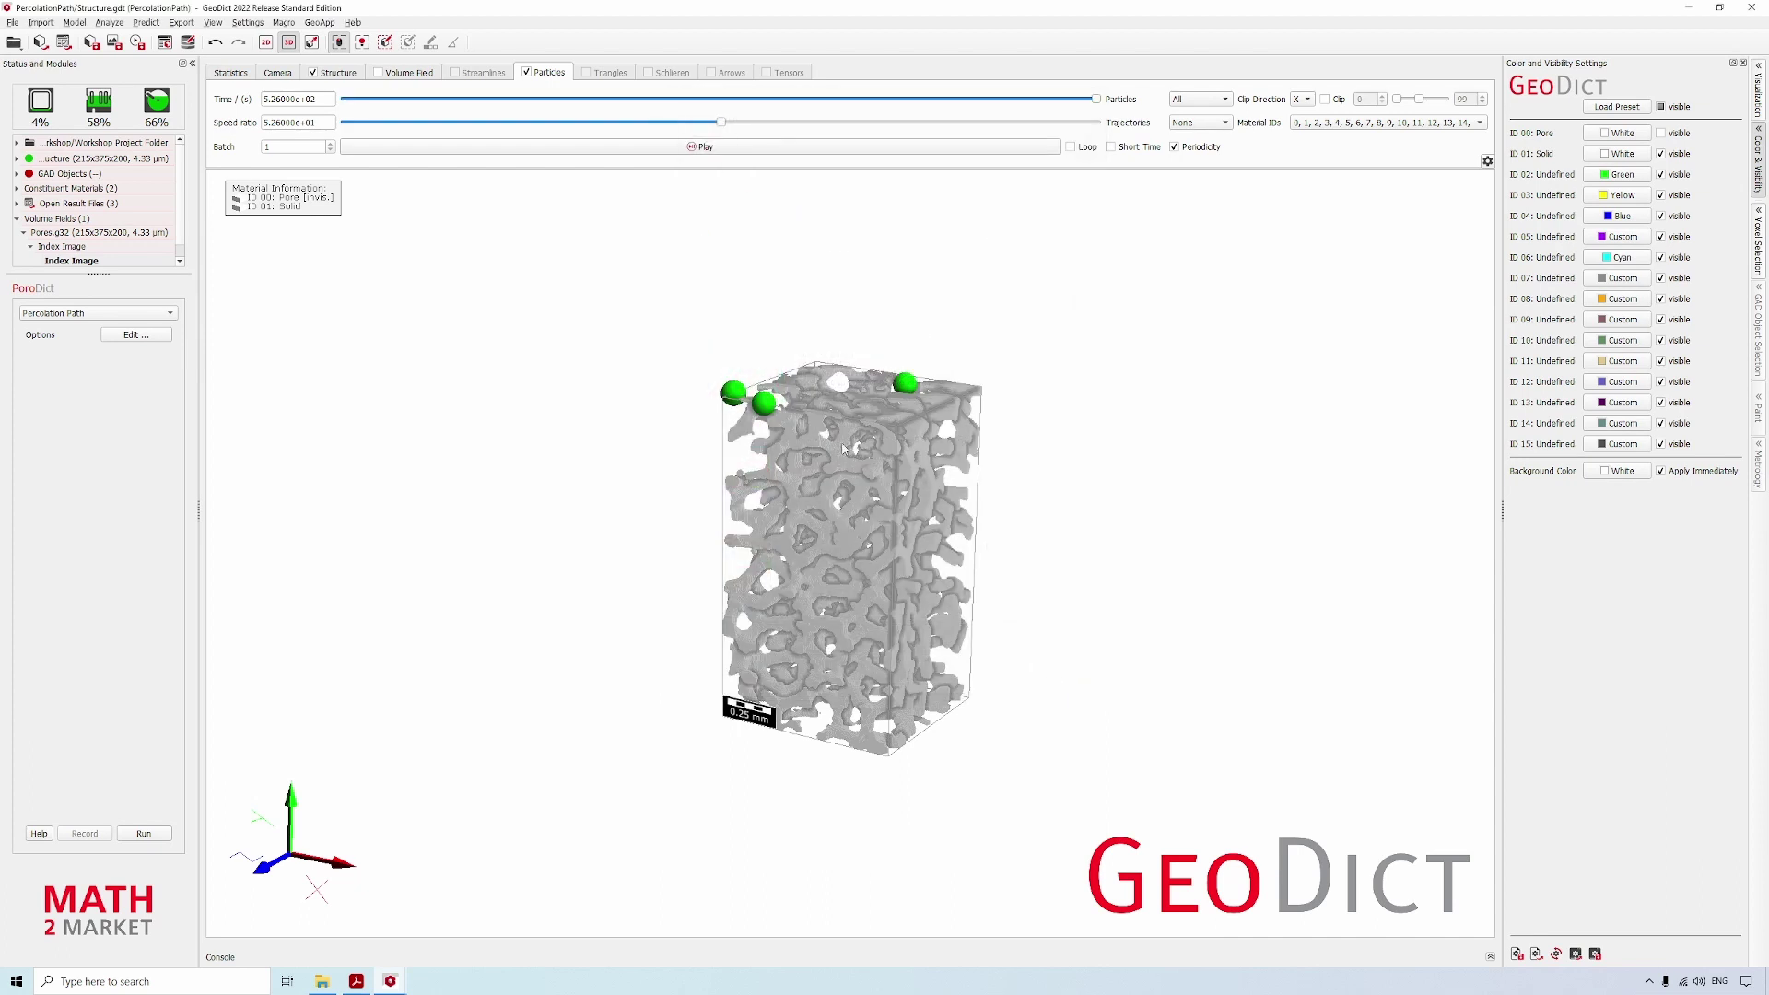
{"action": "mouse_move", "coordinate": [843, 484]}
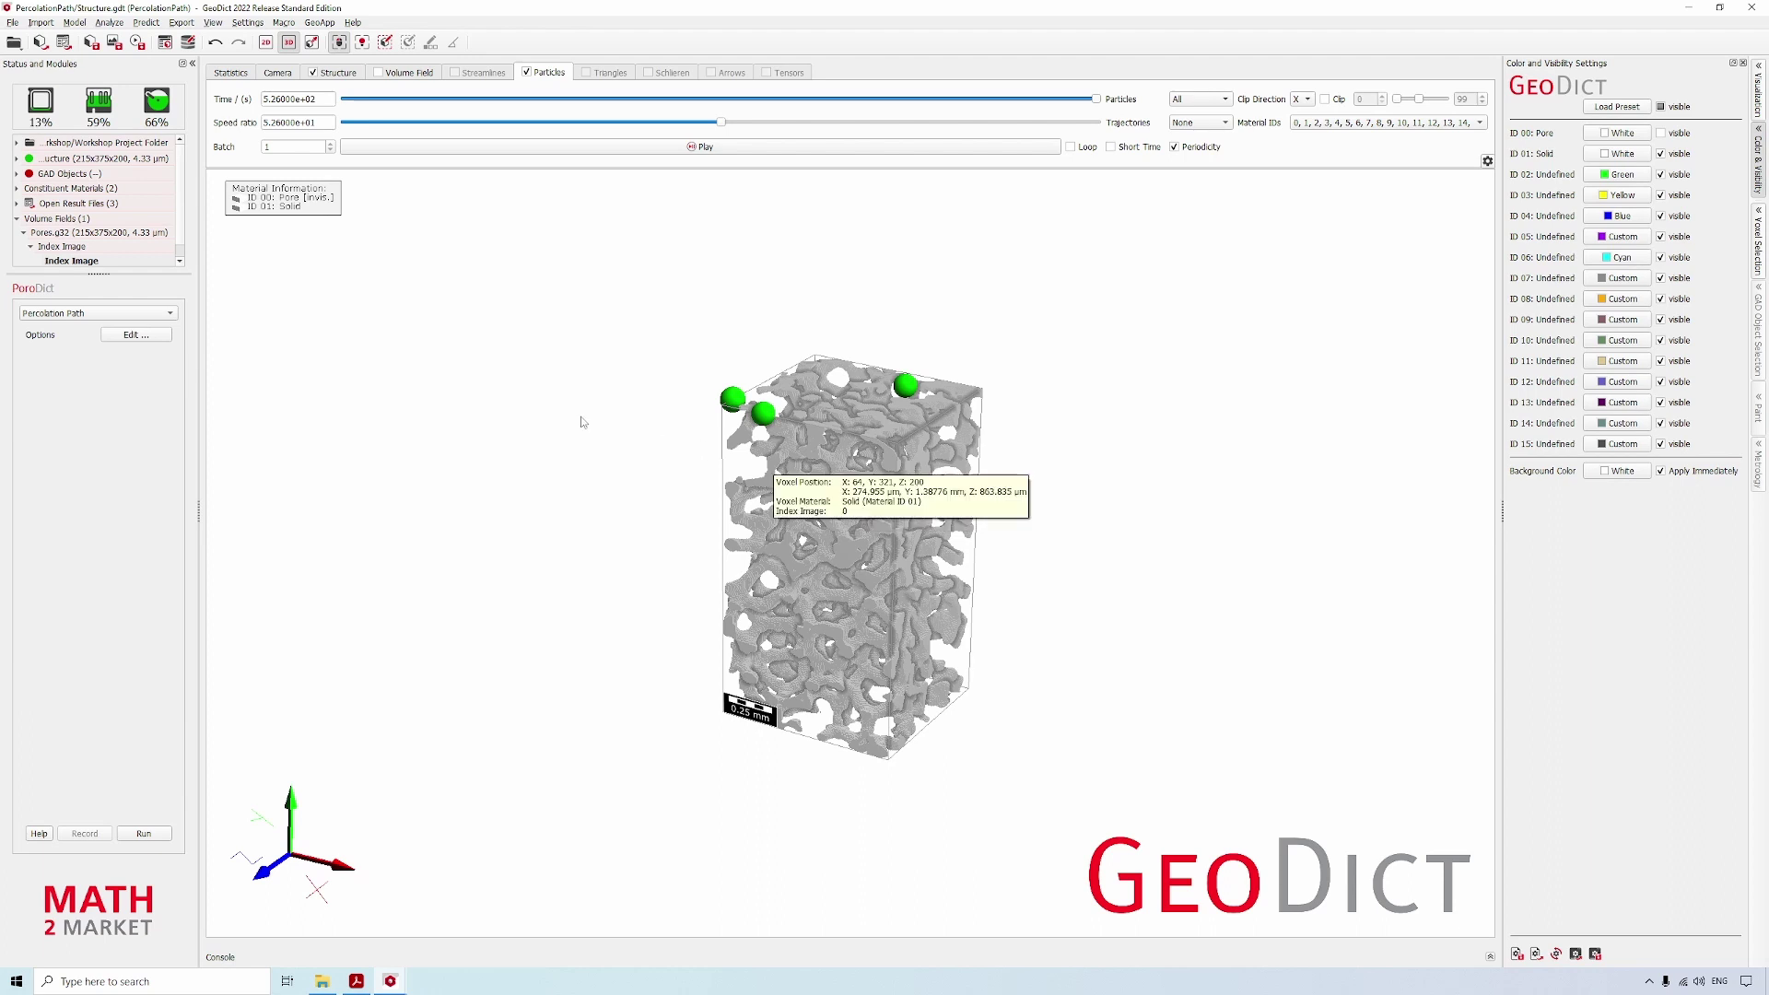
{"action": "left_click", "coordinate": [100, 314]}
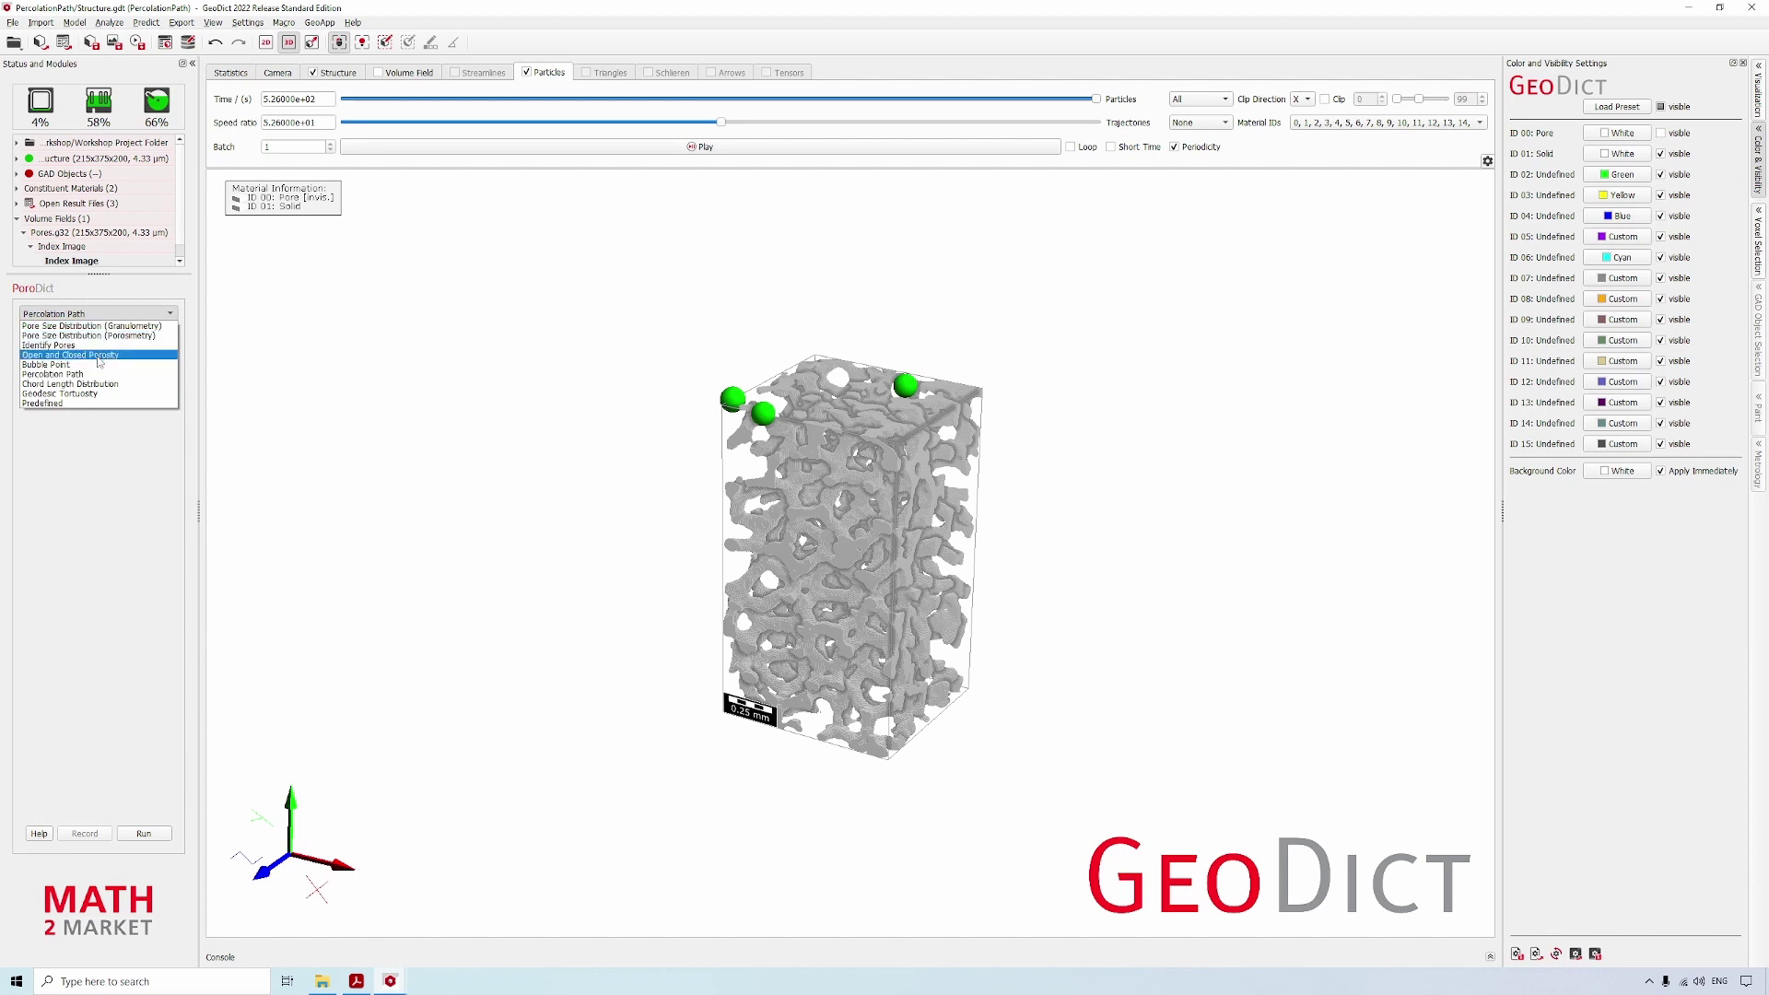
{"action": "left_click", "coordinate": [98, 356]}
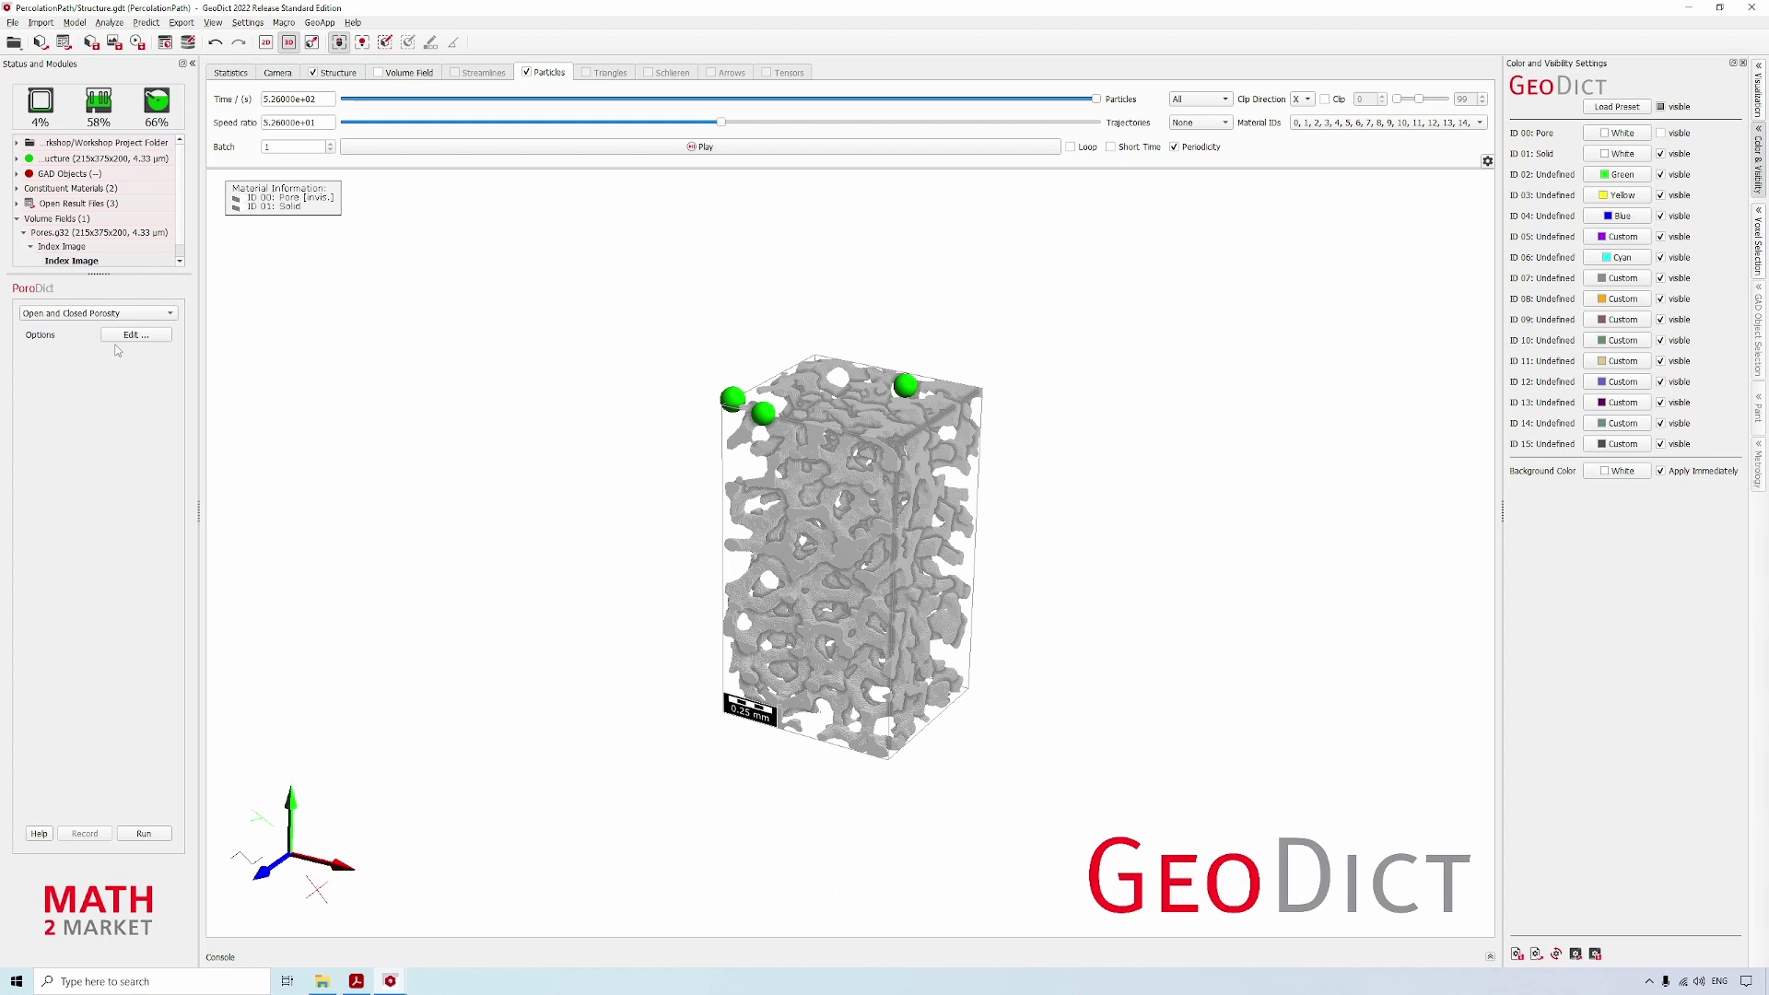
{"action": "left_click", "coordinate": [128, 338]}
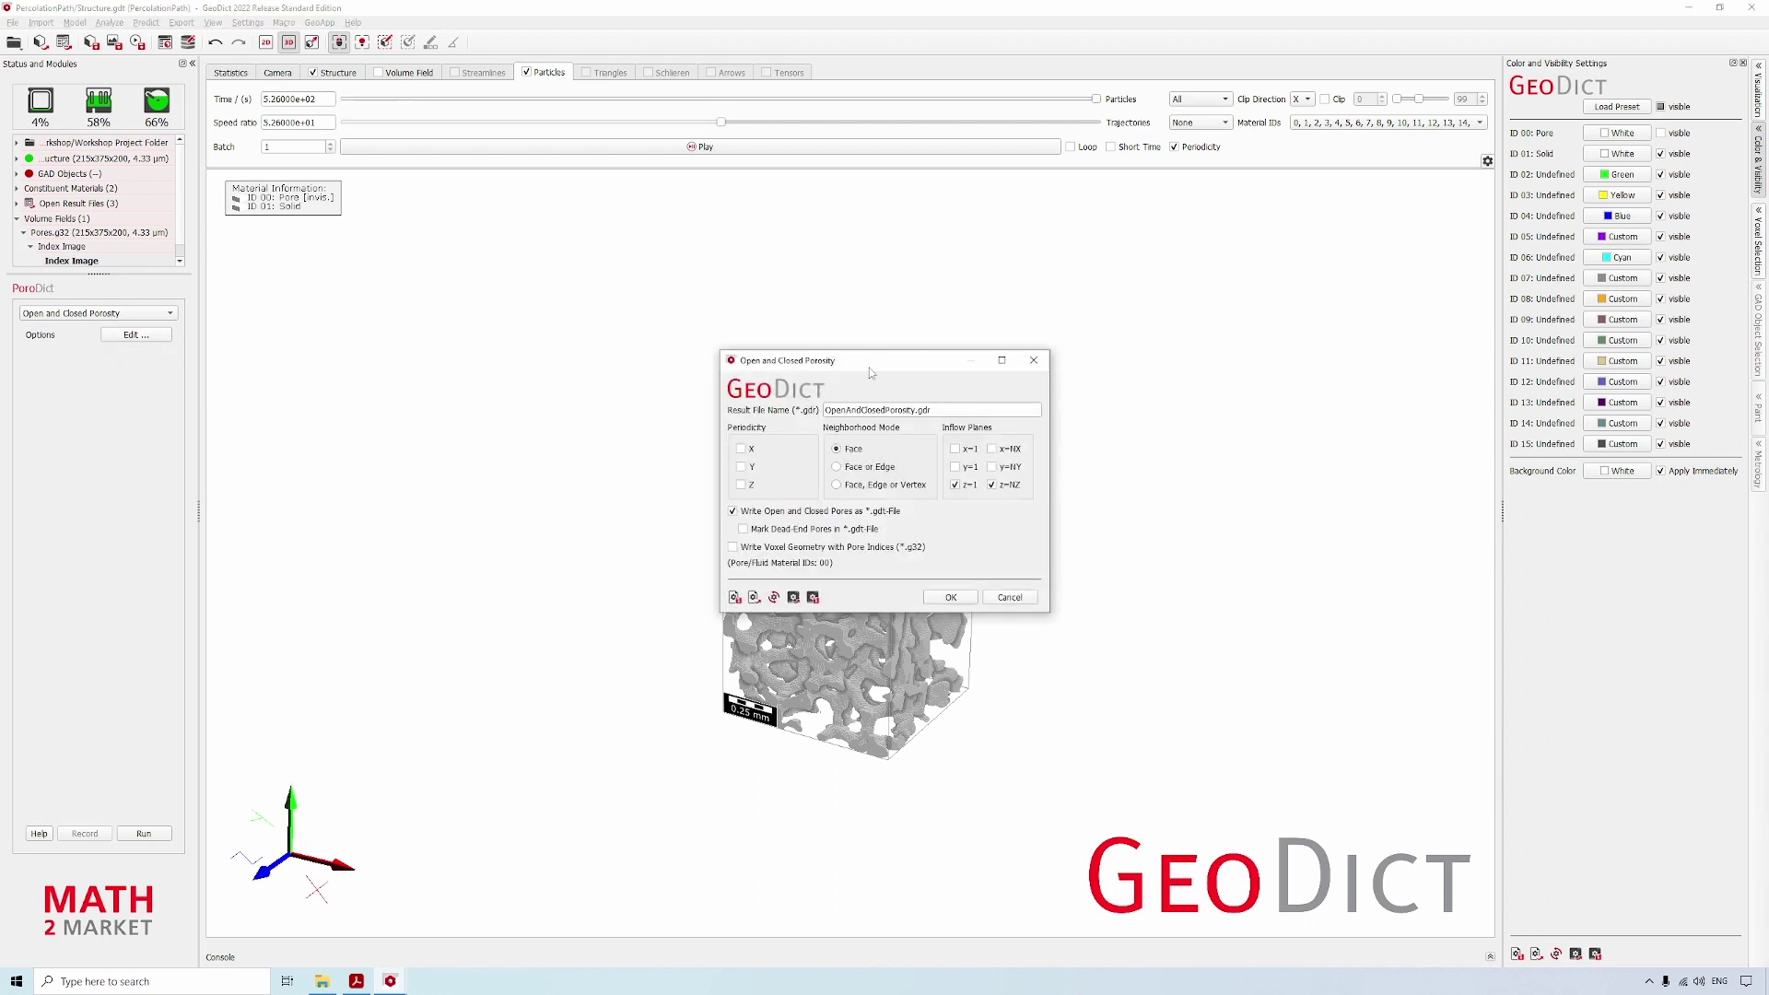
{"action": "left_click_drag", "start_coordinate": [871, 373], "coordinate": [502, 386]}
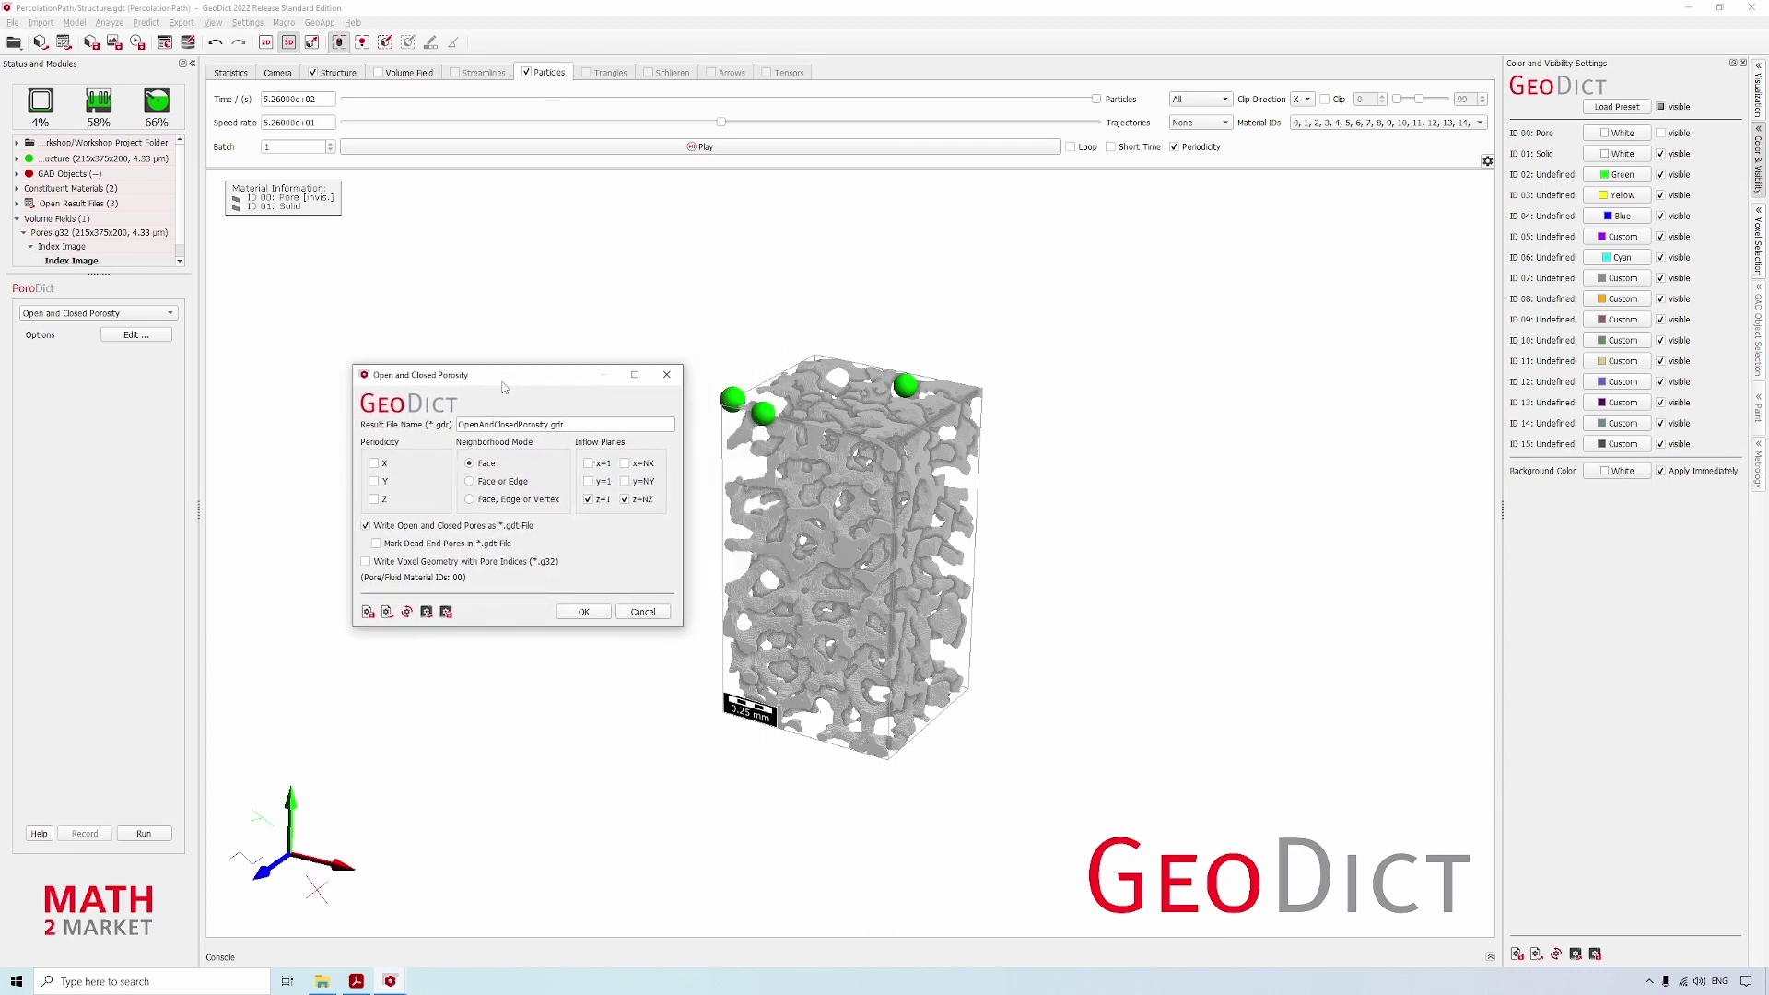
- Enable the inflow planes x=1, y=1, x=NX and y=NY as well and run the Open and Closed Porosity analysis
{"action": "left_click", "coordinate": [588, 463]}
{"action": "left_click", "coordinate": [587, 481]}
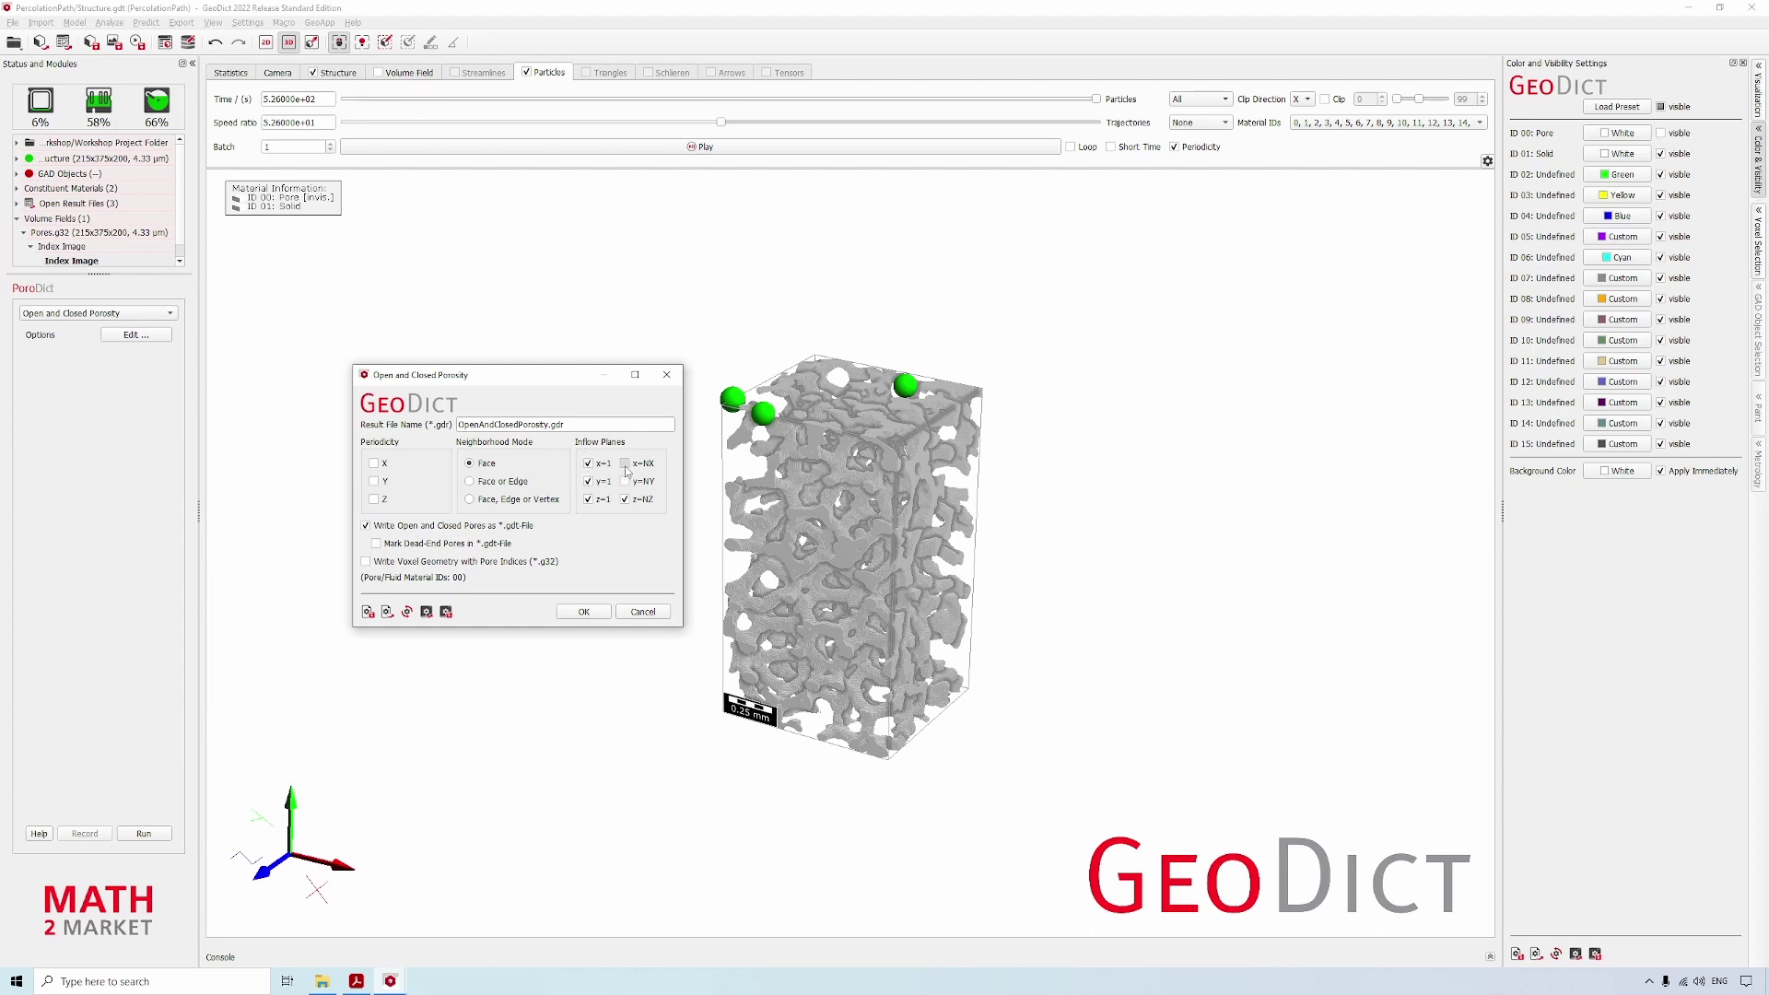
{"action": "left_click", "coordinate": [625, 463]}
{"action": "left_click", "coordinate": [625, 481]}
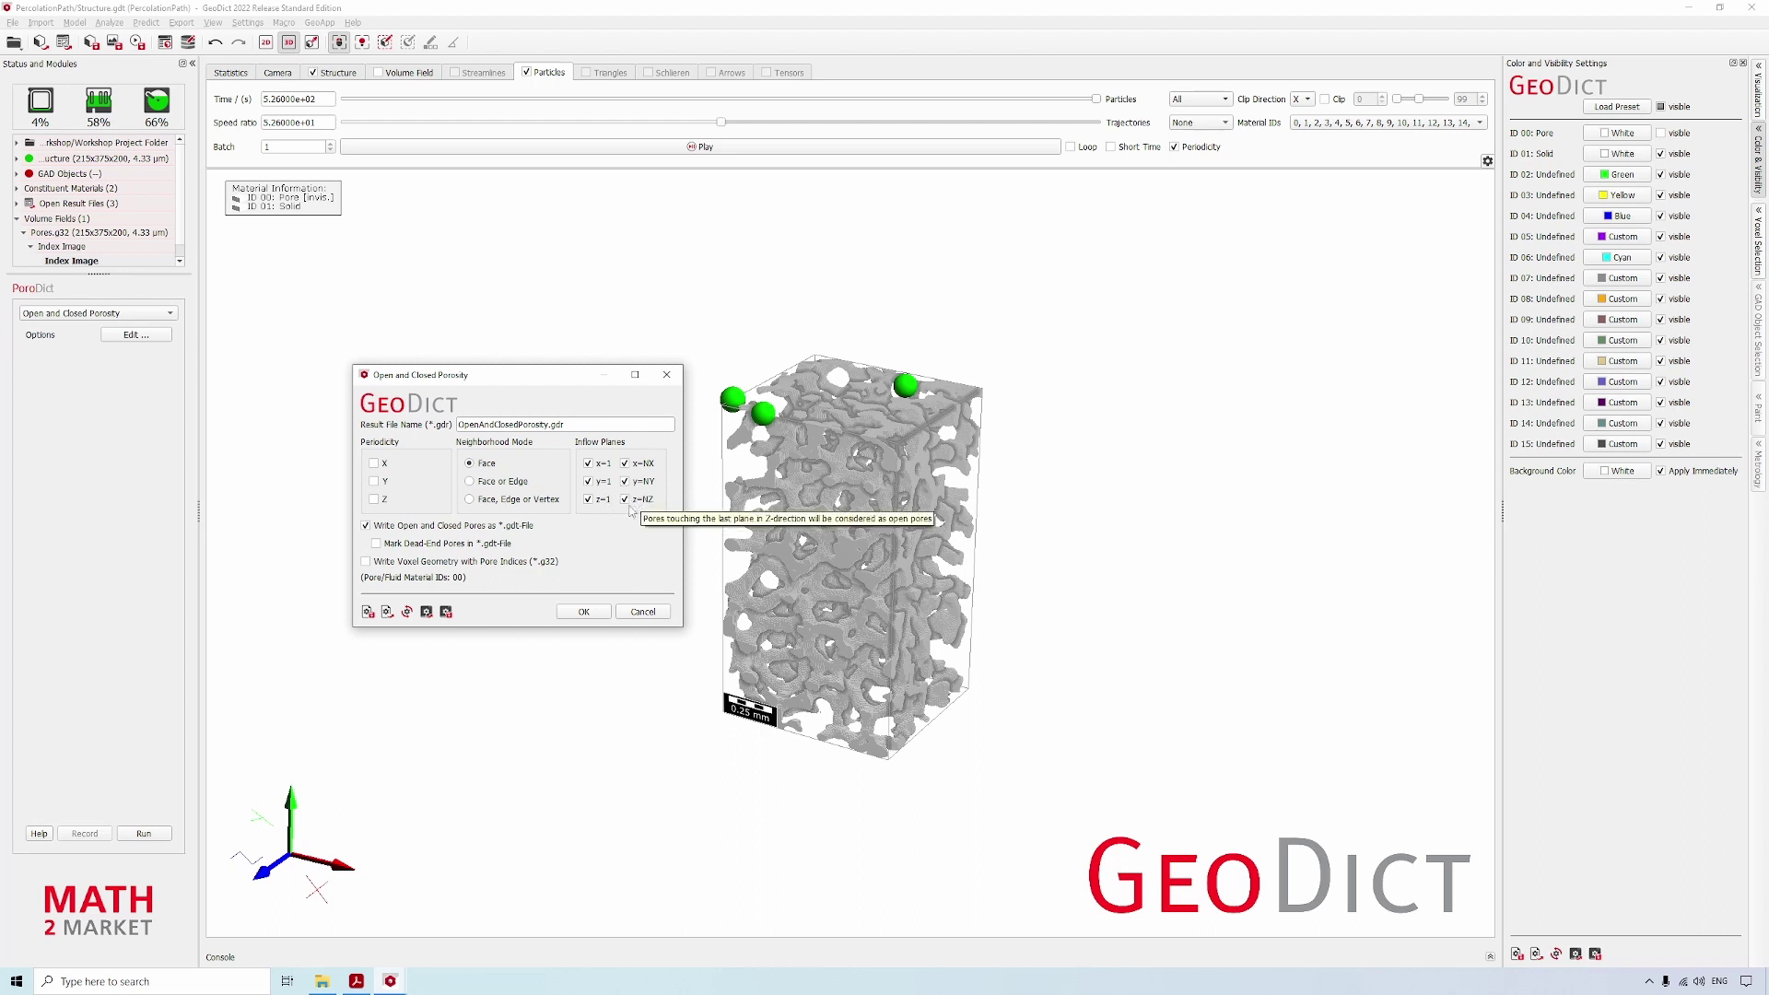
{"action": "left_click", "coordinate": [583, 612]}
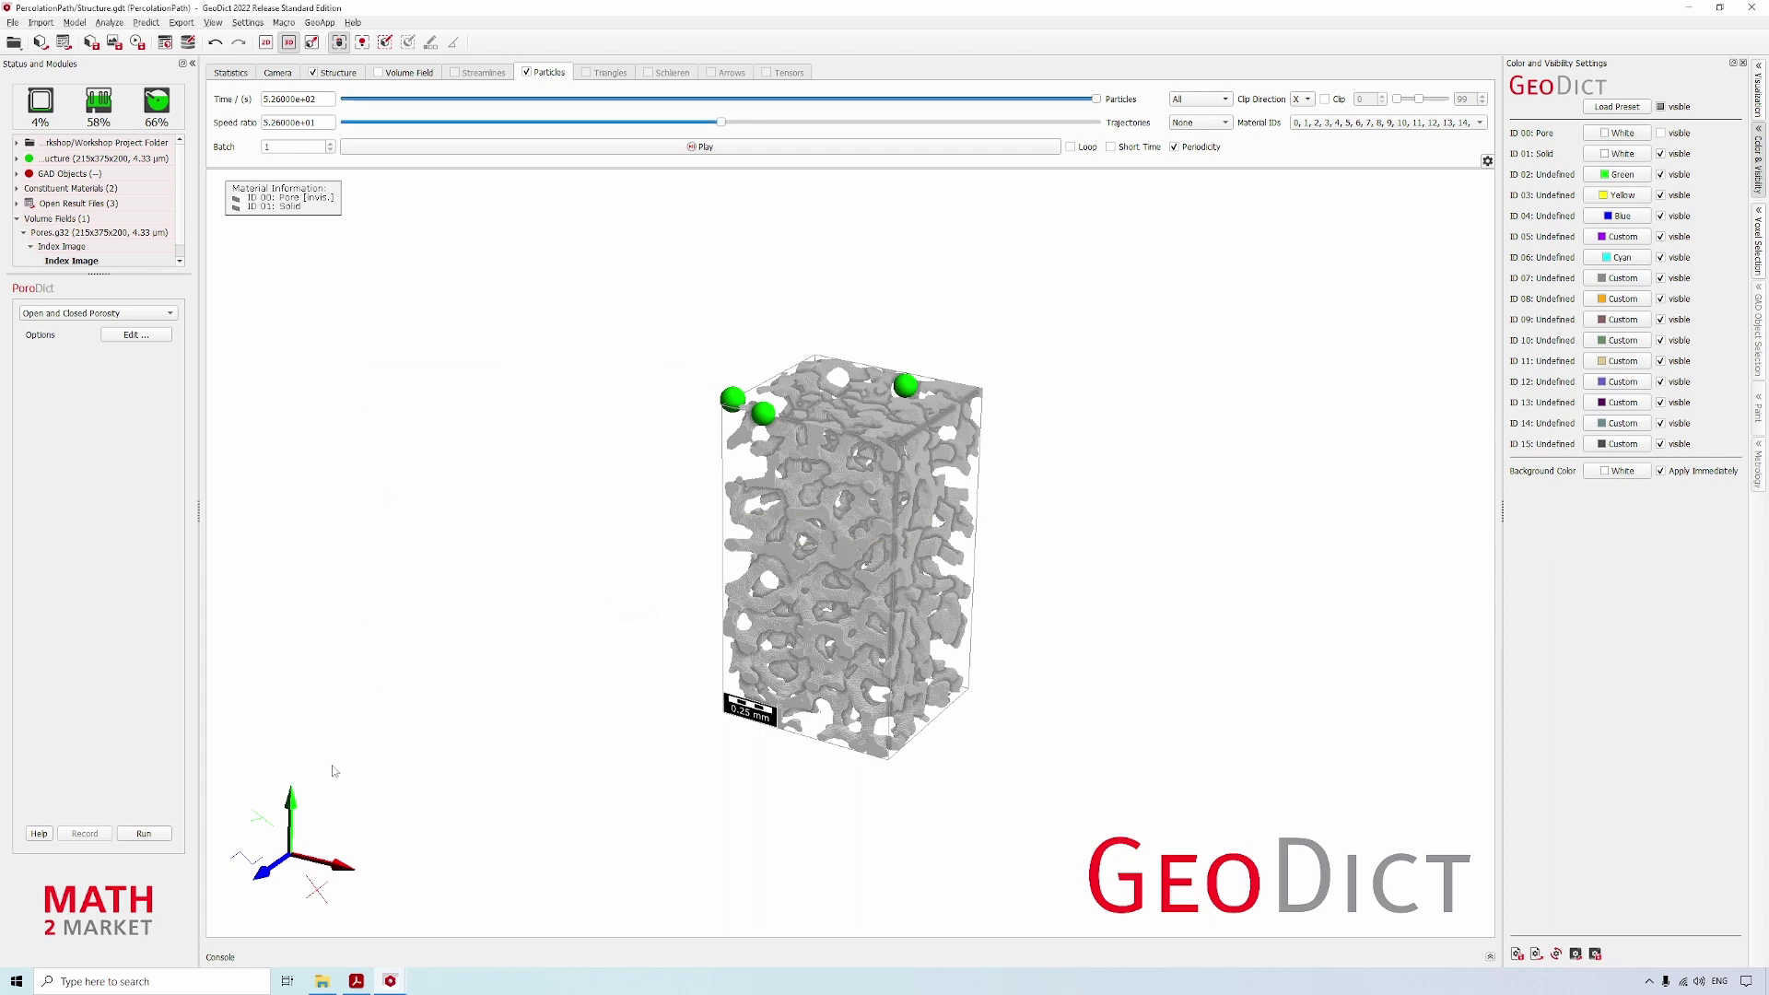
{"action": "left_click", "coordinate": [143, 833]}
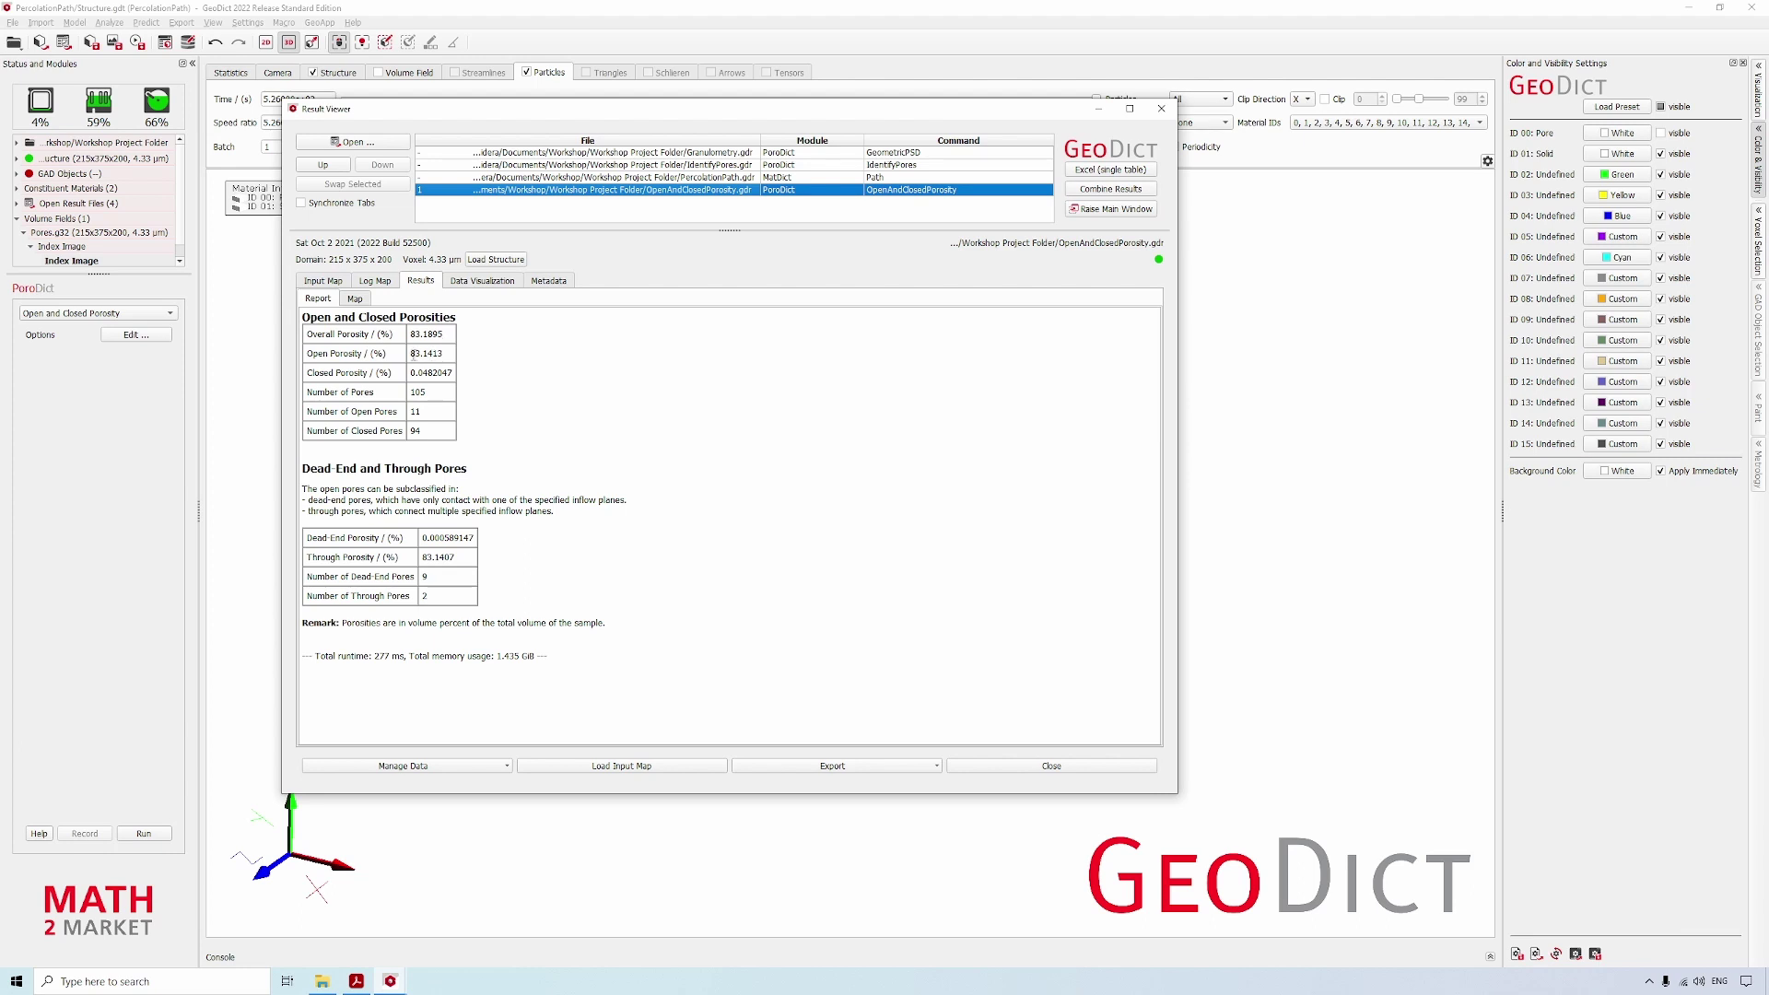
- Review the closed porosity result, load the pores as a *.gdt structure and view the model in 3D
{"action": "mouse_move", "coordinate": [411, 353]}
{"action": "left_mouse_down"}
{"action": "mouse_move", "coordinate": [452, 373]}
{"action": "mouse_move", "coordinate": [408, 373]}
{"action": "left_mouse_up"}
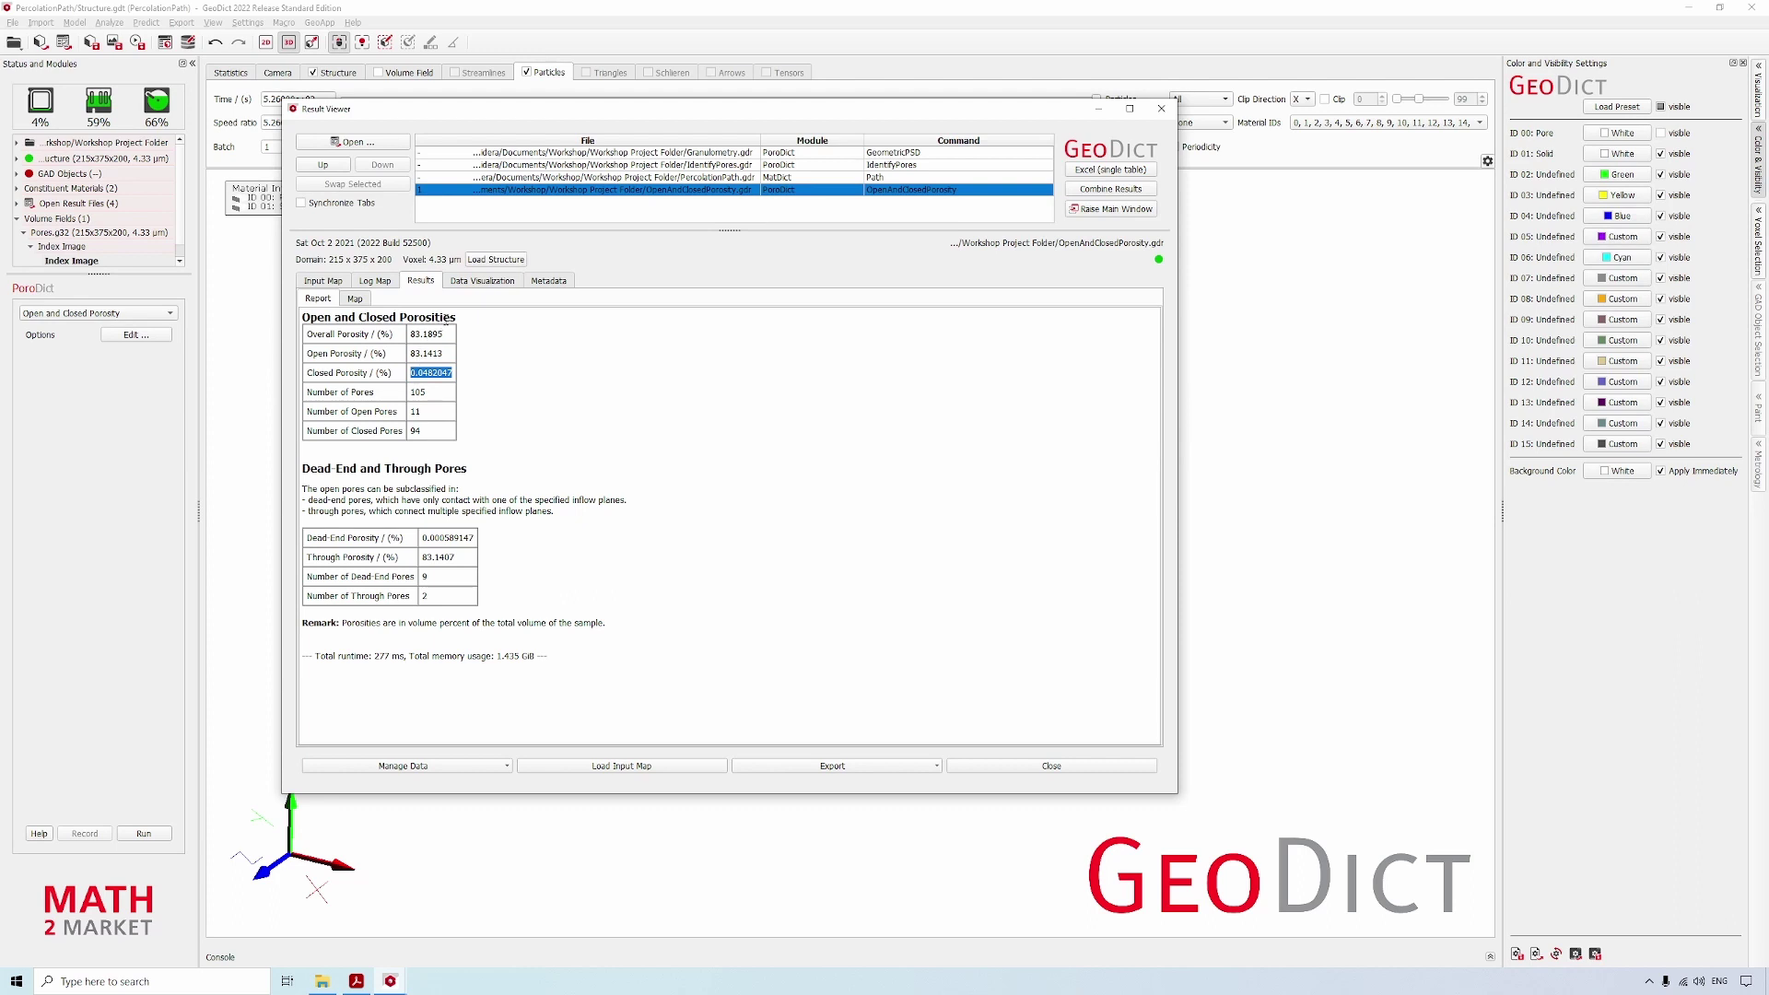
{"action": "left_click", "coordinate": [472, 284]}
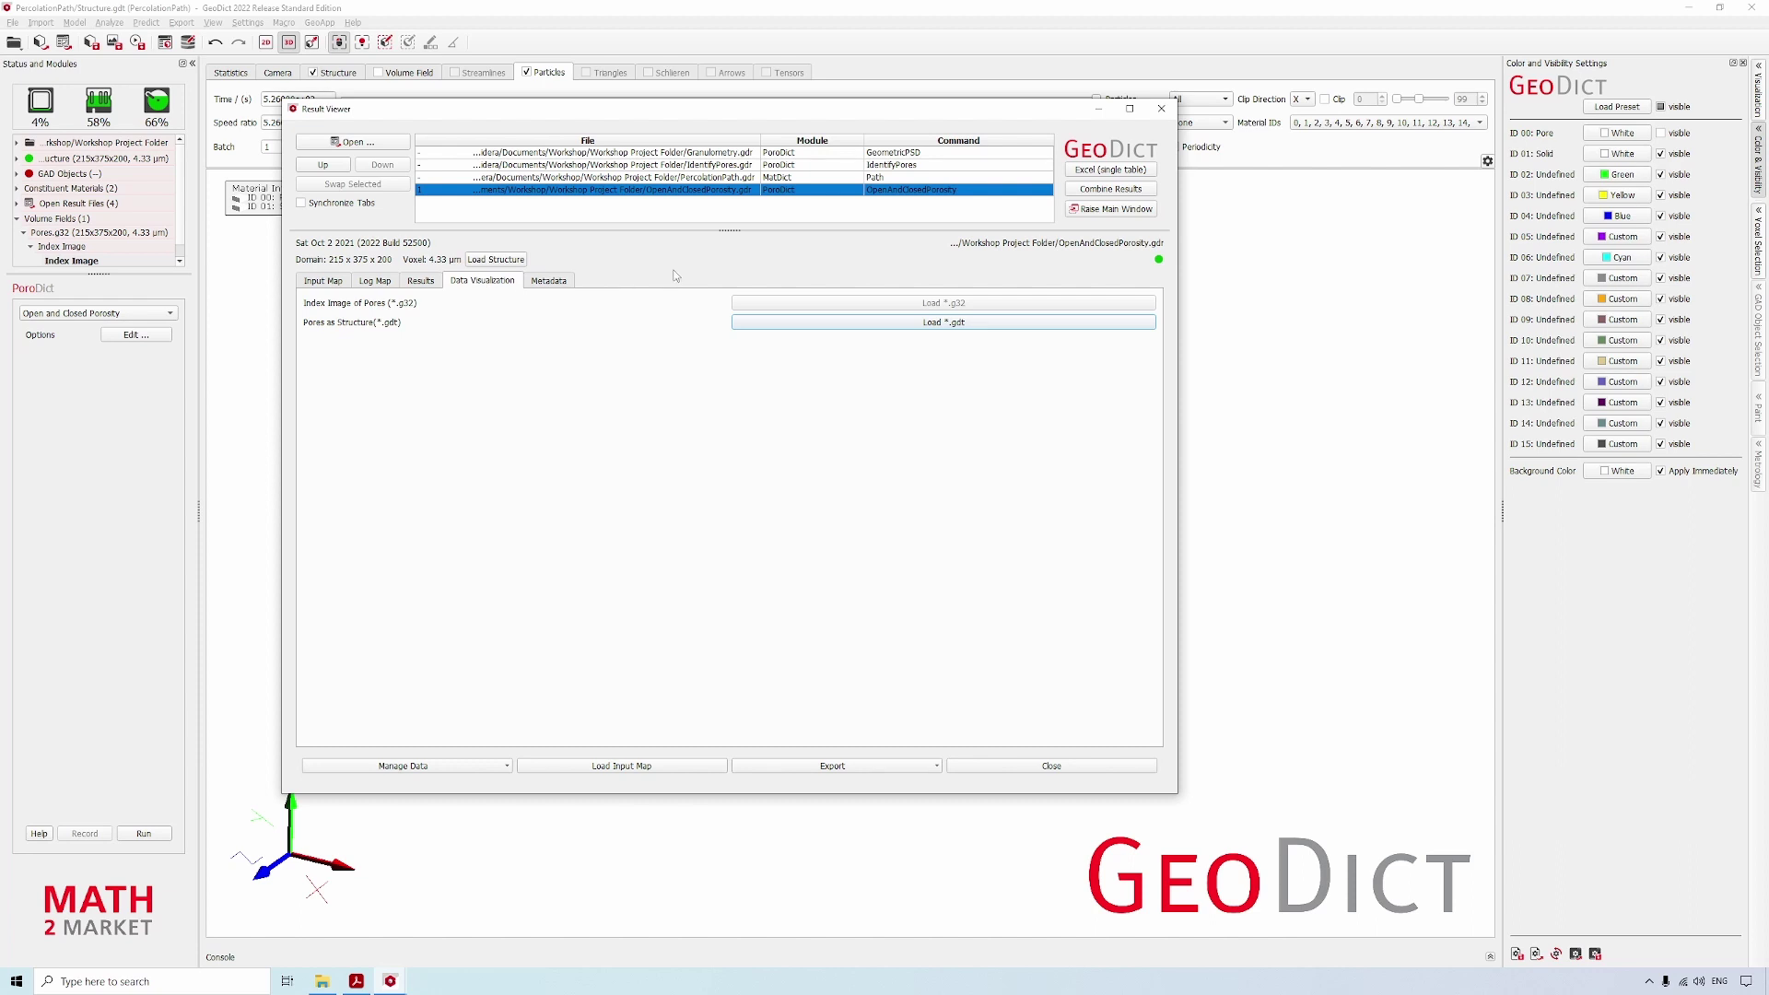
{"action": "left_click", "coordinate": [797, 325]}
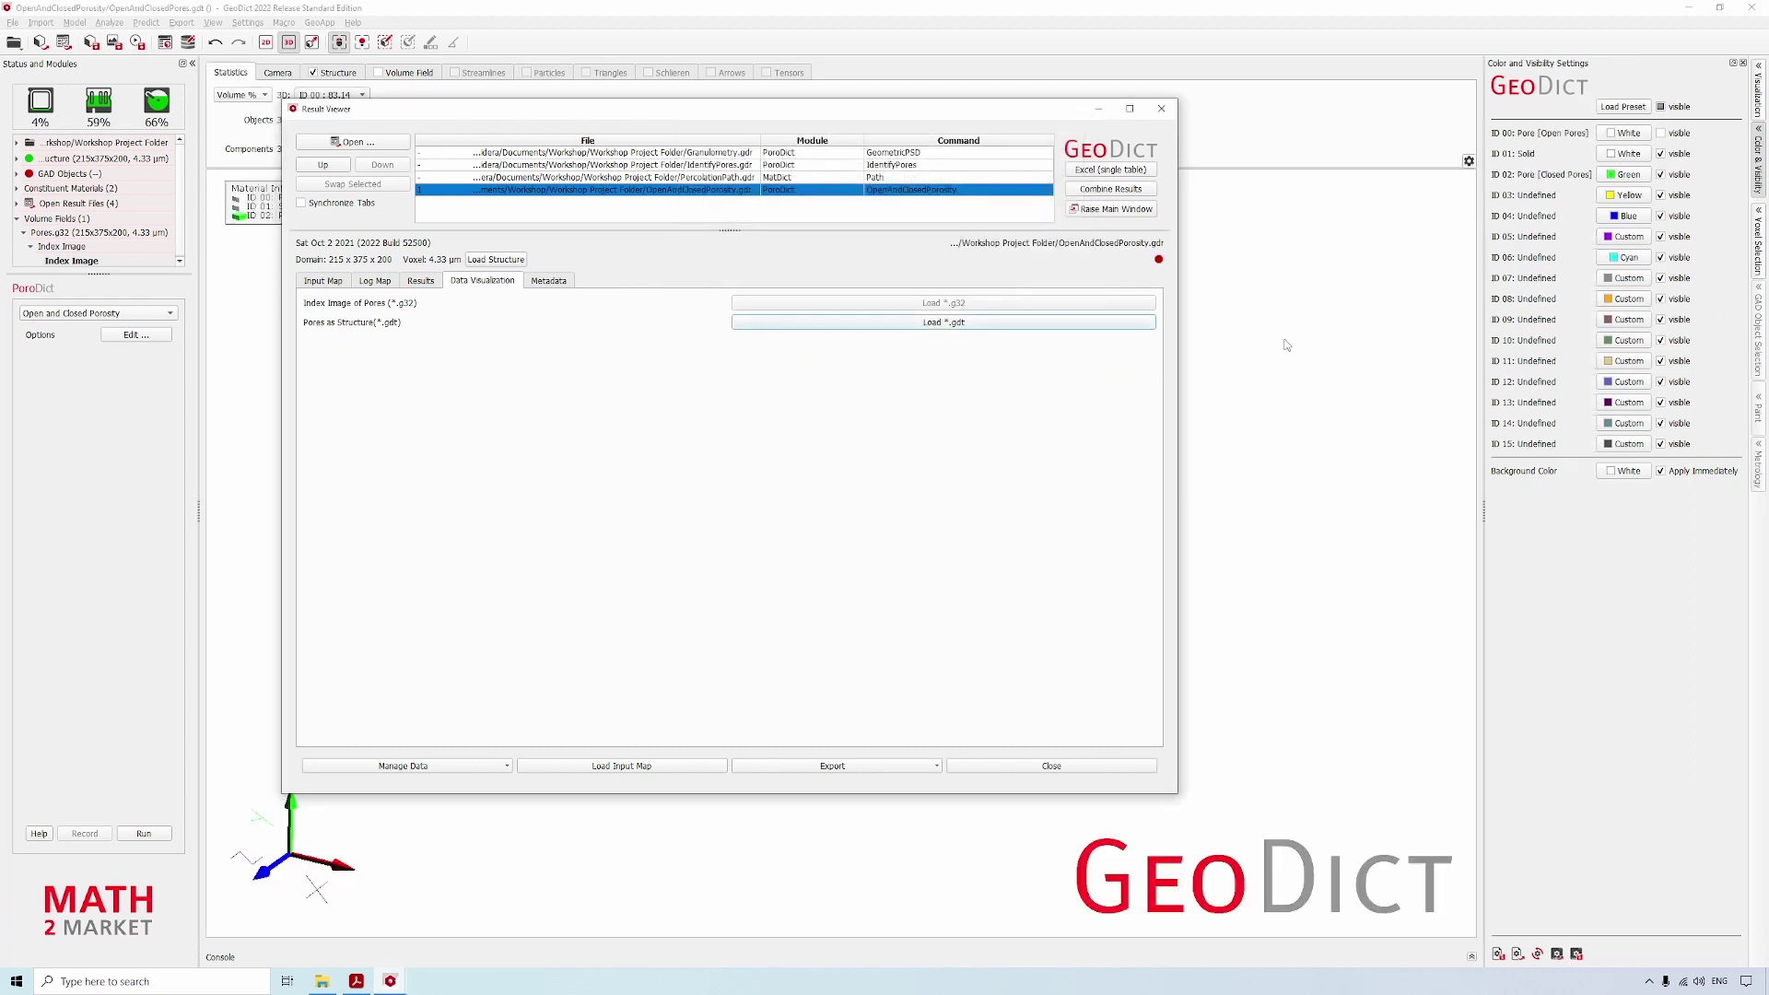
{"action": "left_click", "coordinate": [1098, 108]}
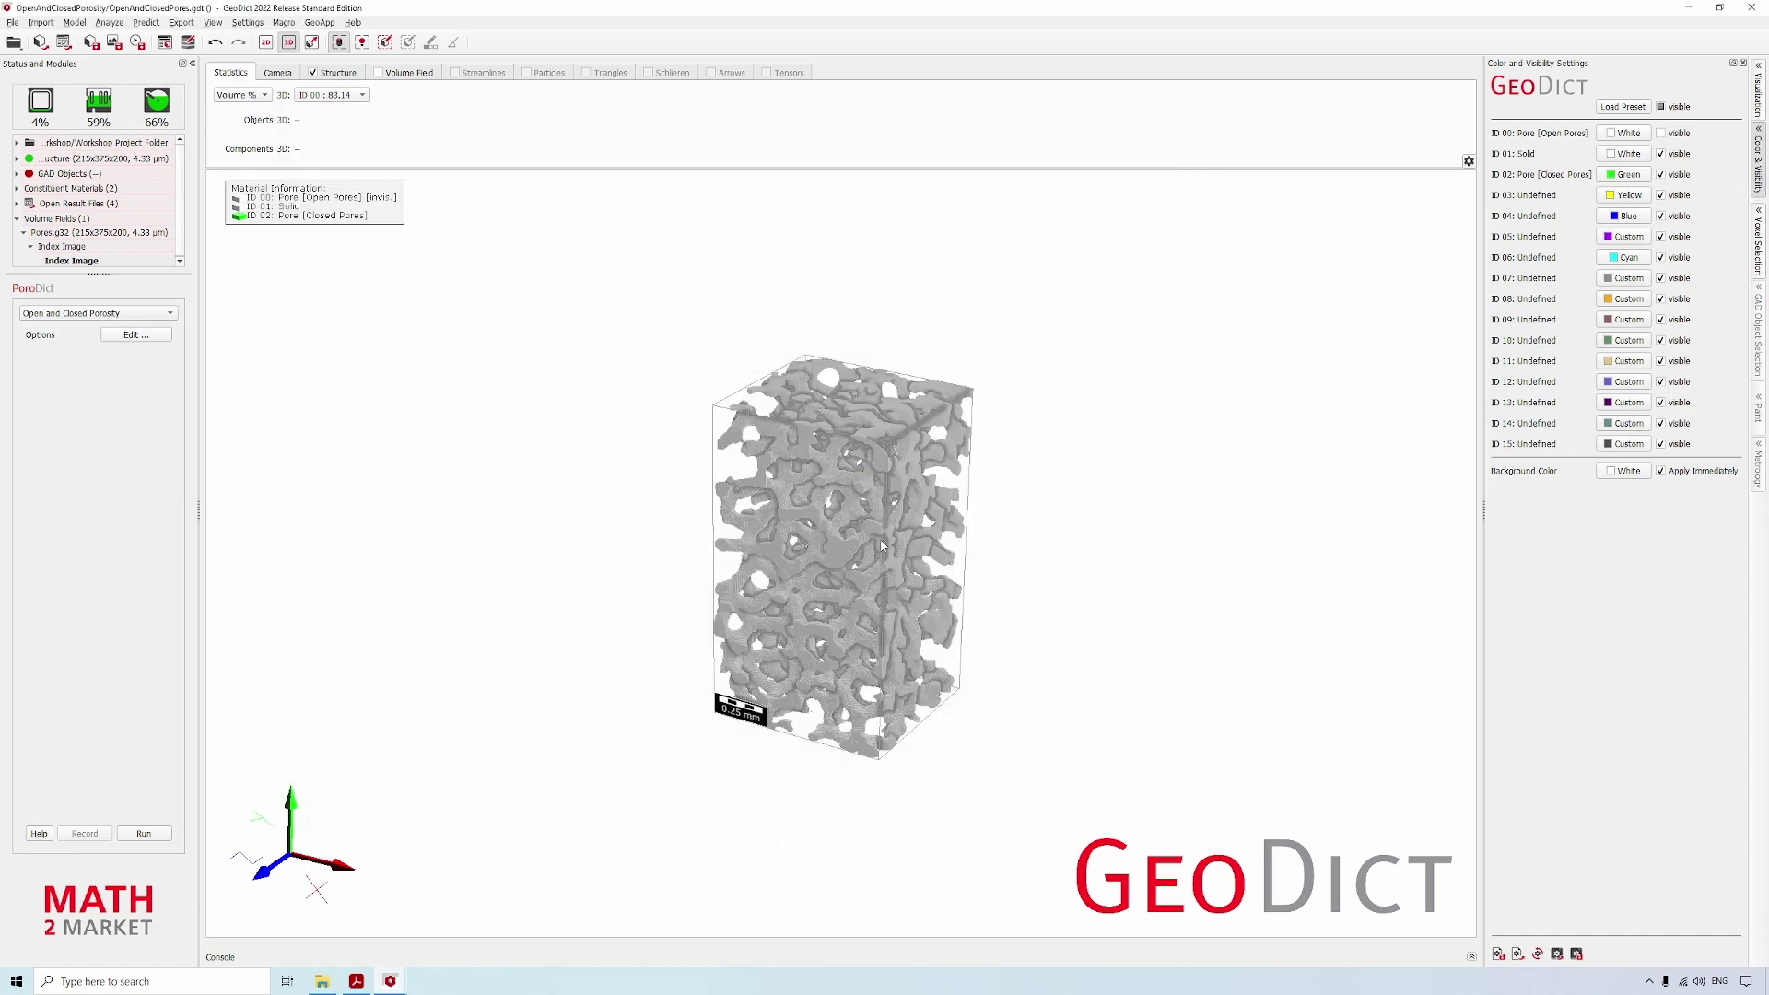
{"action": "left_click_drag", "start_coordinate": [881, 546], "coordinate": [645, 564]}
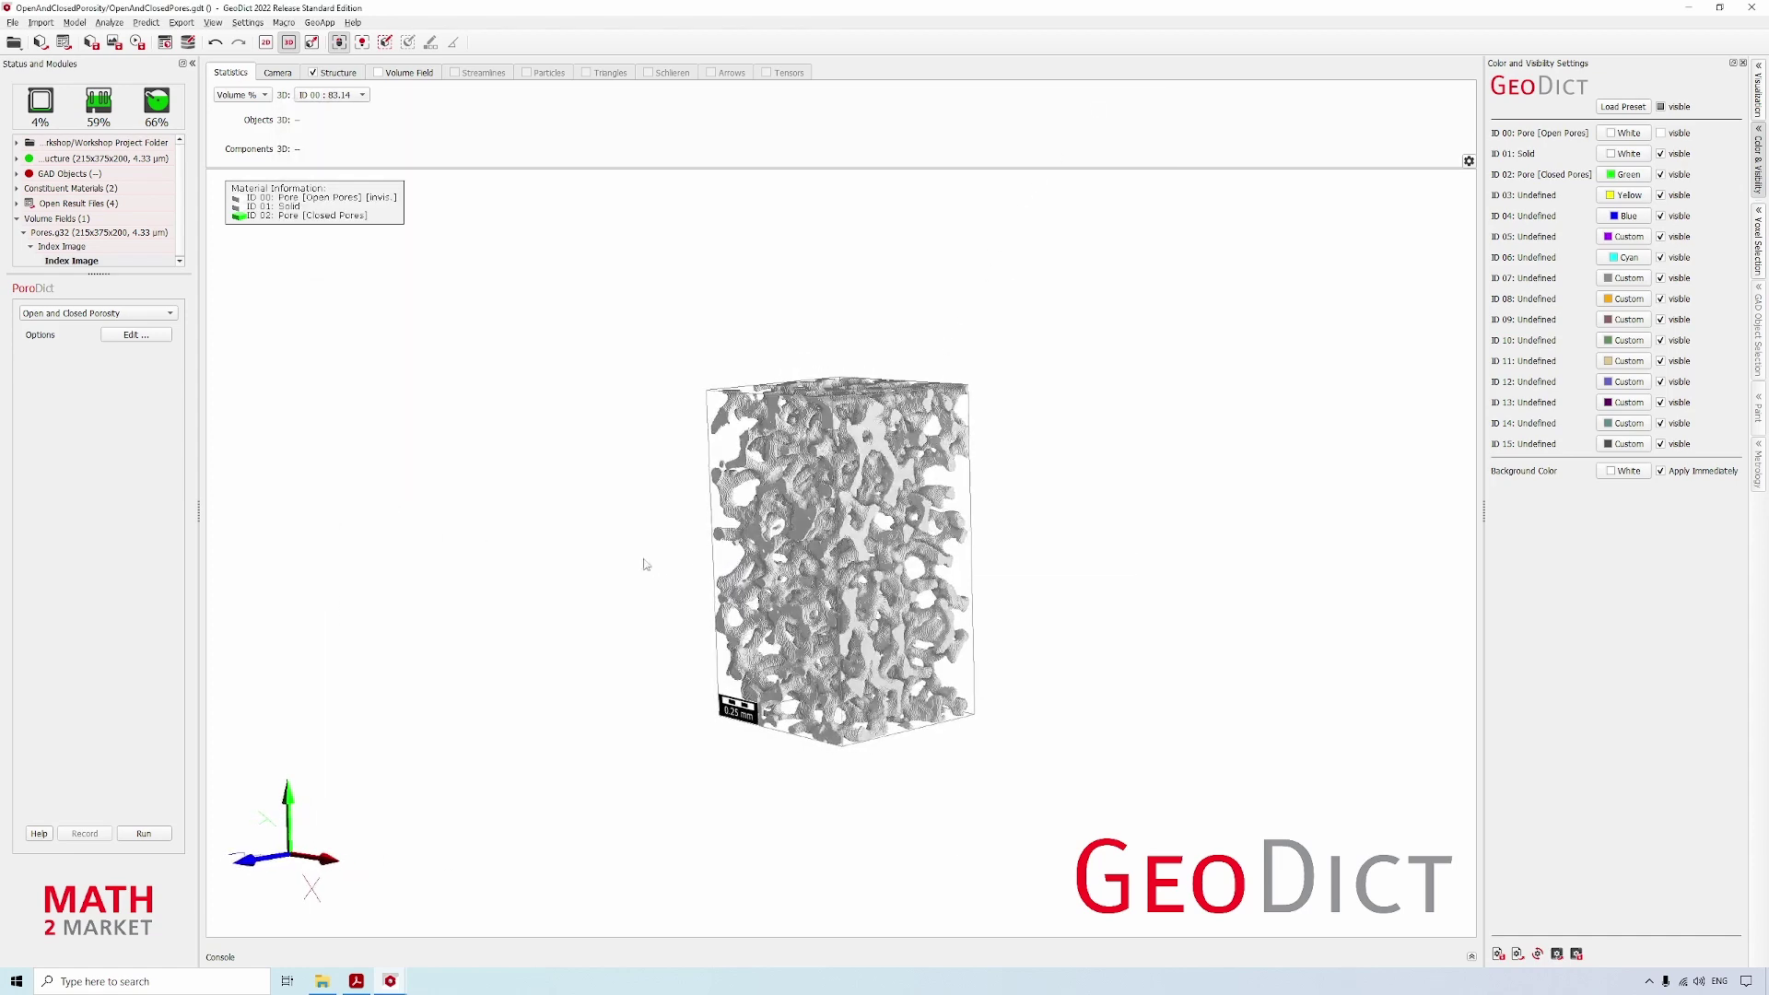
{"action": "left_click_drag", "start_coordinate": [810, 410], "coordinate": [793, 388]}
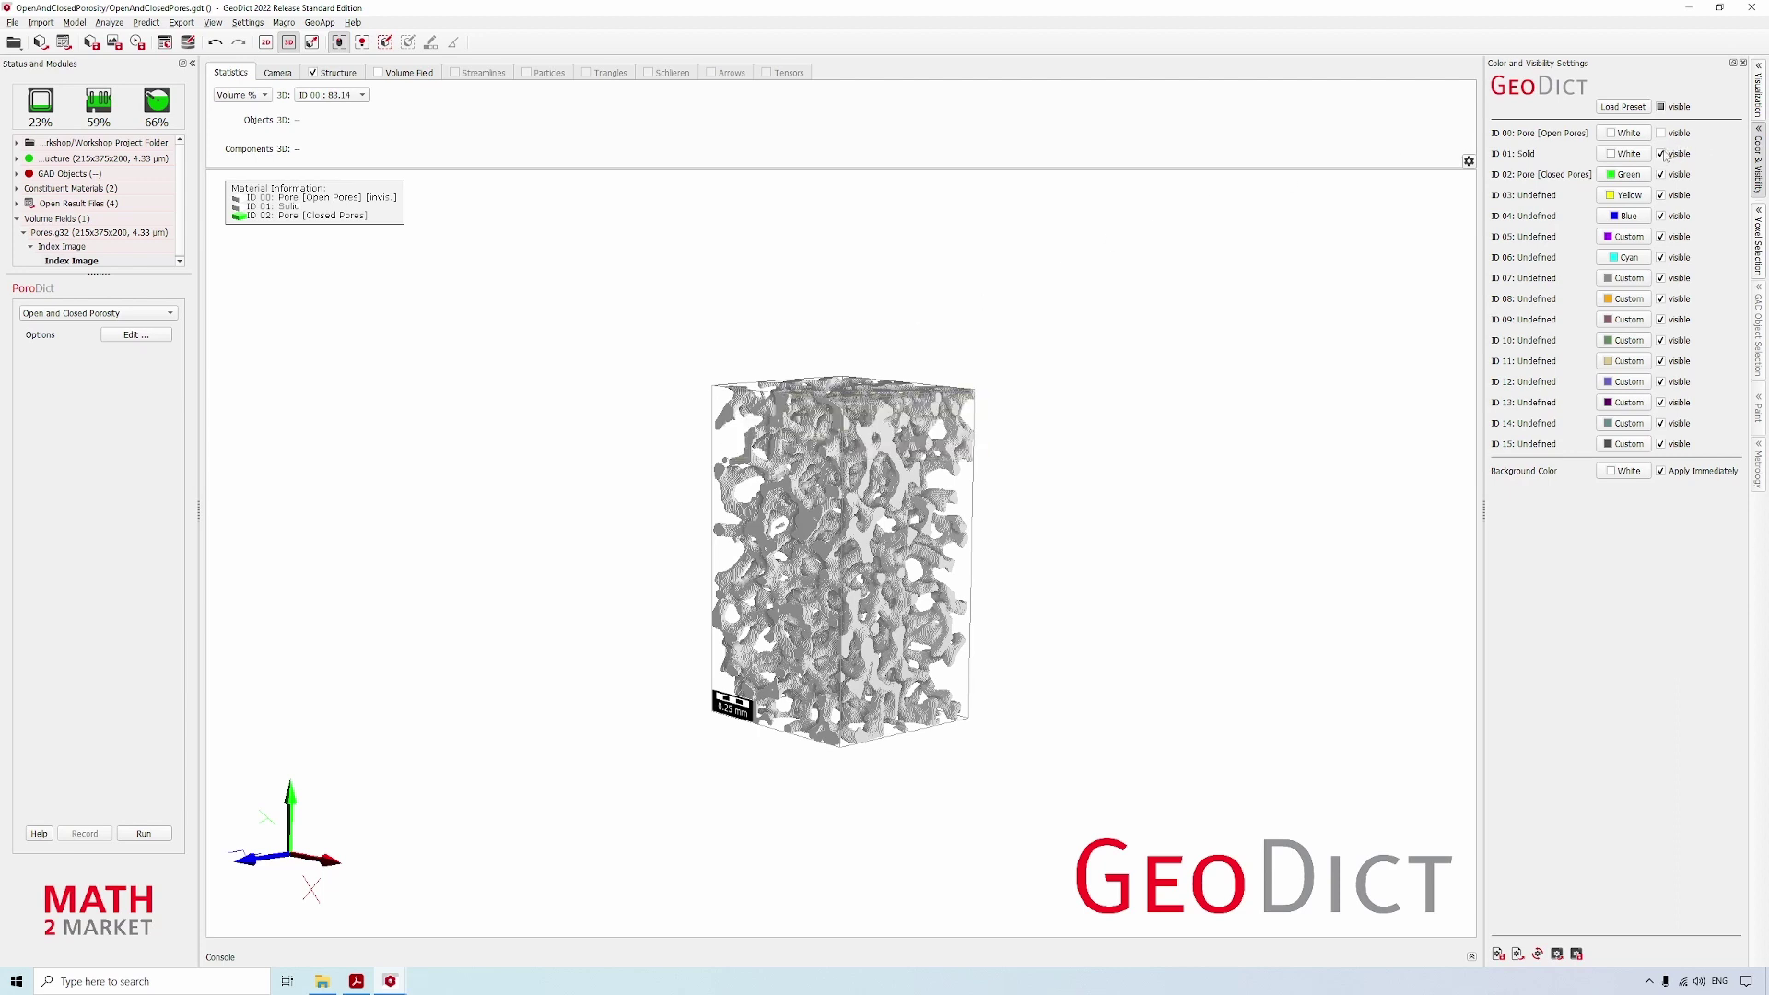
- Color the open pores material ID 00 yellow and make it visible in the structure
{"action": "left_click", "coordinate": [1629, 154]}
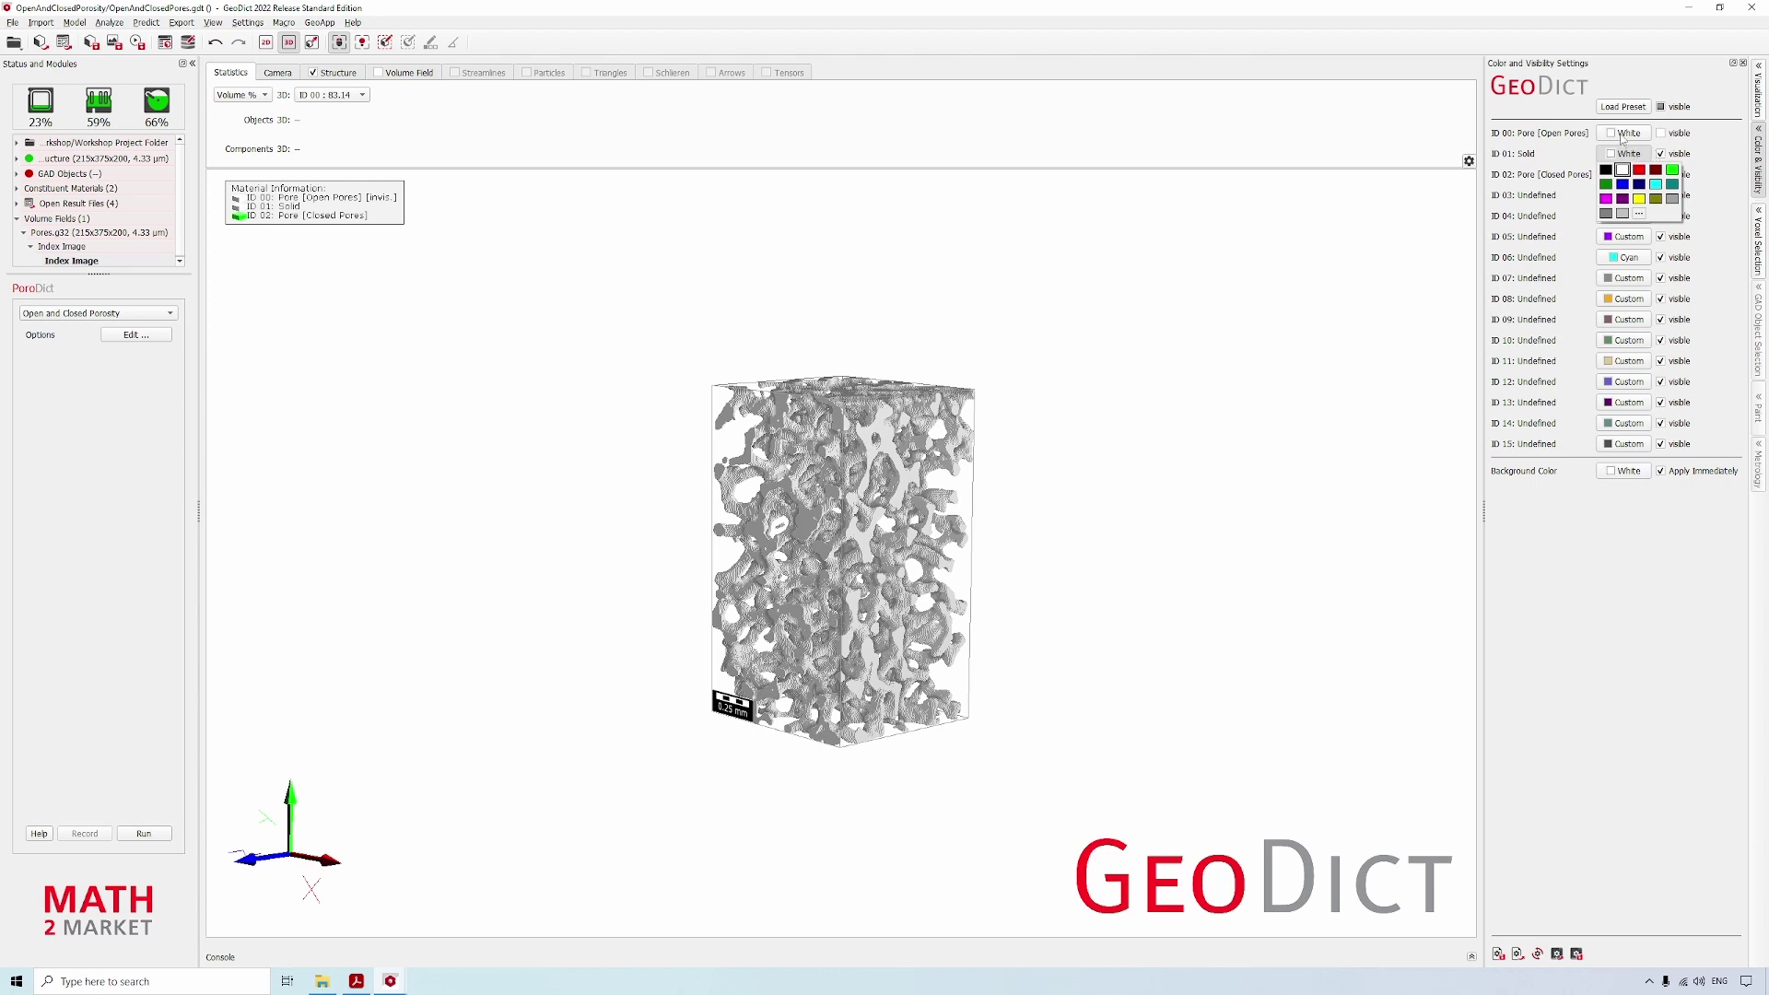
{"action": "left_click", "coordinate": [1624, 134]}
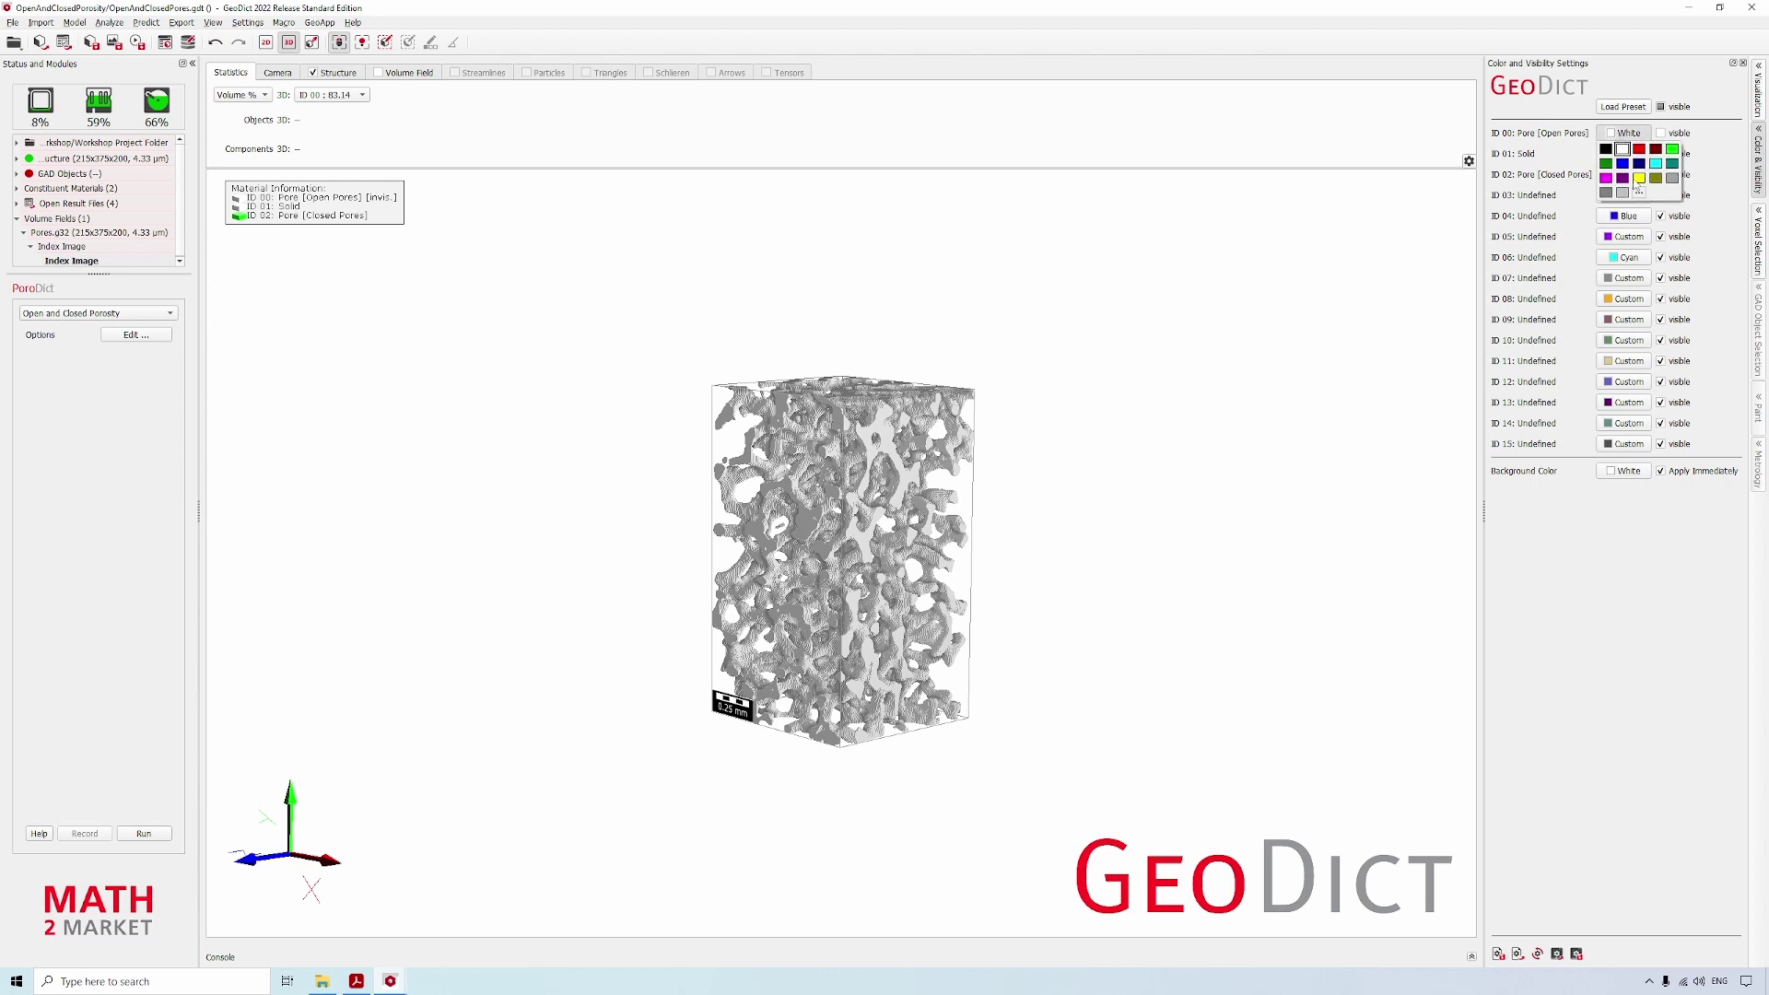
{"action": "left_click", "coordinate": [1638, 180]}
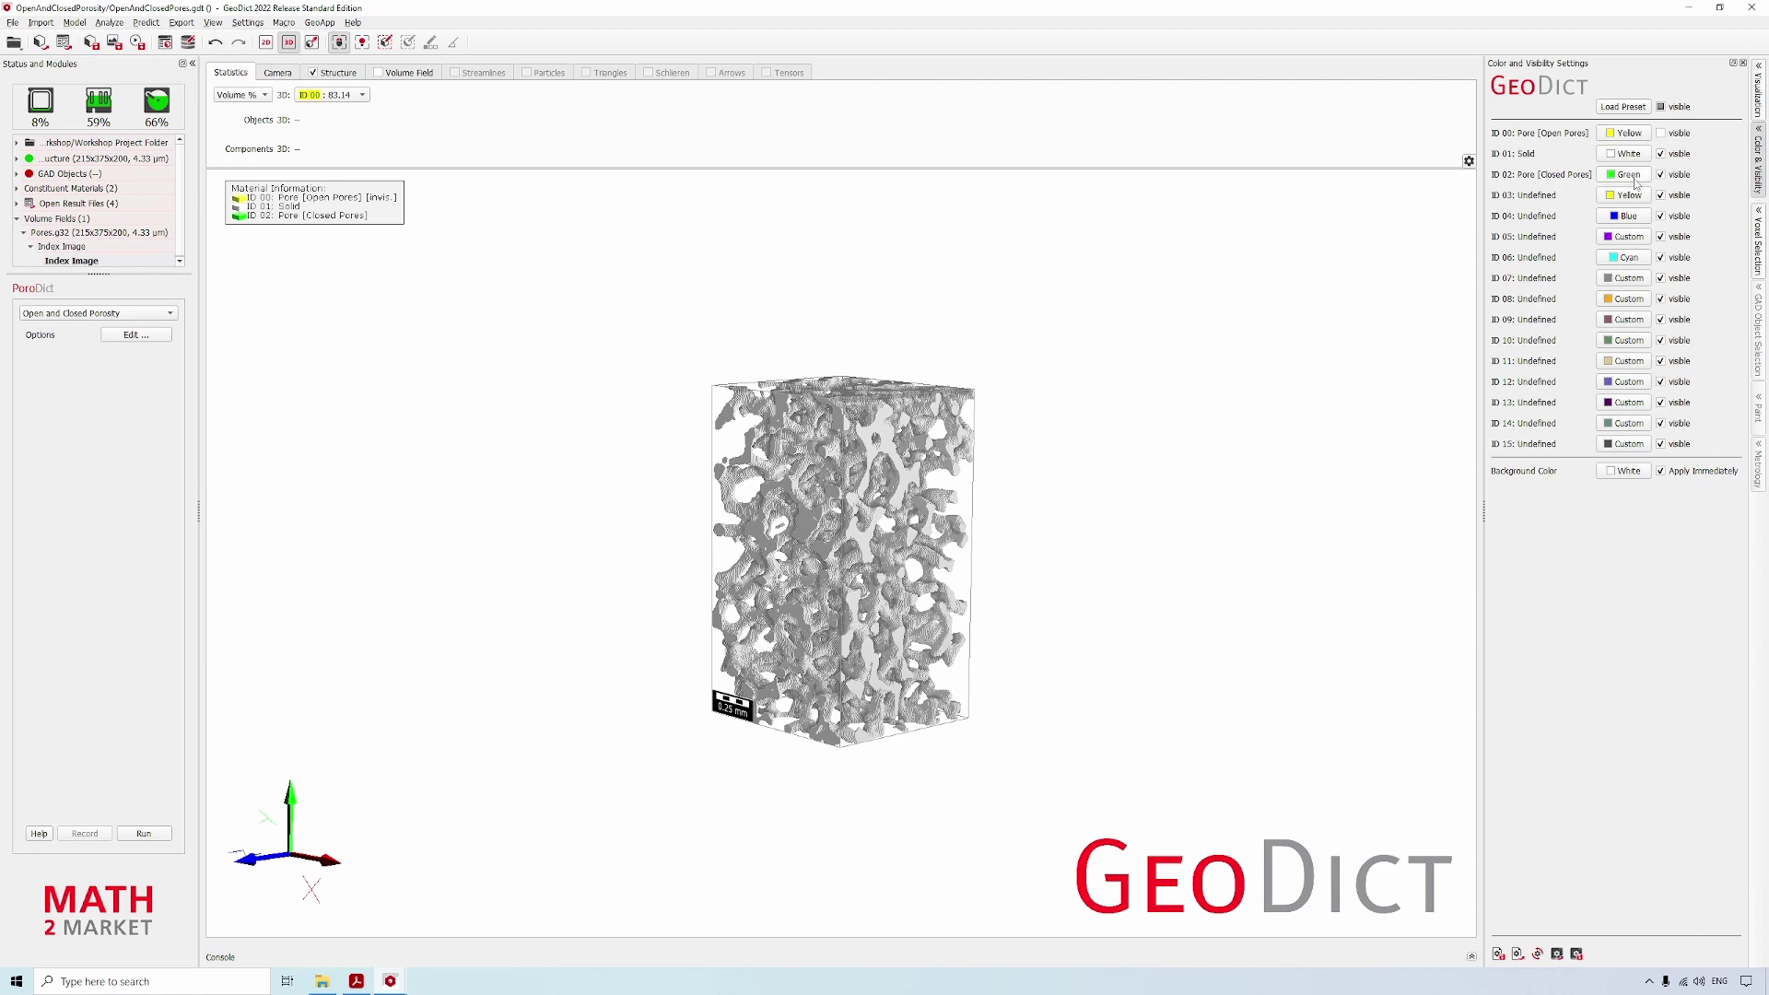
{"action": "left_click", "coordinate": [1660, 133]}
{"action": "left_click_drag", "start_coordinate": [898, 447], "coordinate": [870, 534]}
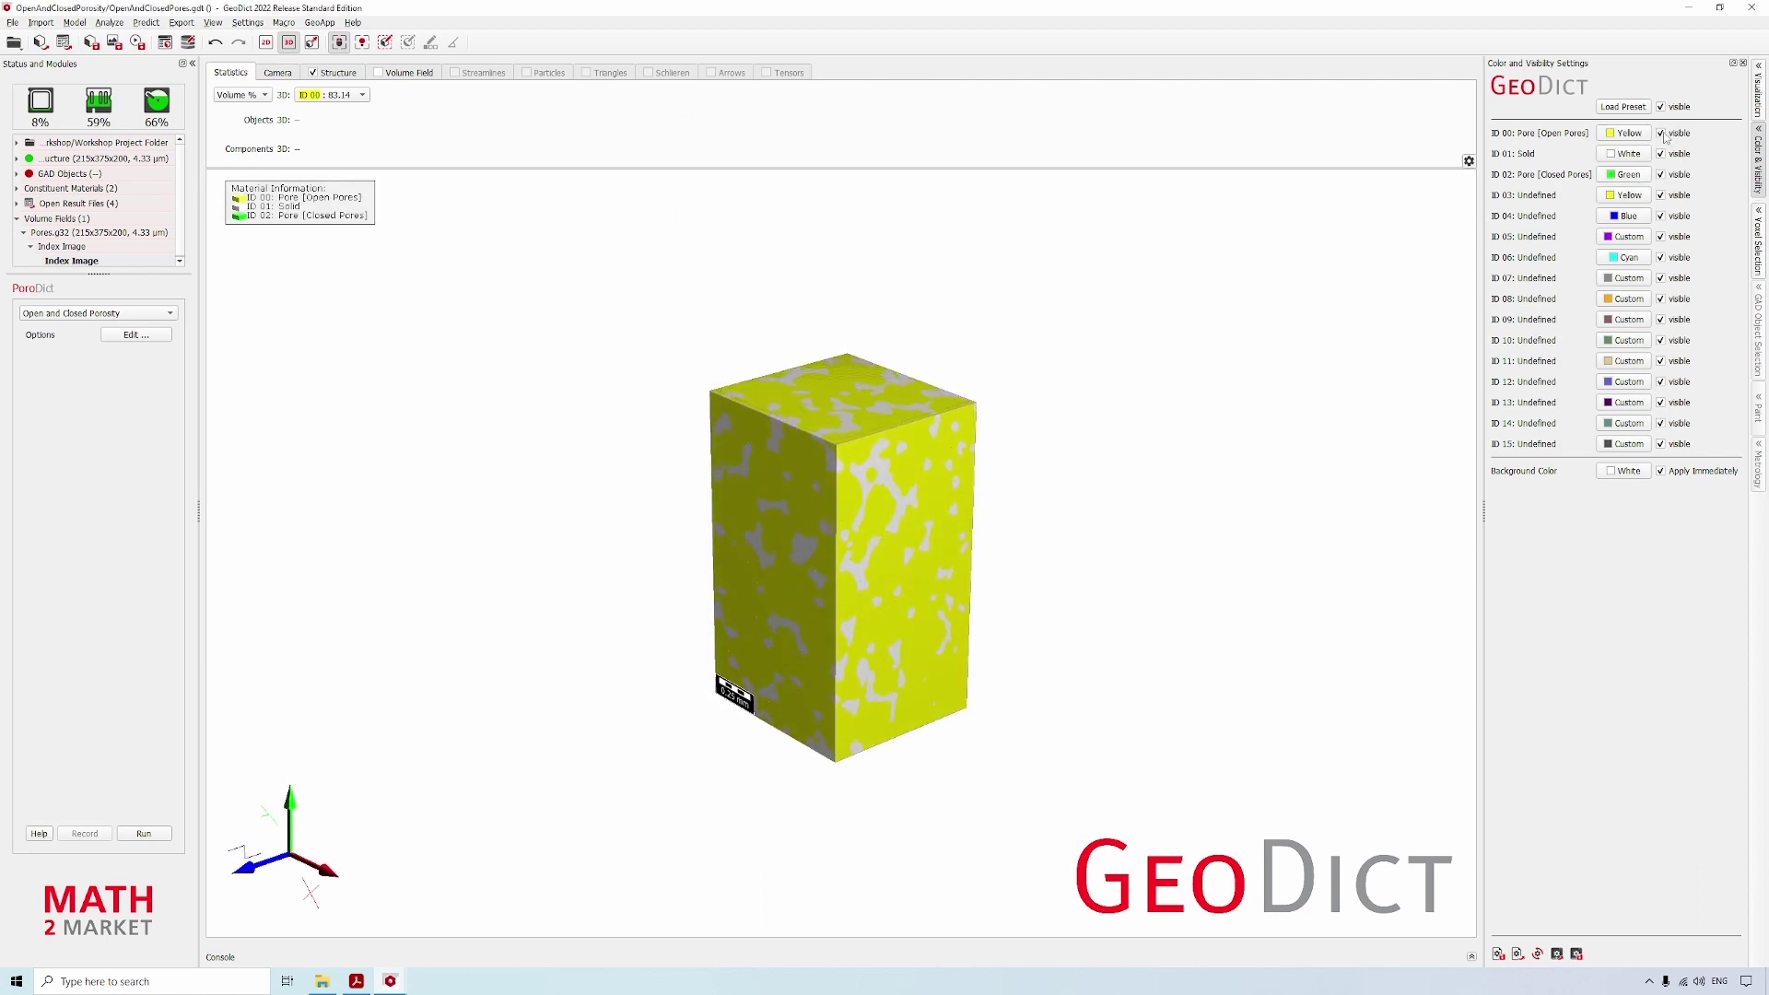
- Hide the open pores material ID 00 and set its color to white
{"action": "left_click", "coordinate": [1660, 133]}
{"action": "left_click", "coordinate": [1623, 133]}
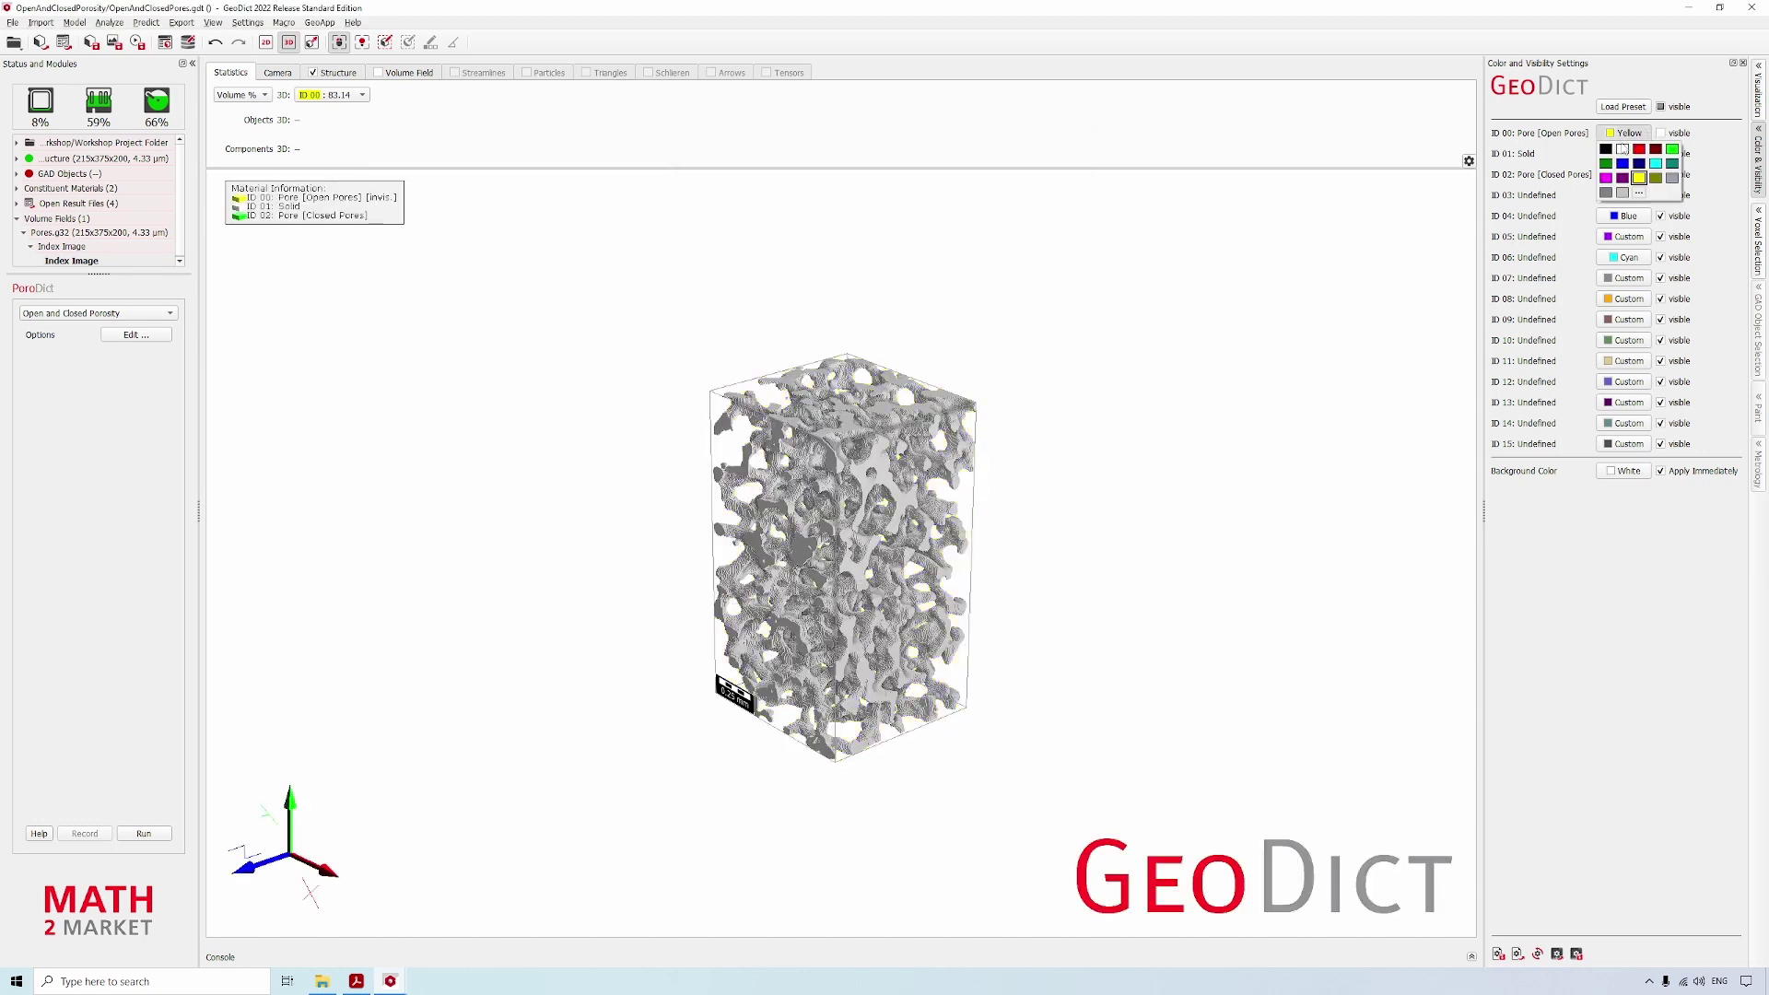
{"action": "left_click", "coordinate": [1621, 152]}
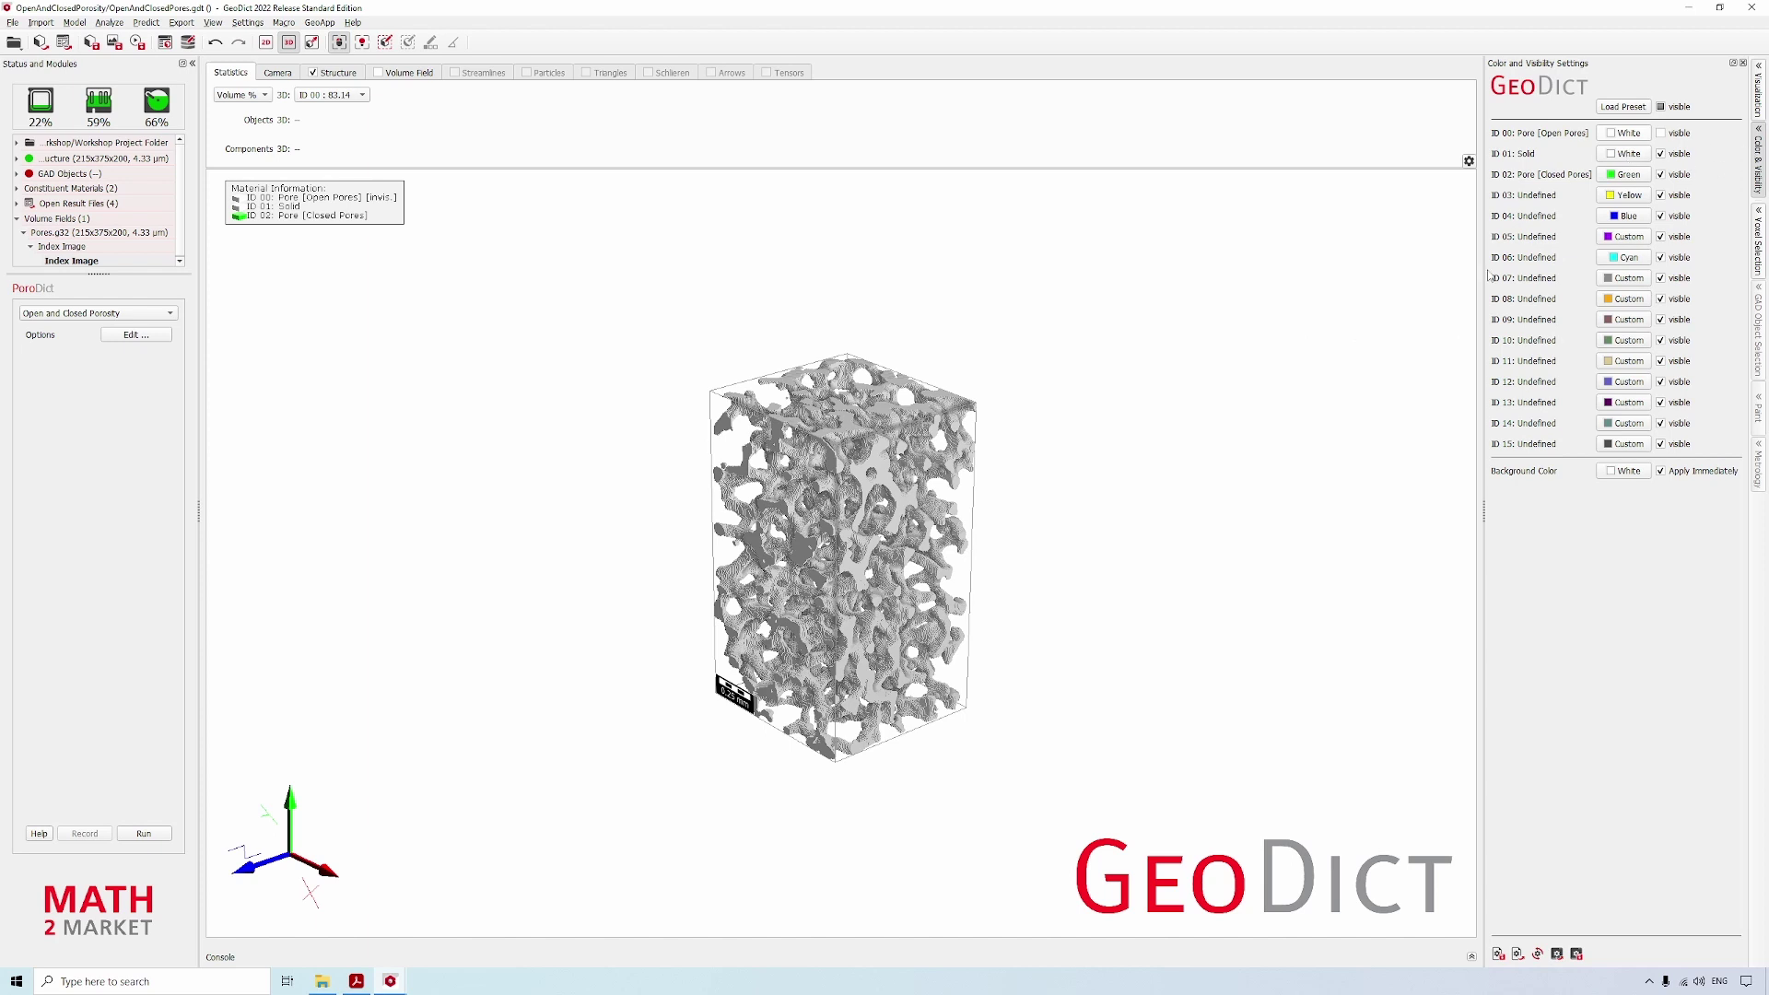
- Hide the solid material ID 01 to examine the closed pores from another side, and show the solid again
{"action": "left_click", "coordinate": [1660, 154]}
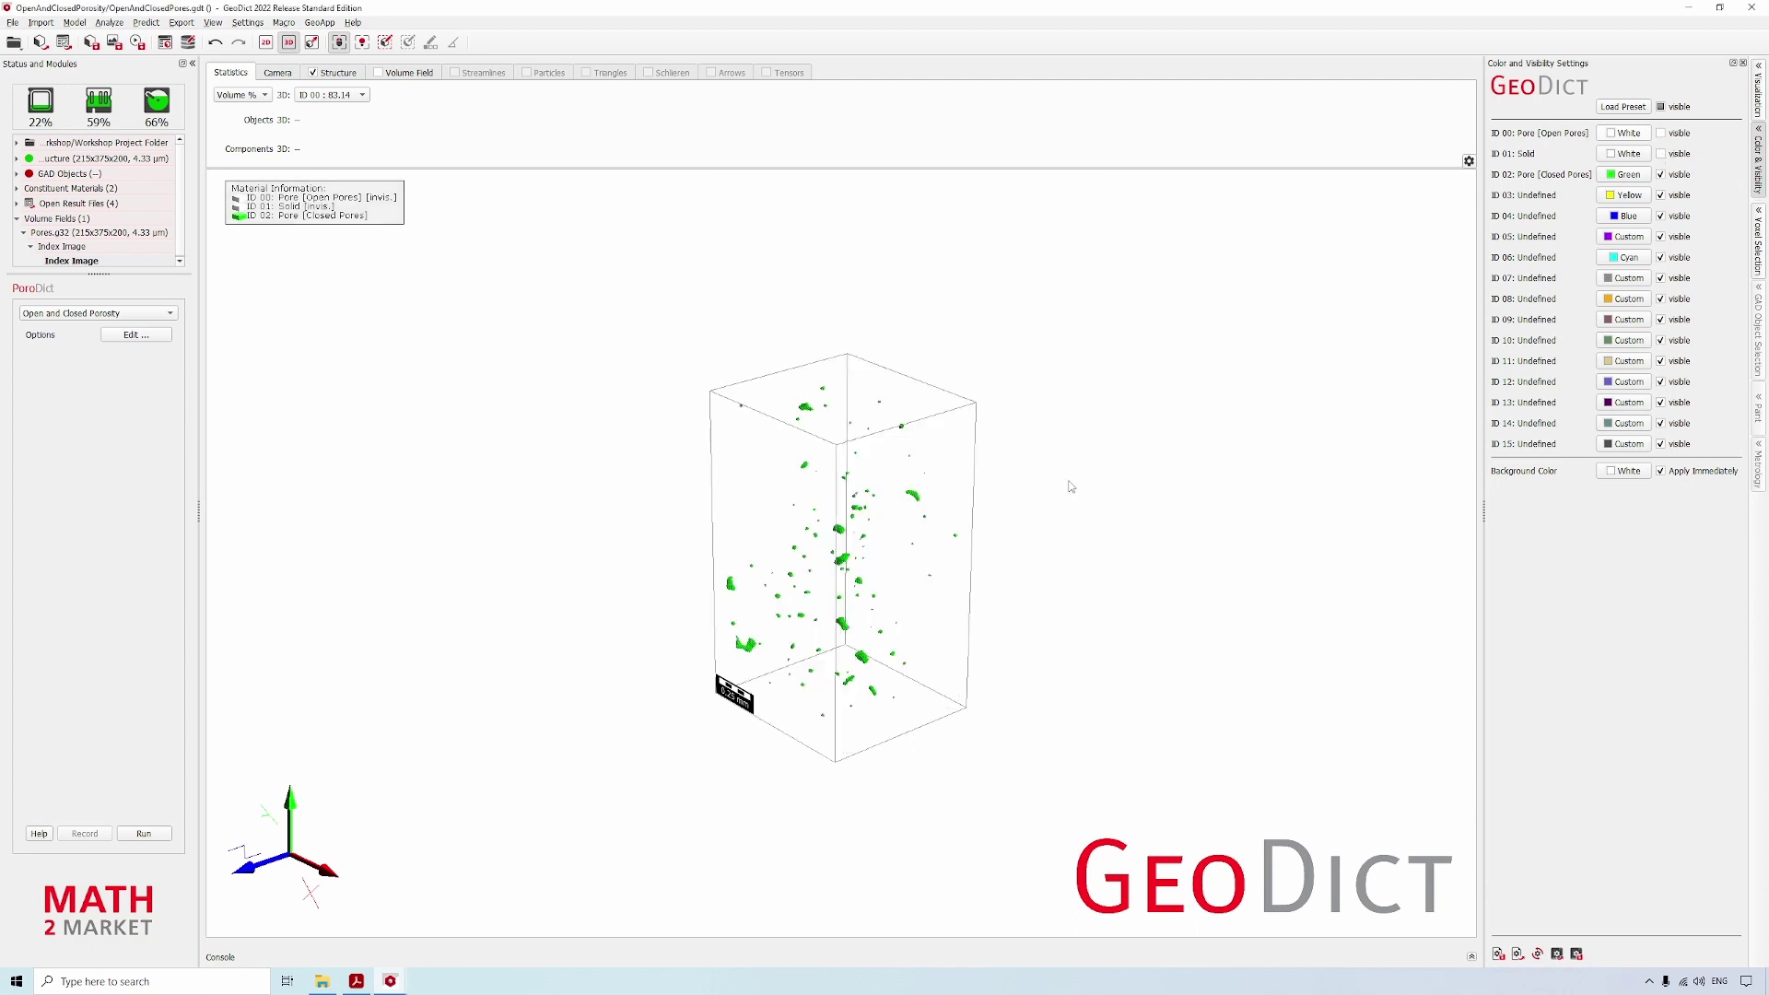
{"action": "left_click_drag", "start_coordinate": [907, 516], "coordinate": [1012, 586]}
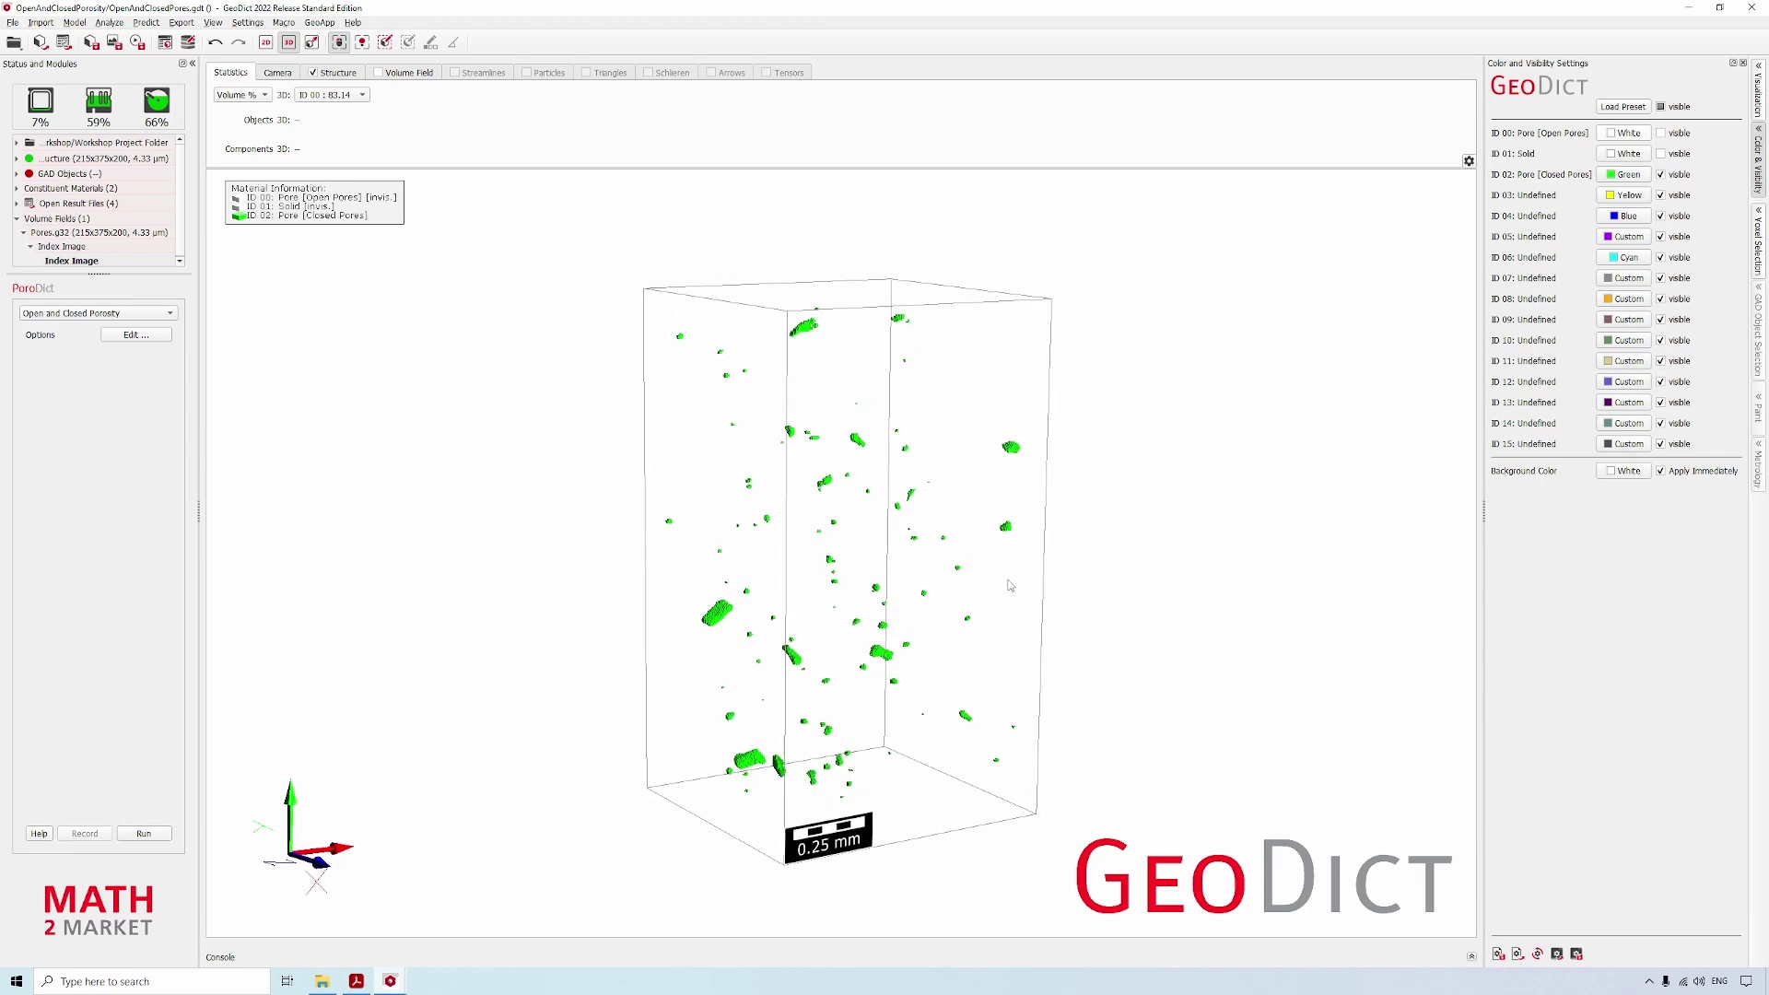
{"action": "left_click", "coordinate": [1661, 155]}
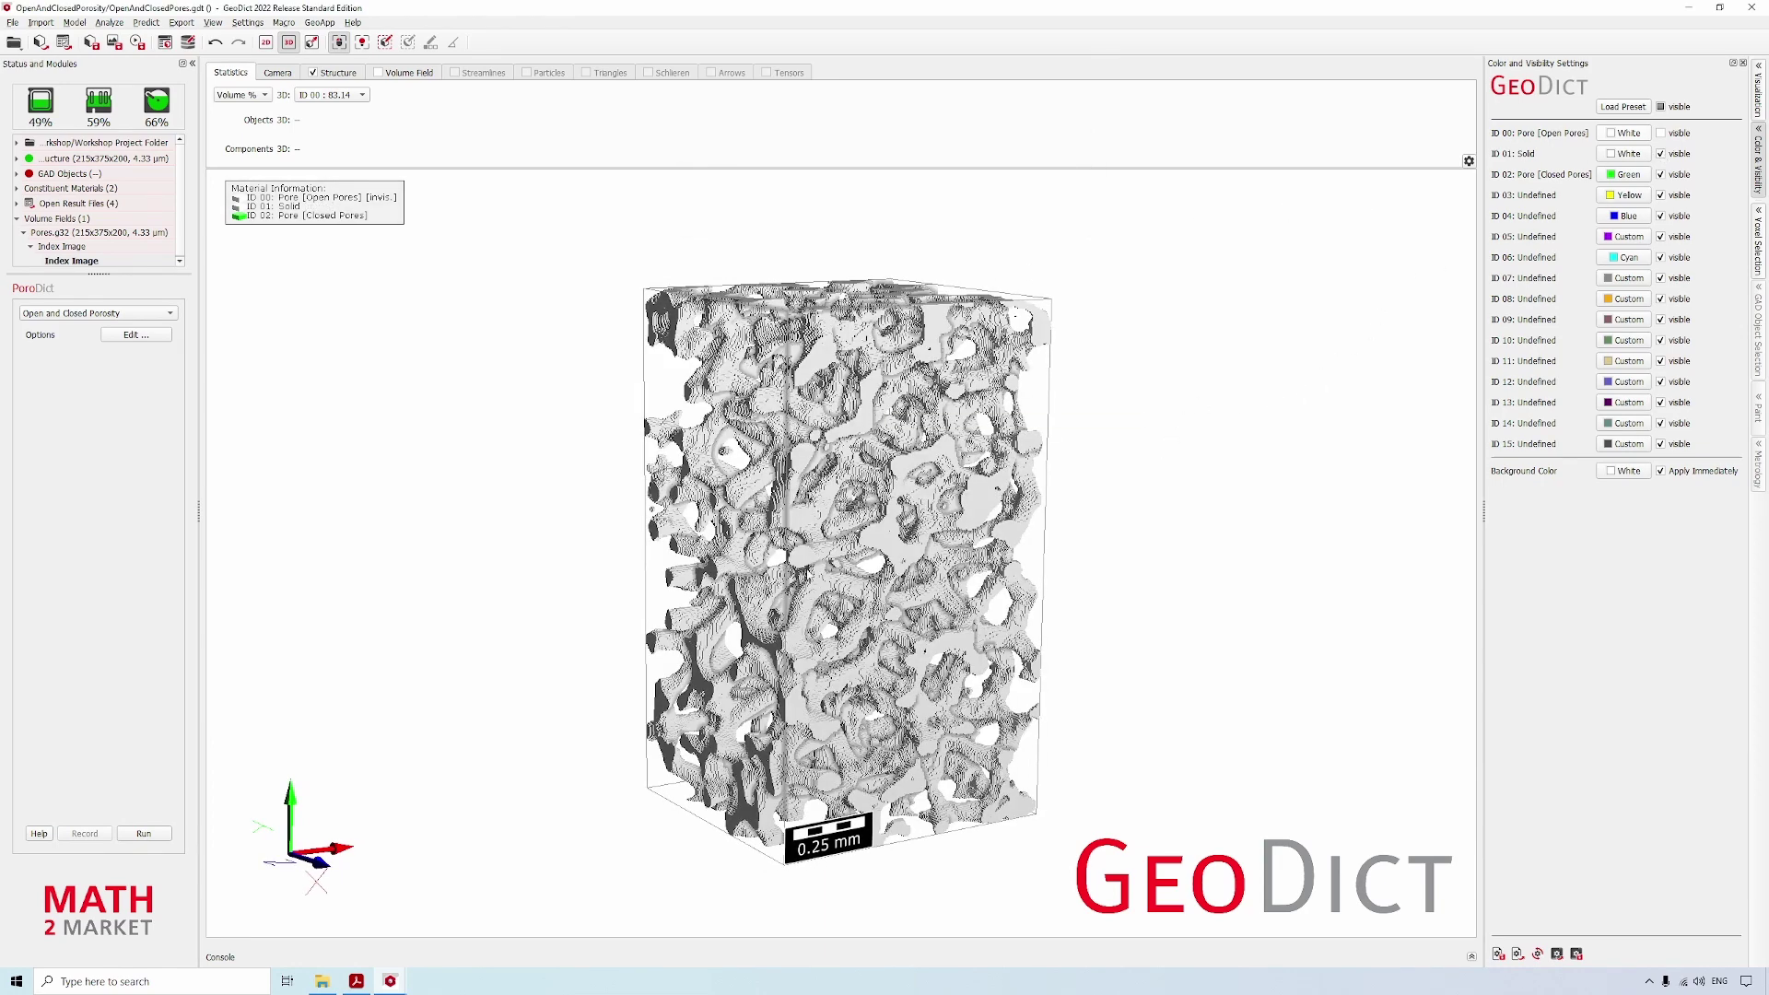
- Clip the structure along Z at an upper limit of 181 to inspect closed pores embedded in the solid
{"action": "left_click", "coordinate": [336, 74]}
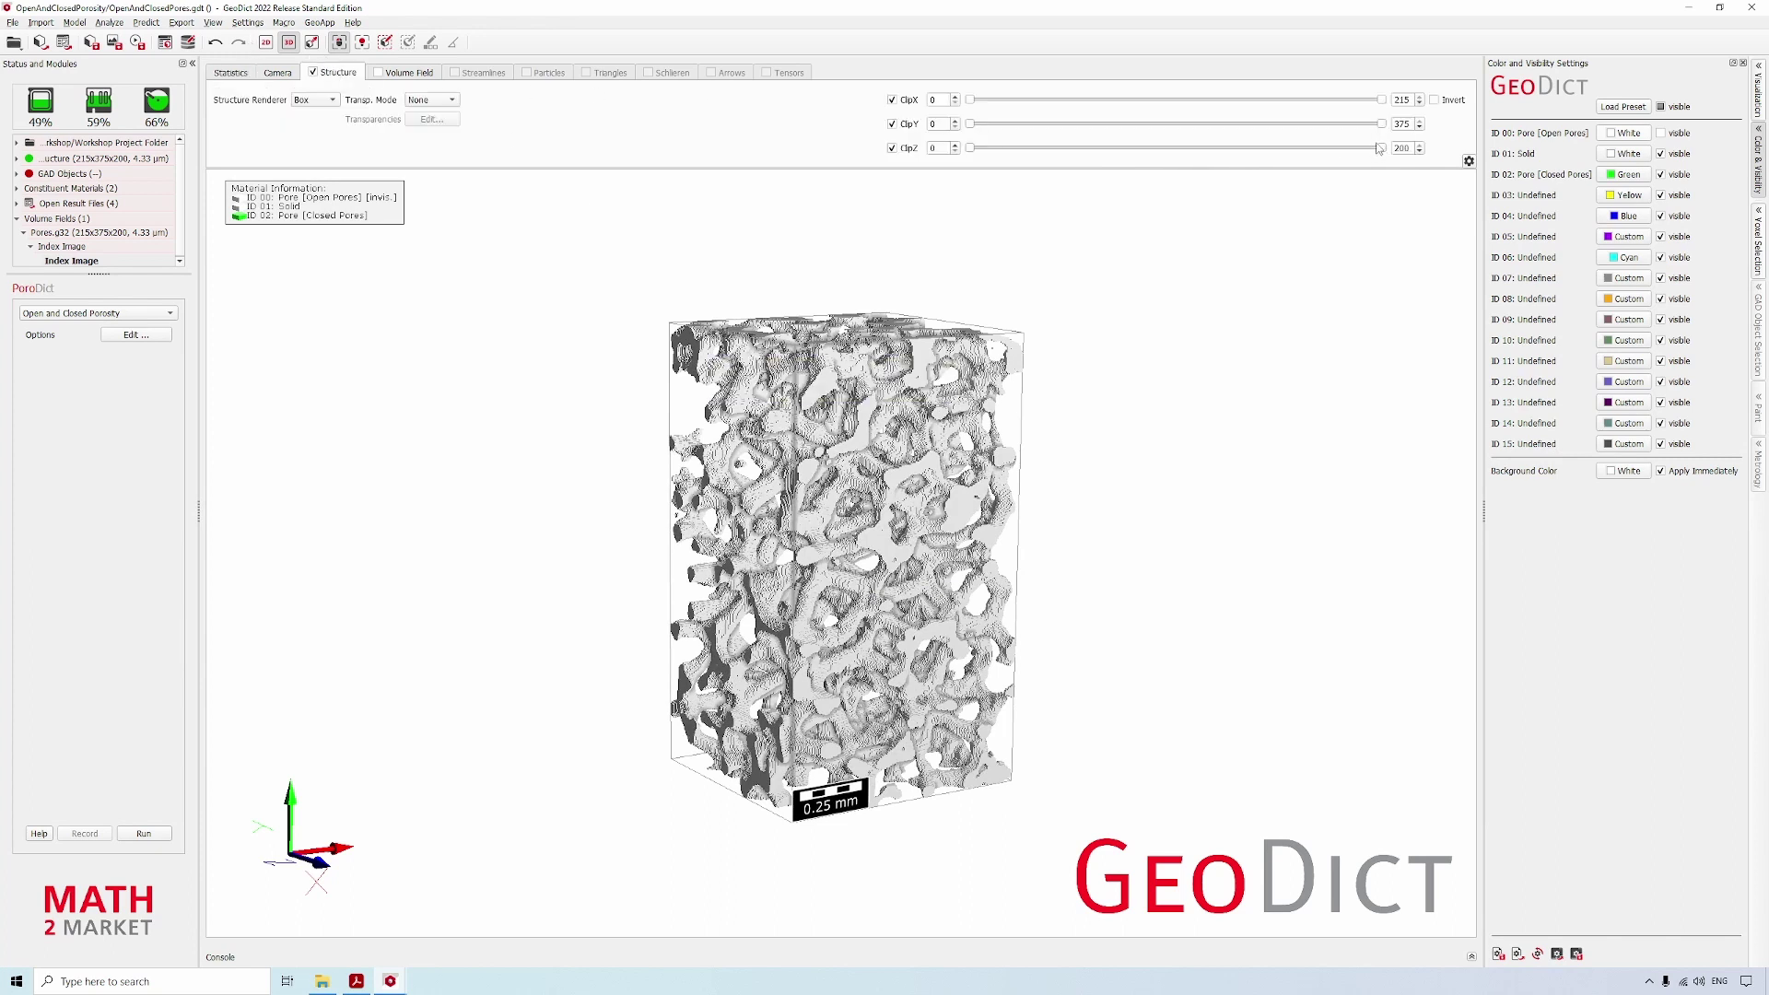
{"action": "left_click_drag", "start_coordinate": [1380, 148], "coordinate": [1352, 152]}
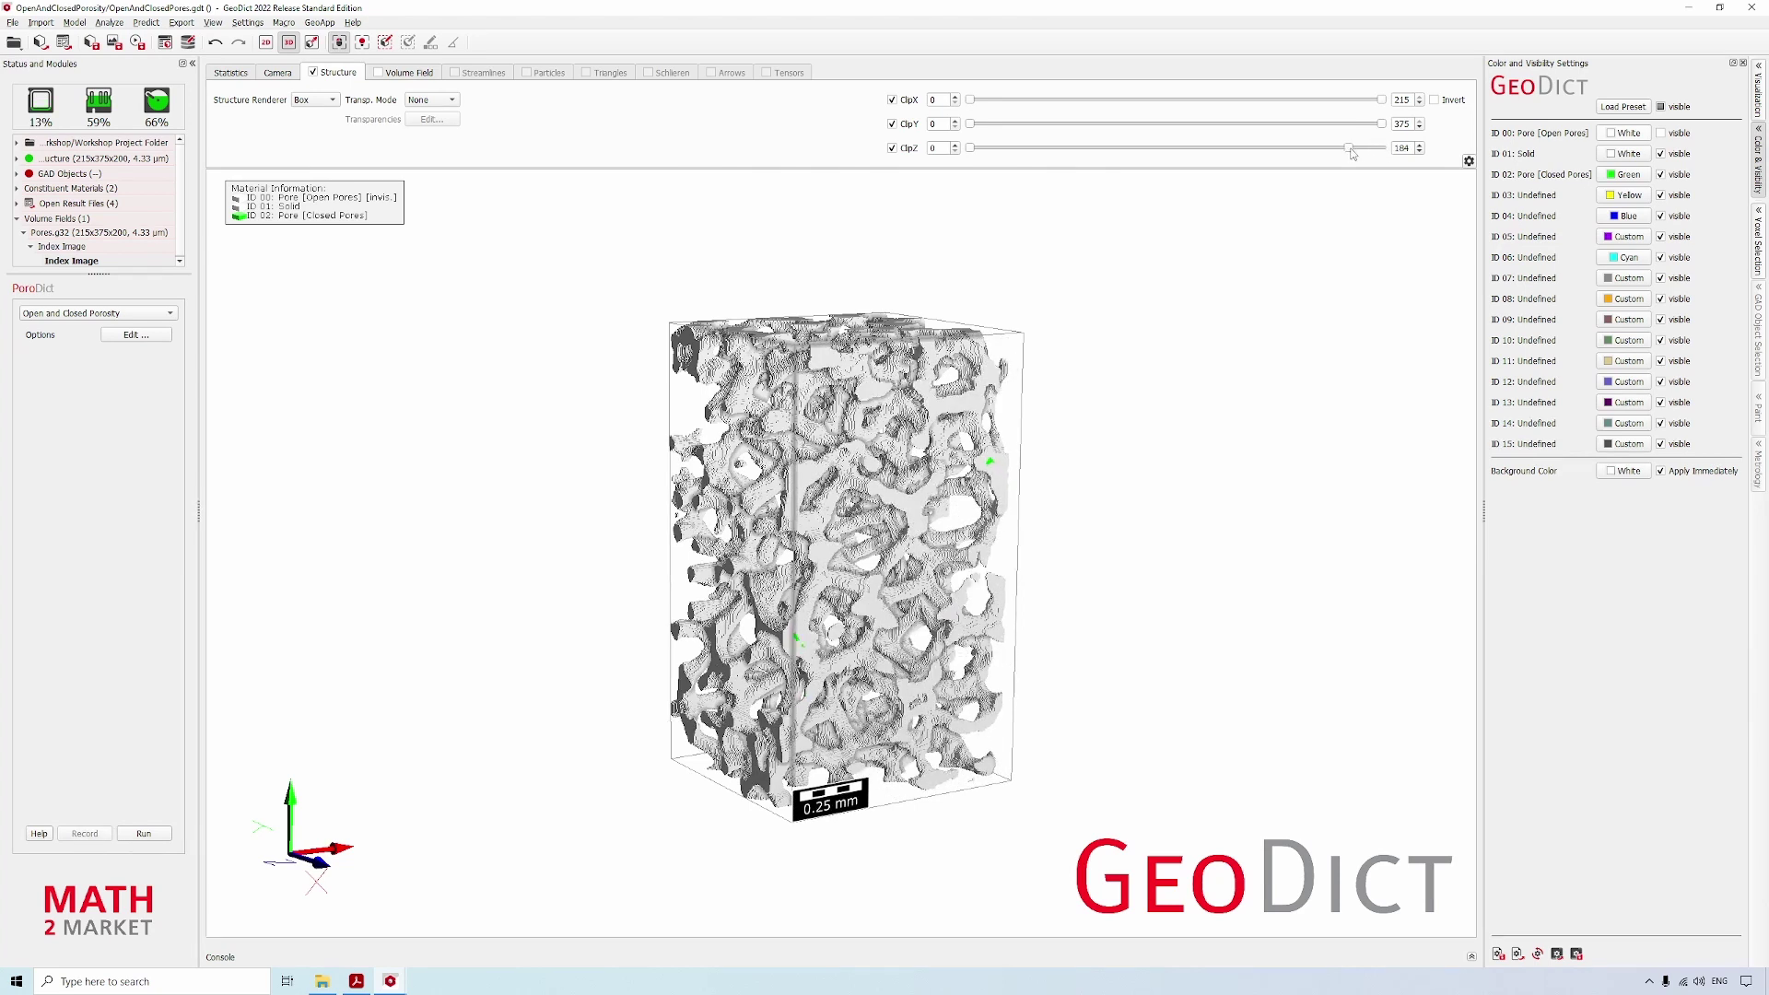
{"action": "mouse_move", "coordinate": [1004, 464]}
{"action": "scroll", "coordinate": [1404, 149], "scroll_direction": "down", "scroll_amount": 4}
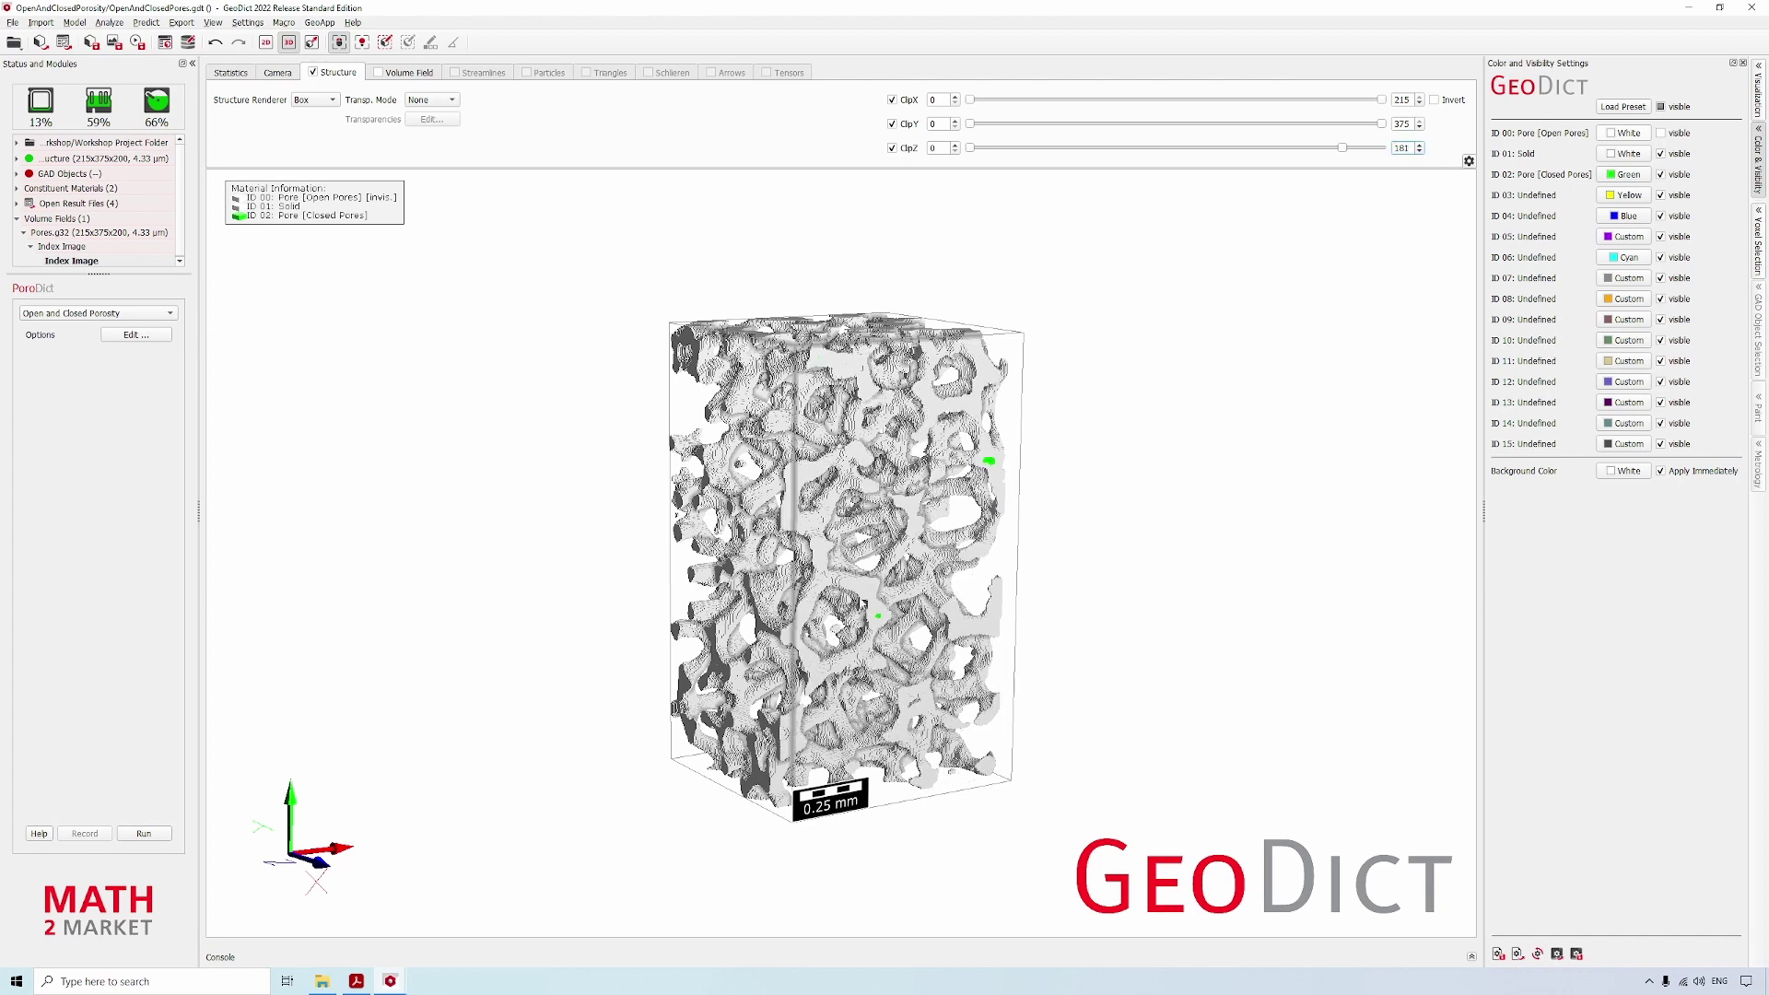
- Temporarily hide the solid in the clipped structure and rotate around the isolated closed pores
{"action": "left_click", "coordinate": [1660, 153]}
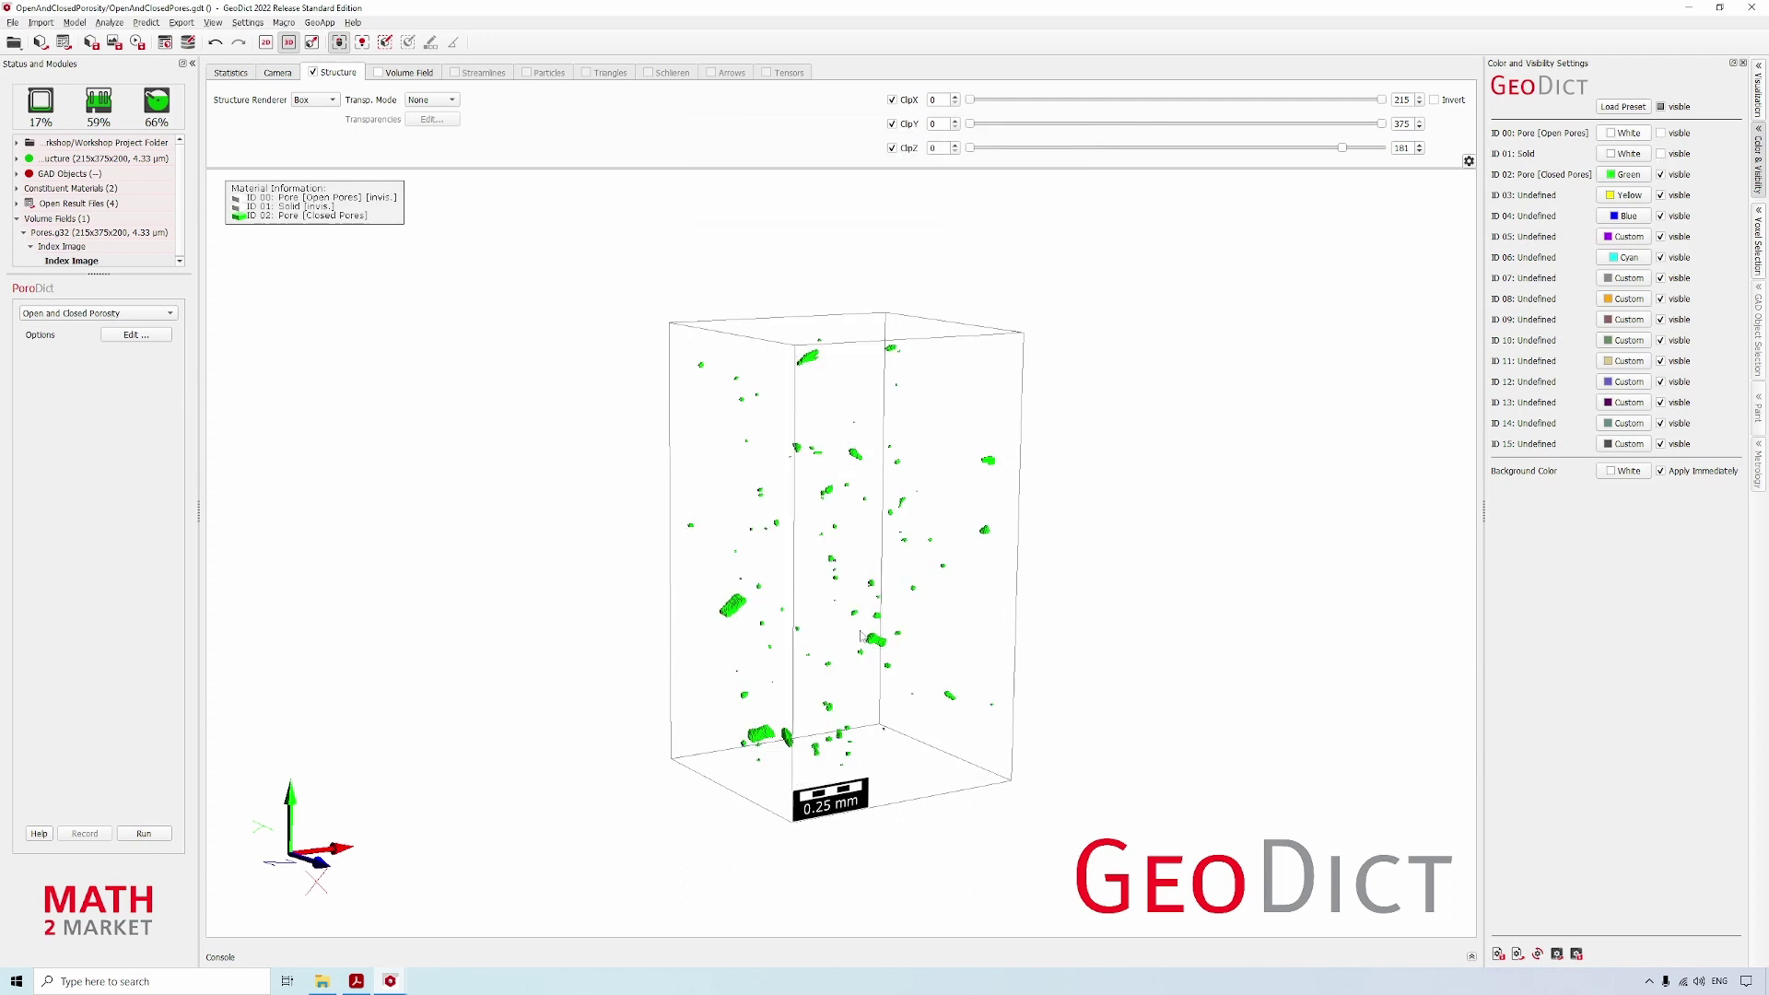
{"action": "left_click_drag", "start_coordinate": [860, 633], "coordinate": [1064, 680]}
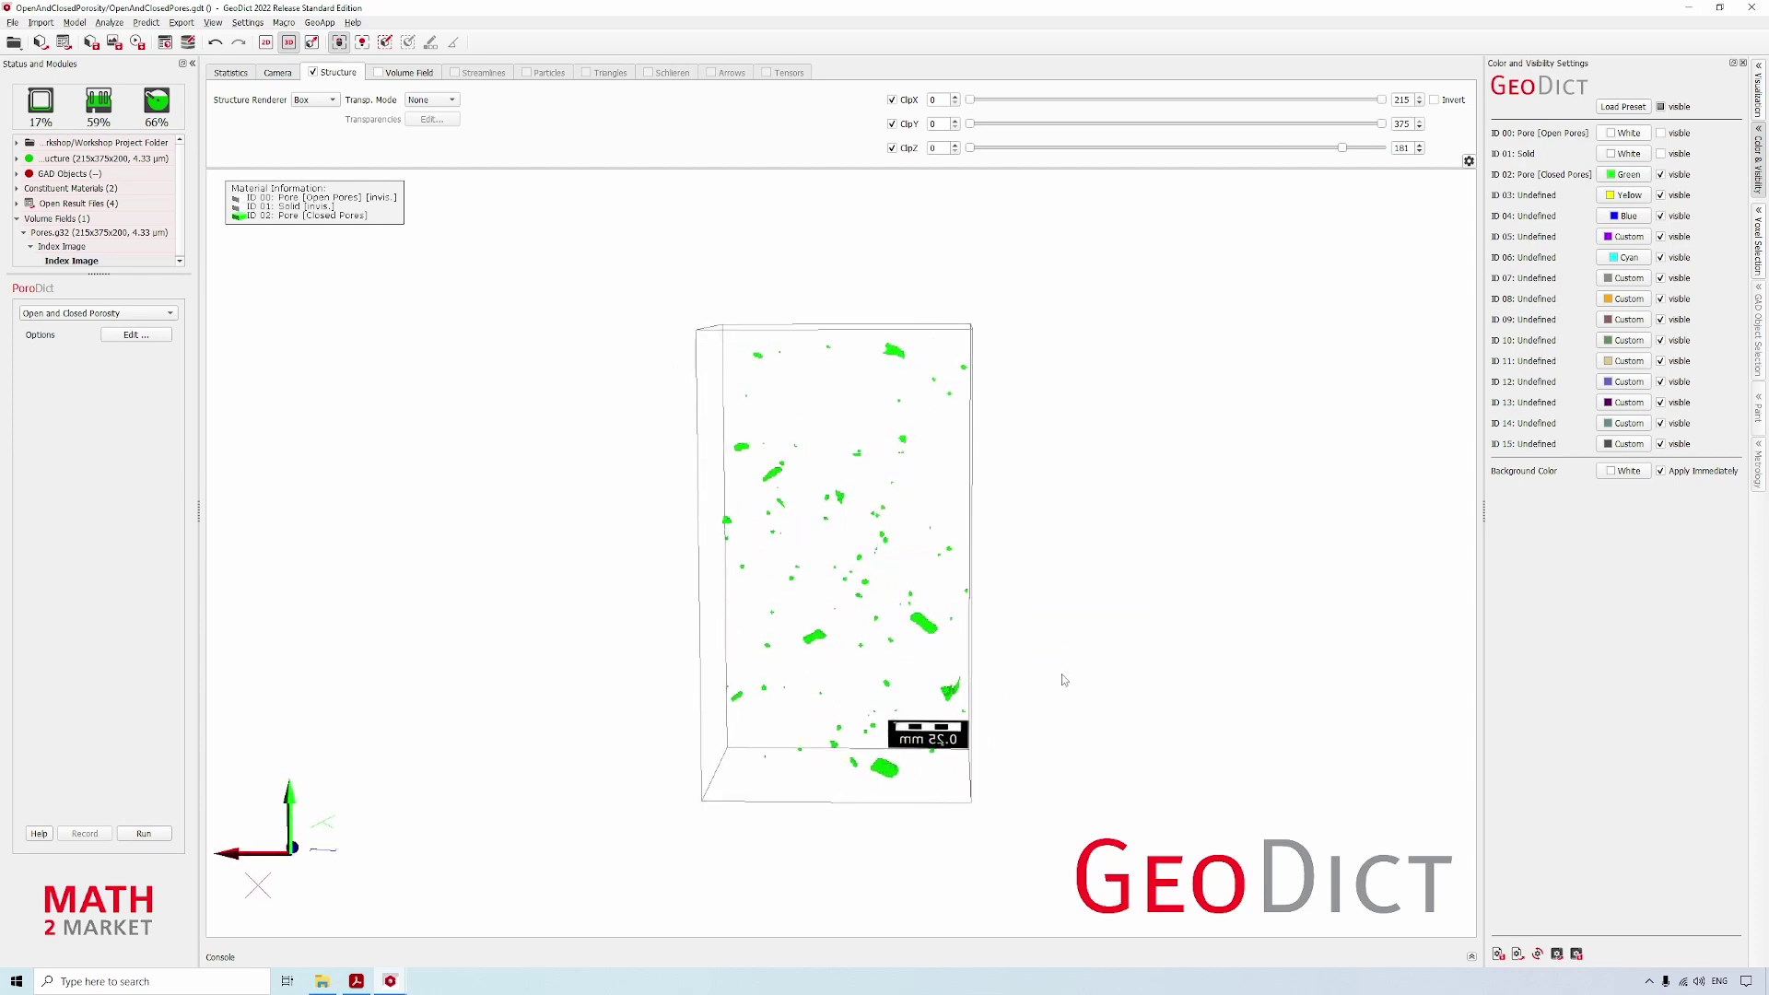
{"action": "left_click", "coordinate": [1661, 153]}
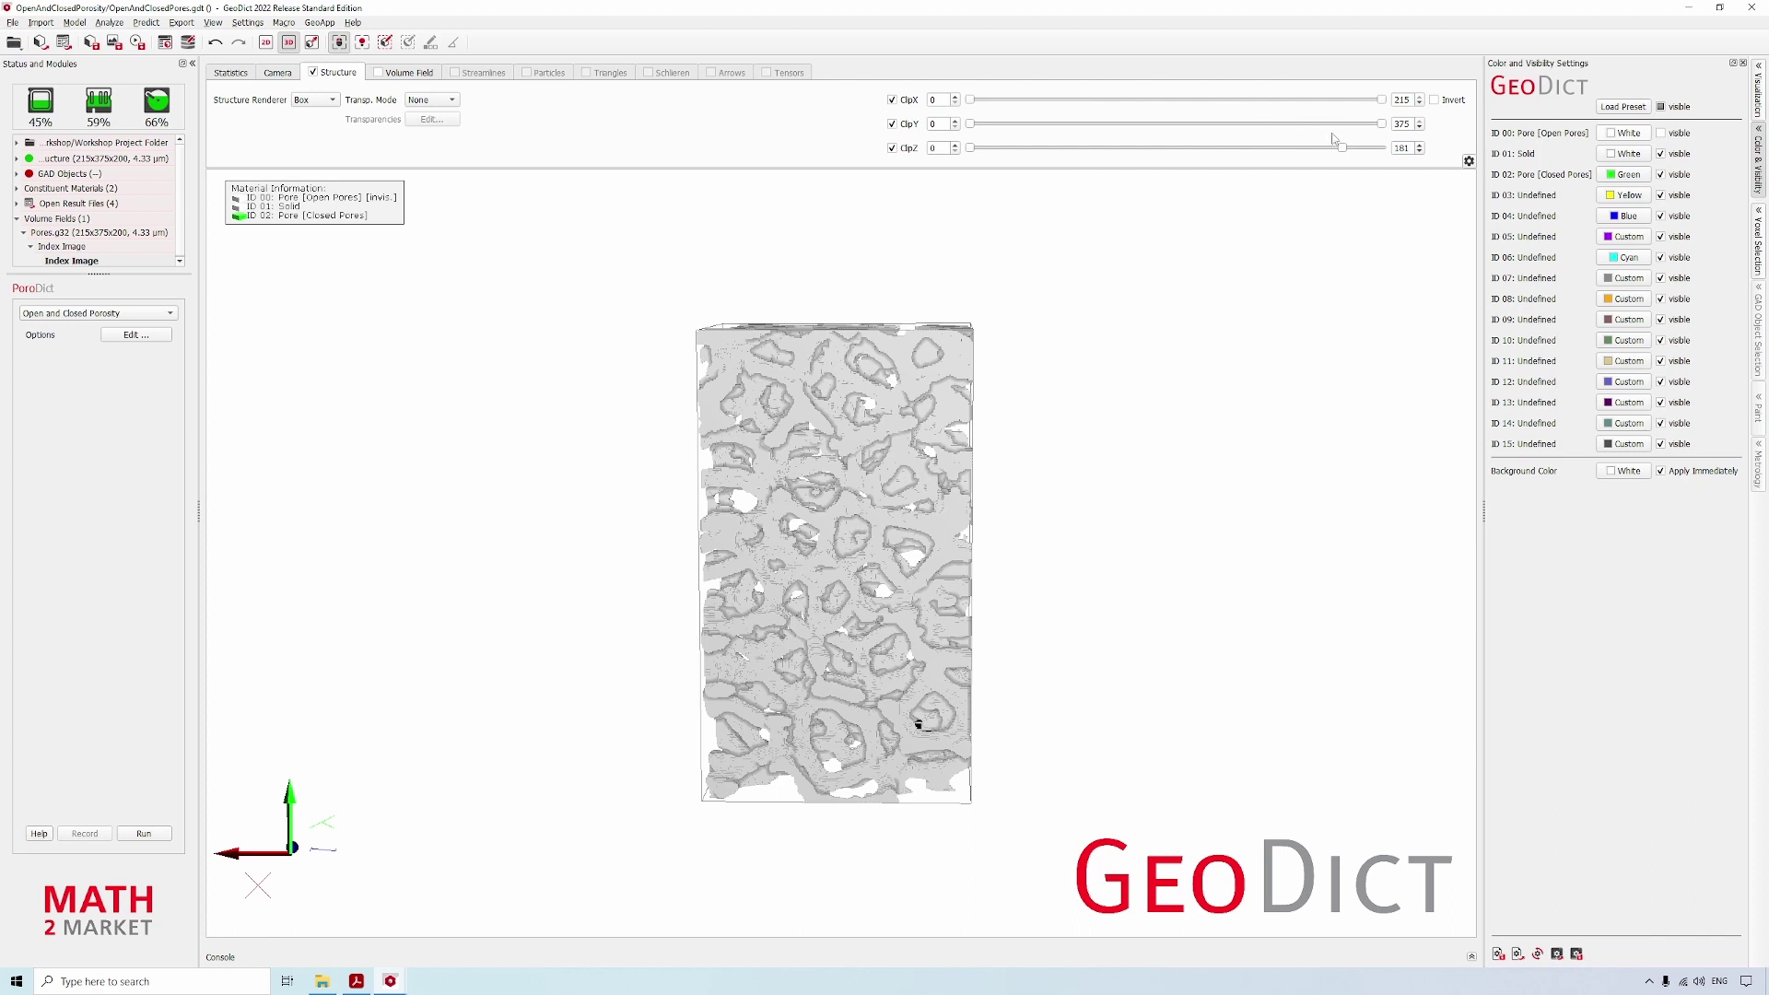
- Clip the structure along Z from the opposite side, with a lower limit of 33 and an upper limit of 200
{"action": "mouse_move", "coordinate": [1347, 153]}
{"action": "left_mouse_down"}
{"action": "mouse_move", "coordinate": [1327, 151]}
{"action": "mouse_move", "coordinate": [1382, 149]}
{"action": "left_mouse_up"}
{"action": "left_click_drag", "start_coordinate": [970, 148], "coordinate": [1036, 148]}
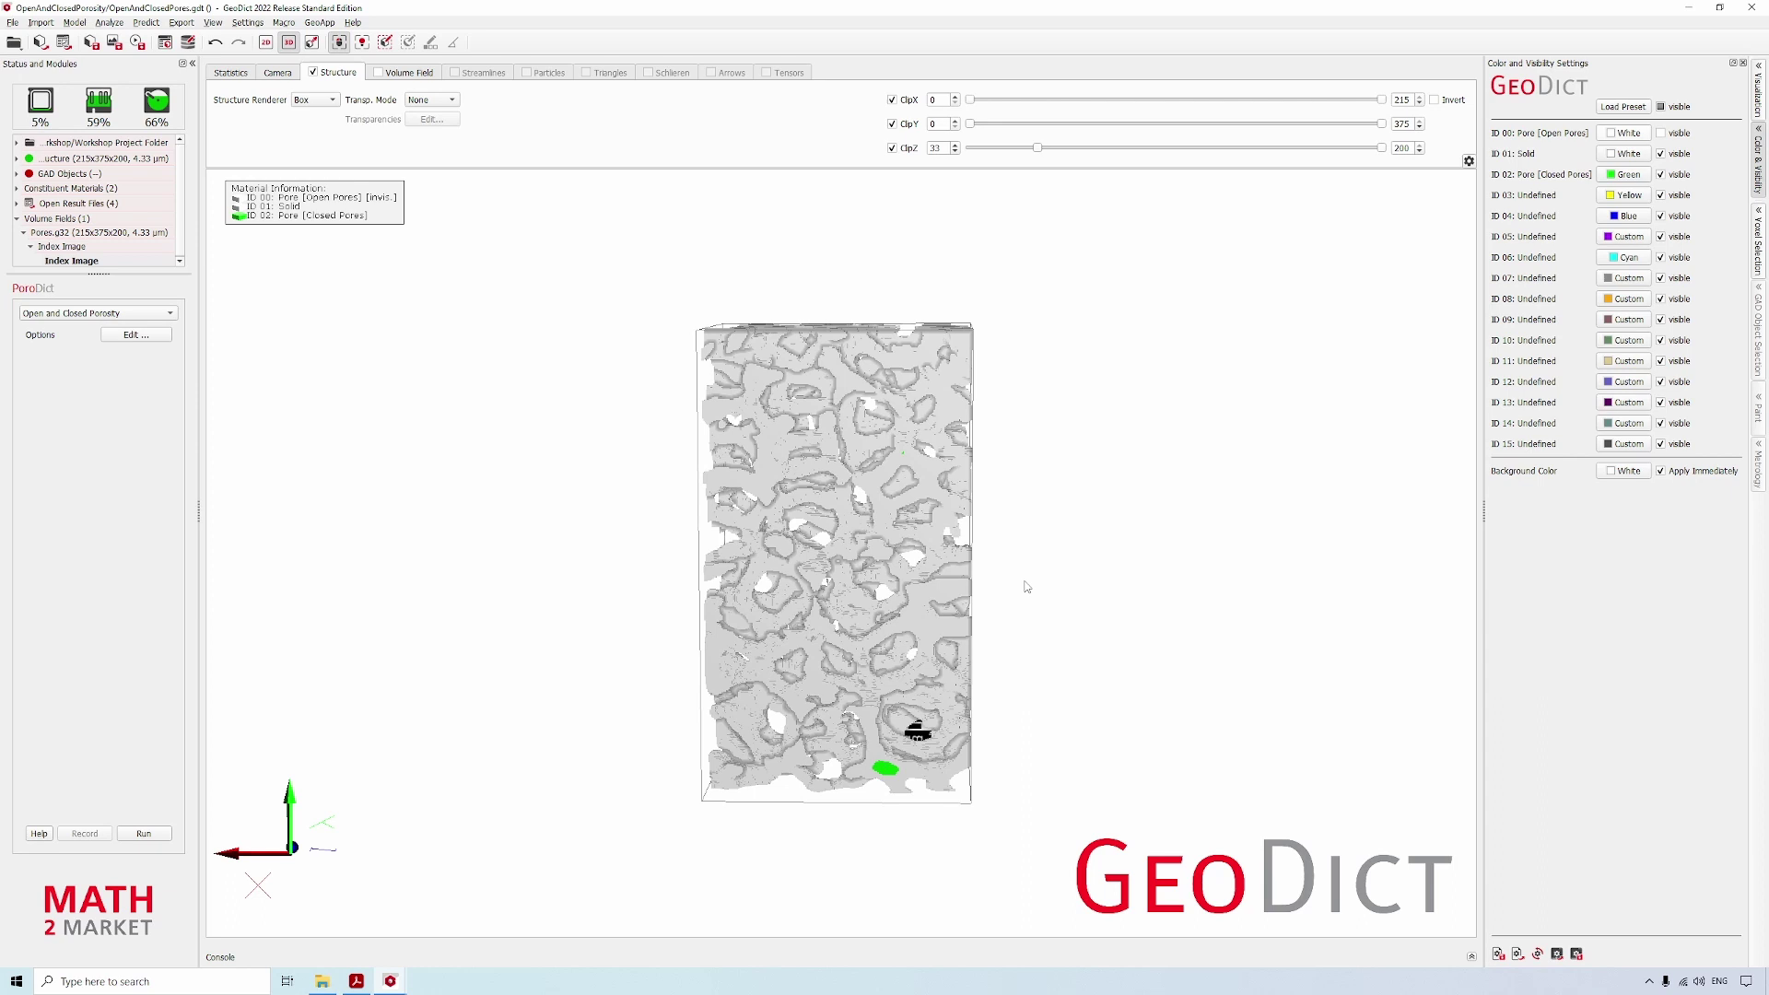
- Reset the lower Z clipping limit to 0 and inspect the full structure from several angles
{"action": "left_click_drag", "start_coordinate": [1037, 149], "coordinate": [949, 149]}
{"action": "left_click_drag", "start_coordinate": [1188, 728], "coordinate": [1188, 535]}
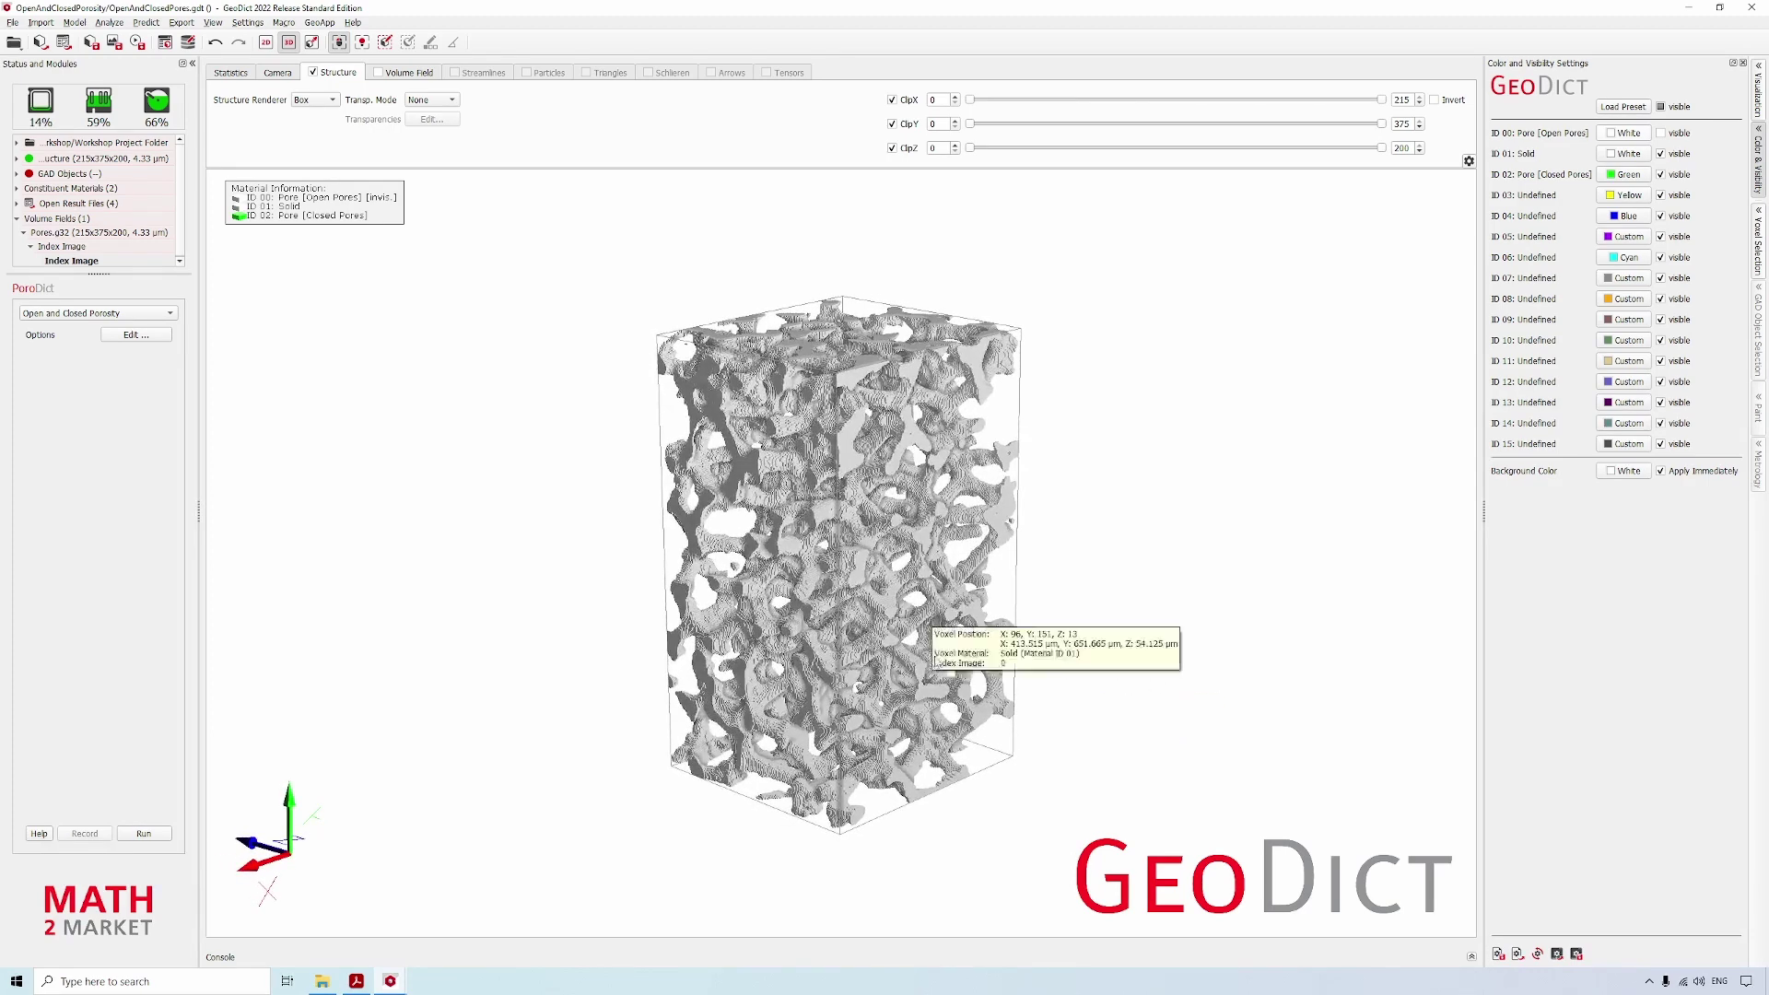
{"action": "left_click_drag", "start_coordinate": [1035, 637], "coordinate": [1049, 662]}
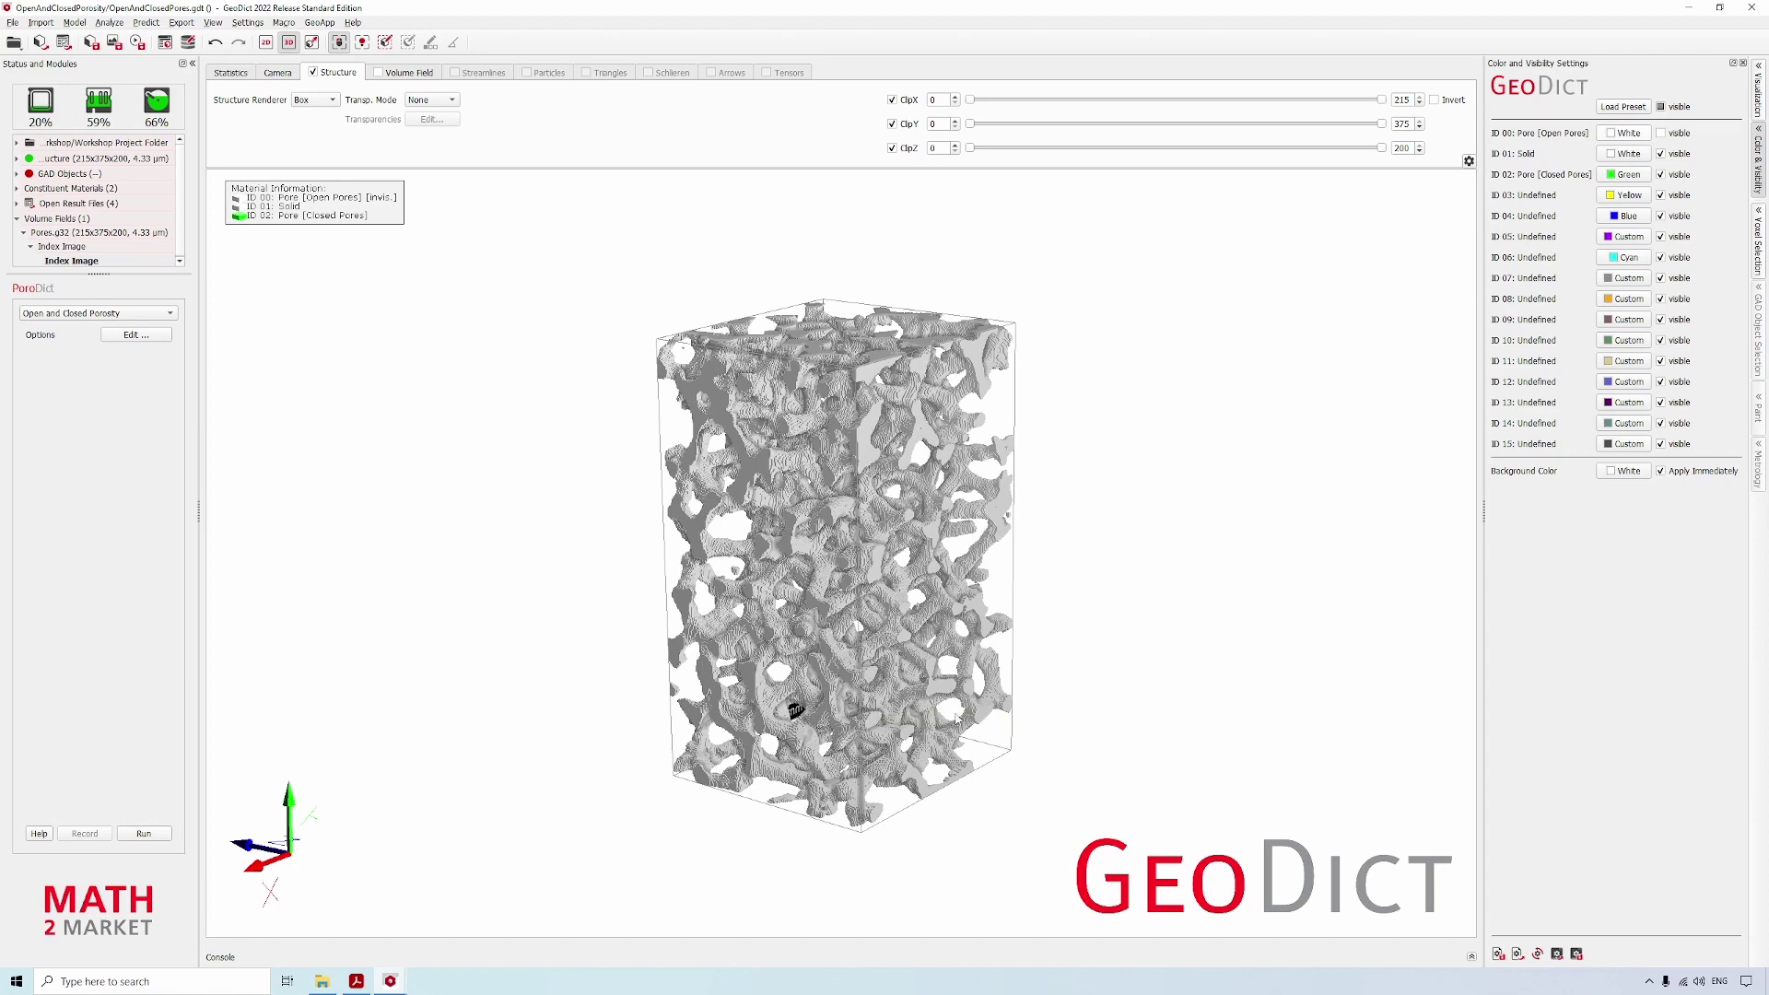
{"action": "left_click_drag", "start_coordinate": [1042, 663], "coordinate": [1027, 606]}
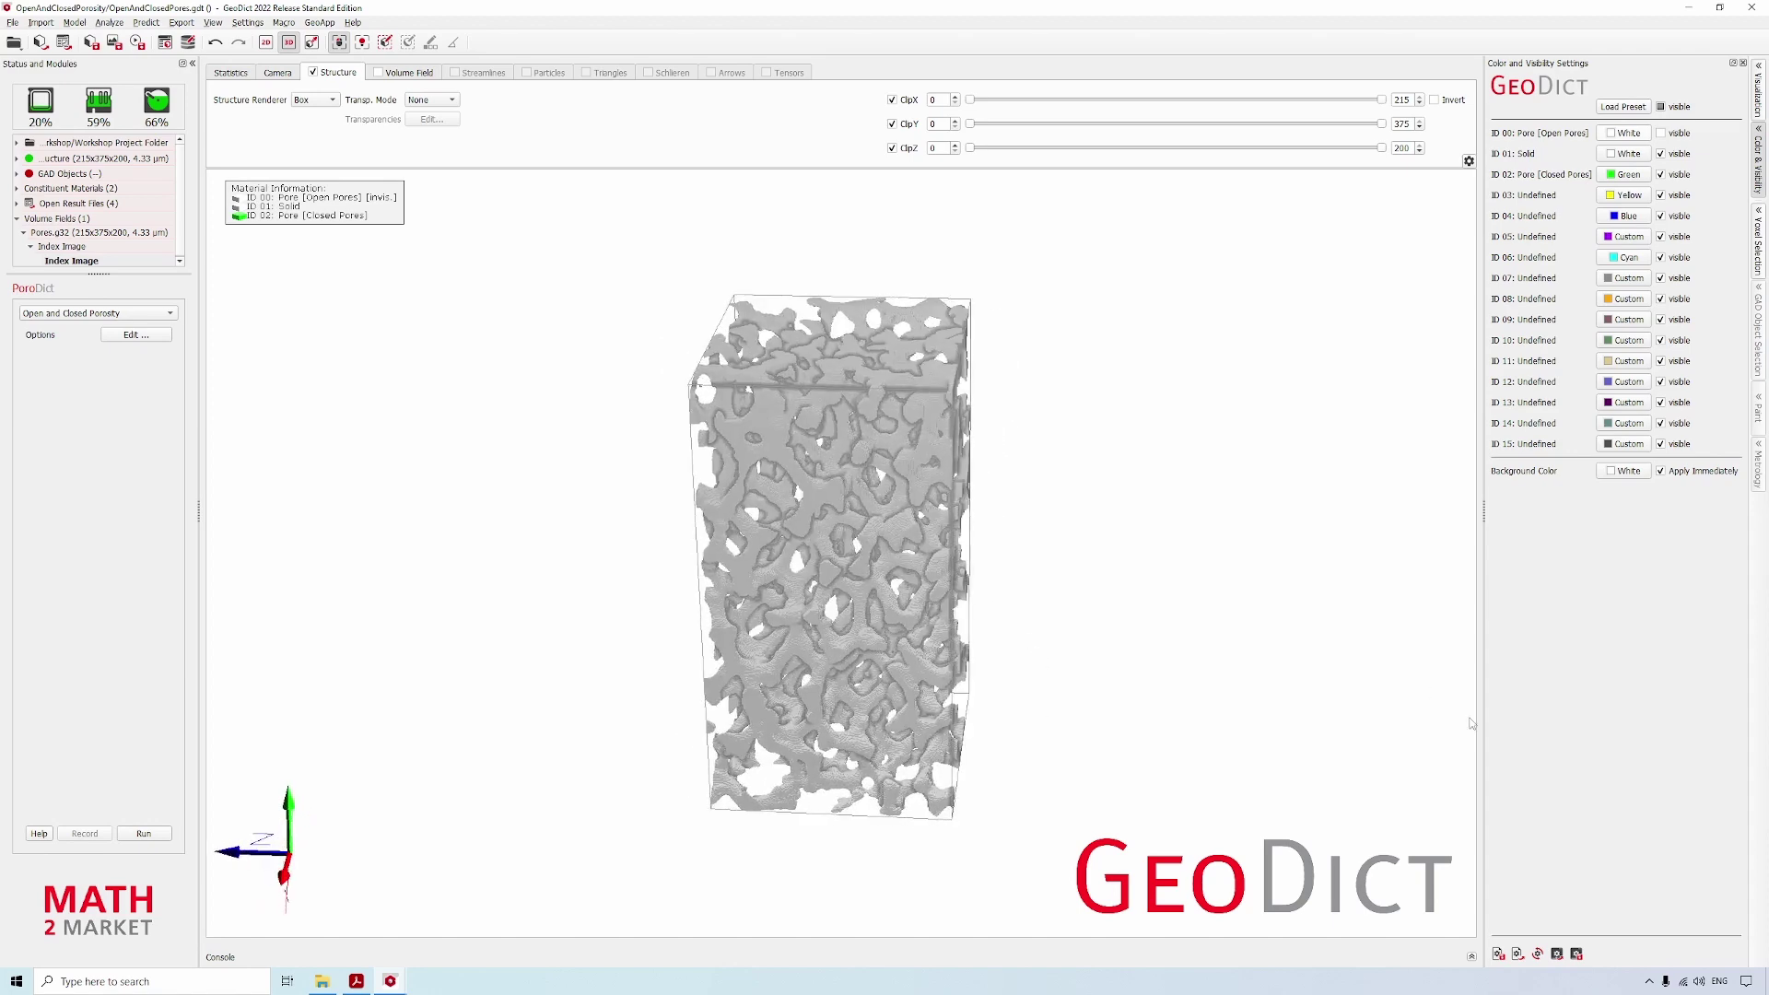
- Reset the camera view and rotate the structure to an oblique angle
{"action": "left_click_drag", "start_coordinate": [1471, 723], "coordinate": [788, 391]}
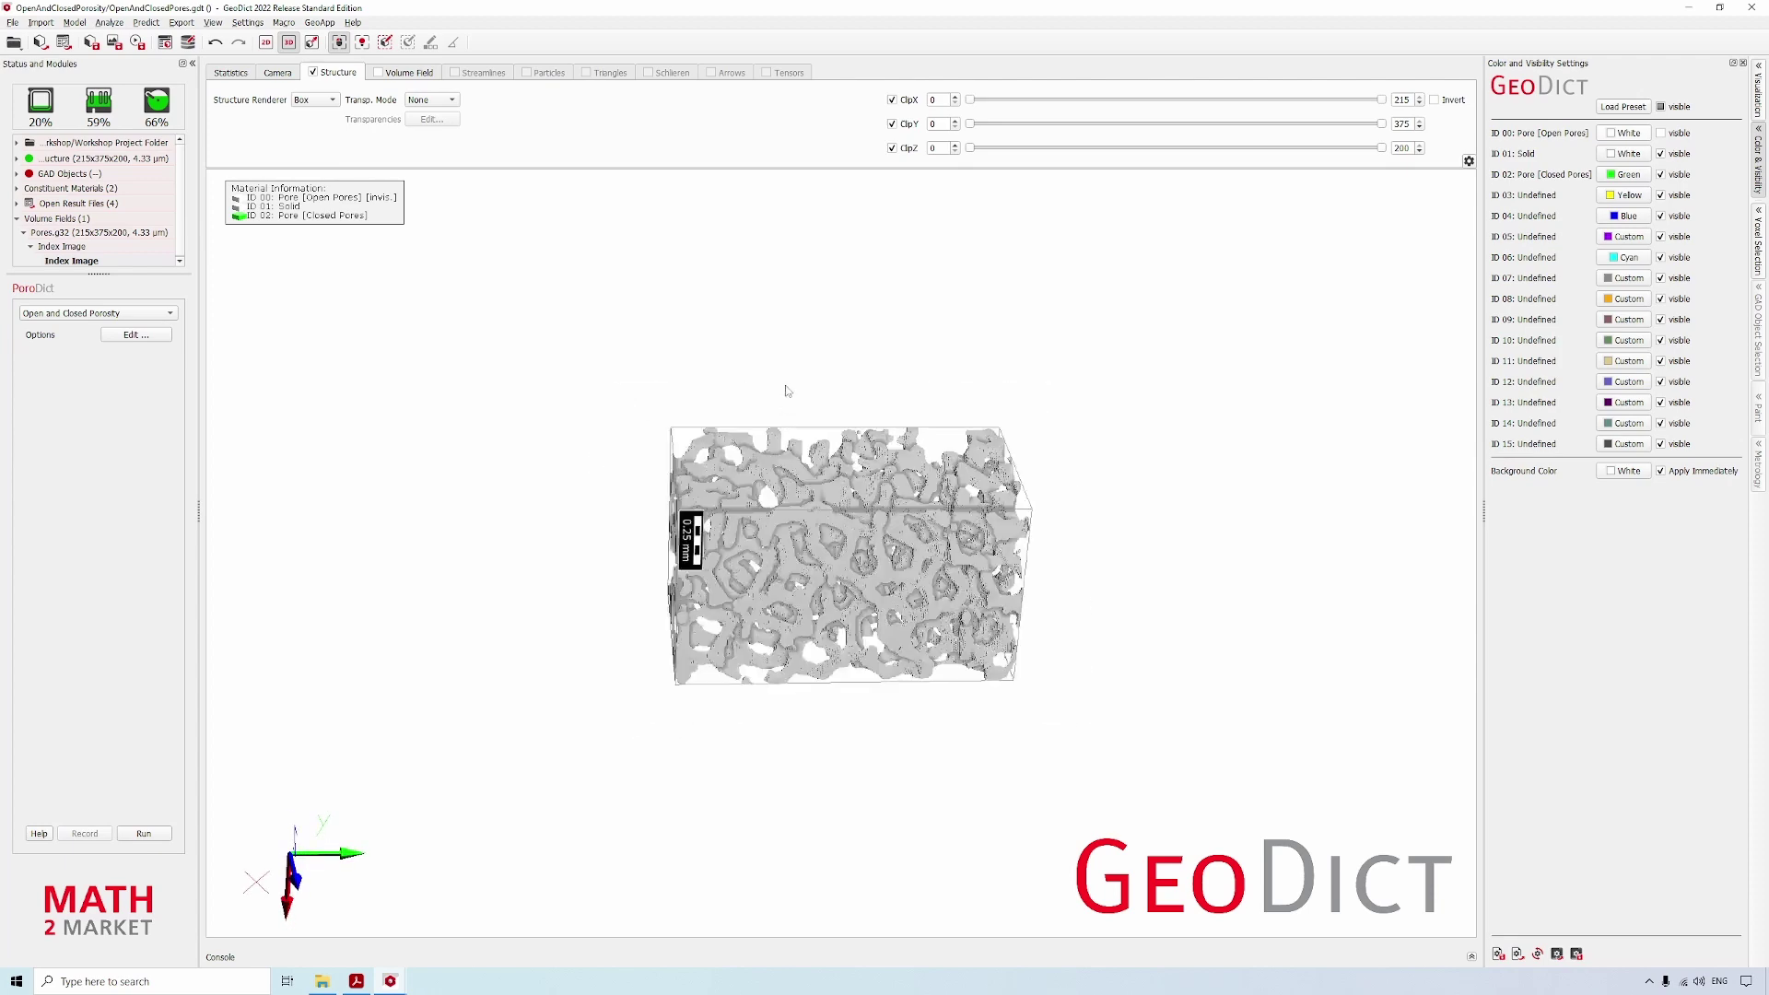
{"action": "scroll", "coordinate": [812, 321], "scroll_direction": "down", "scroll_amount": 3}
{"action": "left_click_drag", "start_coordinate": [730, 679], "coordinate": [1336, 488]}
{"action": "left_click_drag", "start_coordinate": [494, 501], "coordinate": [1765, 502]}
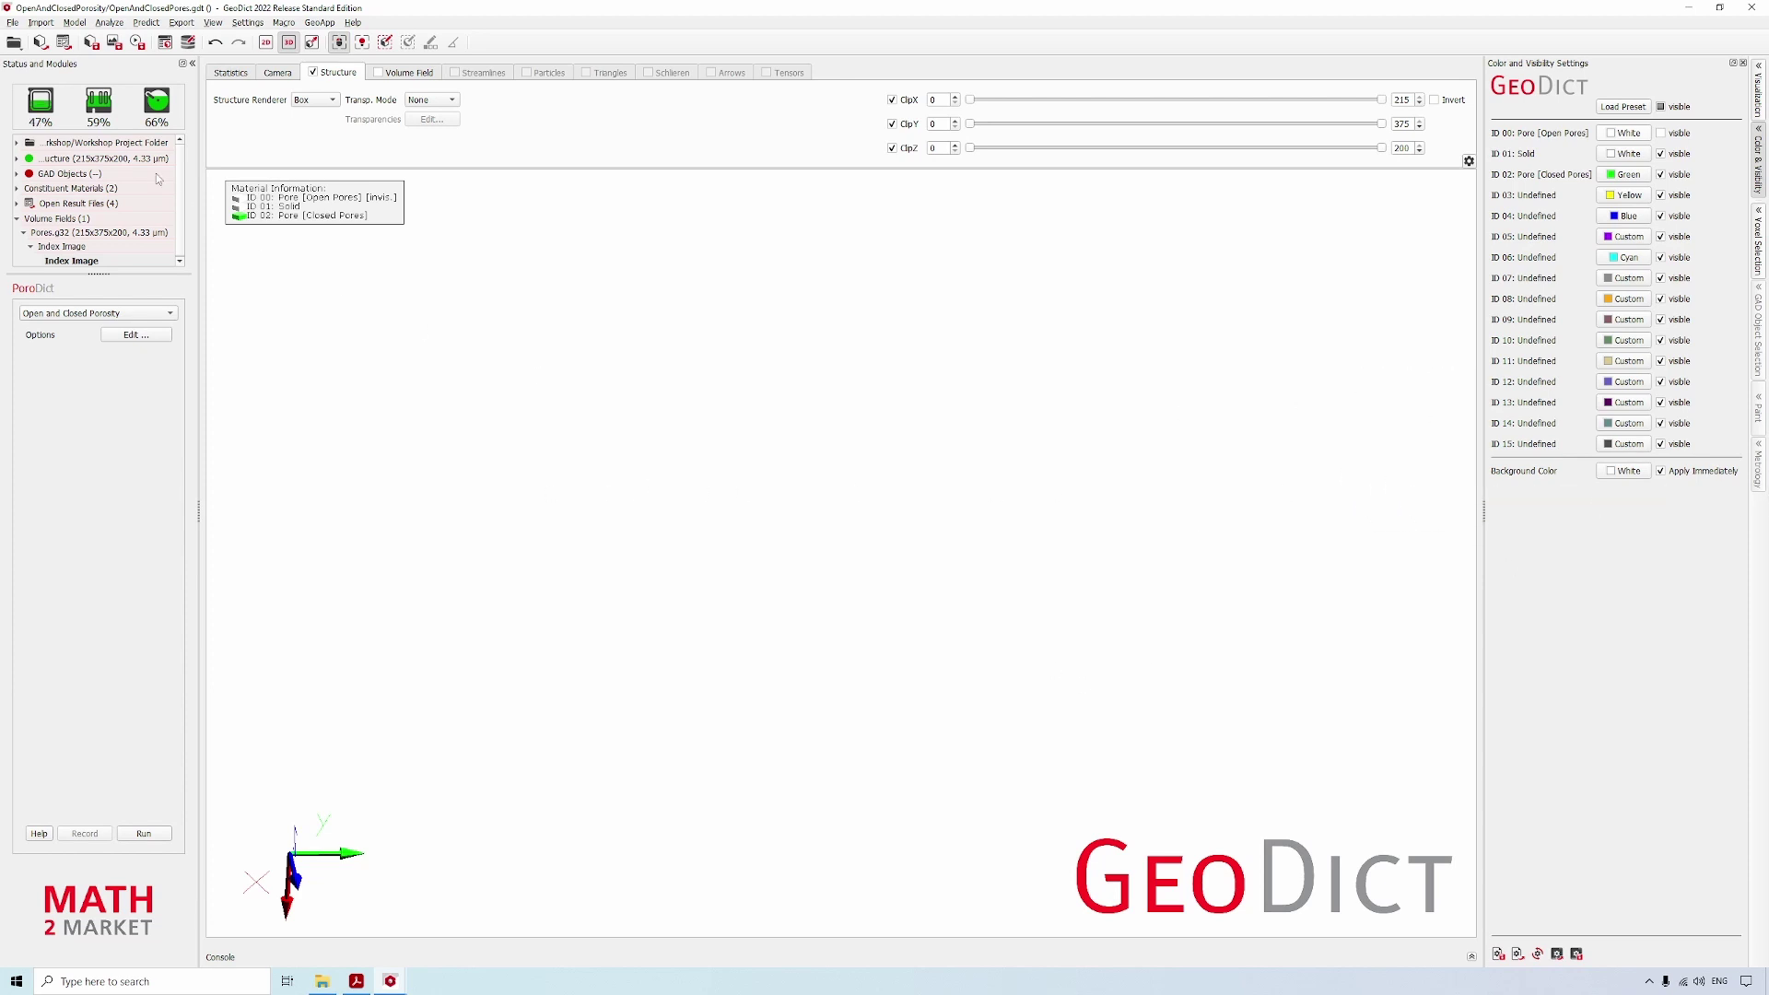
{"action": "left_click", "coordinate": [277, 73]}
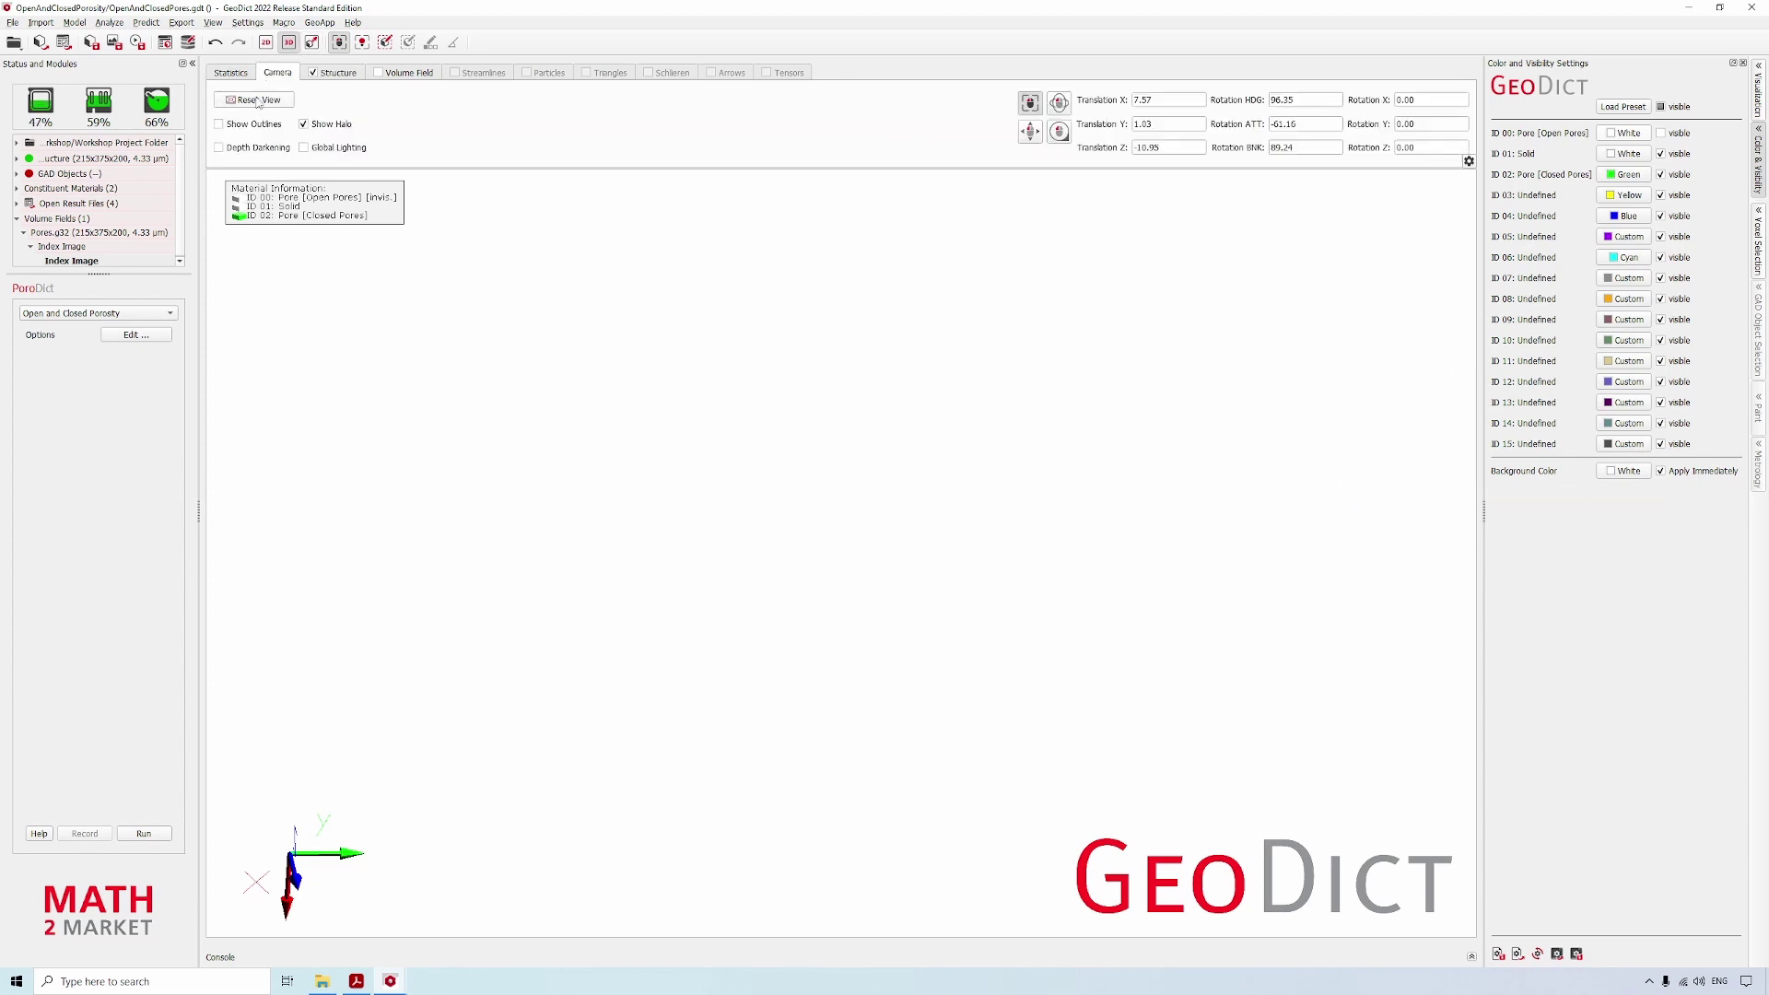
{"action": "left_click", "coordinate": [258, 101]}
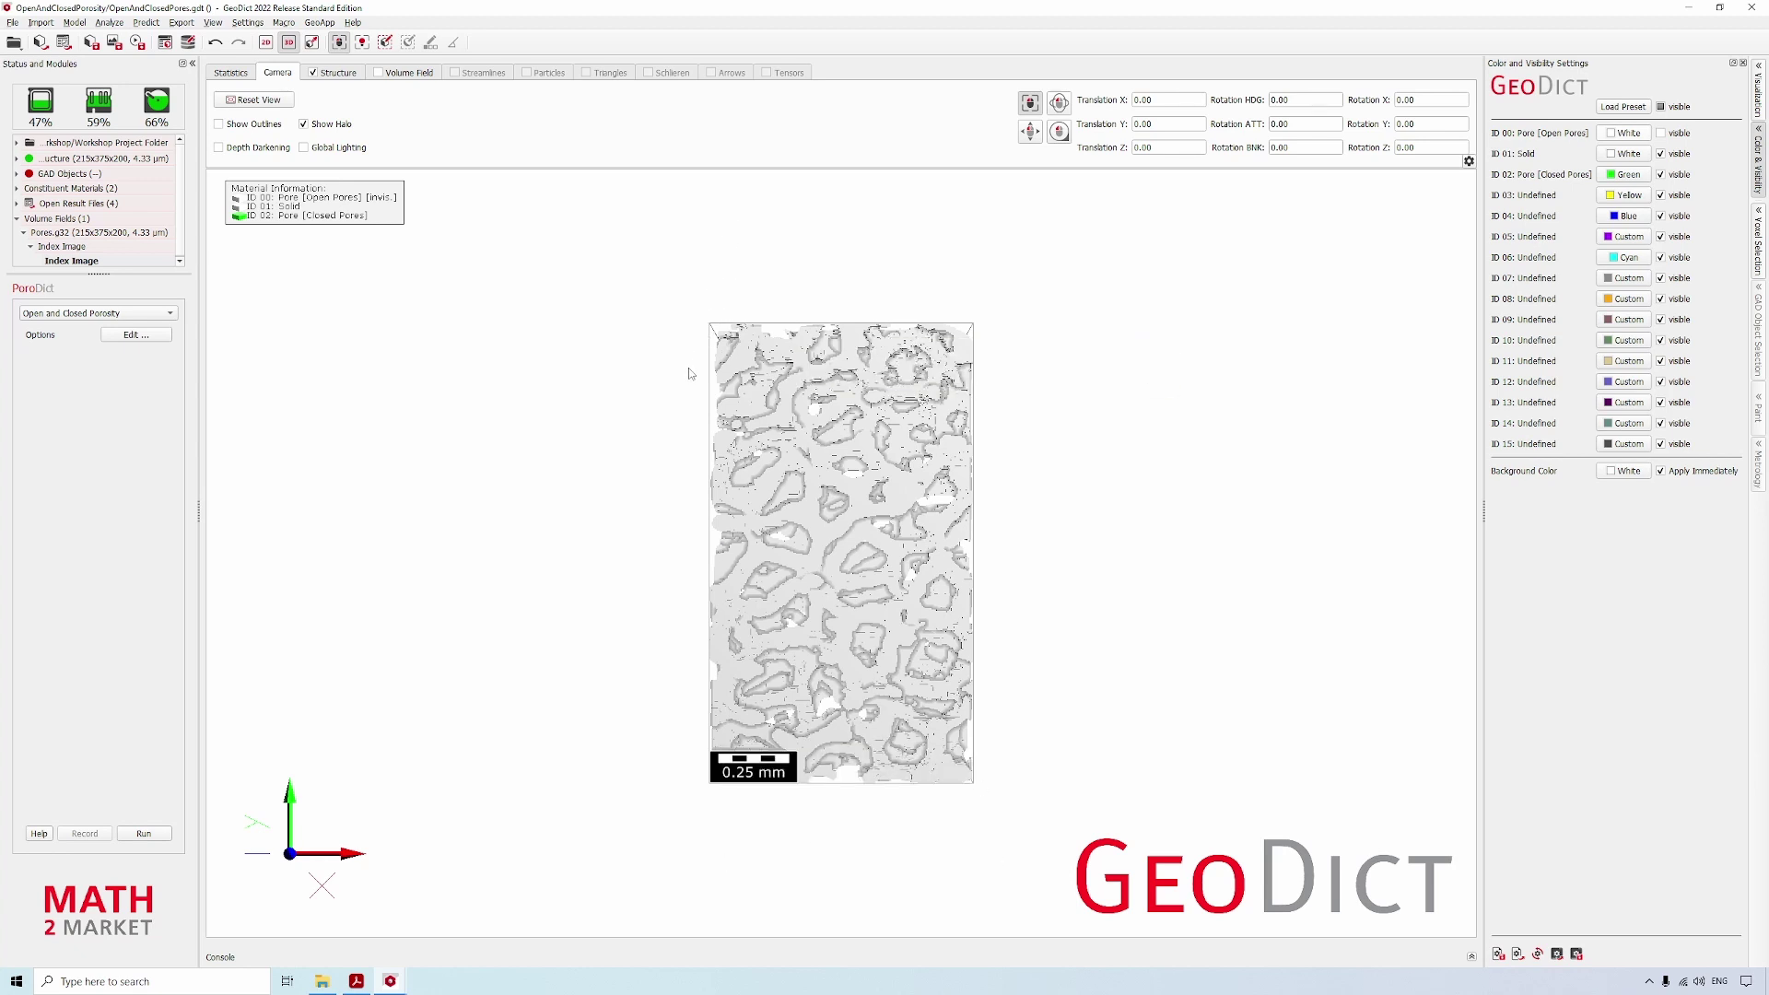
{"action": "left_click_drag", "start_coordinate": [688, 371], "coordinate": [665, 451]}
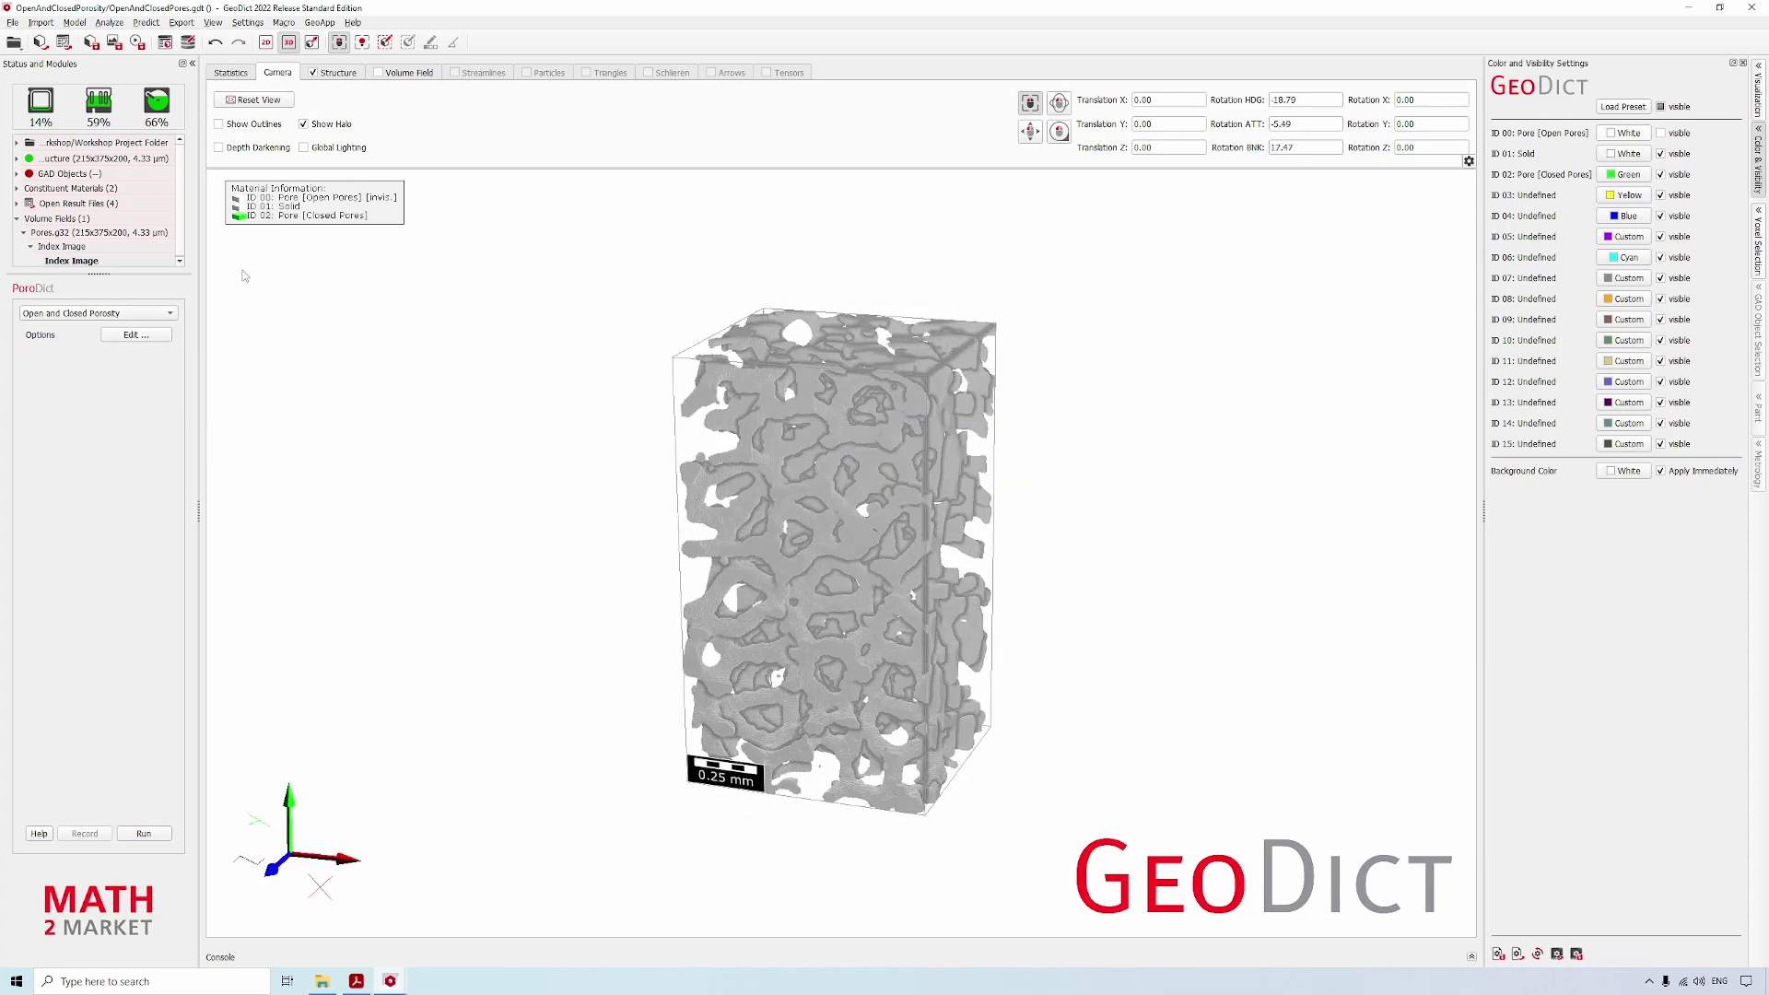
- Switch to the FlowDict module with the Stokes(-Brinkman) flow solver, reviewing the available solver commands
{"action": "left_click", "coordinate": [160, 24]}
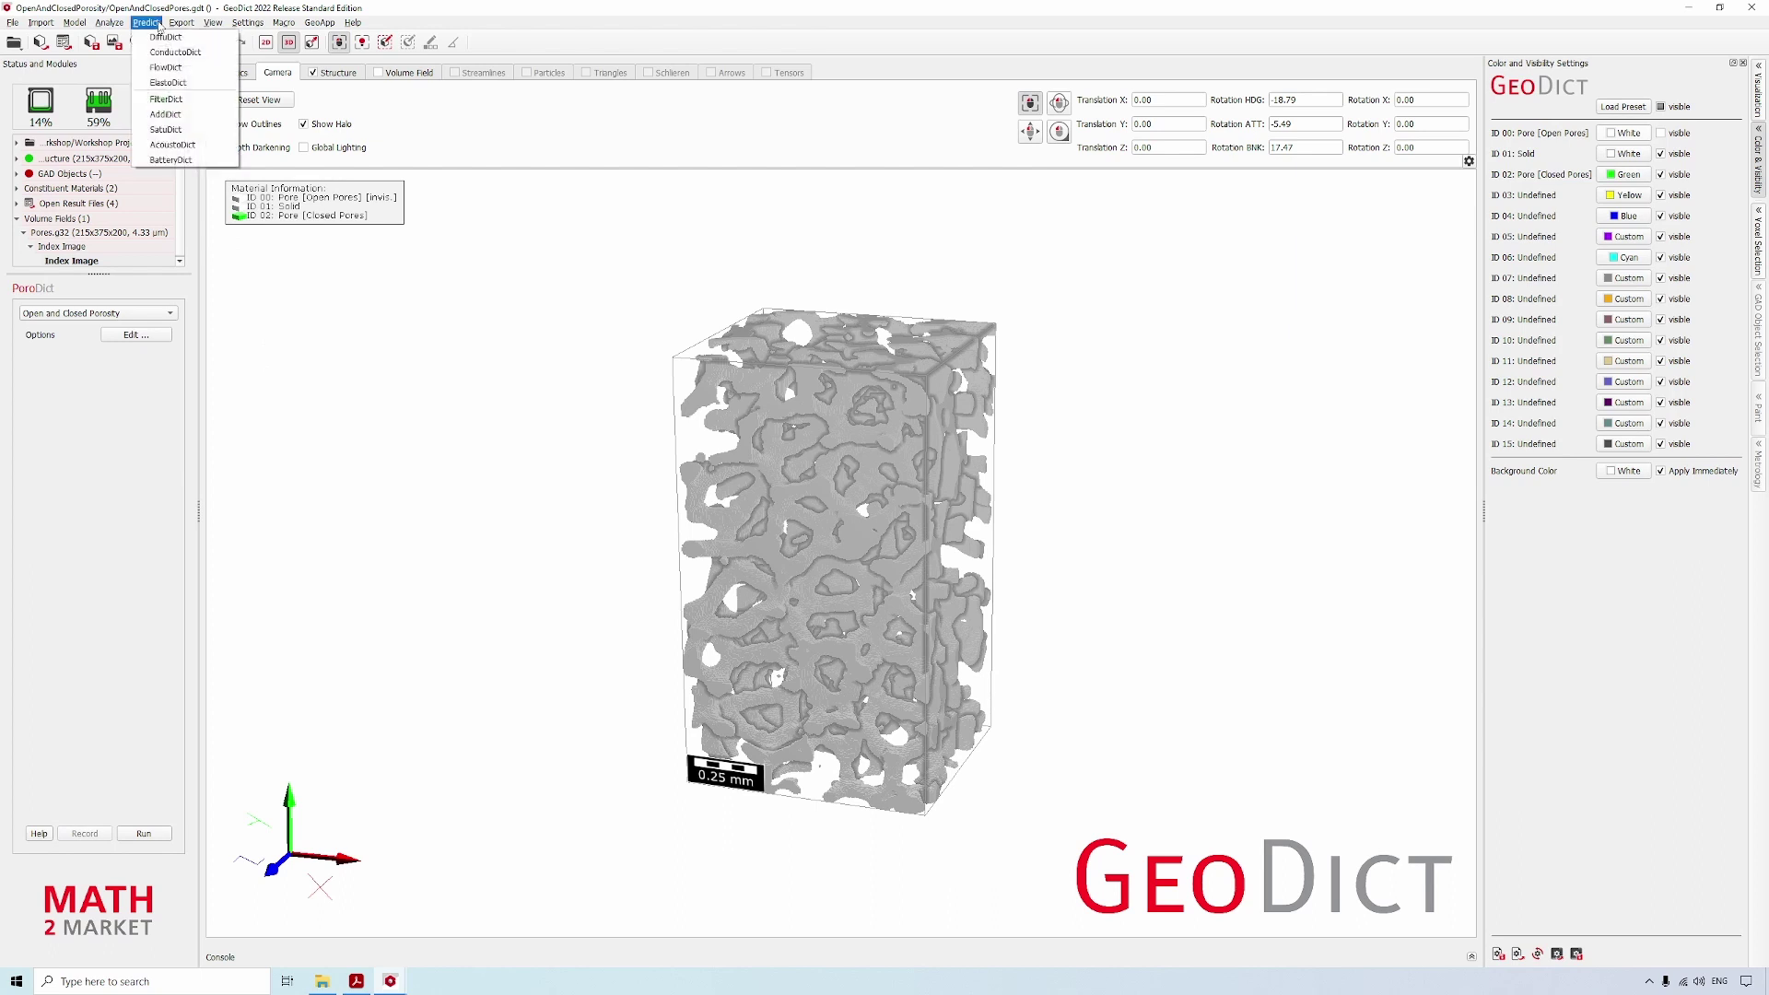
{"action": "left_click", "coordinate": [158, 67]}
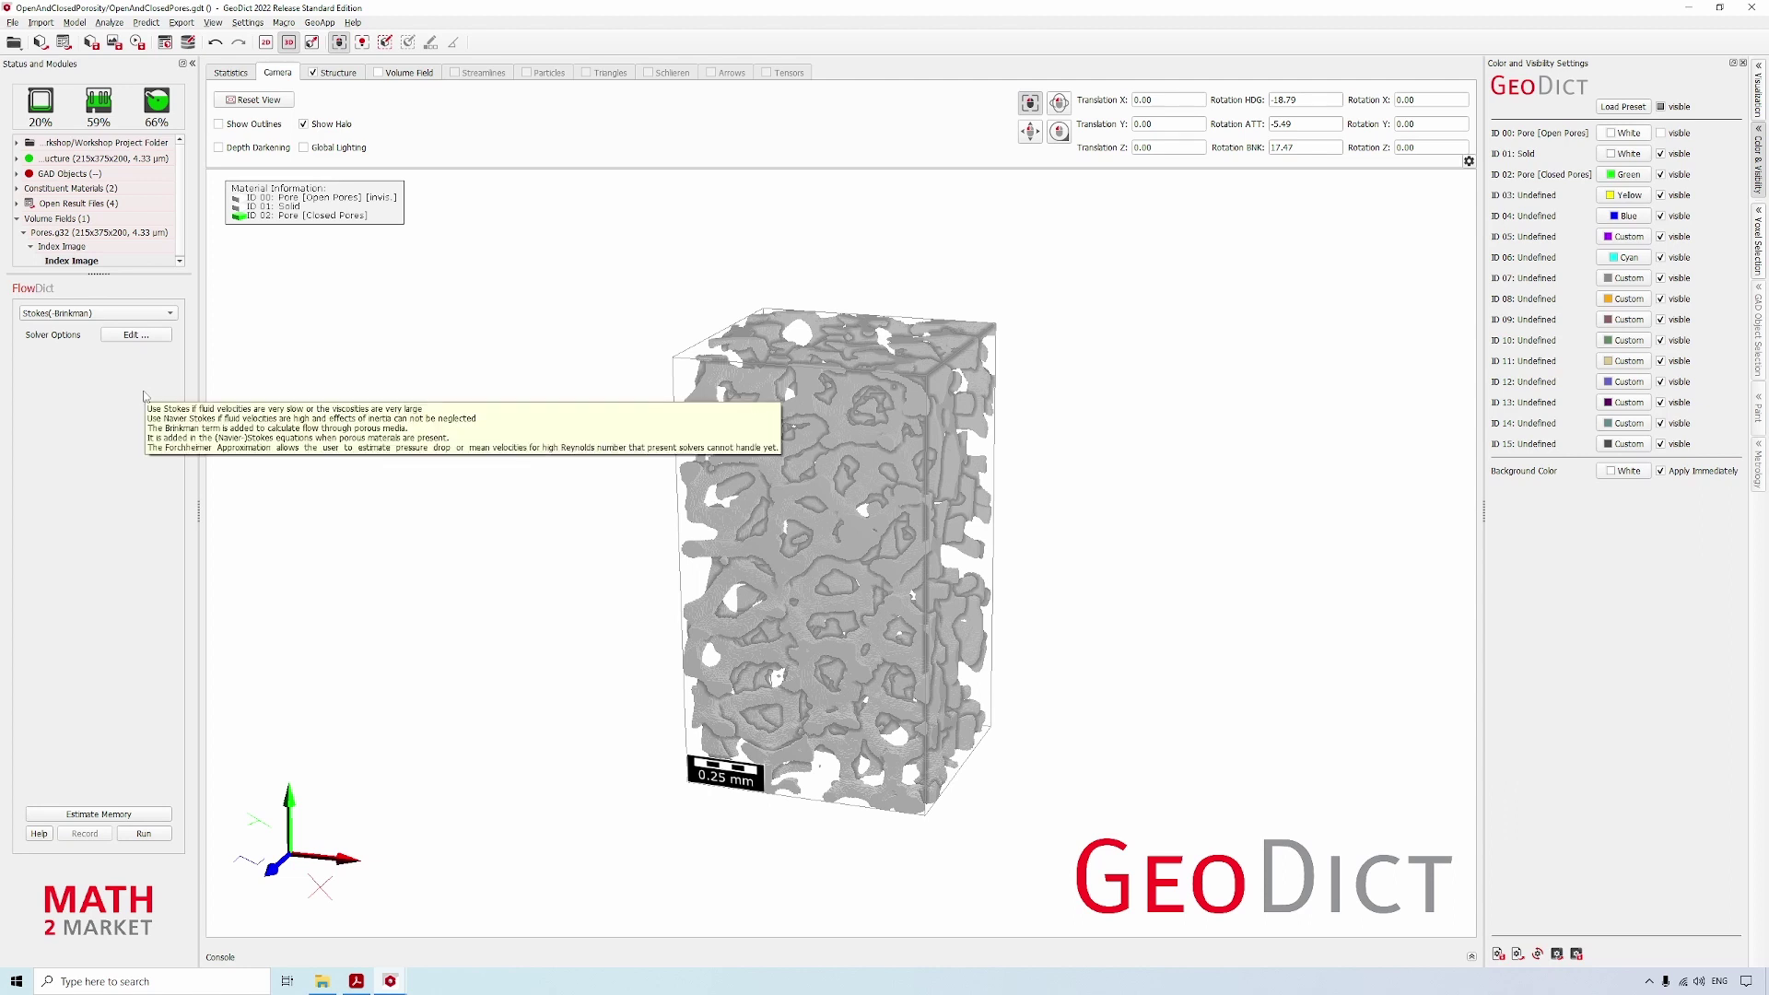
{"action": "left_click", "coordinate": [135, 313]}
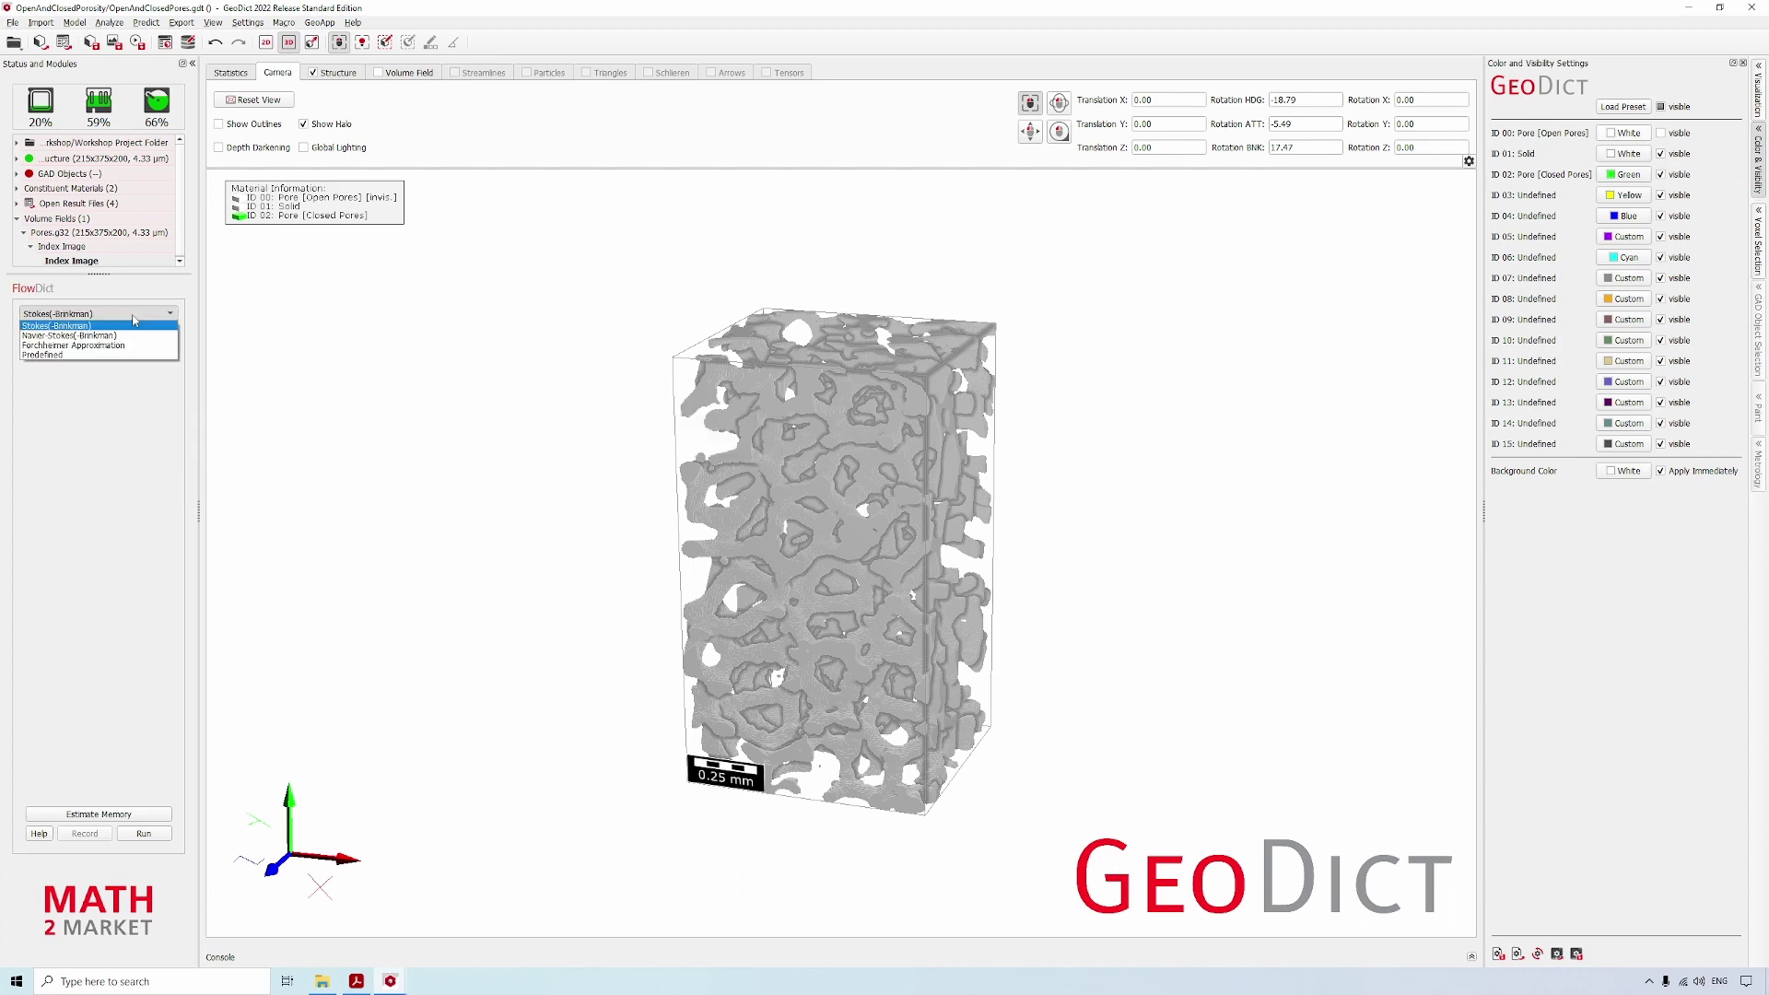
{"action": "left_click", "coordinate": [133, 318]}
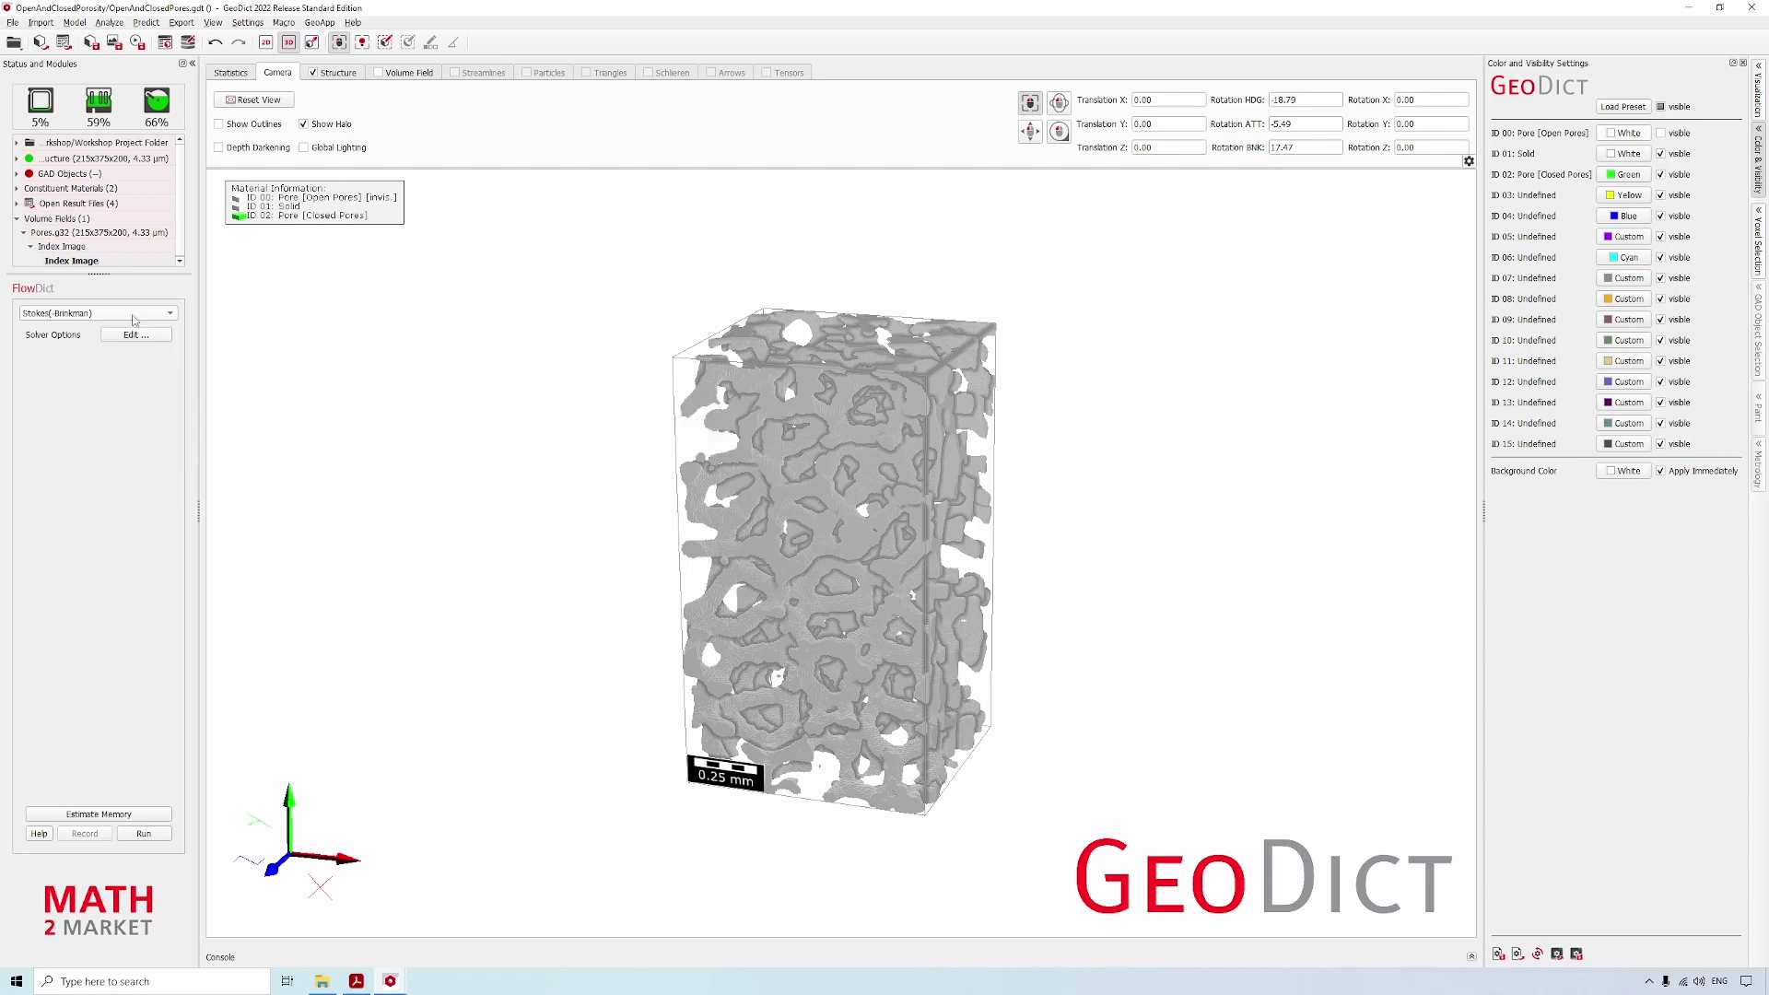
{"action": "left_click", "coordinate": [135, 316]}
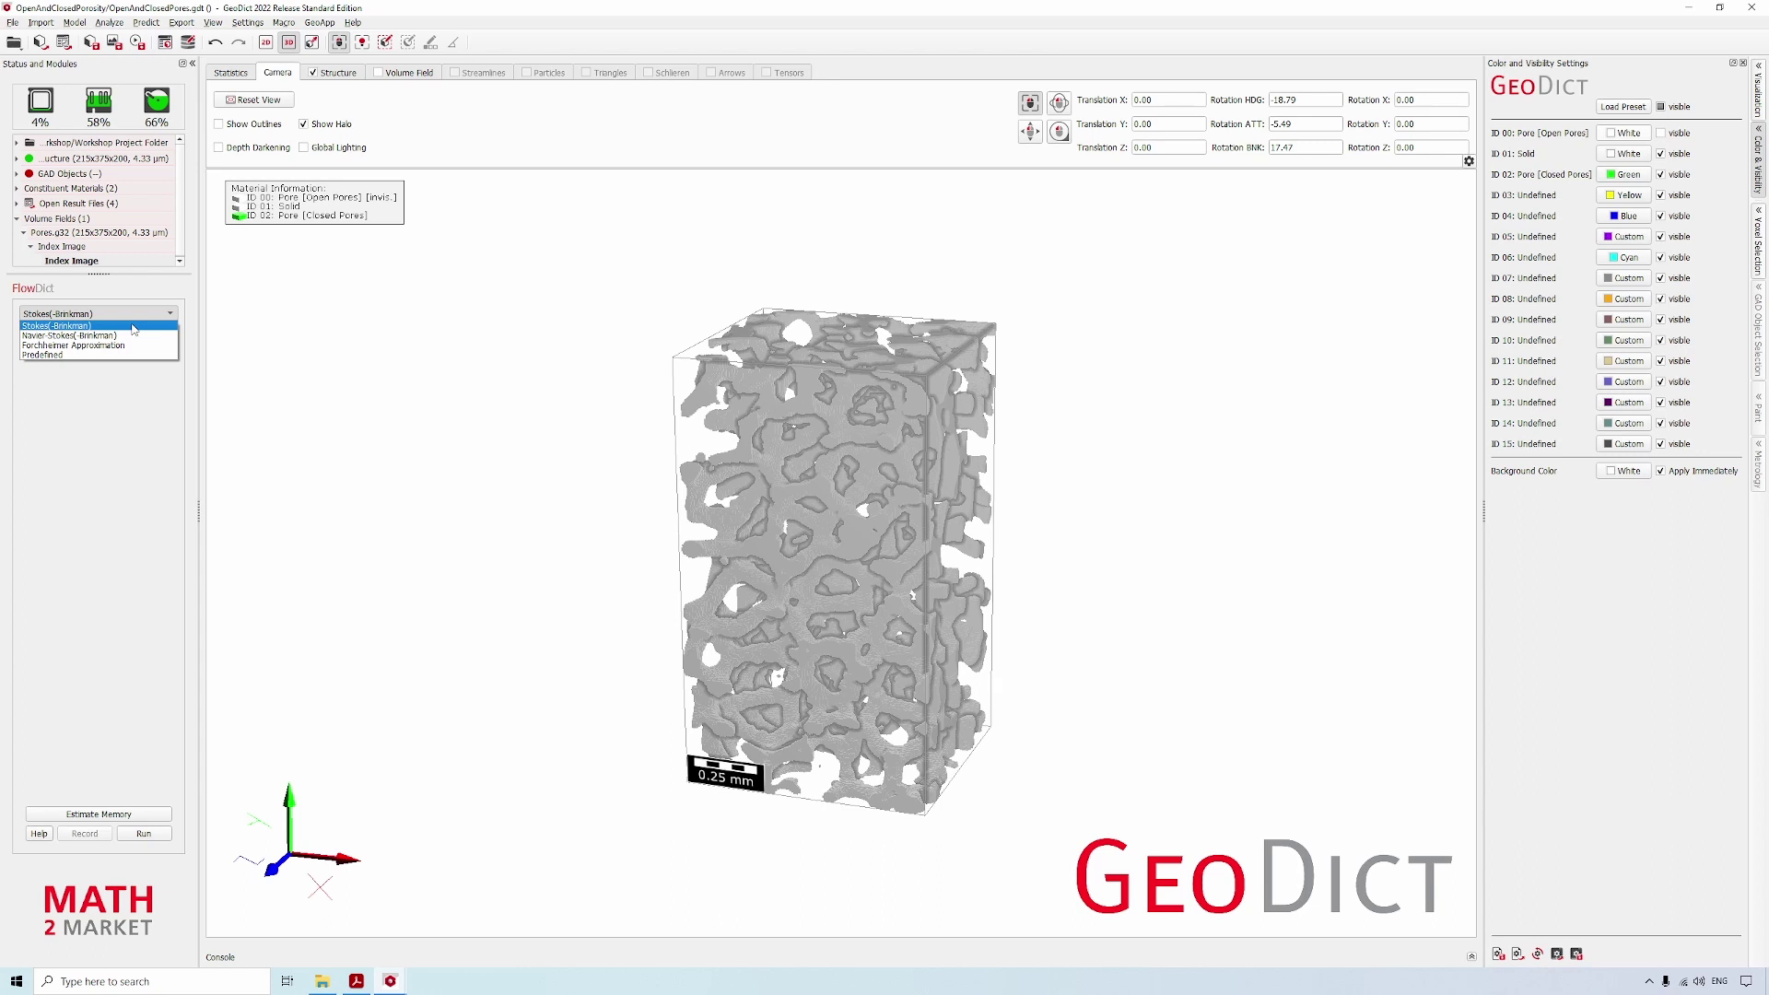
{"action": "key", "text": "Escape"}
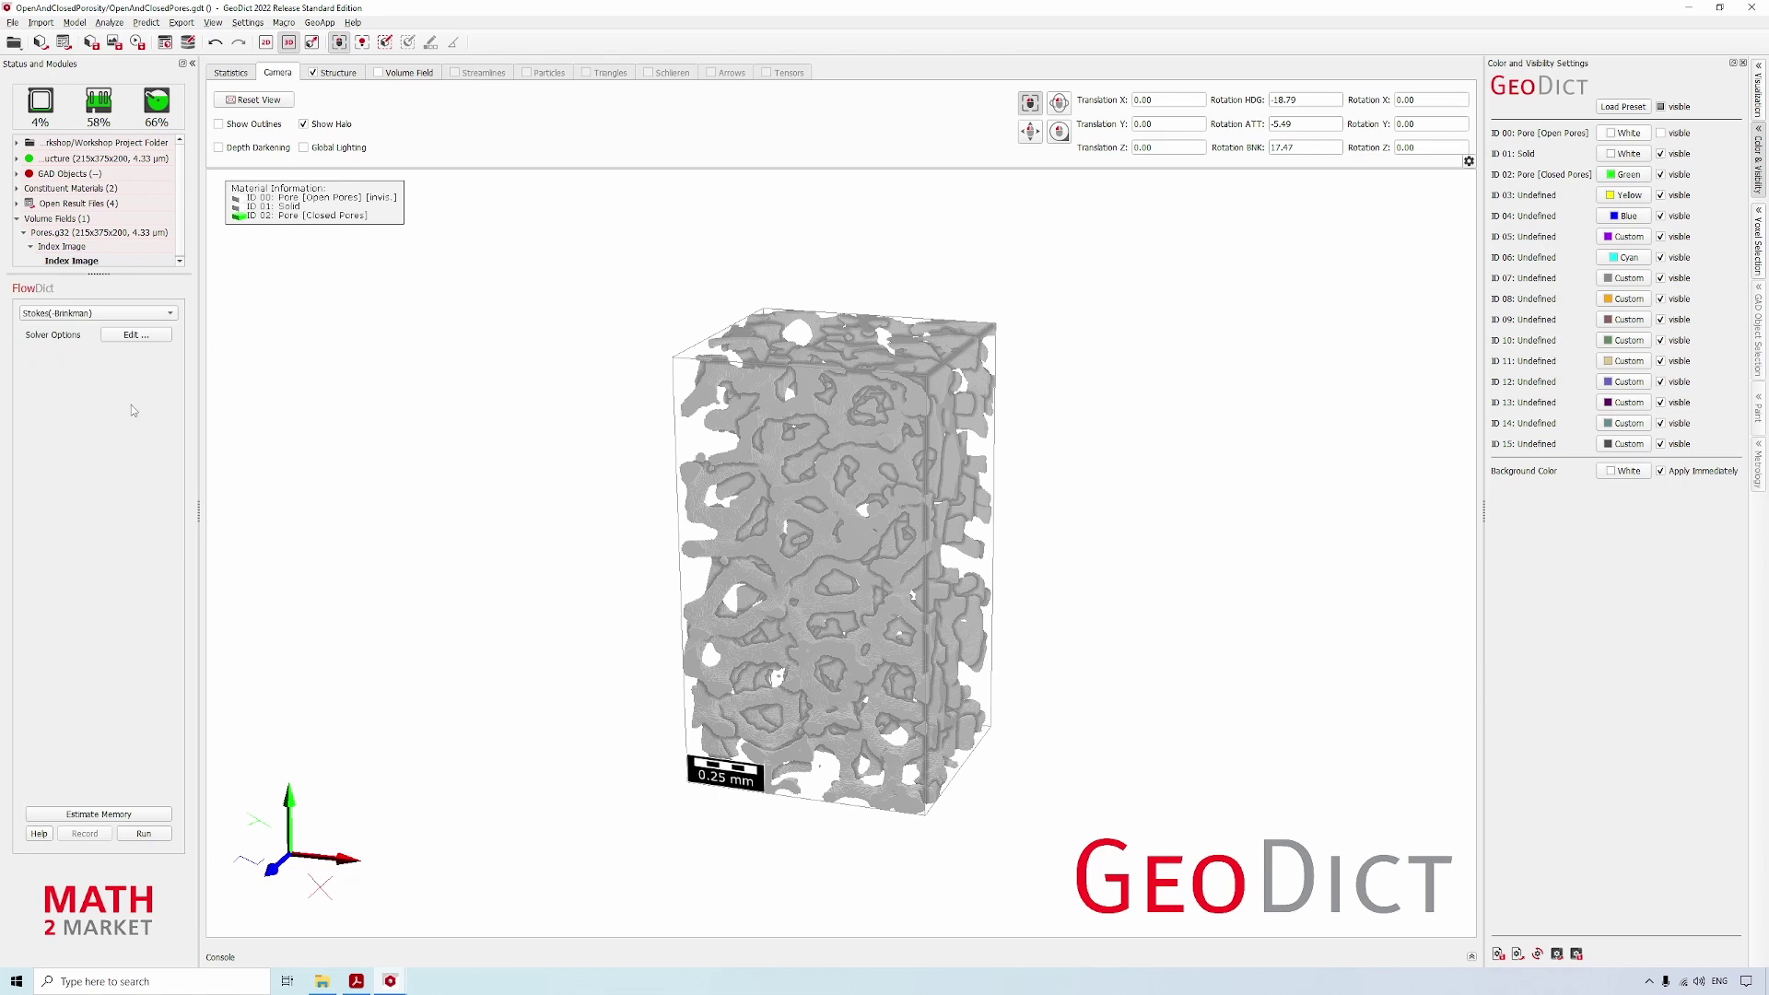
{"action": "left_click", "coordinate": [136, 336]}
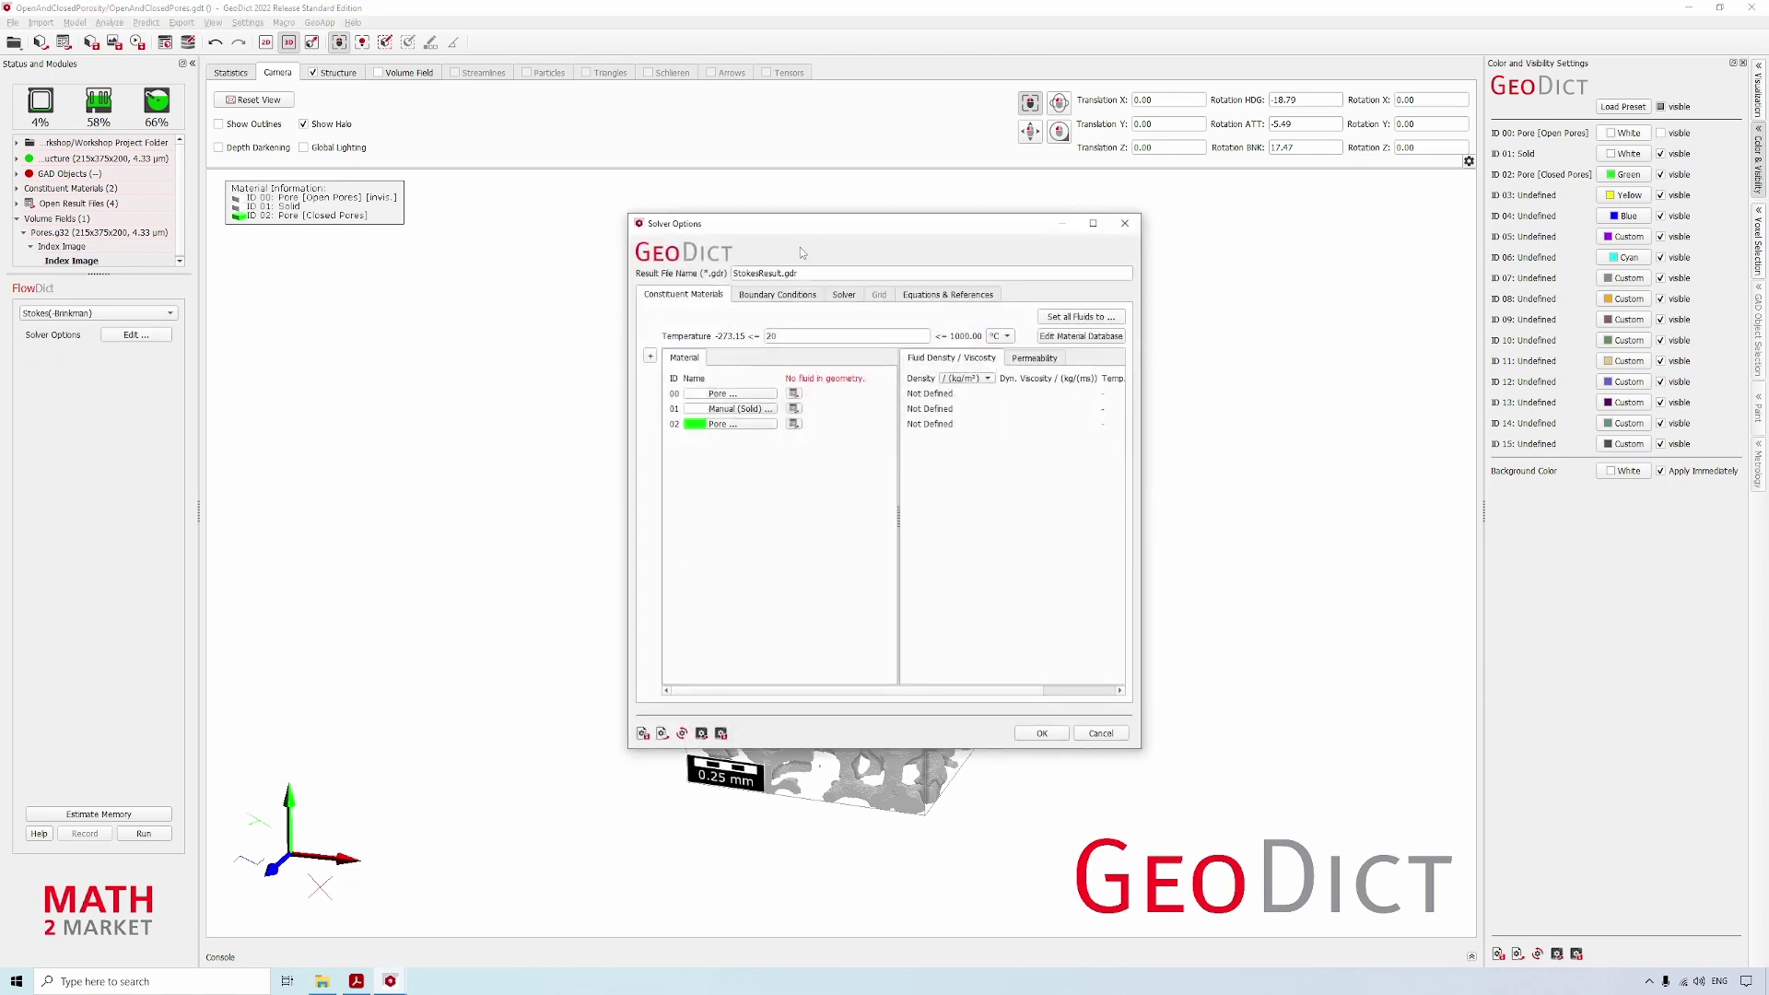
{"action": "left_click_drag", "start_coordinate": [783, 224], "coordinate": [599, 249]}
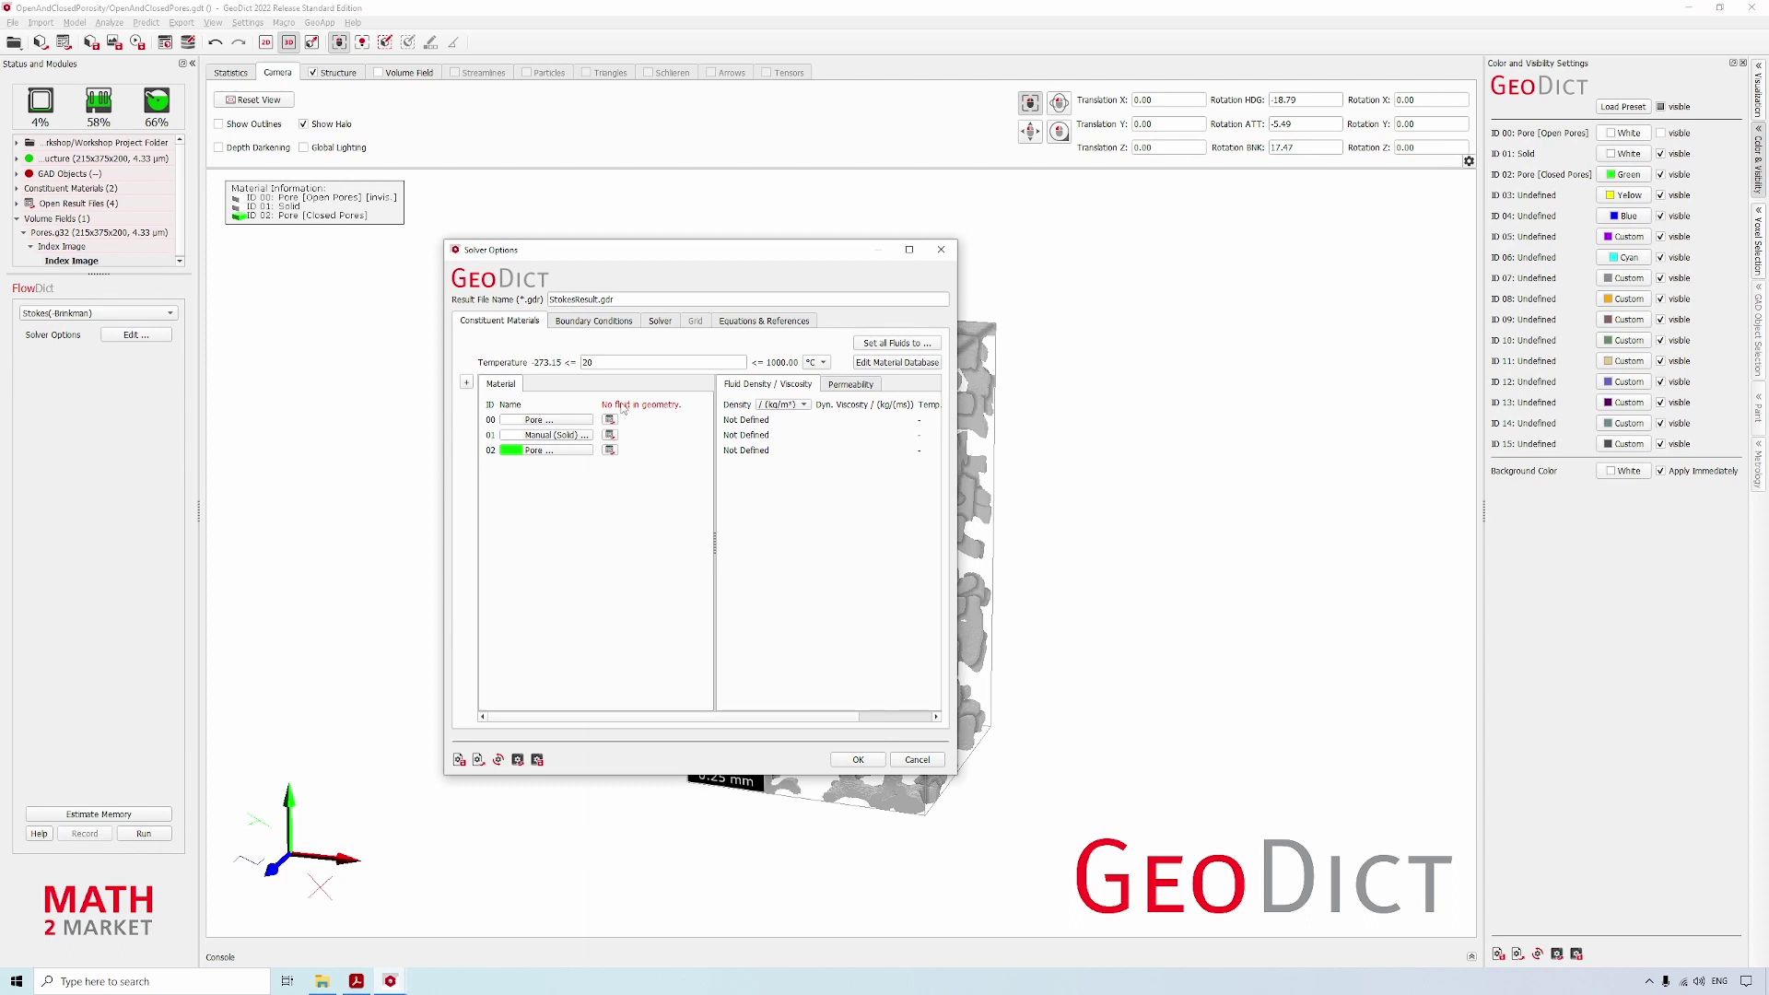
{"action": "left_click", "coordinate": [557, 421]}
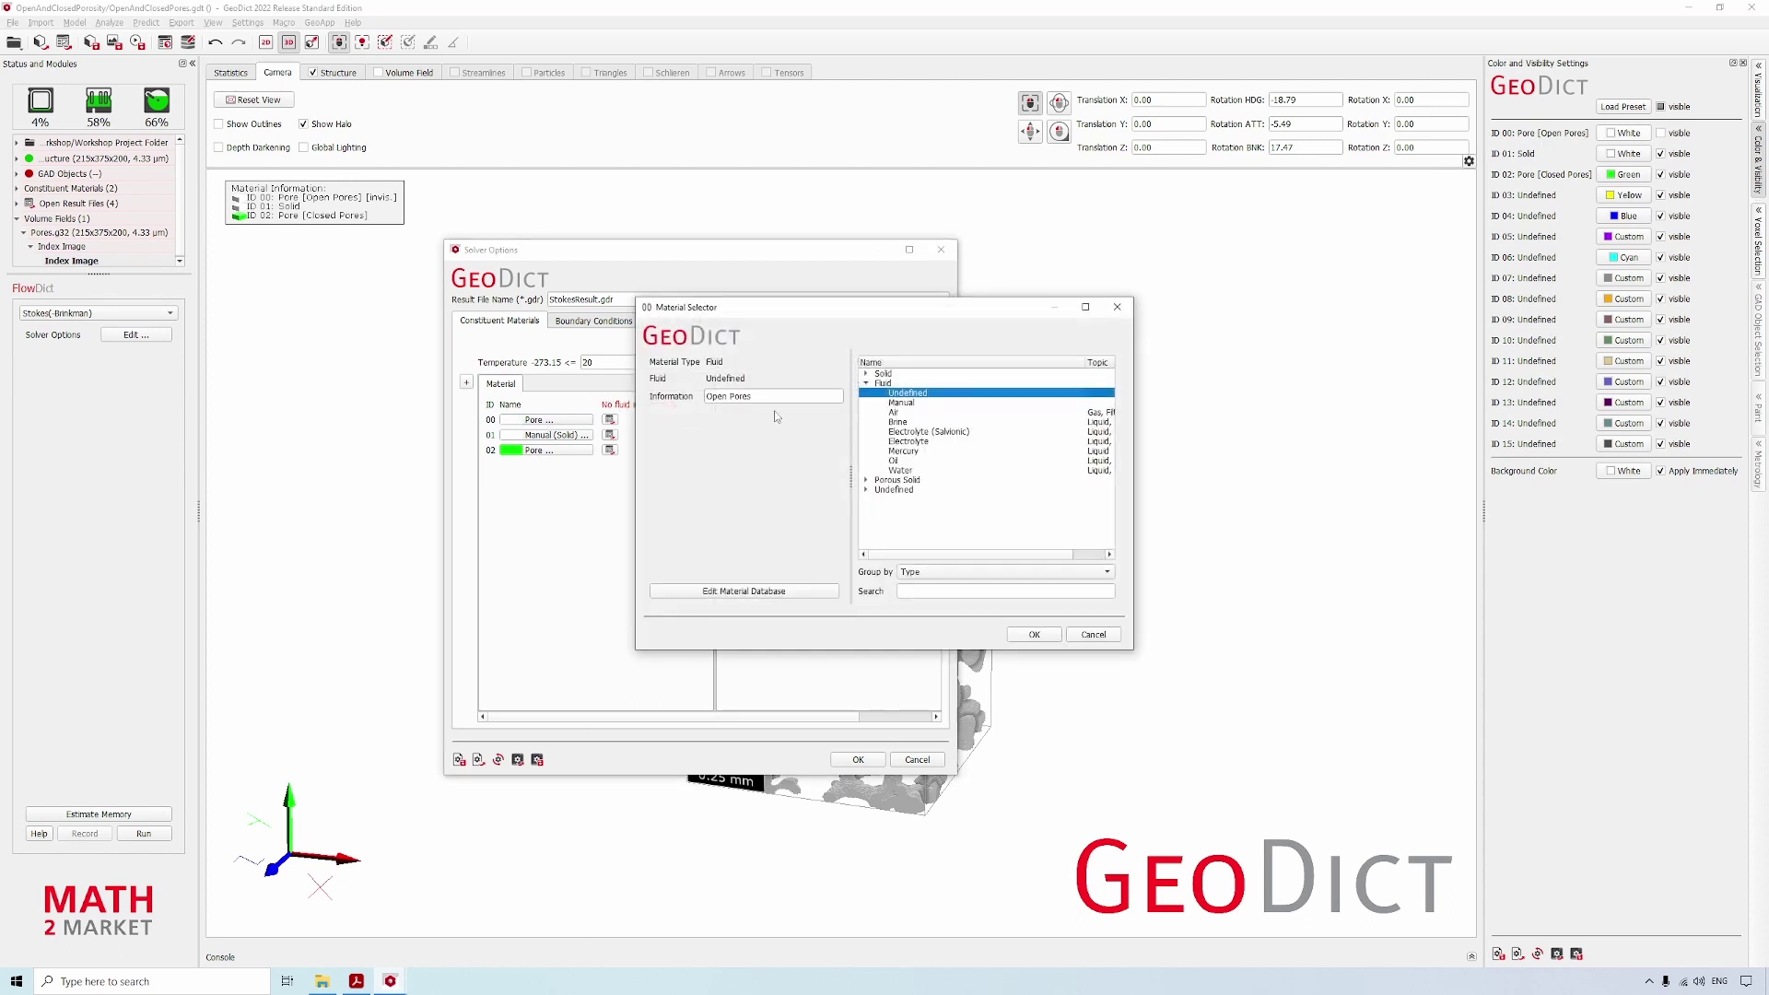
{"action": "left_click", "coordinate": [891, 412]}
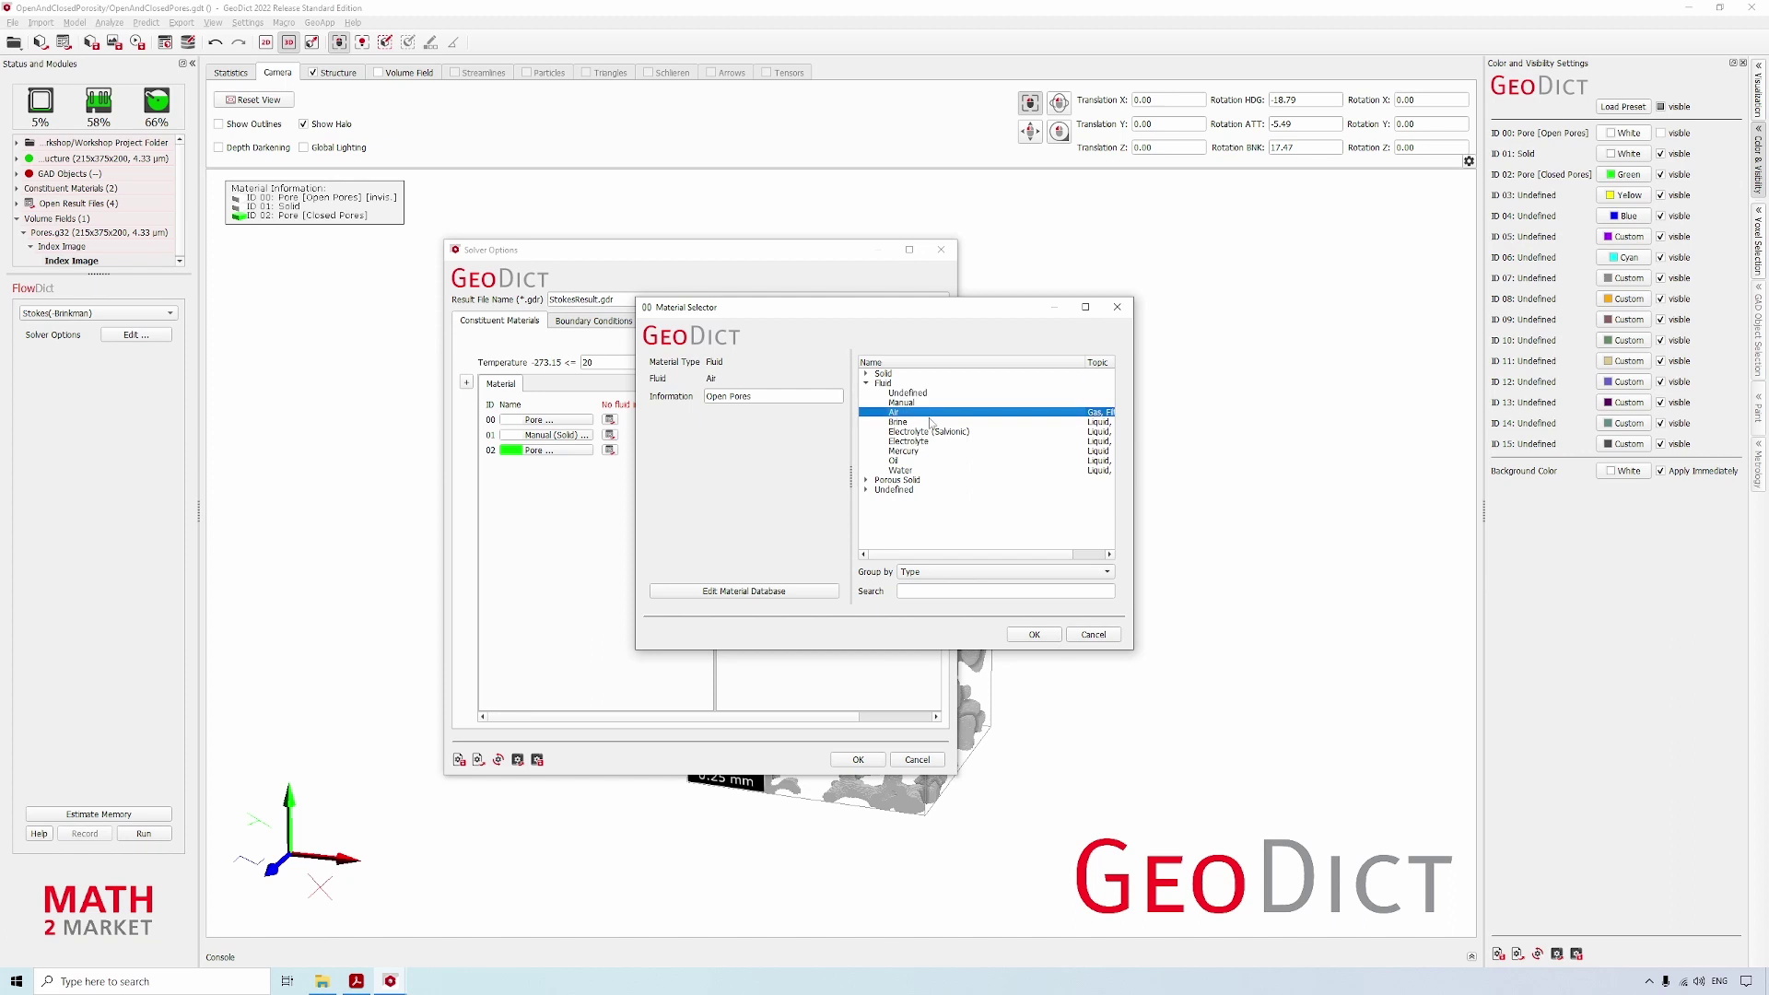
{"action": "left_click", "coordinate": [1036, 634]}
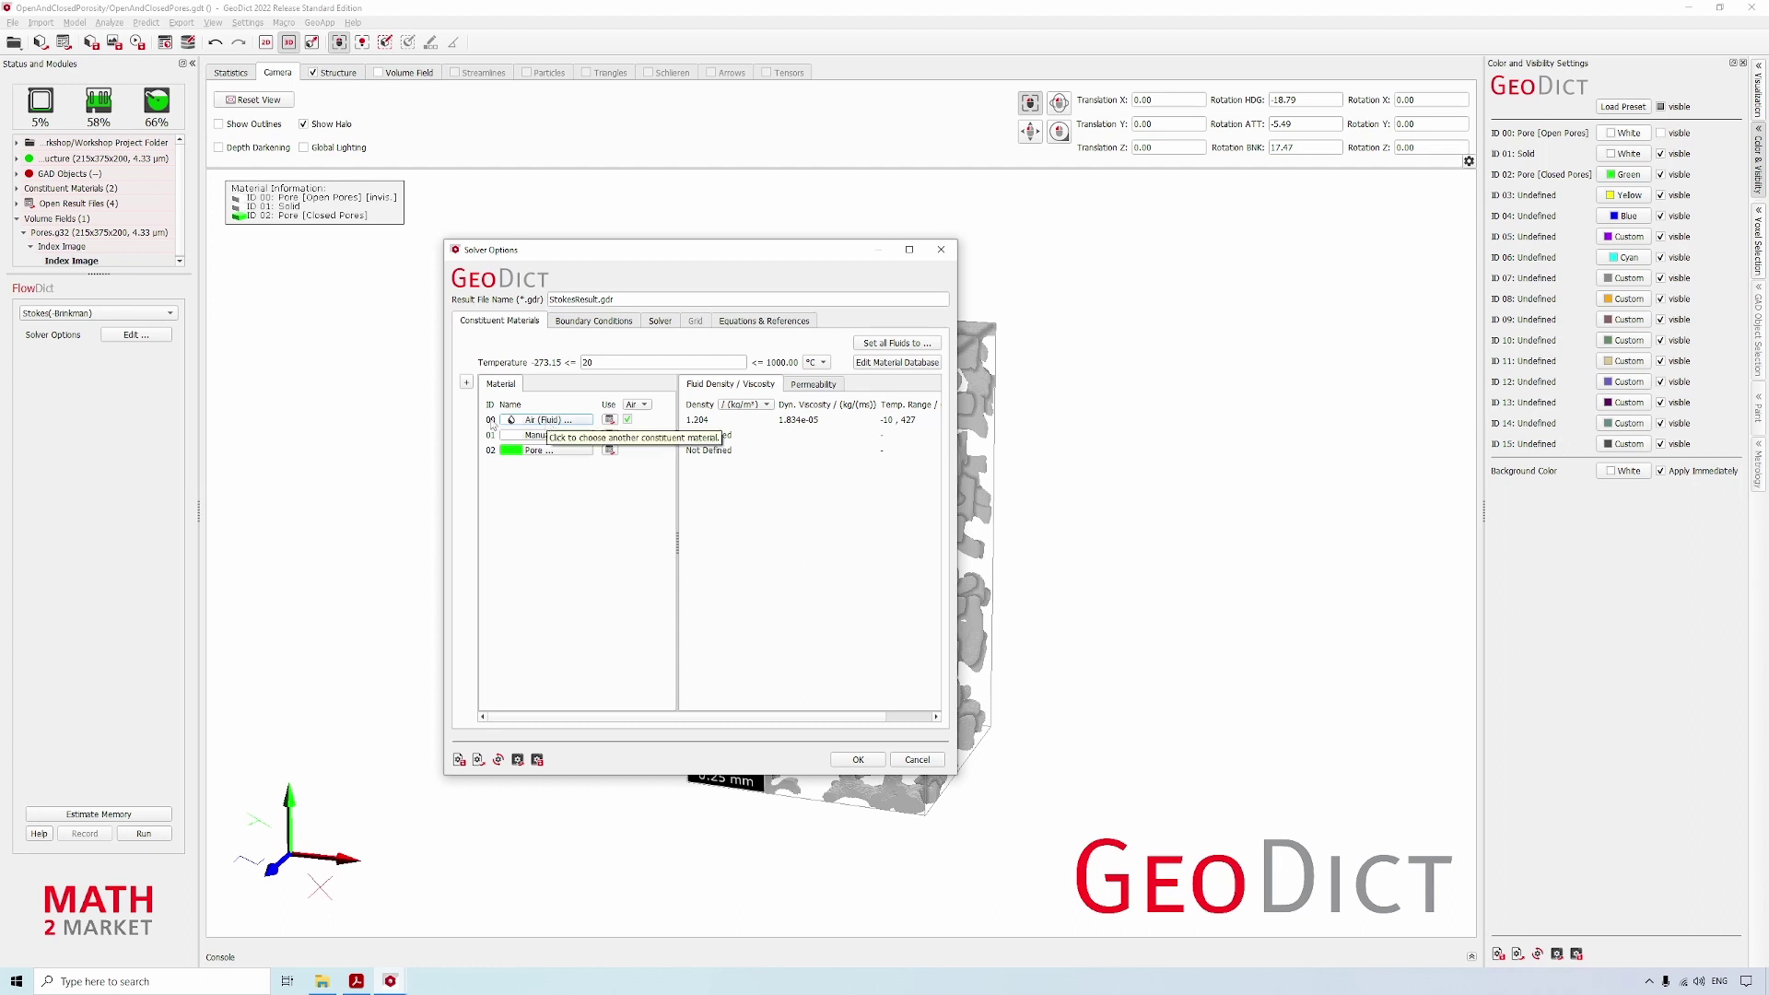
{"action": "left_click", "coordinate": [542, 420]}
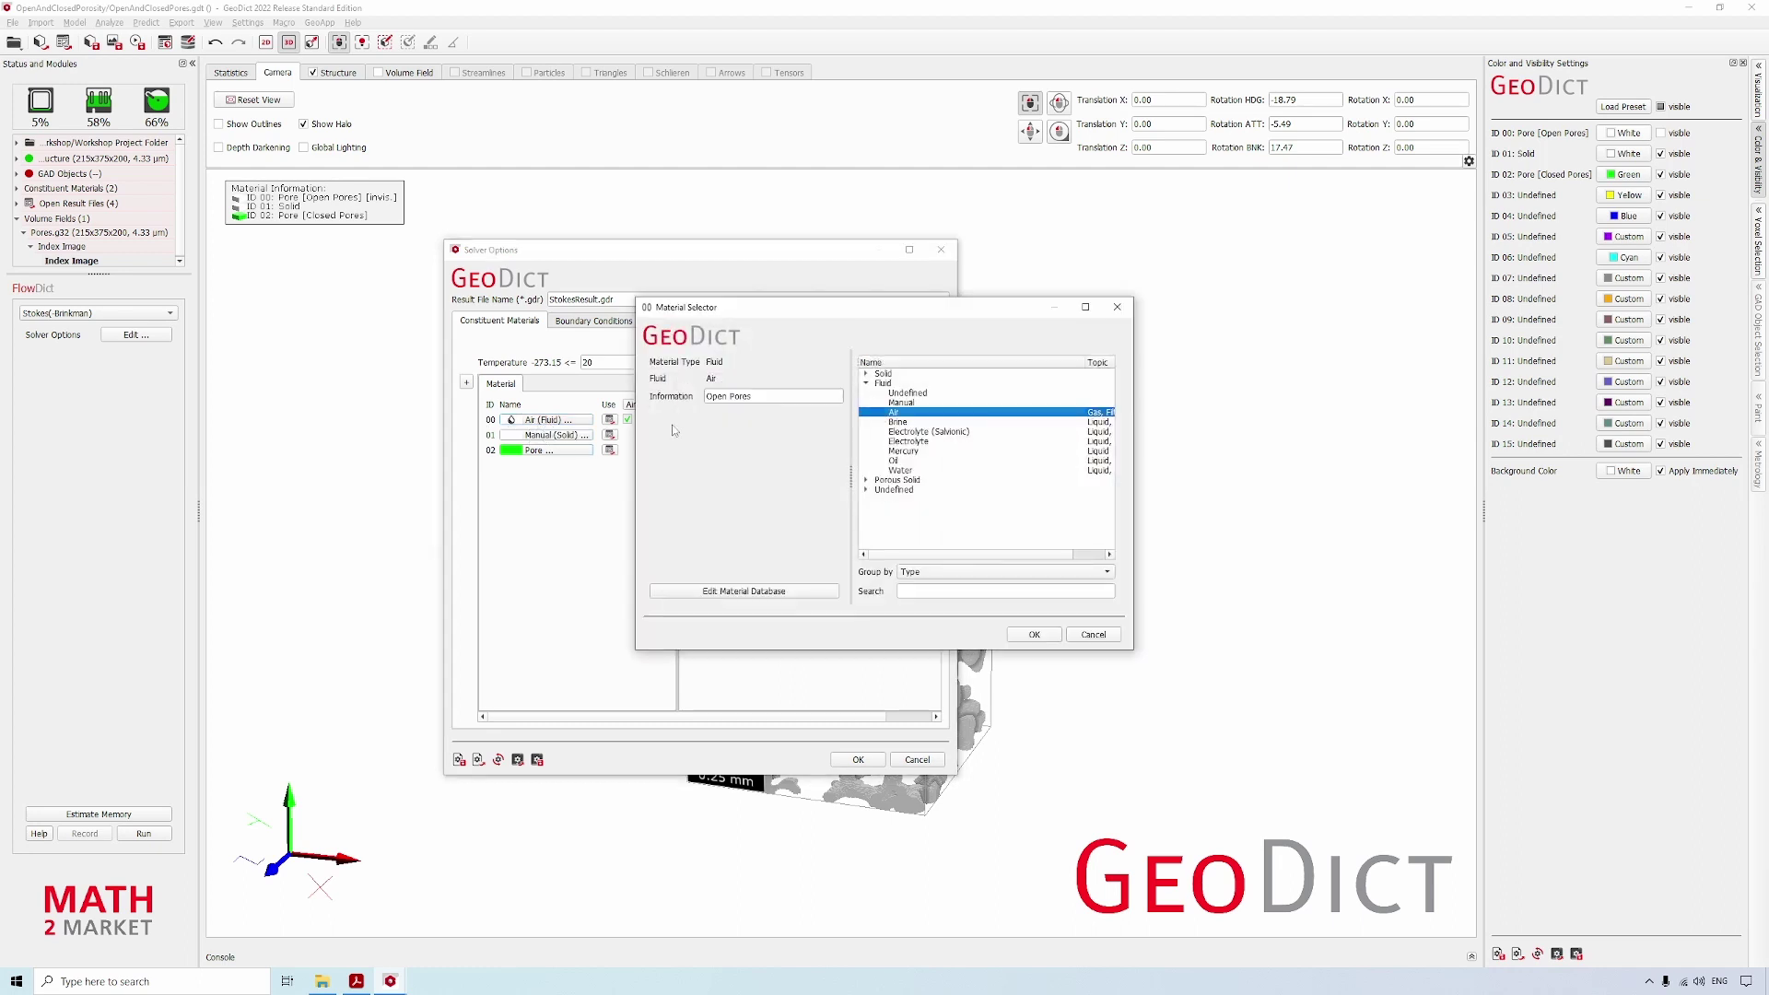
{"action": "left_click", "coordinate": [866, 384]}
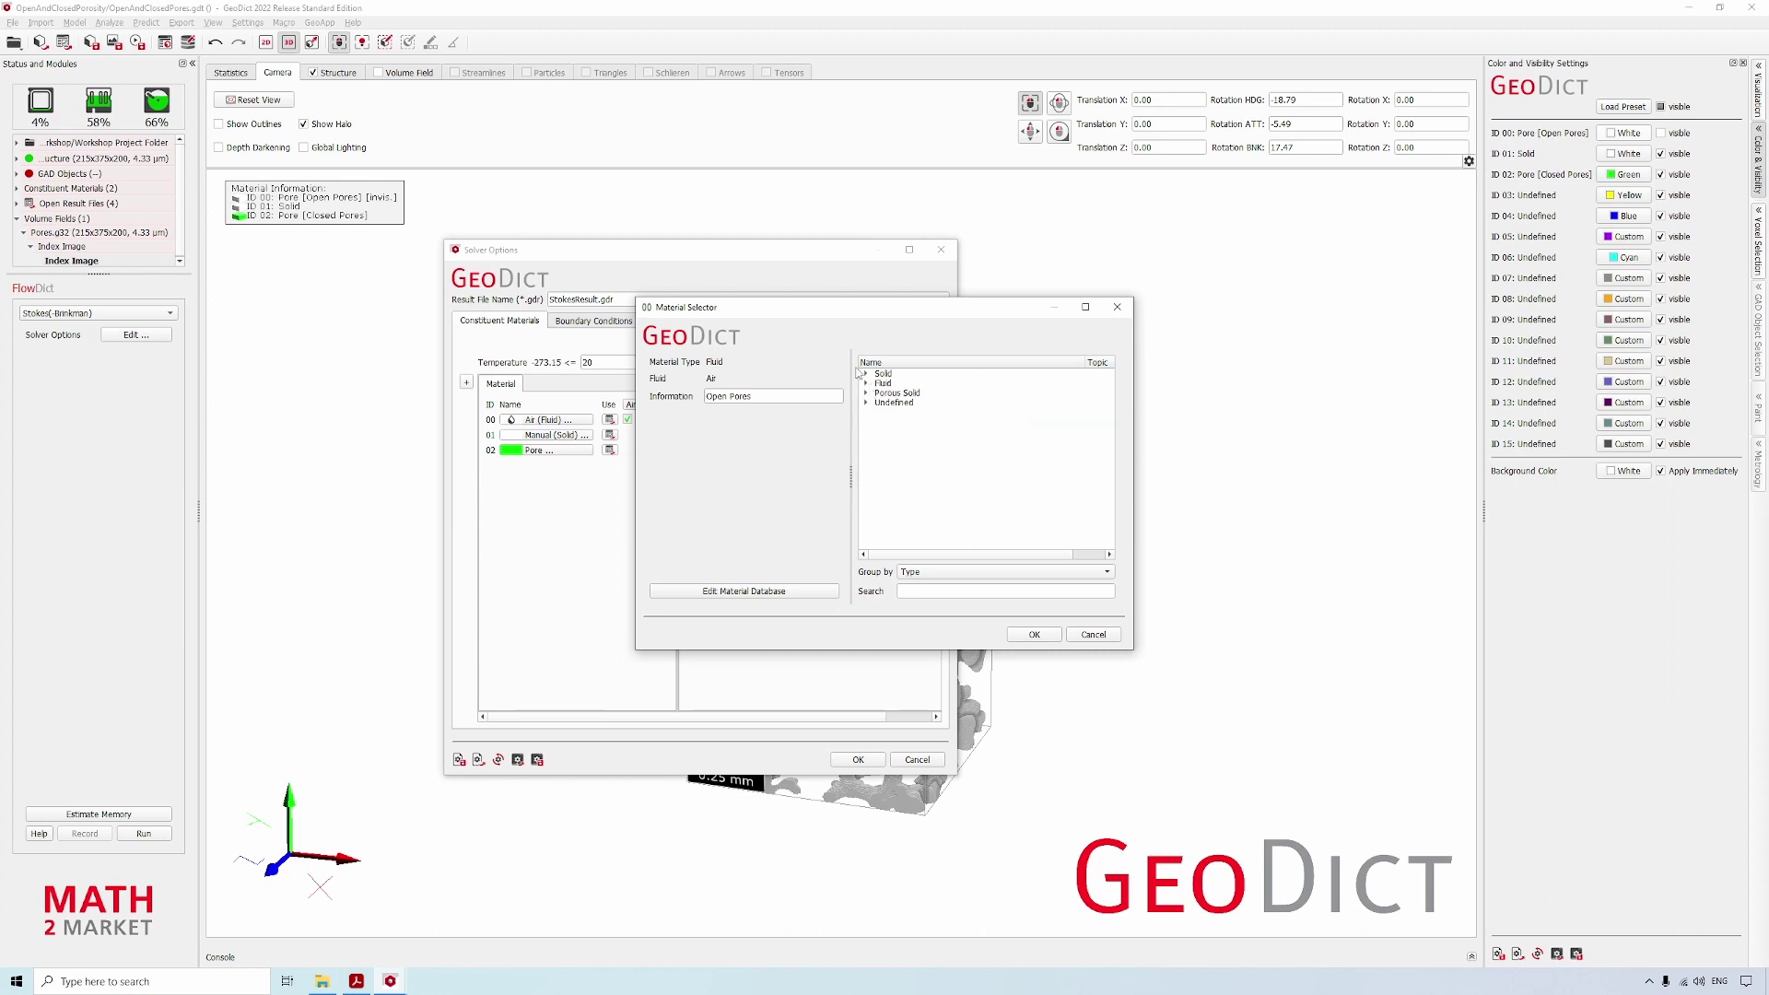
{"action": "left_click", "coordinate": [866, 374]}
{"action": "left_click", "coordinate": [864, 373]}
{"action": "left_click", "coordinate": [865, 374]}
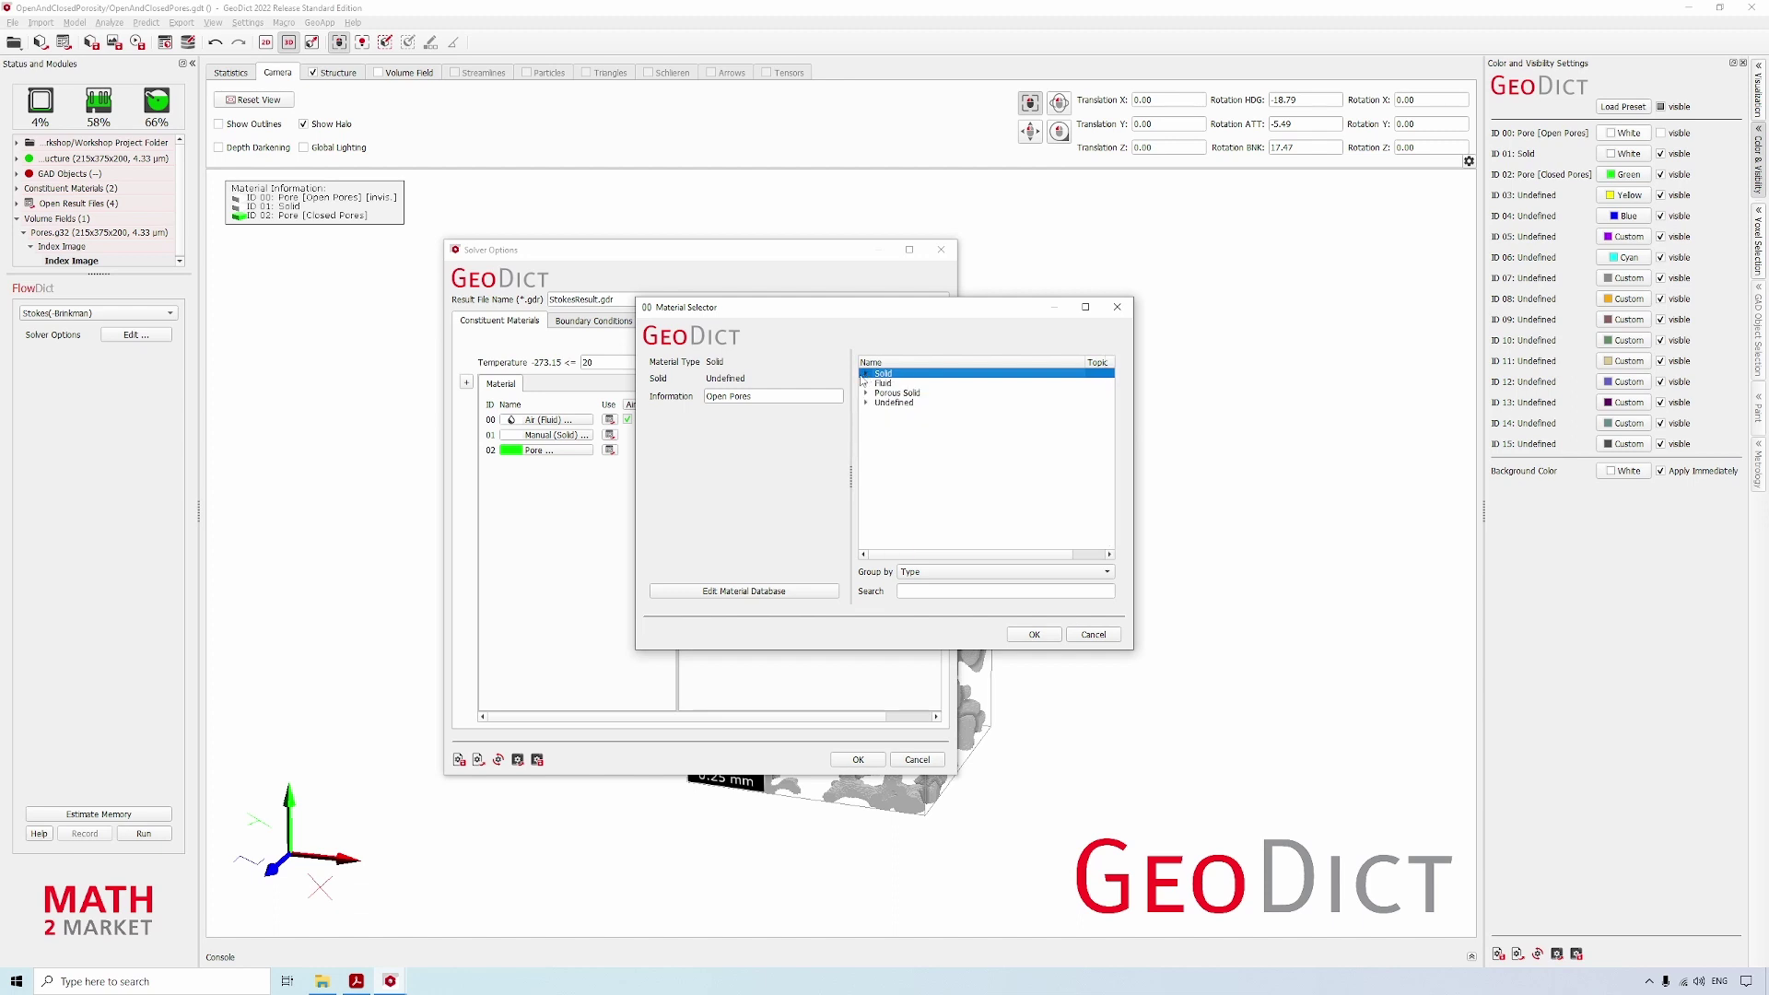
{"action": "left_click", "coordinate": [866, 383]}
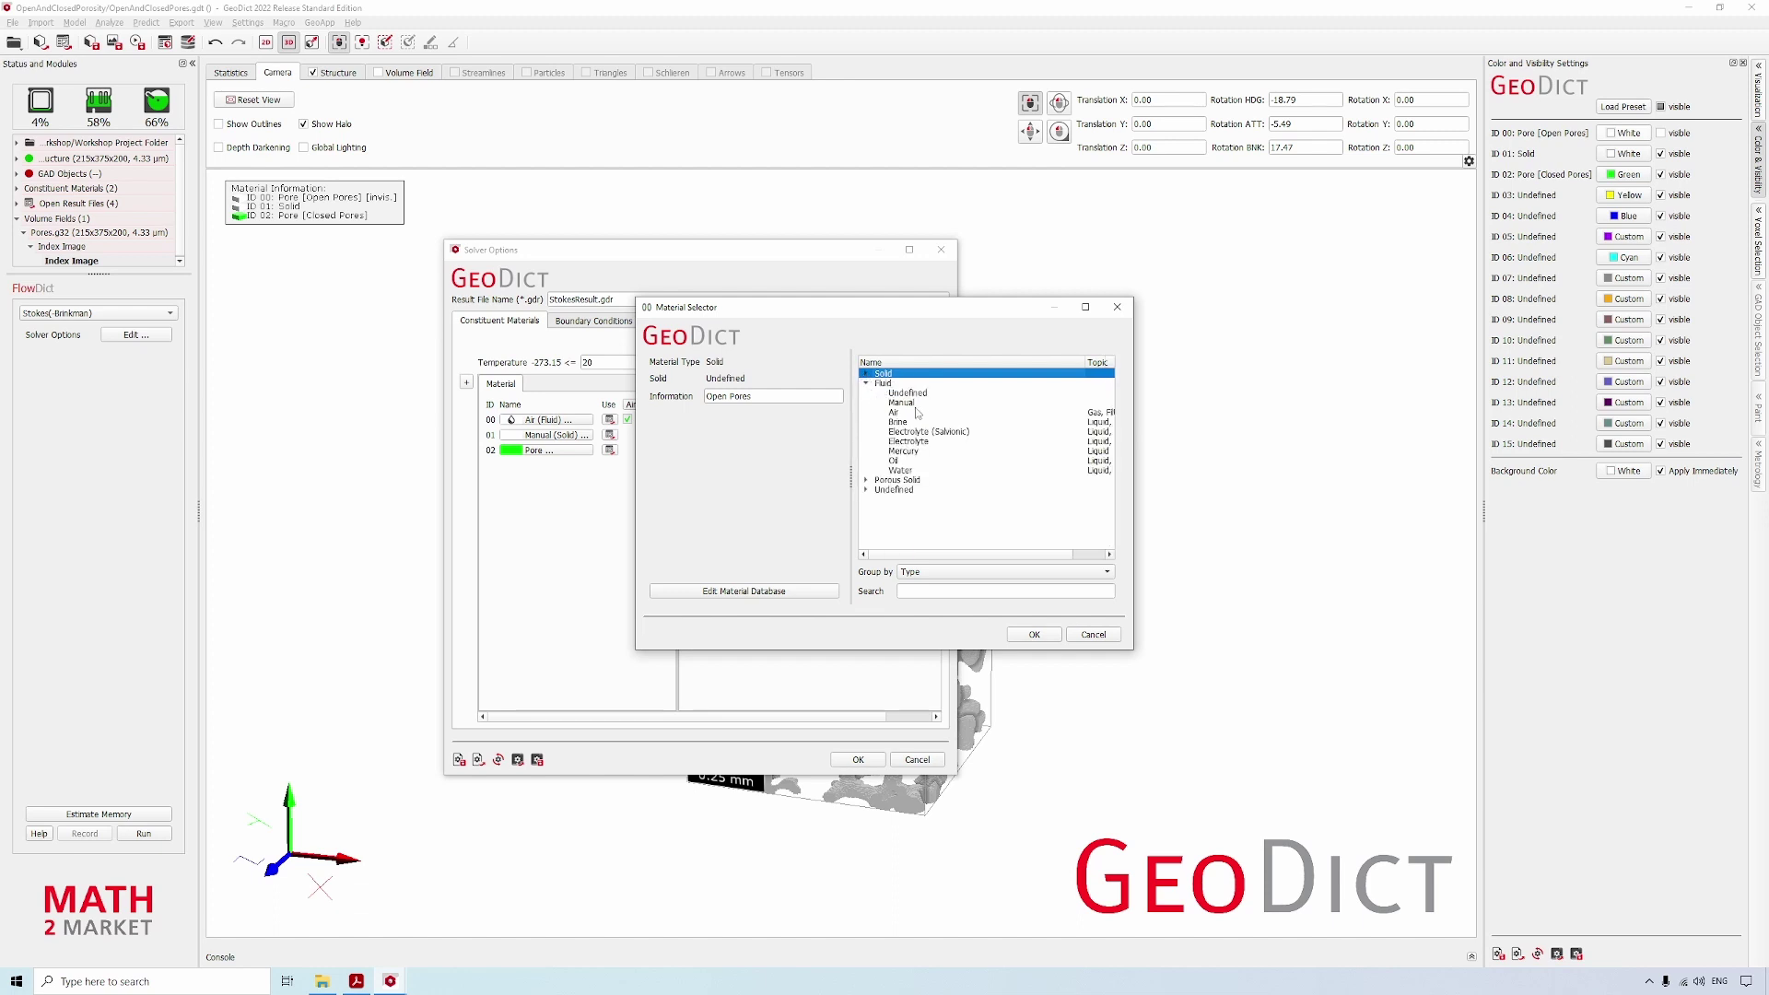
{"action": "left_click", "coordinate": [889, 414]}
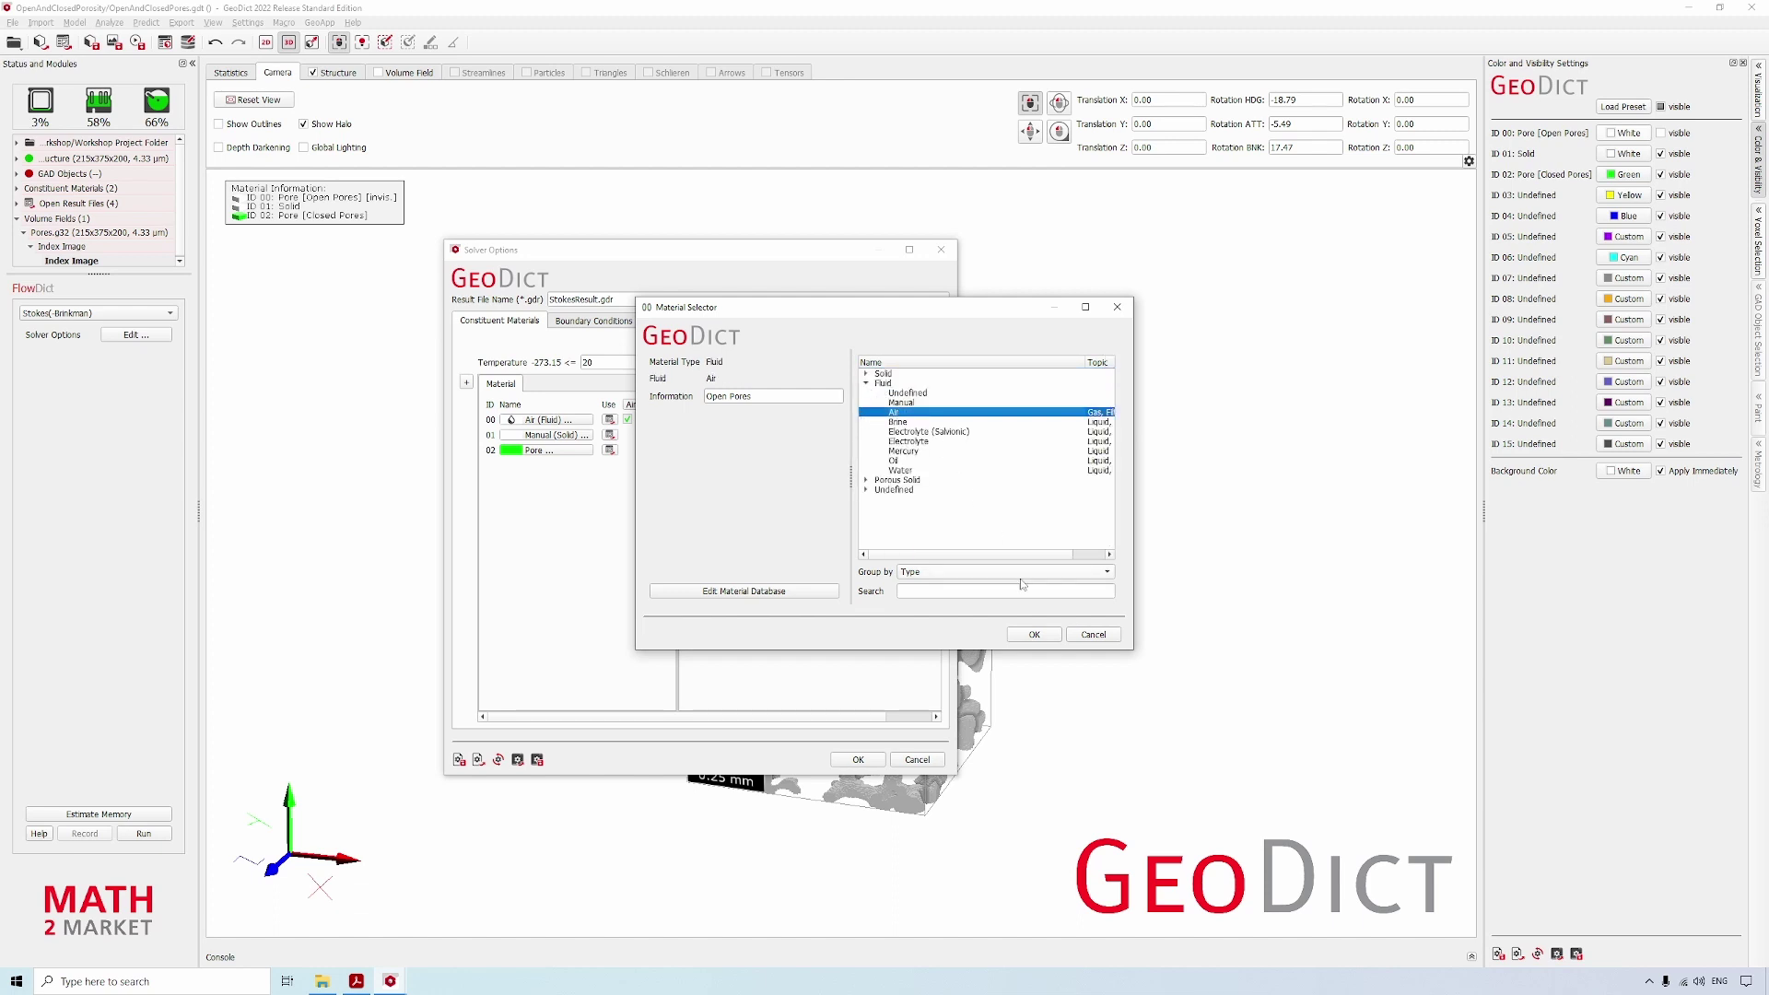
{"action": "left_click", "coordinate": [1045, 637]}
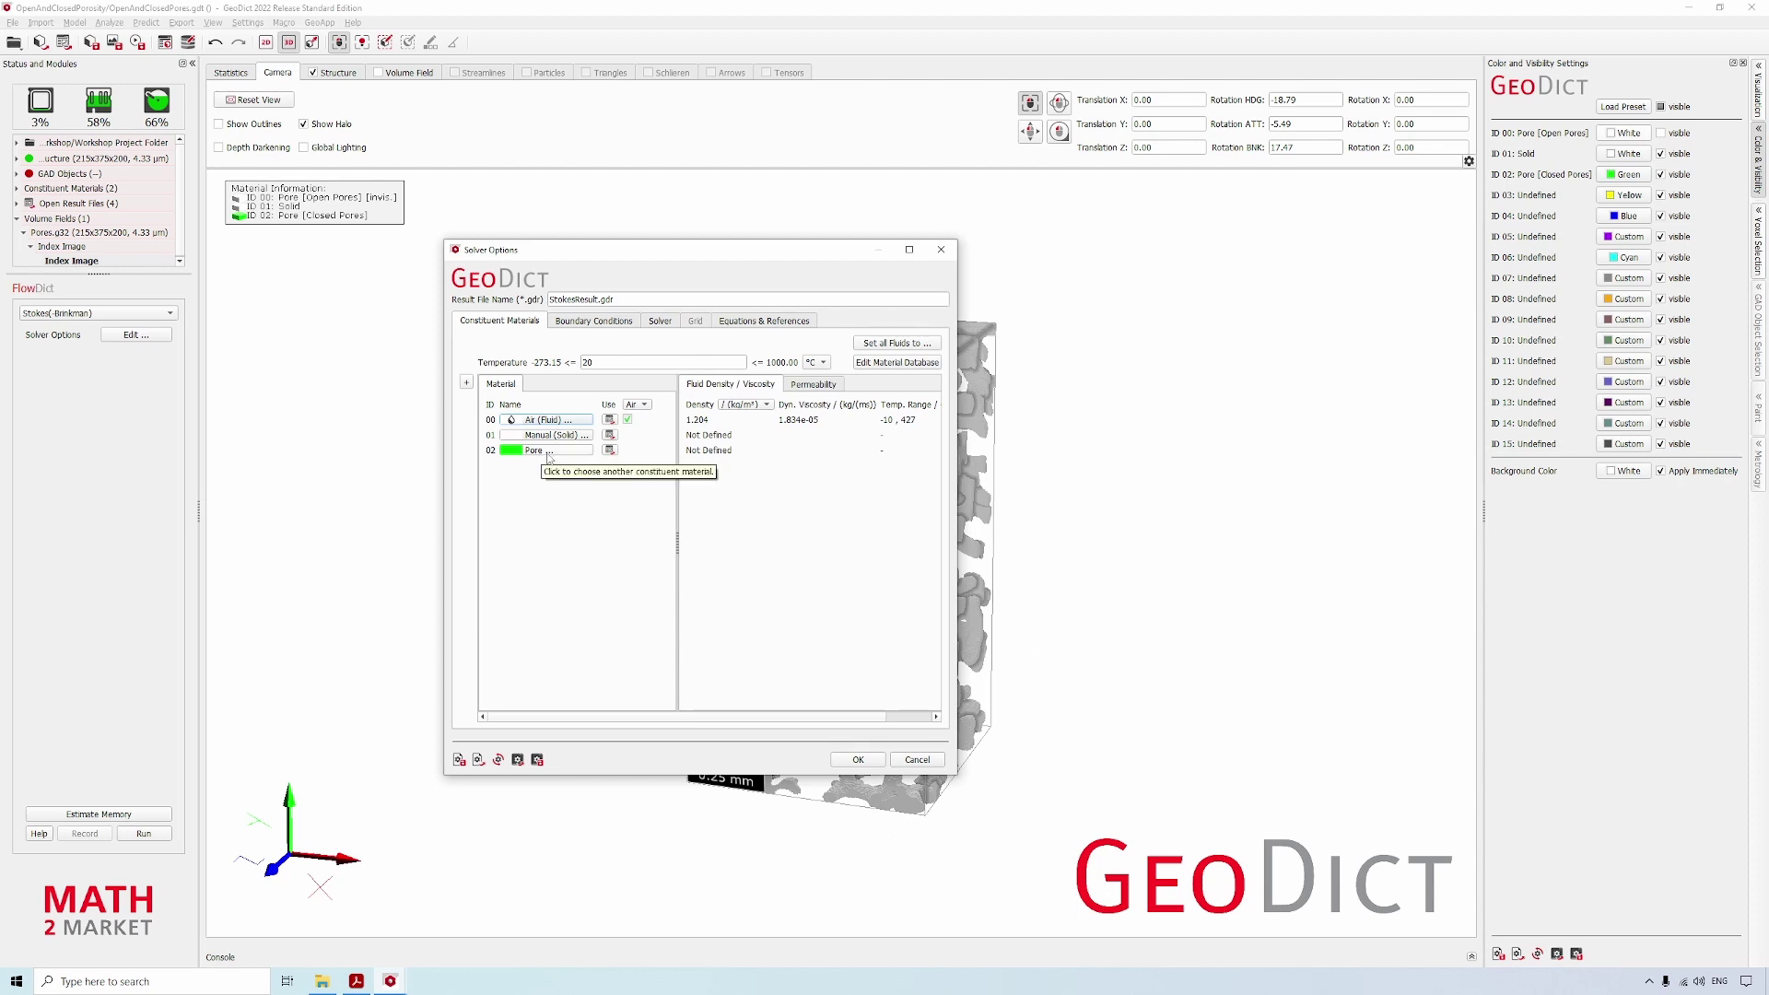
{"action": "left_click", "coordinate": [929, 761]}
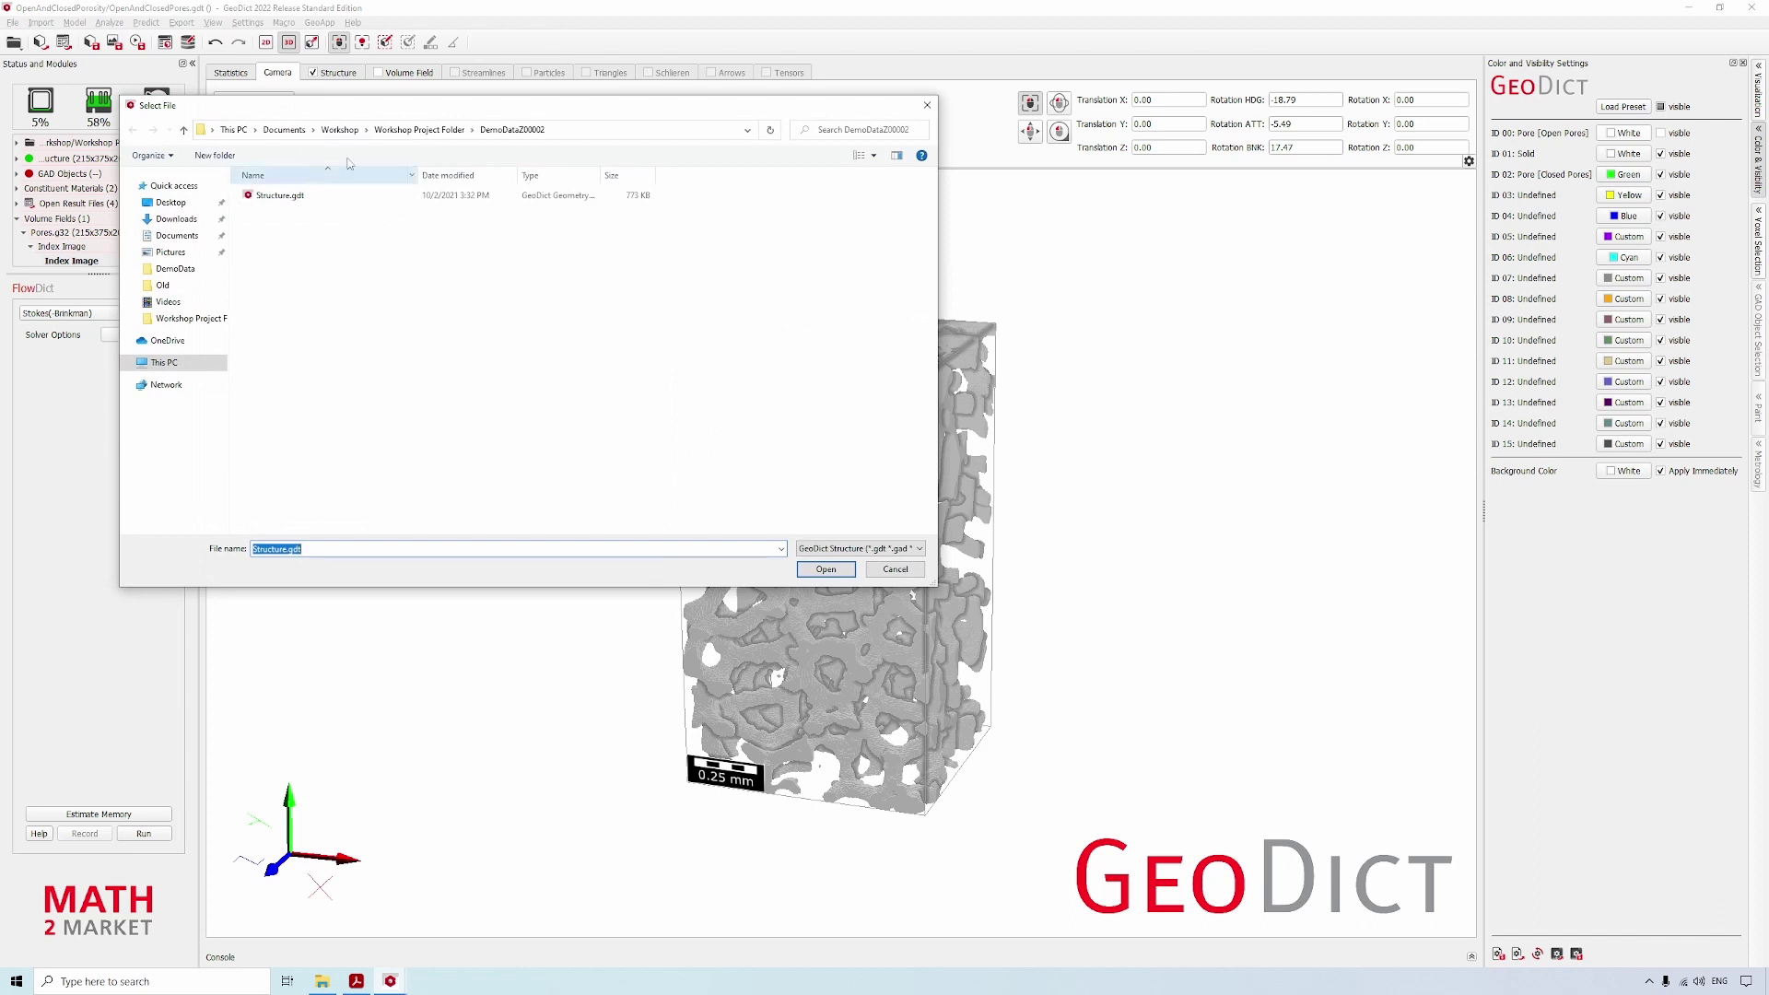
- Load the structure file Segmented_CT-scan.gdt from the Workshop Project Folder
{"action": "left_click", "coordinate": [419, 130]}
{"action": "left_click", "coordinate": [296, 270]}
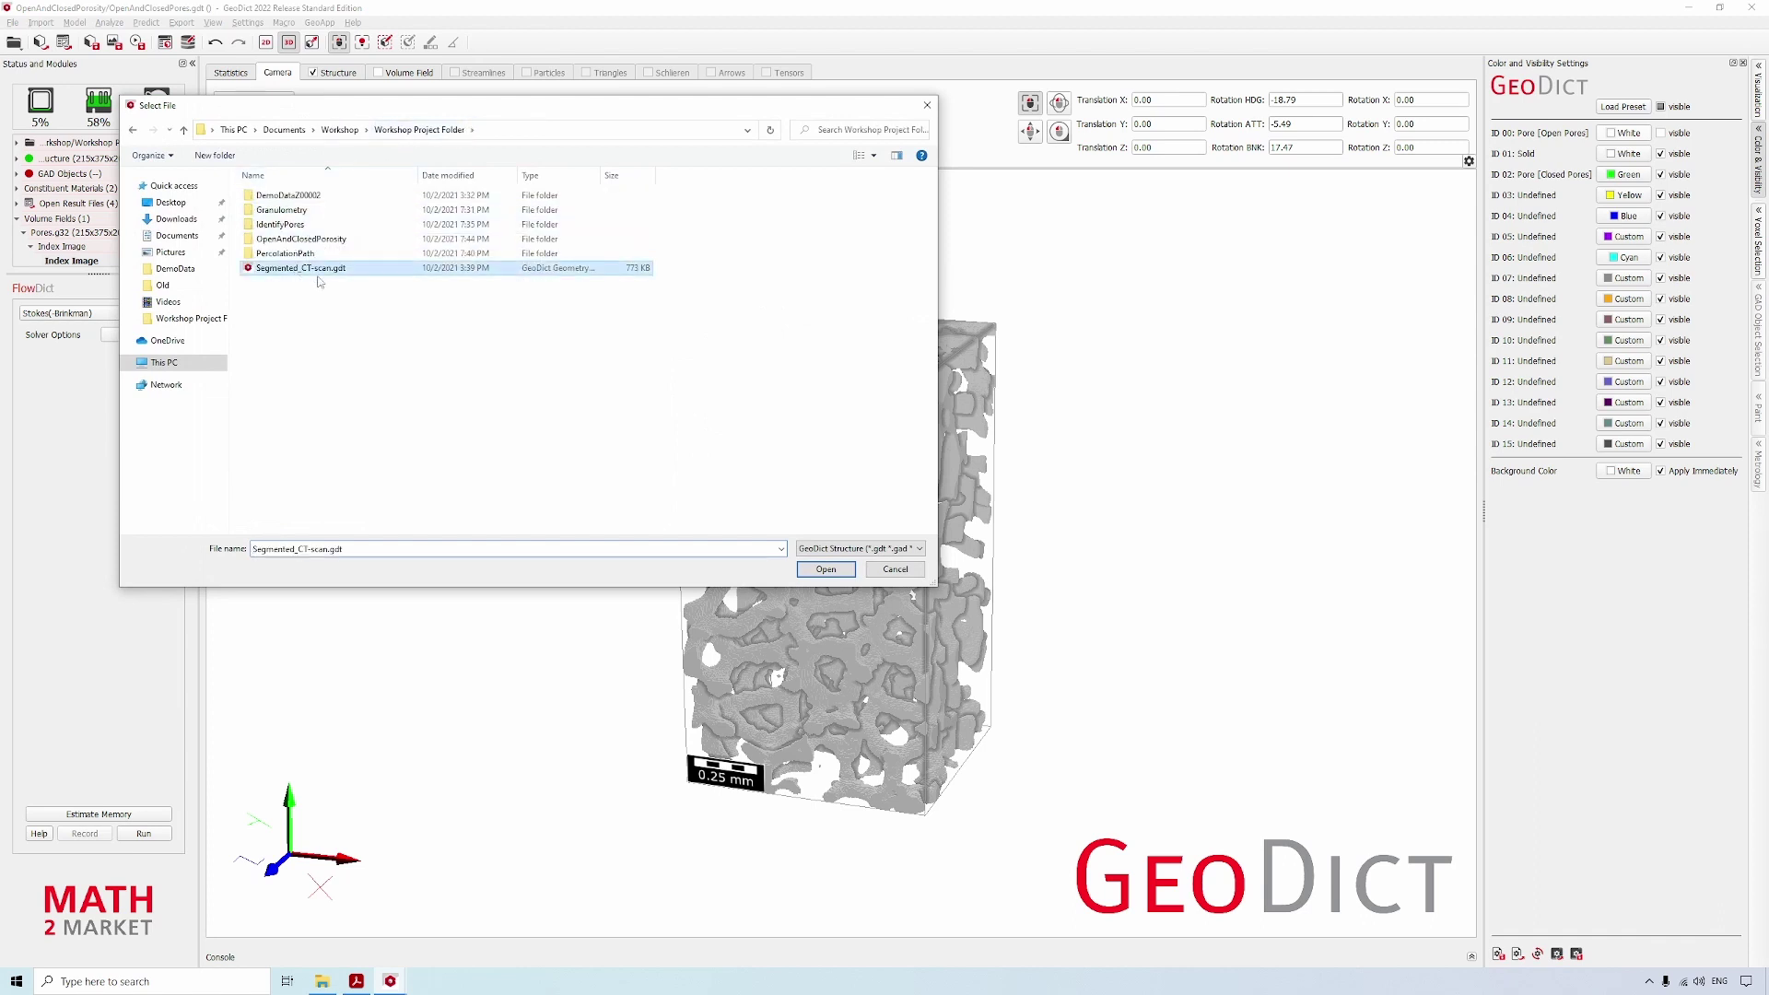
{"action": "left_click", "coordinate": [822, 568]}
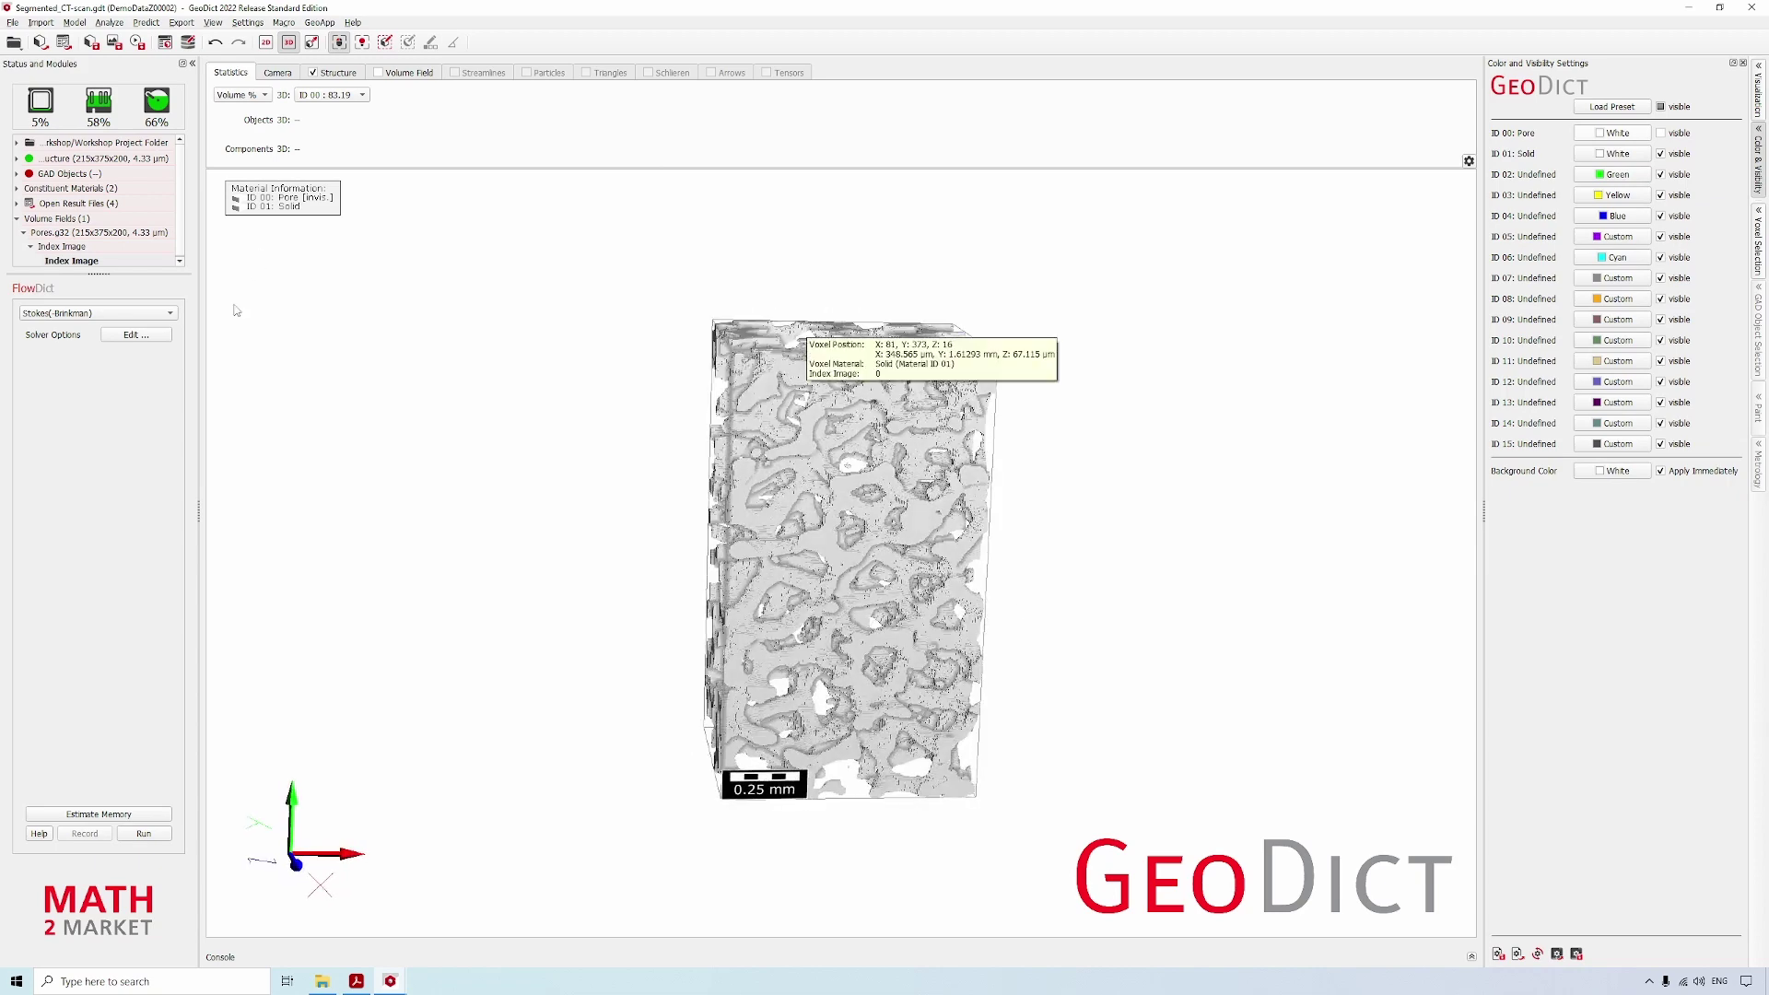
- Assign Air as the fluid for the pore material ID 00 in the Stokes(-Brinkman) solver options
{"action": "left_click", "coordinate": [165, 335]}
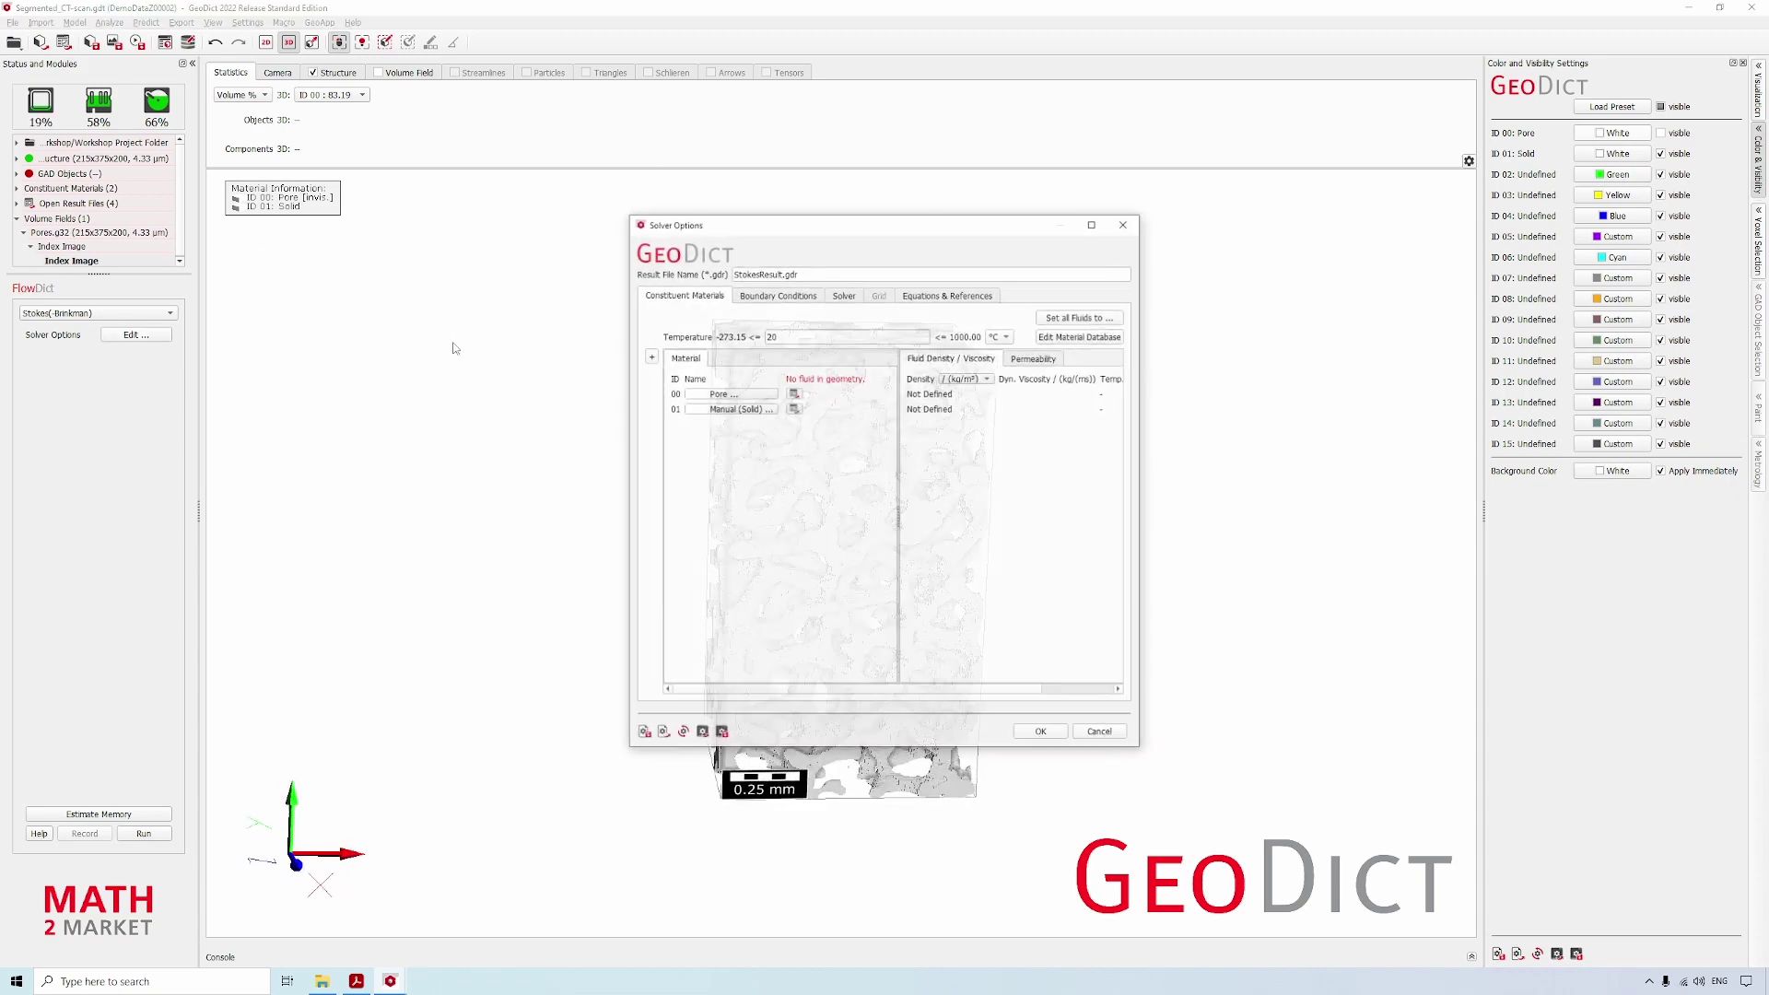
{"action": "left_click", "coordinate": [730, 393]}
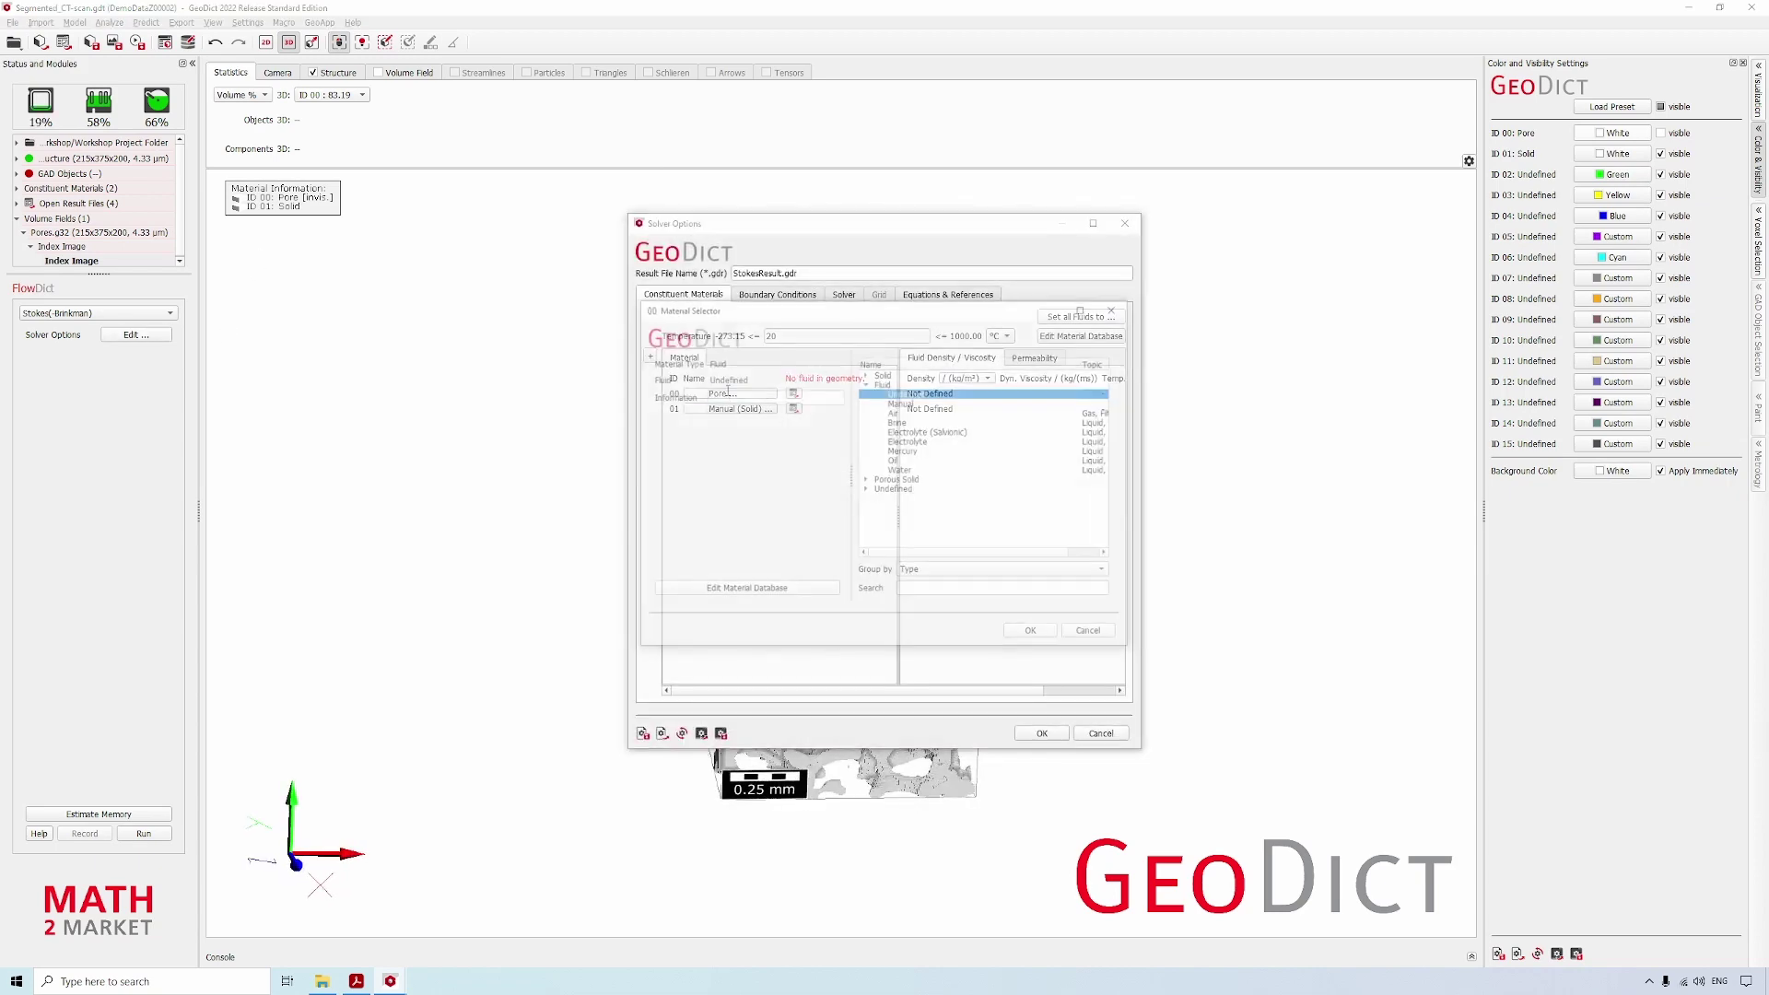
{"action": "left_click", "coordinate": [898, 412]}
{"action": "left_click", "coordinate": [1035, 635]}
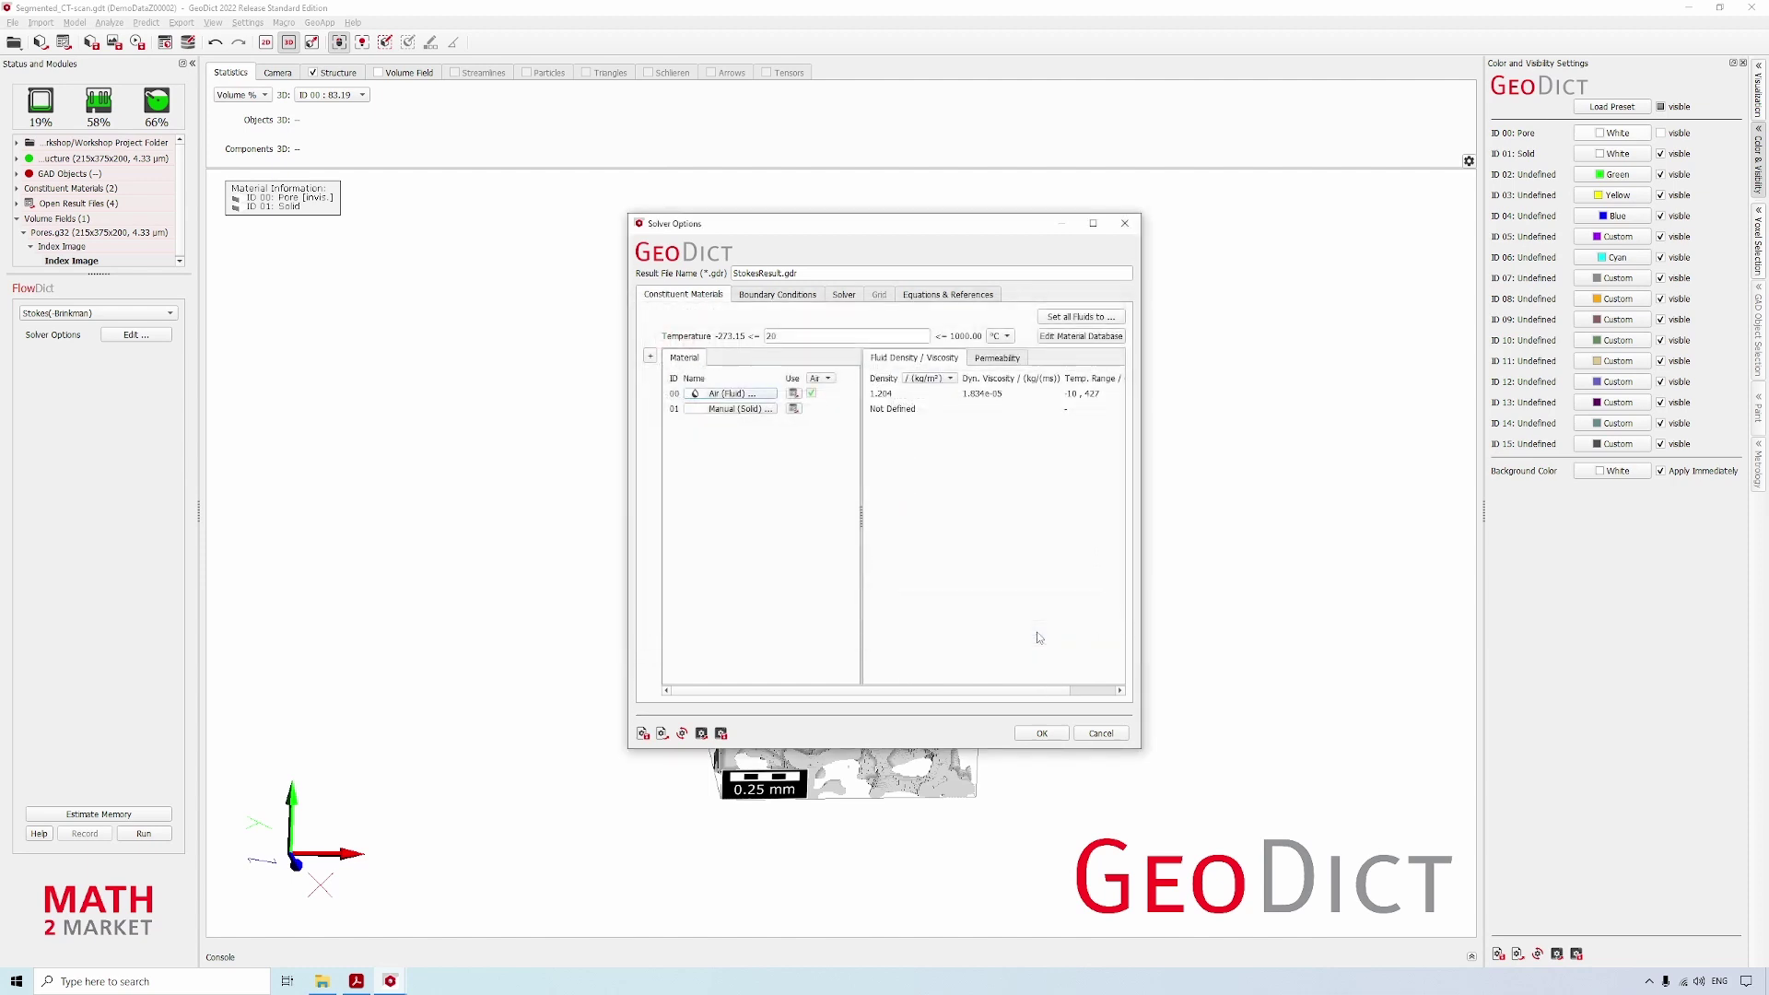
- Add X as a computation direction and choose symmetric boundary conditions in the tangential direction
{"action": "left_click", "coordinate": [776, 294]}
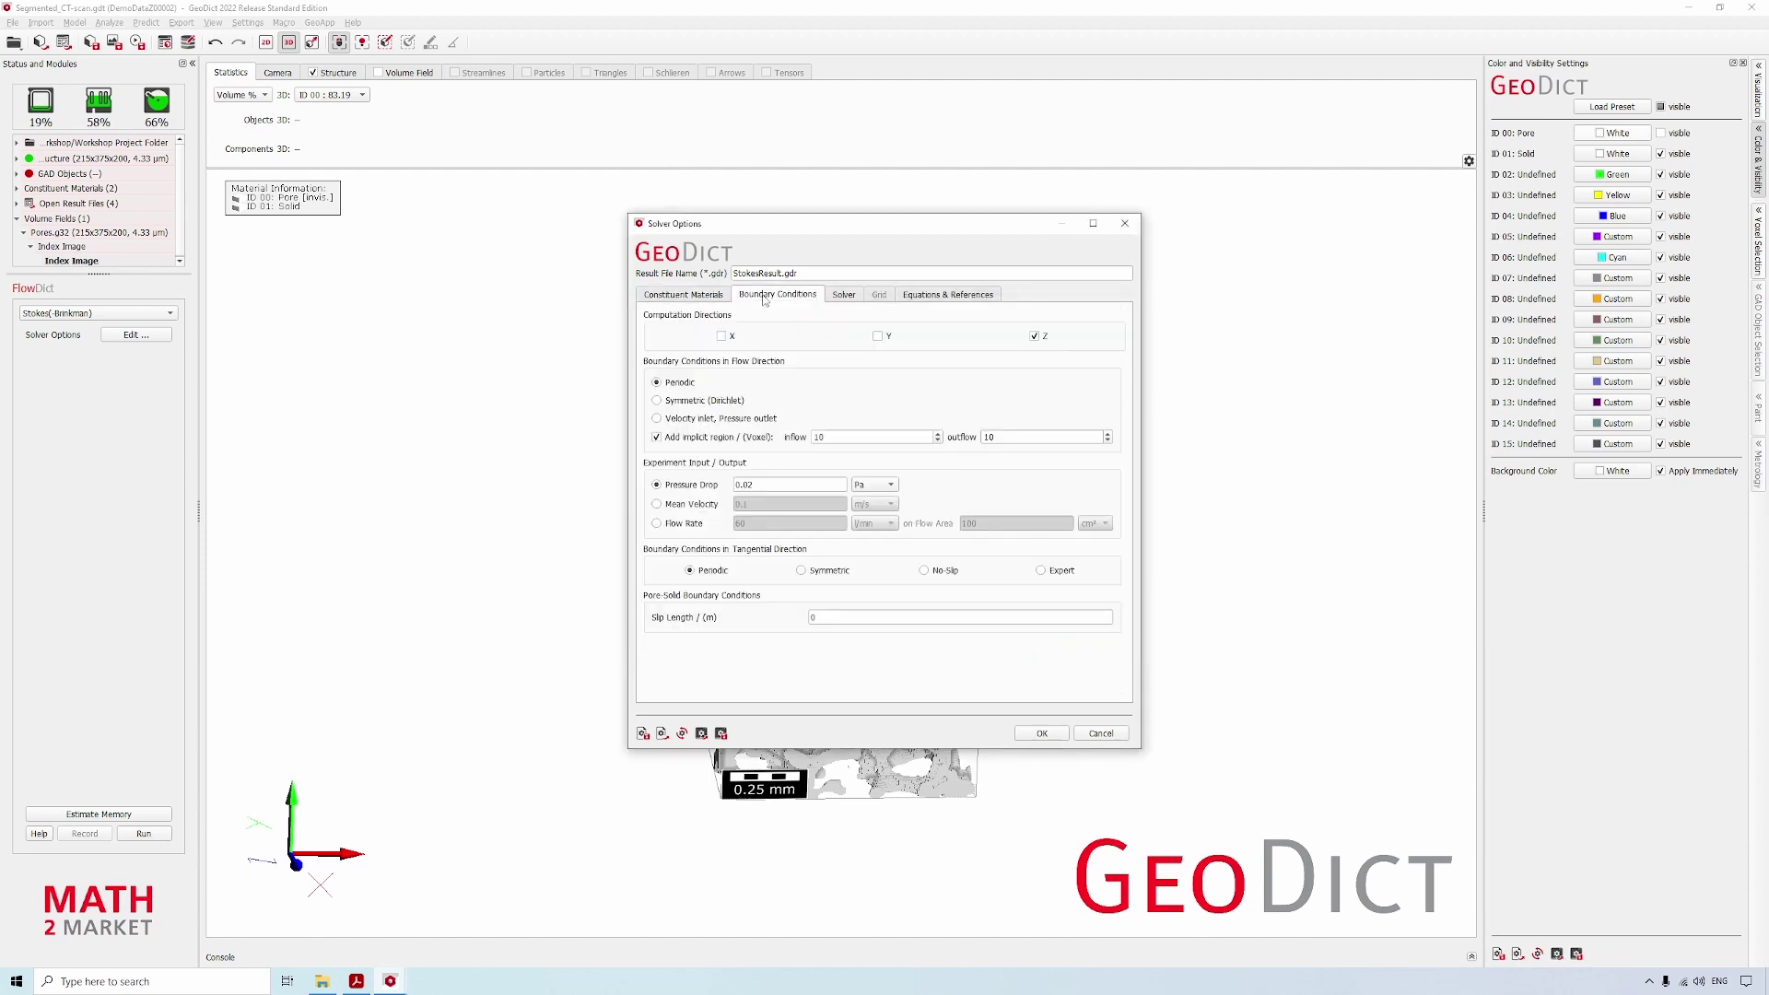
{"action": "left_click", "coordinate": [722, 337]}
{"action": "mouse_move", "coordinate": [715, 439]}
{"action": "left_click", "coordinate": [801, 571]}
- Set the LIR solver's parallelization to Local, Parallel with 4 threads
{"action": "left_click", "coordinate": [844, 294]}
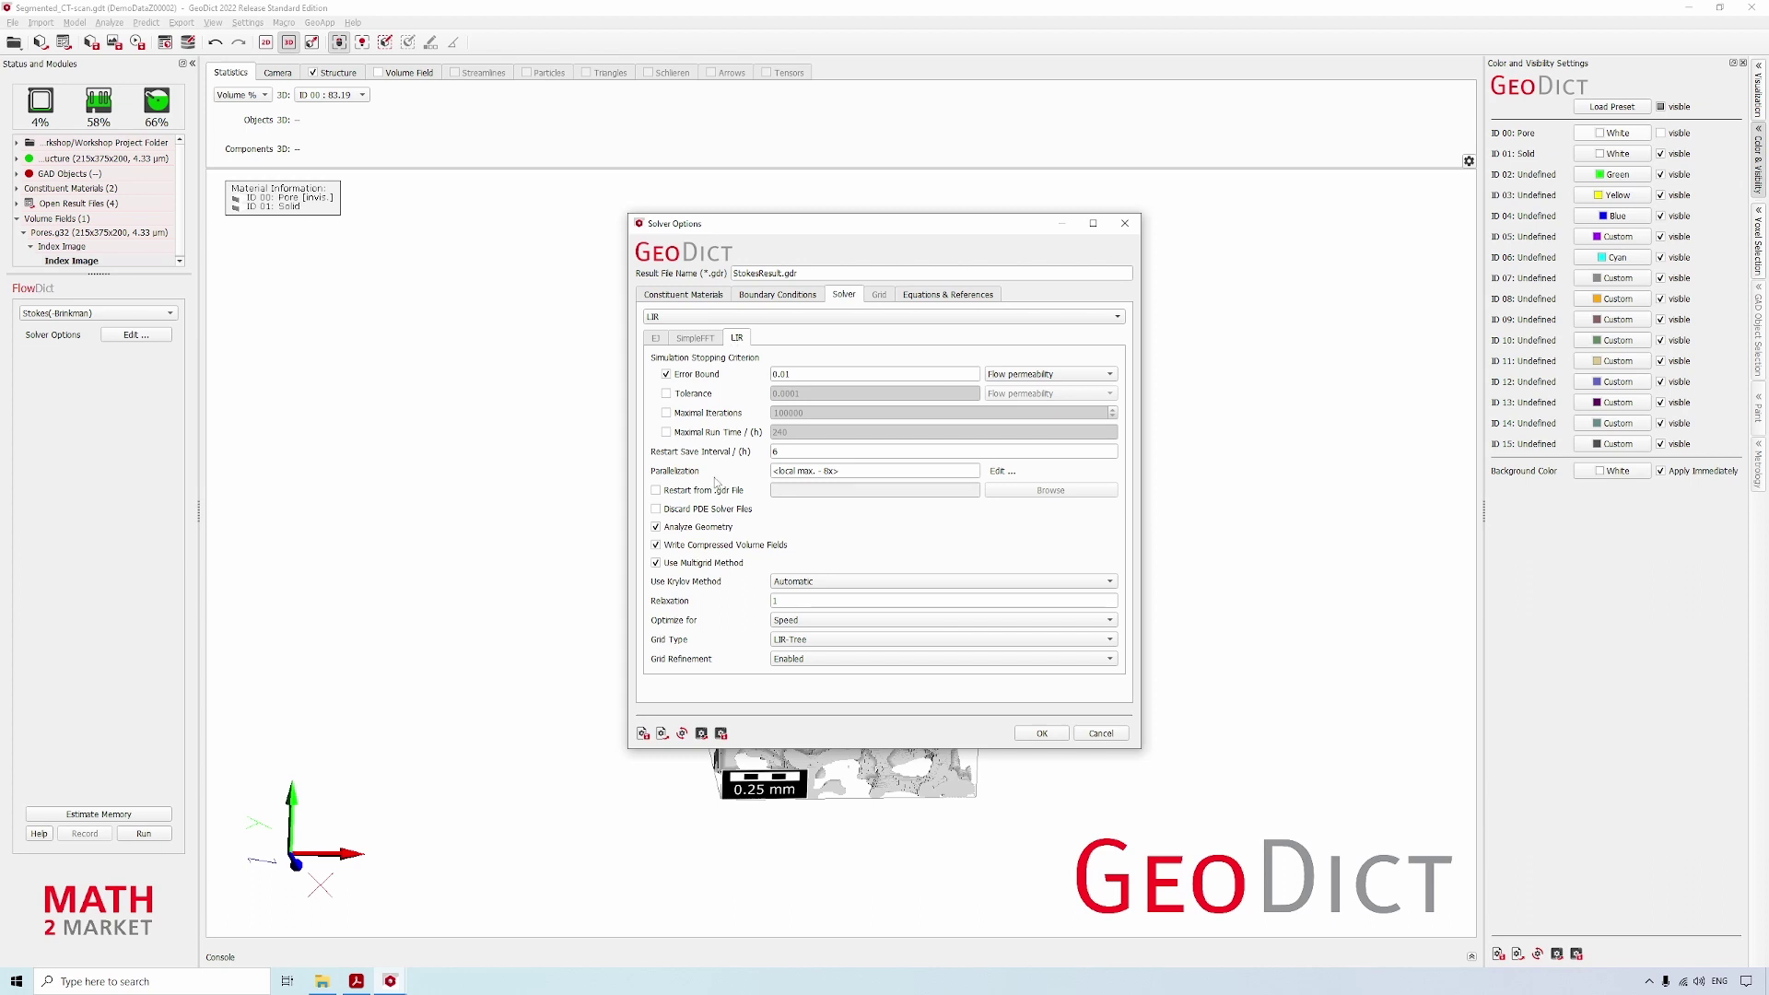
{"action": "left_click", "coordinate": [1000, 469]}
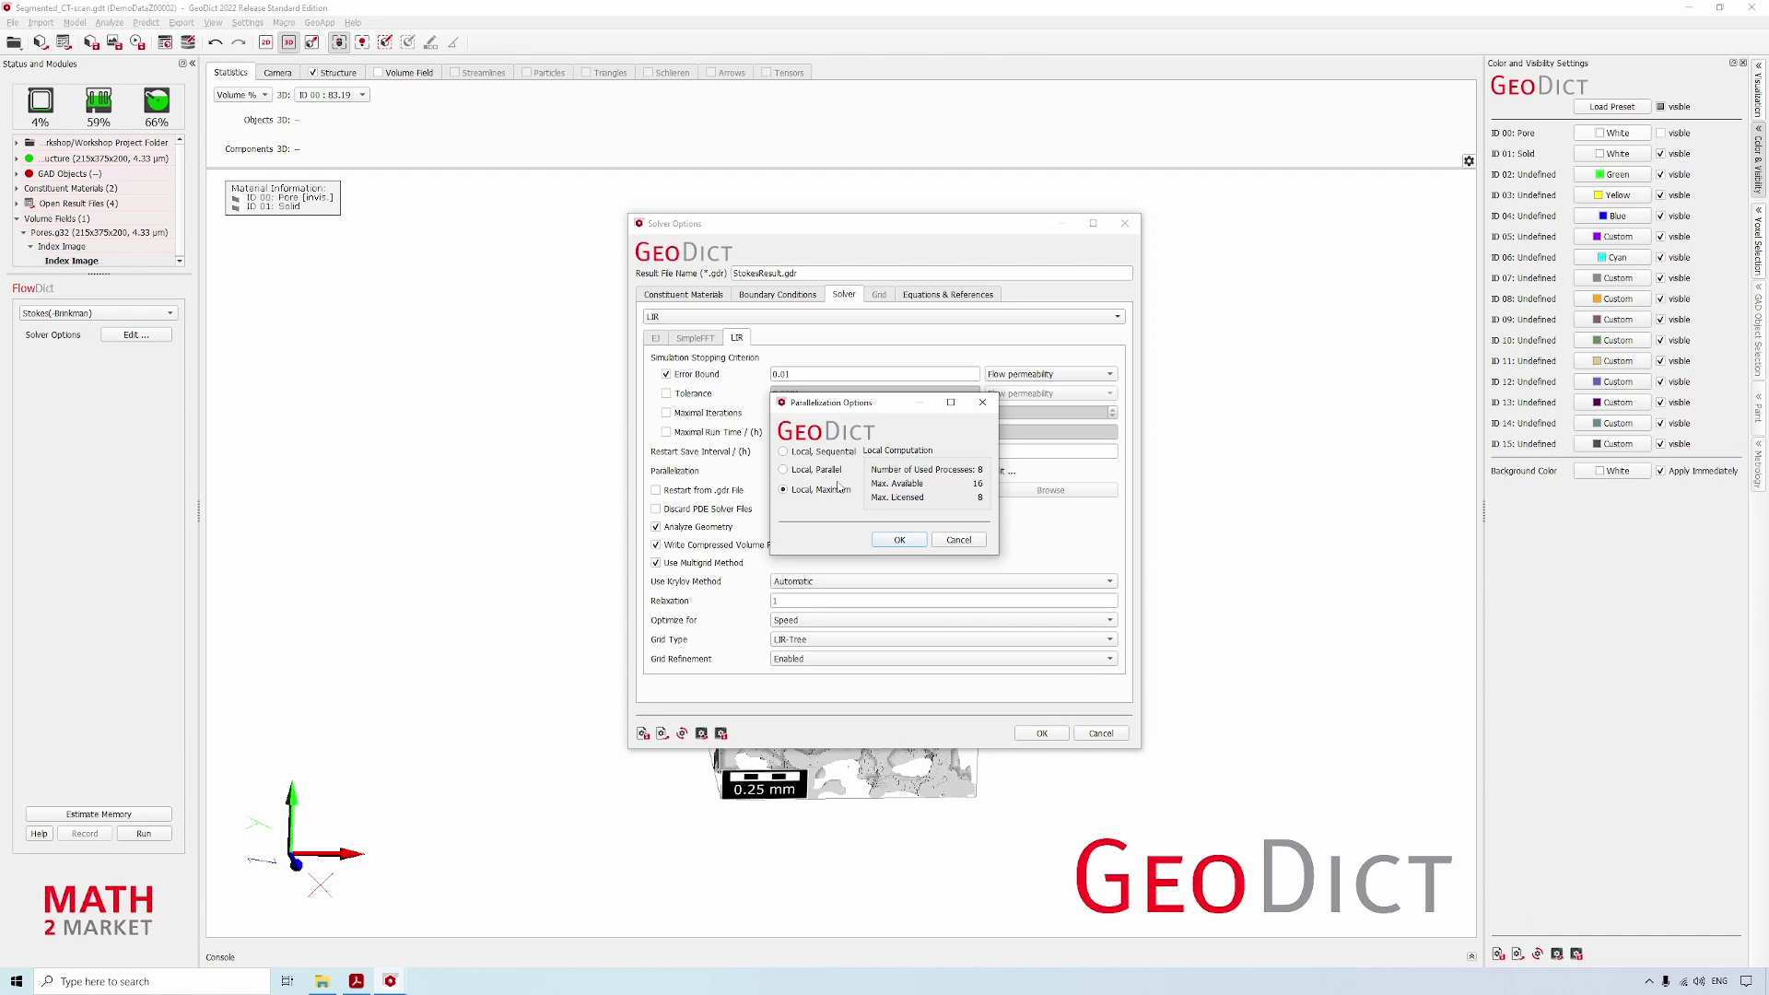
{"action": "left_click", "coordinate": [816, 470]}
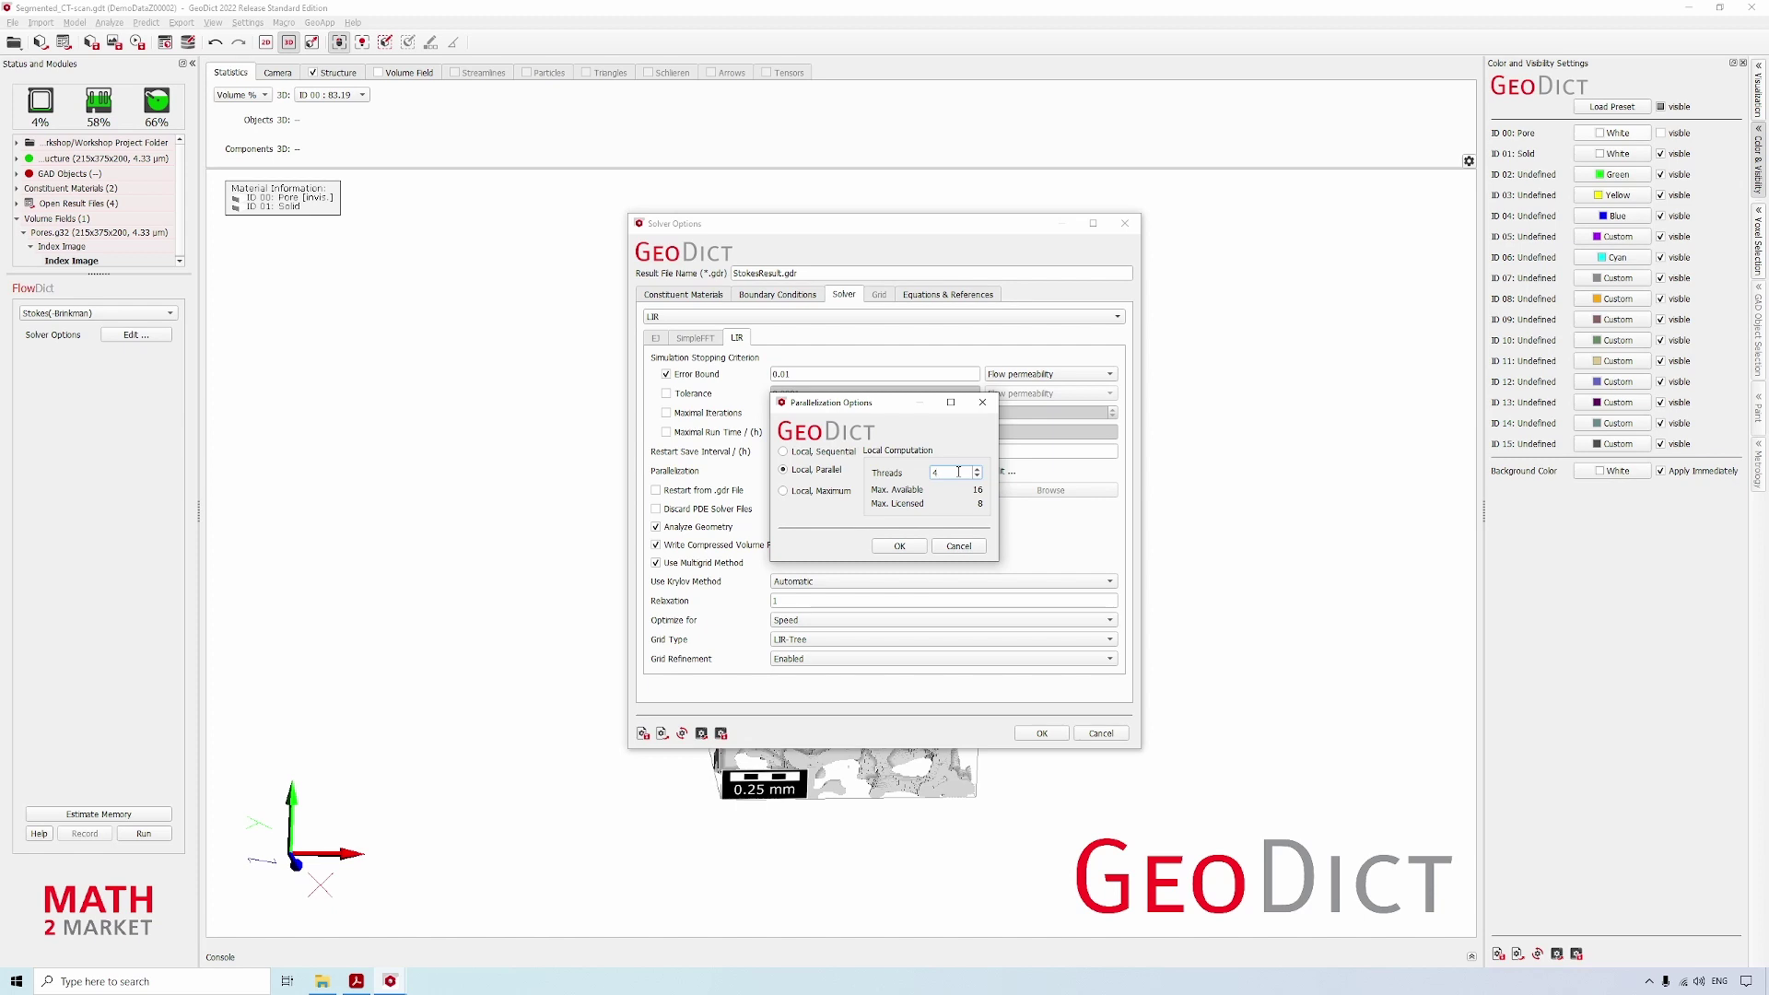
{"action": "left_click", "coordinate": [822, 490]}
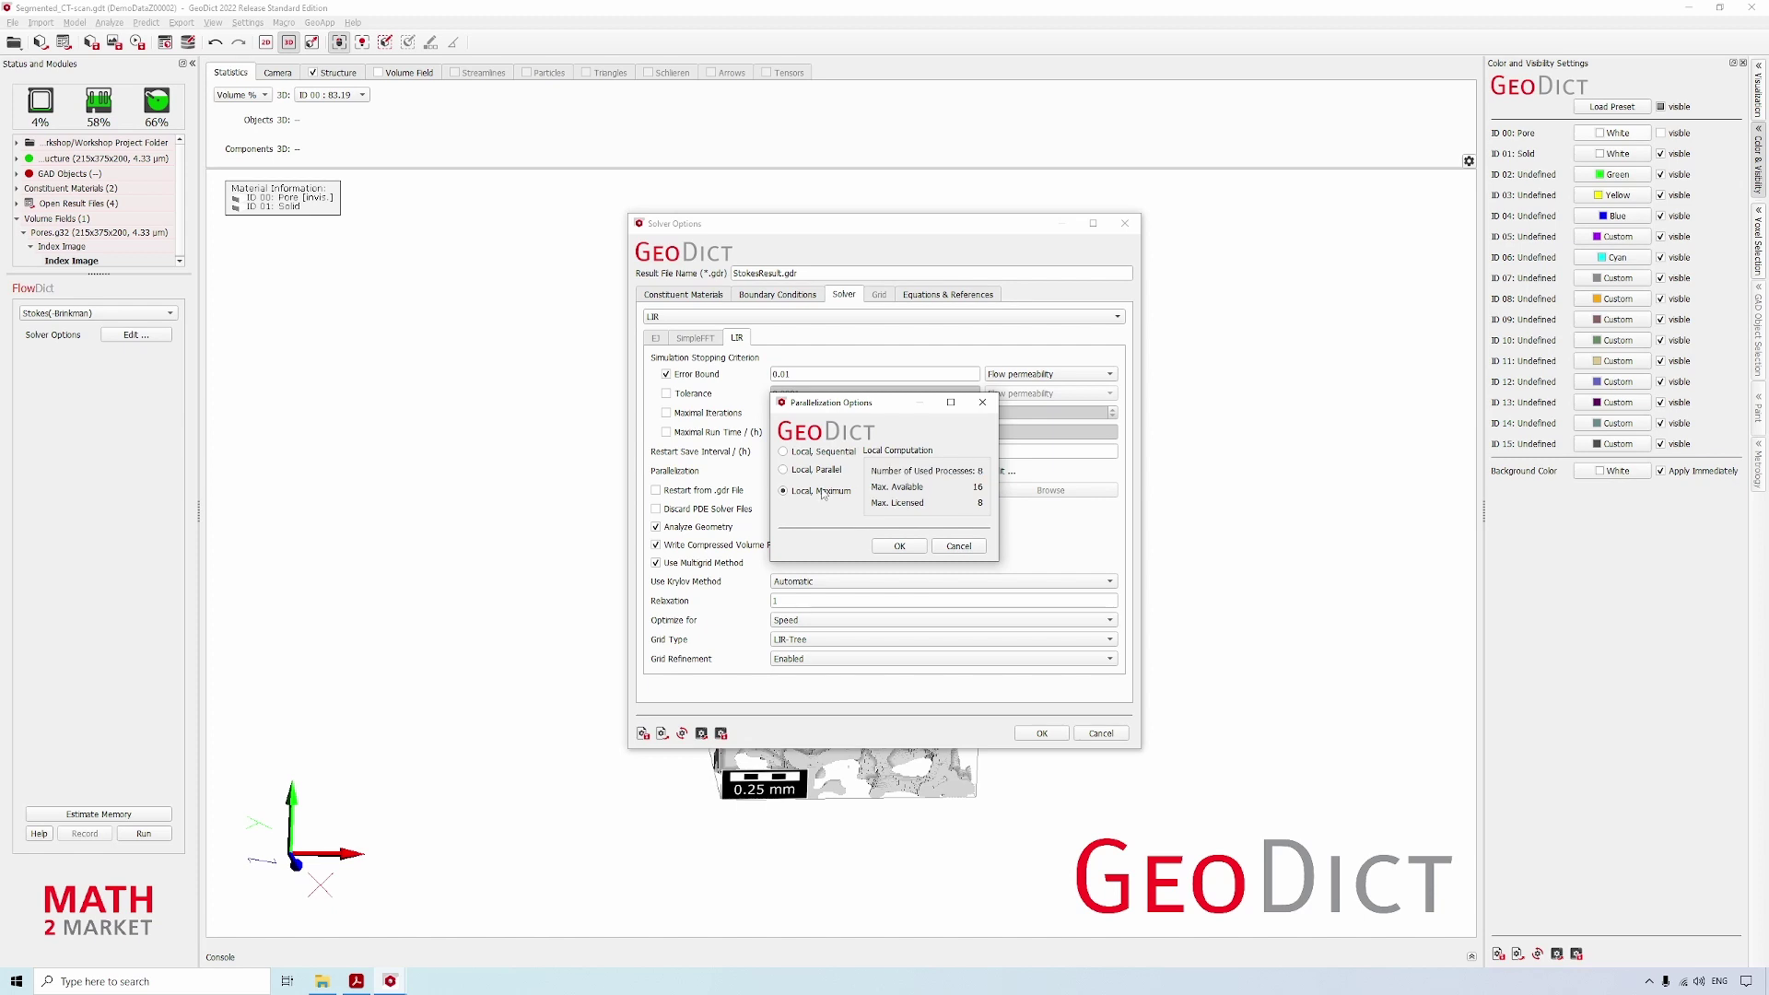
{"action": "left_click", "coordinate": [826, 472]}
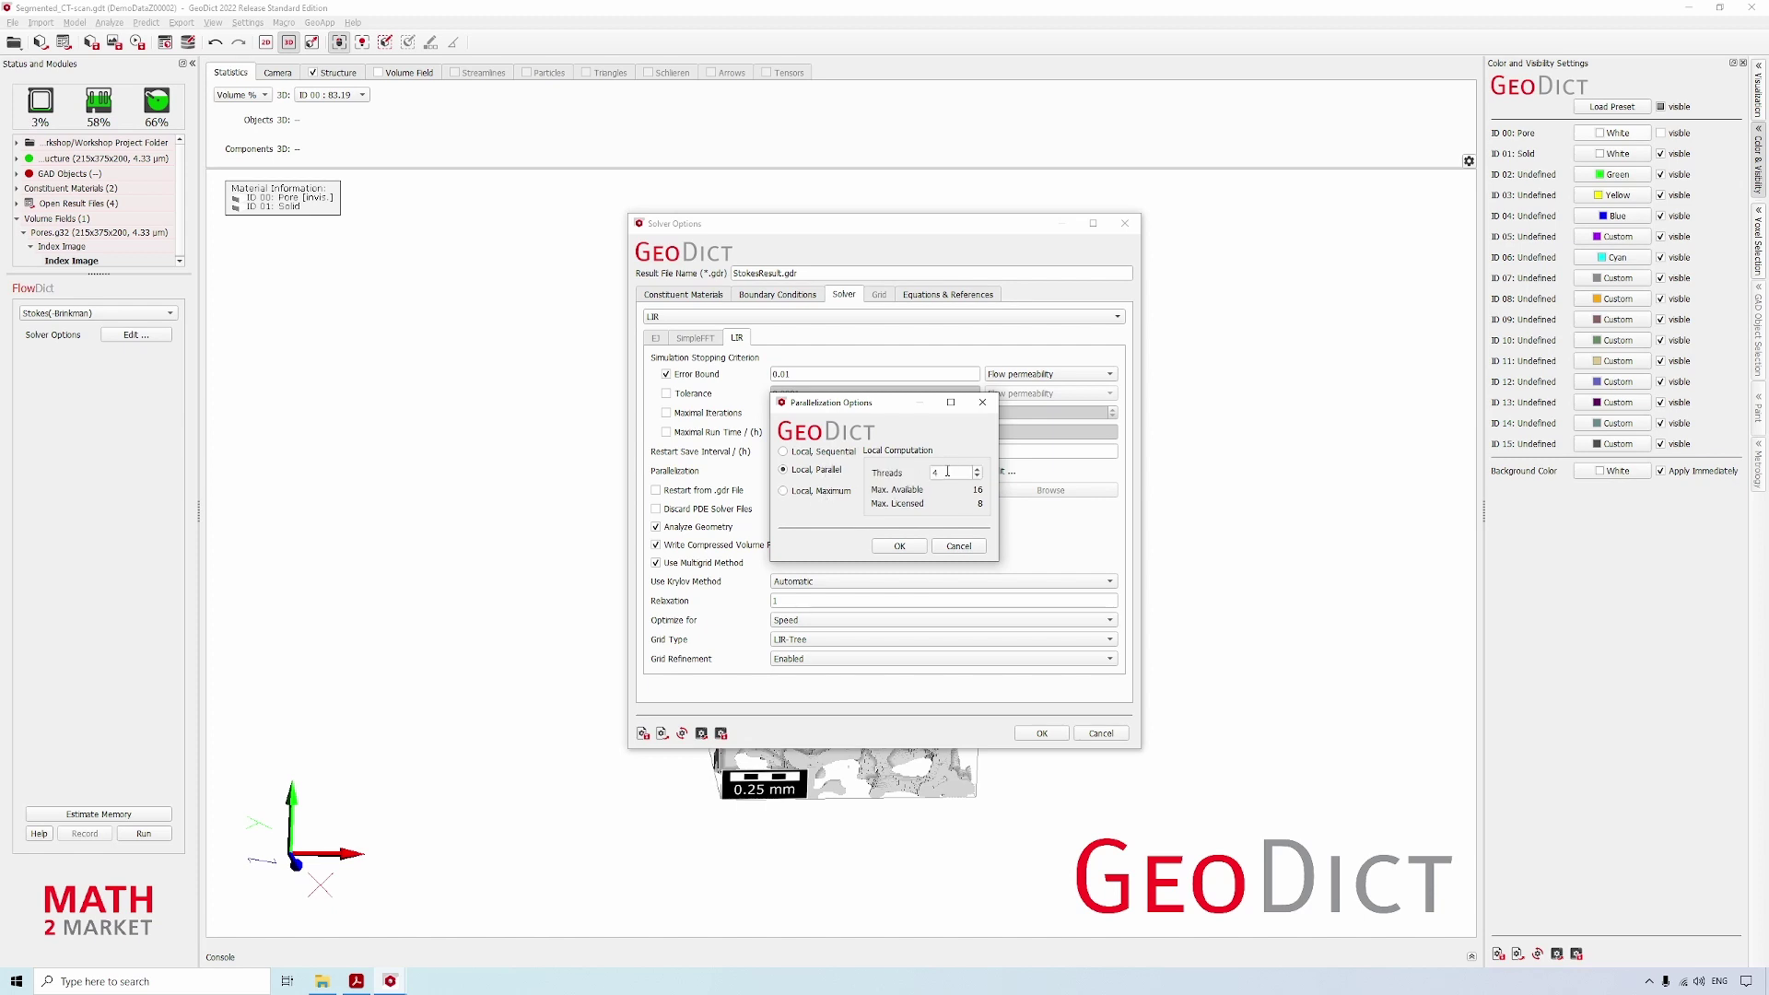
{"action": "left_click", "coordinate": [919, 550]}
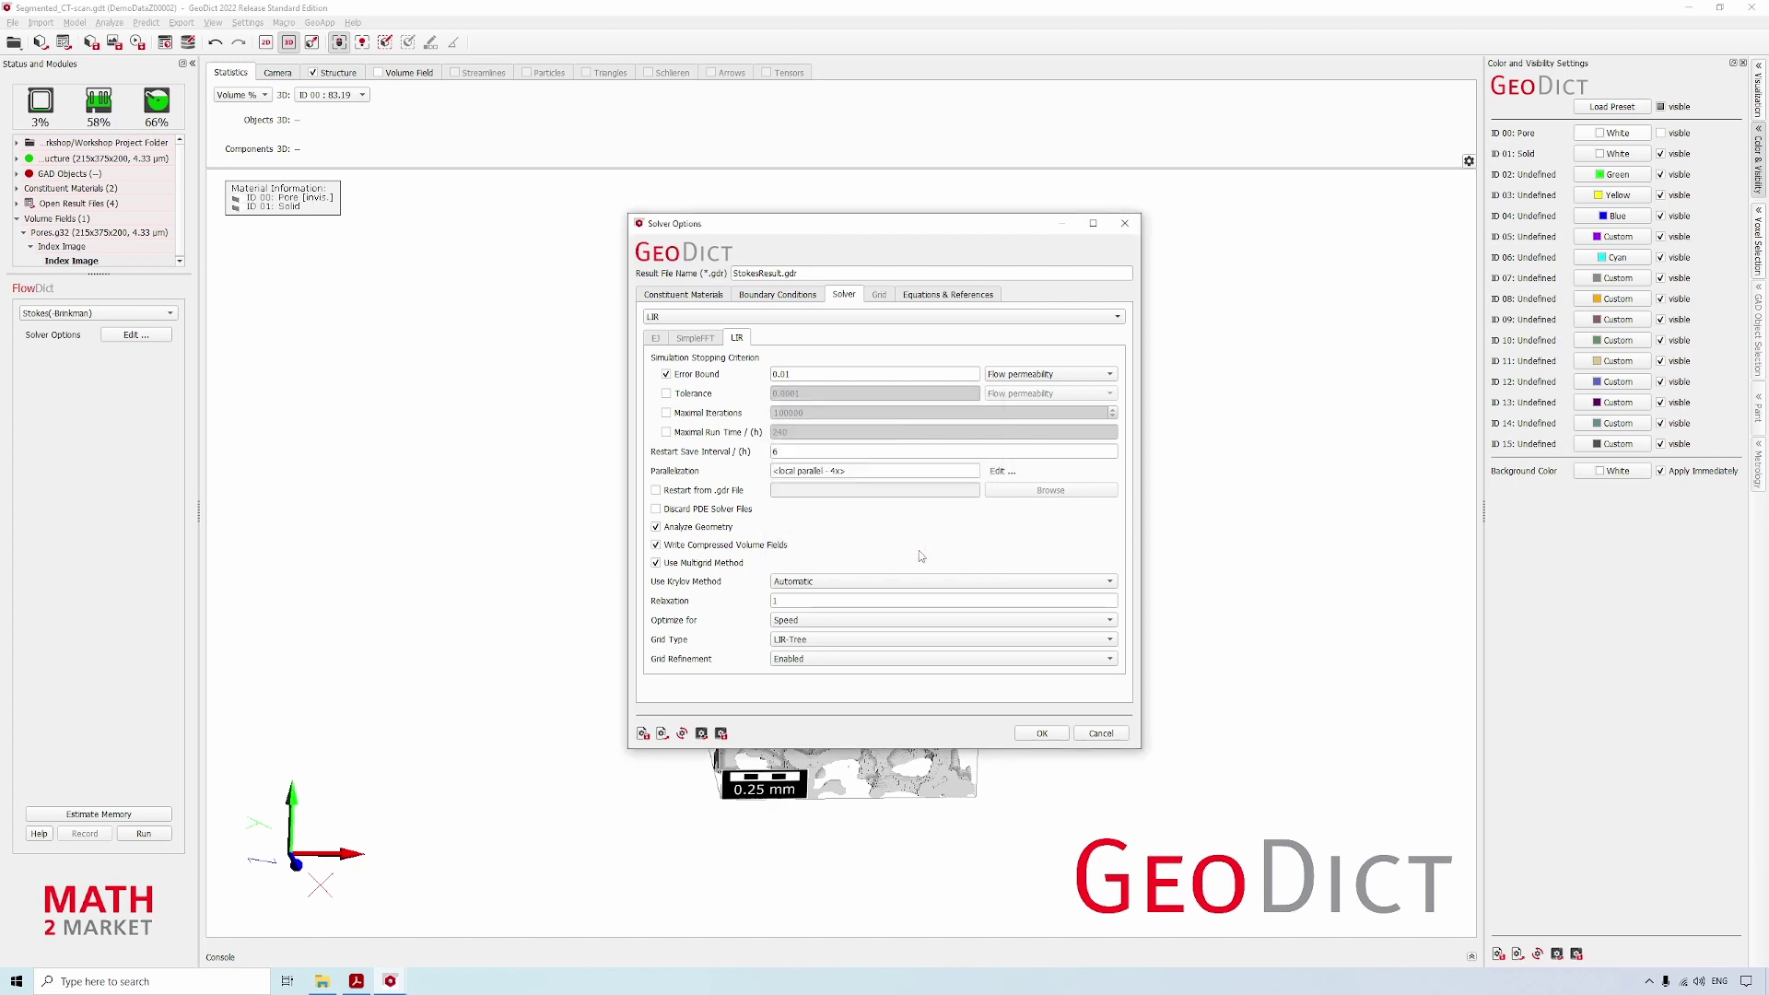
- Review the solver's equations and references, accept the solver options, and run the Stokes(-Brinkman) simulation with its solver log expanded
{"action": "left_click", "coordinate": [944, 297]}
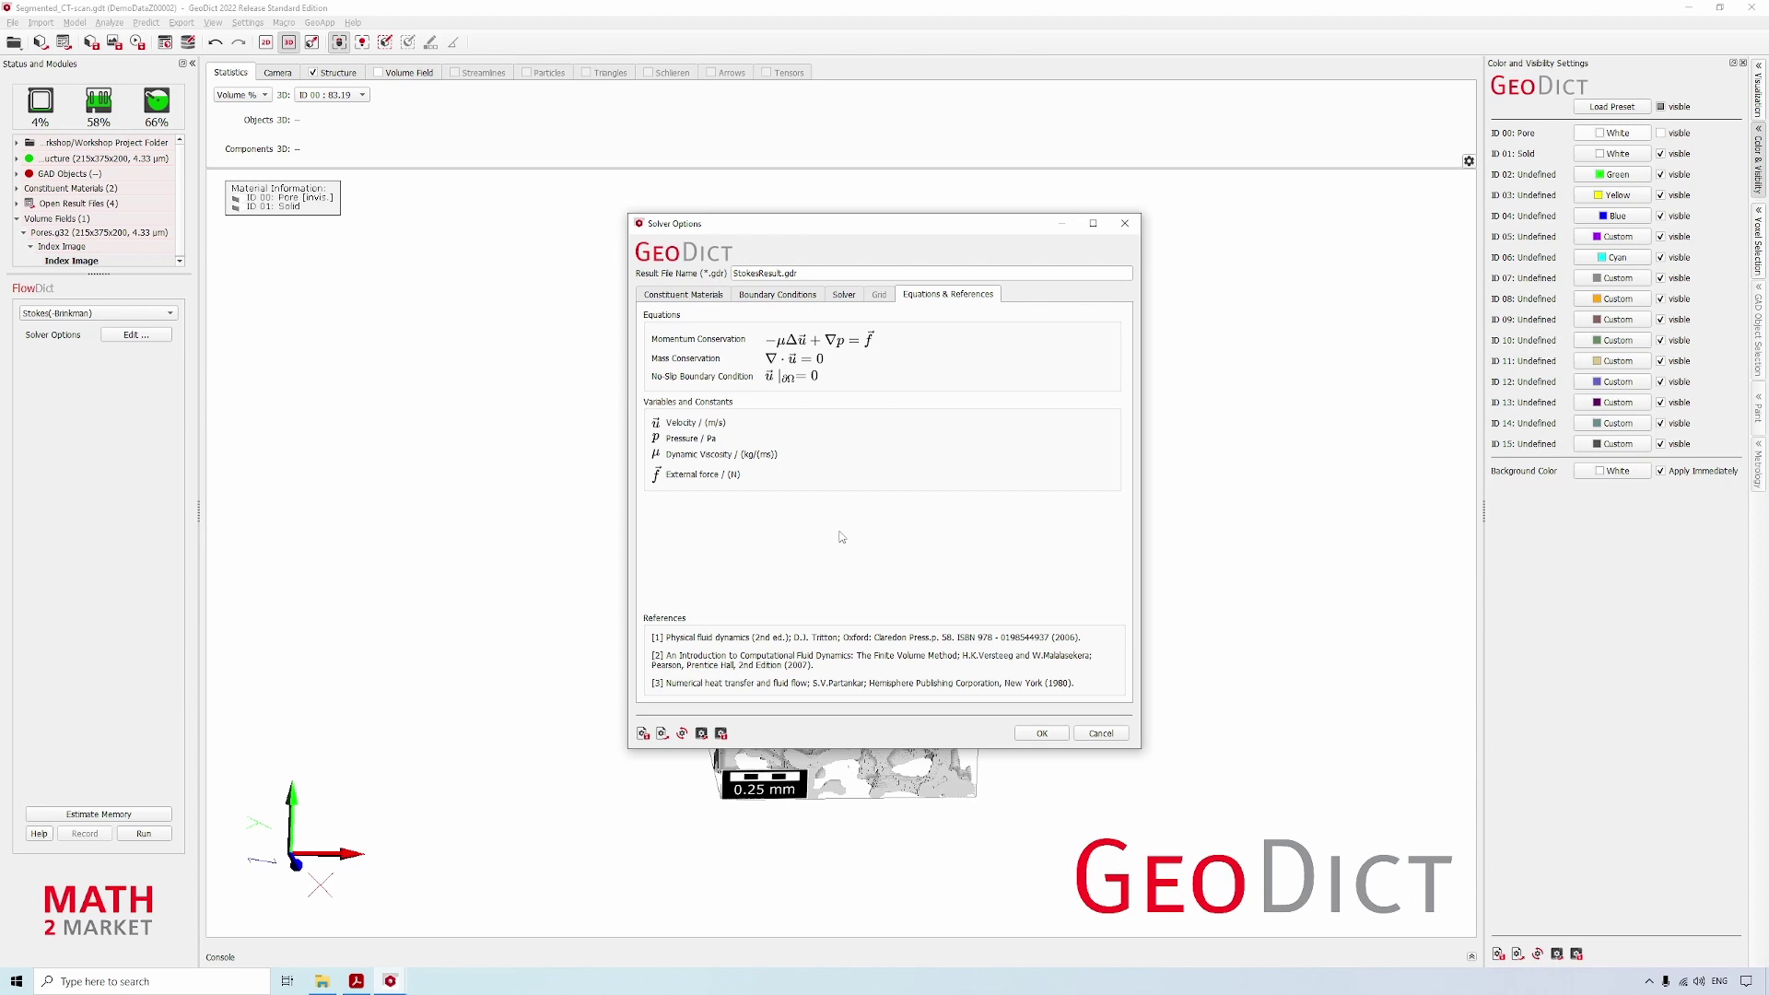
{"action": "left_click", "coordinate": [1042, 733]}
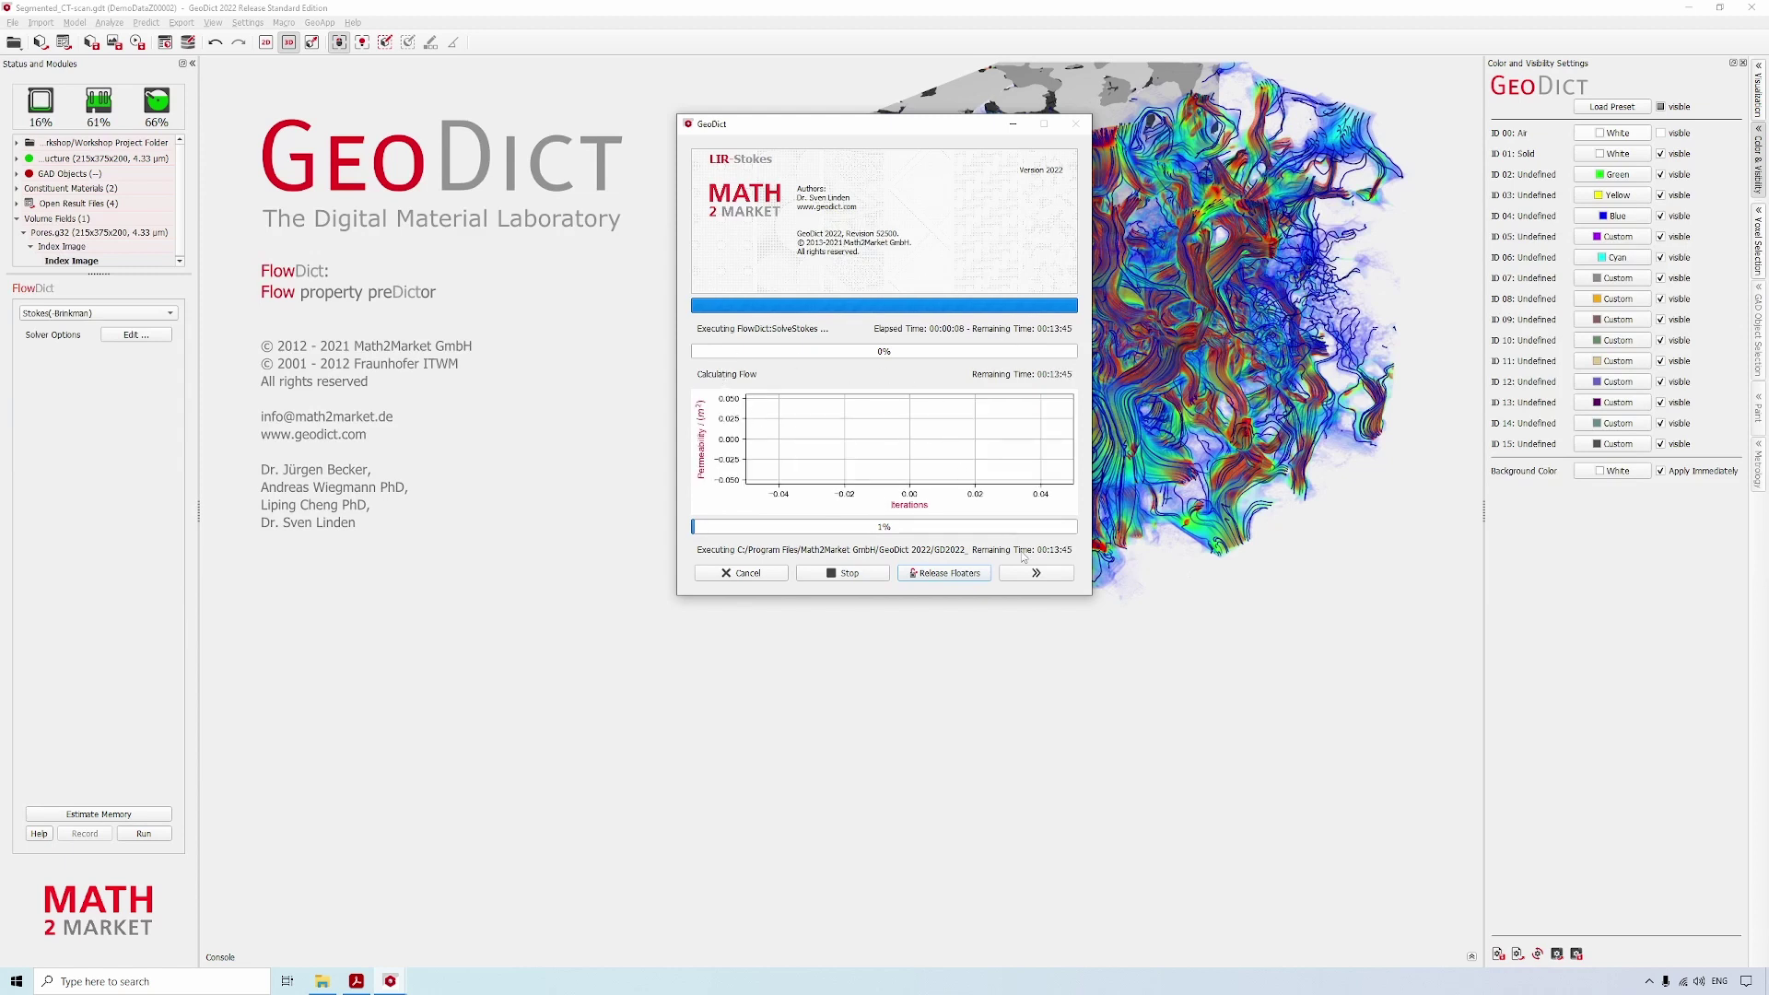
{"action": "left_click", "coordinate": [1030, 575]}
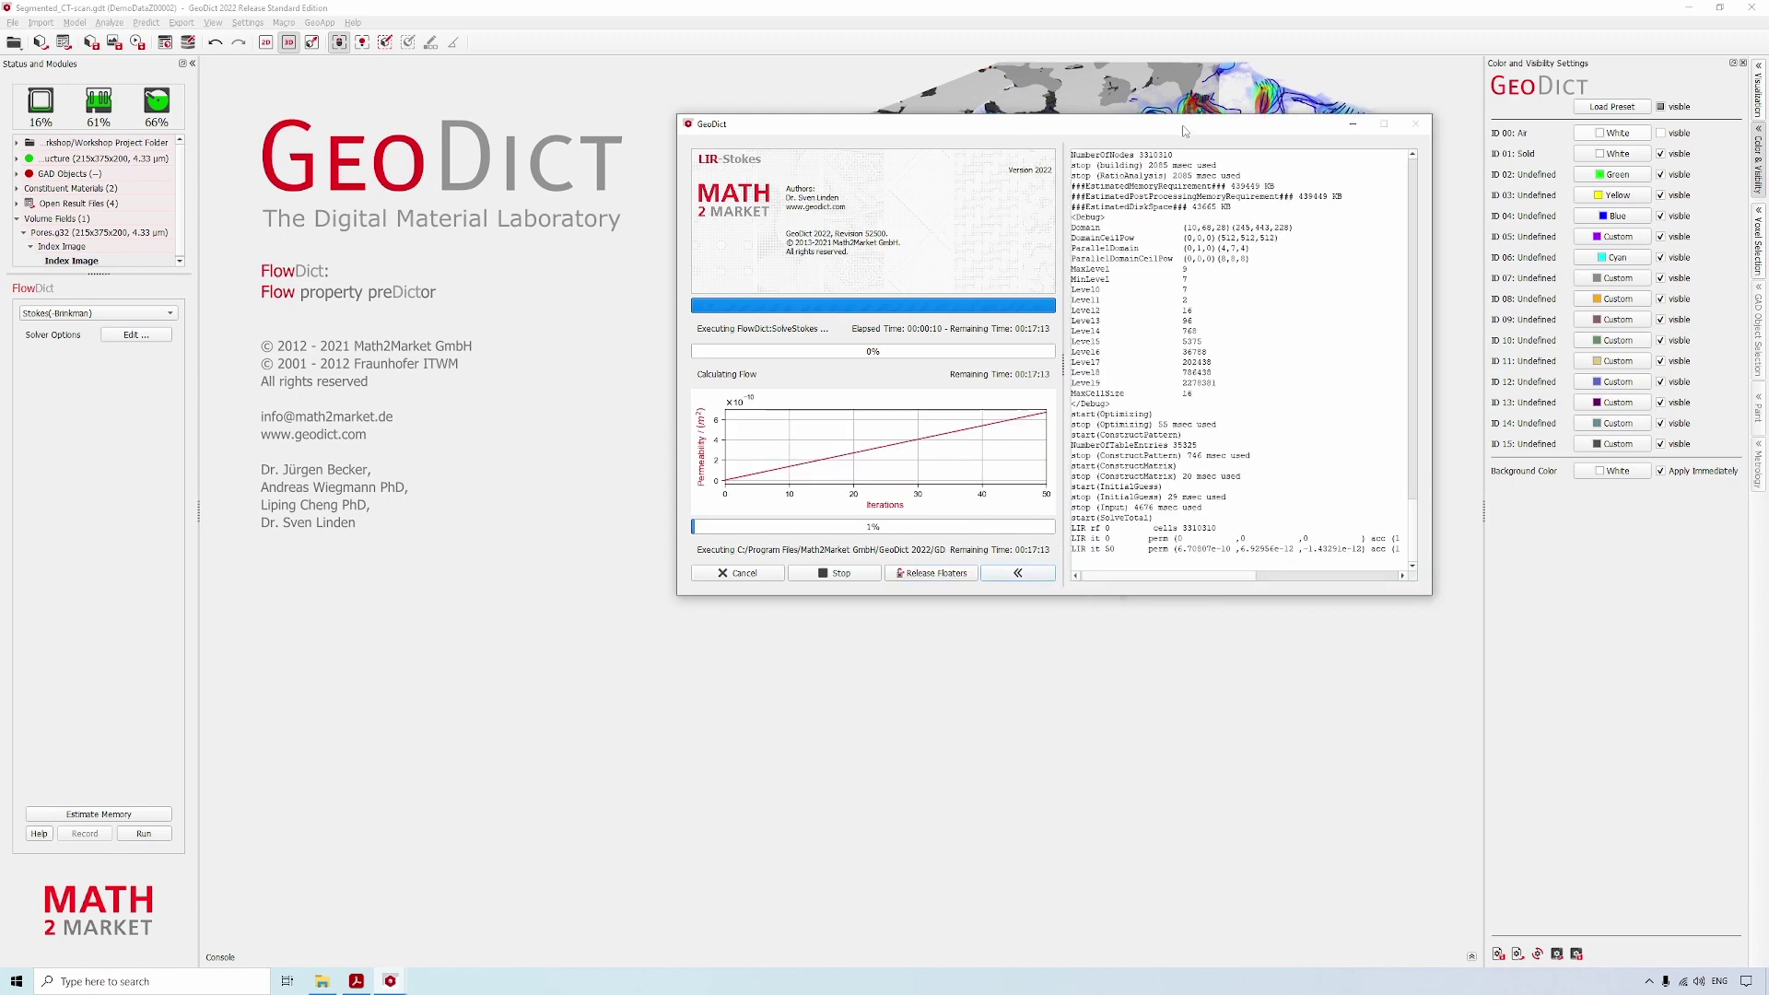
{"action": "left_click_drag", "start_coordinate": [1192, 125], "coordinate": [871, 170]}
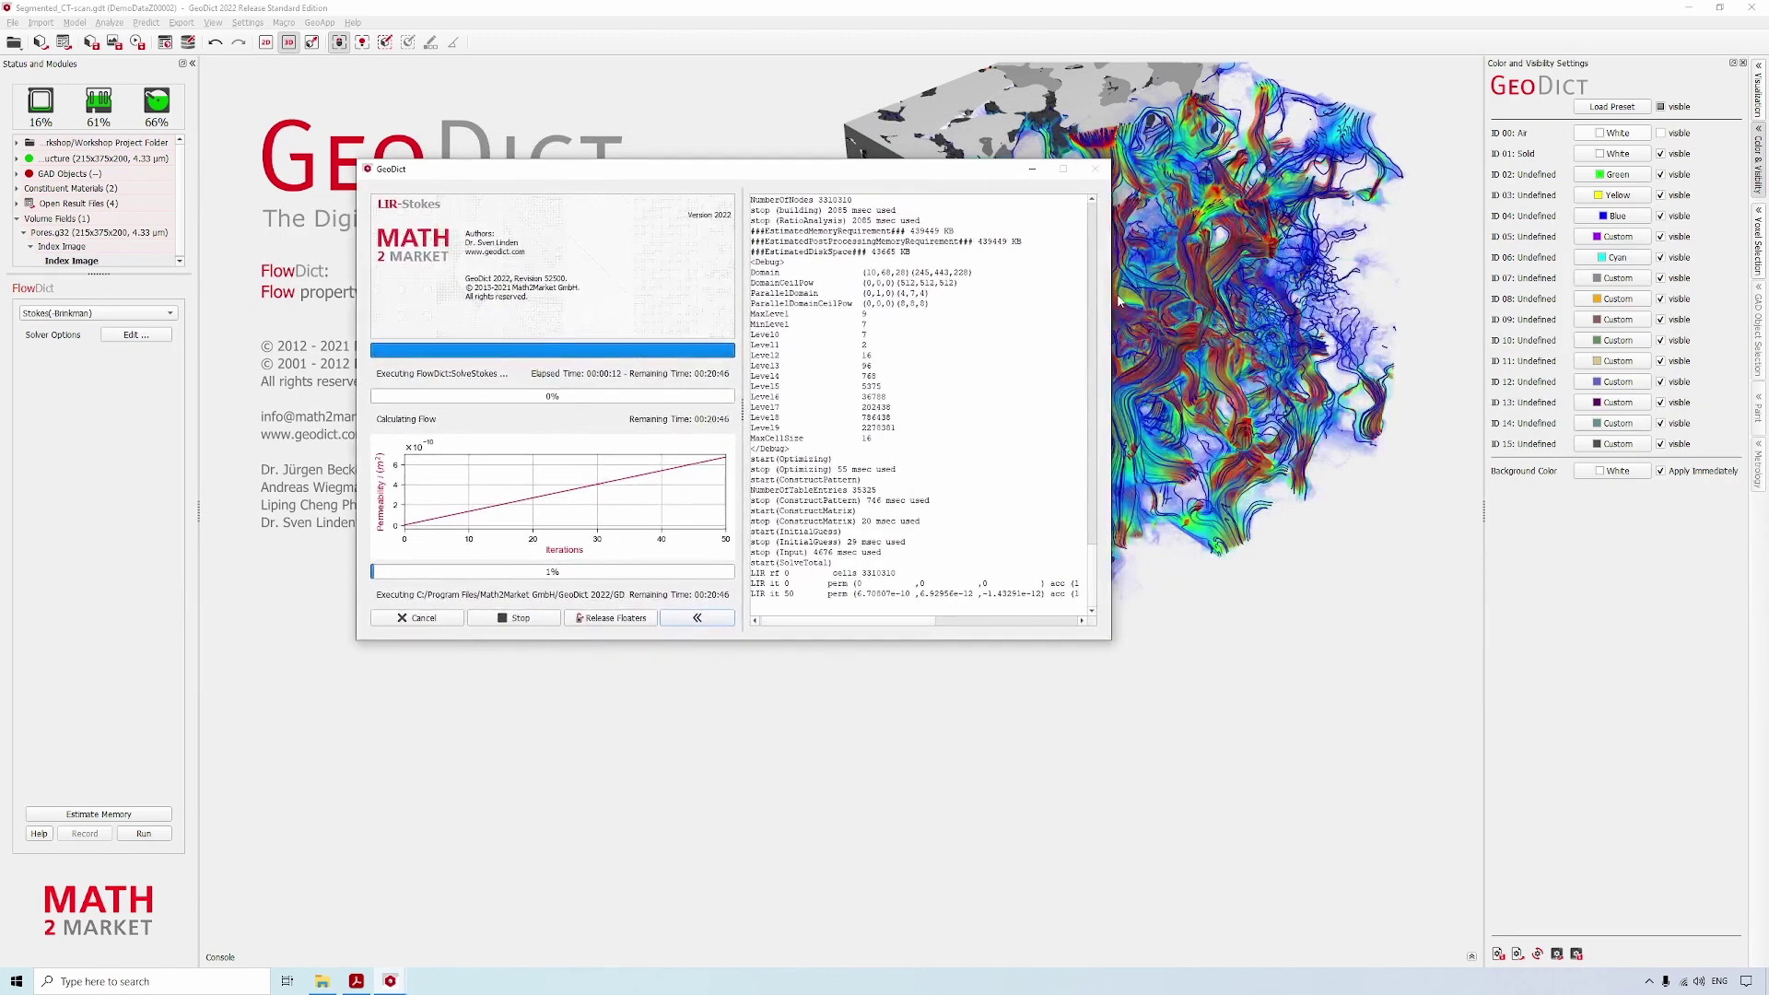
{"action": "left_click_drag", "start_coordinate": [1113, 296], "coordinate": [1400, 295]}
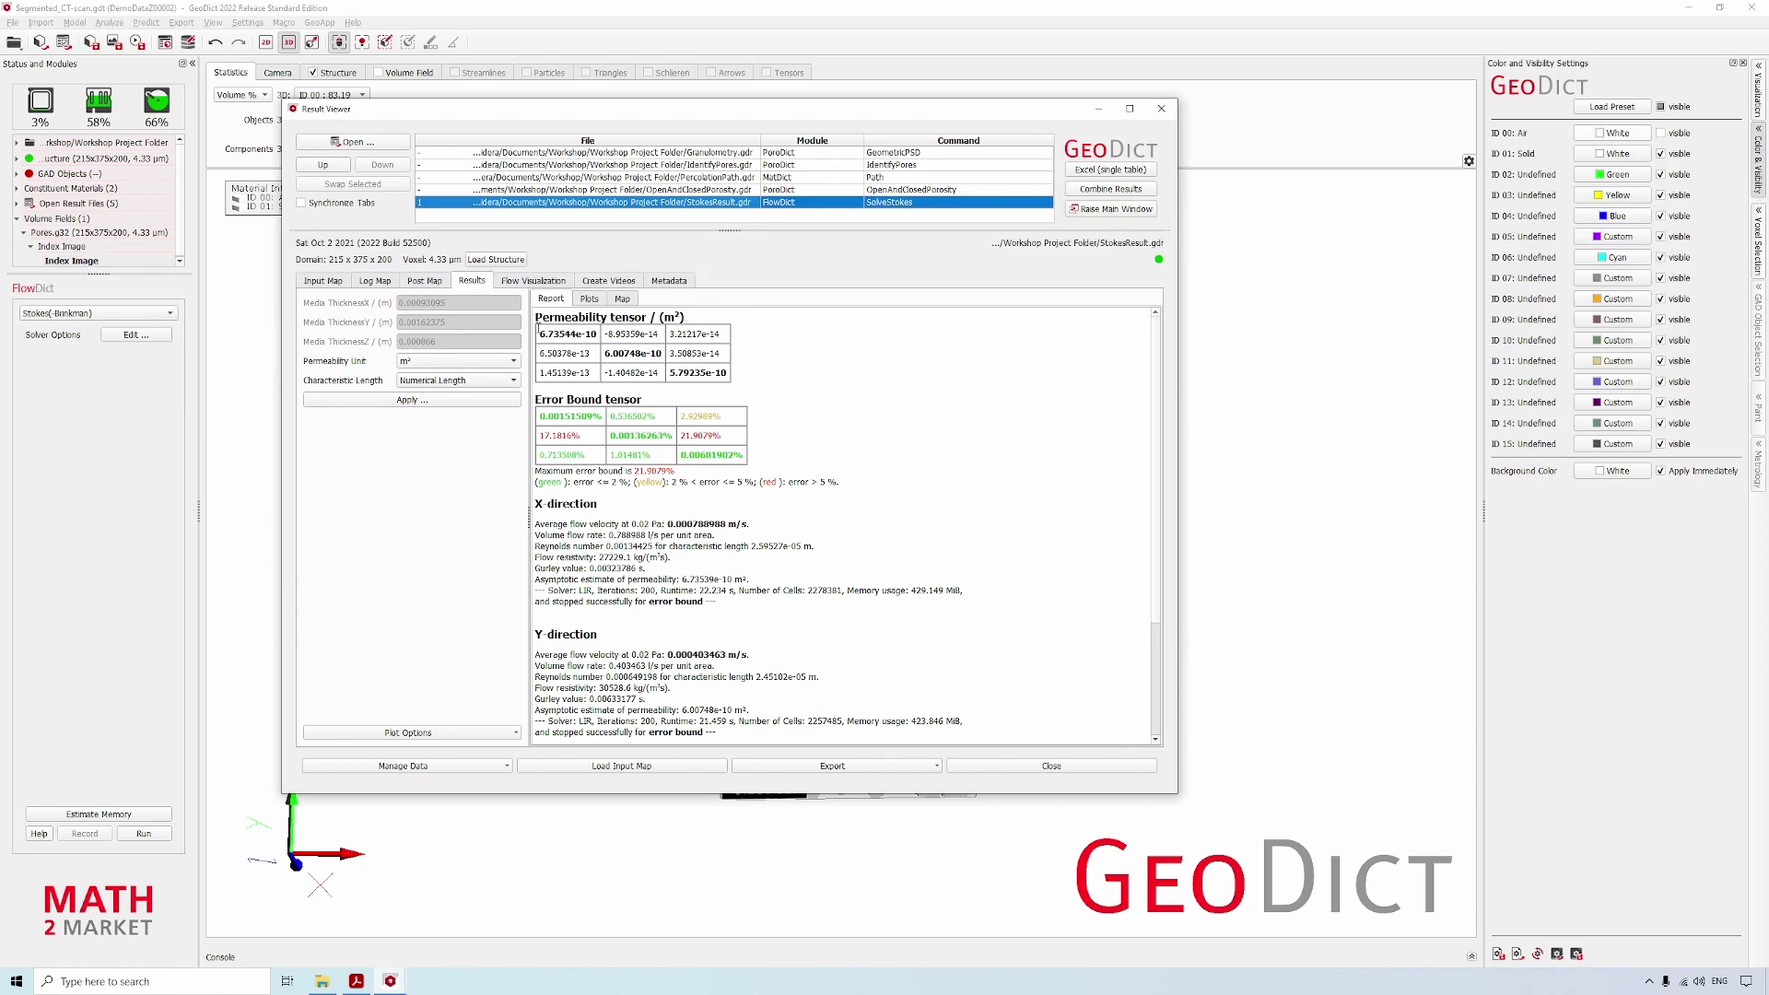
- Examine the permeability tensor, flow velocities and flow resistivity in the StokesResult report, plus the layered pressure and velocity plots
{"action": "left_click_drag", "start_coordinate": [540, 333], "coordinate": [671, 374]}
{"action": "key", "text": "ctrl+a"}
{"action": "left_click", "coordinate": [726, 372]}
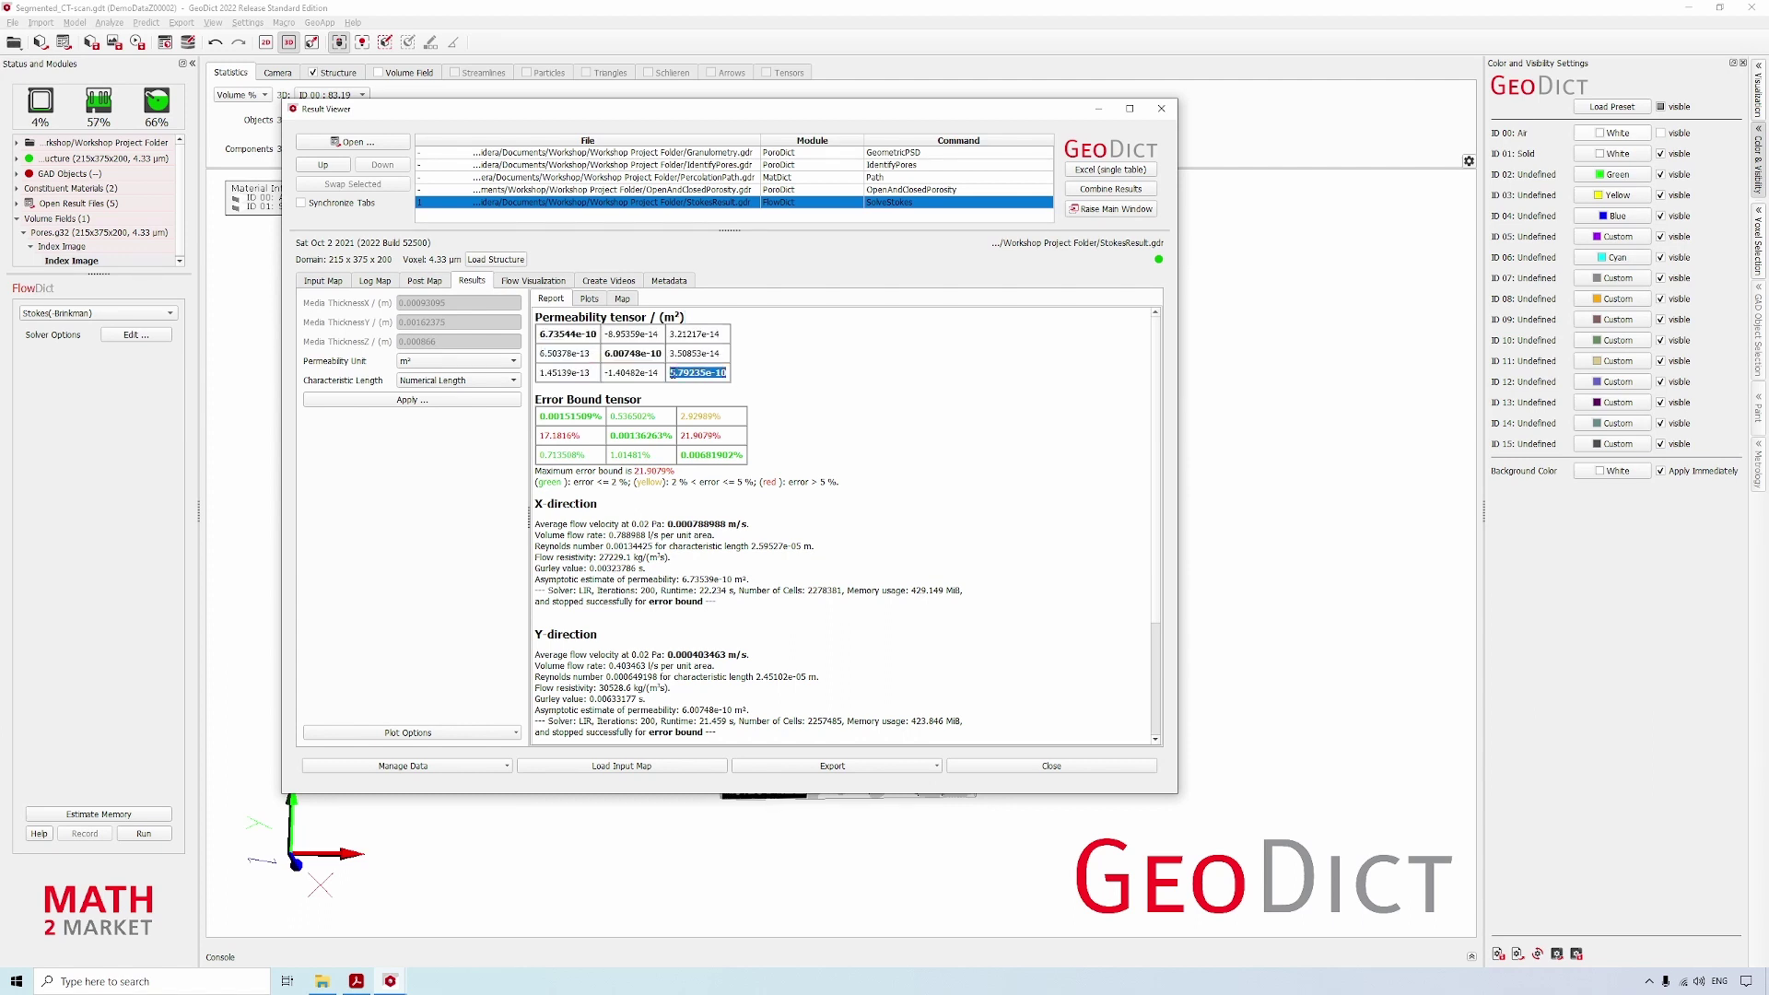
{"action": "left_click", "coordinate": [839, 415]}
{"action": "left_click_drag", "start_coordinate": [752, 524], "coordinate": [666, 524]}
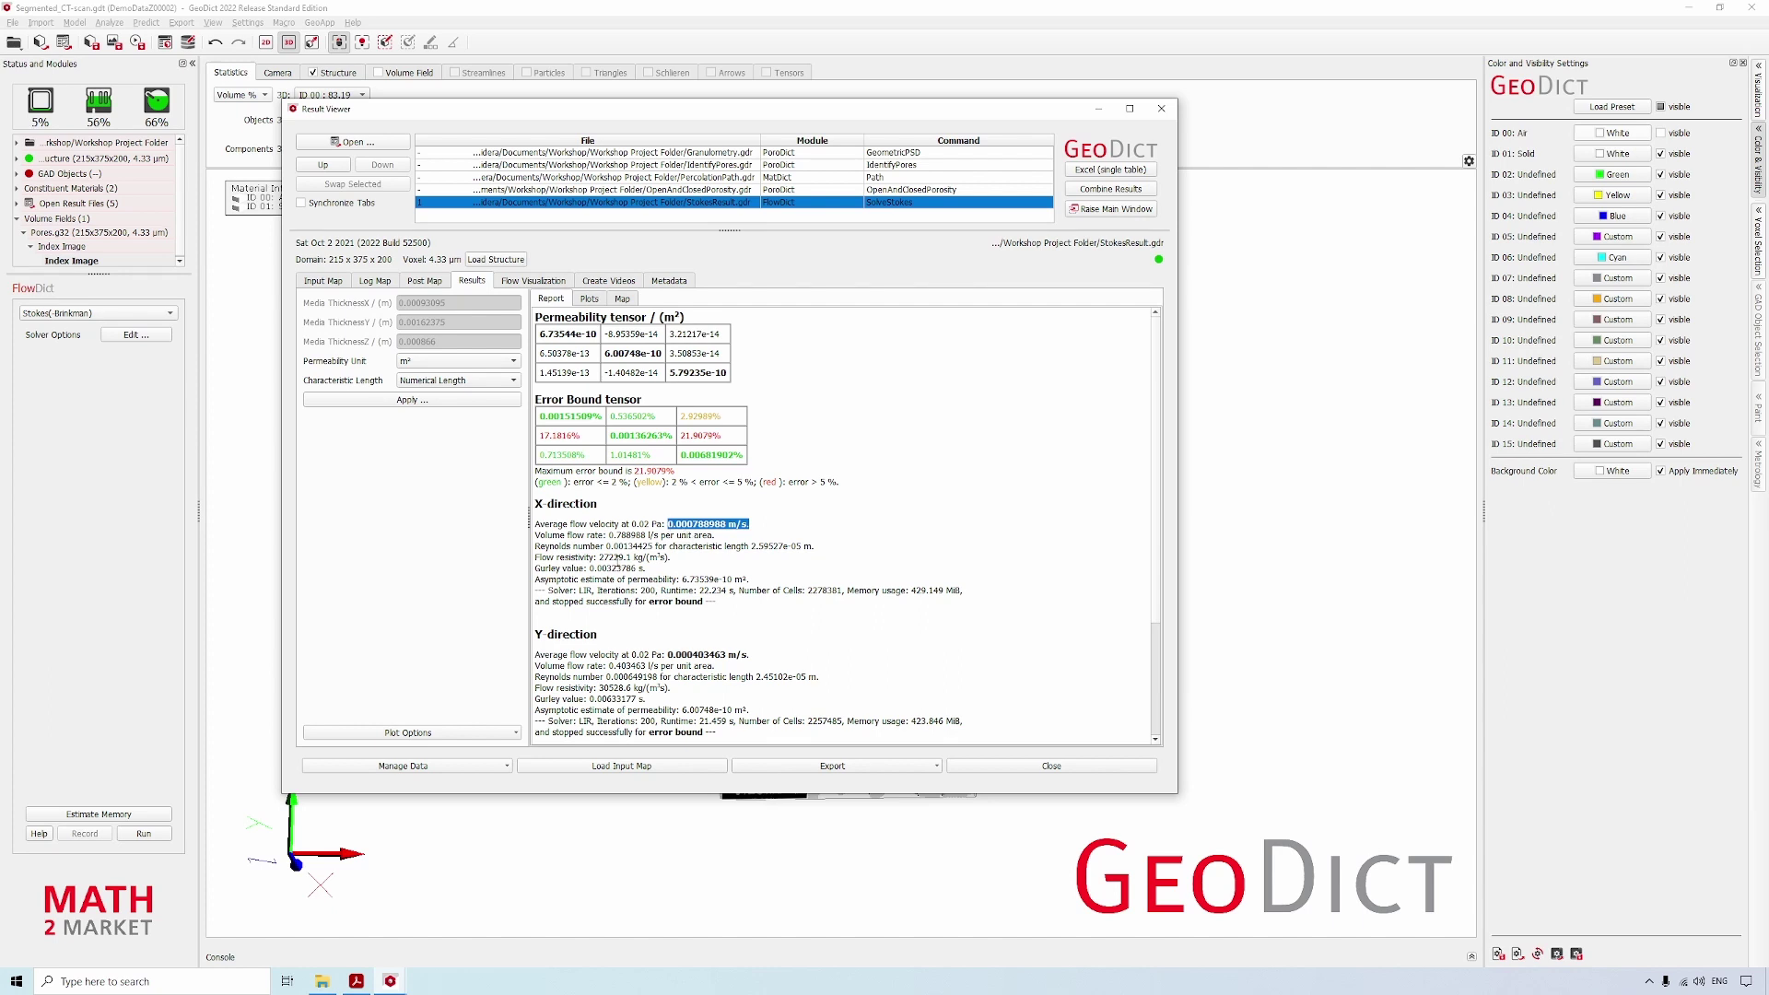
{"action": "left_click_drag", "start_coordinate": [606, 546], "coordinate": [671, 558]}
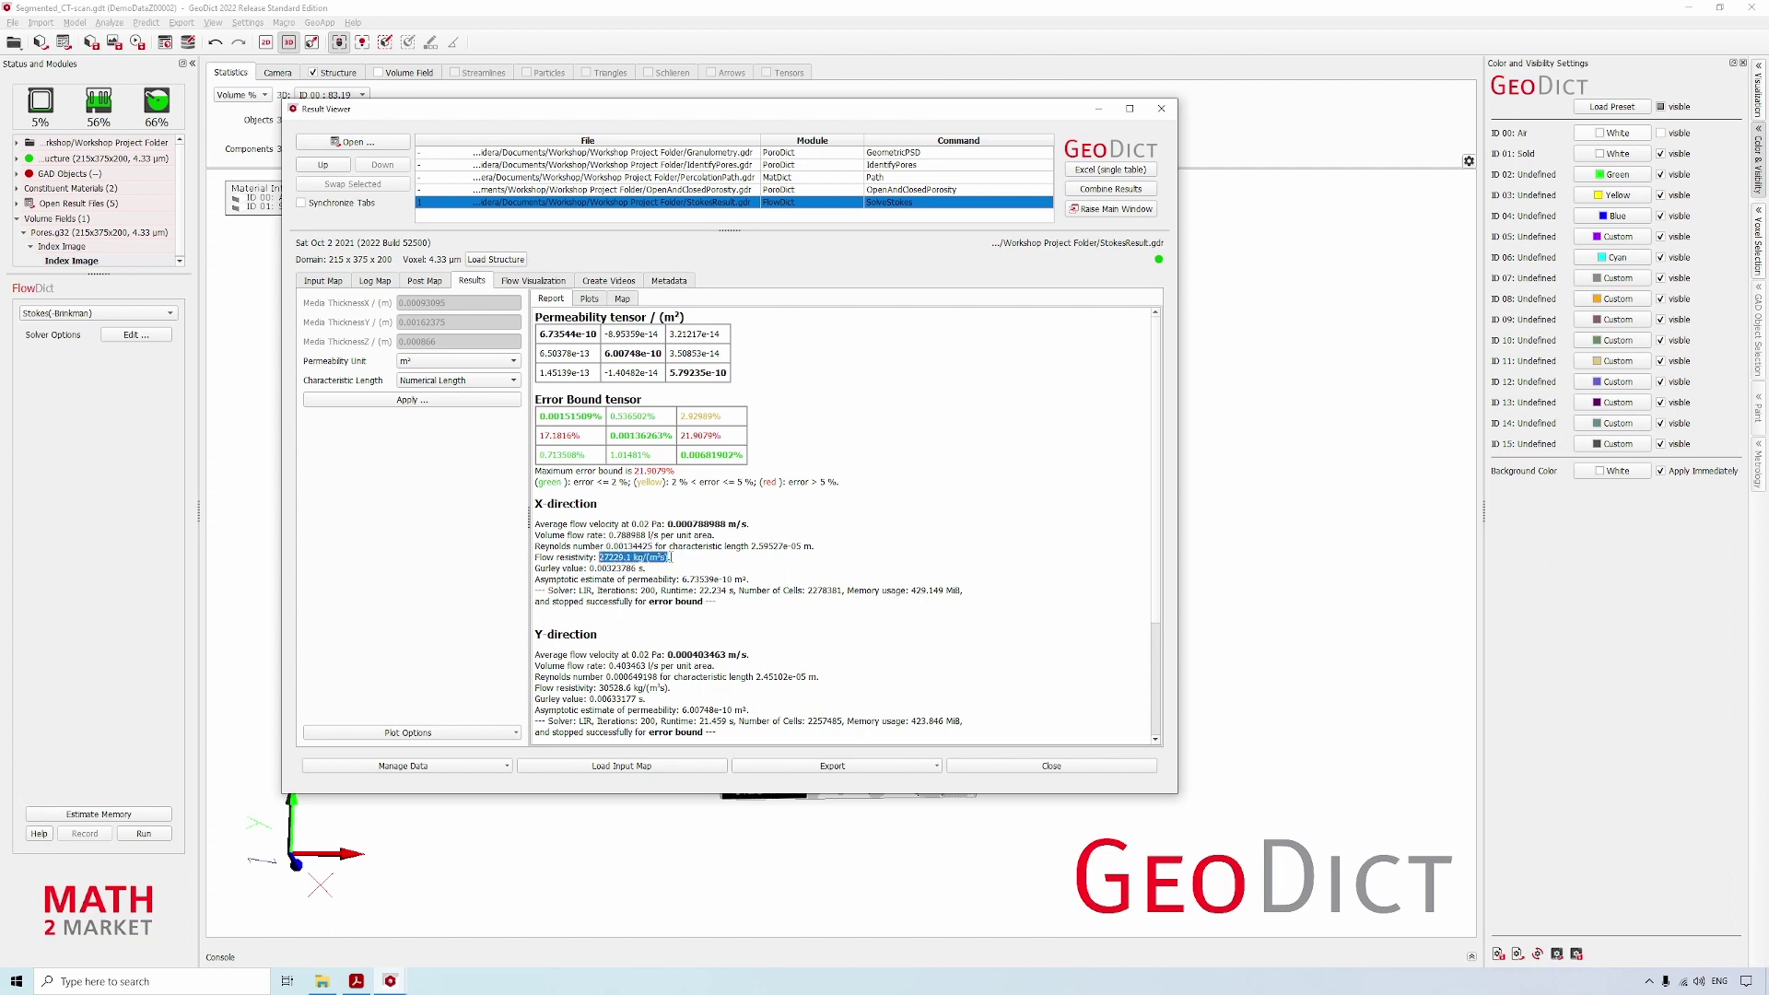
{"action": "scroll", "coordinate": [682, 589], "scroll_direction": "down", "scroll_amount": 5}
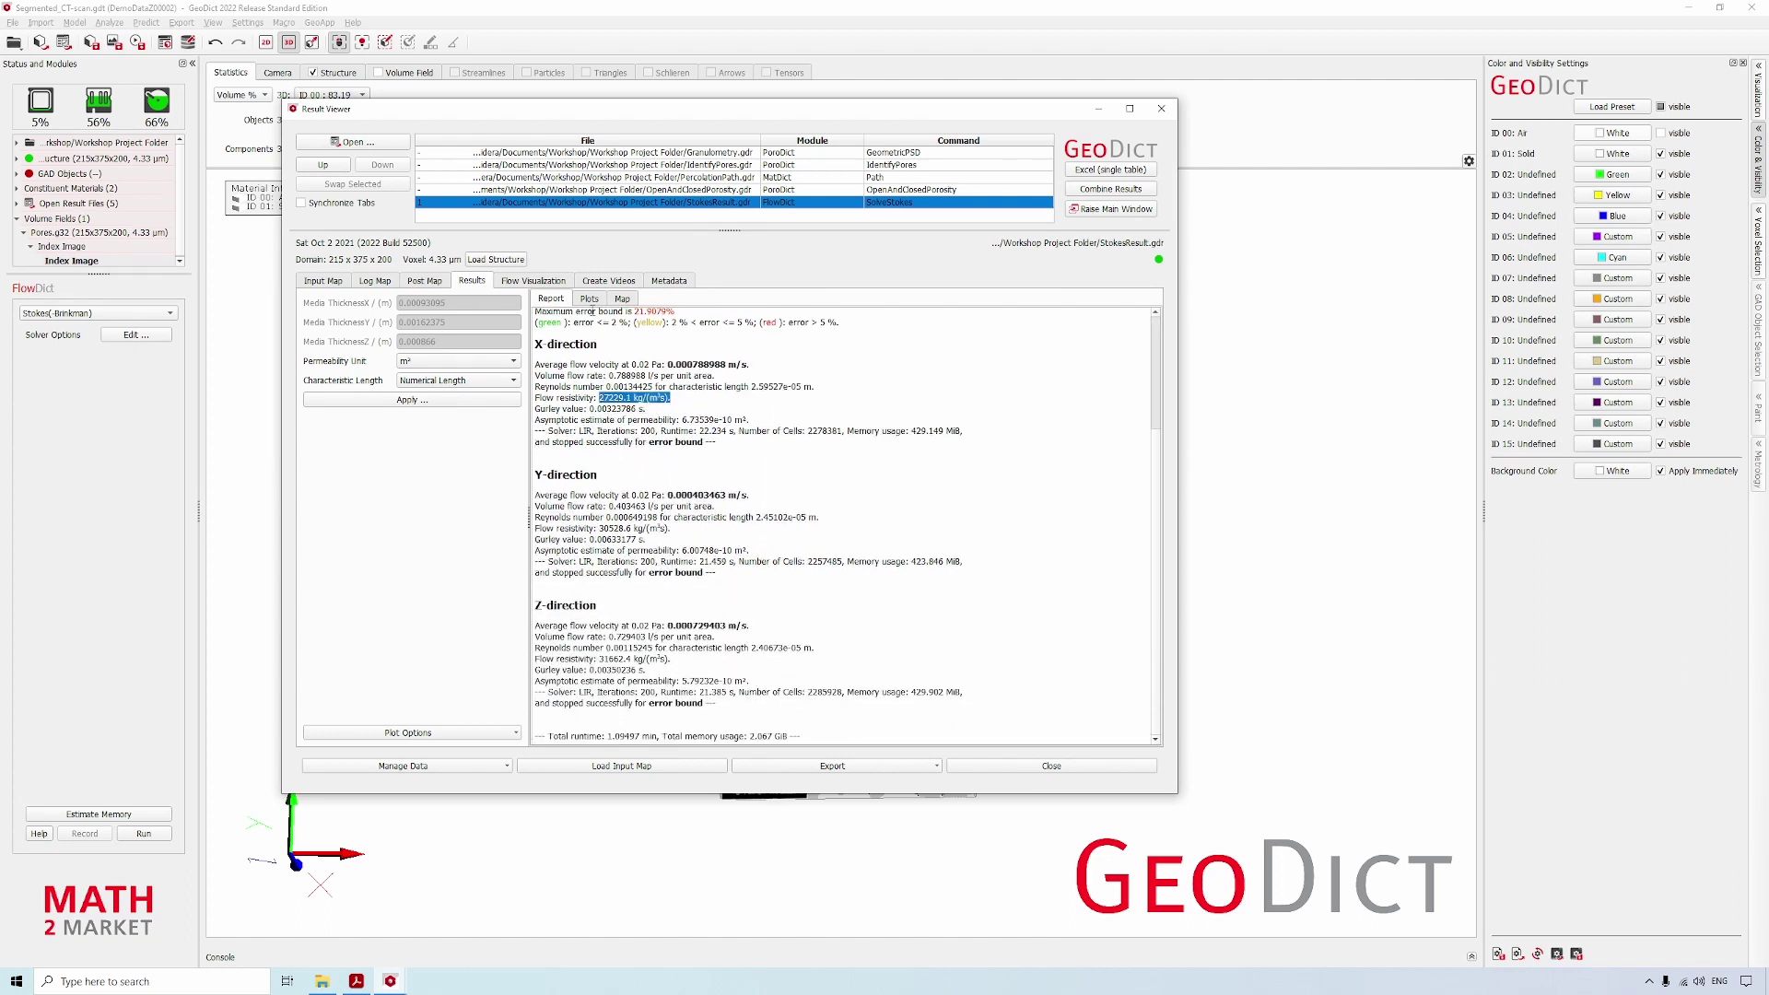
{"action": "left_click", "coordinate": [590, 299]}
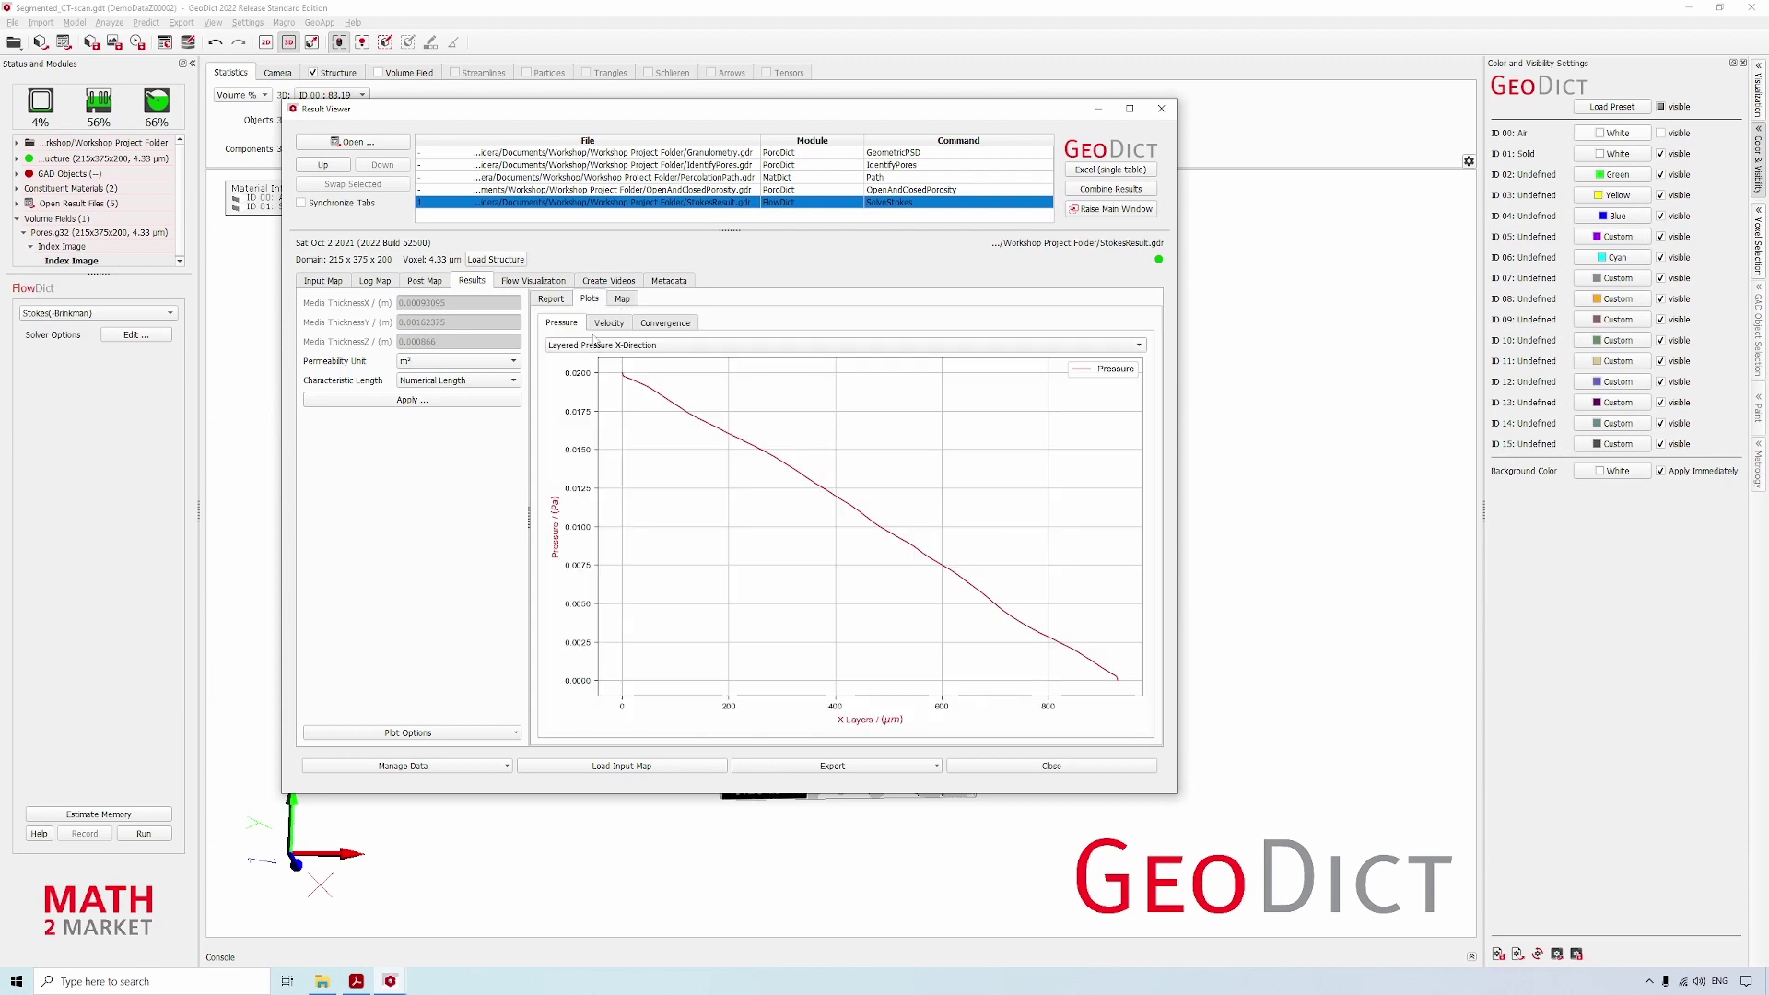
{"action": "left_click", "coordinate": [600, 325]}
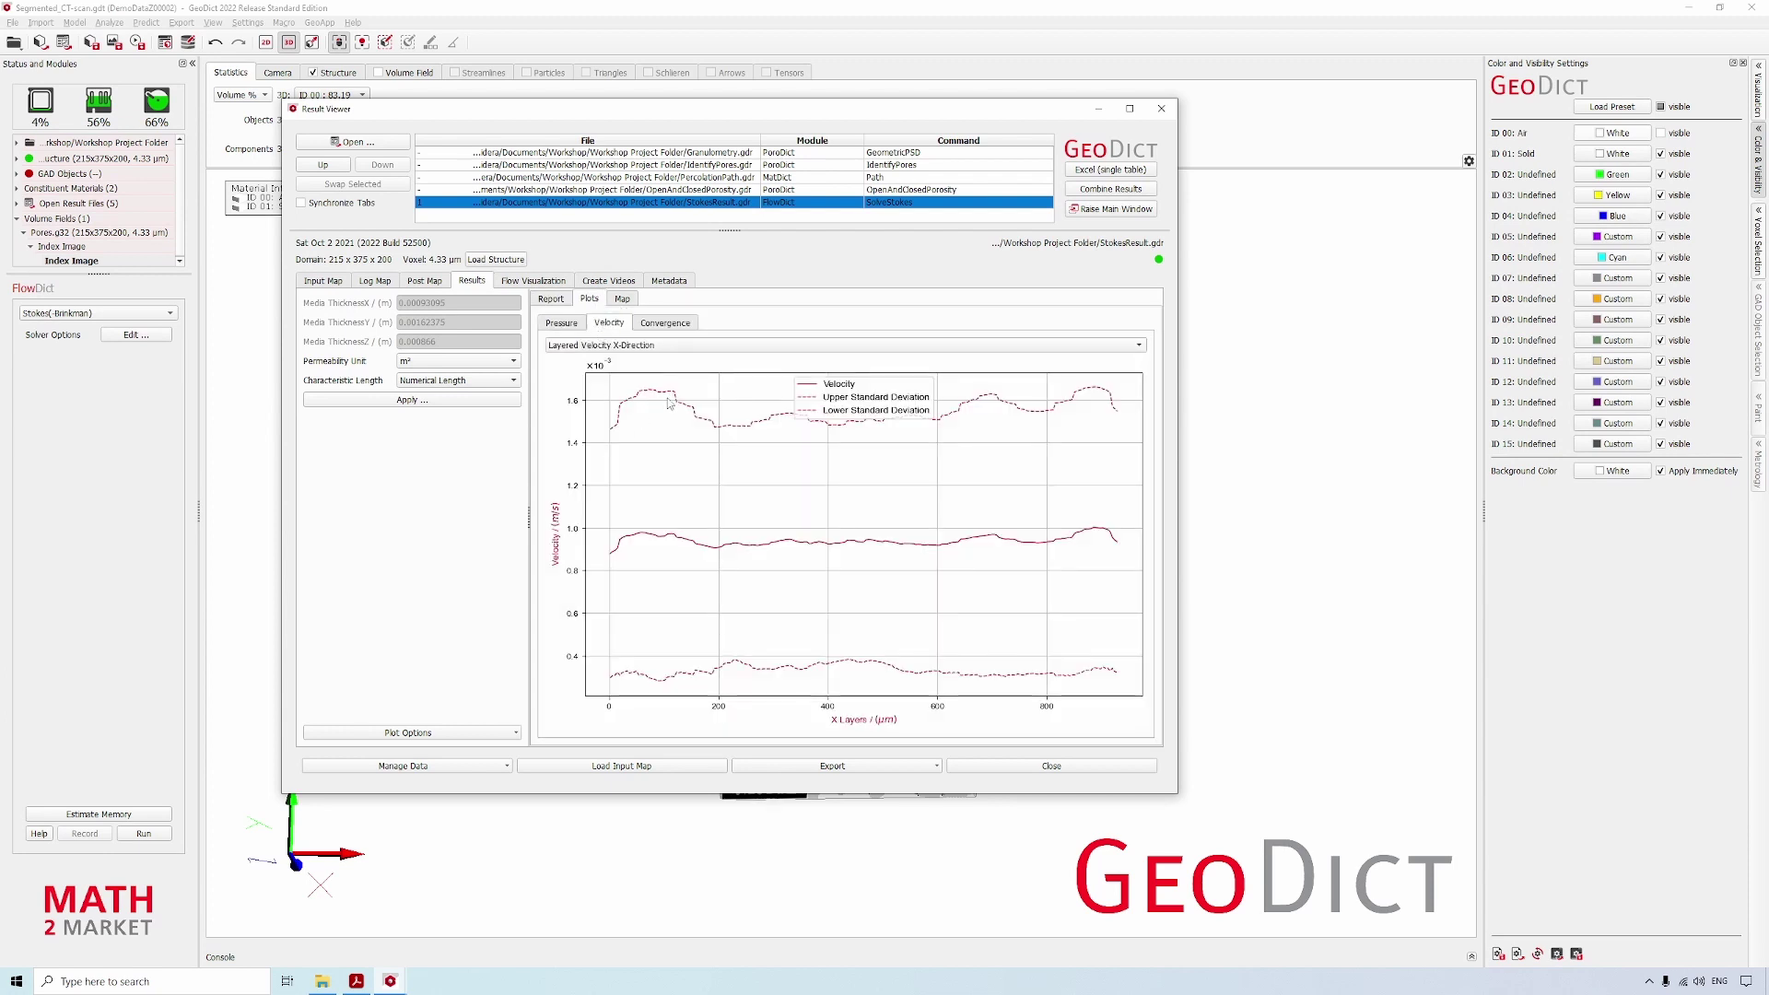
- Load the Y-direction flow field FlowField_y.vap from the flow results with all velocity and pressure components
{"action": "left_click", "coordinate": [550, 282]}
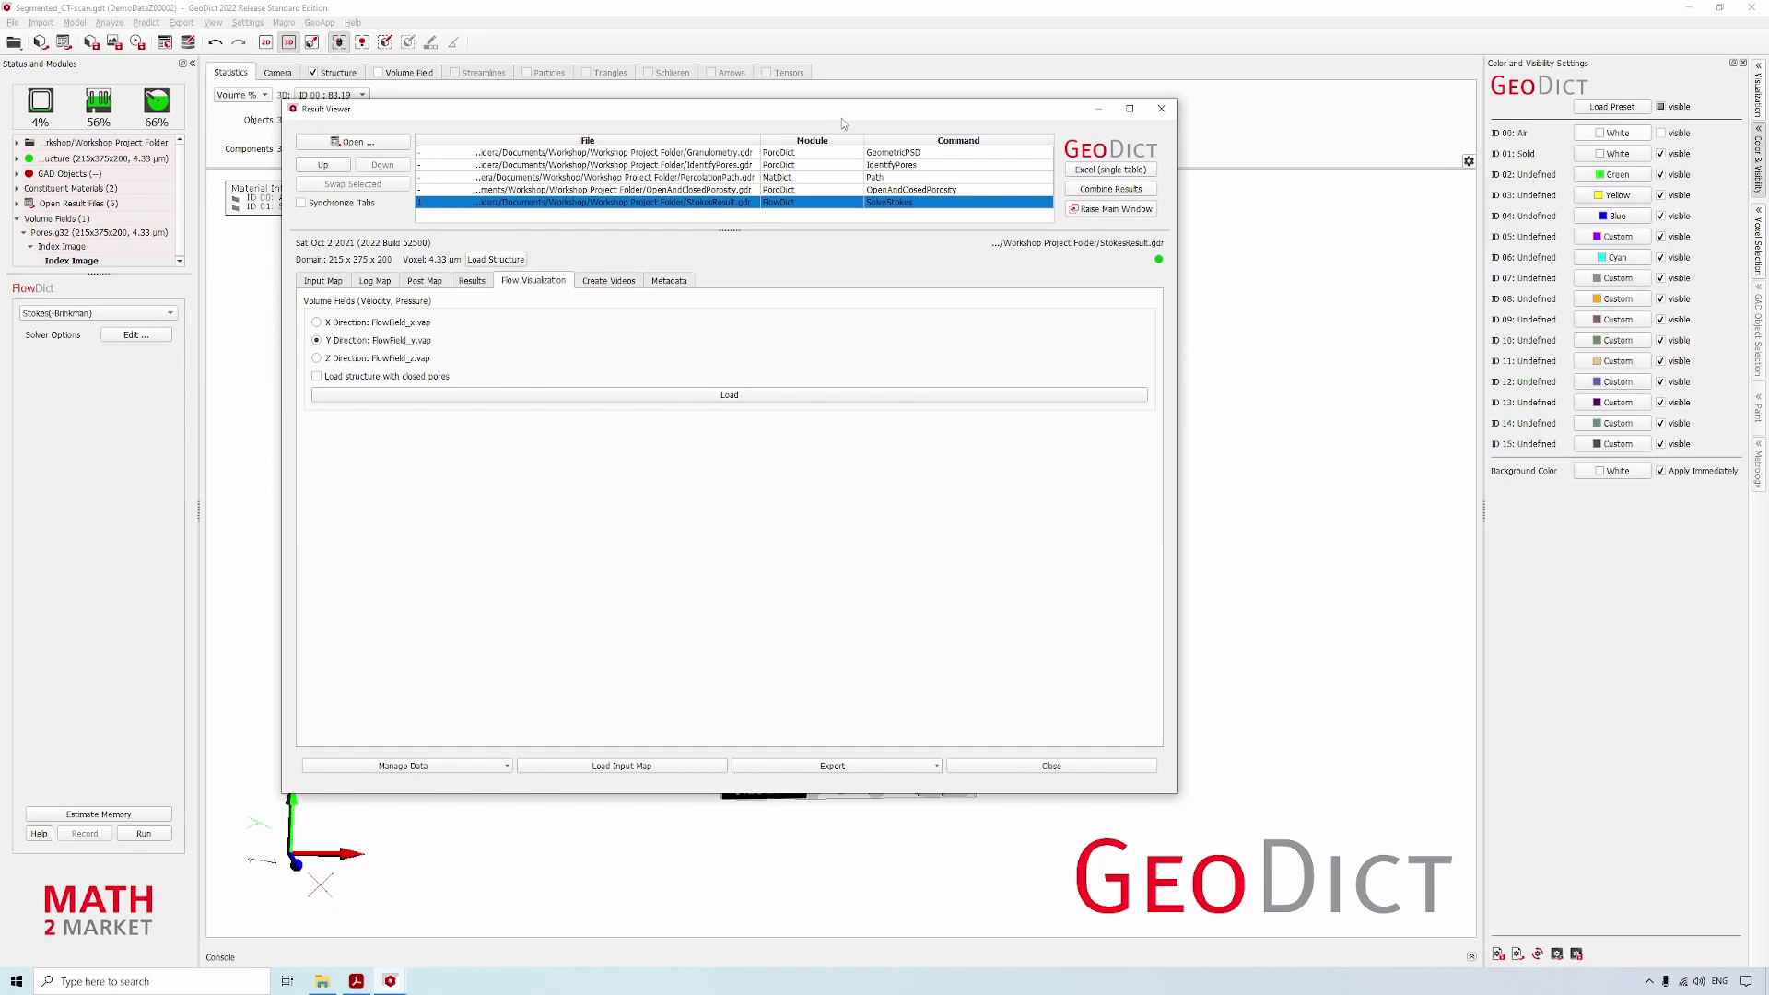
{"action": "left_click", "coordinate": [782, 397]}
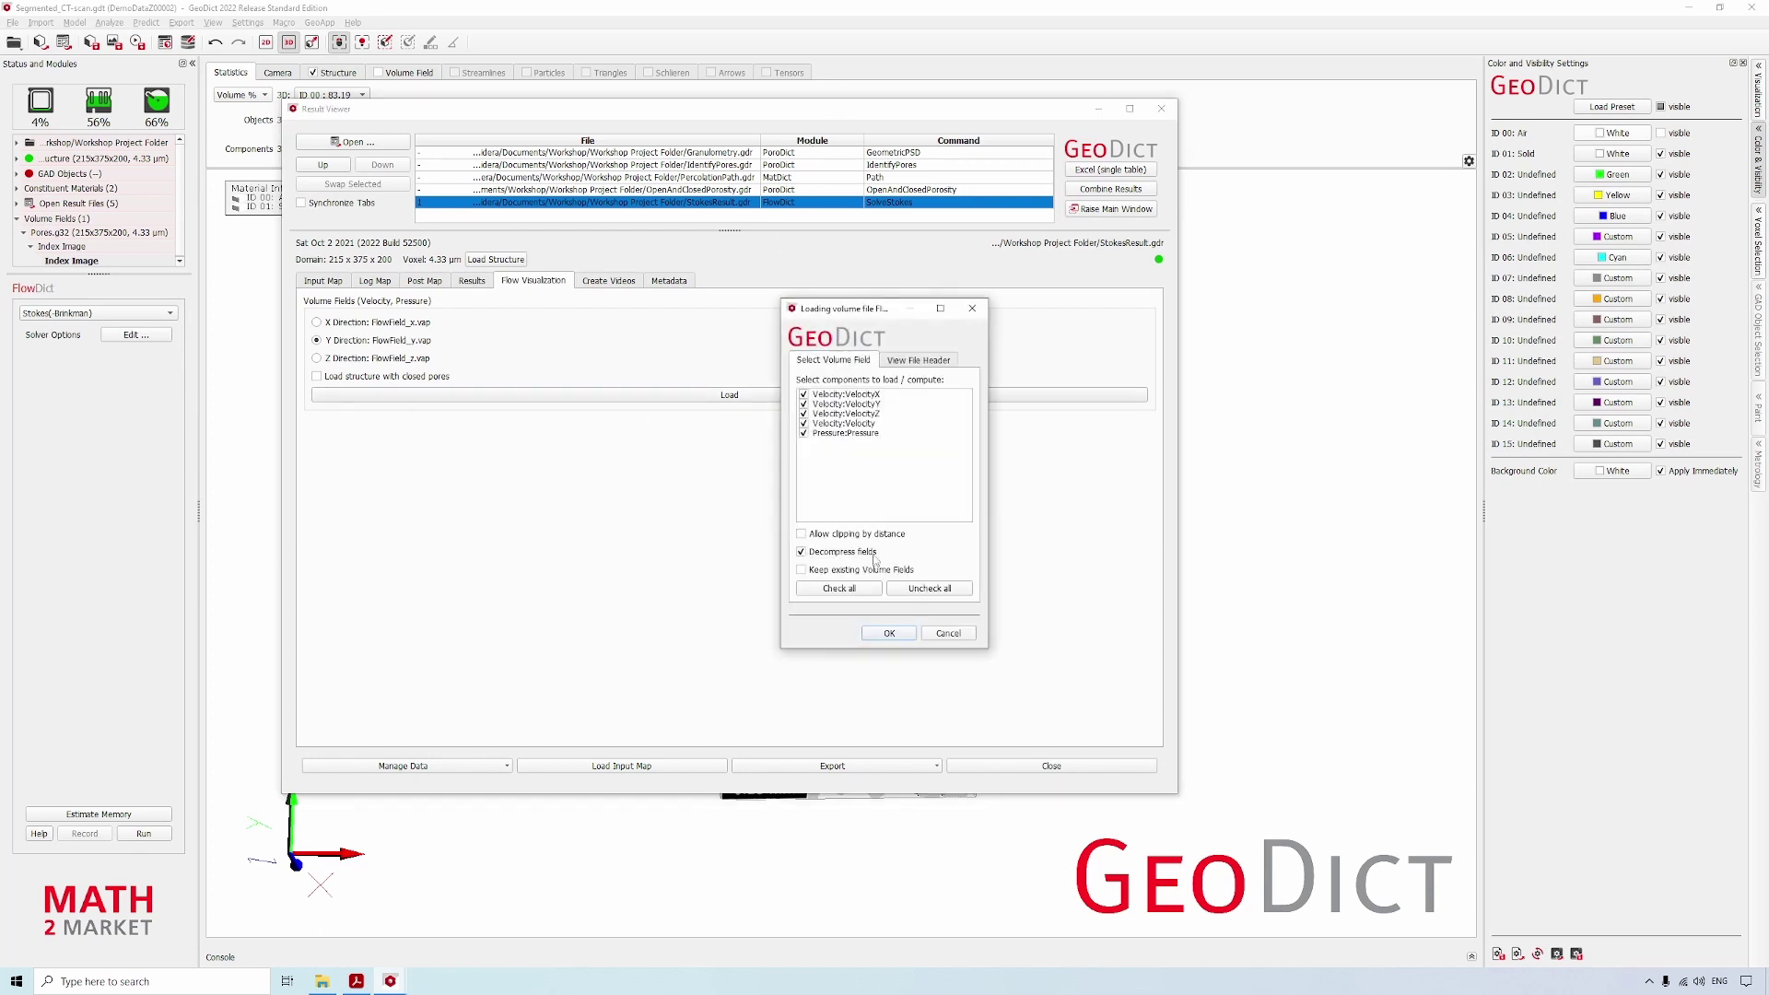
{"action": "left_click", "coordinate": [887, 634]}
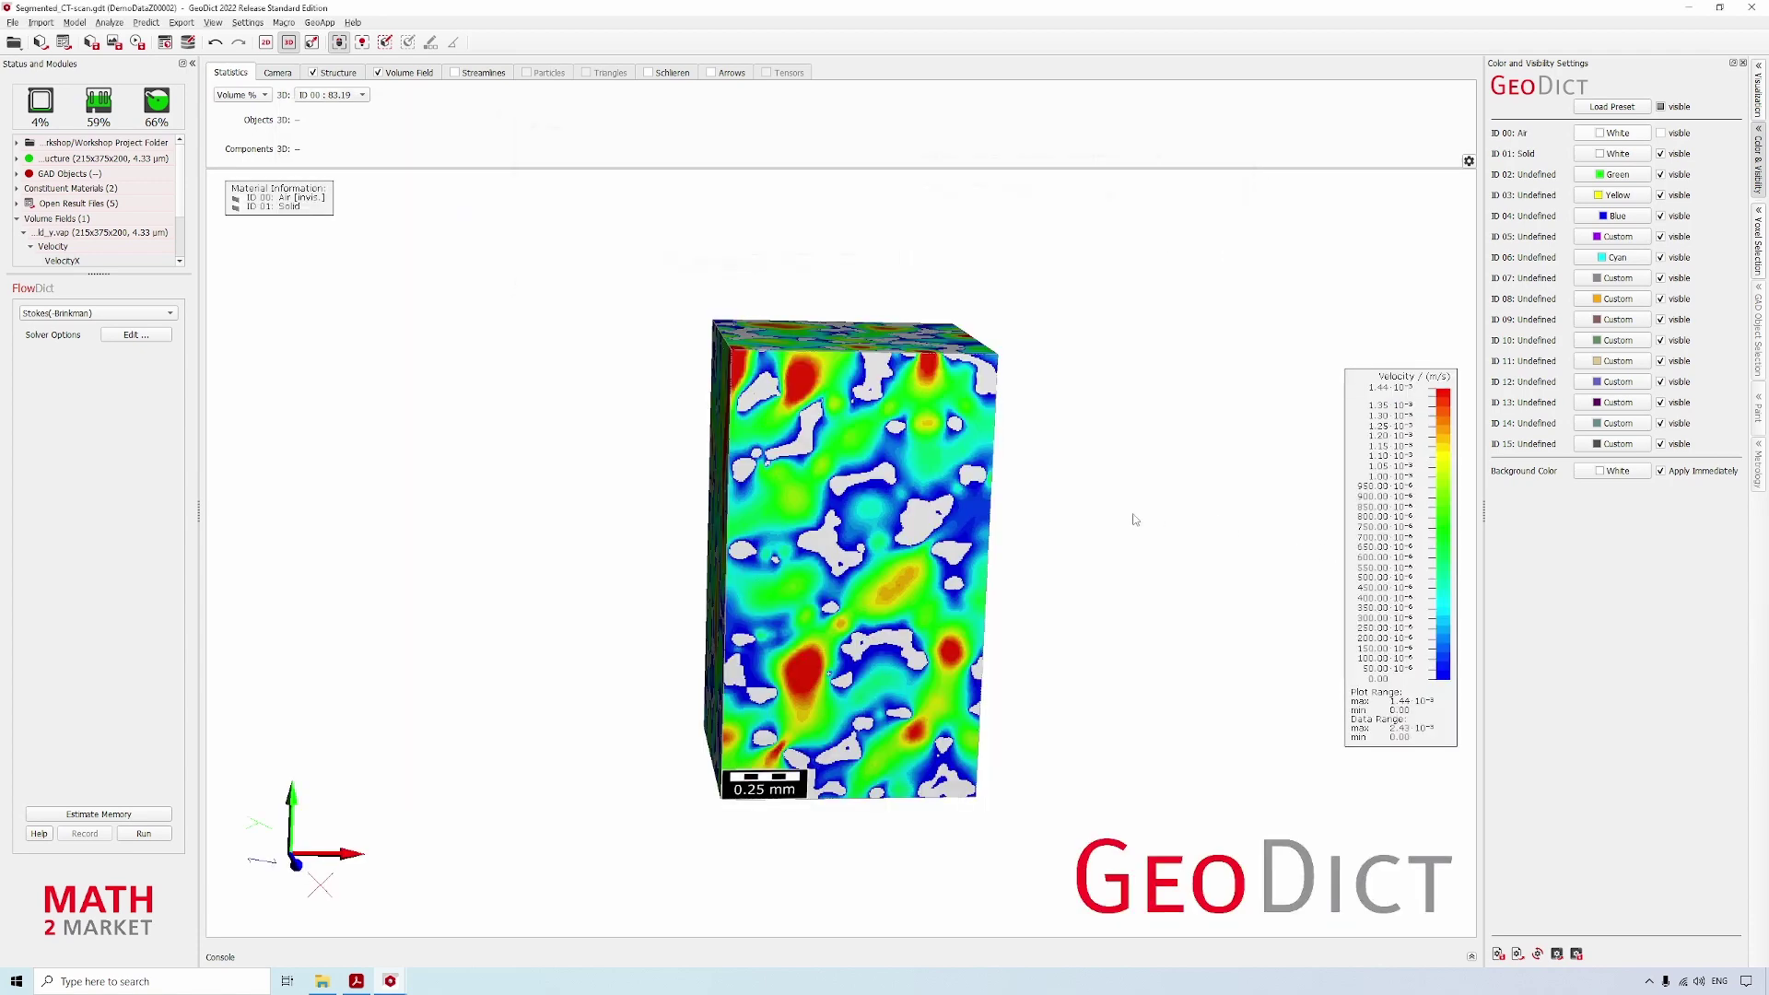
{"action": "left_click_drag", "start_coordinate": [972, 623], "coordinate": [1059, 646]}
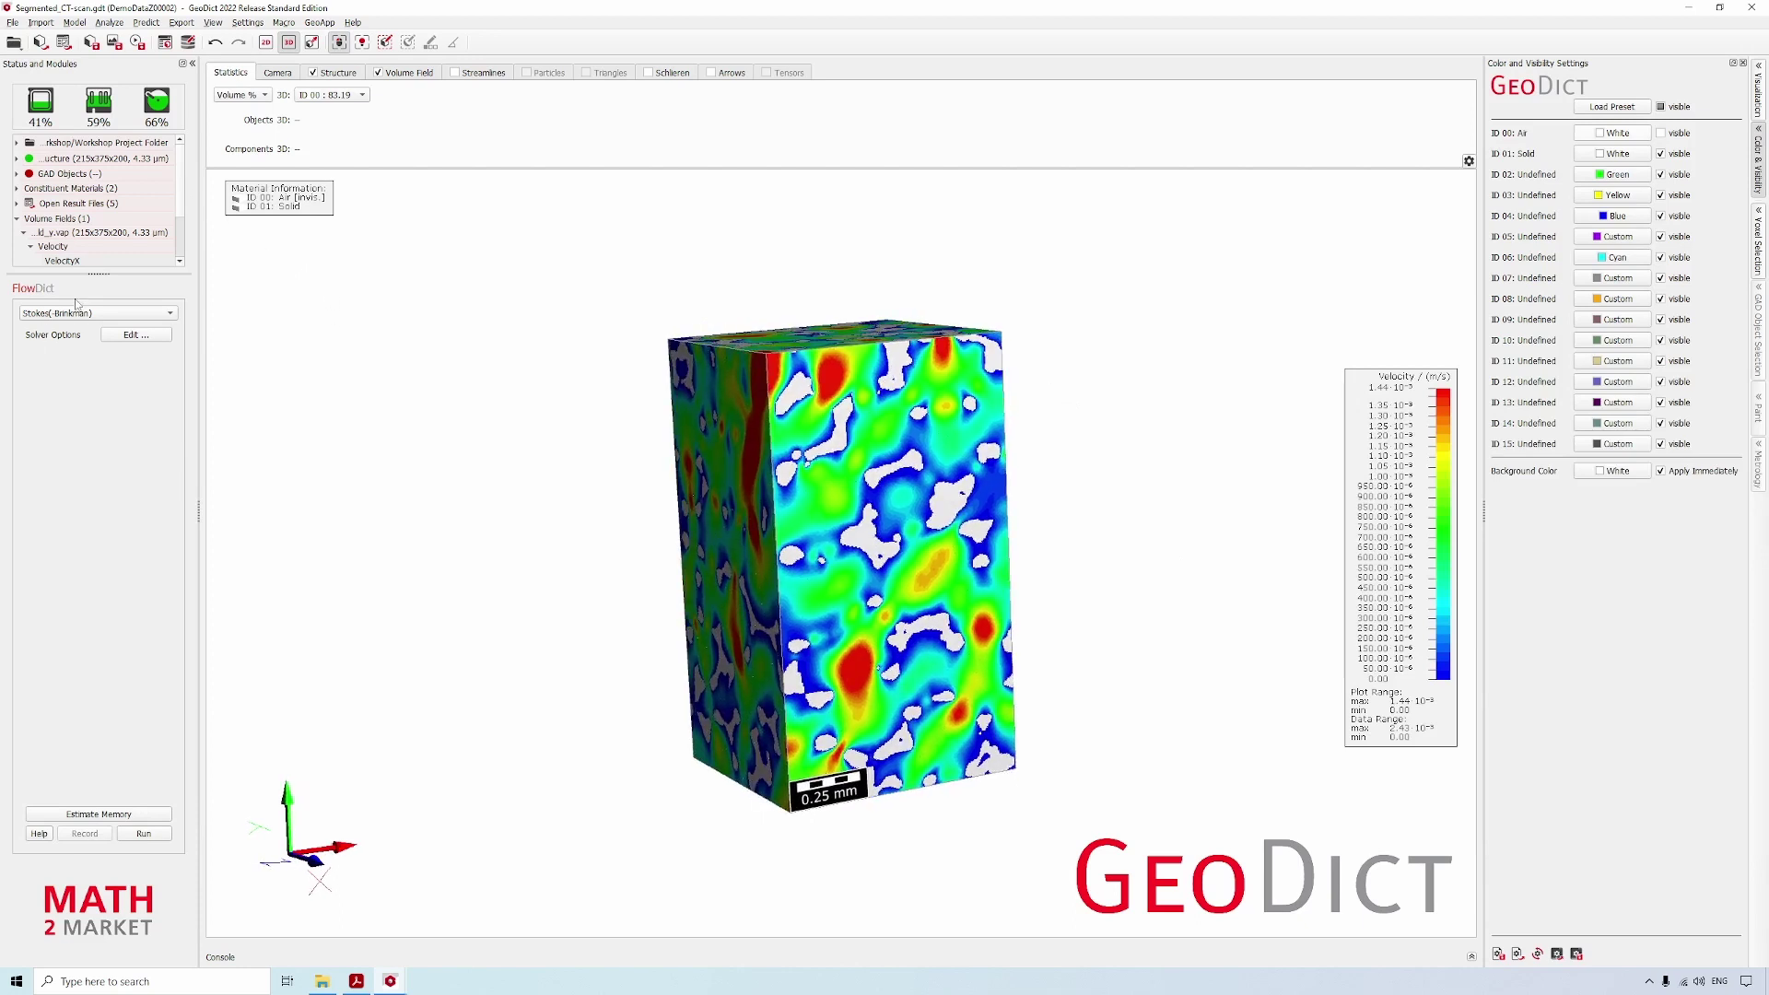
- Display the VelocityY component of the loaded flow field on the structure
{"action": "left_click_drag", "start_coordinate": [99, 274], "coordinate": [92, 349]}
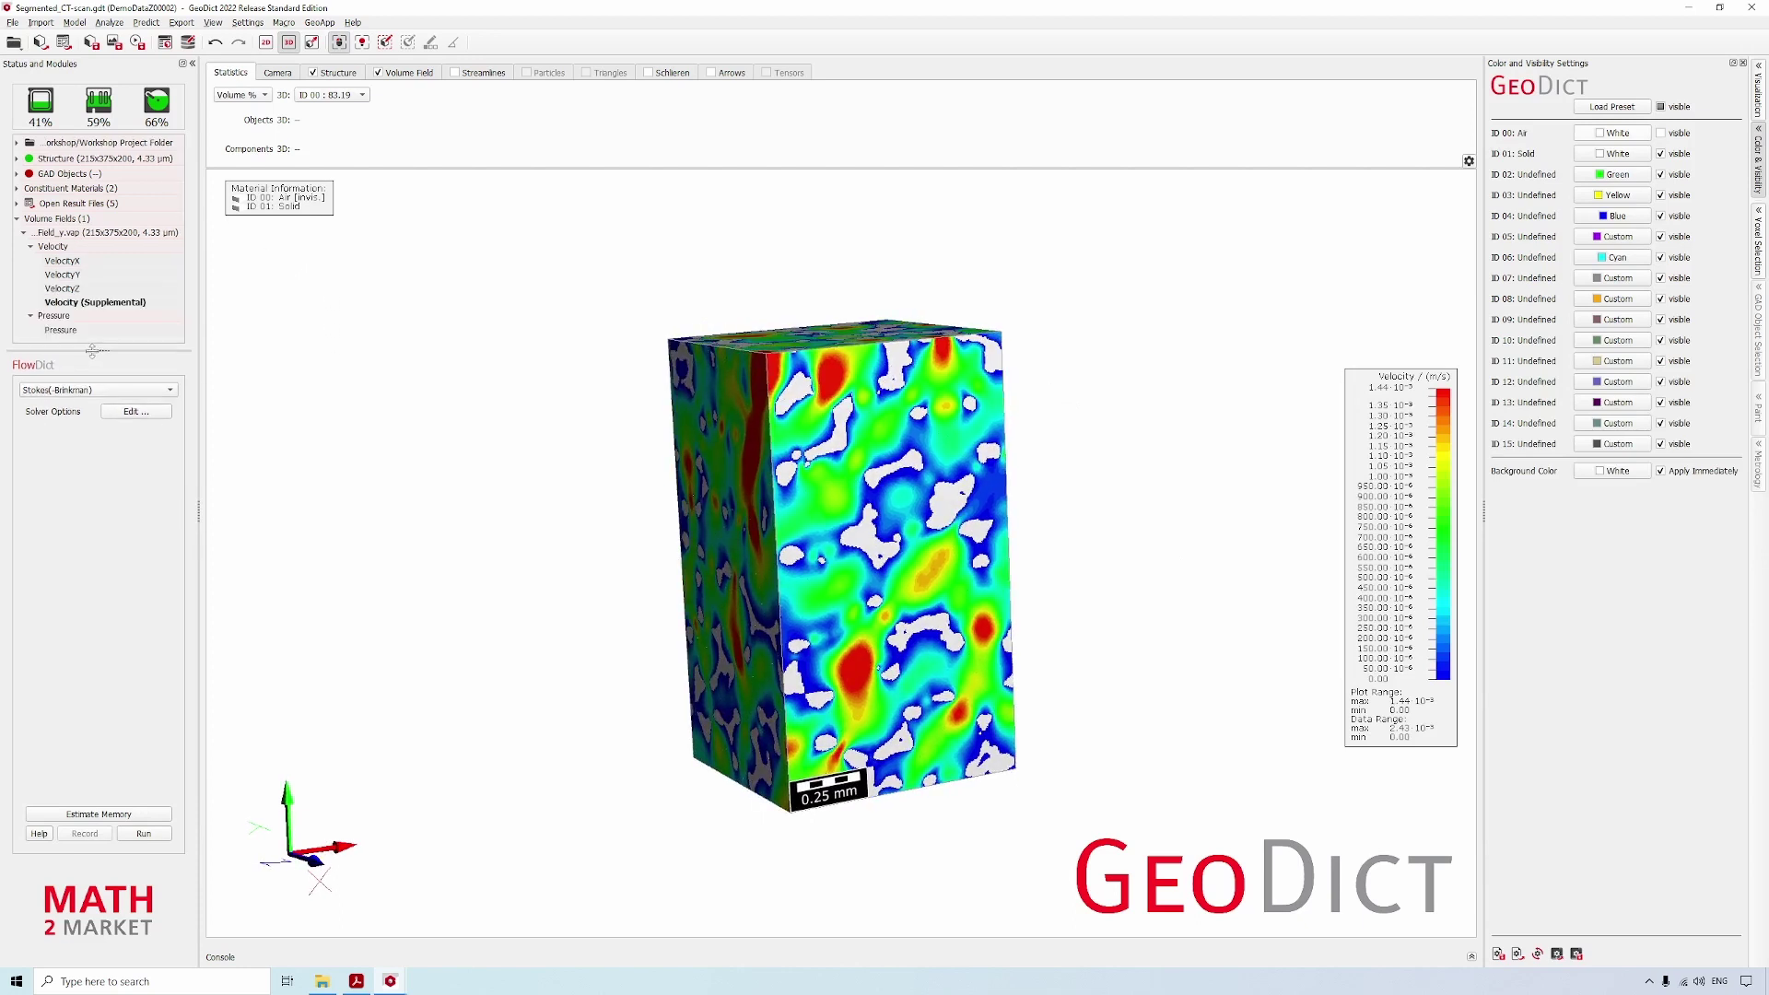
{"action": "left_click", "coordinate": [64, 274]}
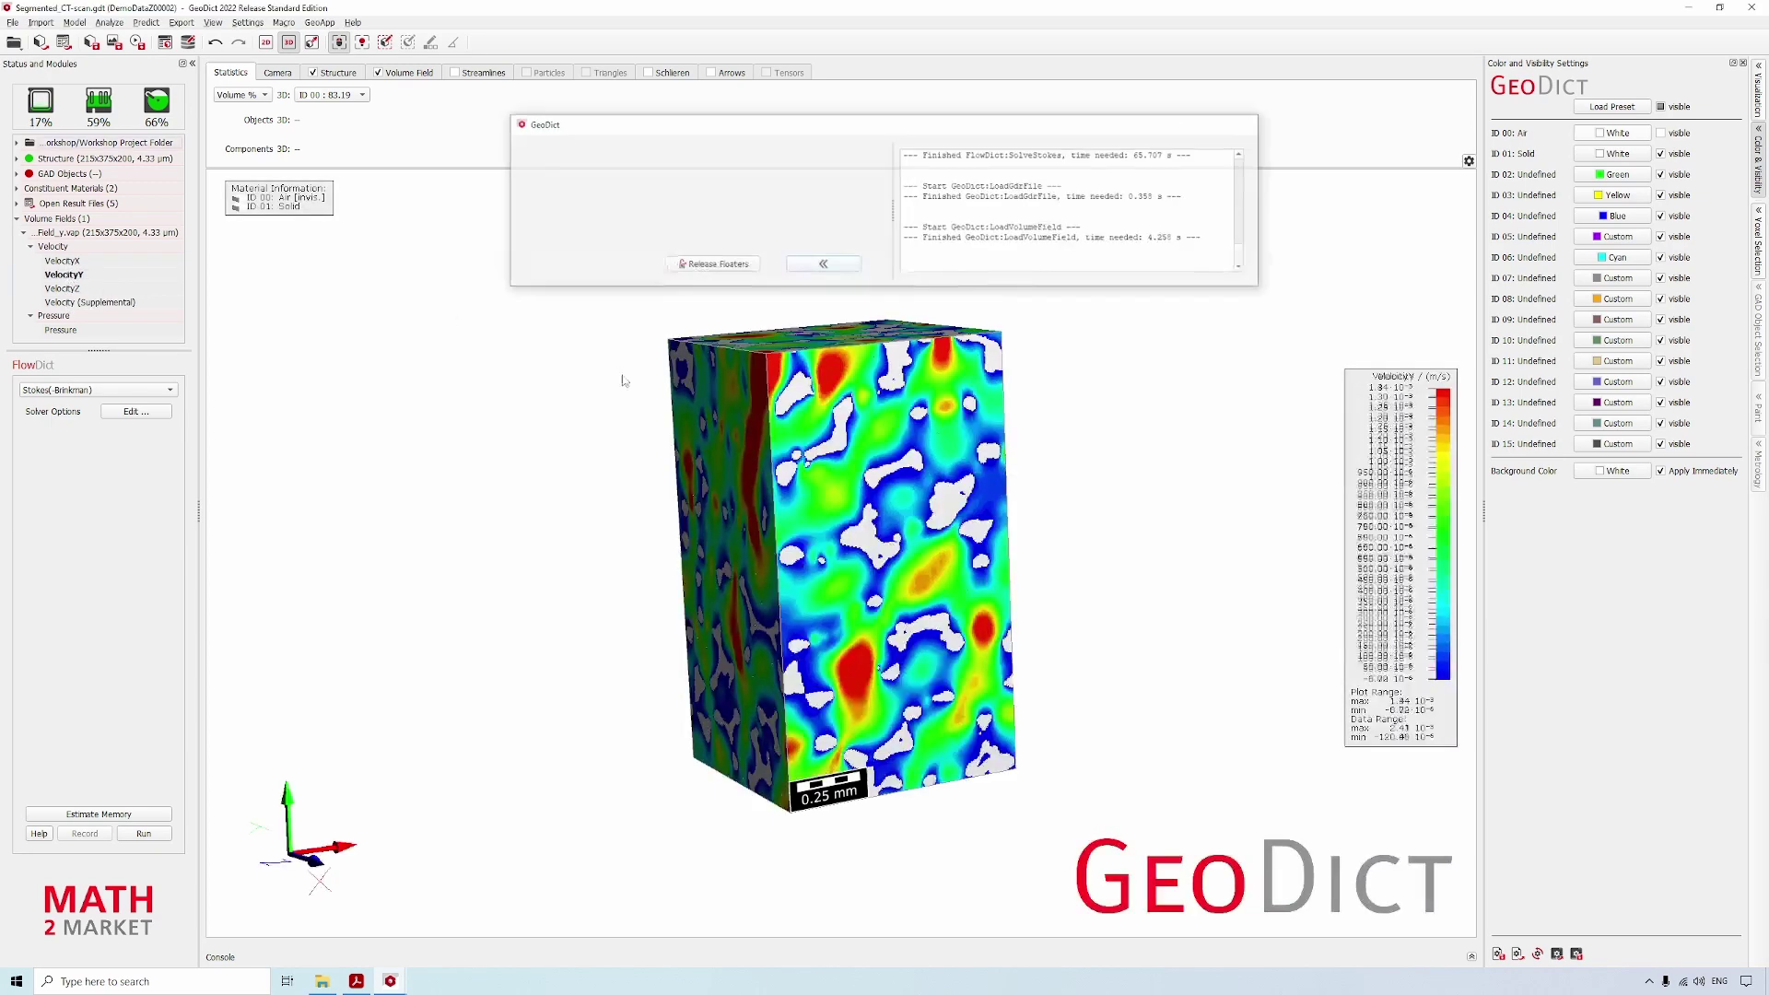
{"action": "left_click_drag", "start_coordinate": [734, 402], "coordinate": [786, 431]}
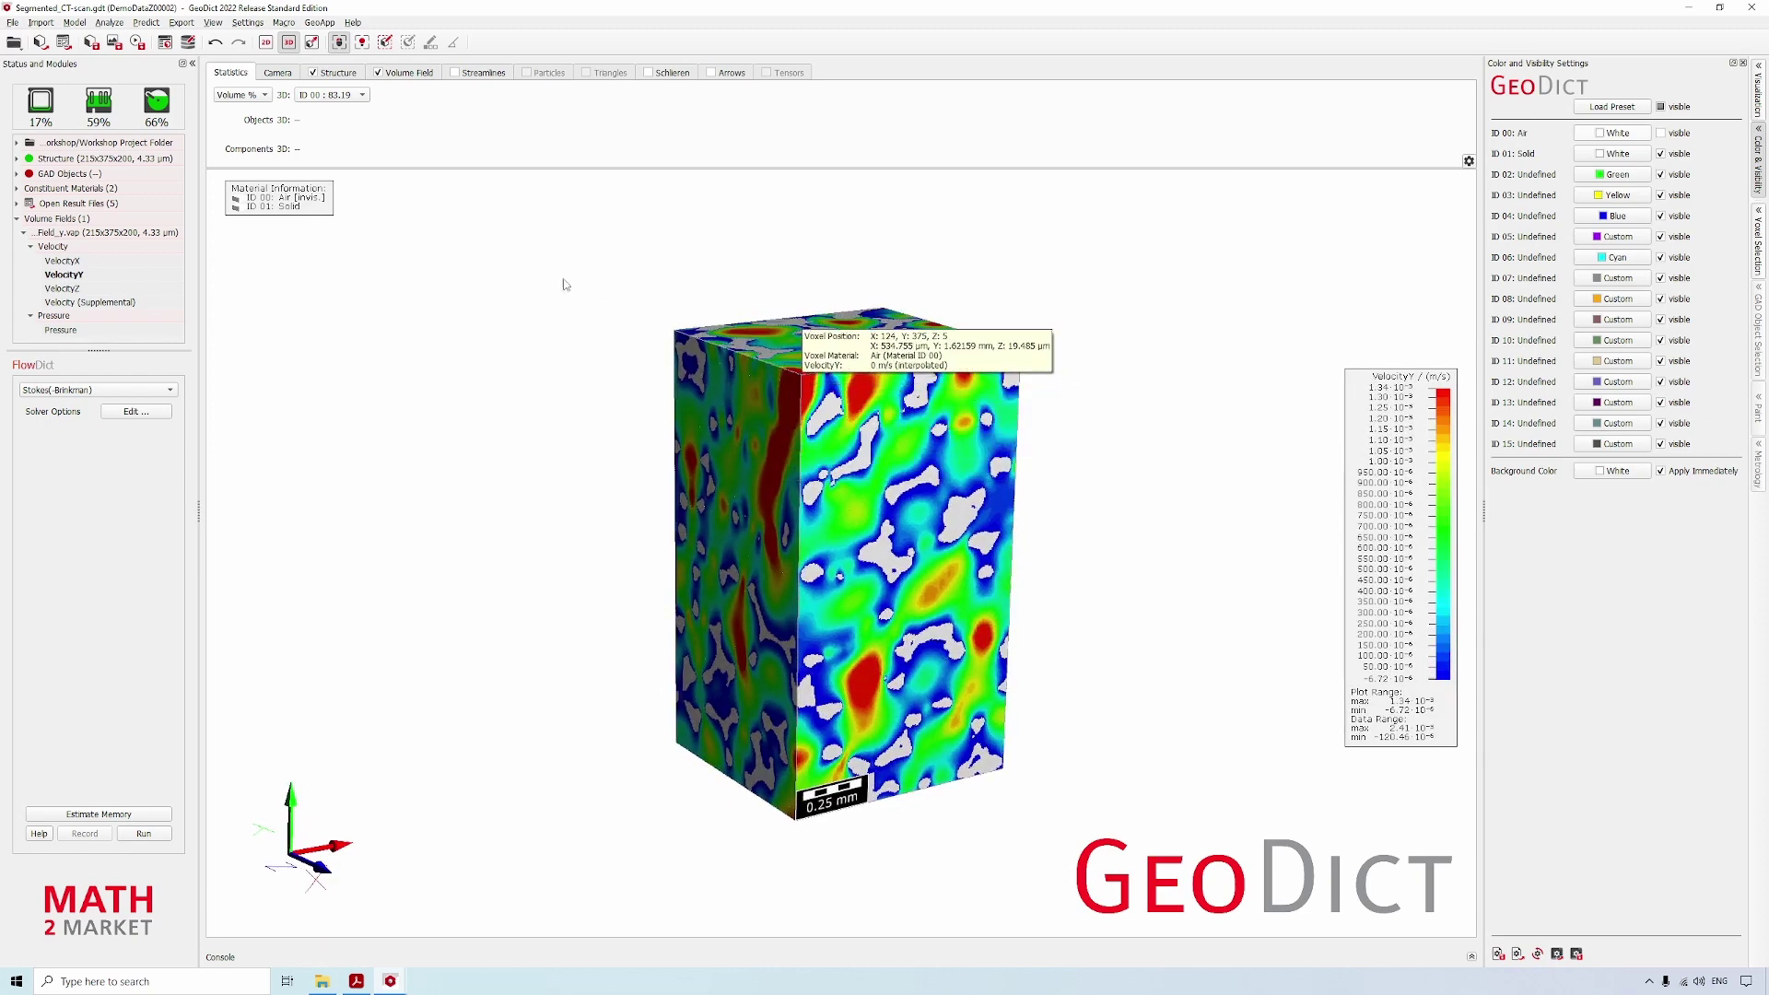
- Toggle the structure's visibility off and on, and try out its Y clipping and the VelocityY threshold
{"action": "left_click", "coordinate": [313, 73]}
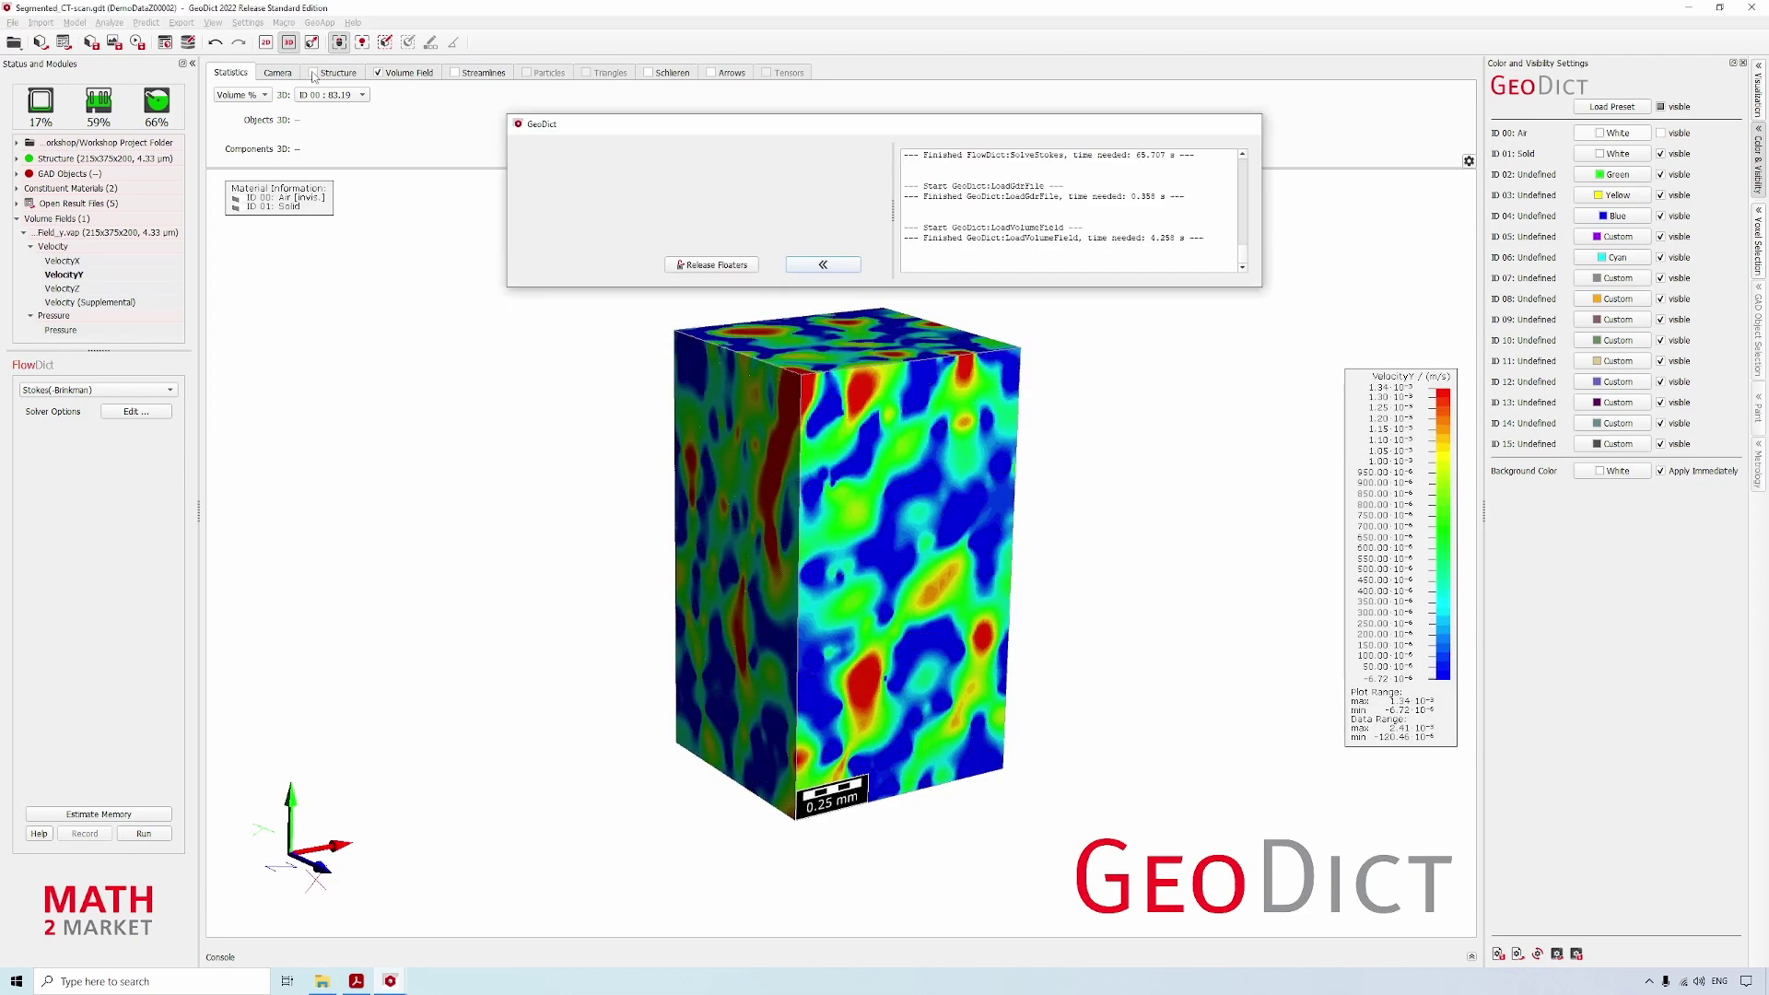
{"action": "left_click", "coordinate": [313, 73]}
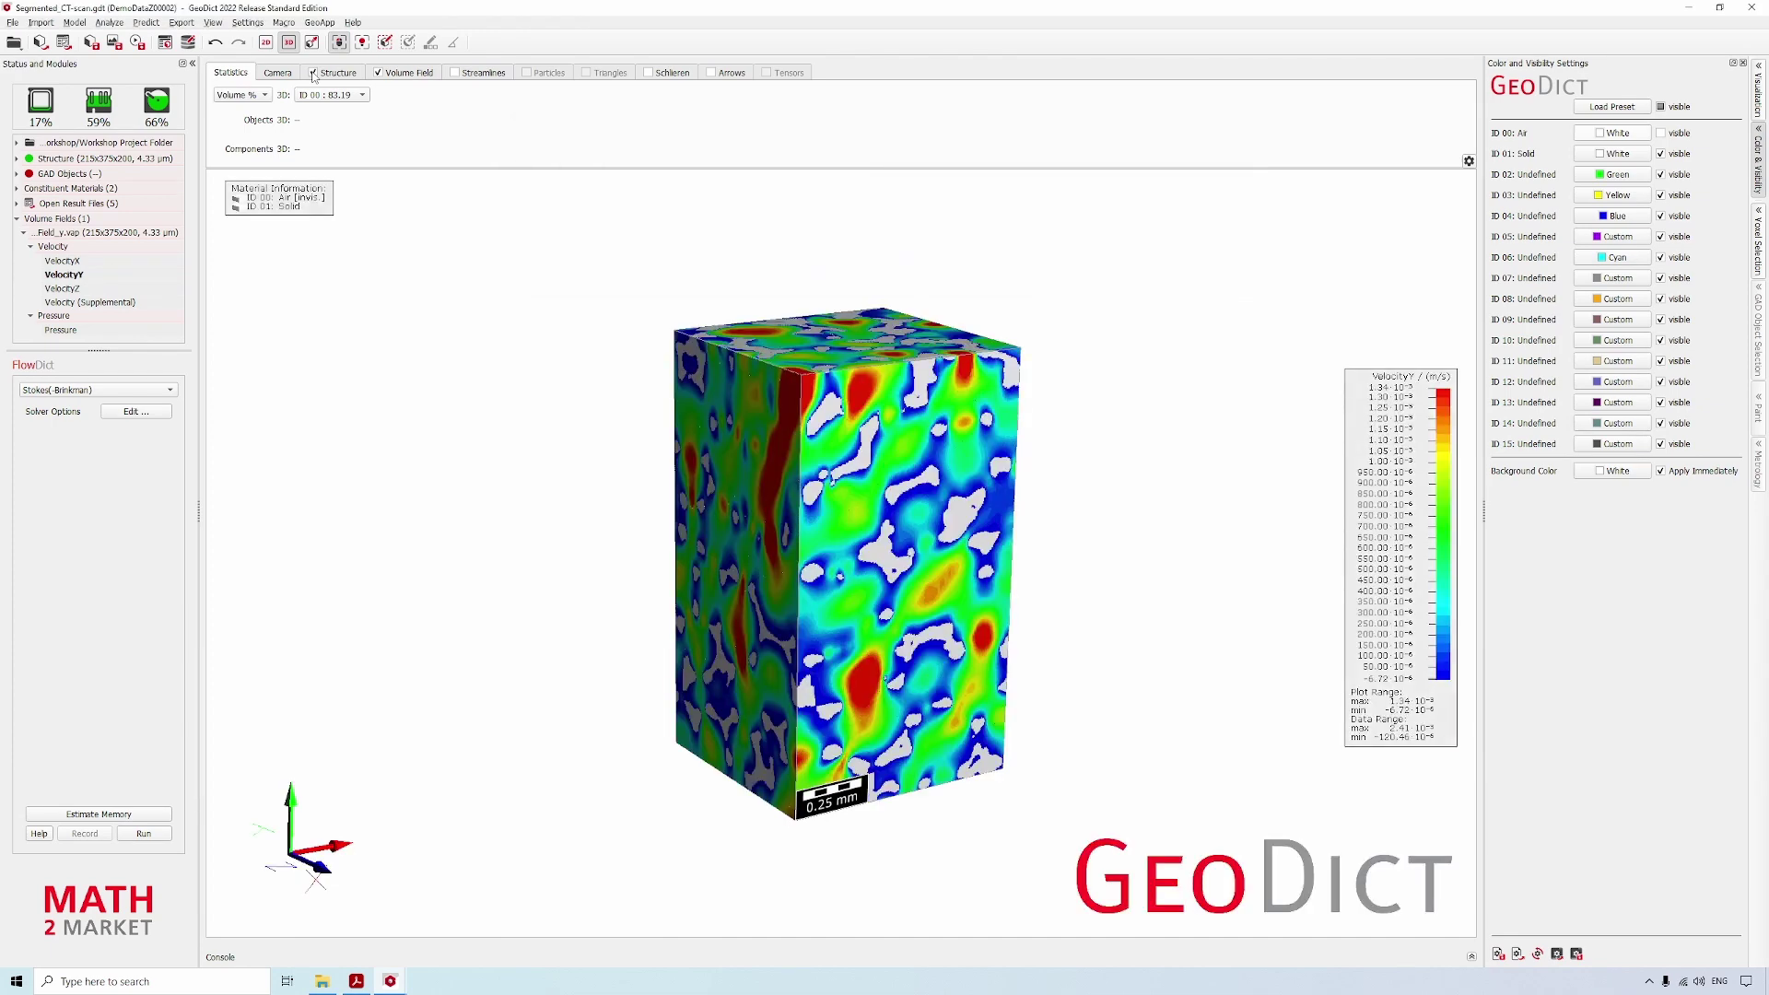
{"action": "left_click", "coordinate": [343, 73]}
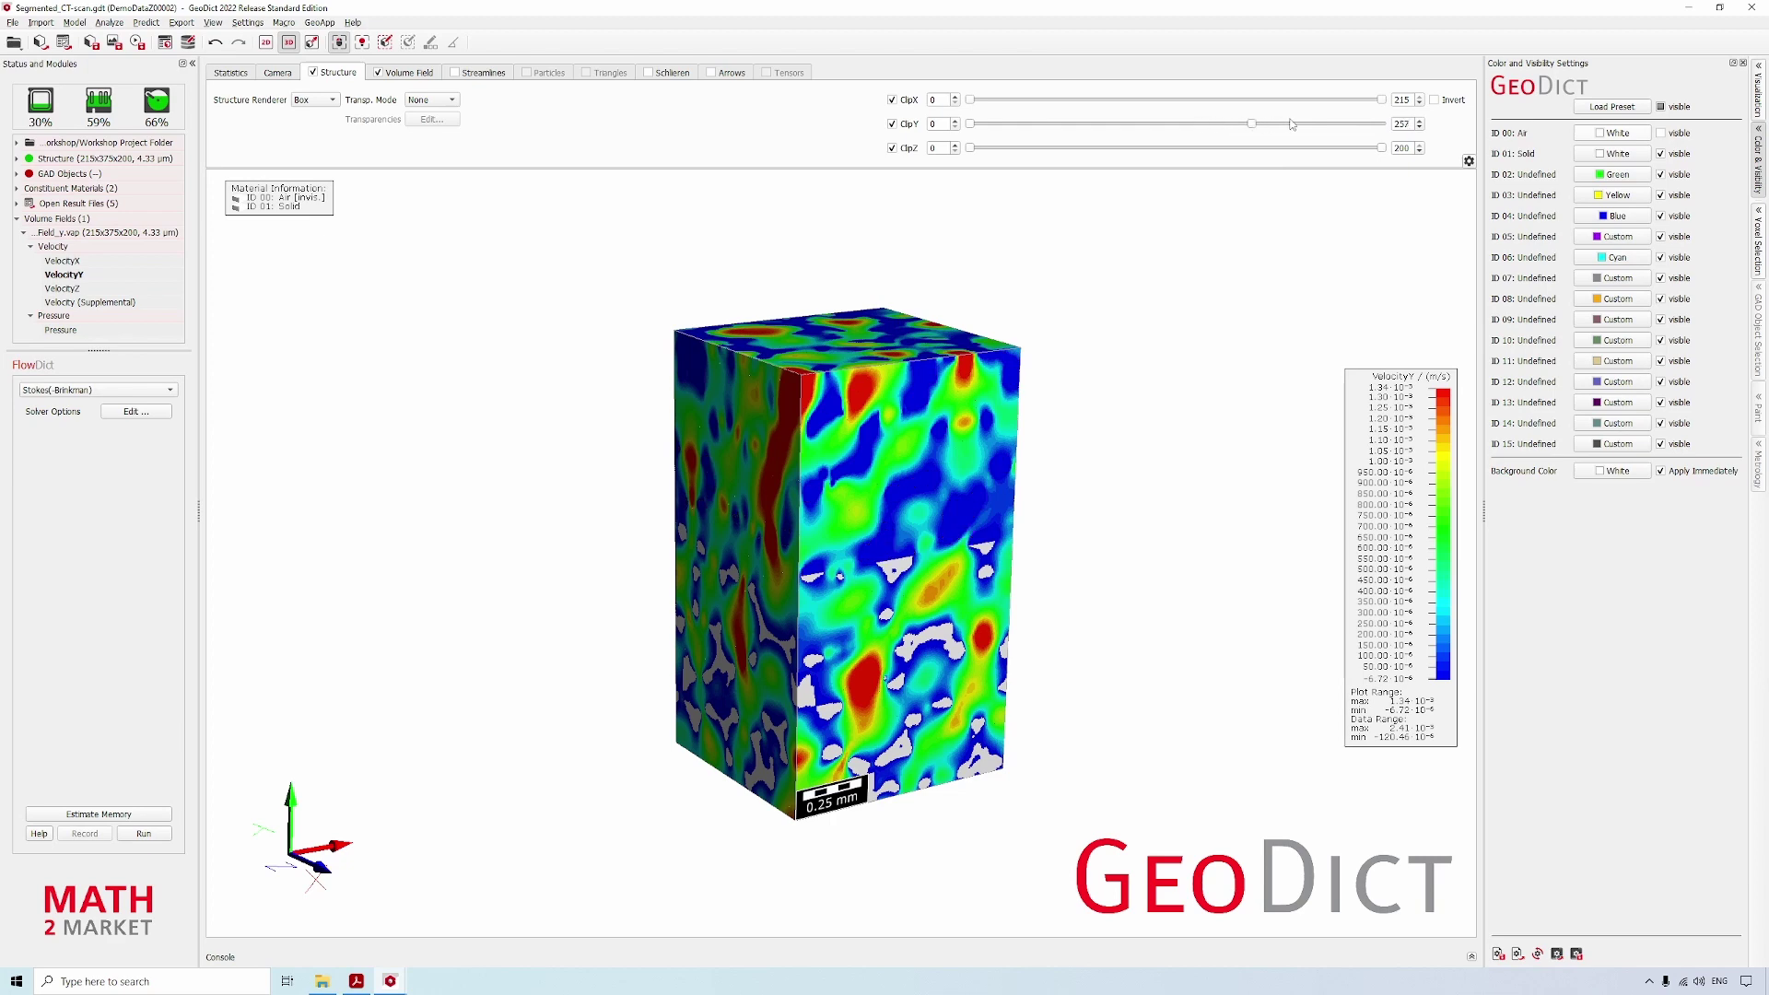
{"action": "left_click", "coordinate": [416, 73]}
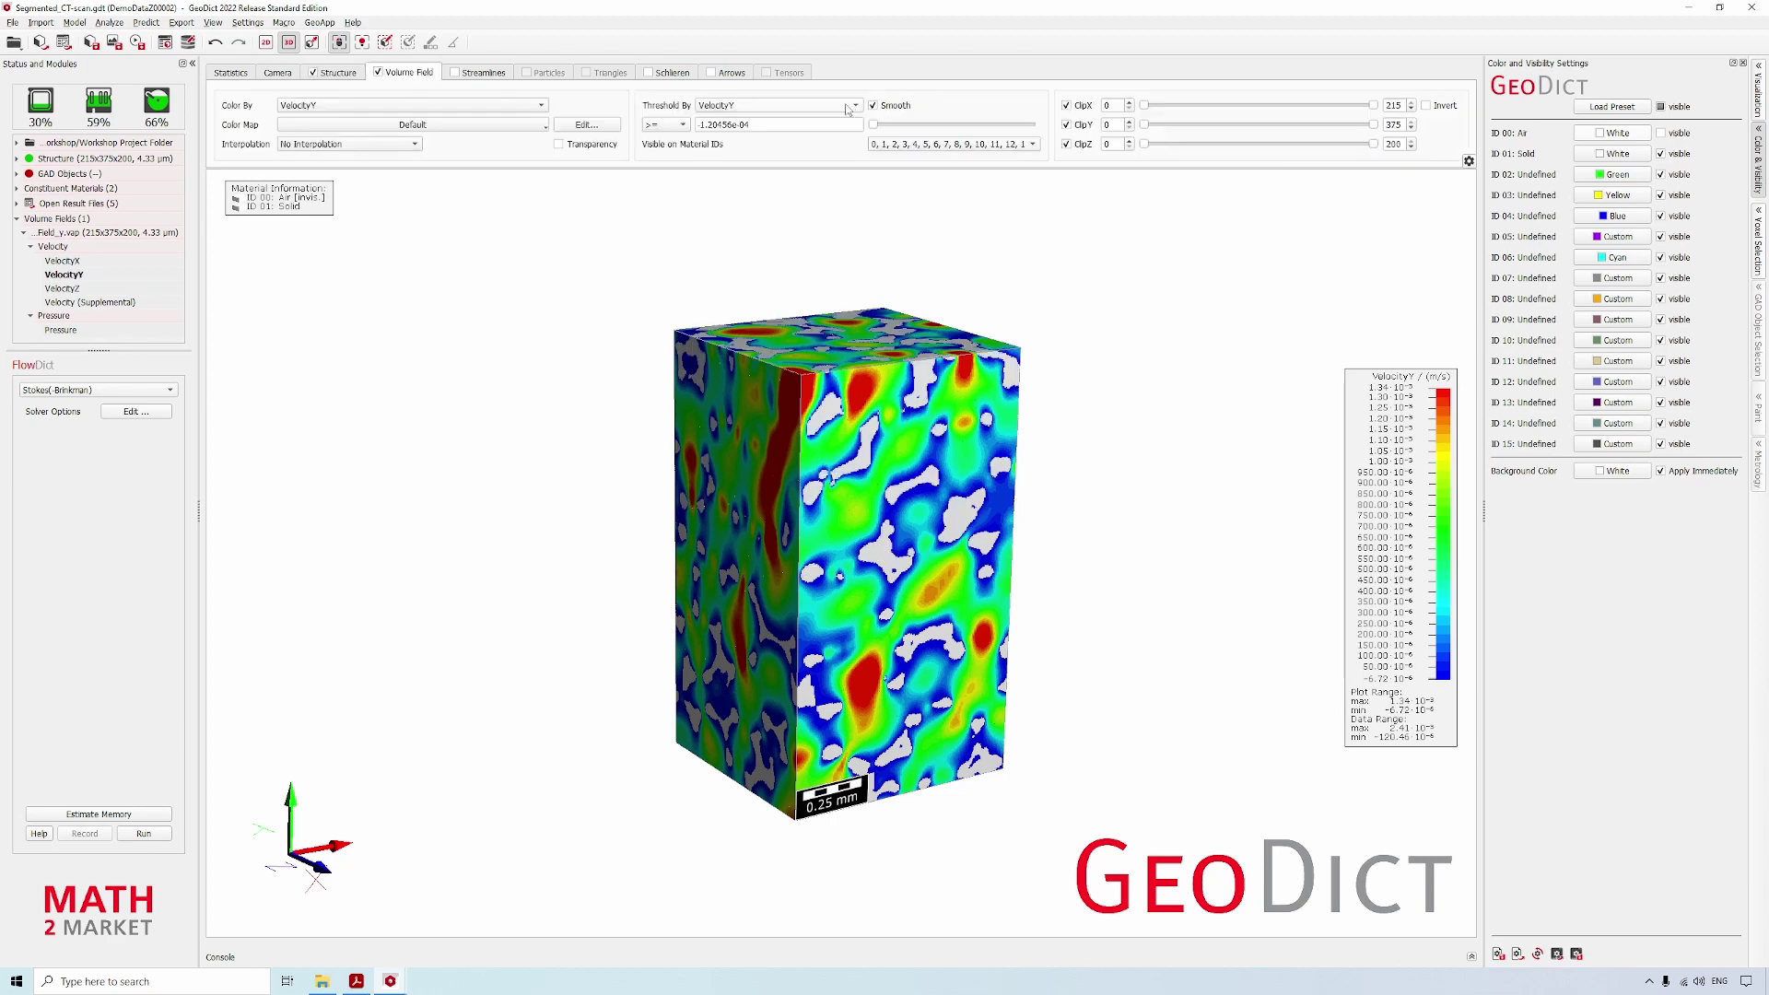
{"action": "mouse_move", "coordinate": [875, 126]}
{"action": "left_mouse_down"}
{"action": "mouse_move", "coordinate": [949, 126]}
{"action": "mouse_move", "coordinate": [859, 127]}
{"action": "left_mouse_up"}
- Hide the volume field and show the flow streamlines through the structure
{"action": "left_click", "coordinate": [378, 73]}
{"action": "left_click", "coordinate": [454, 73]}
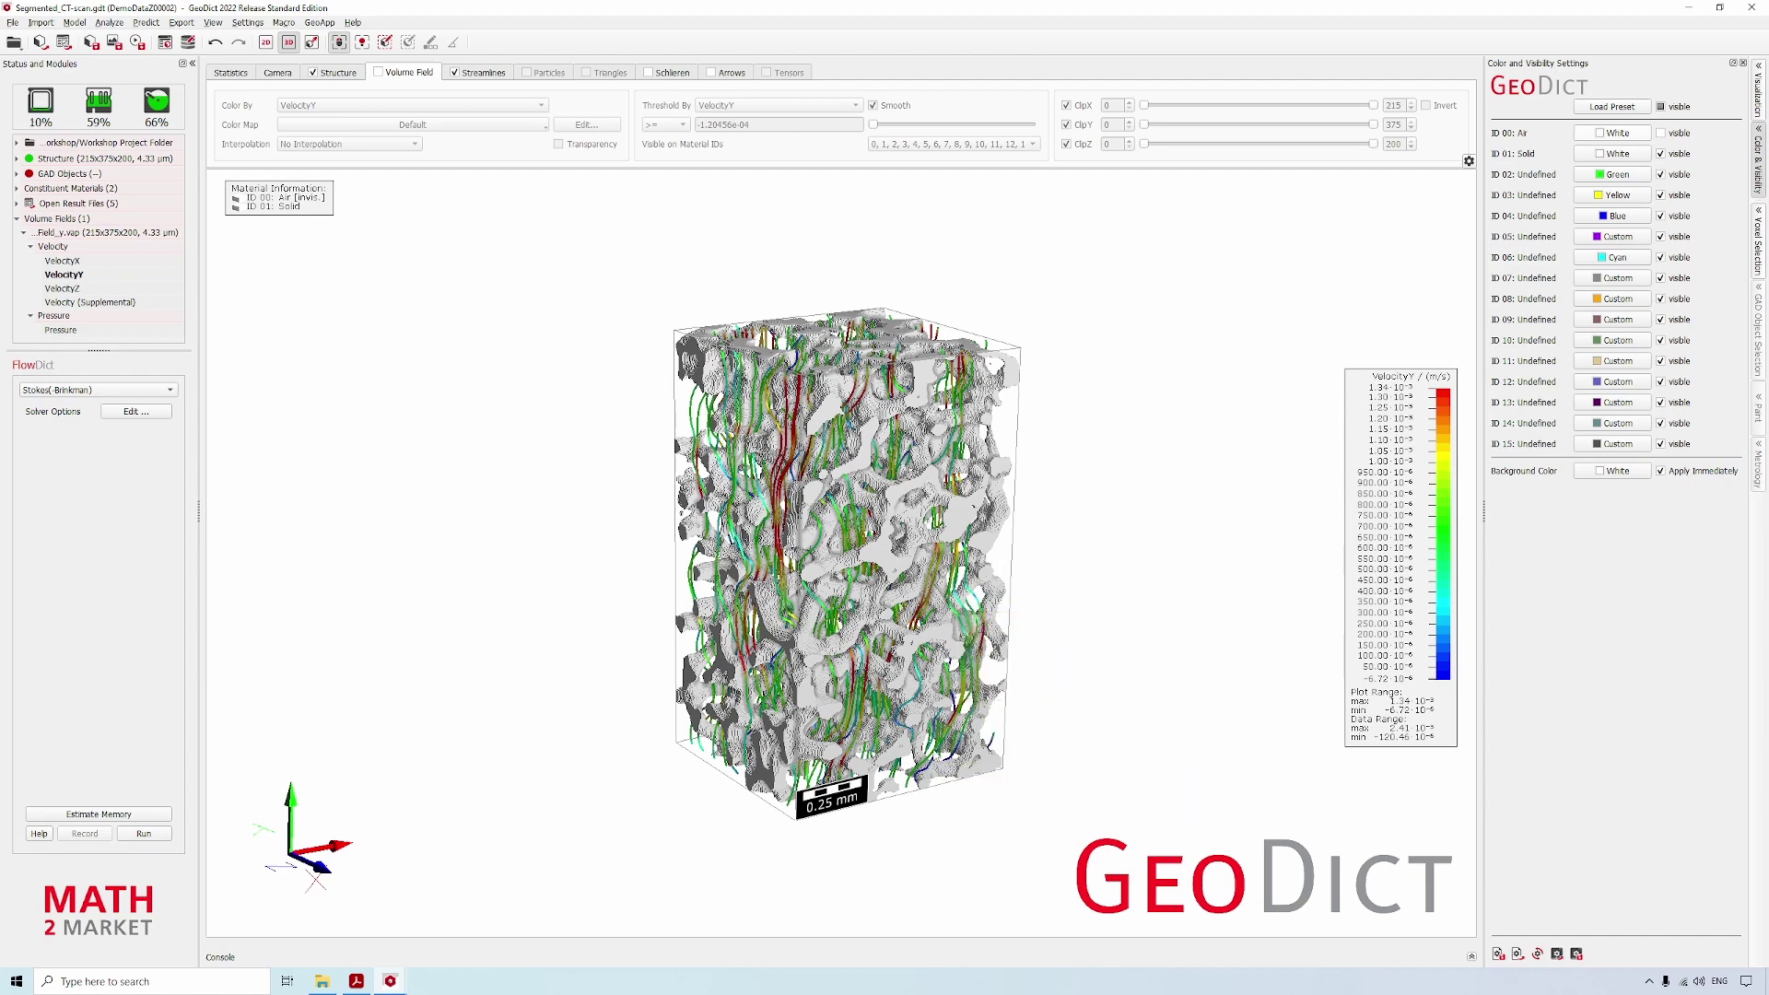
{"action": "left_click_drag", "start_coordinate": [931, 760], "coordinate": [1170, 737]}
{"action": "mouse_move", "coordinate": [953, 385]}
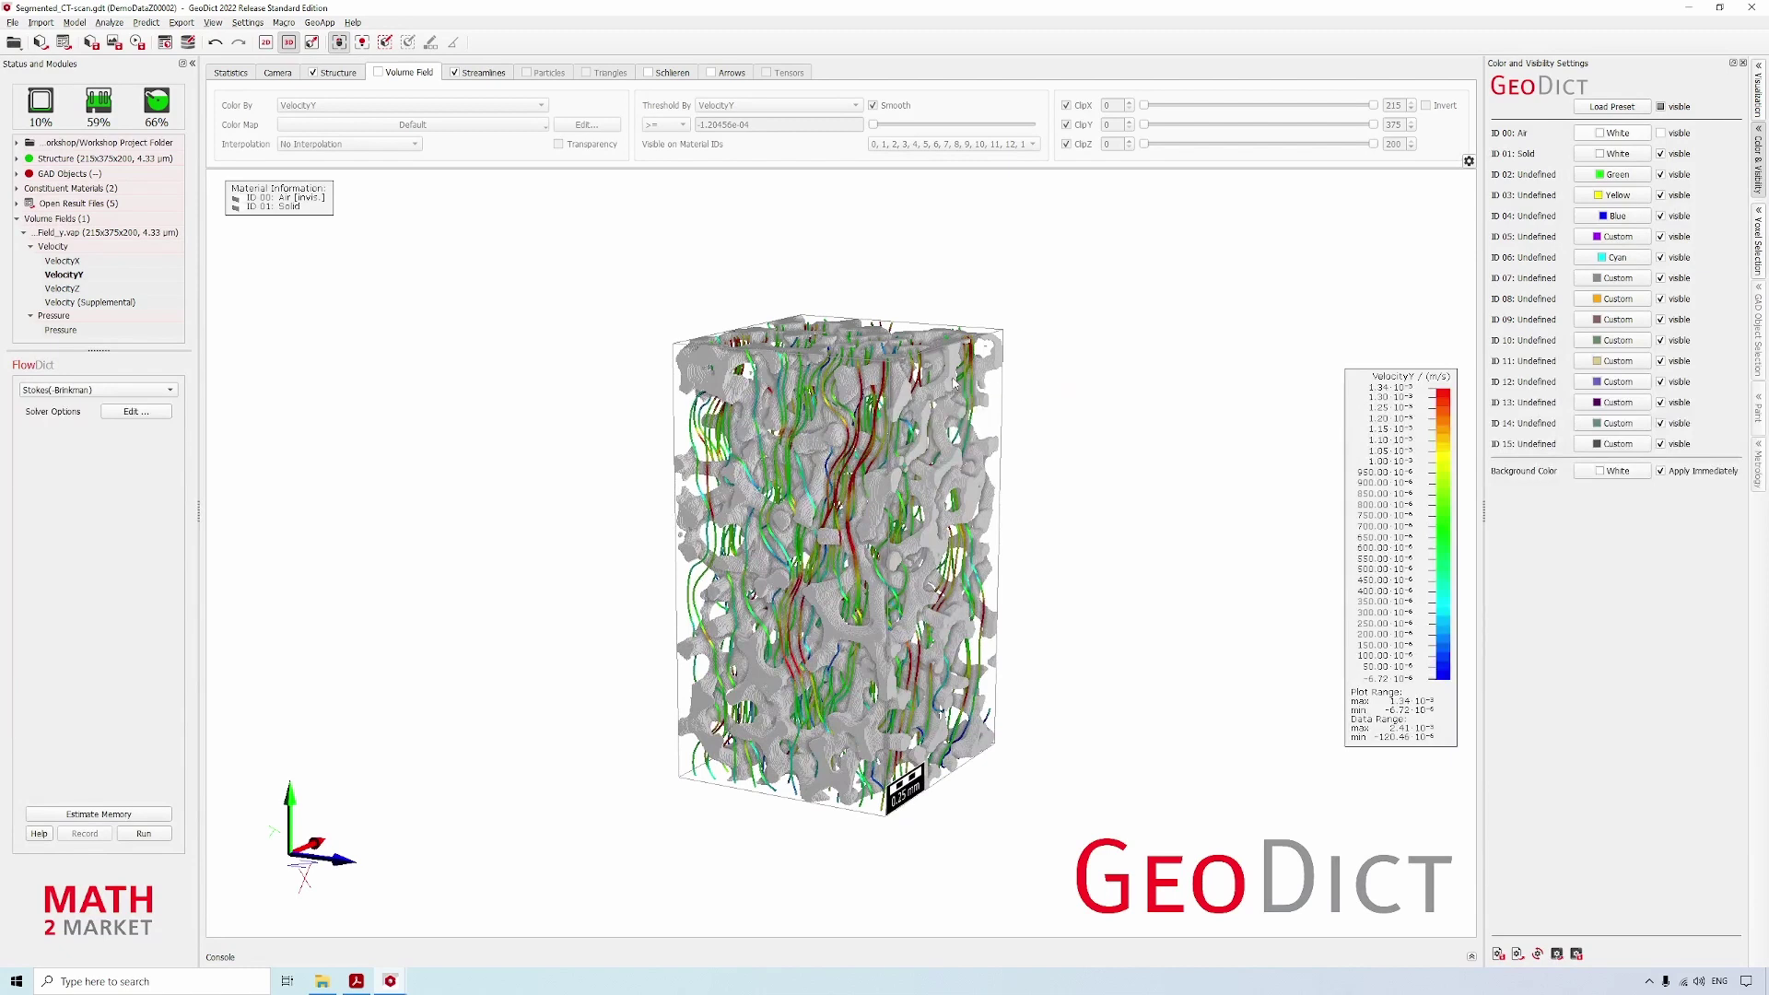
- Clip the streamlines along Y to about layer 261 and the structure along Z to layer 104
{"action": "left_click", "coordinate": [484, 73]}
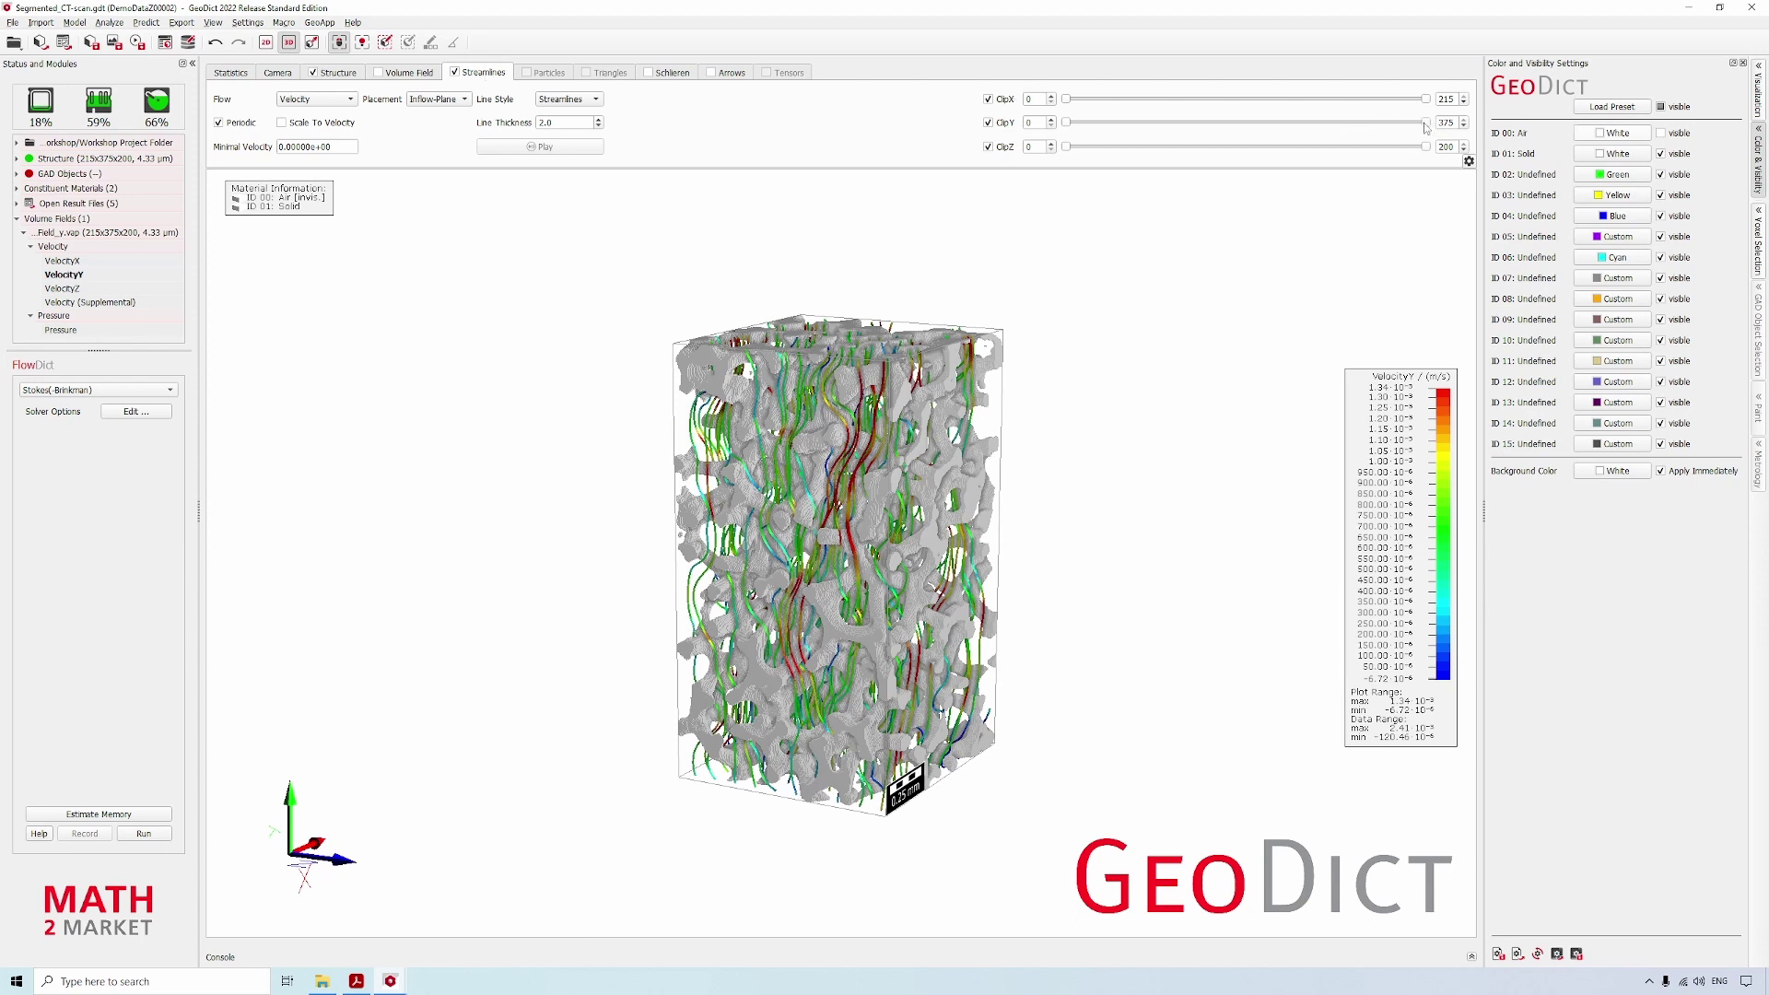
{"action": "left_click_drag", "start_coordinate": [1424, 123], "coordinate": [1319, 129]}
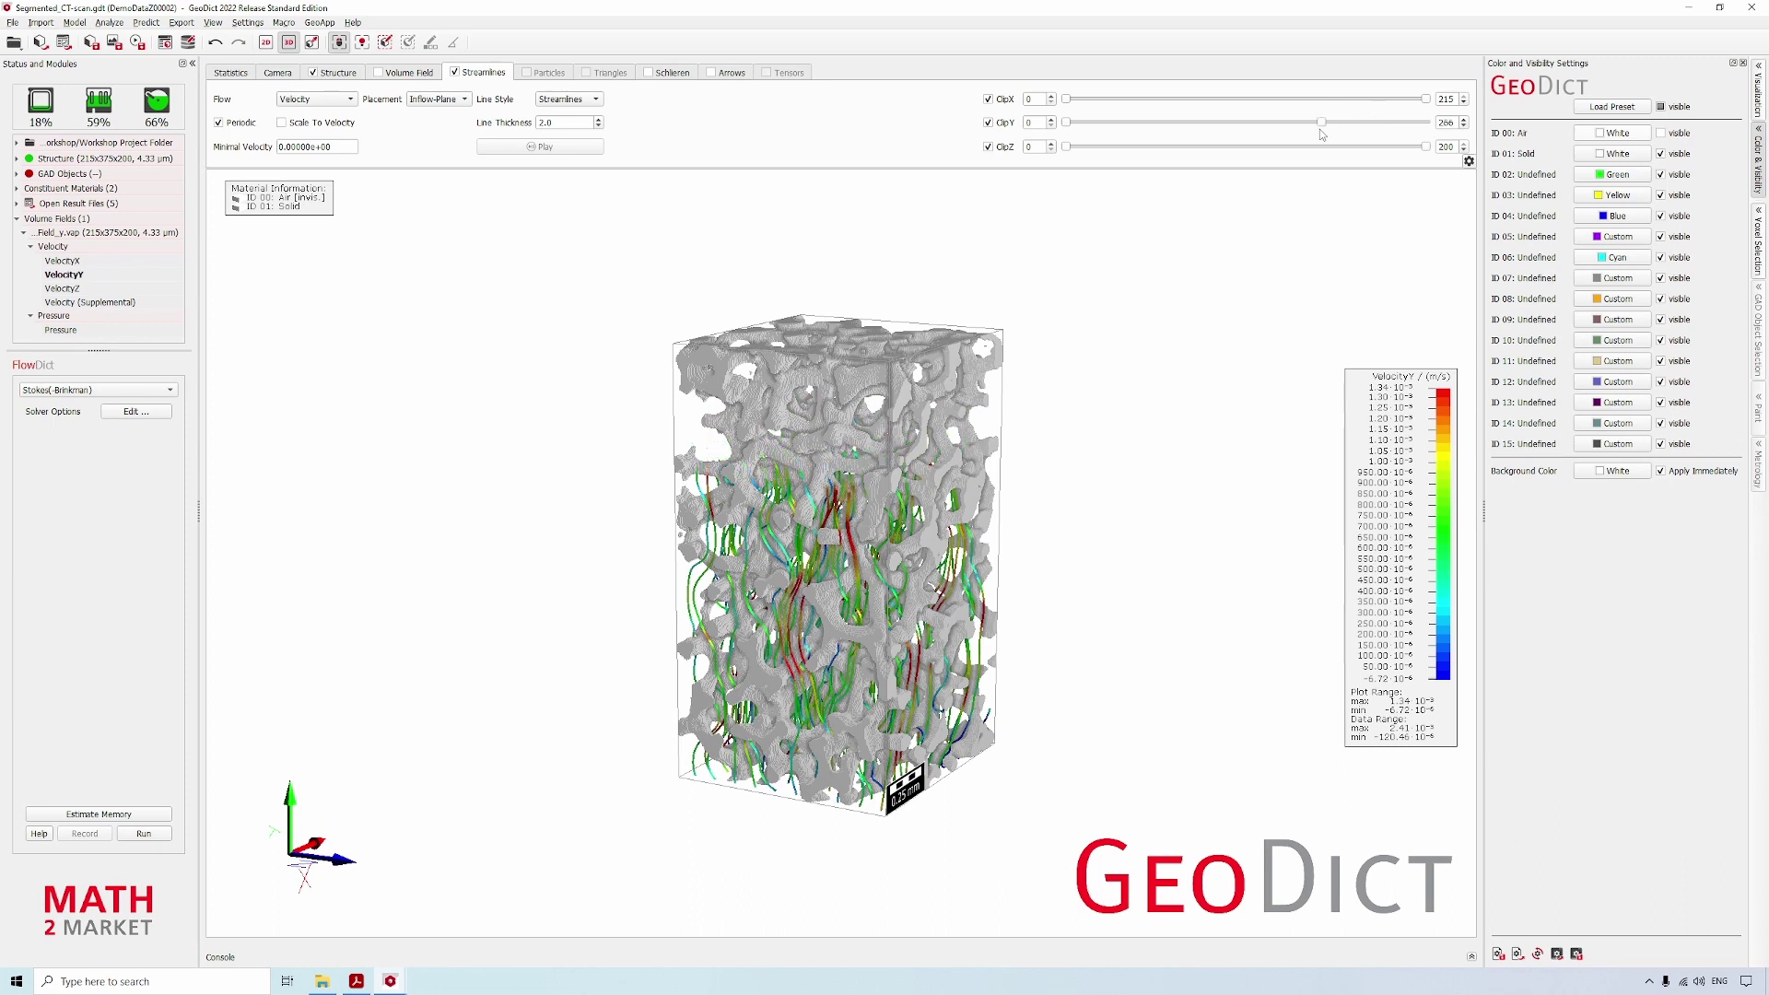
{"action": "left_click", "coordinate": [333, 73]}
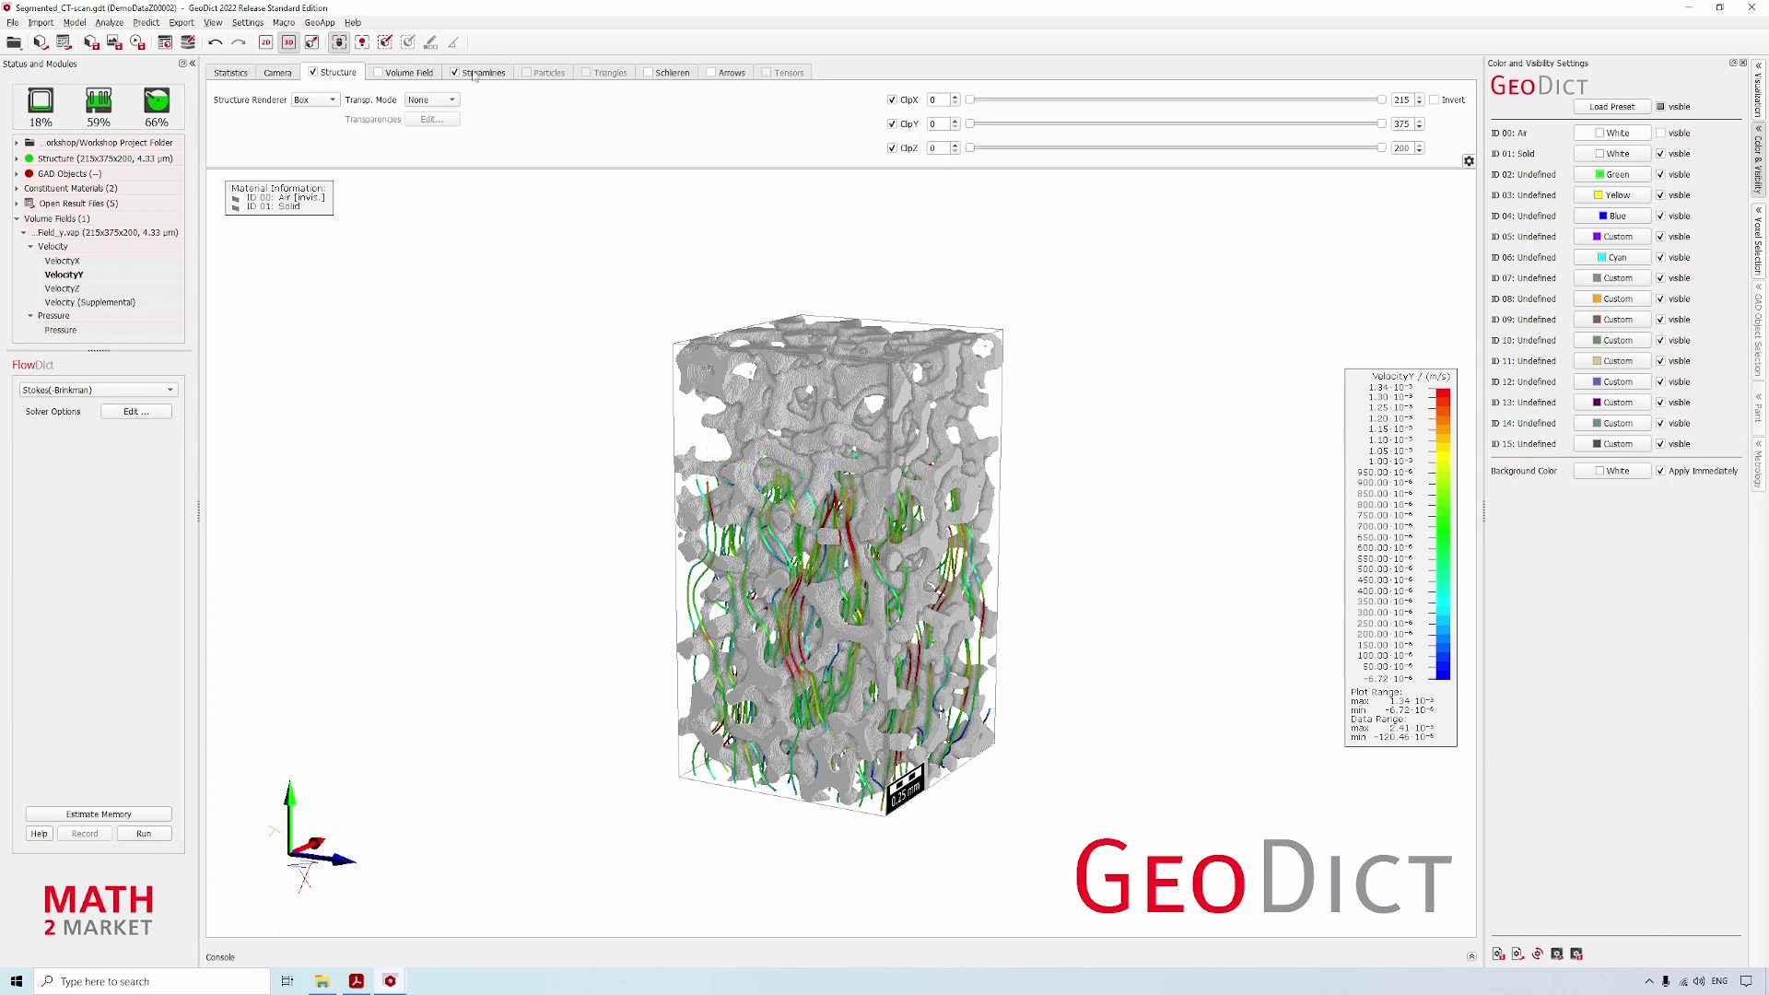
{"action": "left_click_drag", "start_coordinate": [1381, 126], "coordinate": [1186, 152]}
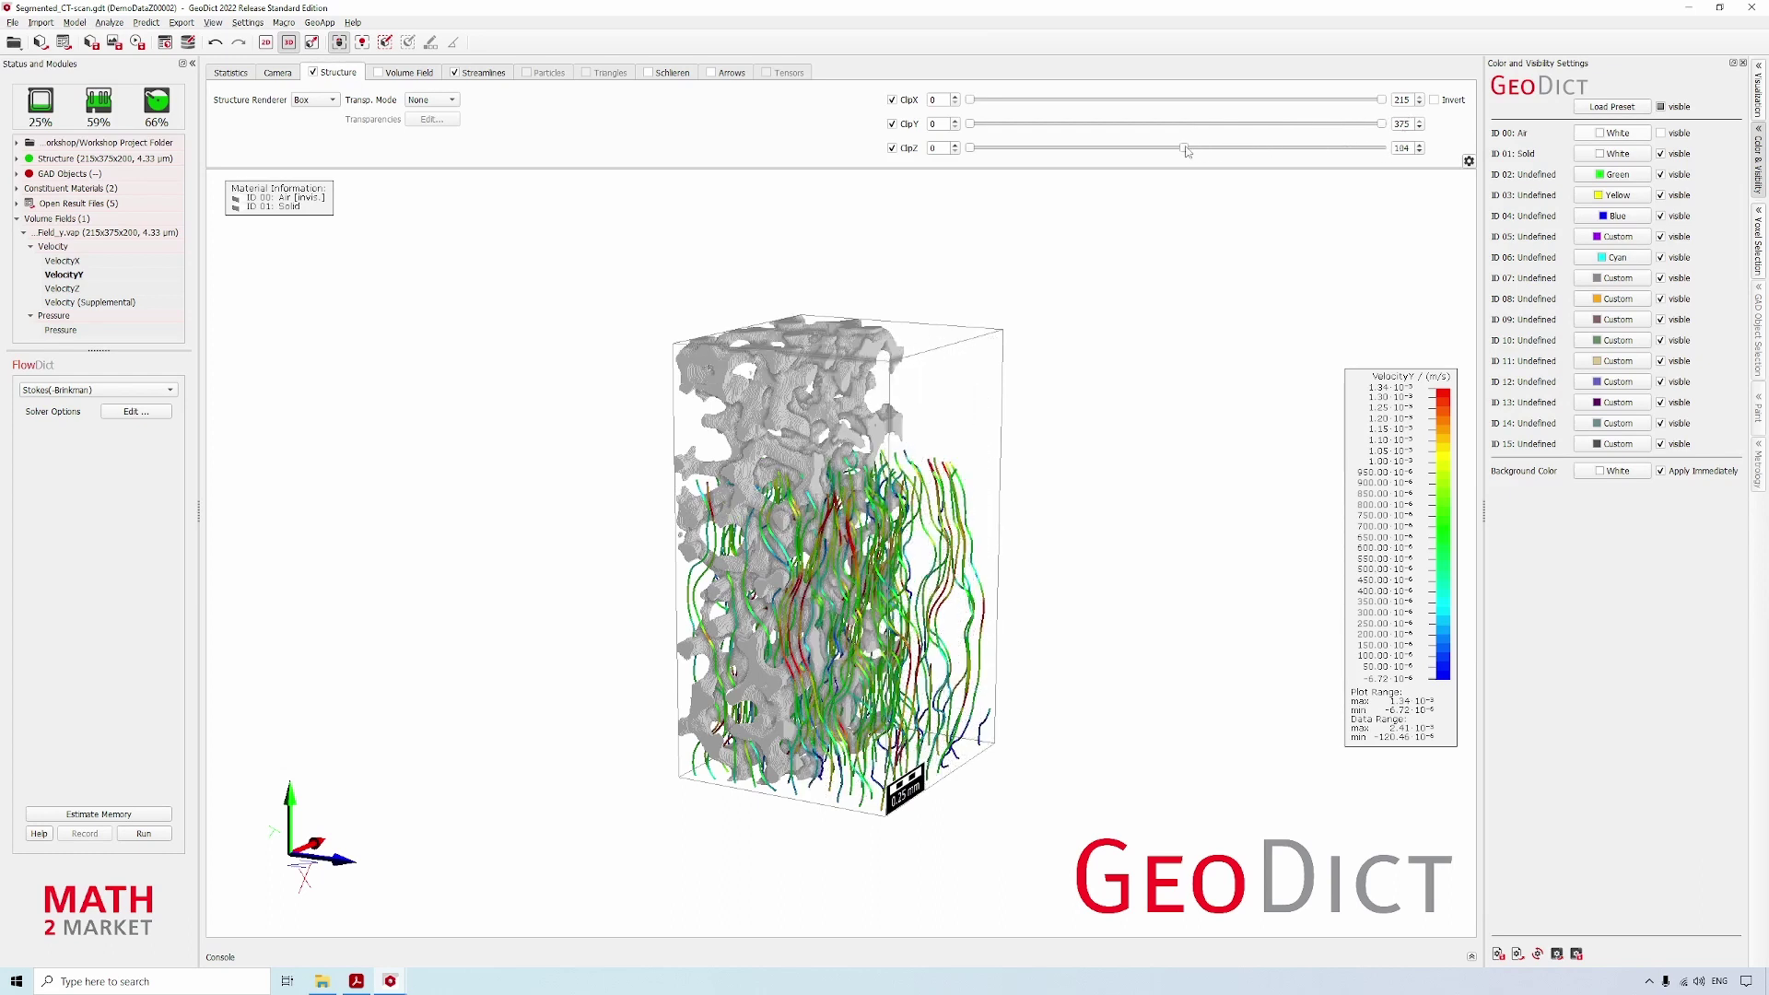
{"action": "left_click", "coordinate": [491, 73]}
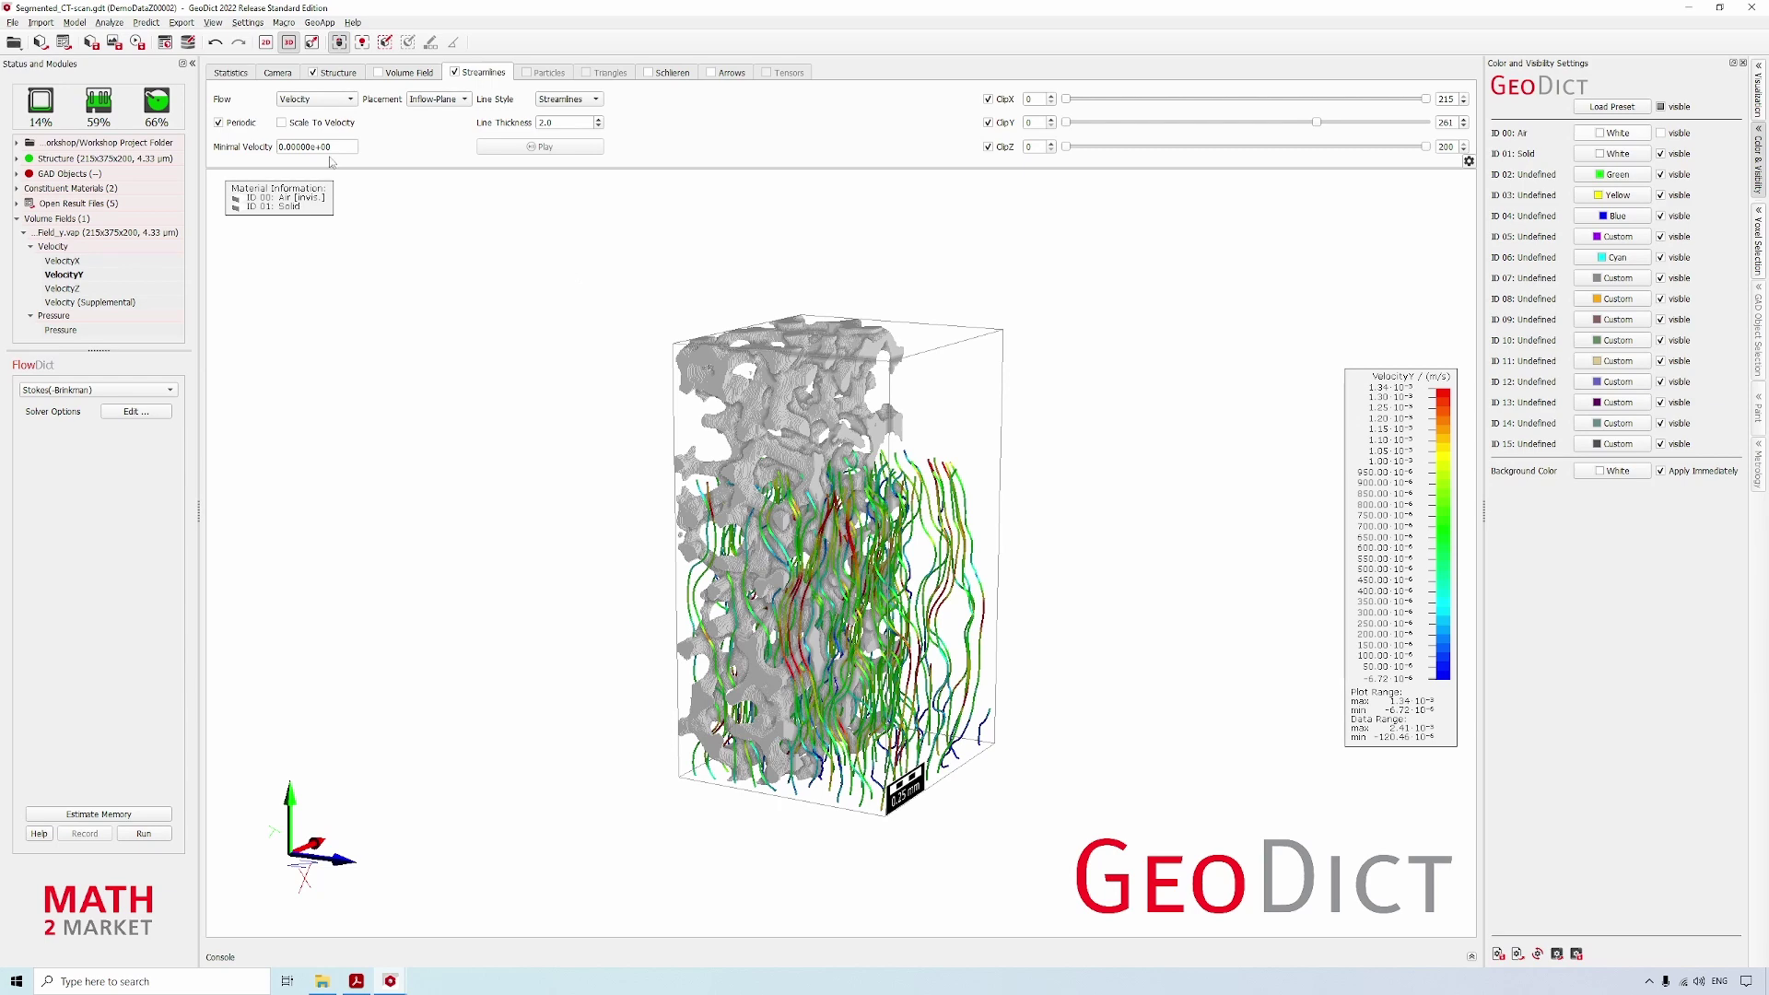
- Select the Compute Tortuosity GeoApp and open its parameters in an enlarged dialog
{"action": "left_click", "coordinate": [321, 23]}
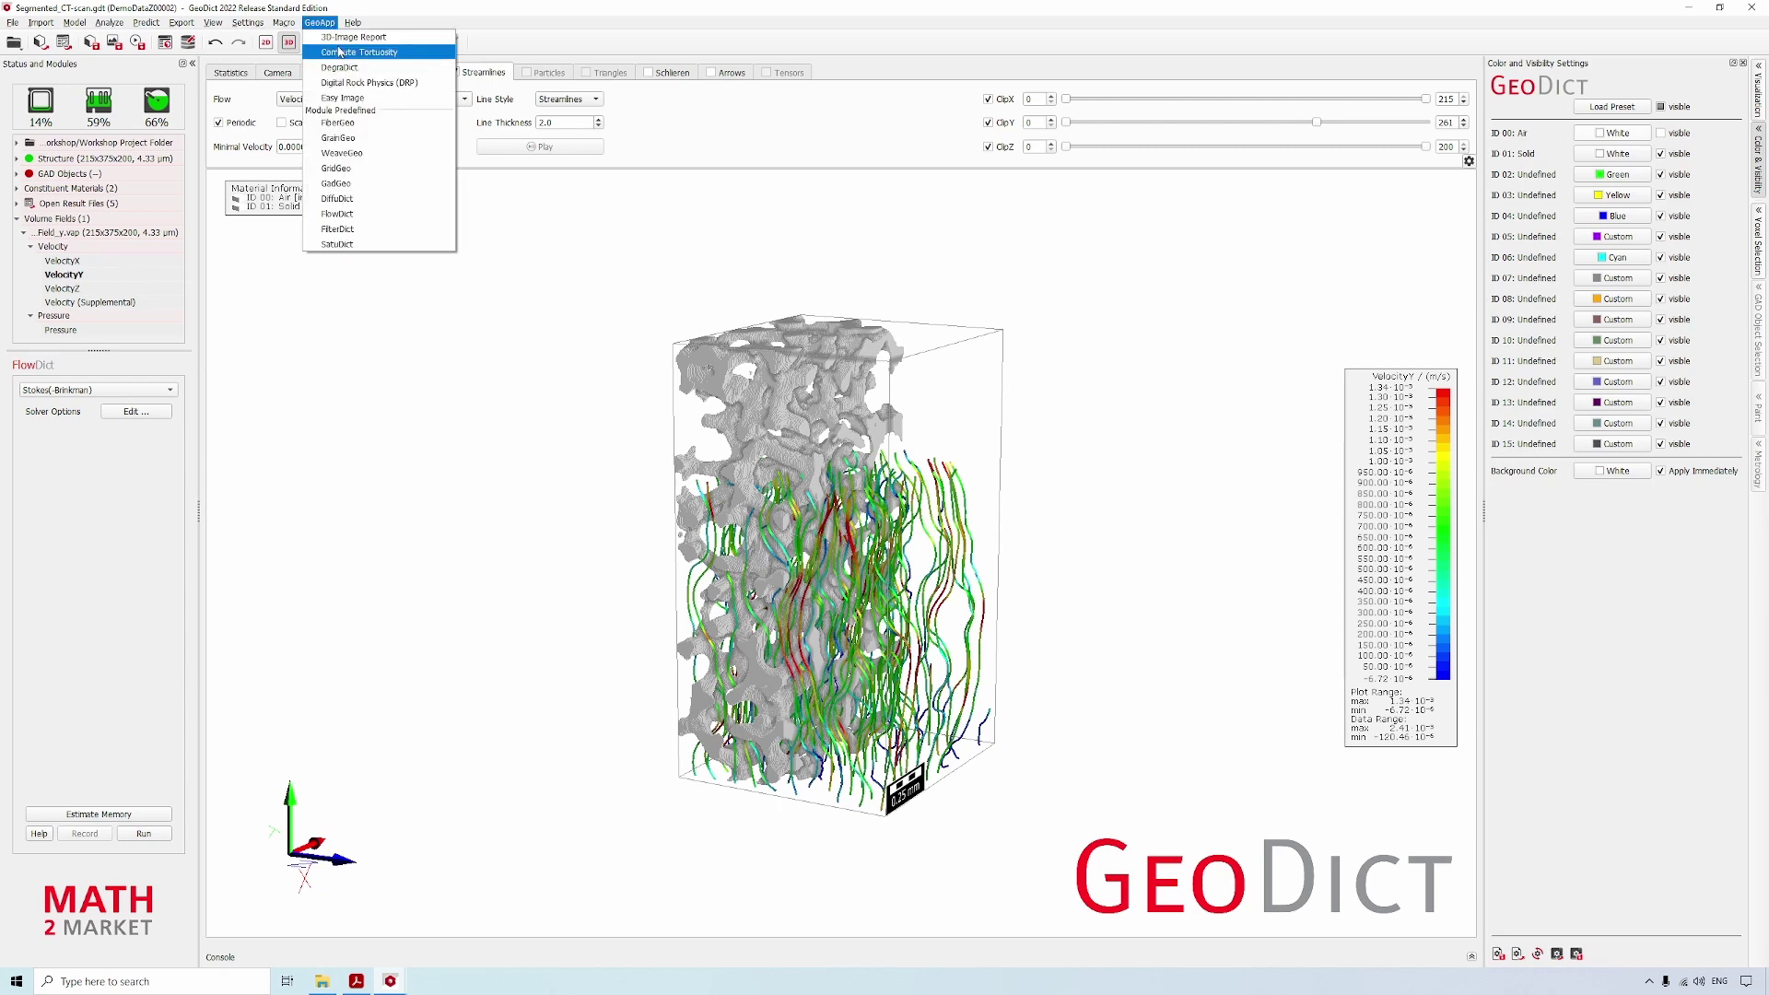
{"action": "left_click", "coordinate": [355, 53]}
{"action": "left_click", "coordinate": [135, 410]}
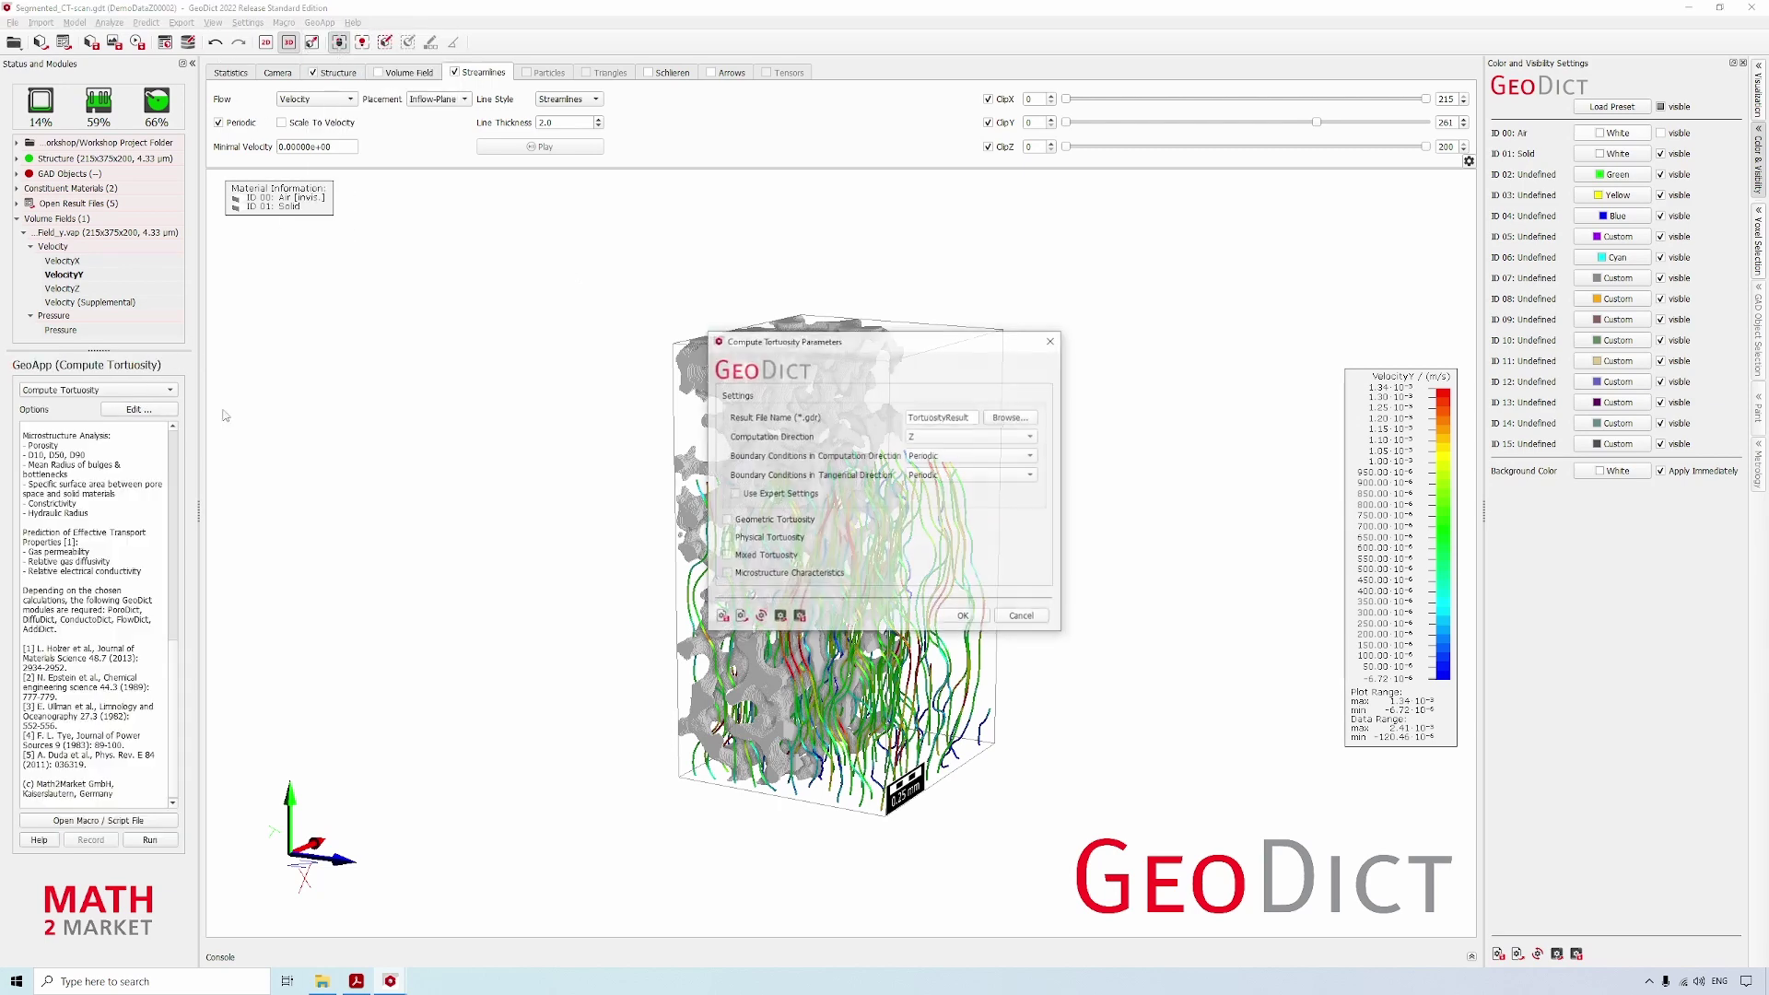
{"action": "left_click_drag", "start_coordinate": [829, 341], "coordinate": [491, 152]}
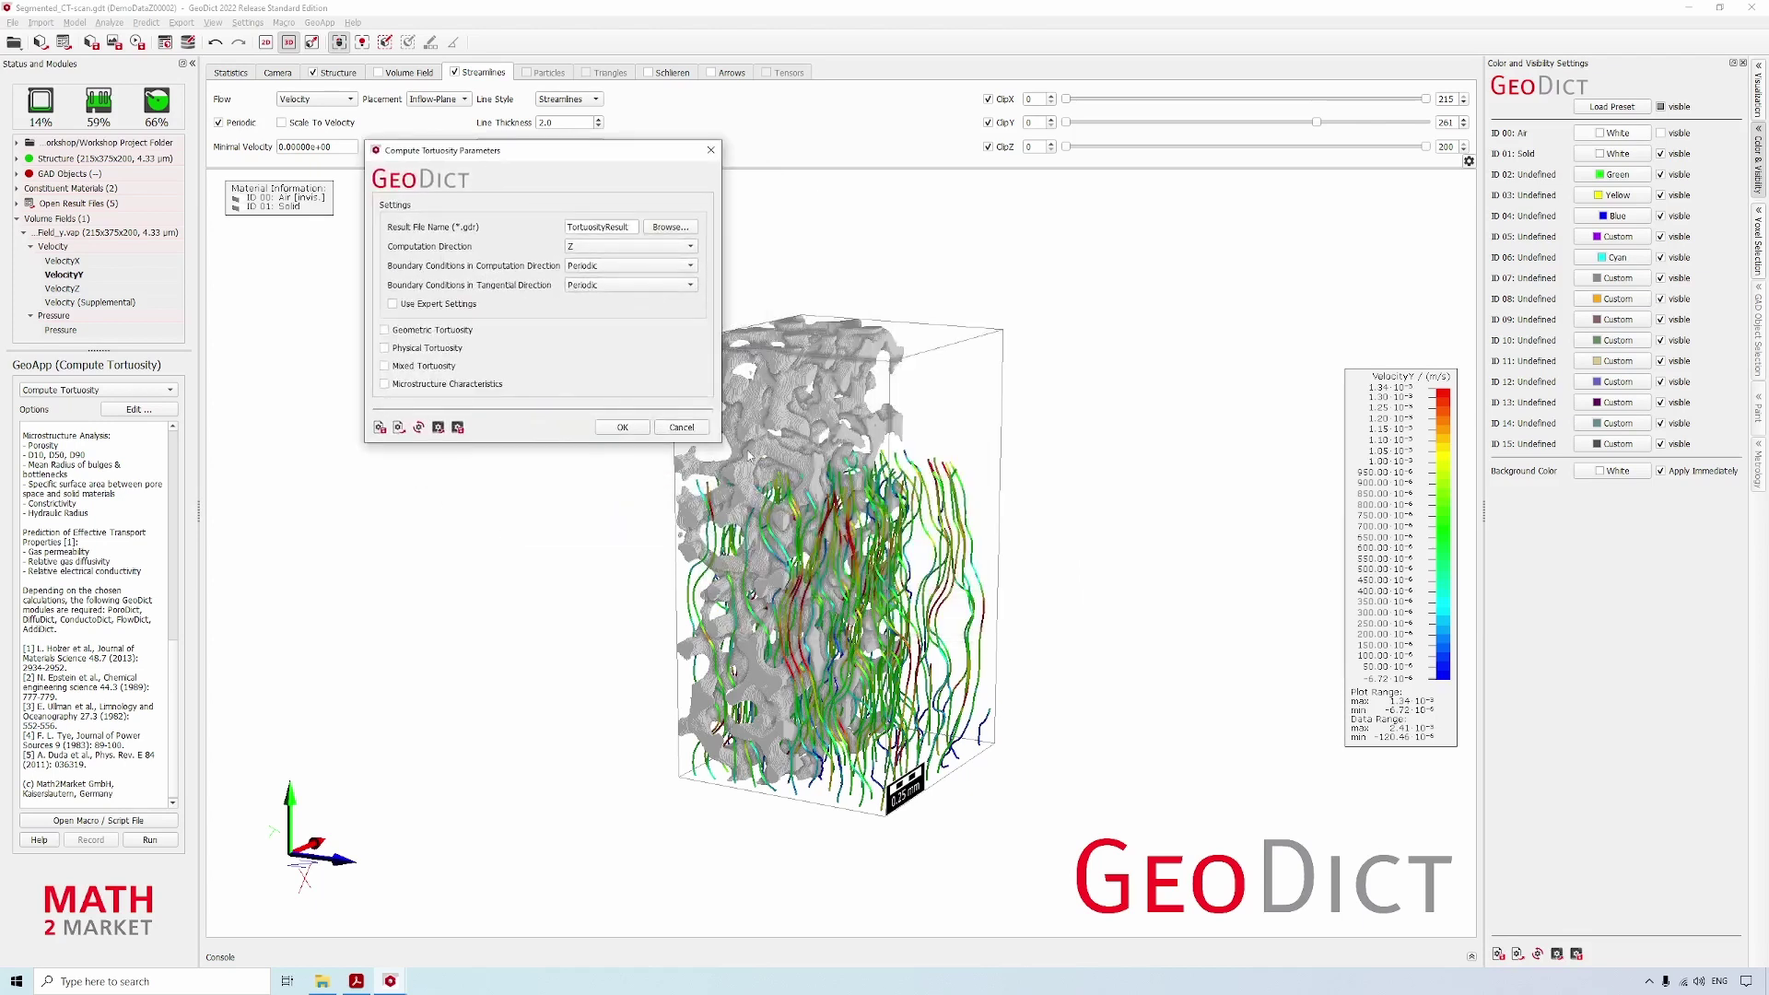
{"action": "left_click_drag", "start_coordinate": [721, 442], "coordinate": [832, 804]}
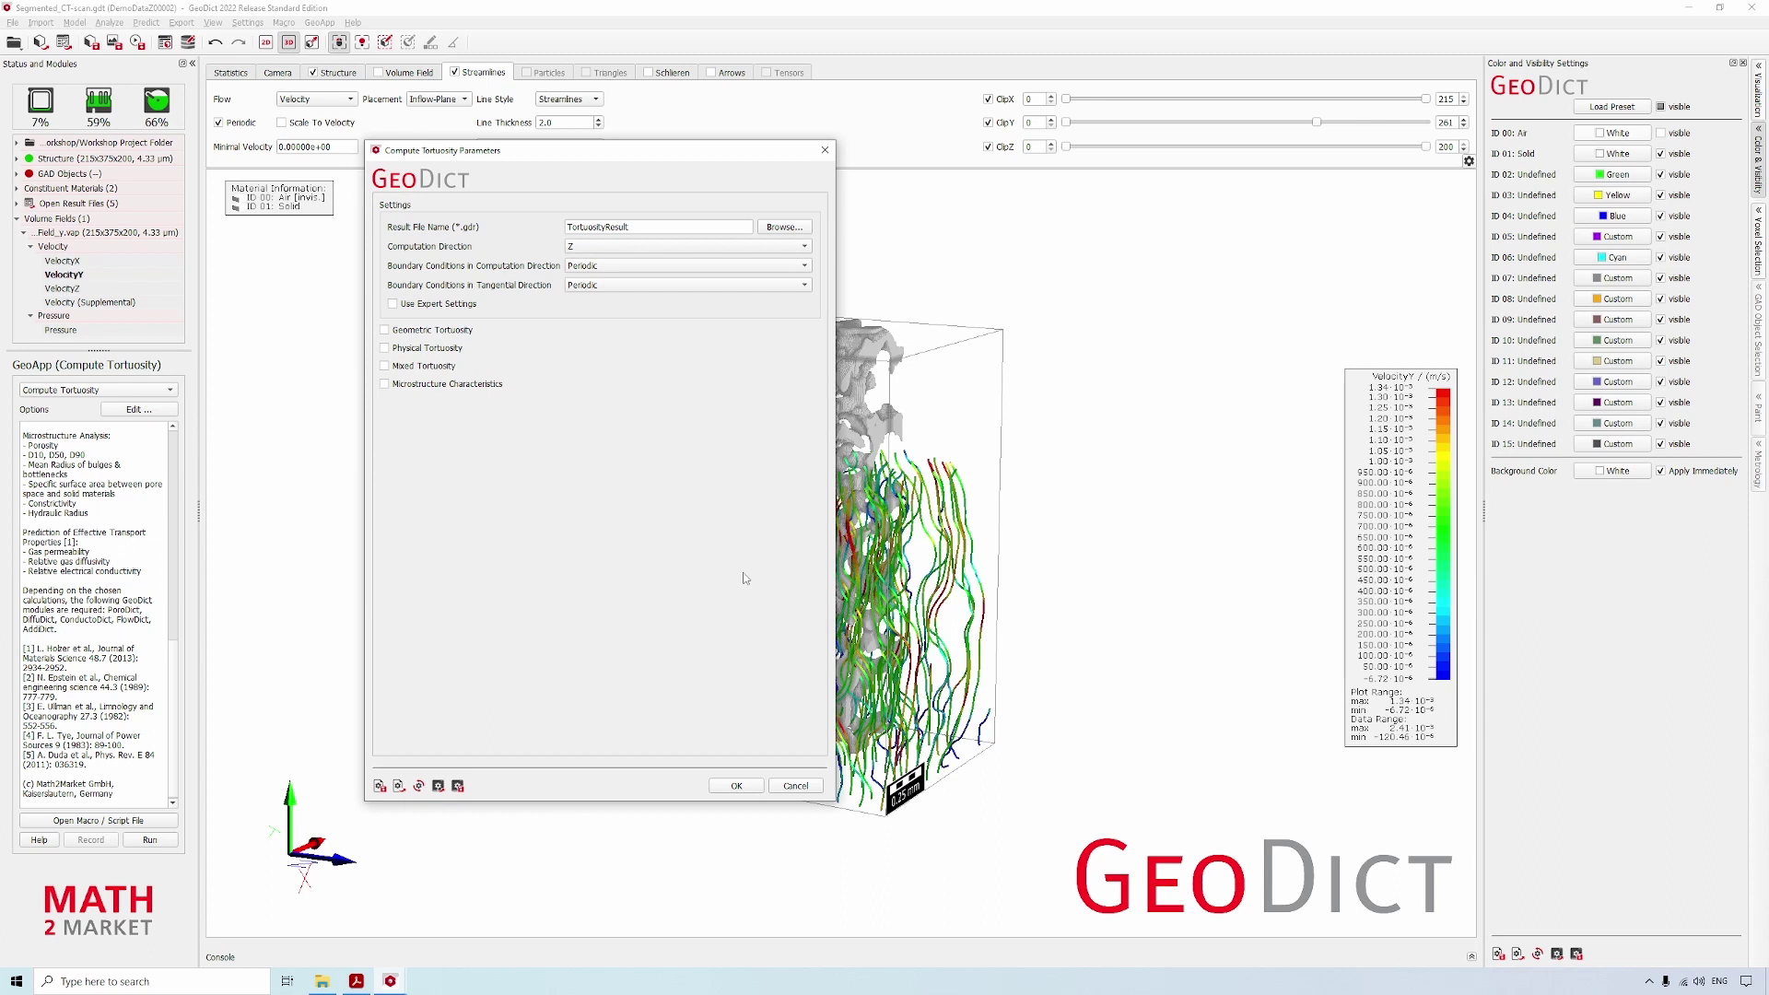
- Set the tortuosity computation direction to Y and the boundary conditions in computation direction to Symmetric
{"action": "left_click", "coordinate": [632, 247]}
{"action": "left_click", "coordinate": [616, 267]}
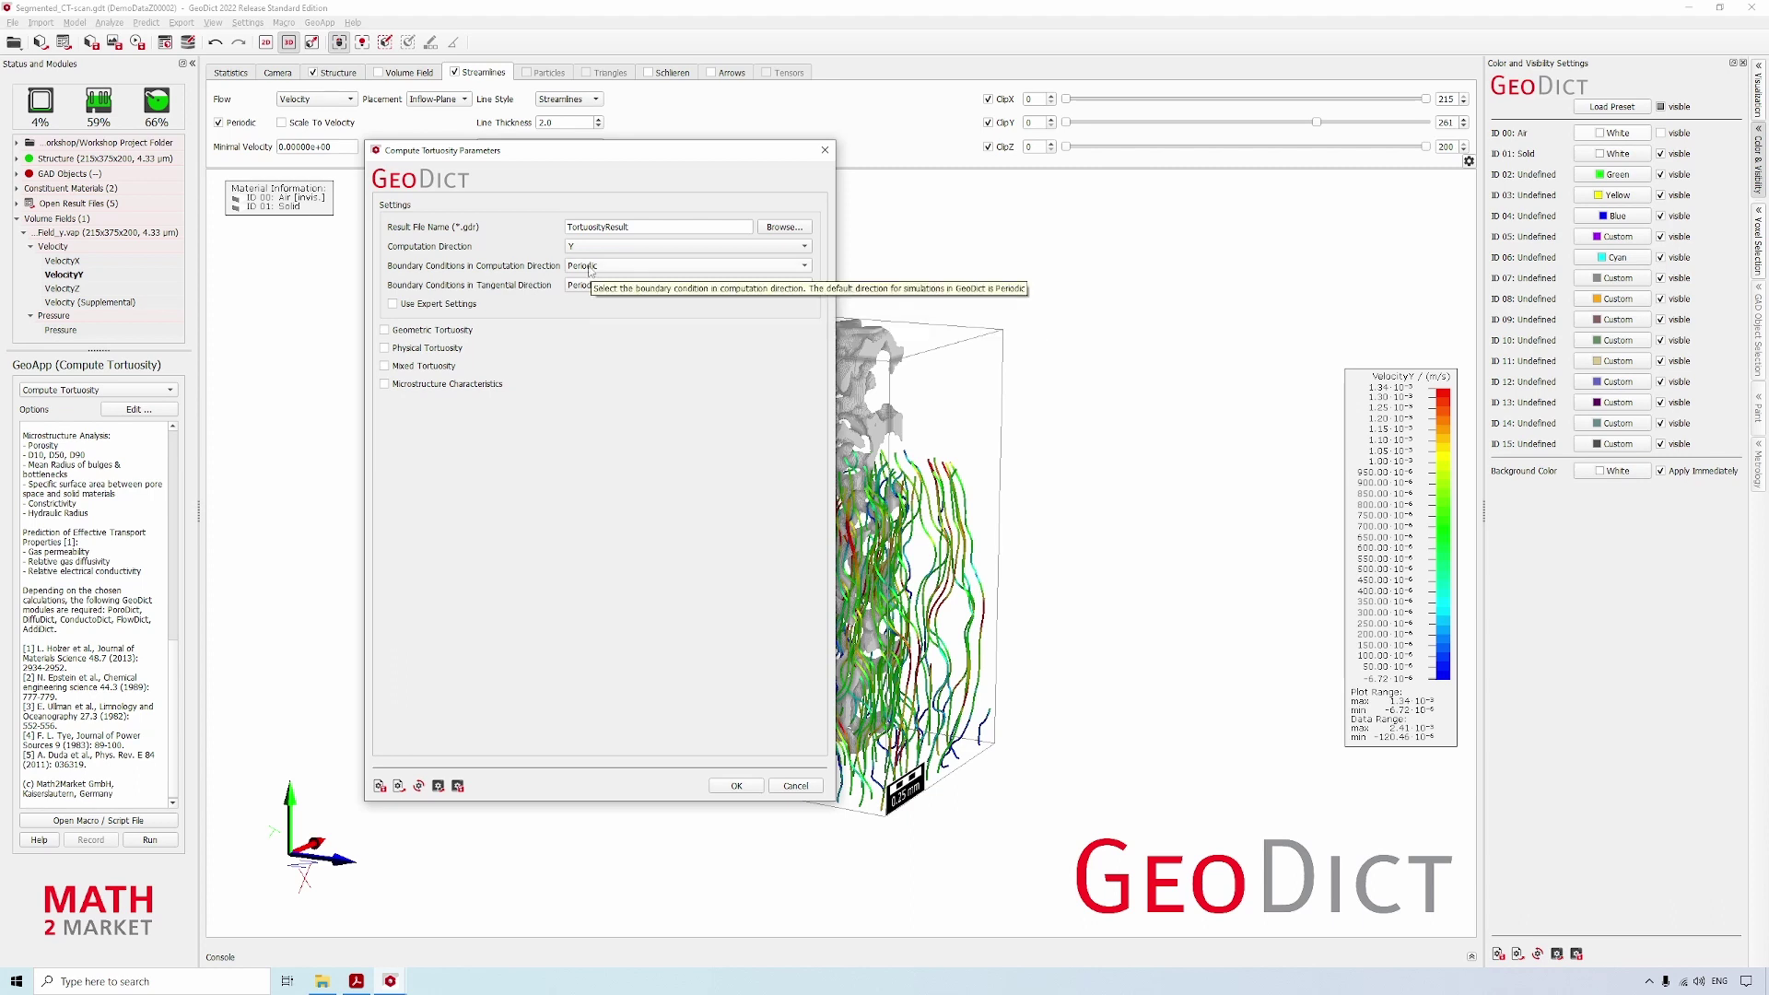
{"action": "left_click", "coordinate": [588, 267]}
{"action": "left_click", "coordinate": [589, 291]}
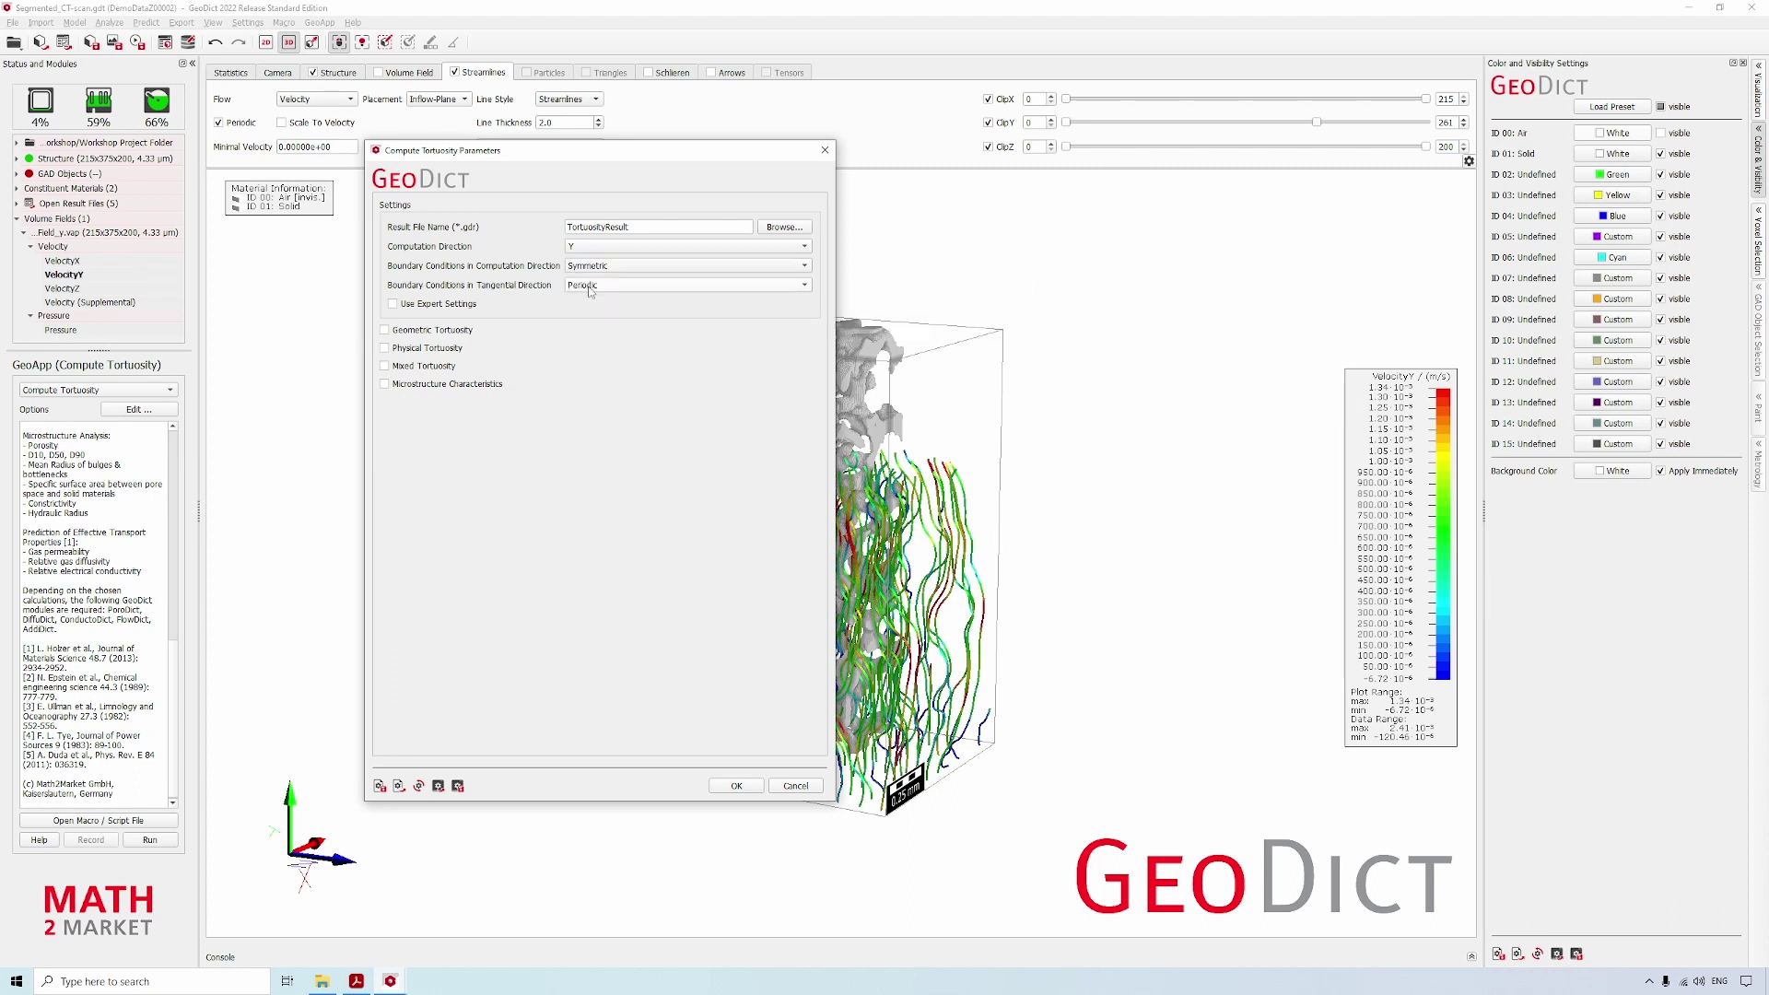
- Set the tangential boundary conditions to Symmetric and enable the geodesic tortuosity calculation under Geometric Tortuosity
{"action": "left_click", "coordinate": [589, 287]}
{"action": "left_click", "coordinate": [590, 308]}
{"action": "left_click", "coordinate": [384, 331]}
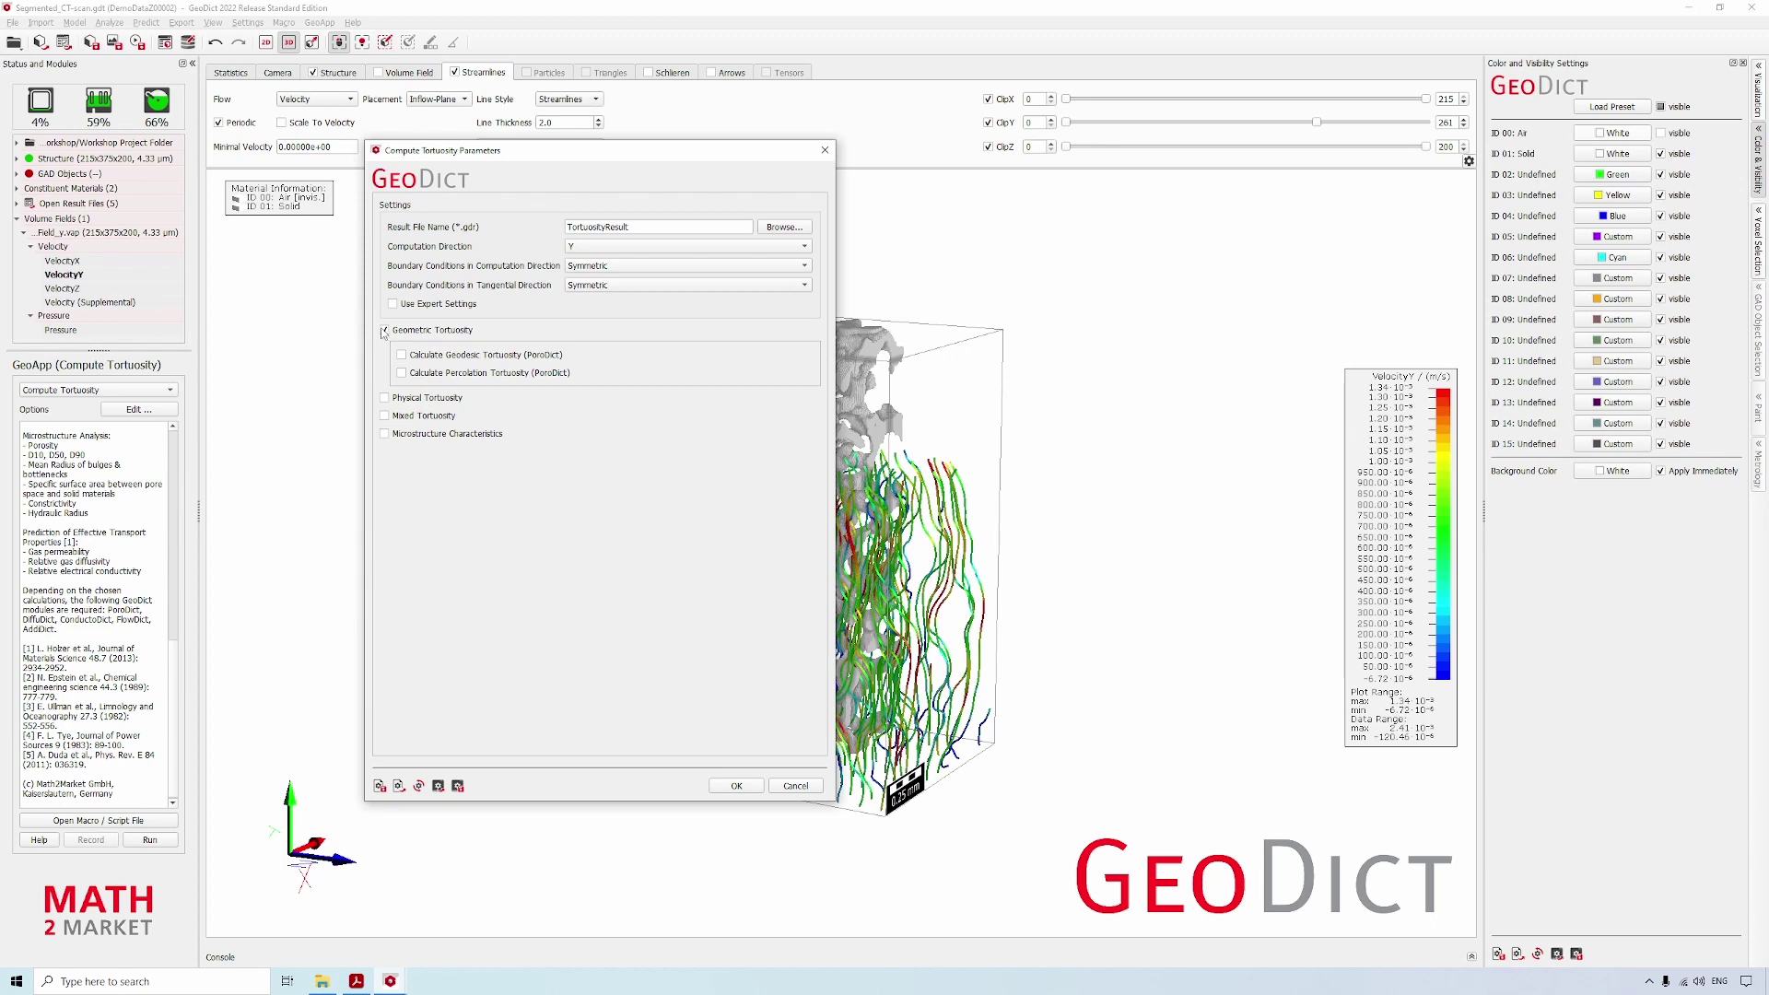
{"action": "left_click", "coordinate": [403, 358]}
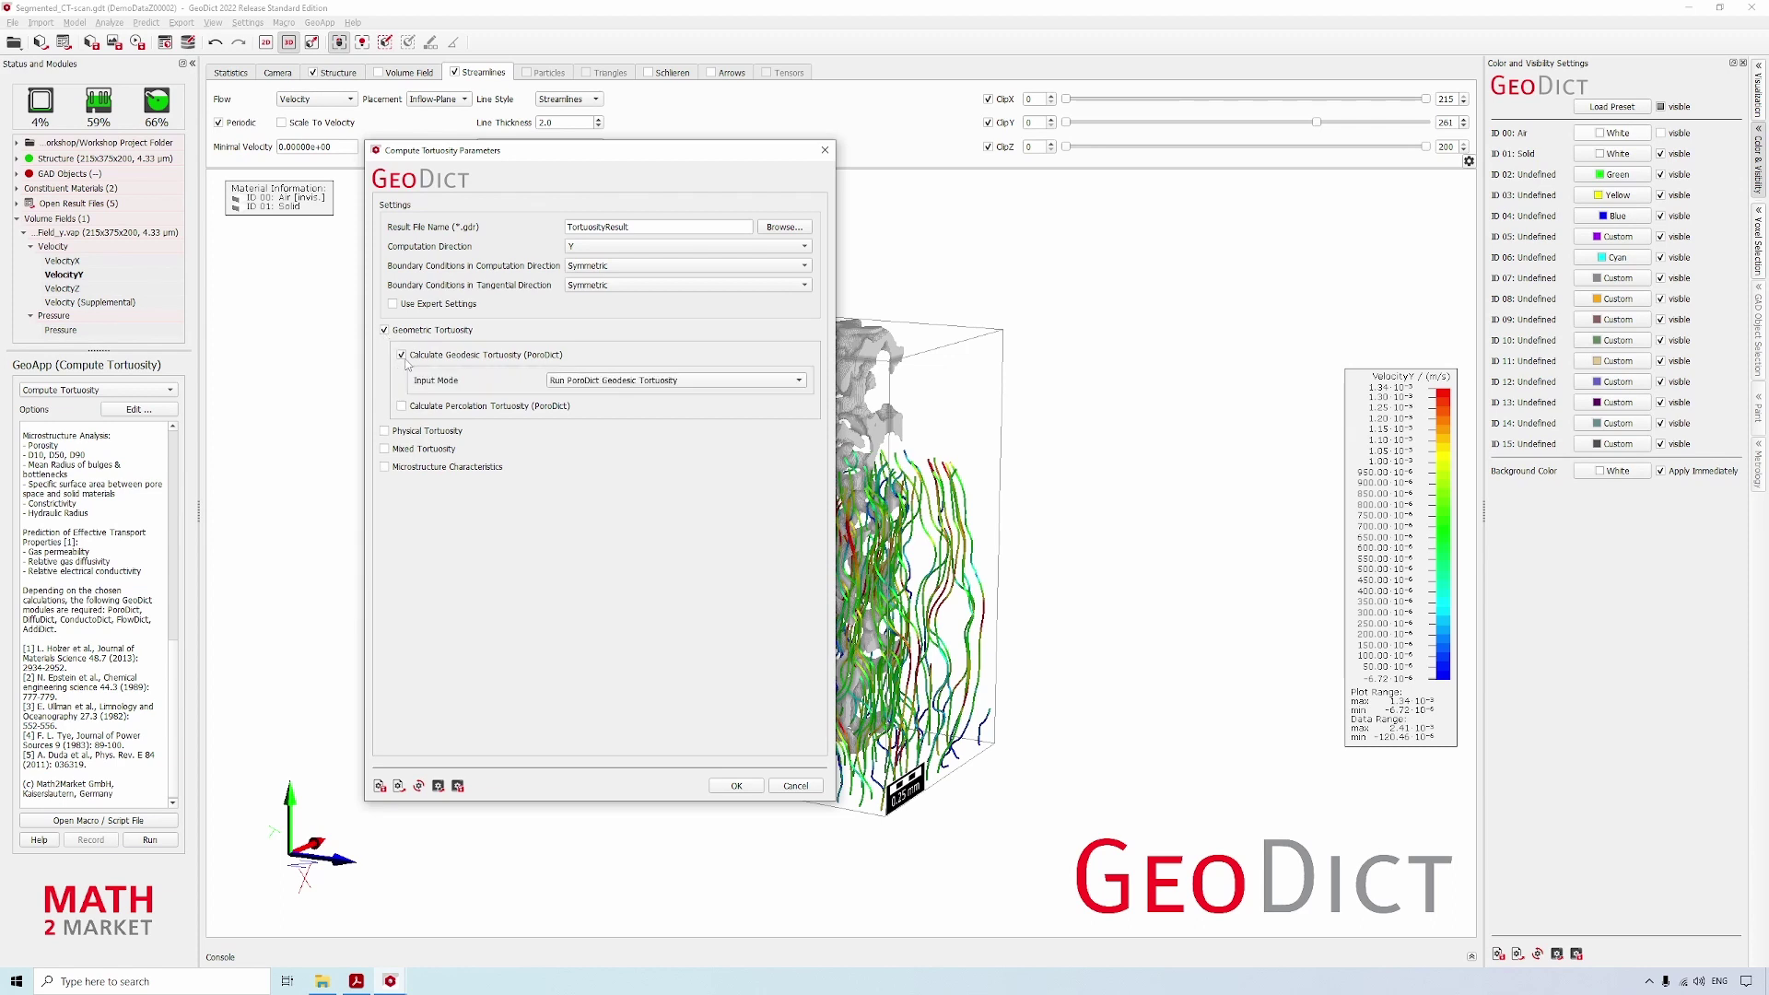
- Enable the physical Laplace diffusion tortuosity and the mixed tortuosity from Laplace diffusion flux
{"action": "left_click", "coordinate": [385, 431]}
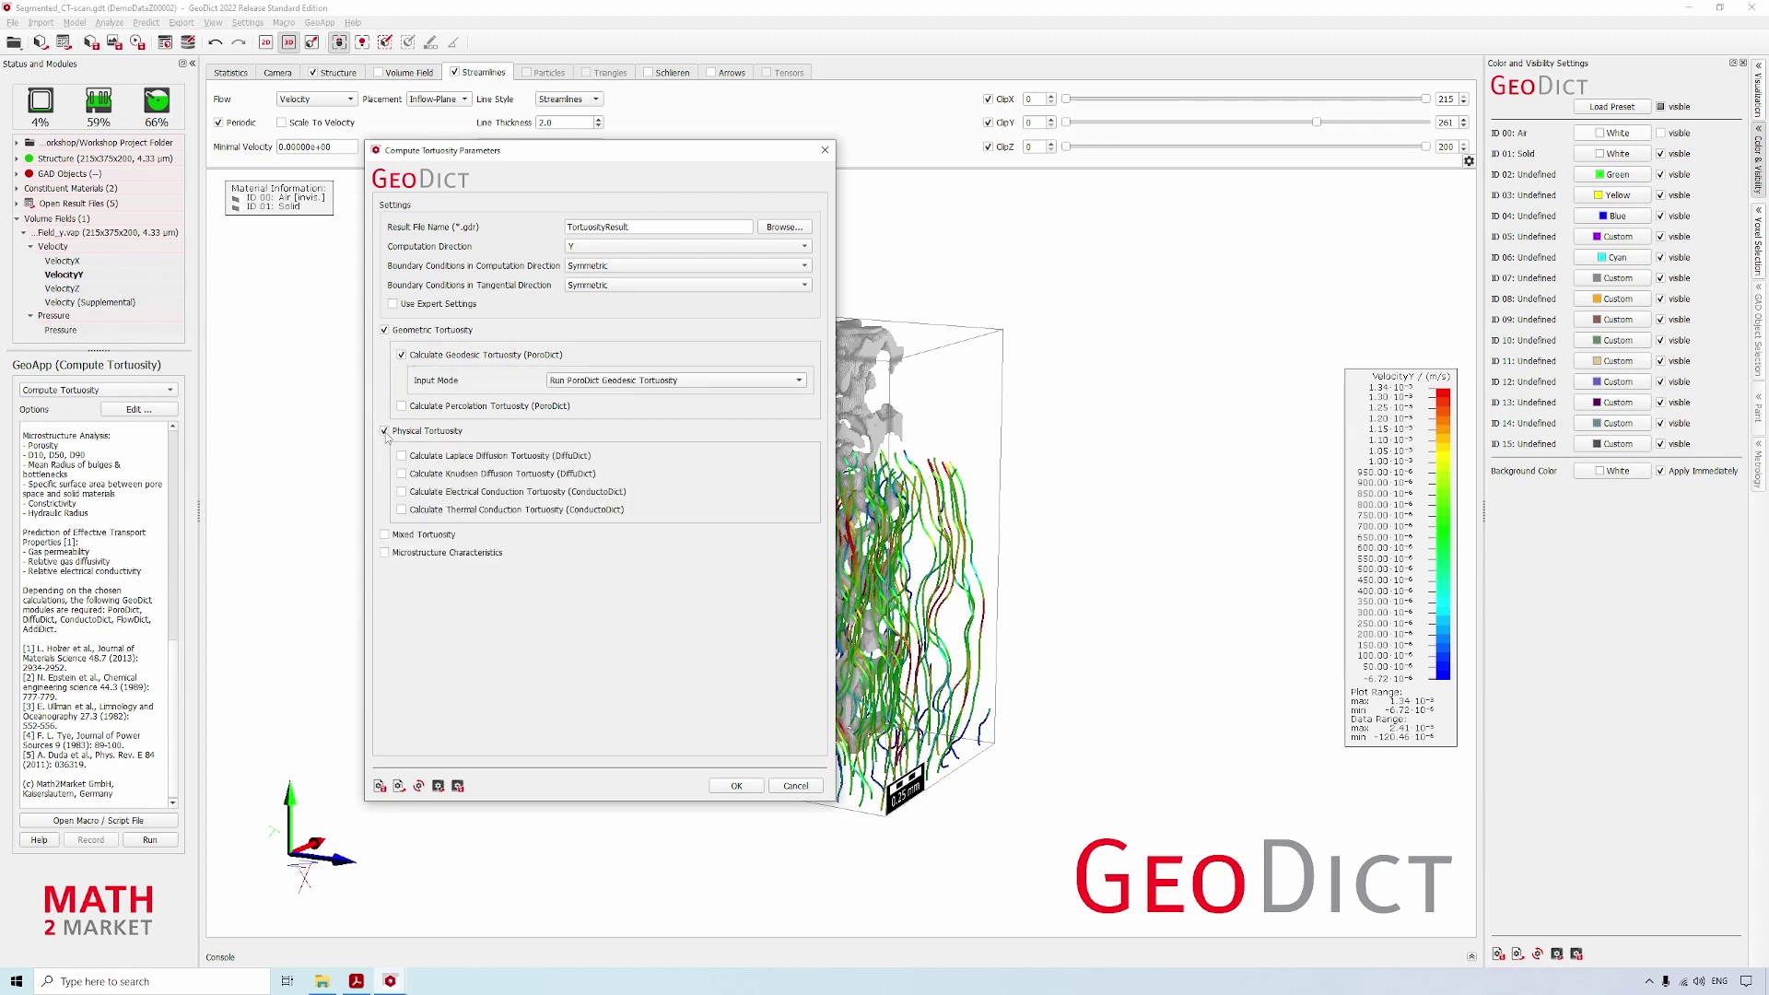
{"action": "left_click", "coordinate": [401, 456]}
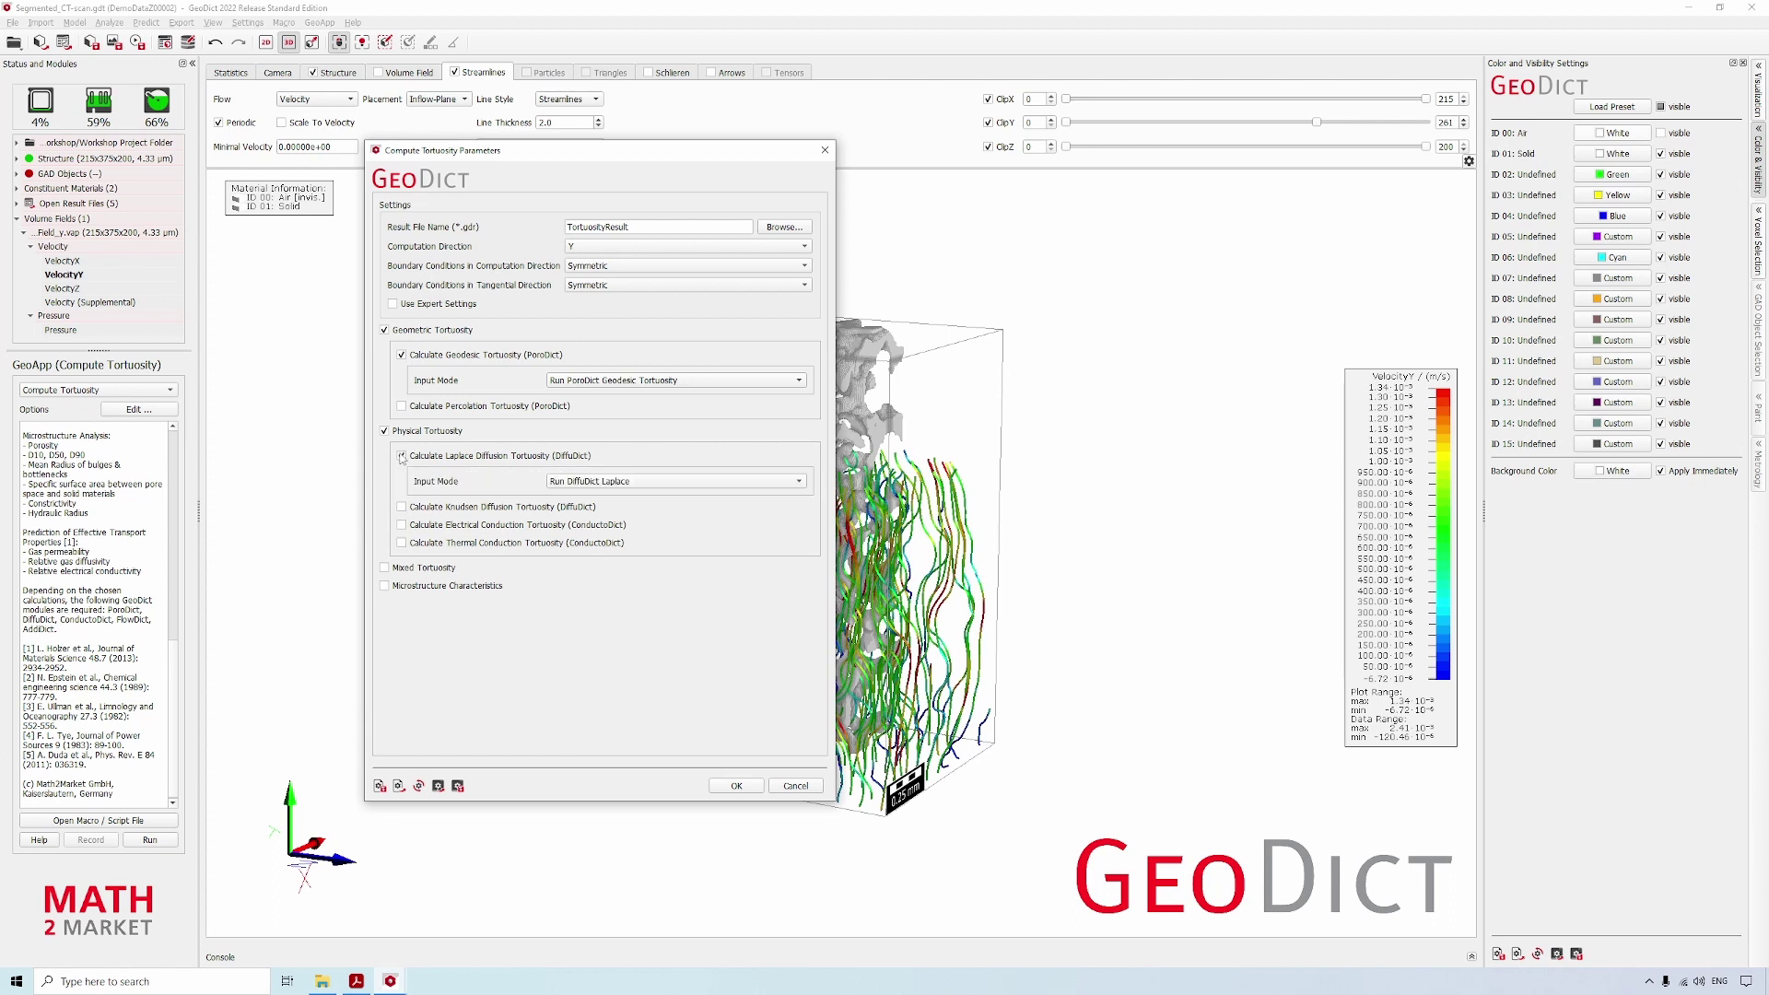
{"action": "left_click", "coordinate": [385, 568]}
{"action": "left_click", "coordinate": [403, 593]}
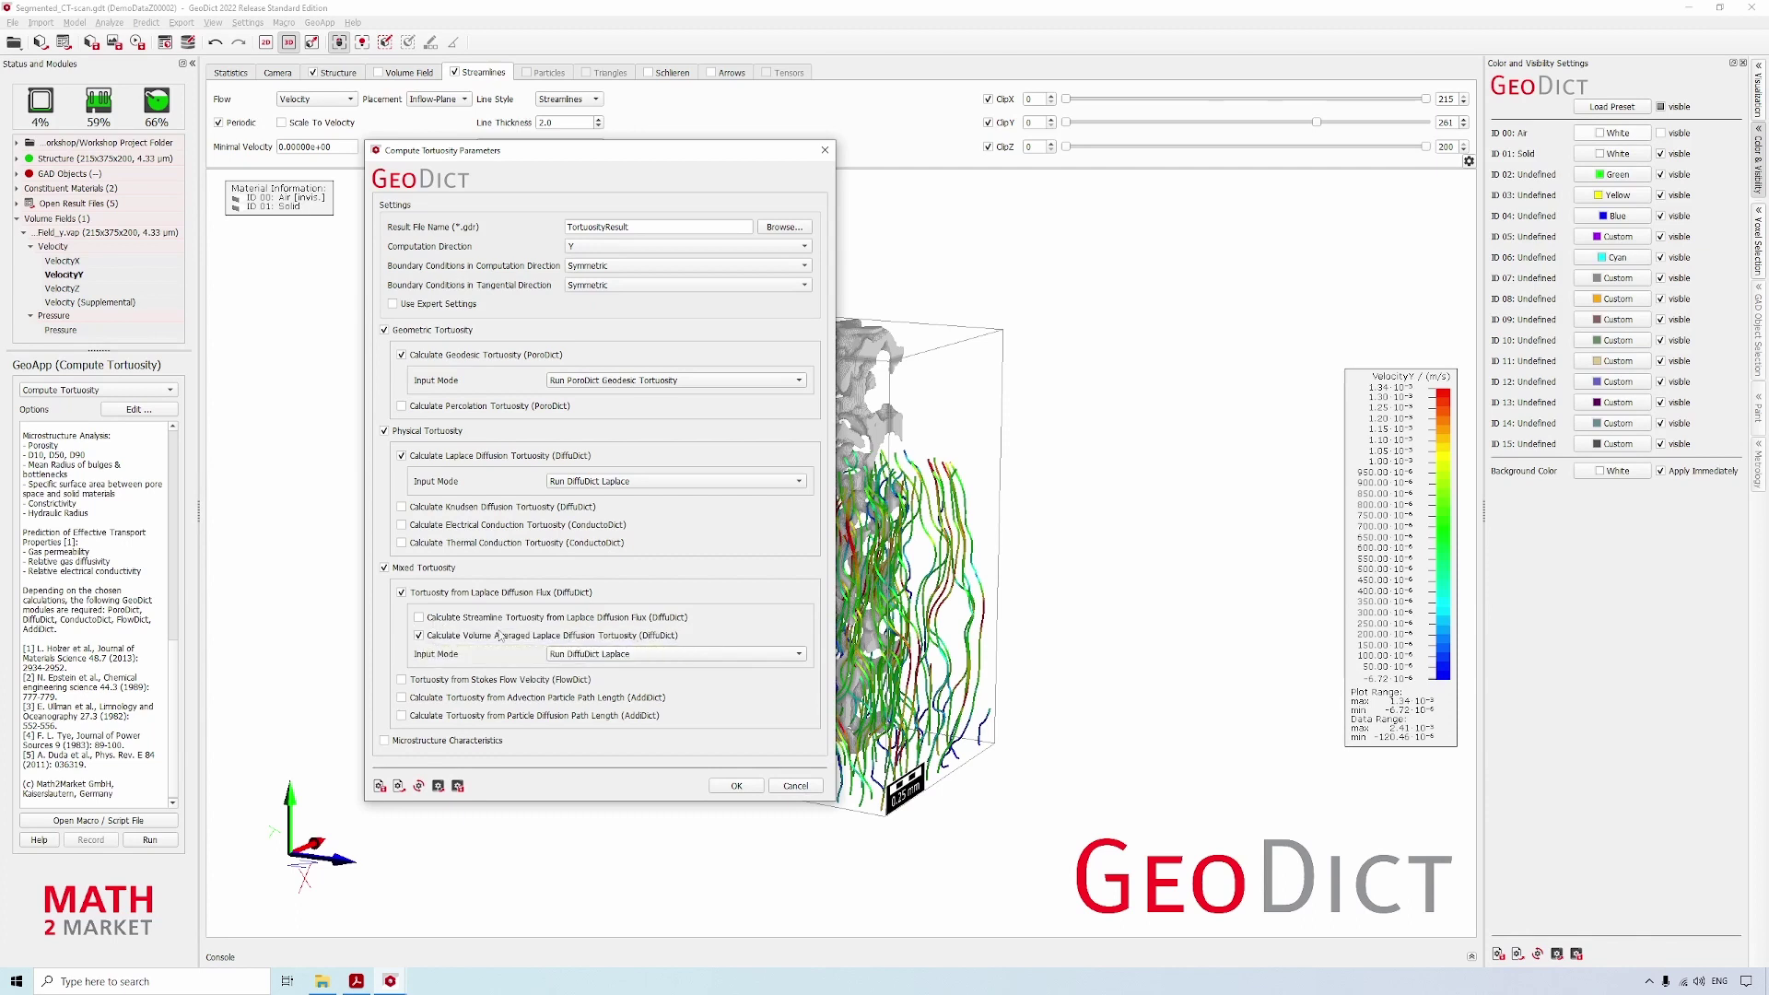
- Include the characteristic diameters D10, D50, D90 from granulometry and run the Compute Tortuosity GeoApp
{"action": "left_click", "coordinate": [384, 741]}
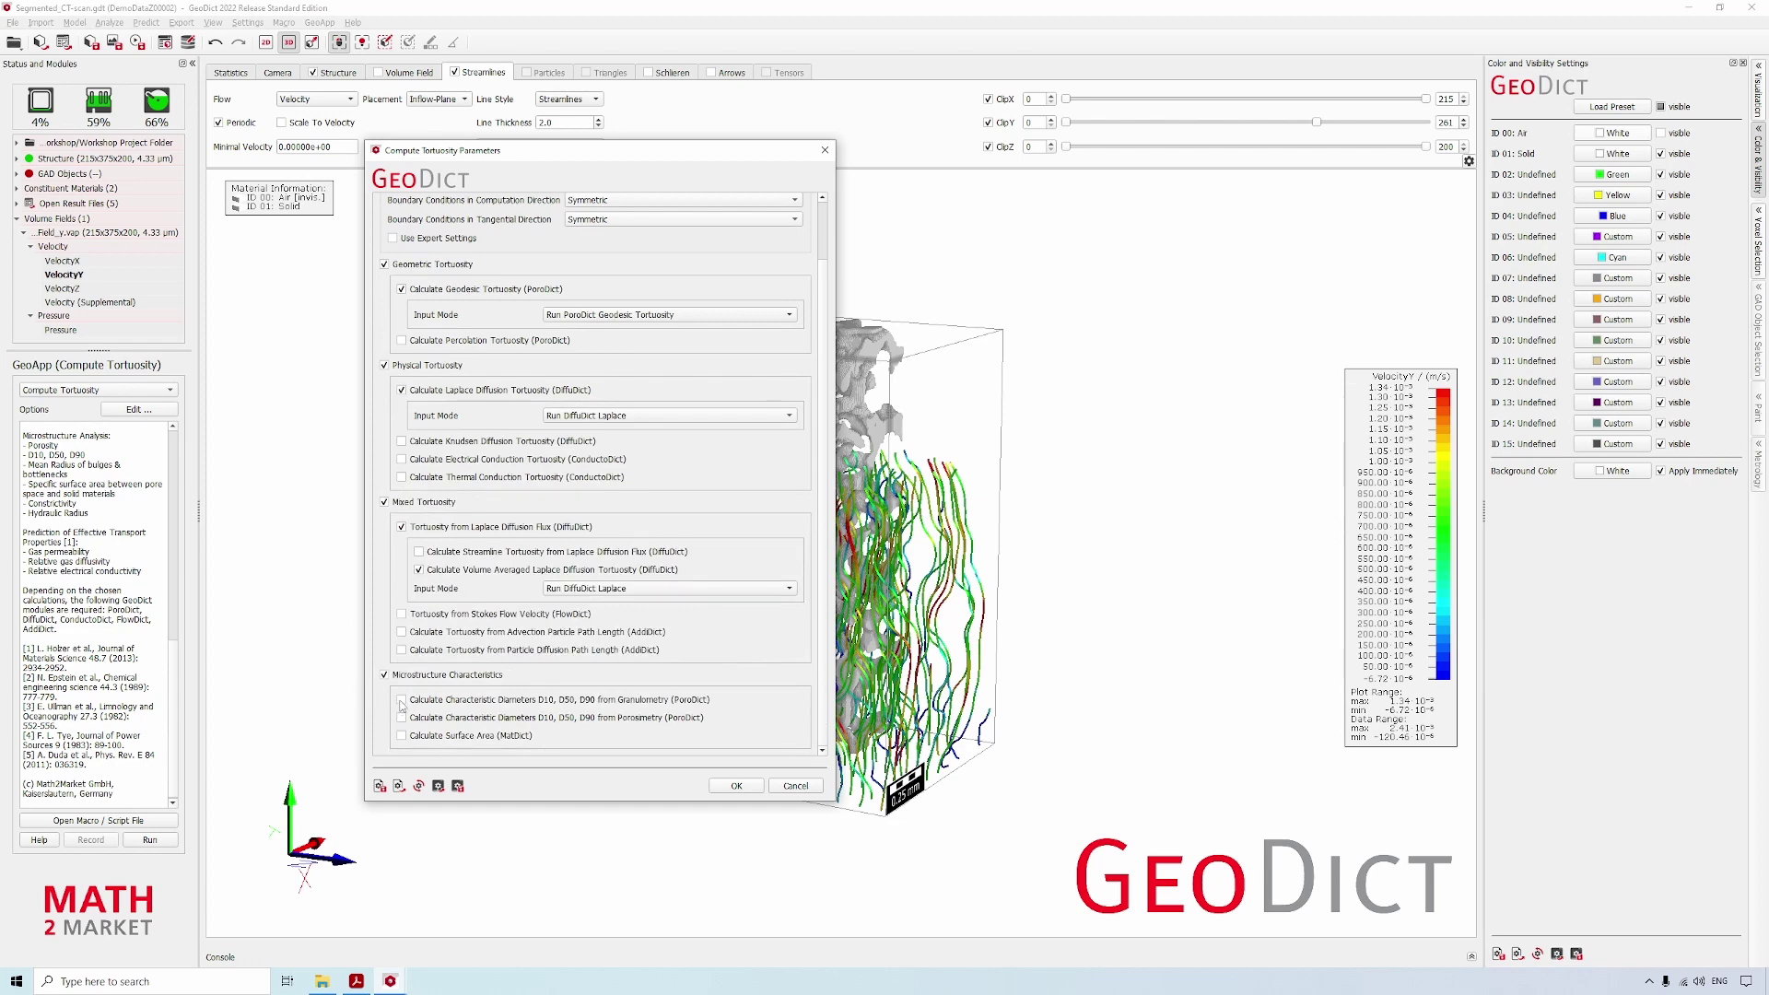
{"action": "left_click", "coordinate": [401, 700]}
{"action": "scroll", "coordinate": [548, 722], "scroll_direction": "down", "scroll_amount": 1}
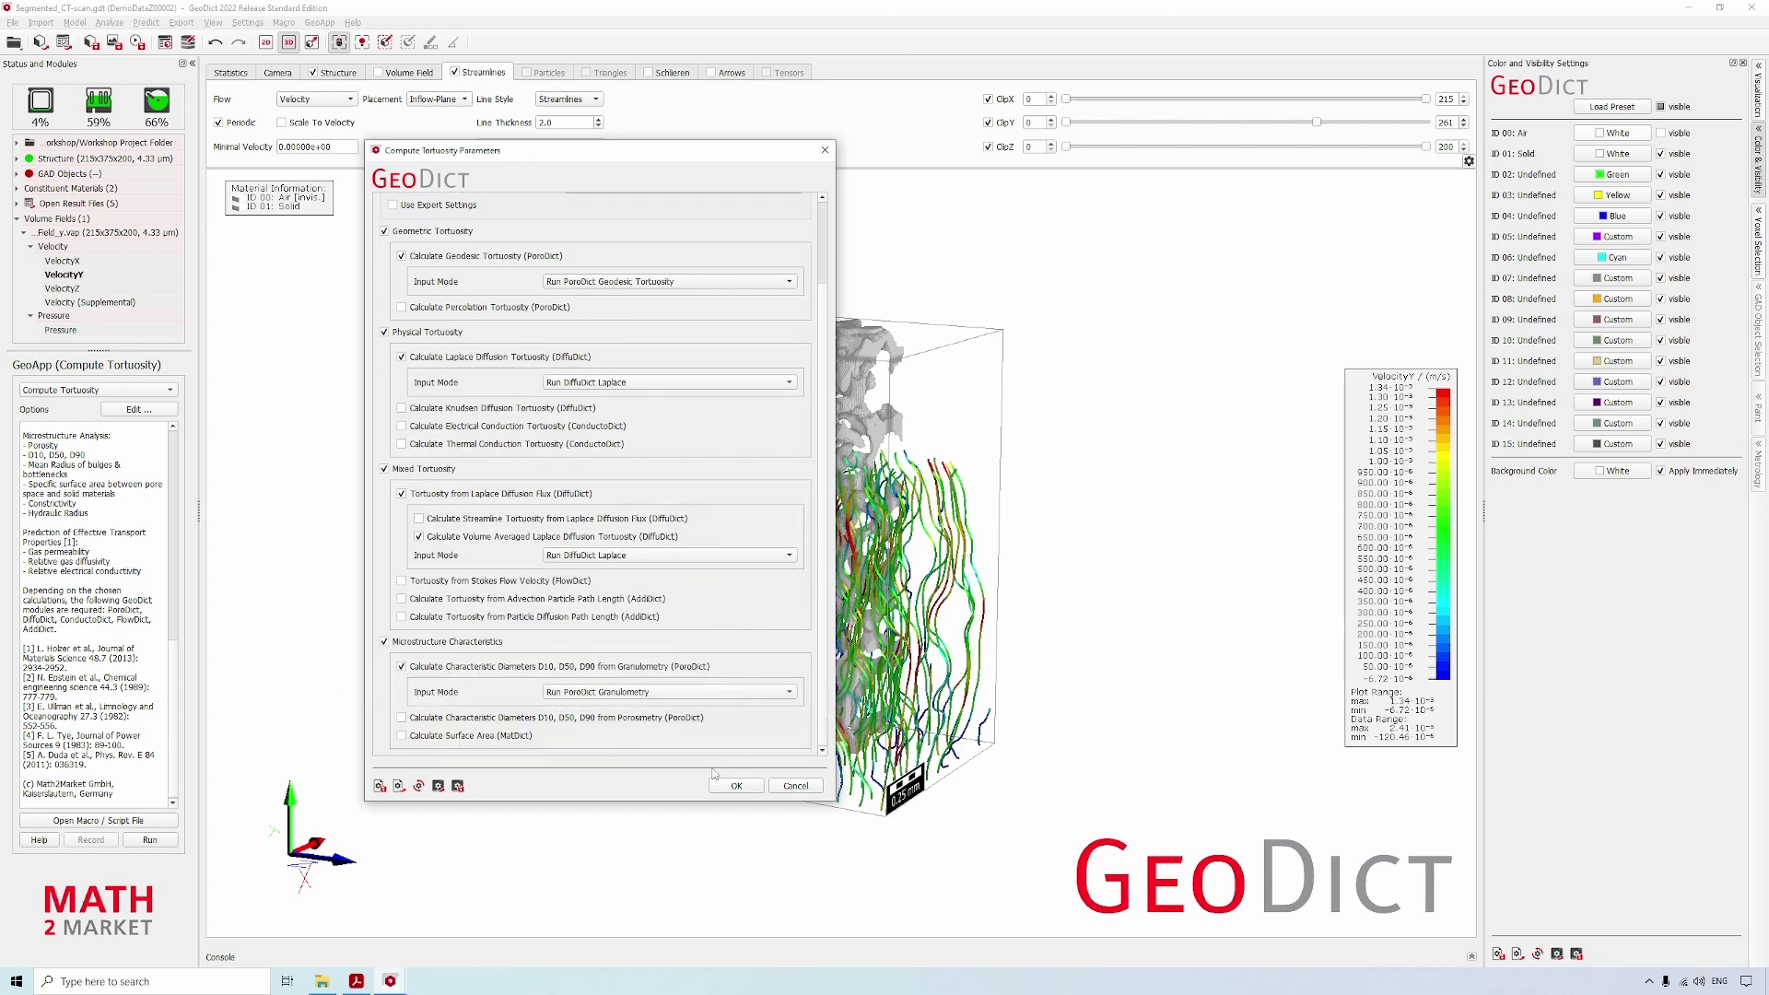
{"action": "left_click", "coordinate": [740, 786]}
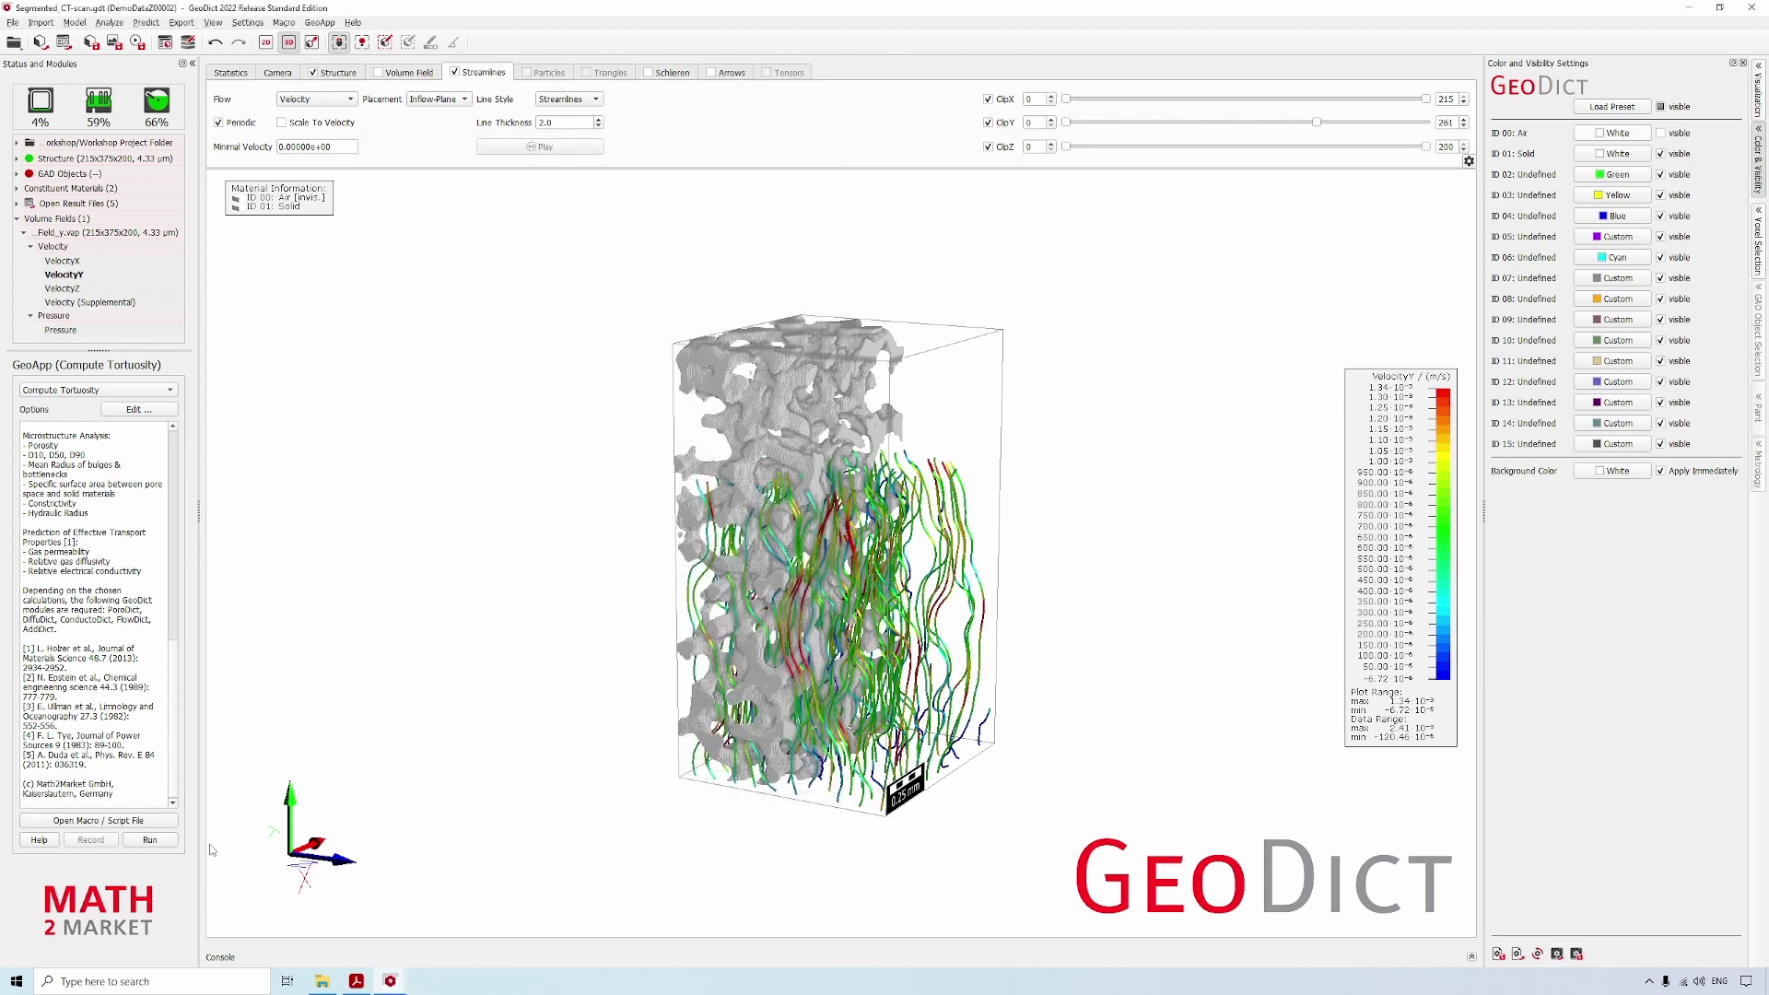
{"action": "left_click", "coordinate": [162, 844]}
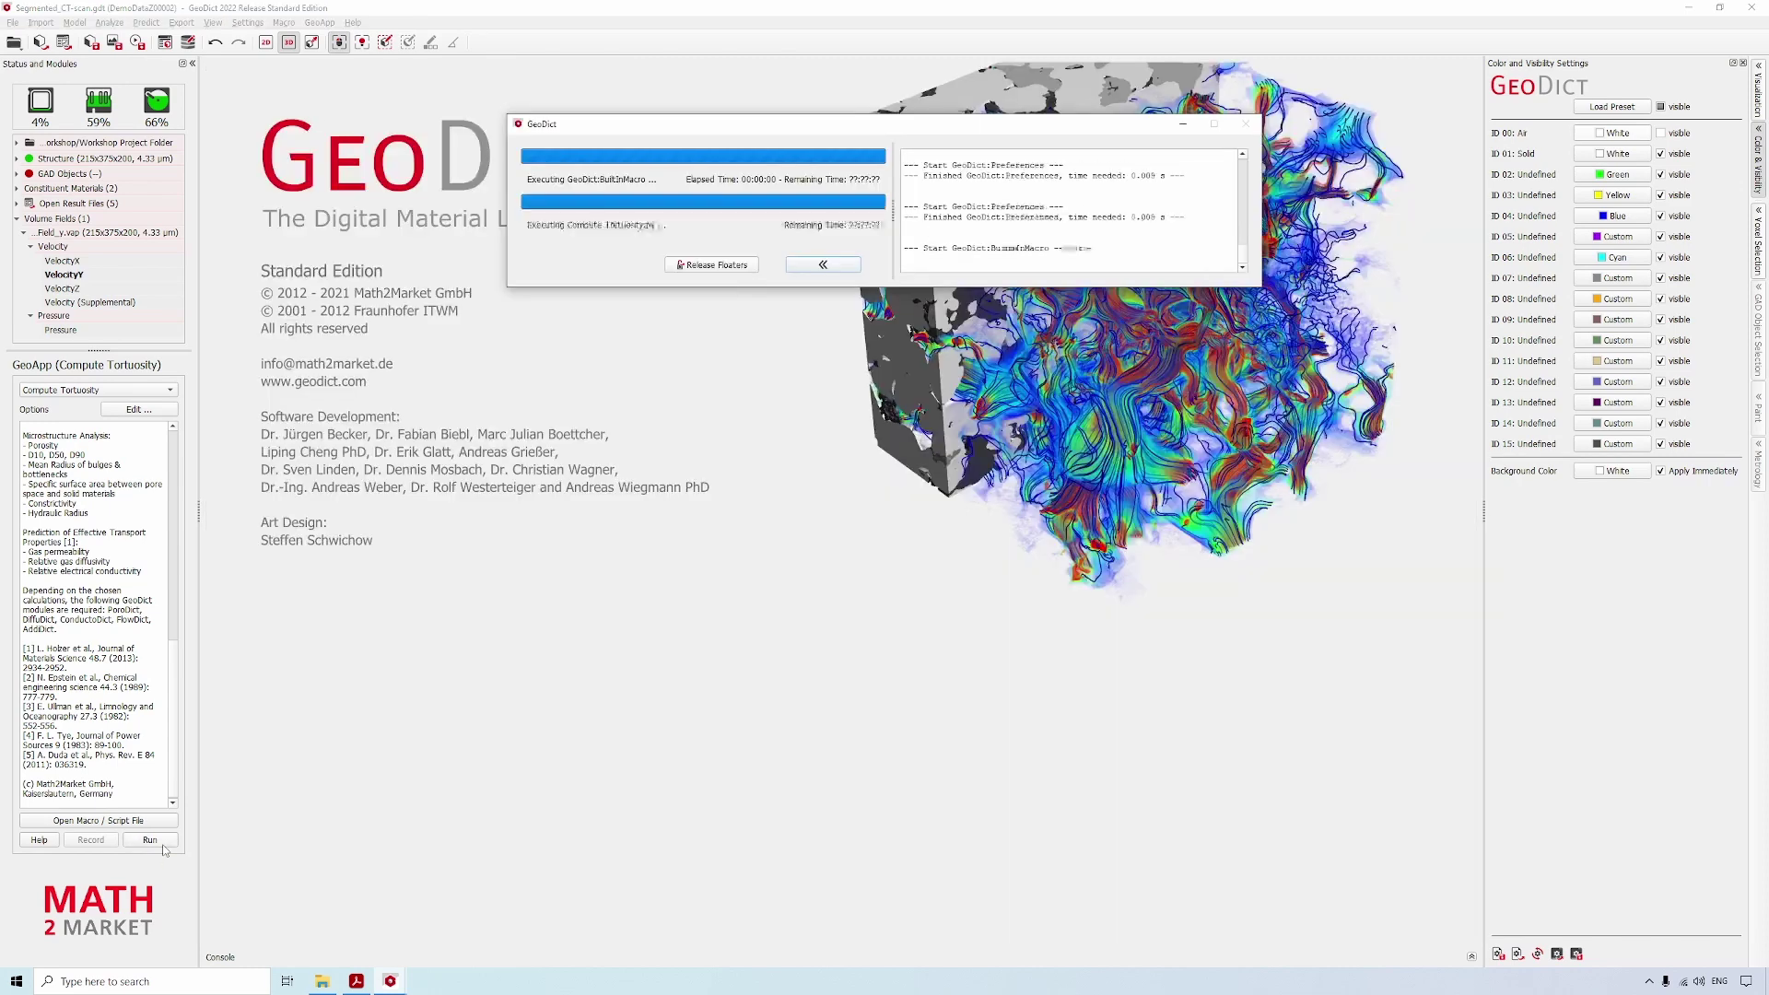
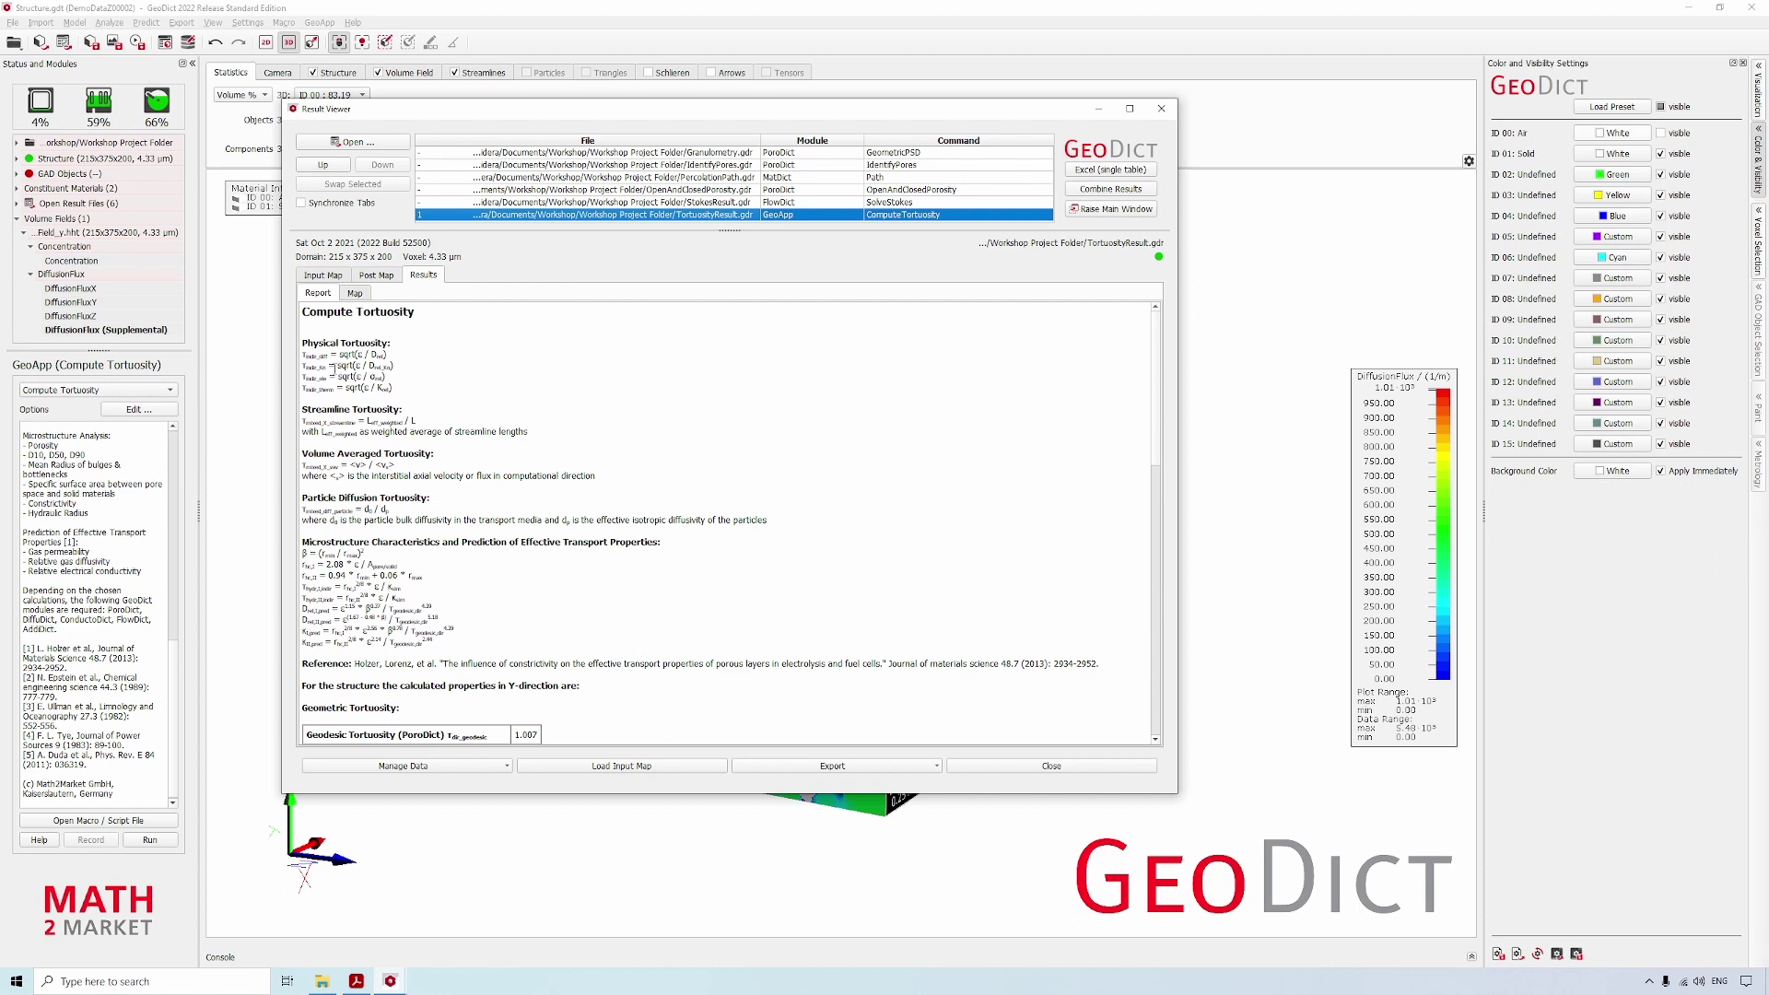
- Examine the tortuosity report's formulas, geometric, physical and mixed tortuosities, microstructure characteristics and transport properties
{"action": "left_click_drag", "start_coordinate": [302, 351], "coordinate": [391, 383]}
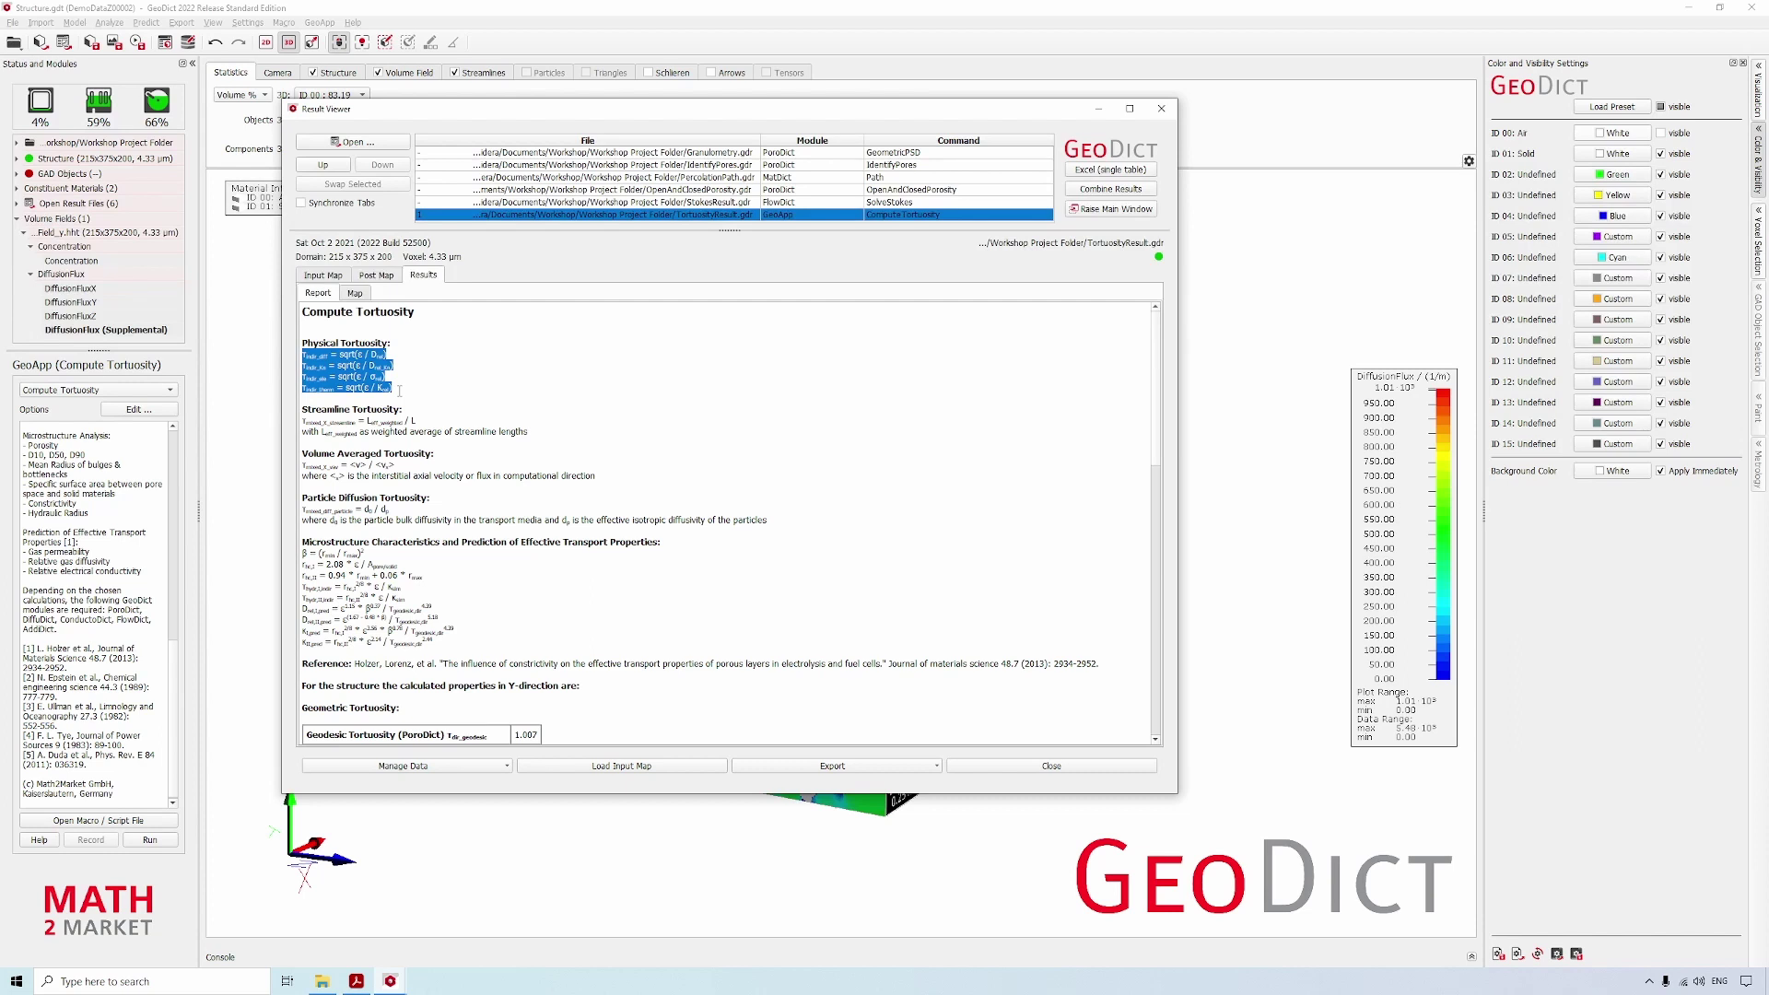
{"action": "scroll", "coordinate": [413, 489], "scroll_direction": "down", "scroll_amount": 5}
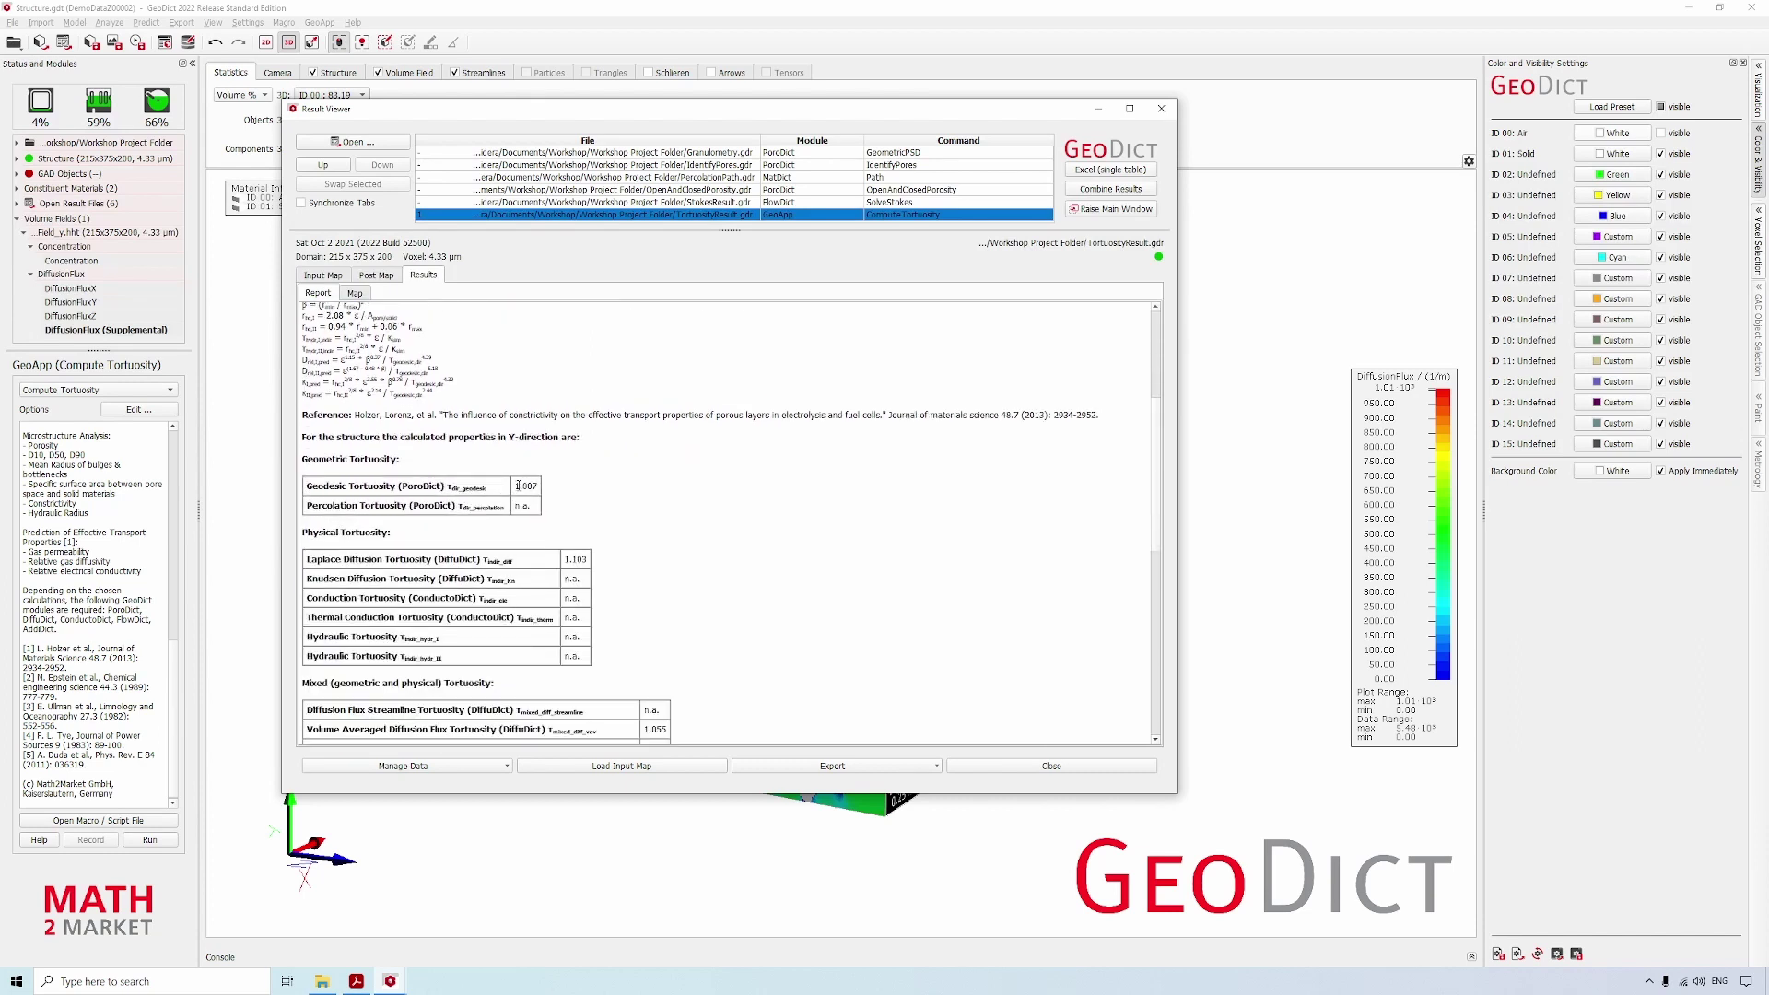
{"action": "mouse_move", "coordinate": [513, 486]}
{"action": "left_mouse_down"}
{"action": "mouse_move", "coordinate": [502, 503]}
{"action": "mouse_move", "coordinate": [543, 487]}
{"action": "left_mouse_up"}
{"action": "left_click", "coordinate": [566, 560]}
{"action": "triple_click", "coordinate": [571, 559]}
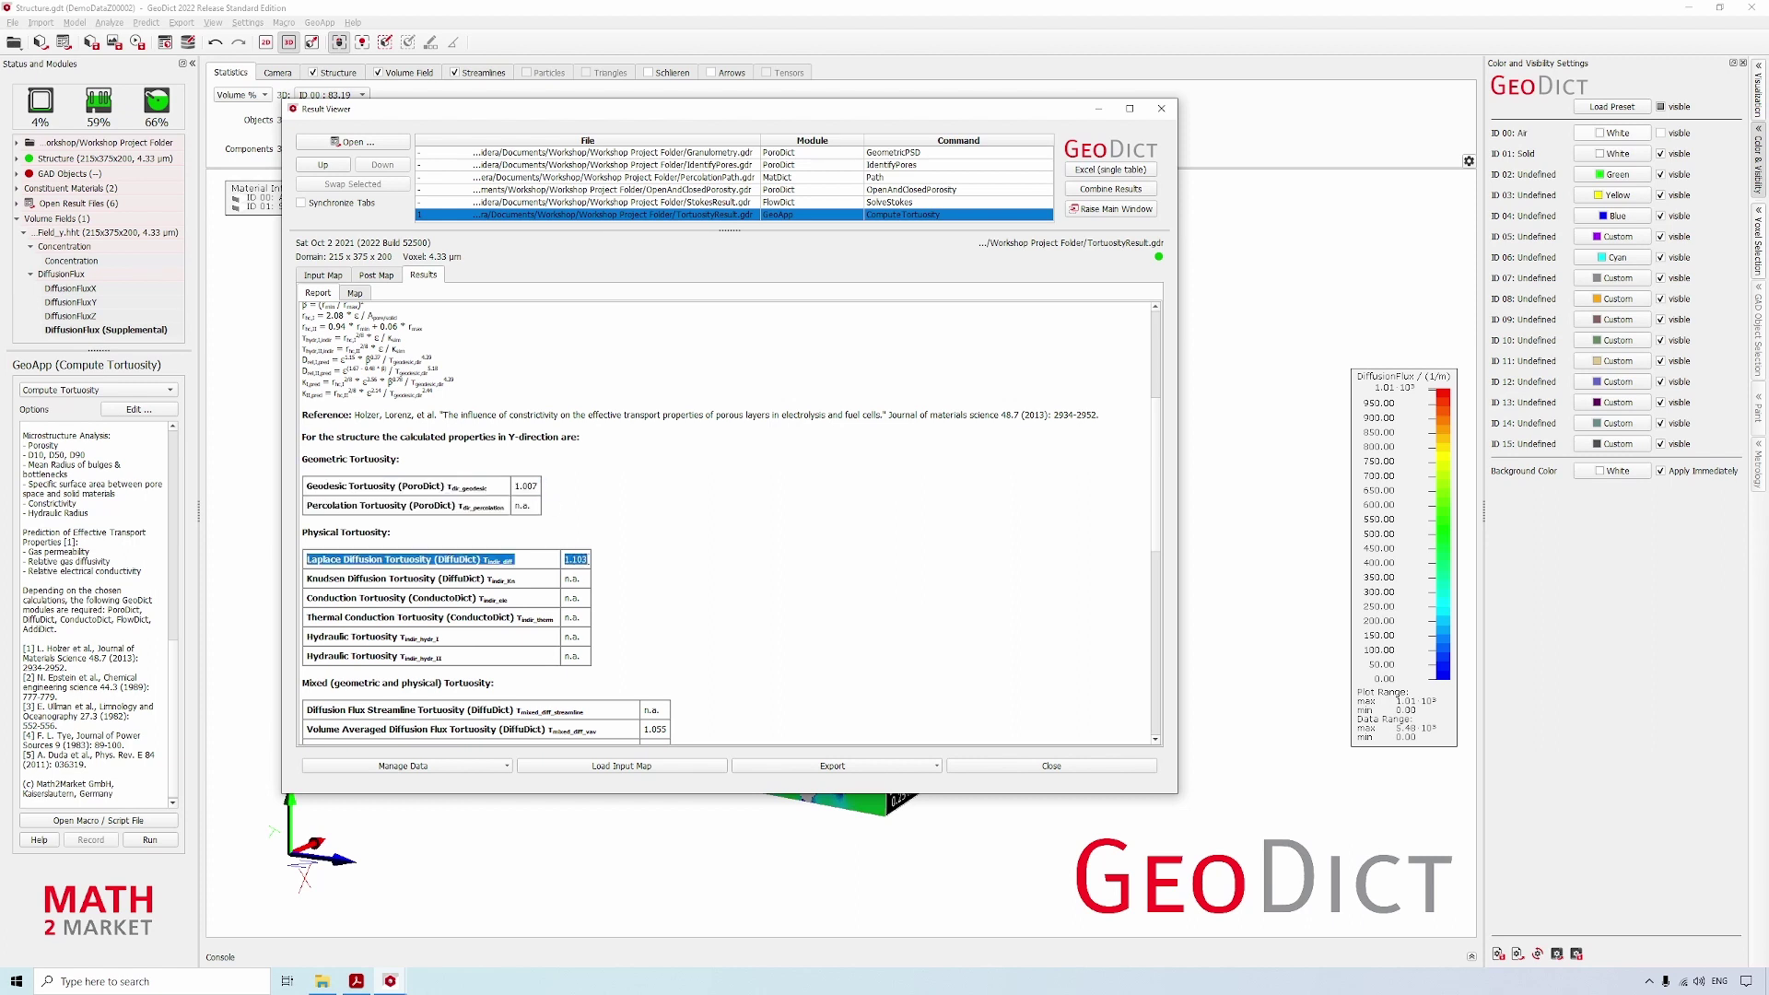
{"action": "left_click", "coordinate": [587, 559]}
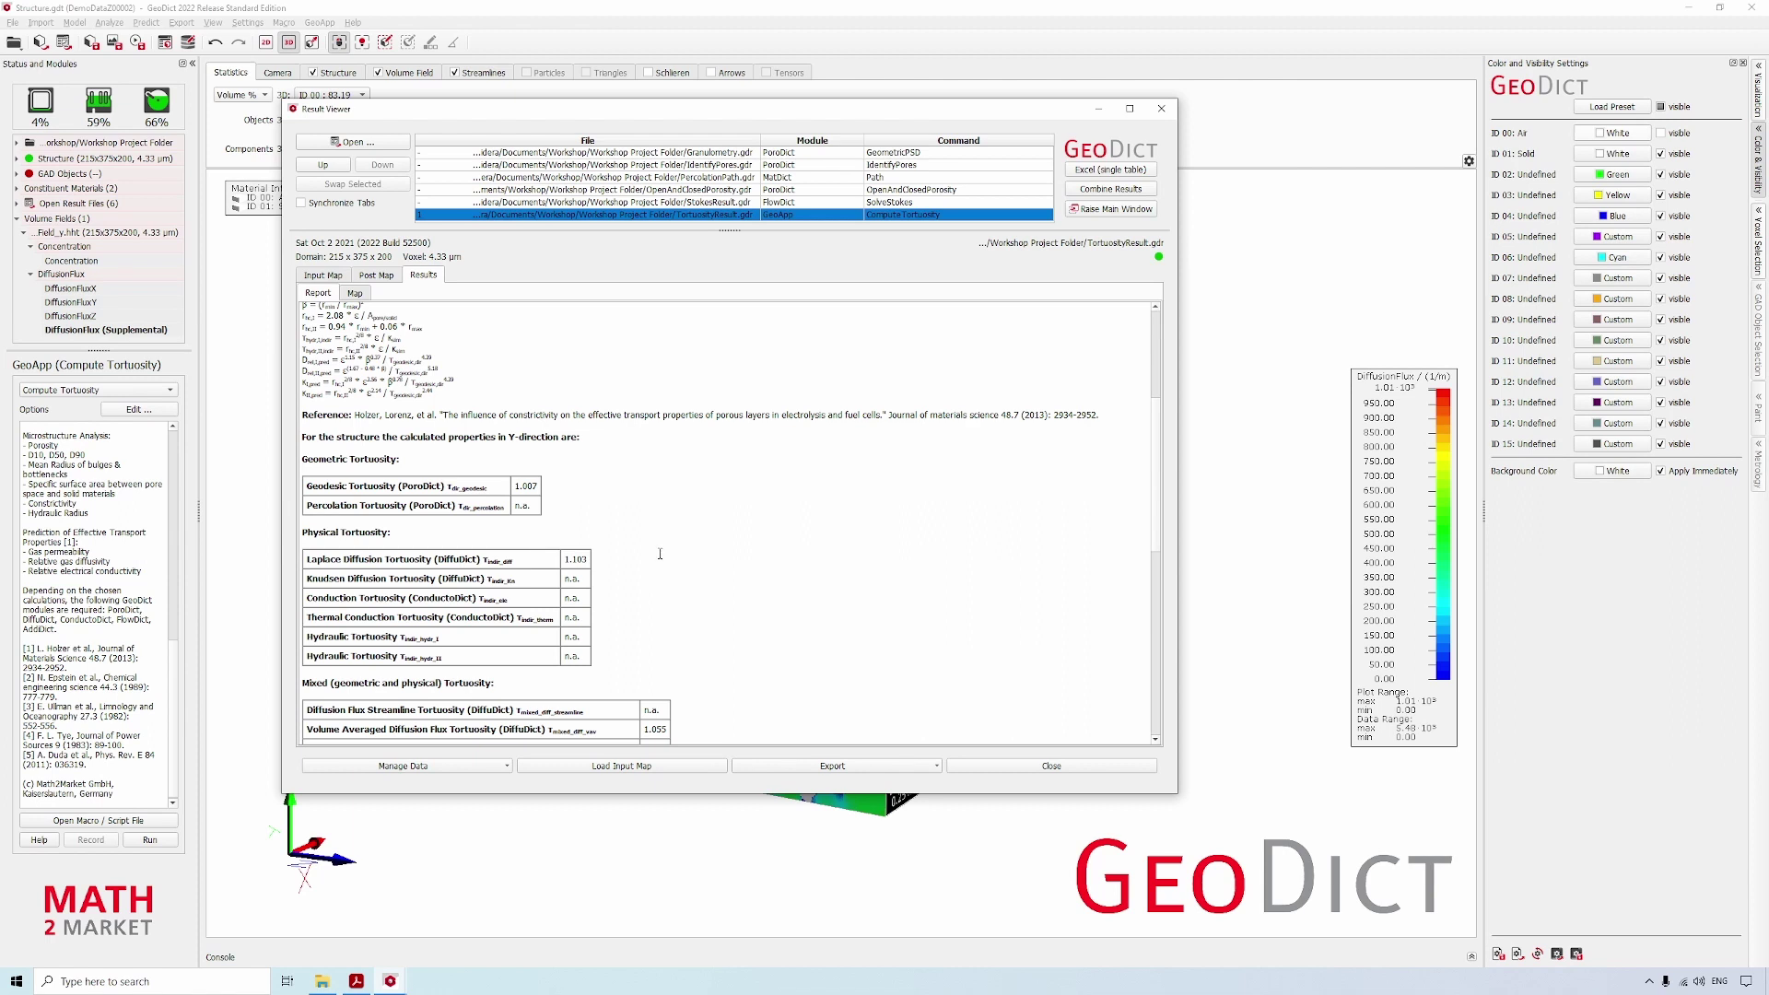
{"action": "left_click_drag", "start_coordinate": [561, 581], "coordinate": [583, 581]}
{"action": "scroll", "coordinate": [809, 631], "scroll_direction": "down", "scroll_amount": 9}
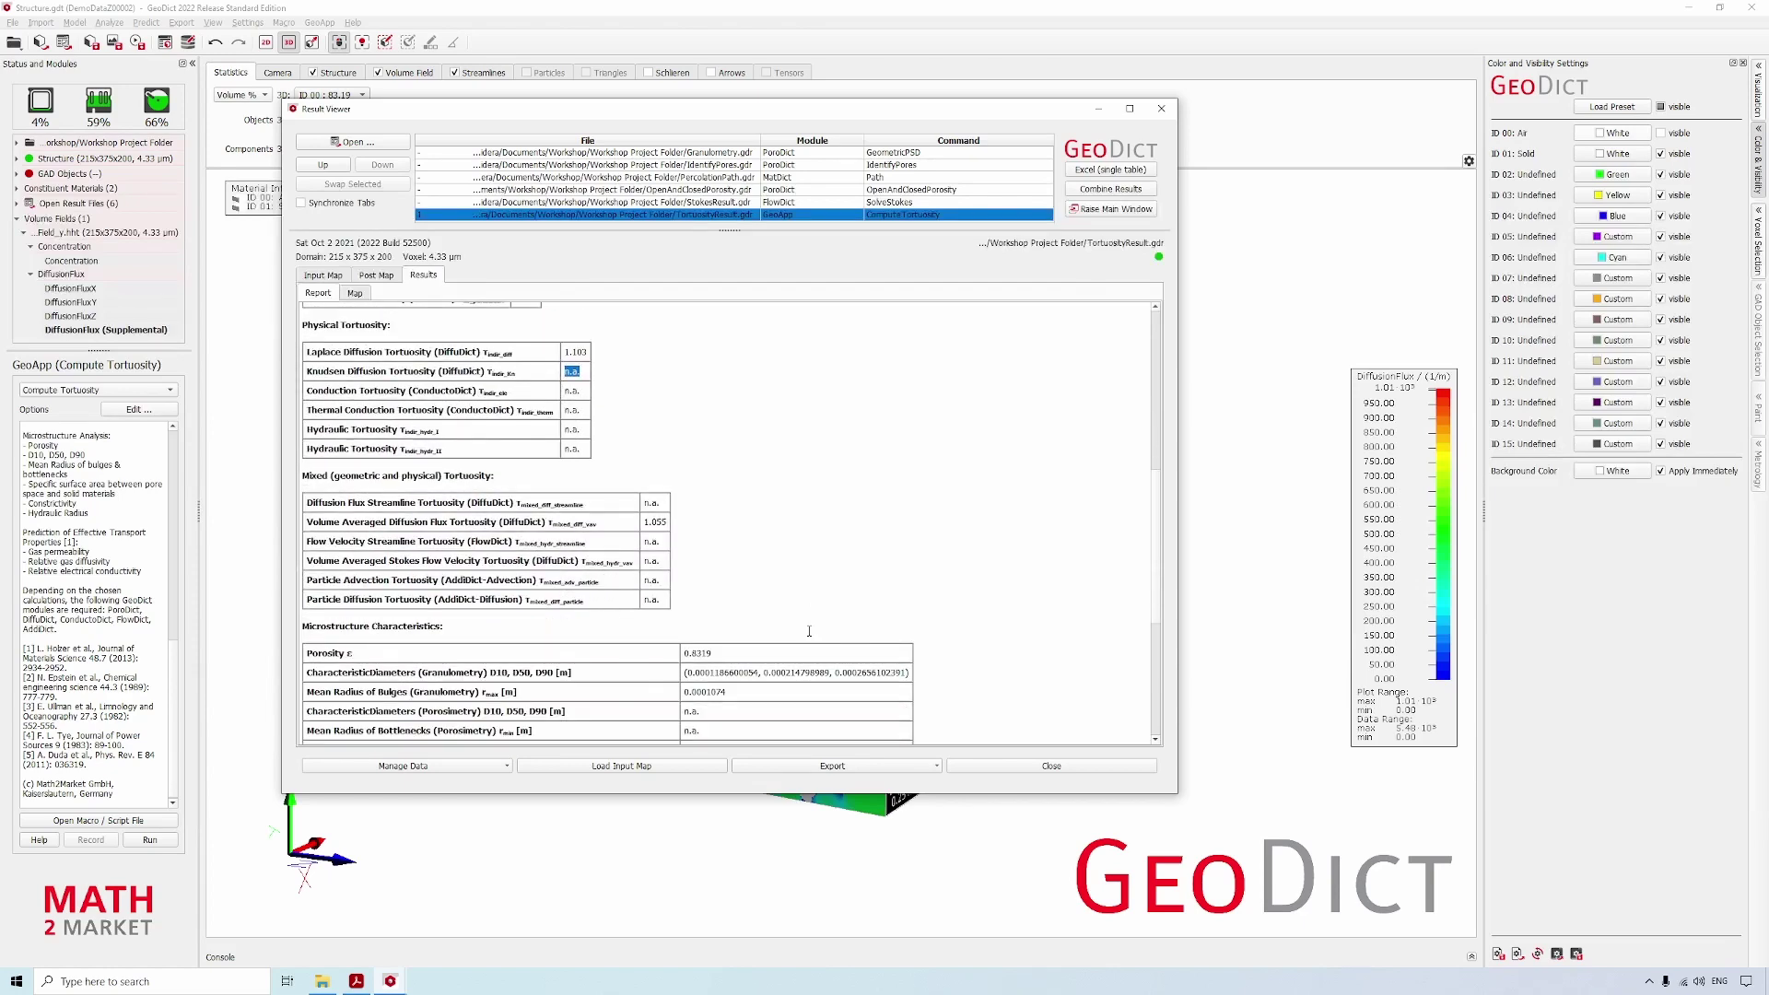
{"action": "scroll", "coordinate": [811, 631], "scroll_direction": "down", "scroll_amount": 4}
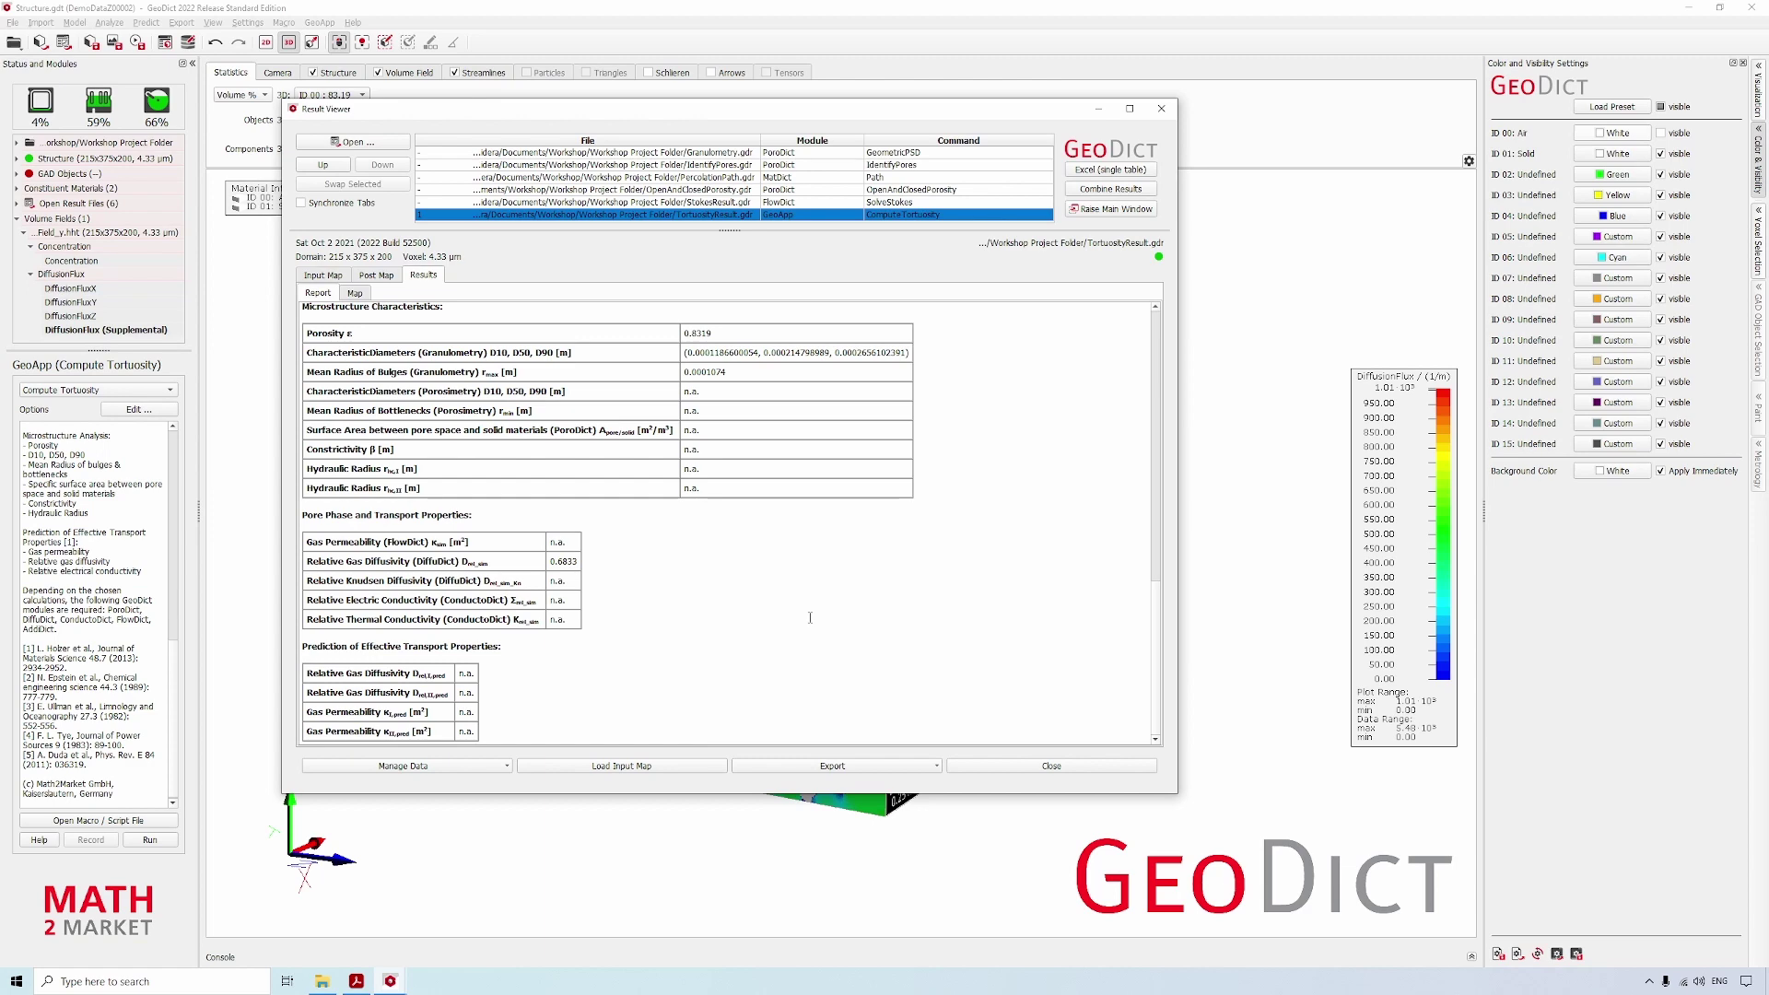
{"action": "scroll", "coordinate": [783, 612], "scroll_direction": "up", "scroll_amount": 20}
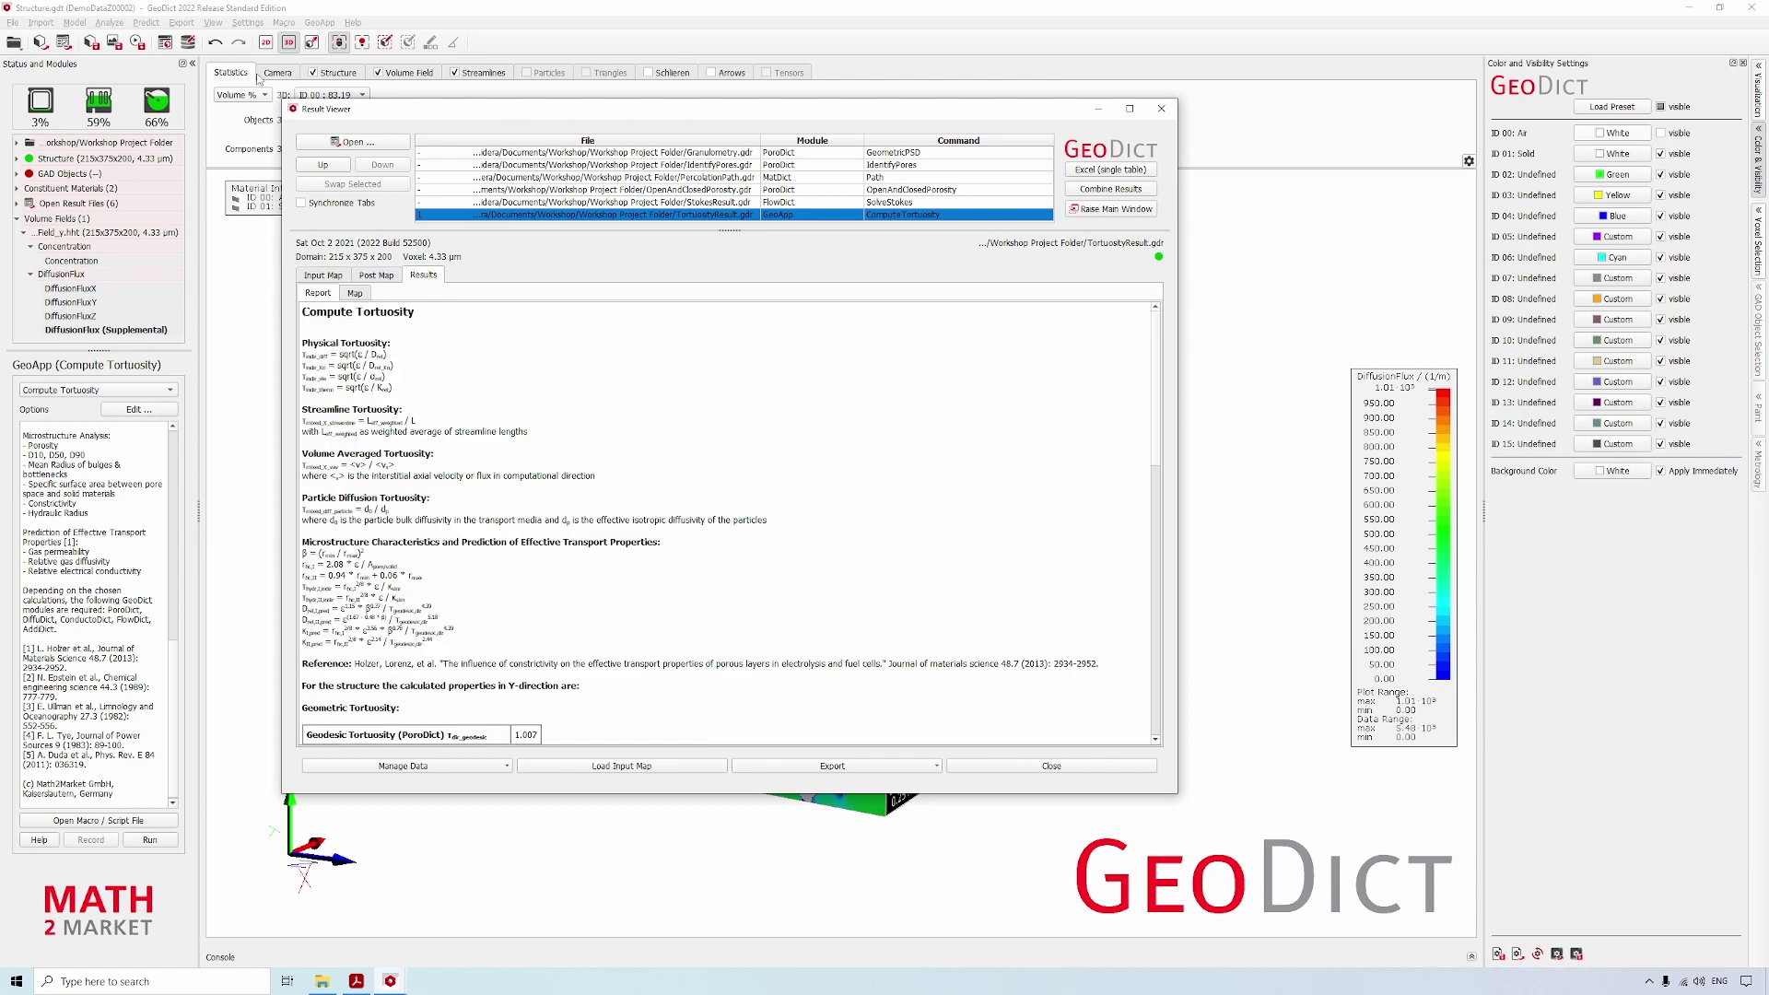
- Switch to the ConductoDict module and open the thermal conductivity solver options in an enlarged dialog
{"action": "left_click", "coordinate": [147, 23]}
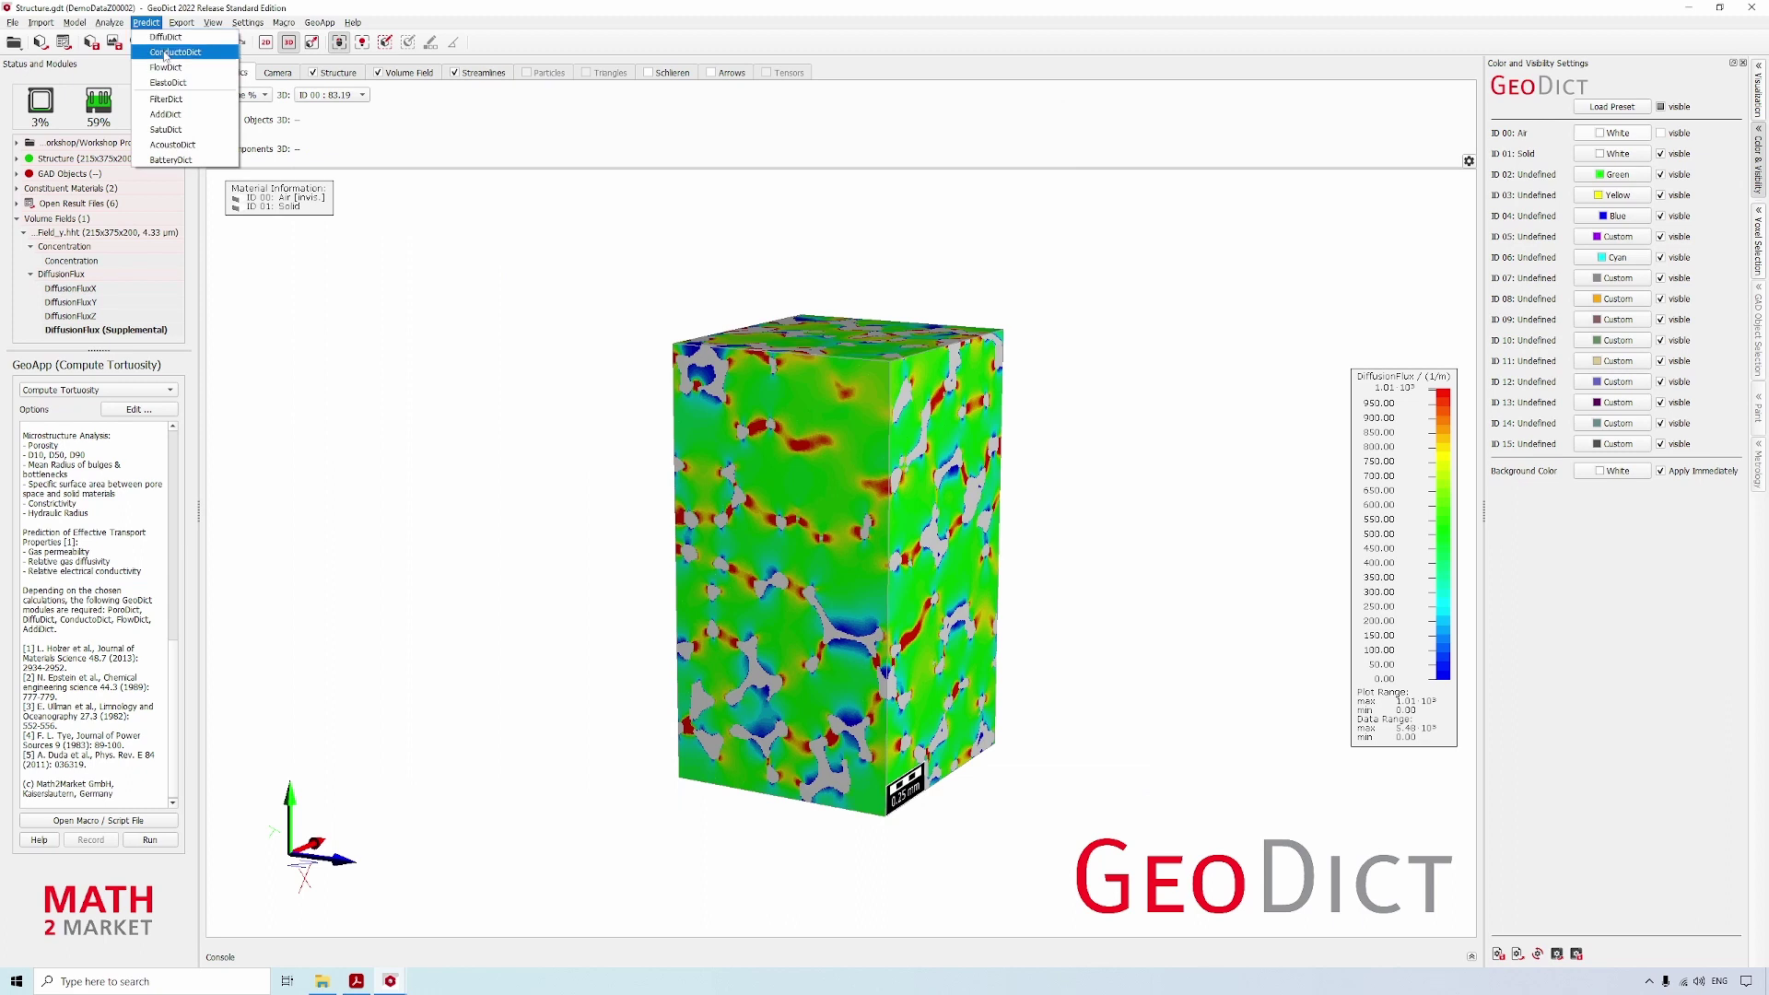
{"action": "left_click", "coordinate": [175, 52]}
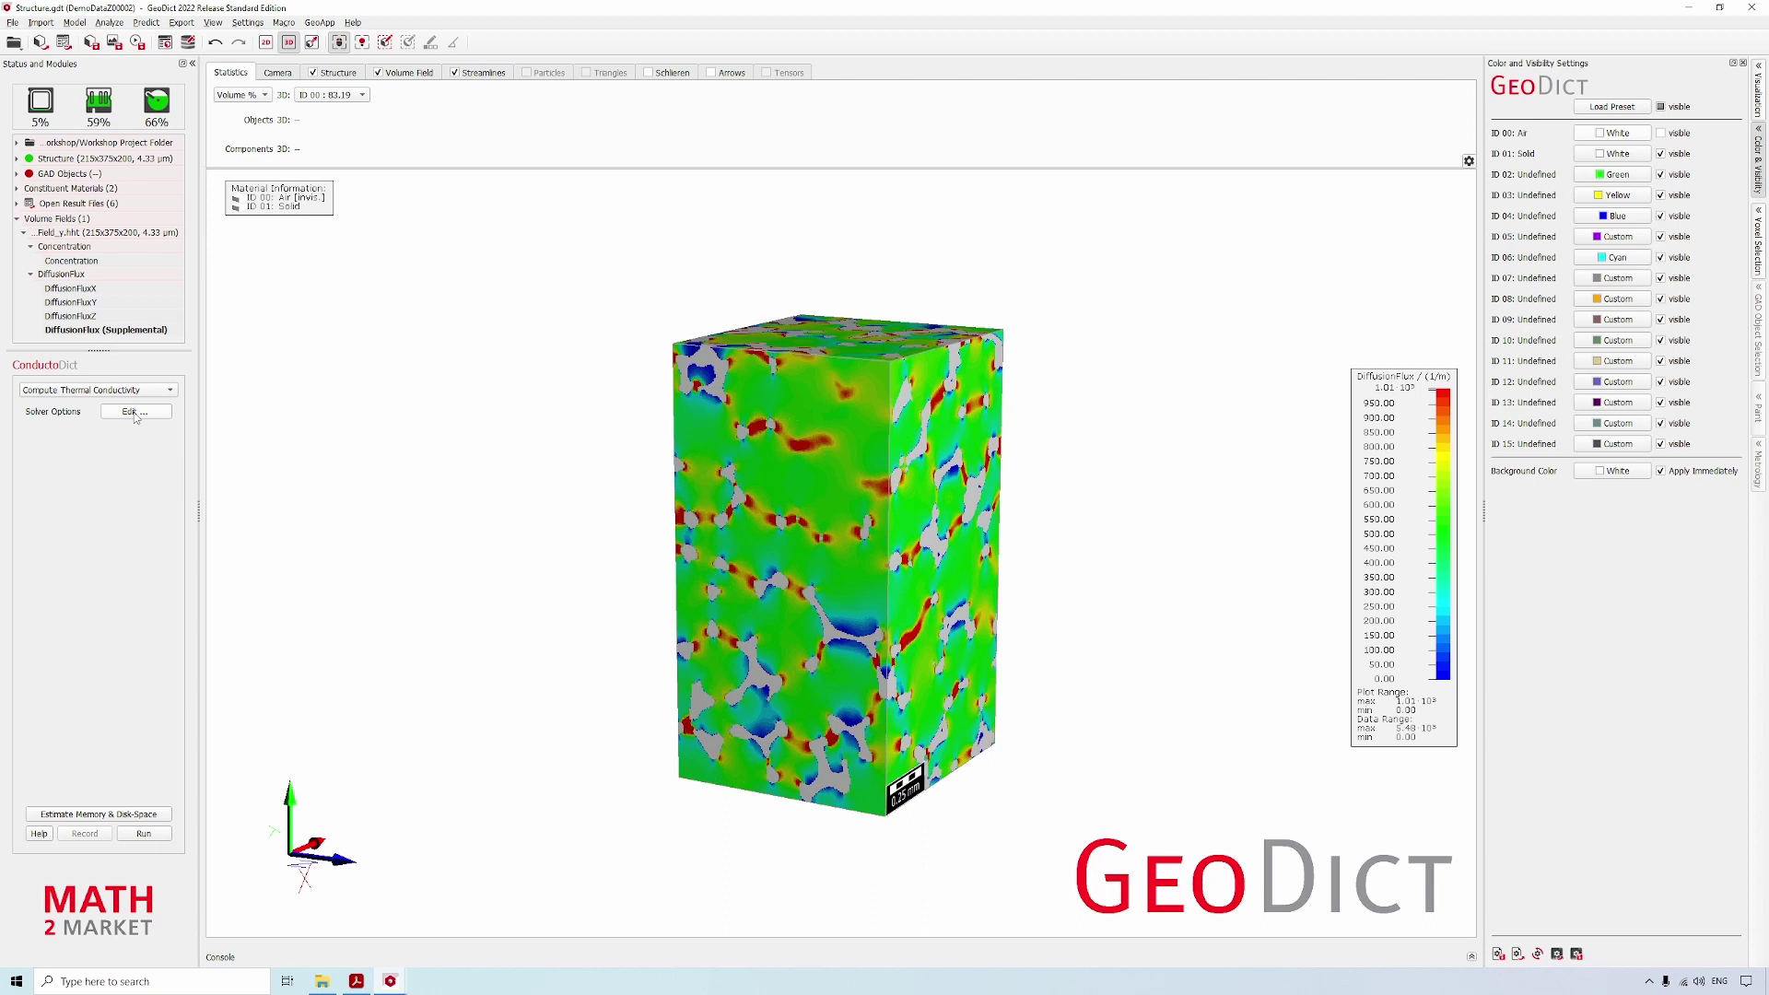
{"action": "left_click_drag", "start_coordinate": [604, 458], "coordinate": [288, 431]}
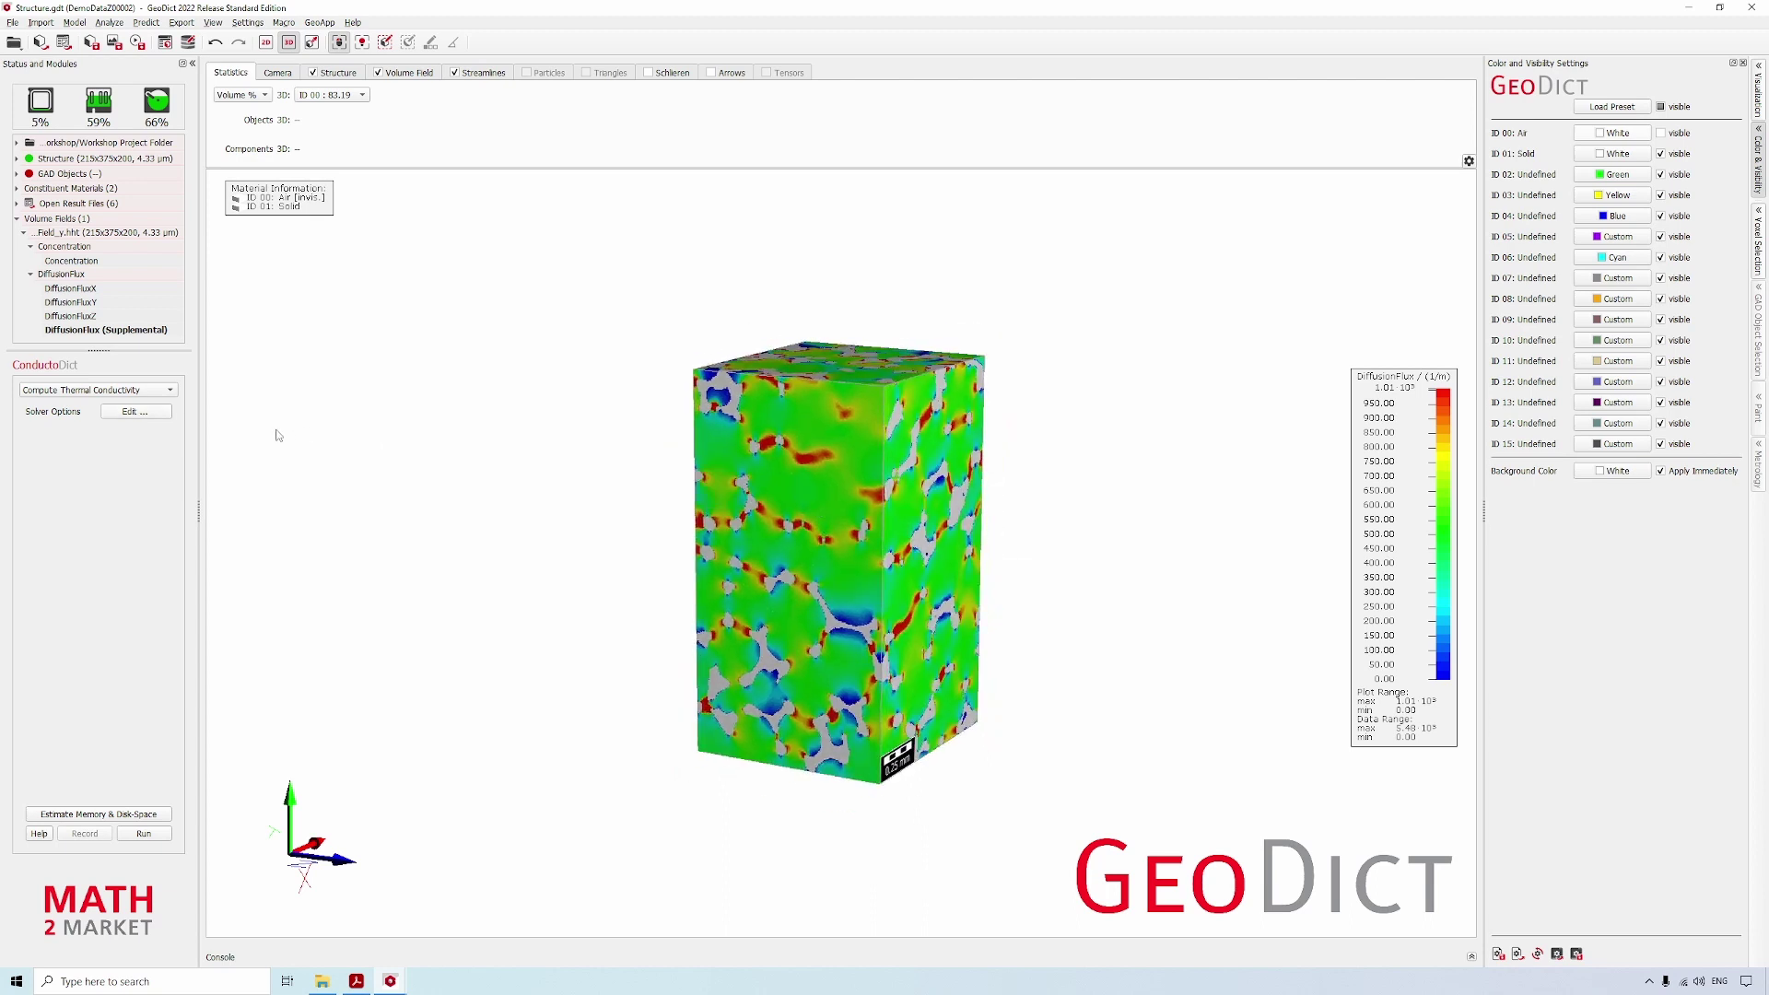
{"action": "left_click", "coordinate": [154, 394]}
{"action": "left_click", "coordinate": [123, 402]}
{"action": "left_click", "coordinate": [136, 412]}
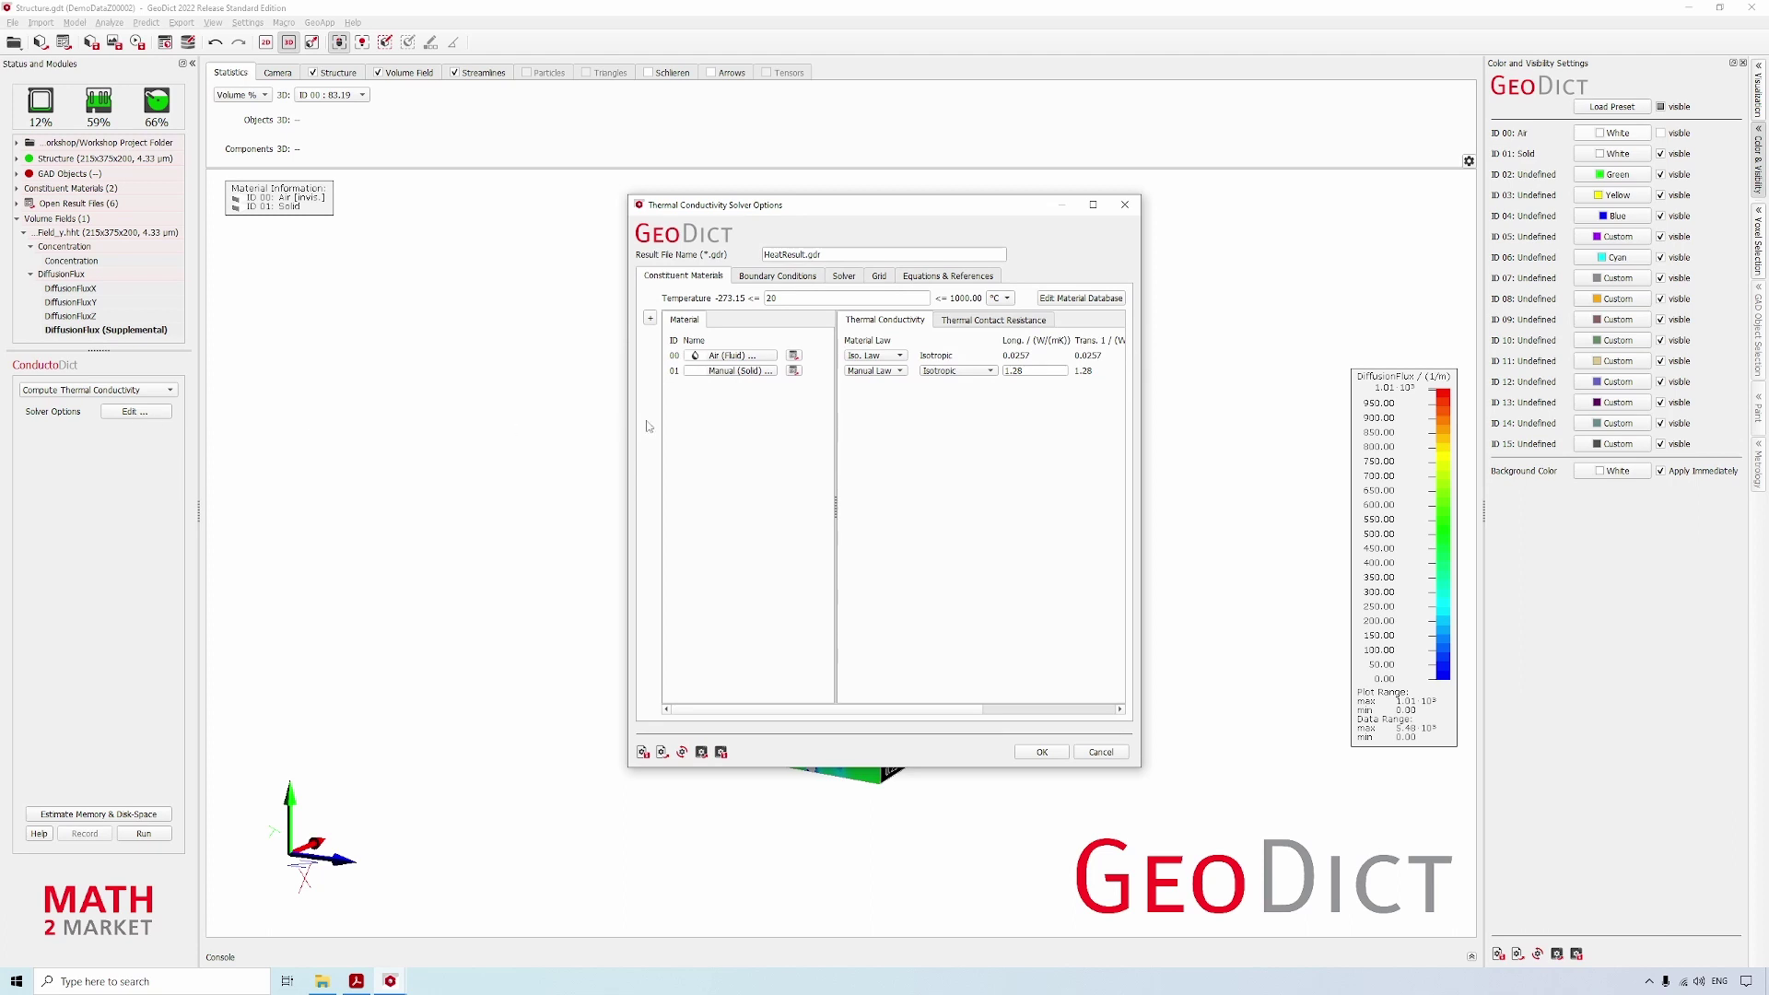
{"action": "left_click_drag", "start_coordinate": [849, 210], "coordinate": [463, 193]}
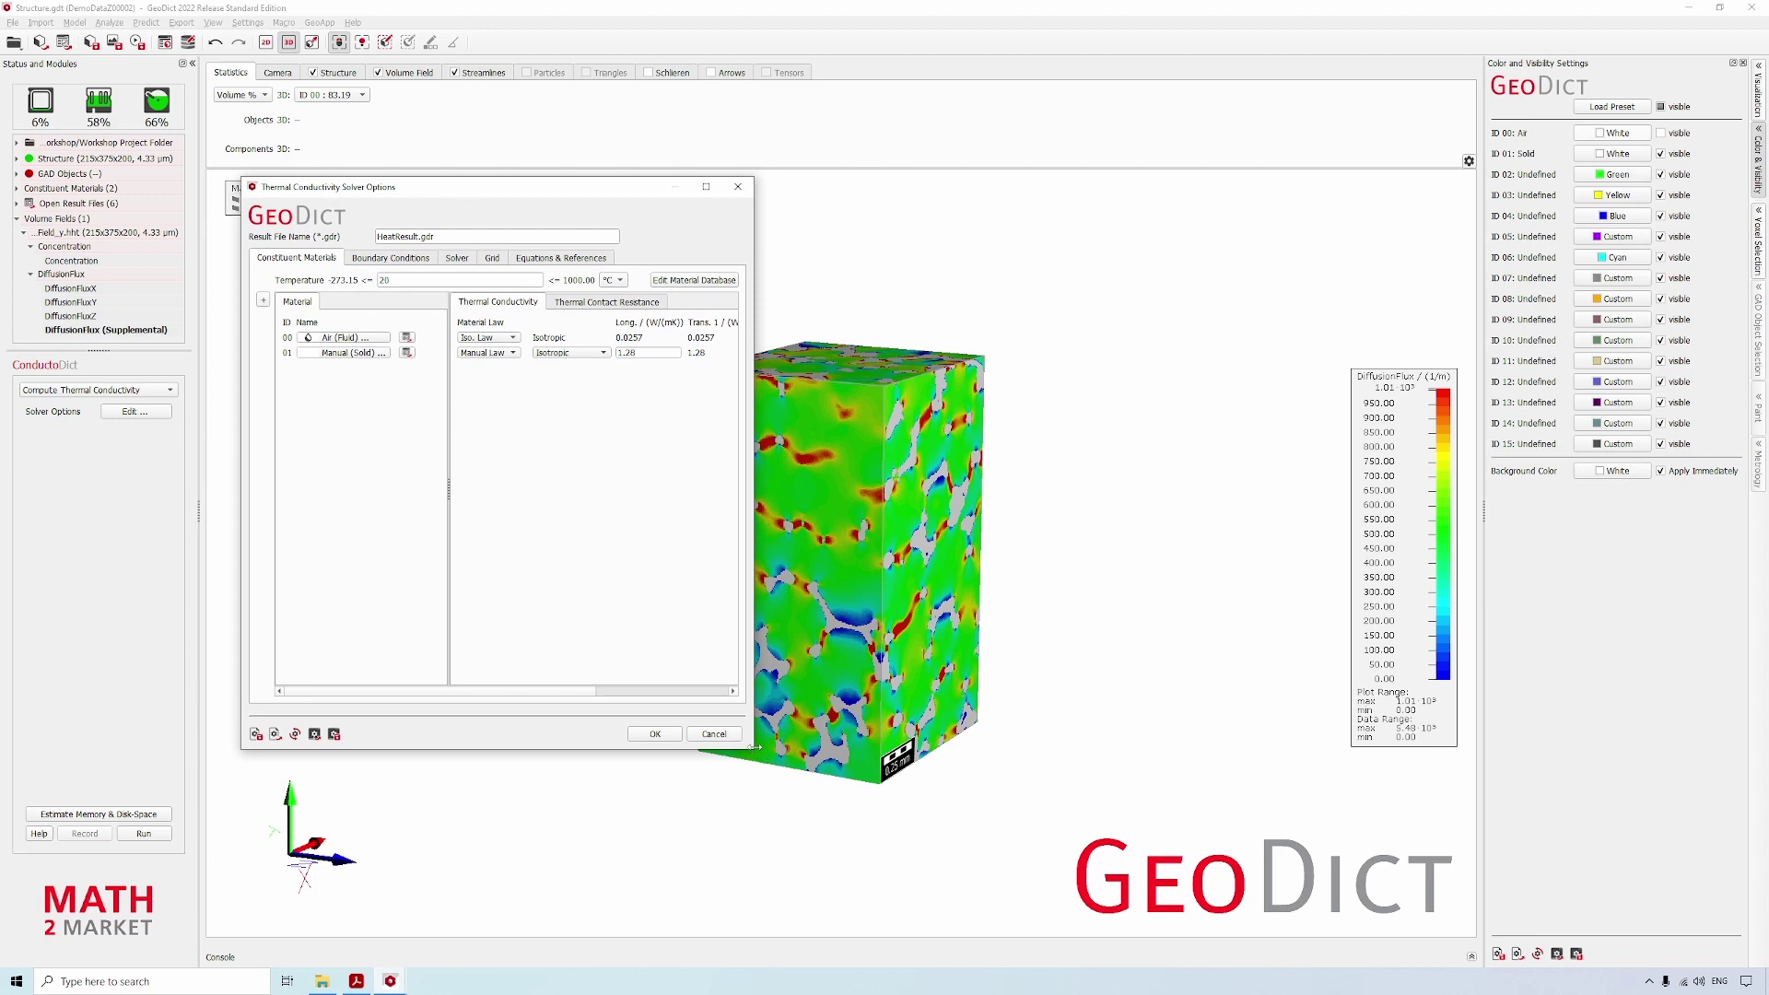
{"action": "left_click_drag", "start_coordinate": [754, 748], "coordinate": [782, 810]}
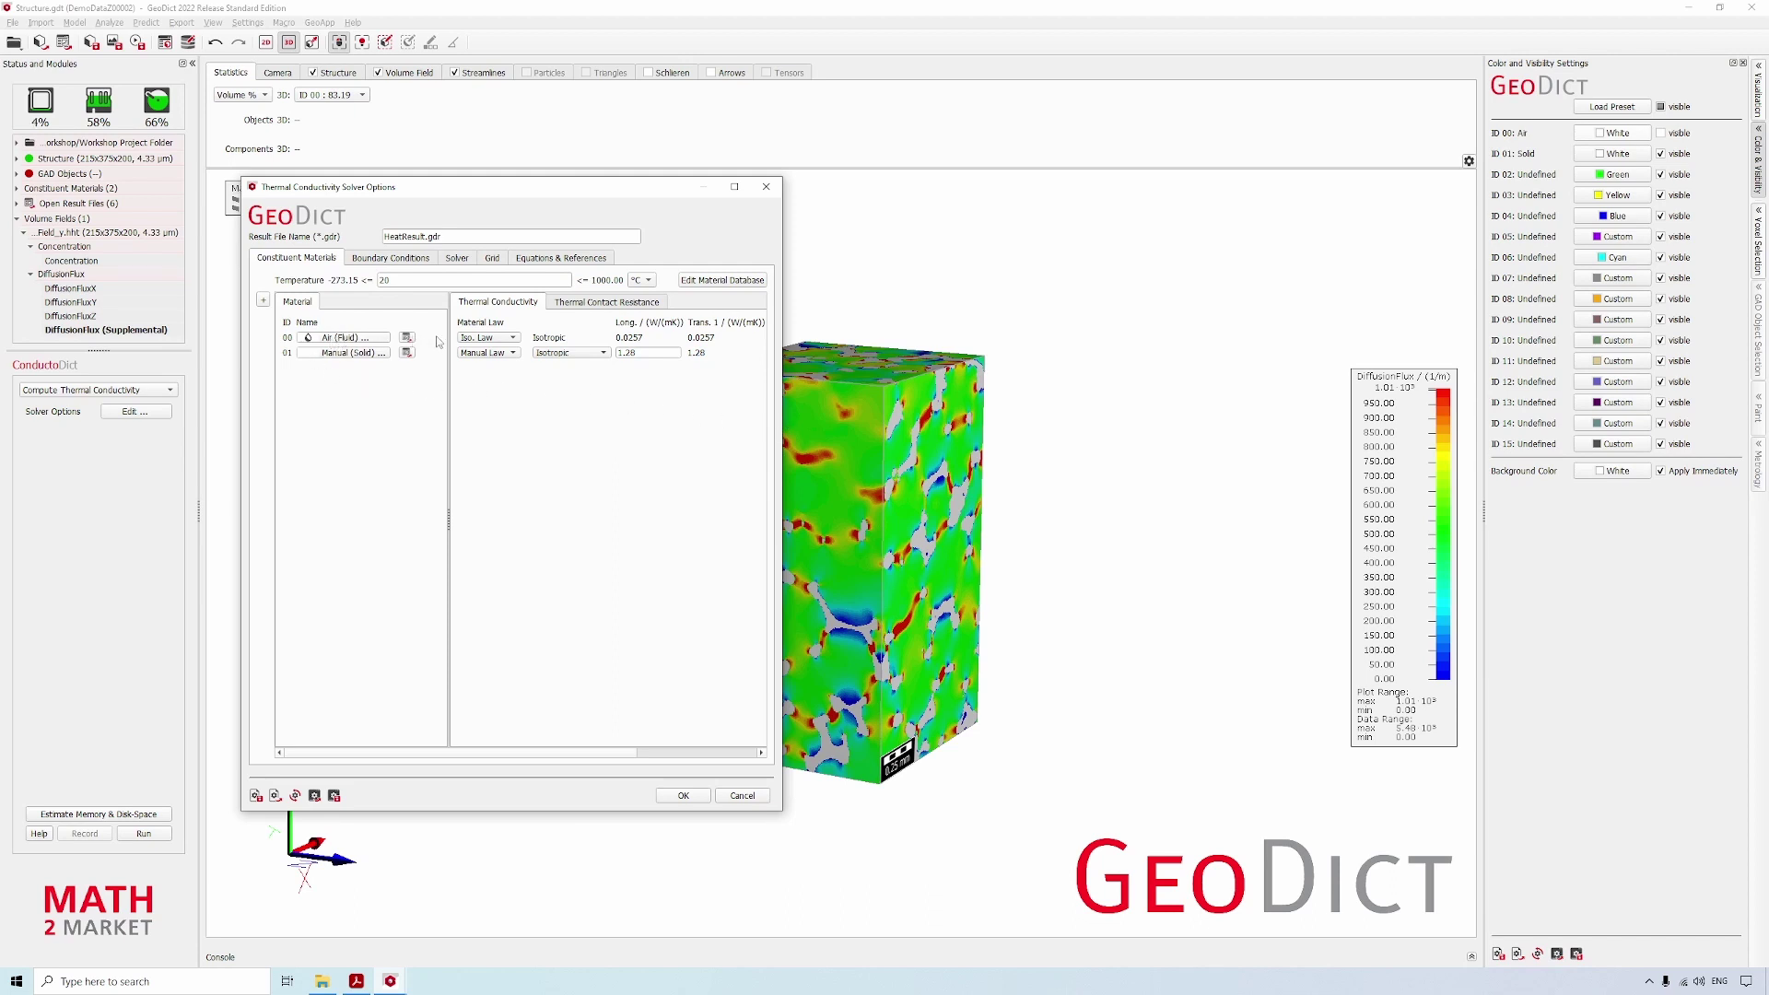
{"action": "left_click_drag", "start_coordinate": [784, 364], "coordinate": [1066, 363]}
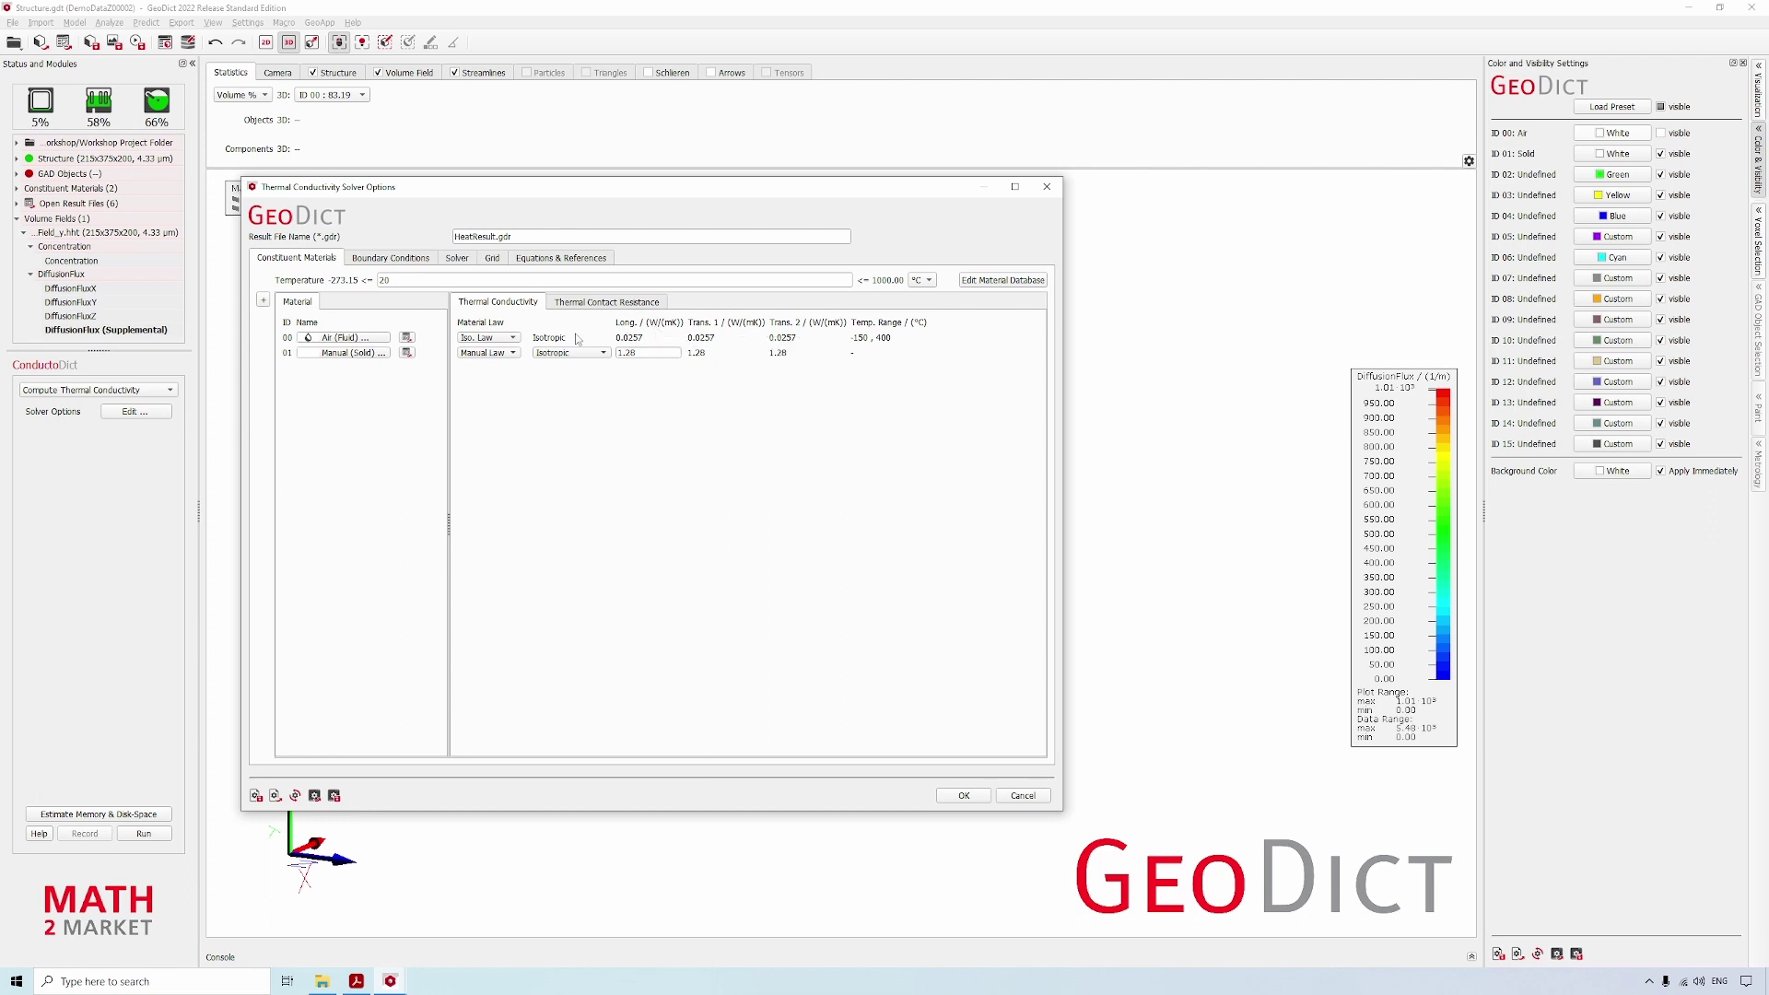
- Assign Aluminum from the material database to the solid material ID 01
{"action": "left_click", "coordinate": [378, 356]}
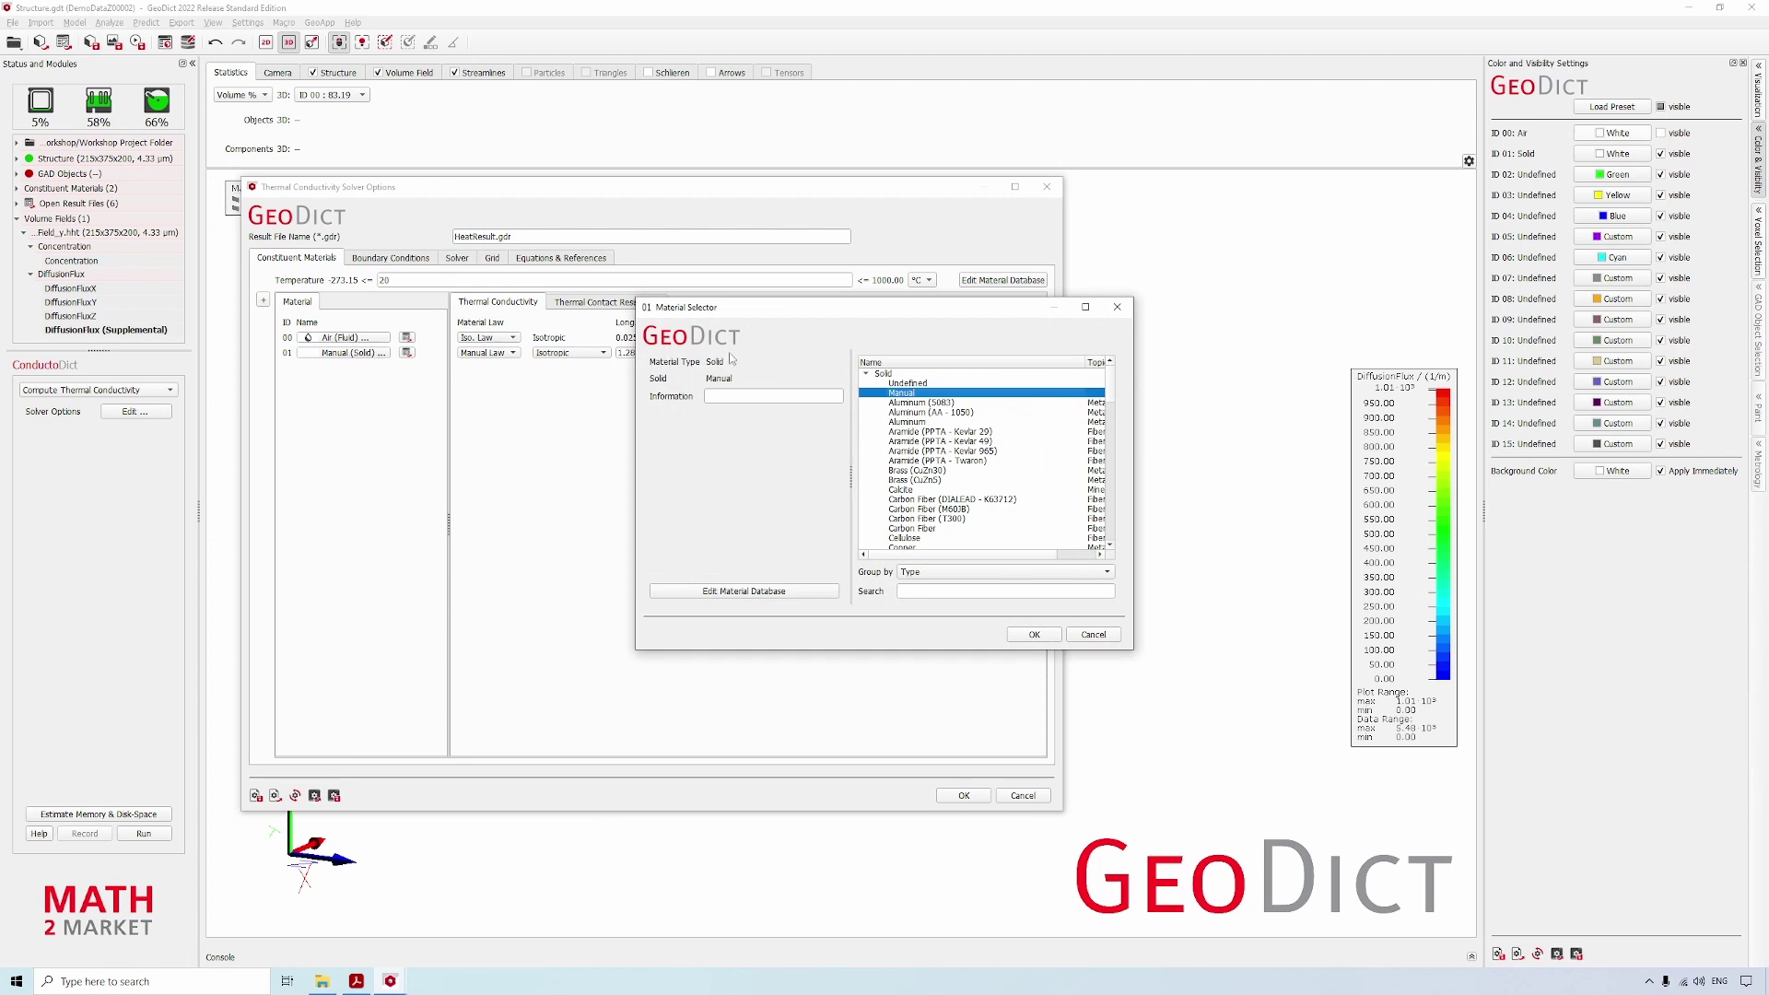
{"action": "left_click", "coordinate": [908, 422]}
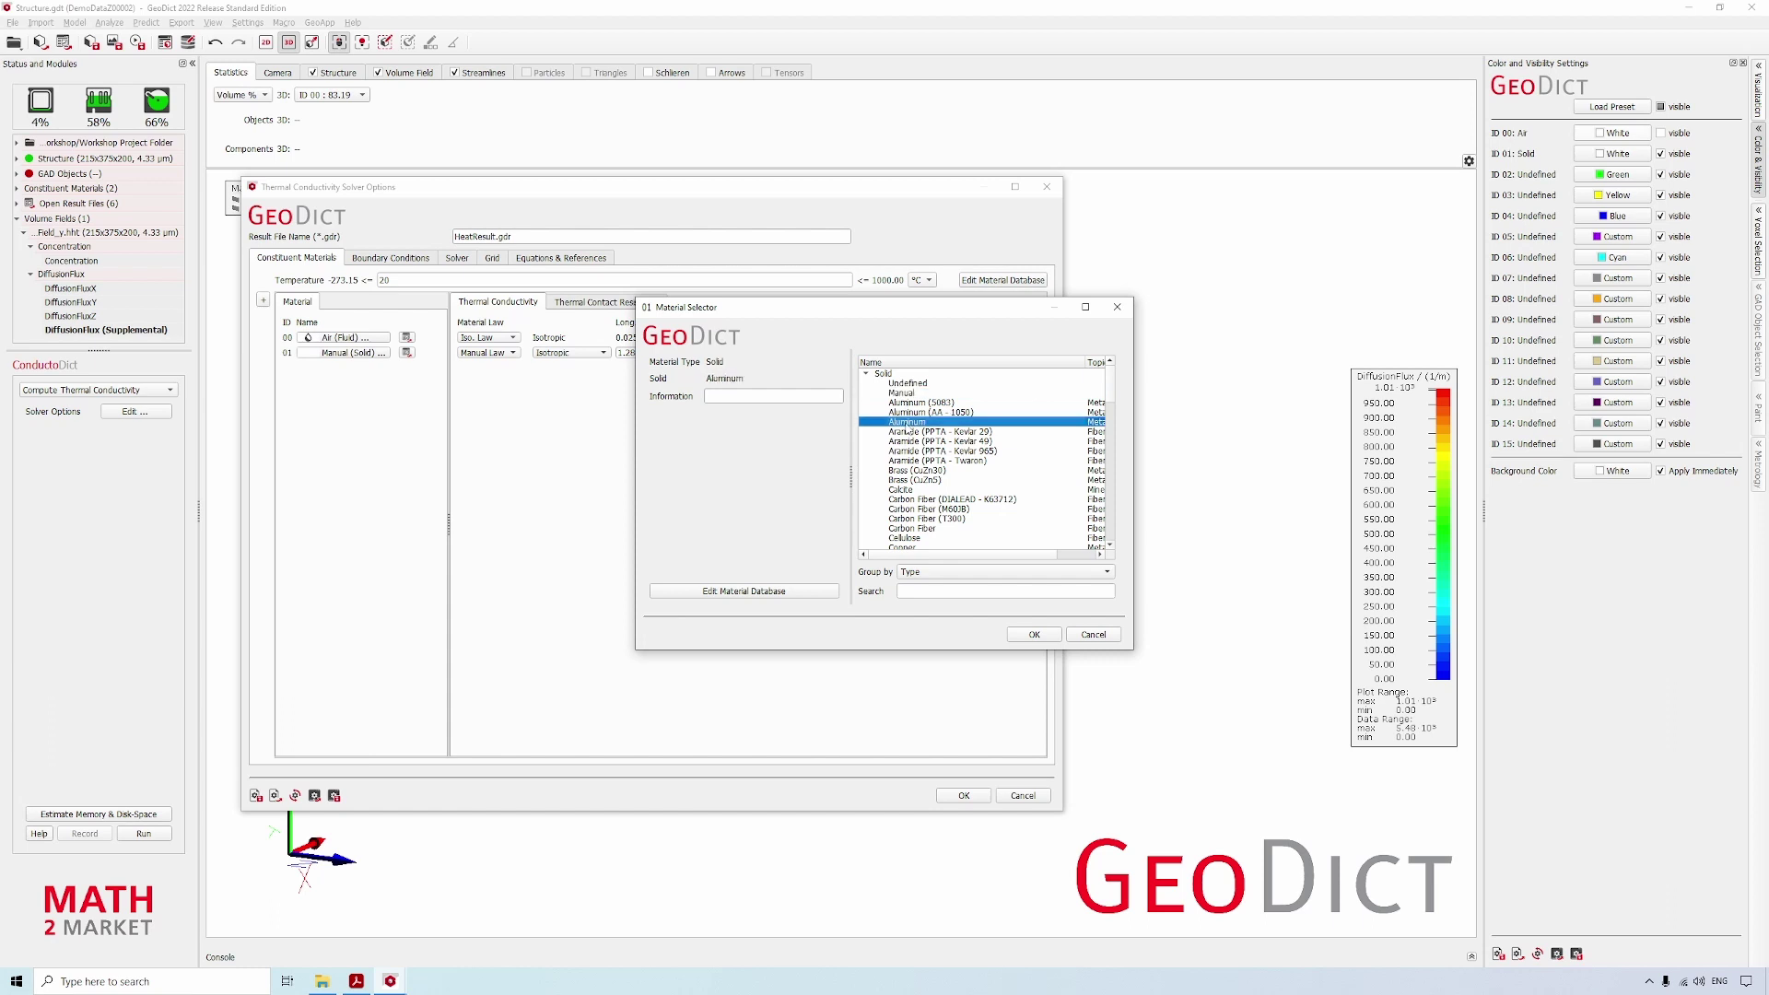
{"action": "left_click", "coordinate": [1022, 636]}
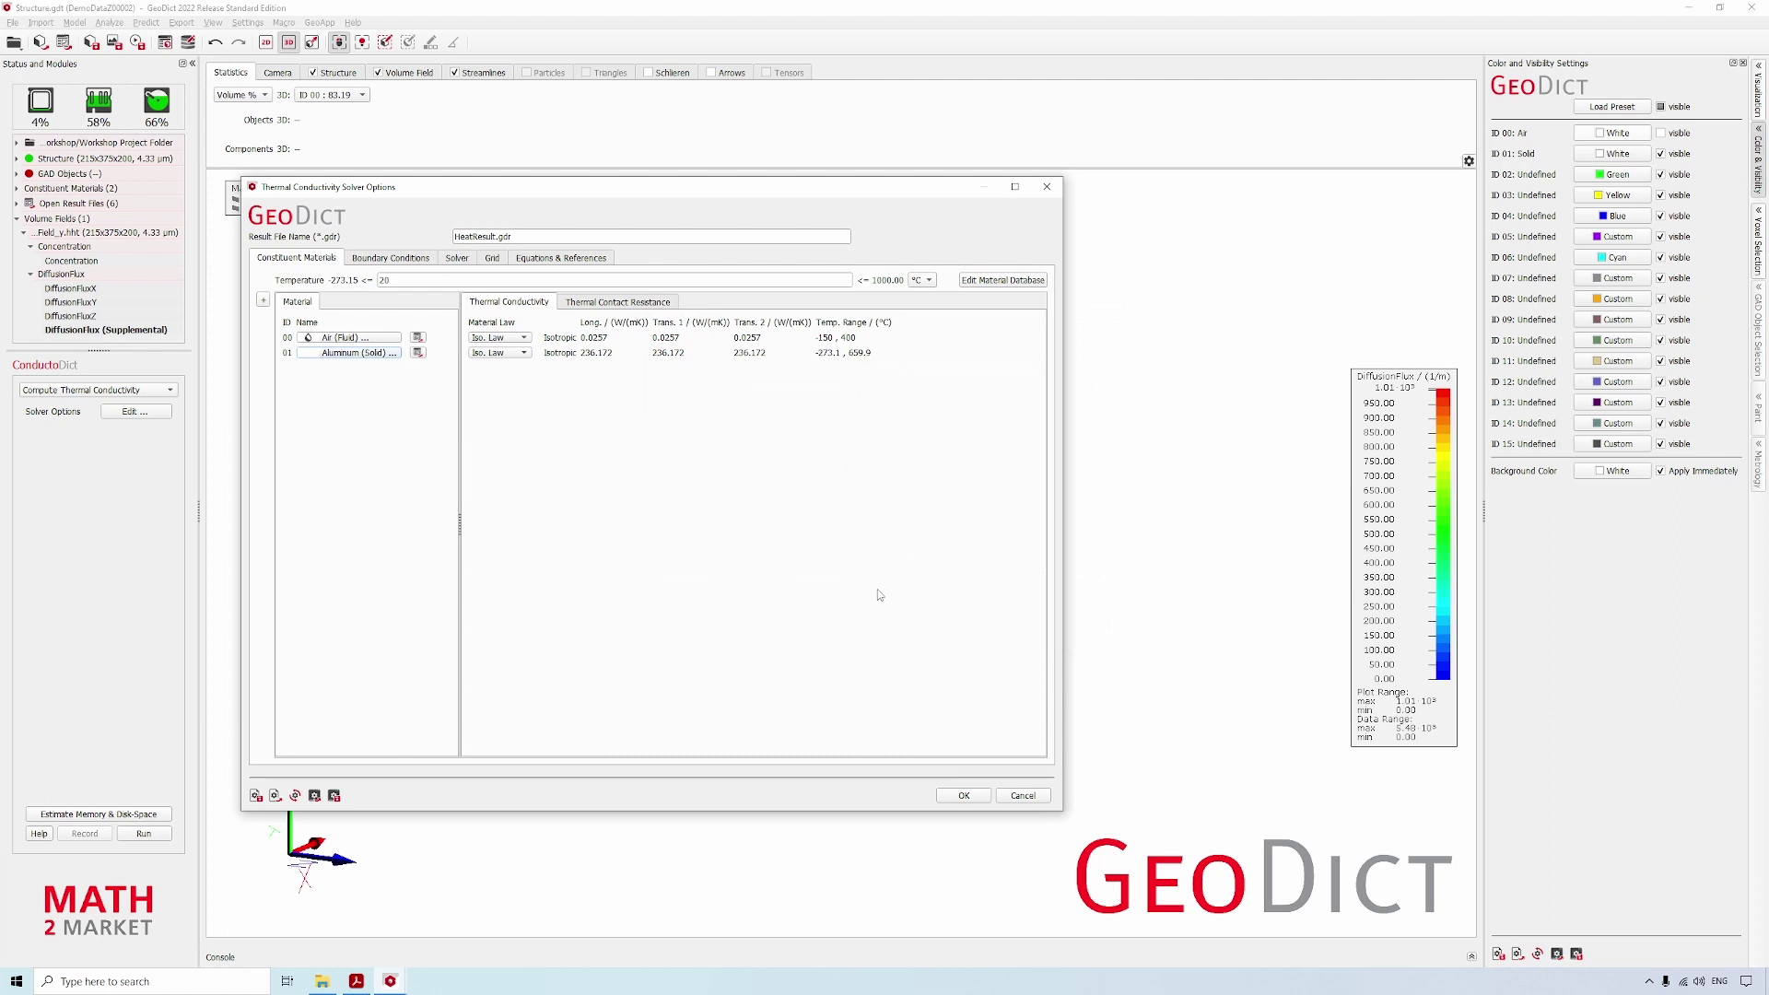
- Enable the X computation direction and set the boundary conditions in heat flux direction to Symmetric (Dirichlet)
{"action": "left_click", "coordinate": [386, 259]}
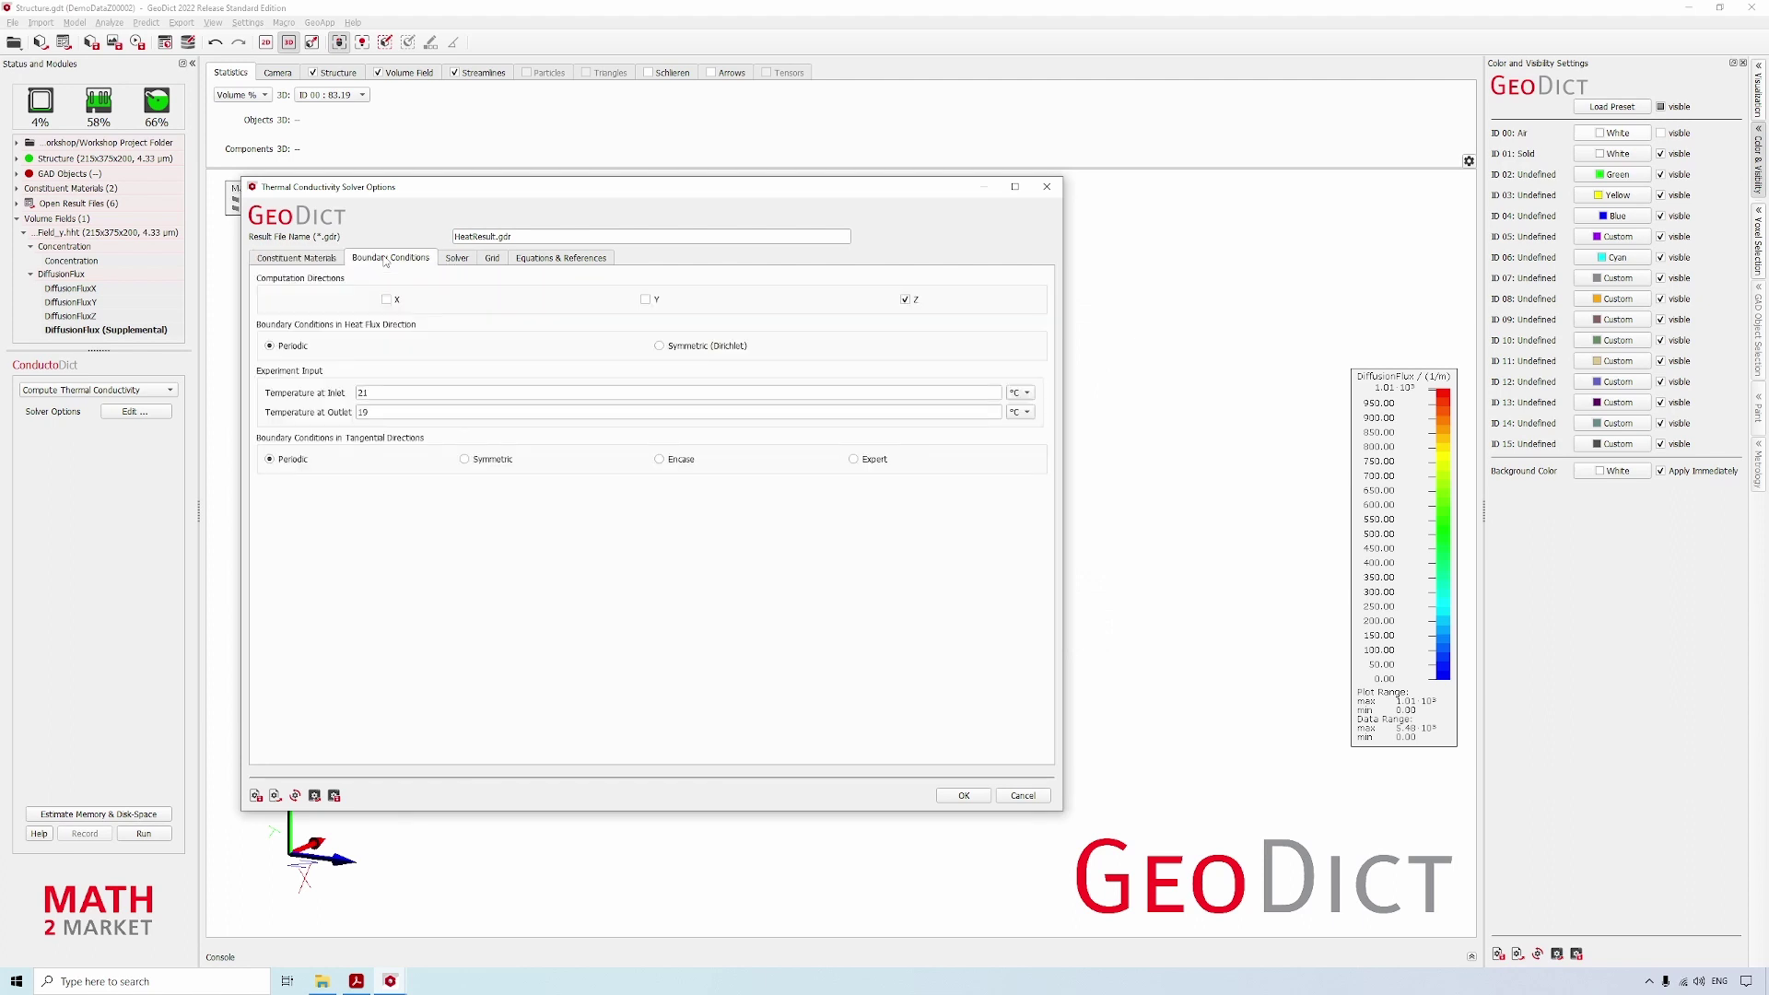
{"action": "left_click", "coordinate": [388, 301]}
{"action": "left_click", "coordinate": [659, 346]}
- Choose LIR as the thermal conductivity solver
{"action": "left_click", "coordinate": [457, 259]}
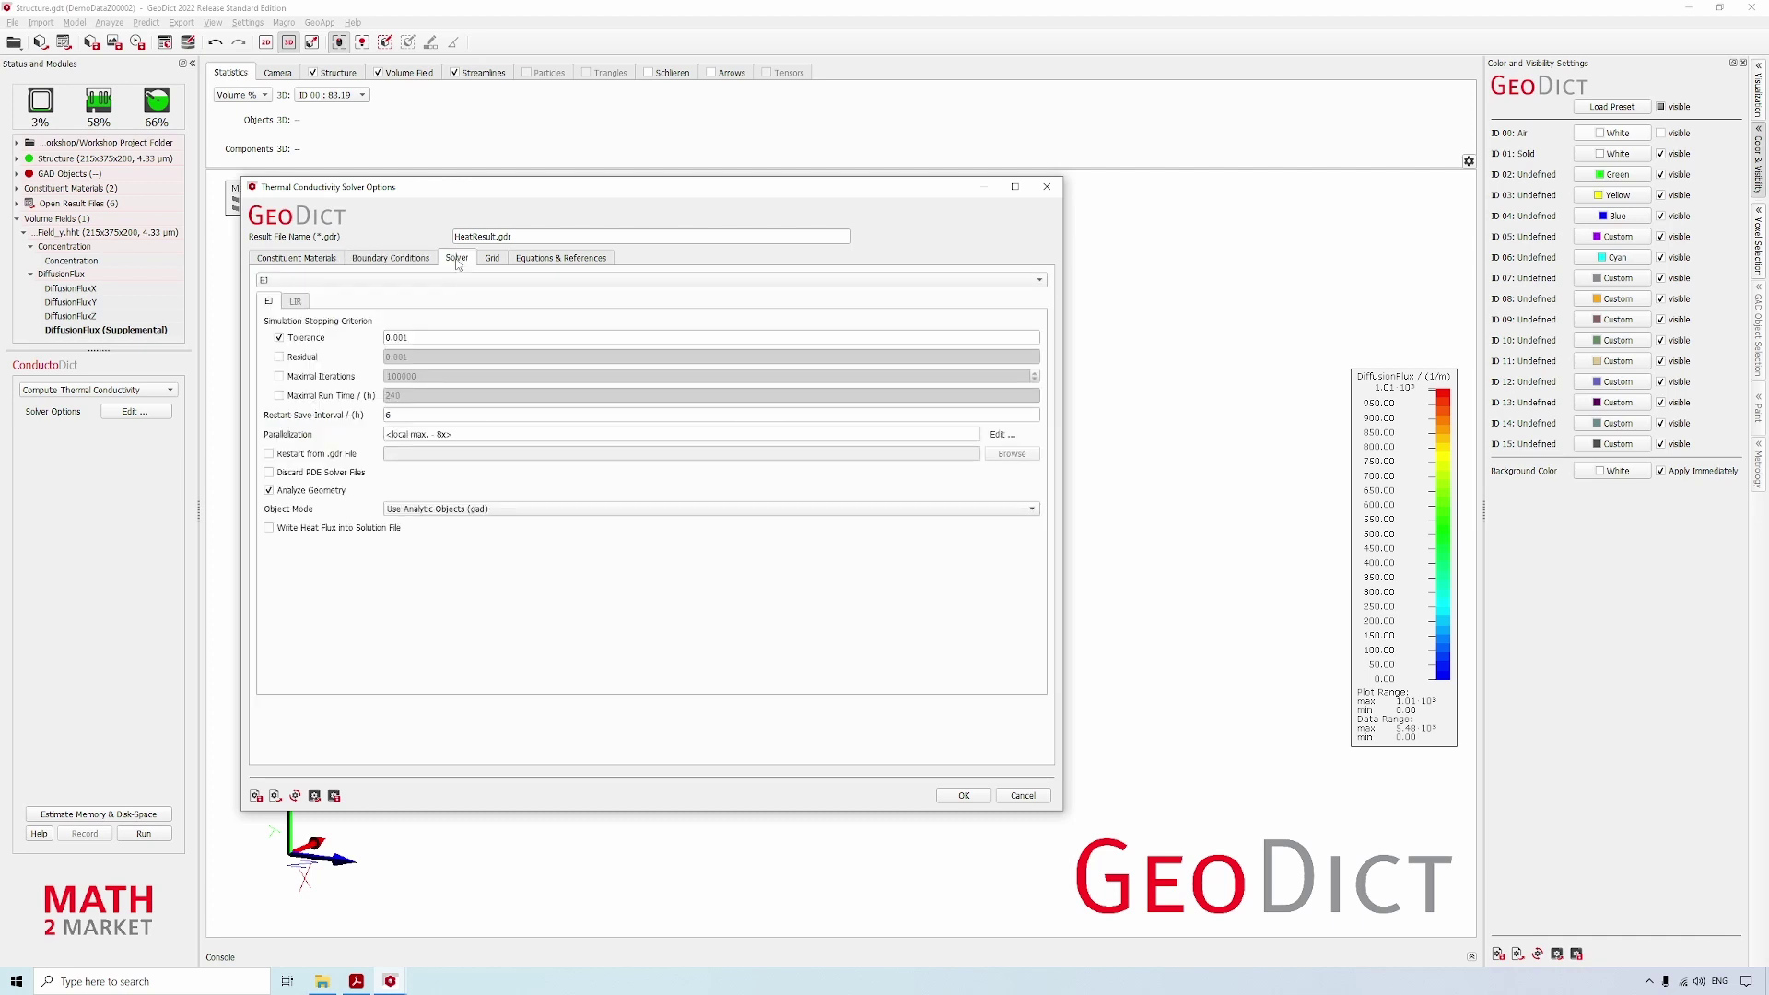
{"action": "left_click", "coordinate": [406, 279]}
{"action": "left_click", "coordinate": [358, 308]}
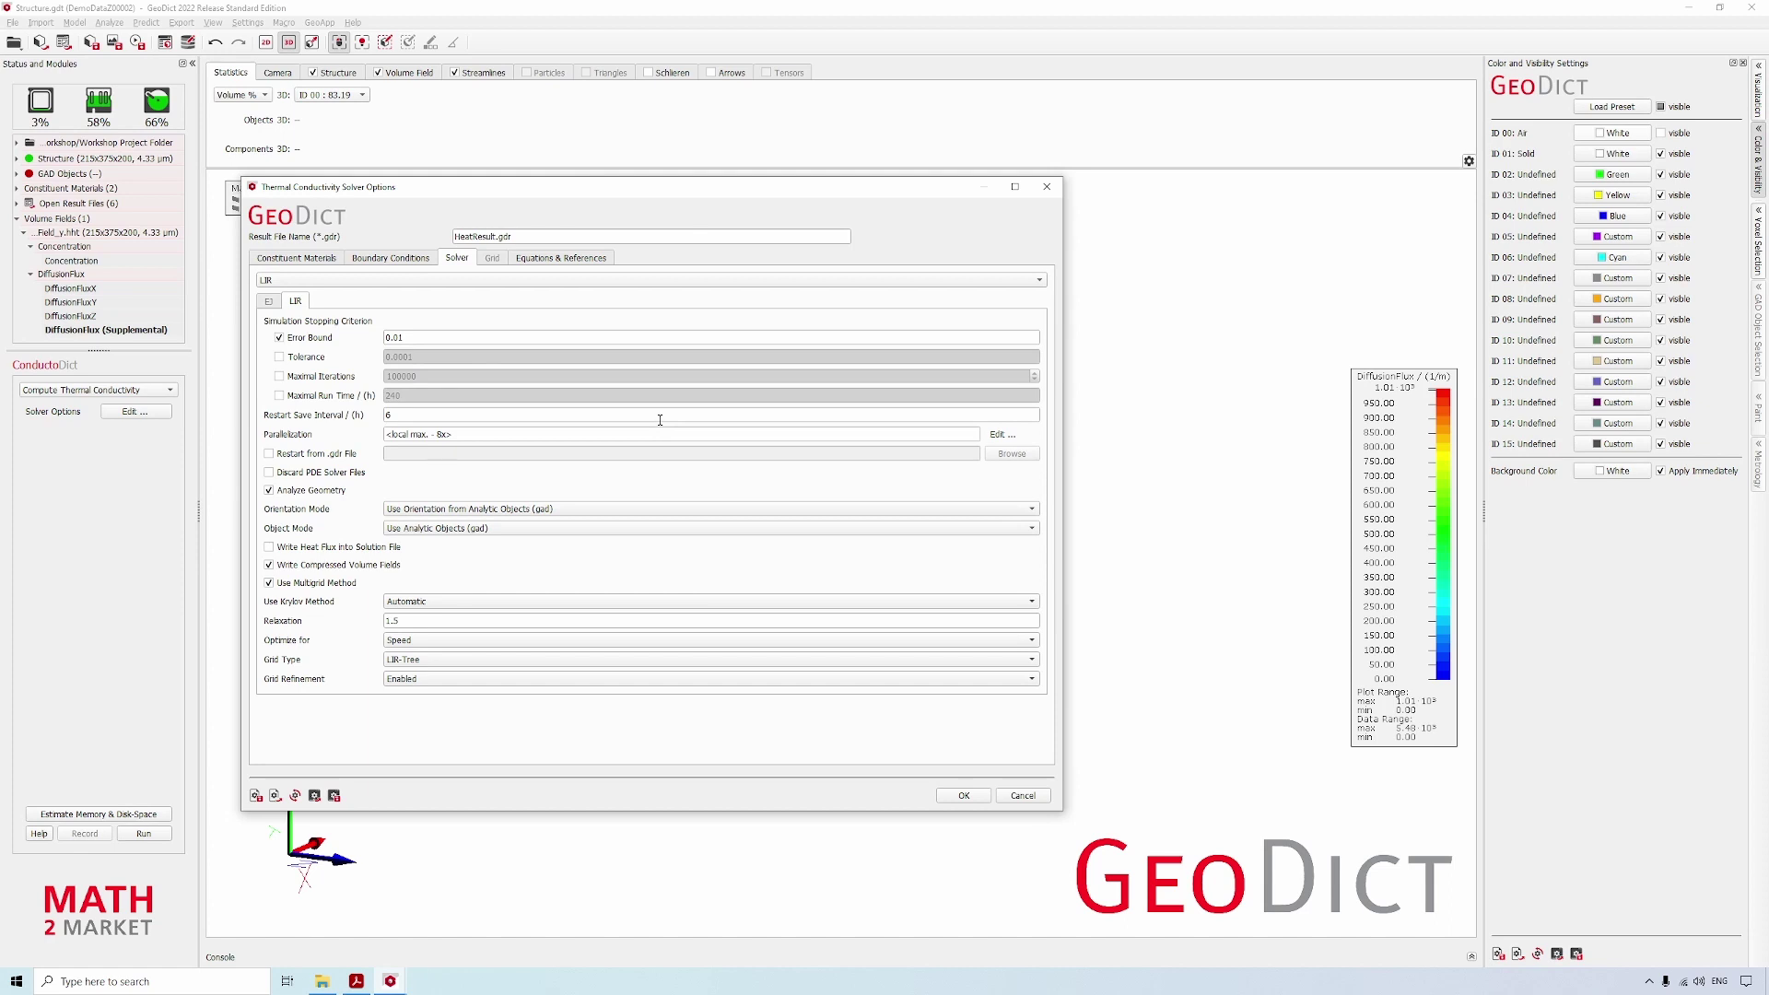
- Set the solver's parallelization to Local, Parallel with 4 threads
{"action": "left_click", "coordinate": [1002, 434]}
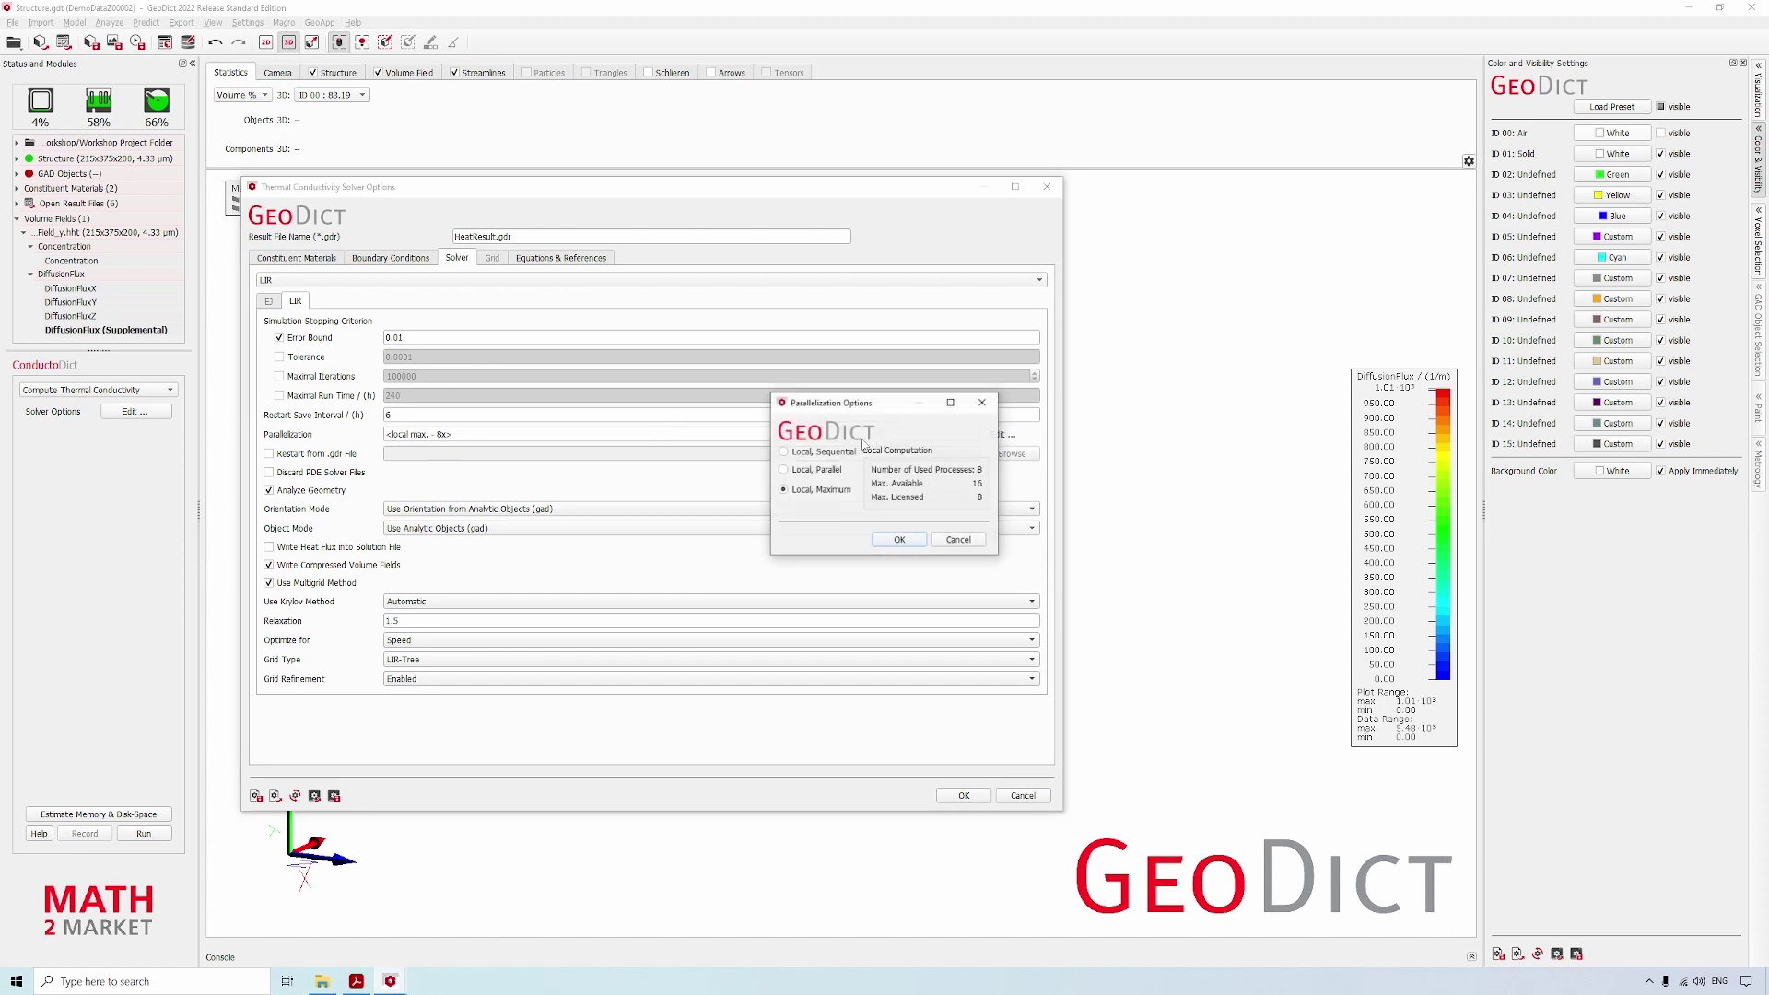
{"action": "left_click", "coordinate": [841, 469]}
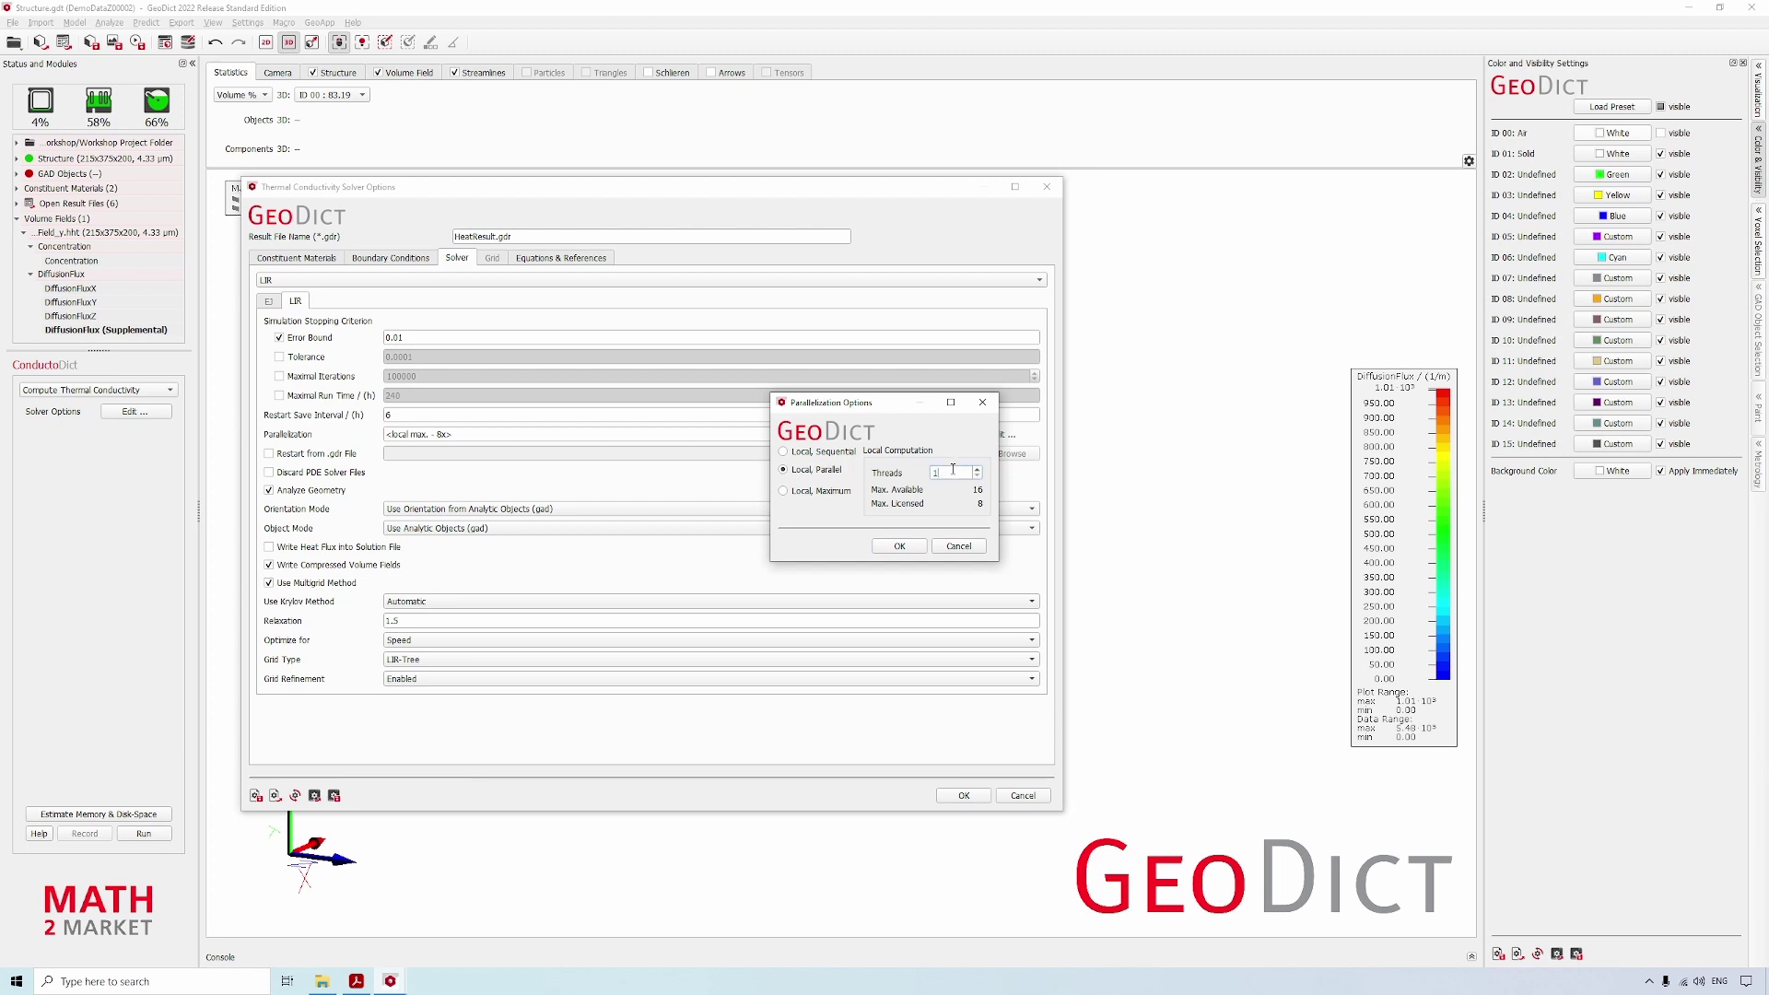
{"action": "left_click_drag", "start_coordinate": [952, 469], "coordinate": [907, 473]}
{"action": "left_click", "coordinate": [905, 546]}
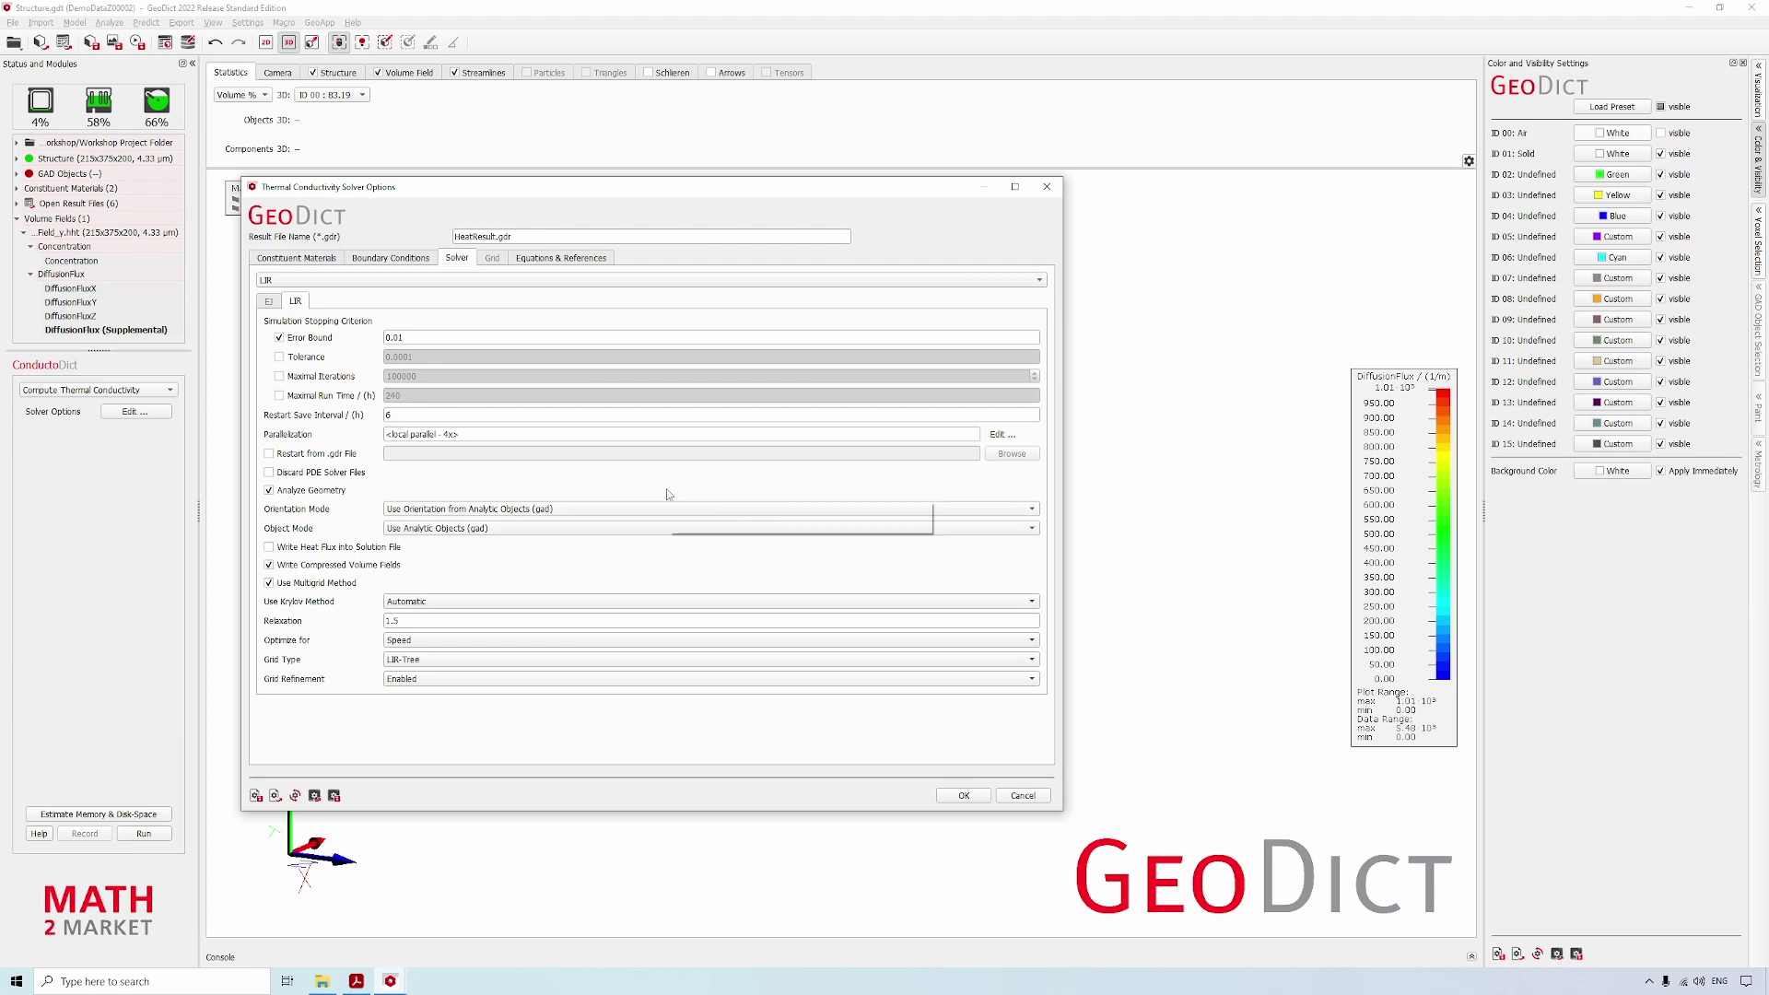
- Try Local, Maximum as the solver's parallelization and return to Local, Parallel with 4 threads
{"action": "left_click", "coordinate": [1001, 434]}
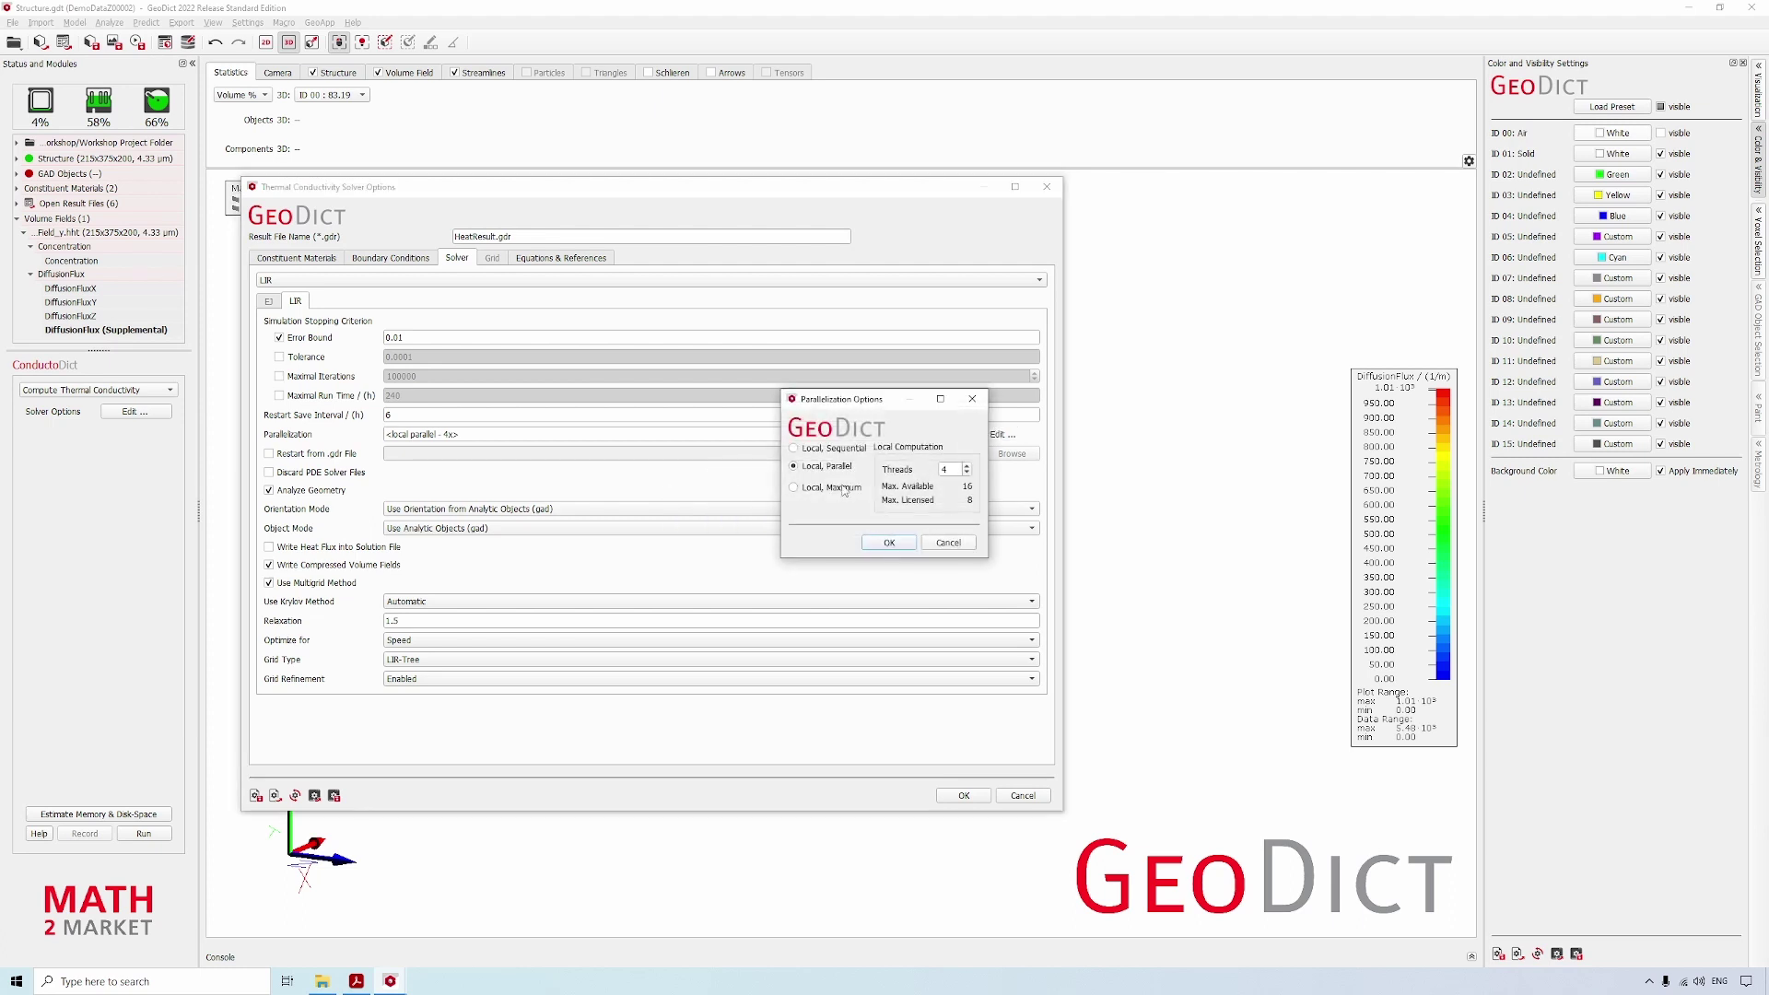
{"action": "left_click", "coordinate": [833, 489]}
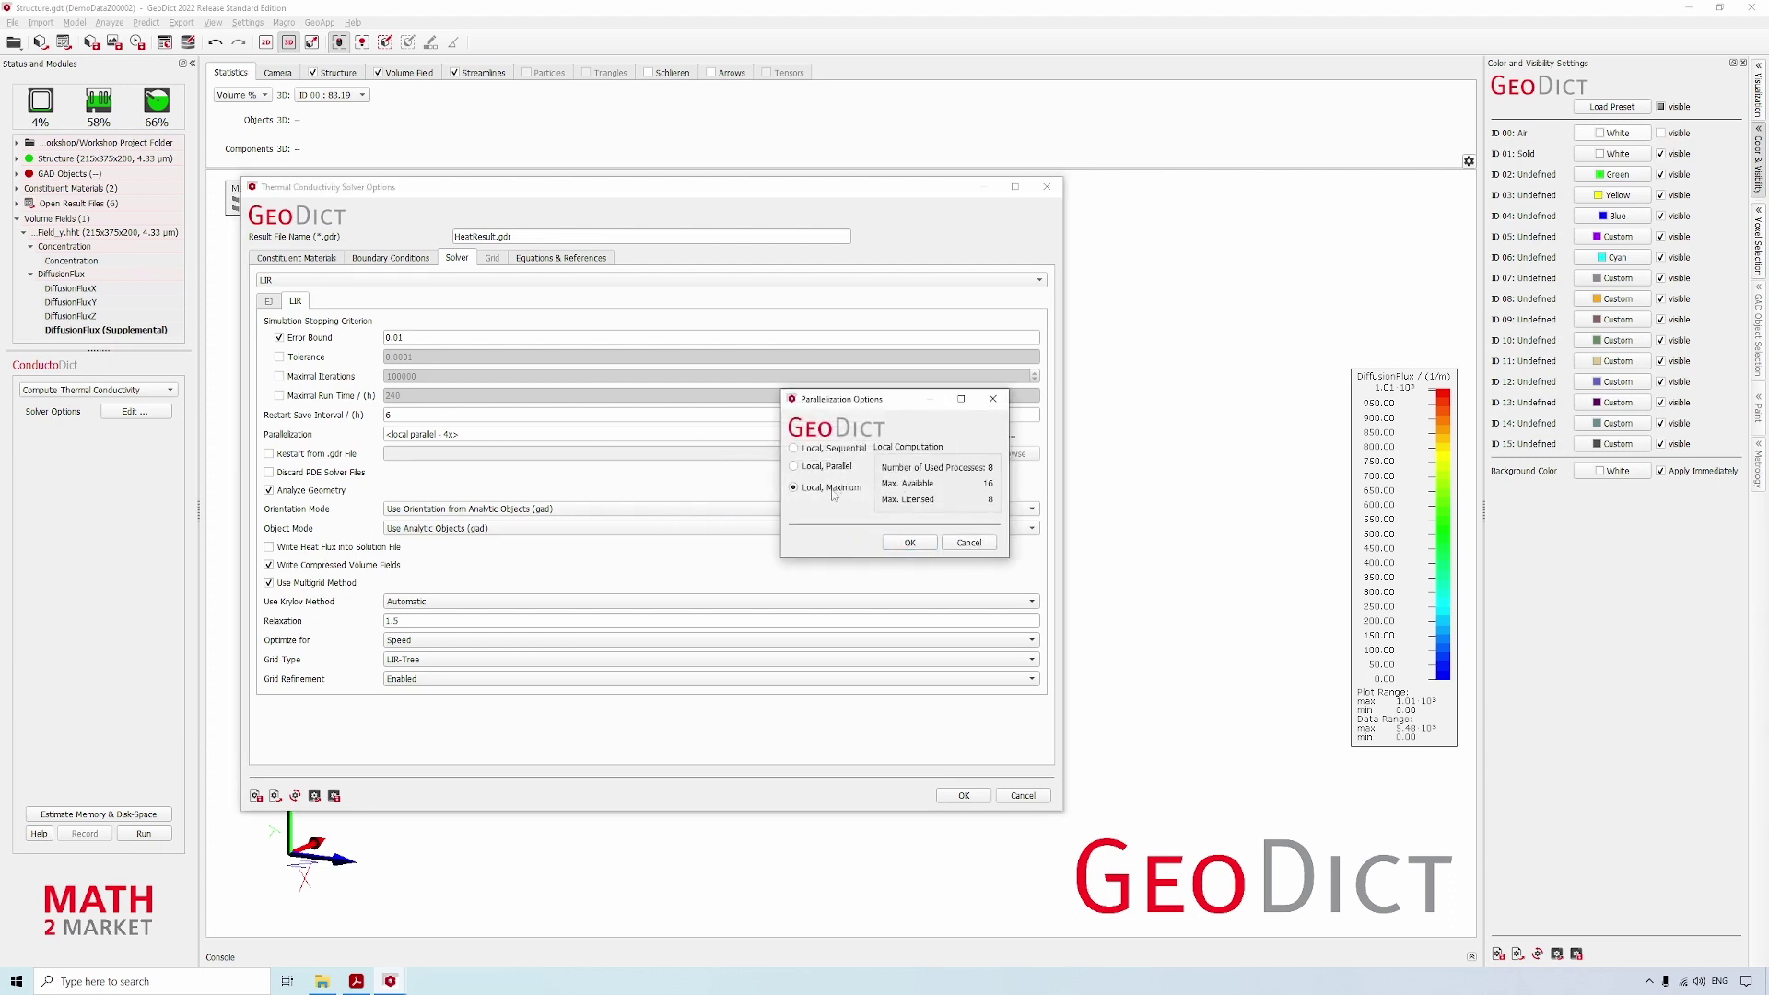
{"action": "left_click", "coordinate": [835, 467]}
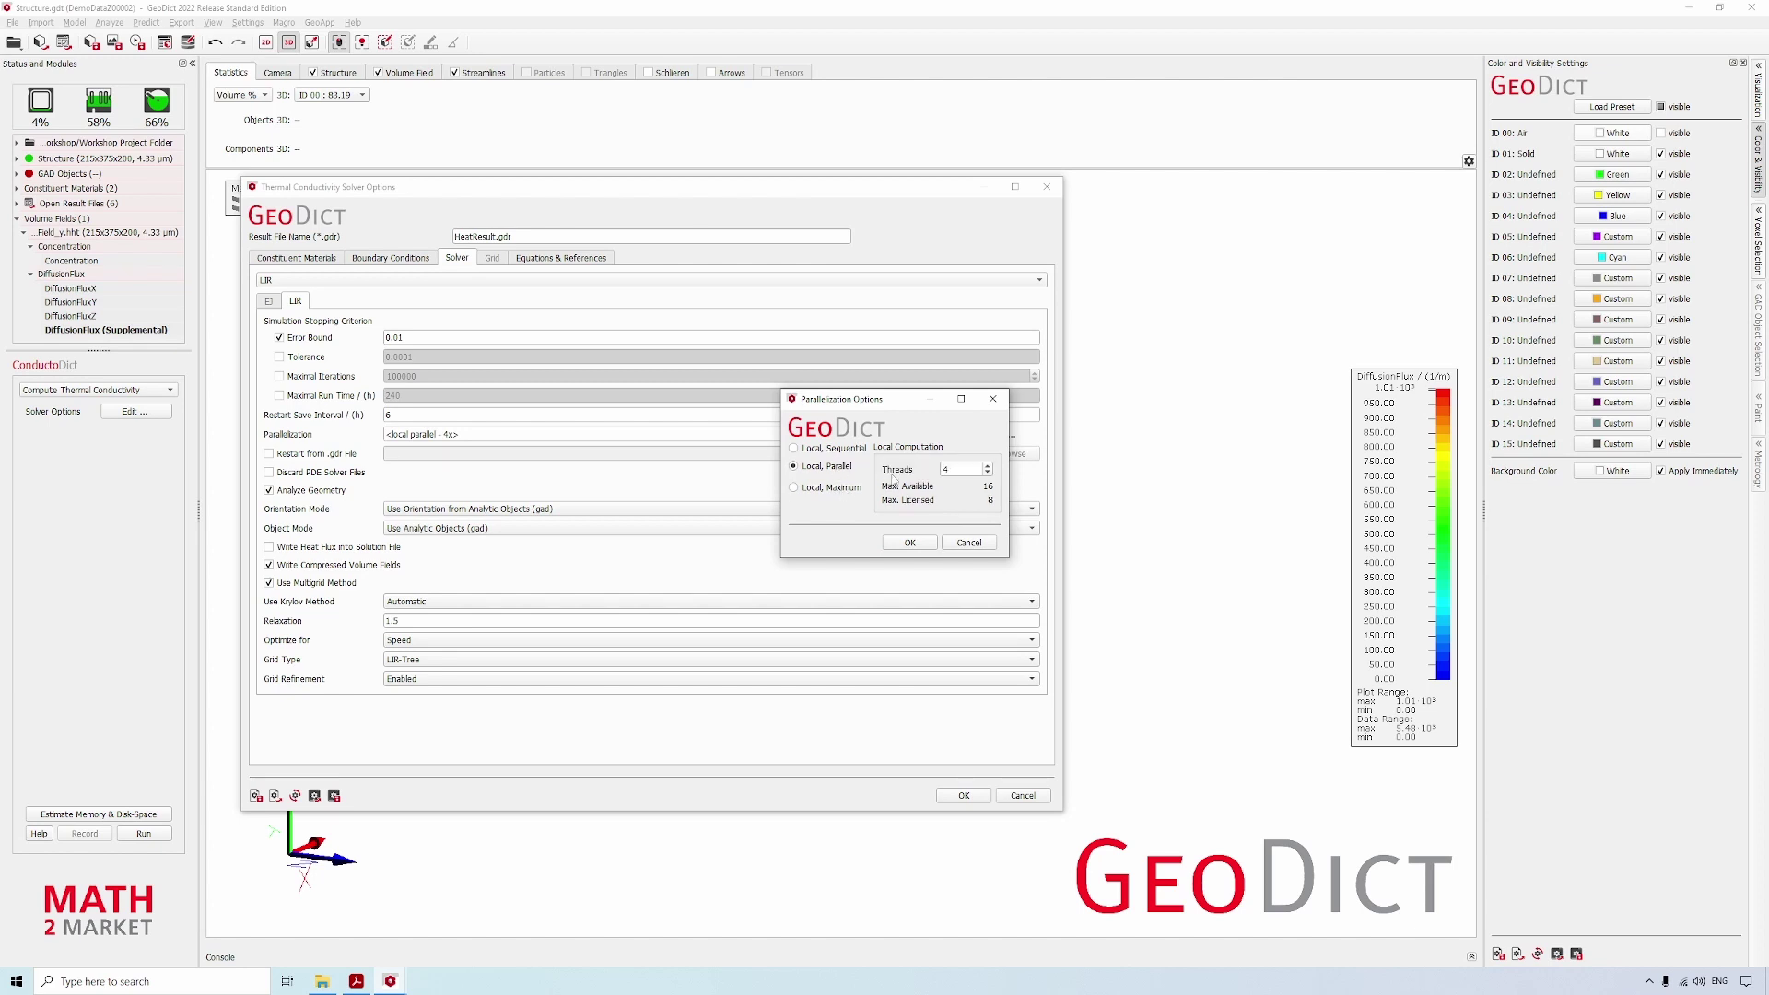
{"action": "left_click", "coordinate": [912, 541]}
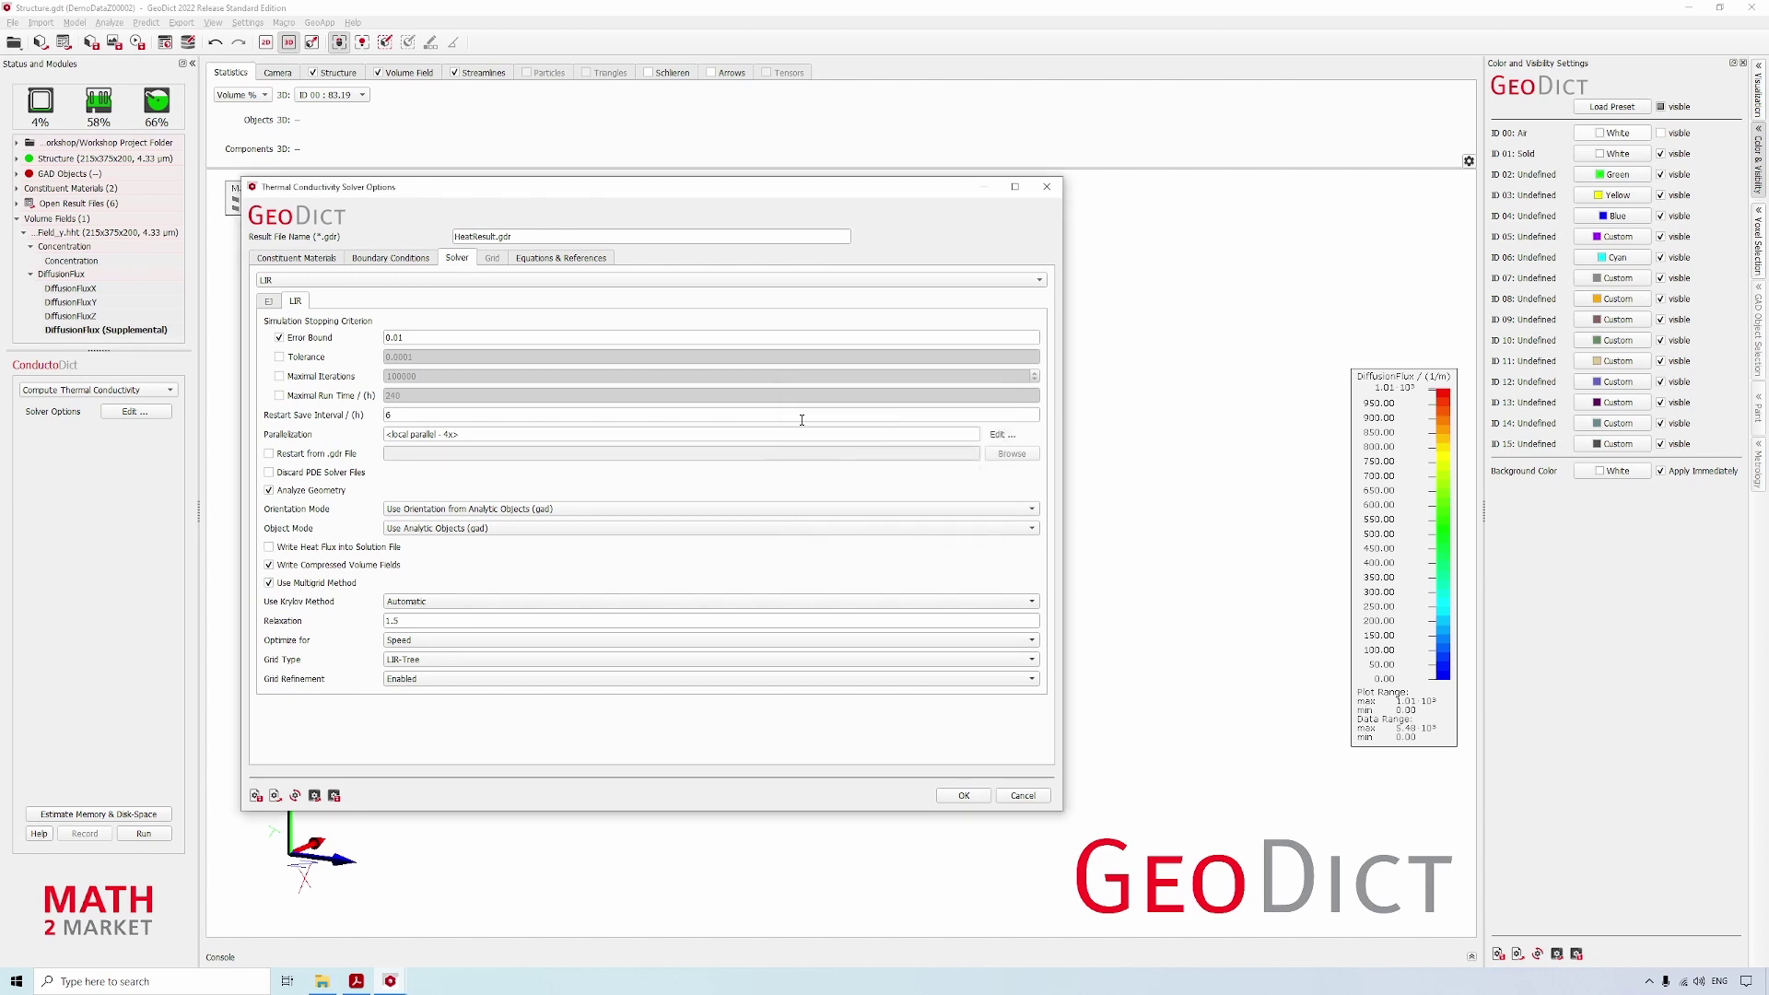
- Review the thermal conductivity equations and references, accept the solver options and run the computation
{"action": "left_click", "coordinate": [570, 260]}
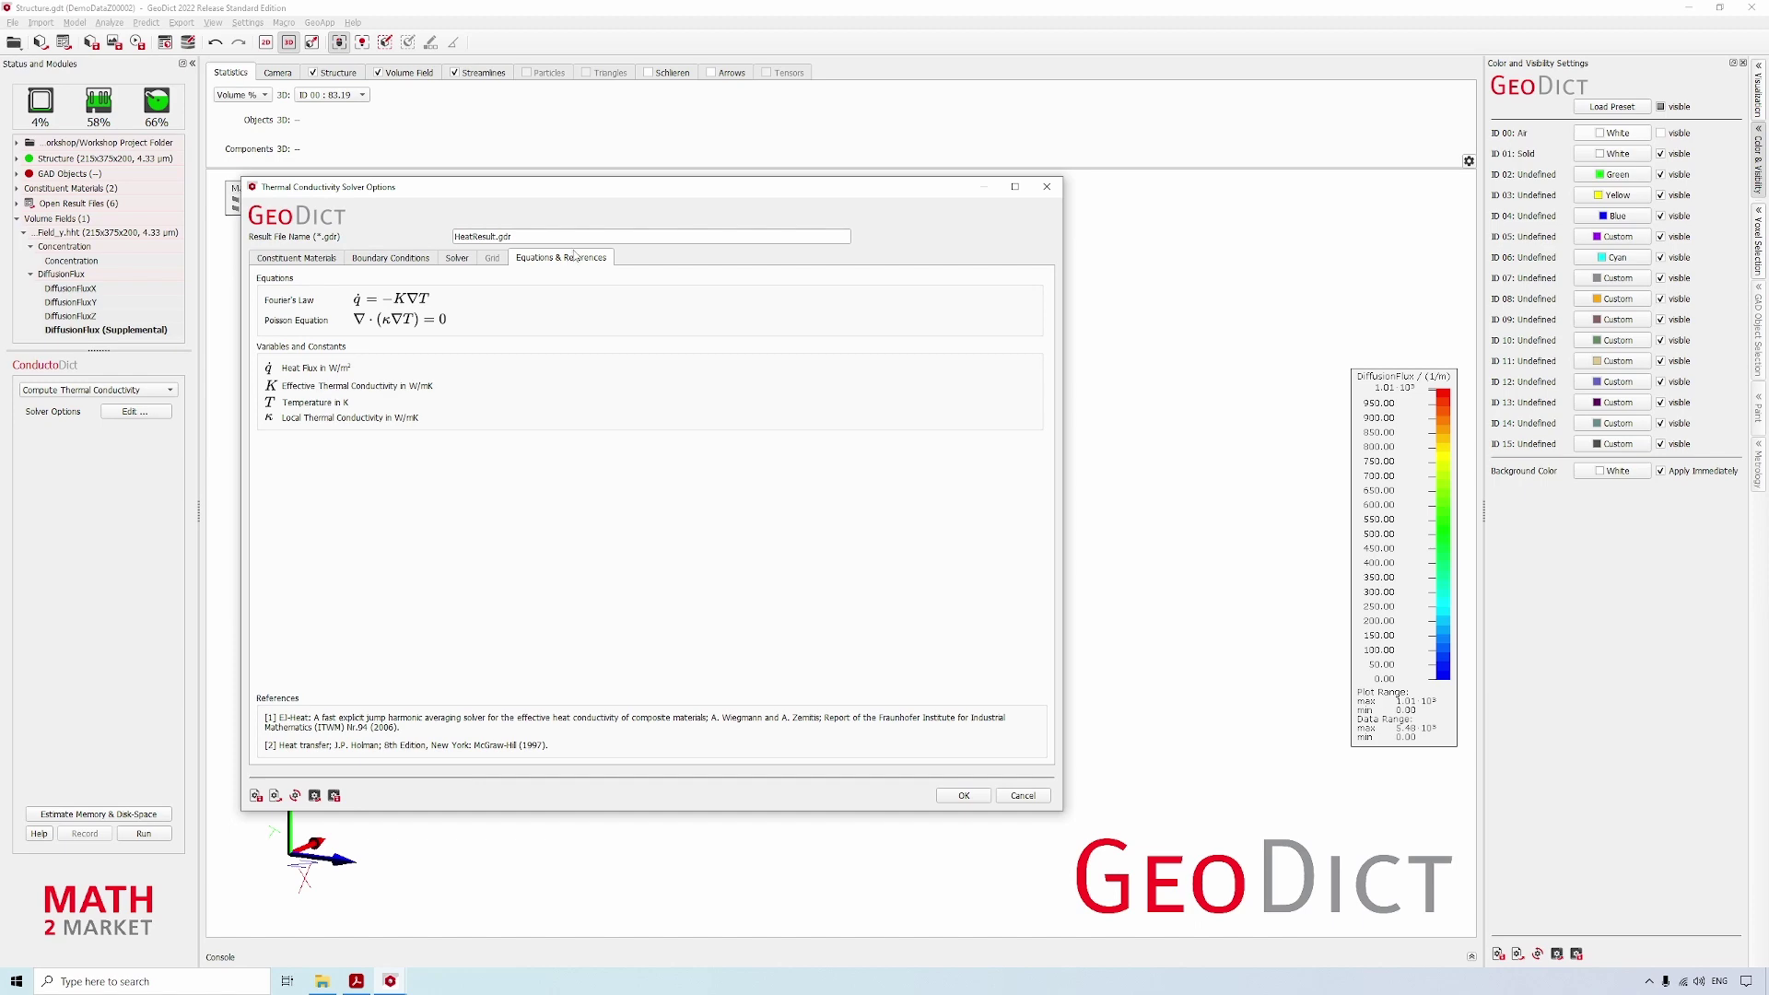
{"action": "left_click", "coordinate": [978, 798]}
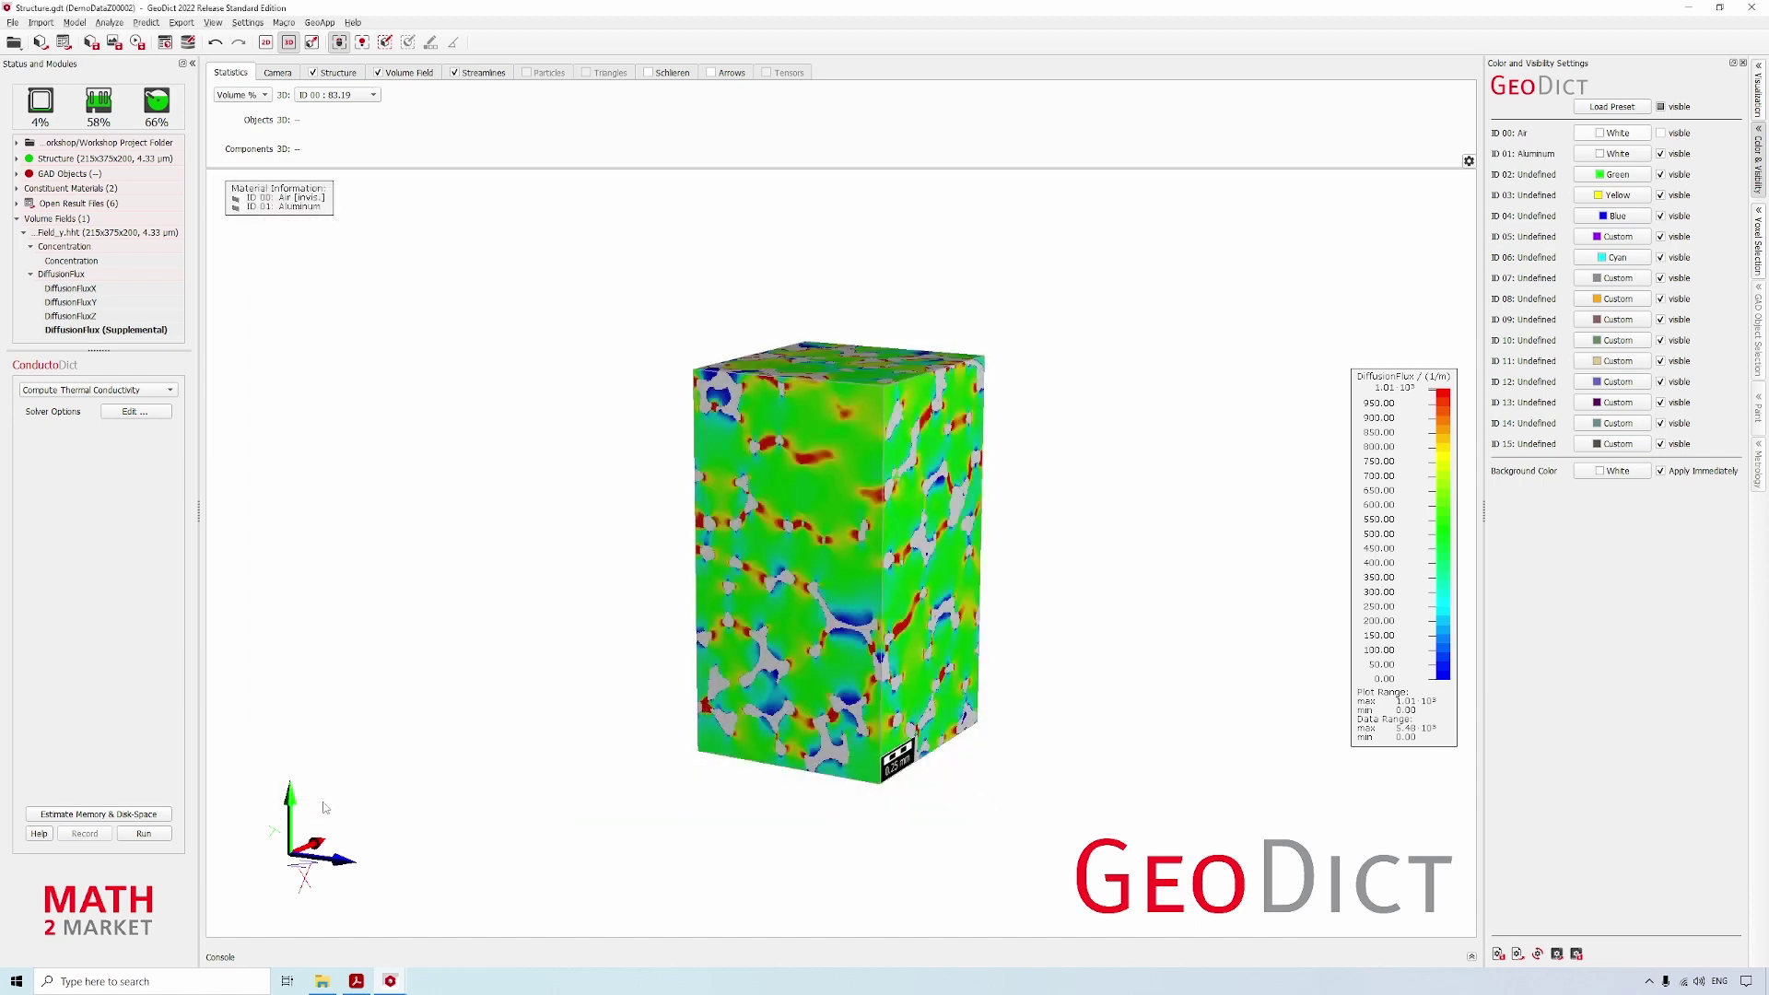
{"action": "left_click", "coordinate": [143, 833]}
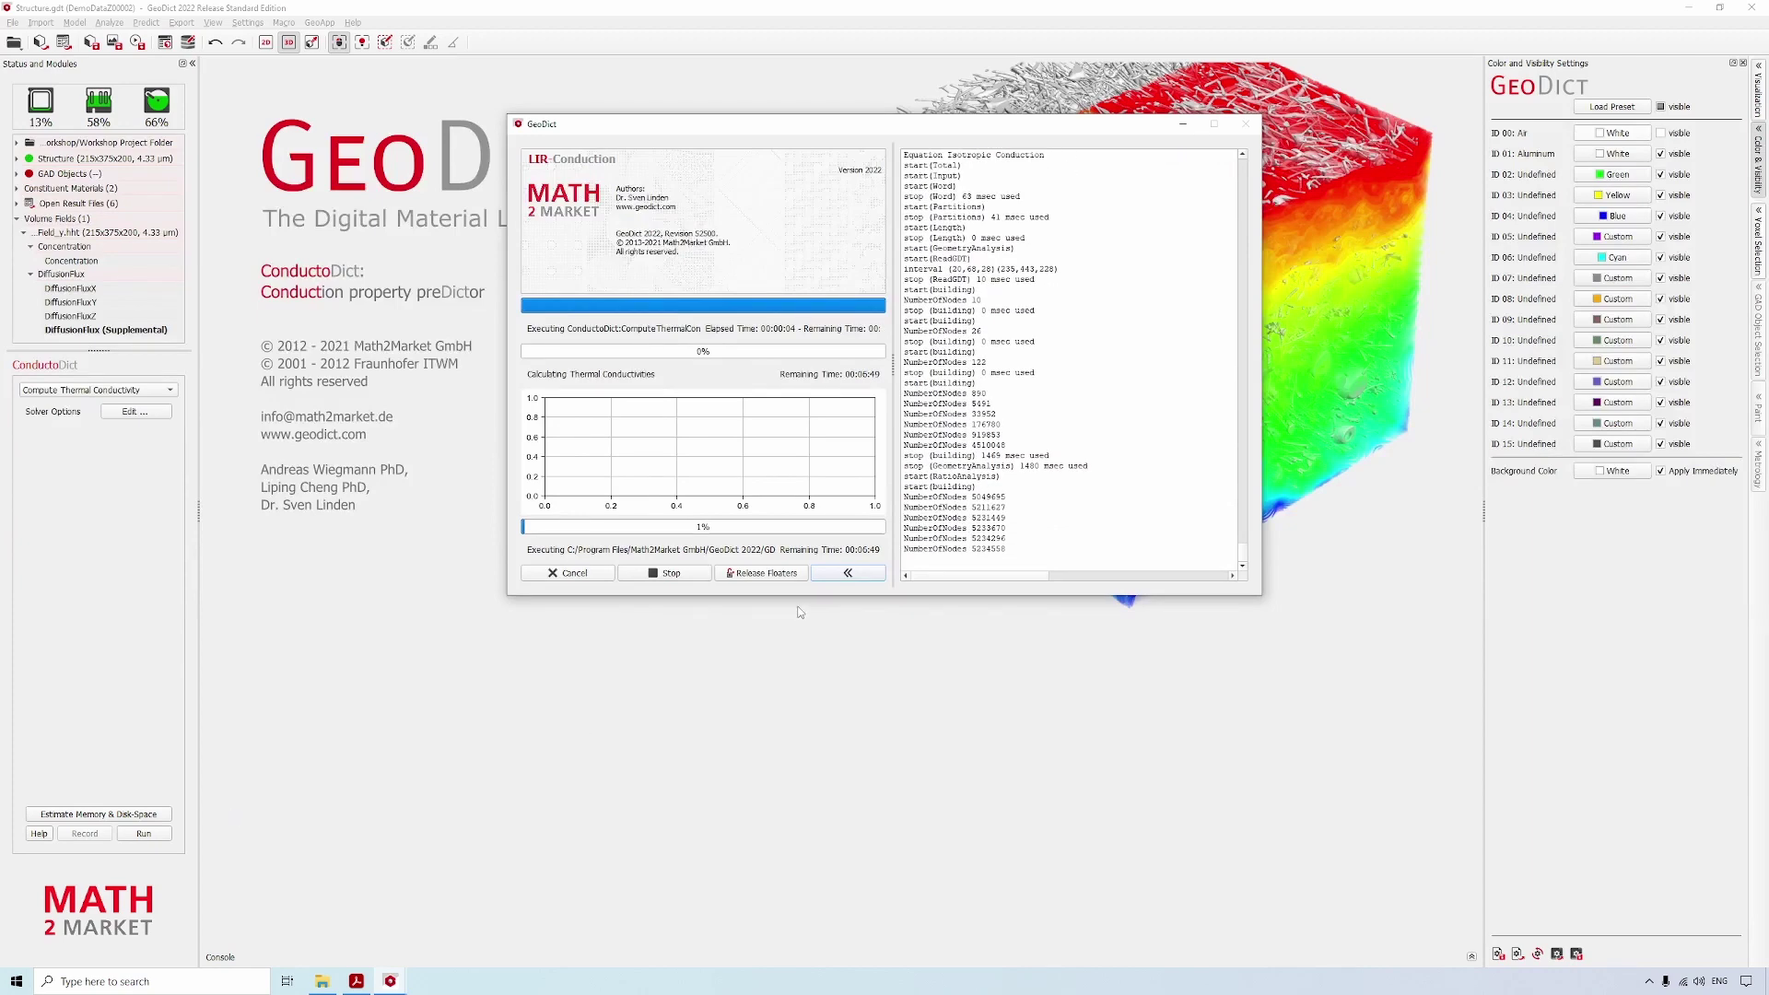
{"action": "left_click", "coordinate": [837, 575]}
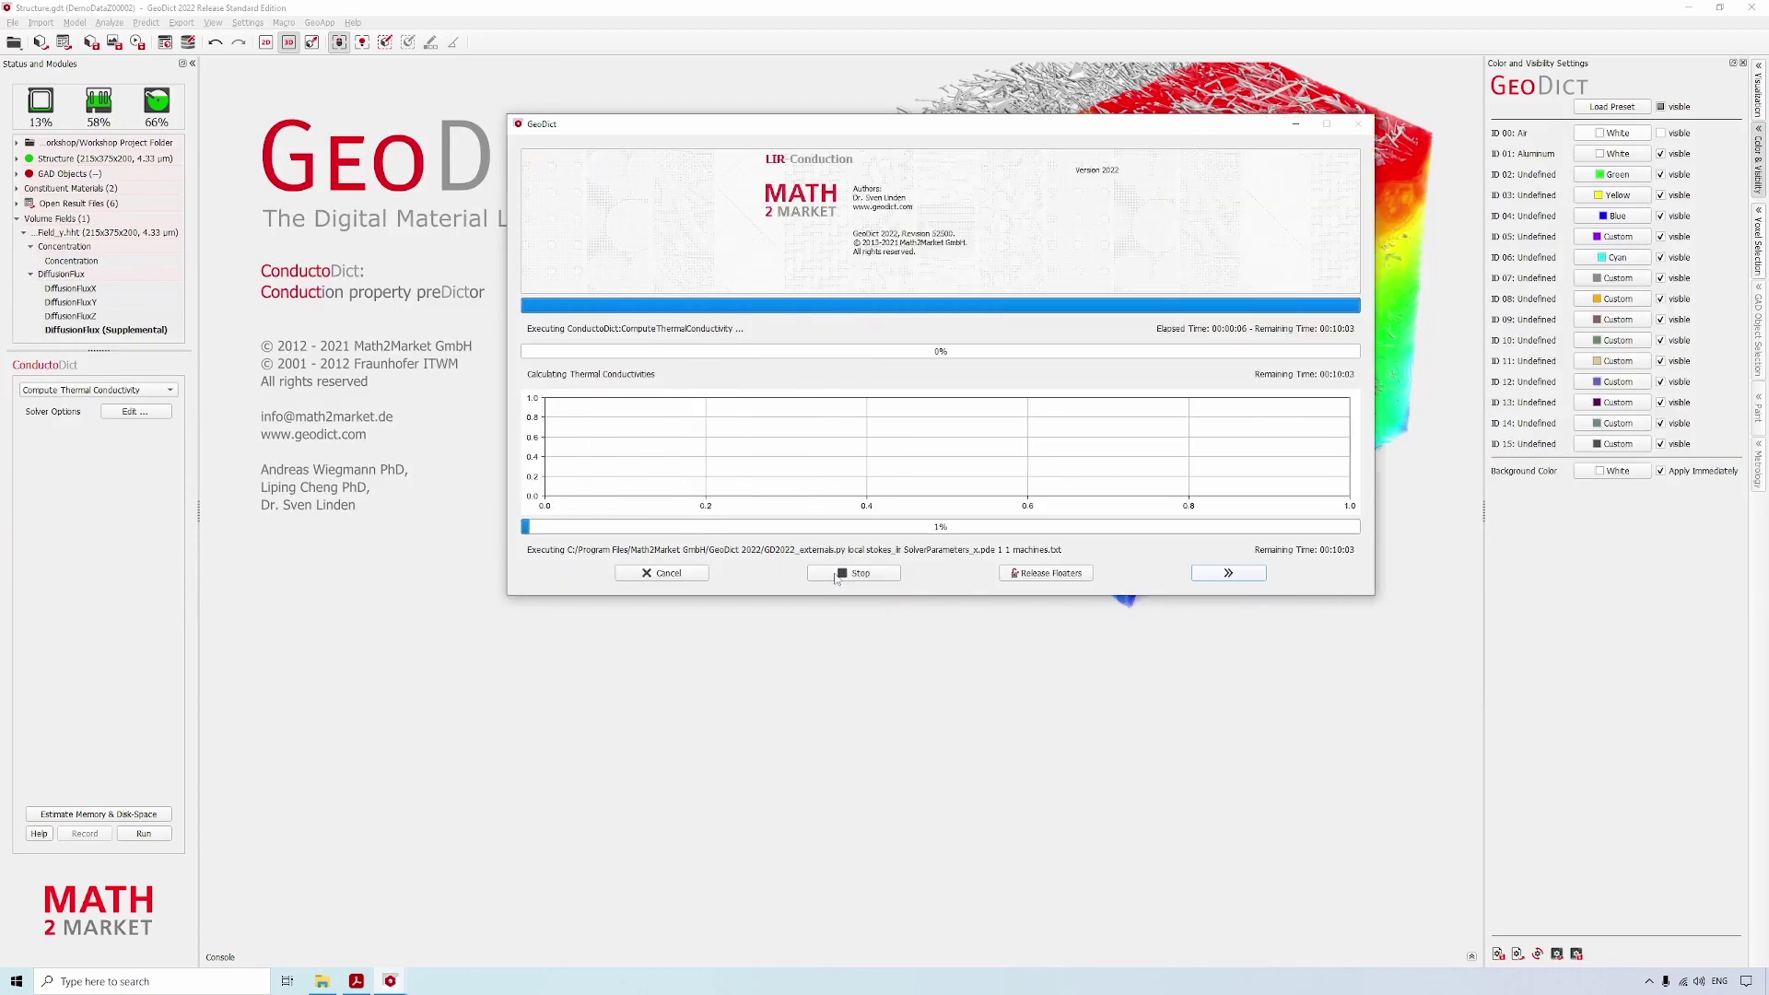
{"action": "left_click_drag", "start_coordinate": [1376, 390], "coordinate": [977, 406]}
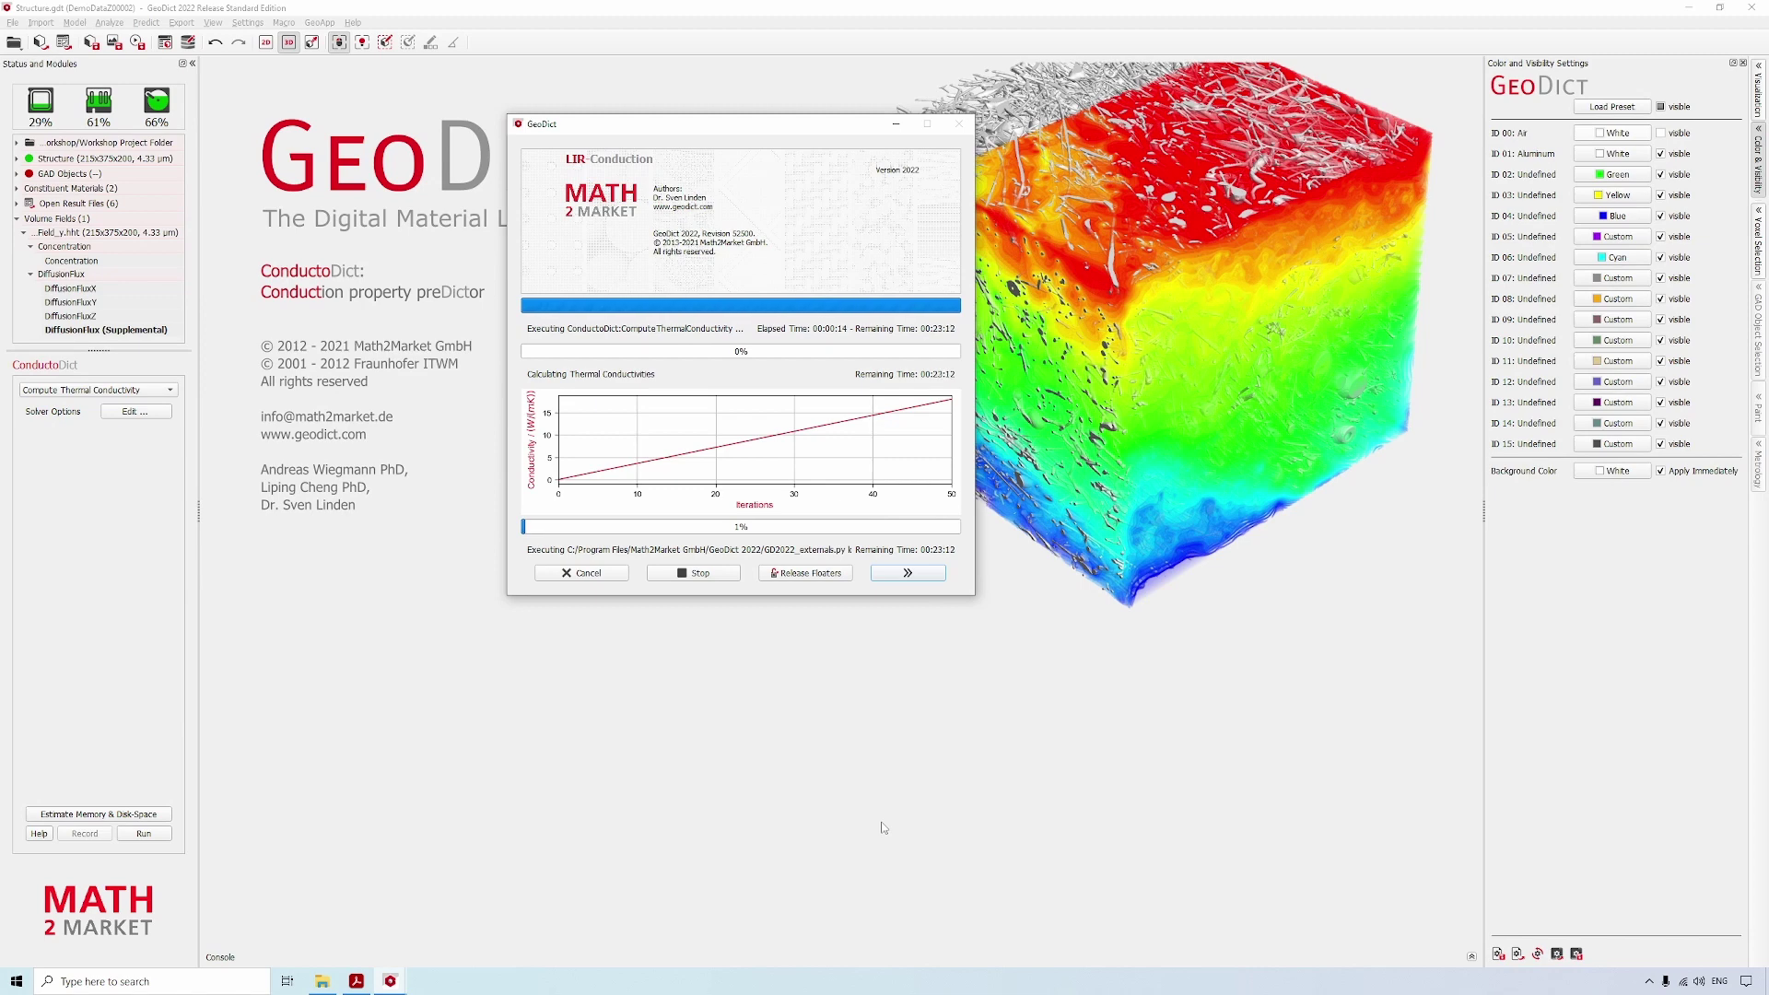
{"action": "left_click", "coordinate": [903, 573]}
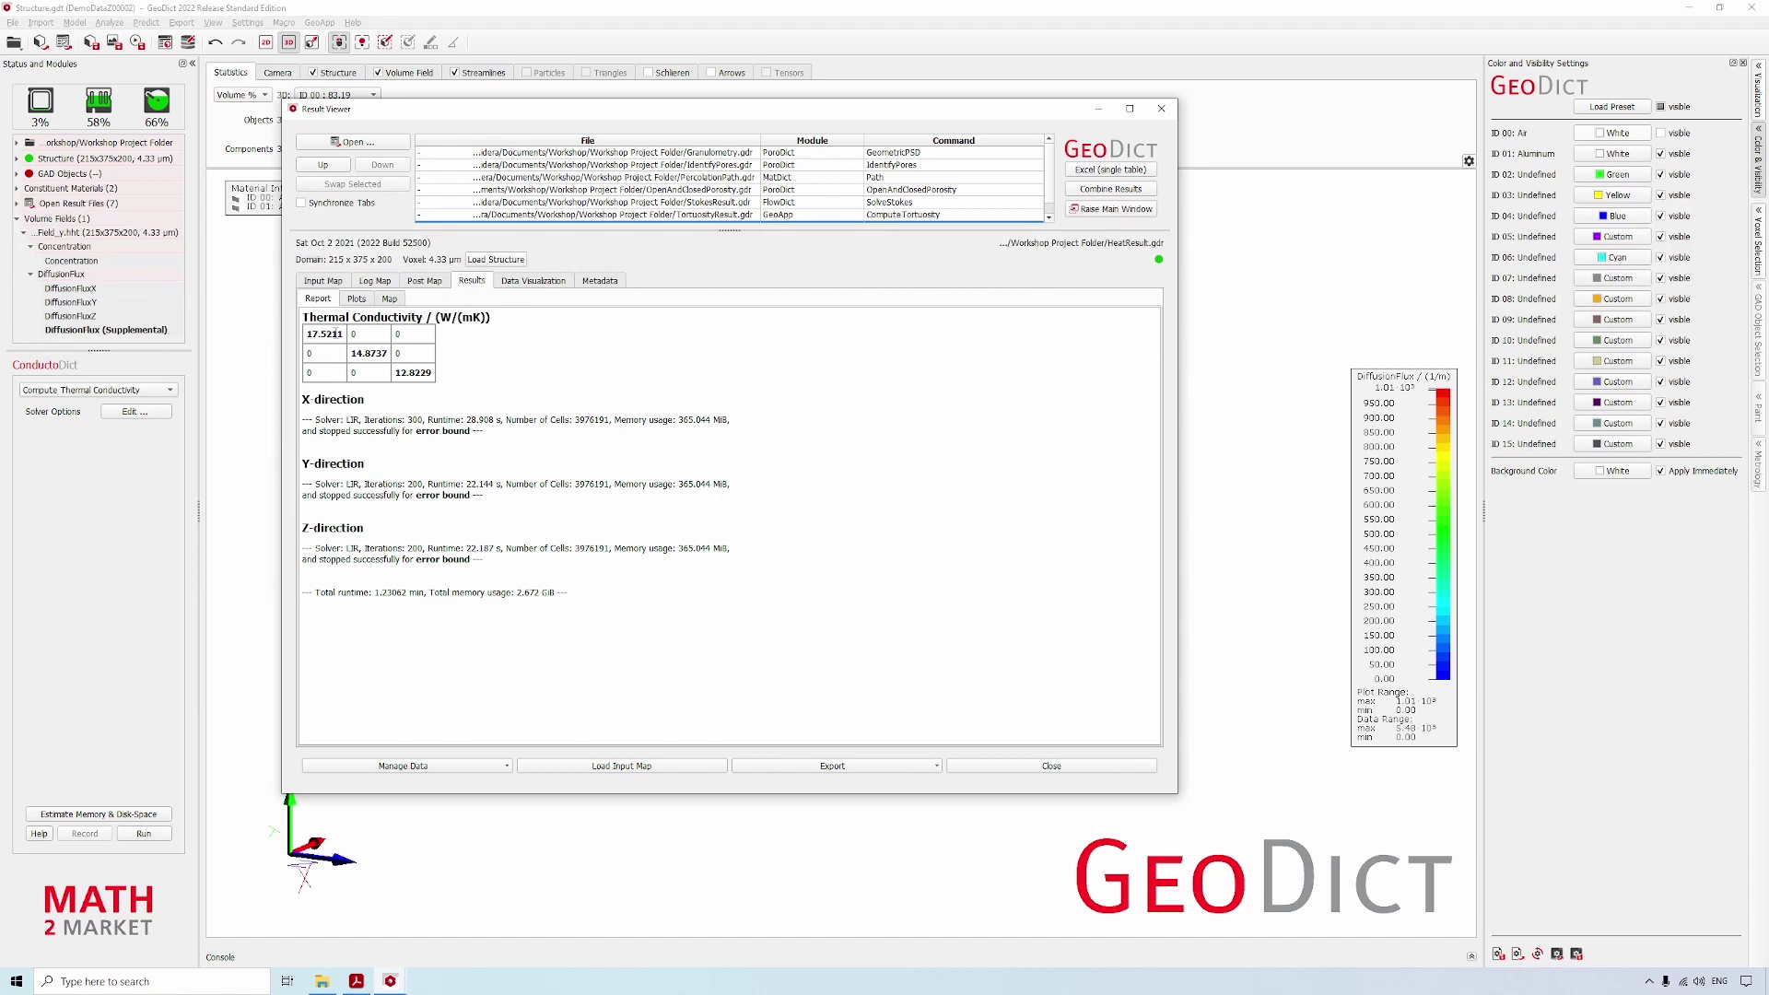
- Examine the resulting thermal conductivity tensor, the solver details for each direction and the total runtime and memory usage
{"action": "left_click_drag", "start_coordinate": [342, 333], "coordinate": [399, 374]}
{"action": "left_click_drag", "start_coordinate": [465, 547], "coordinate": [497, 547]}
{"action": "left_click_drag", "start_coordinate": [374, 593], "coordinate": [403, 595]}
{"action": "left_click", "coordinate": [418, 609]}
- Load the Y-direction temperature volume field, VolumeField_y.hht, and keep the structure visible
{"action": "left_click", "coordinate": [528, 280]}
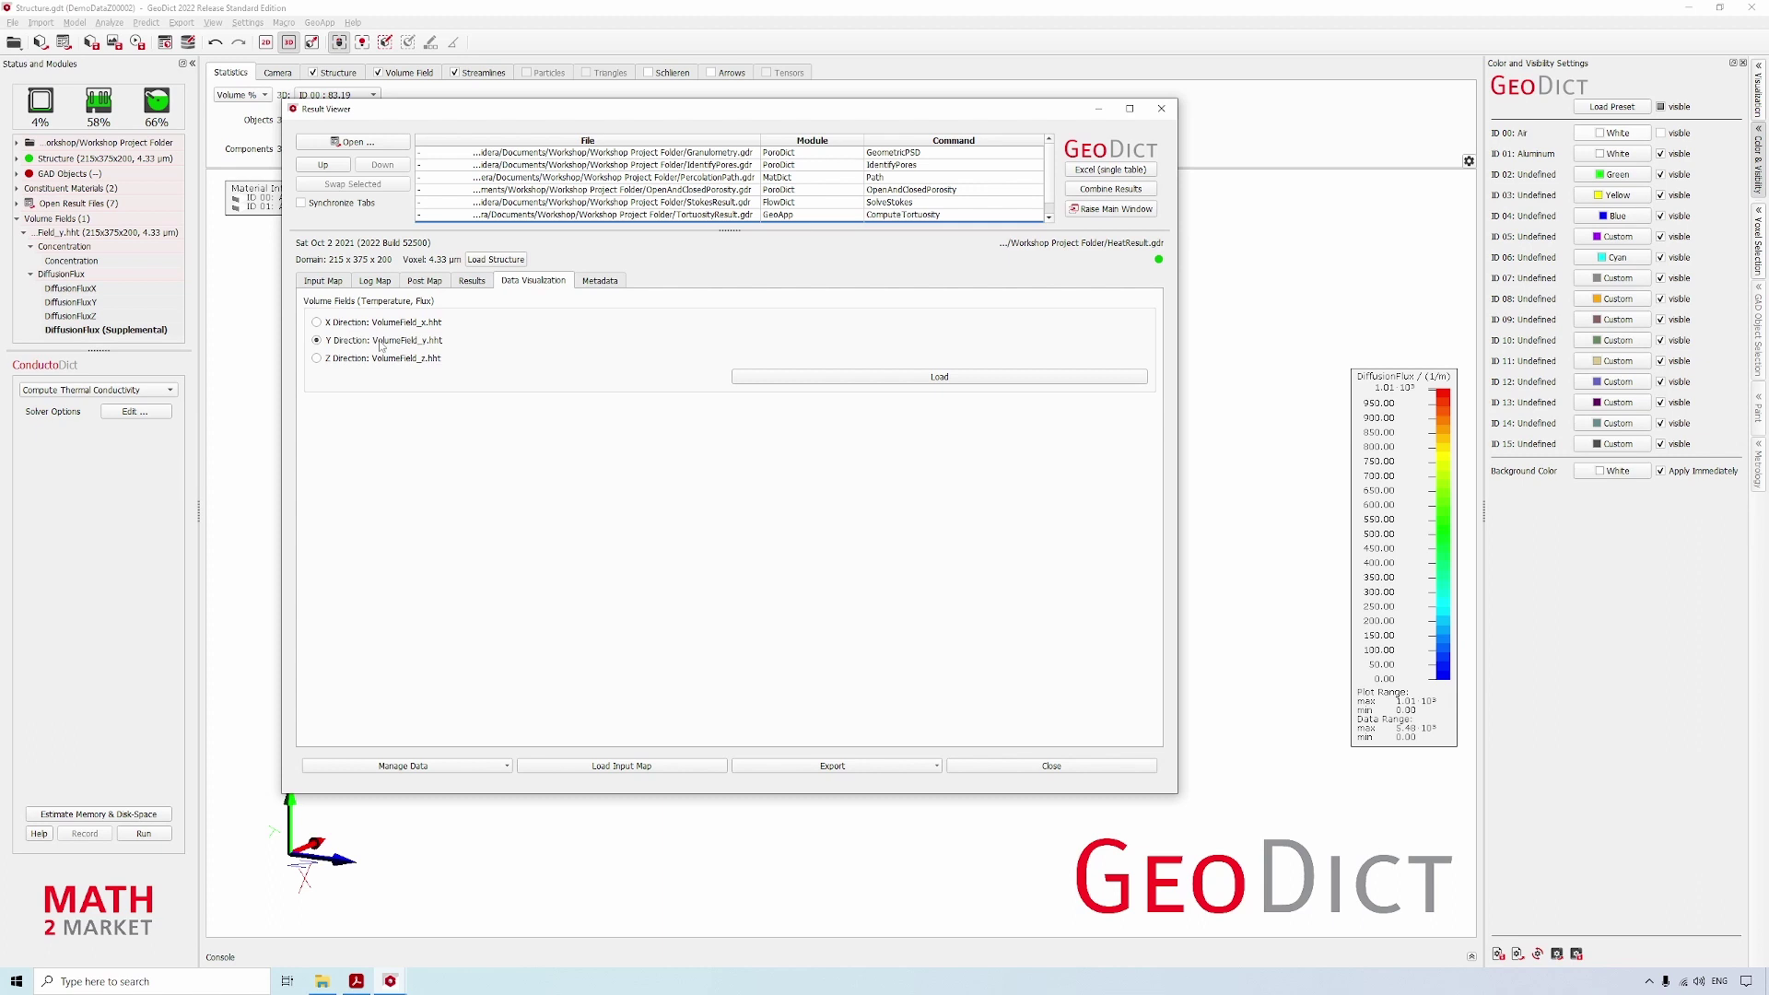
{"action": "left_click", "coordinate": [786, 377]}
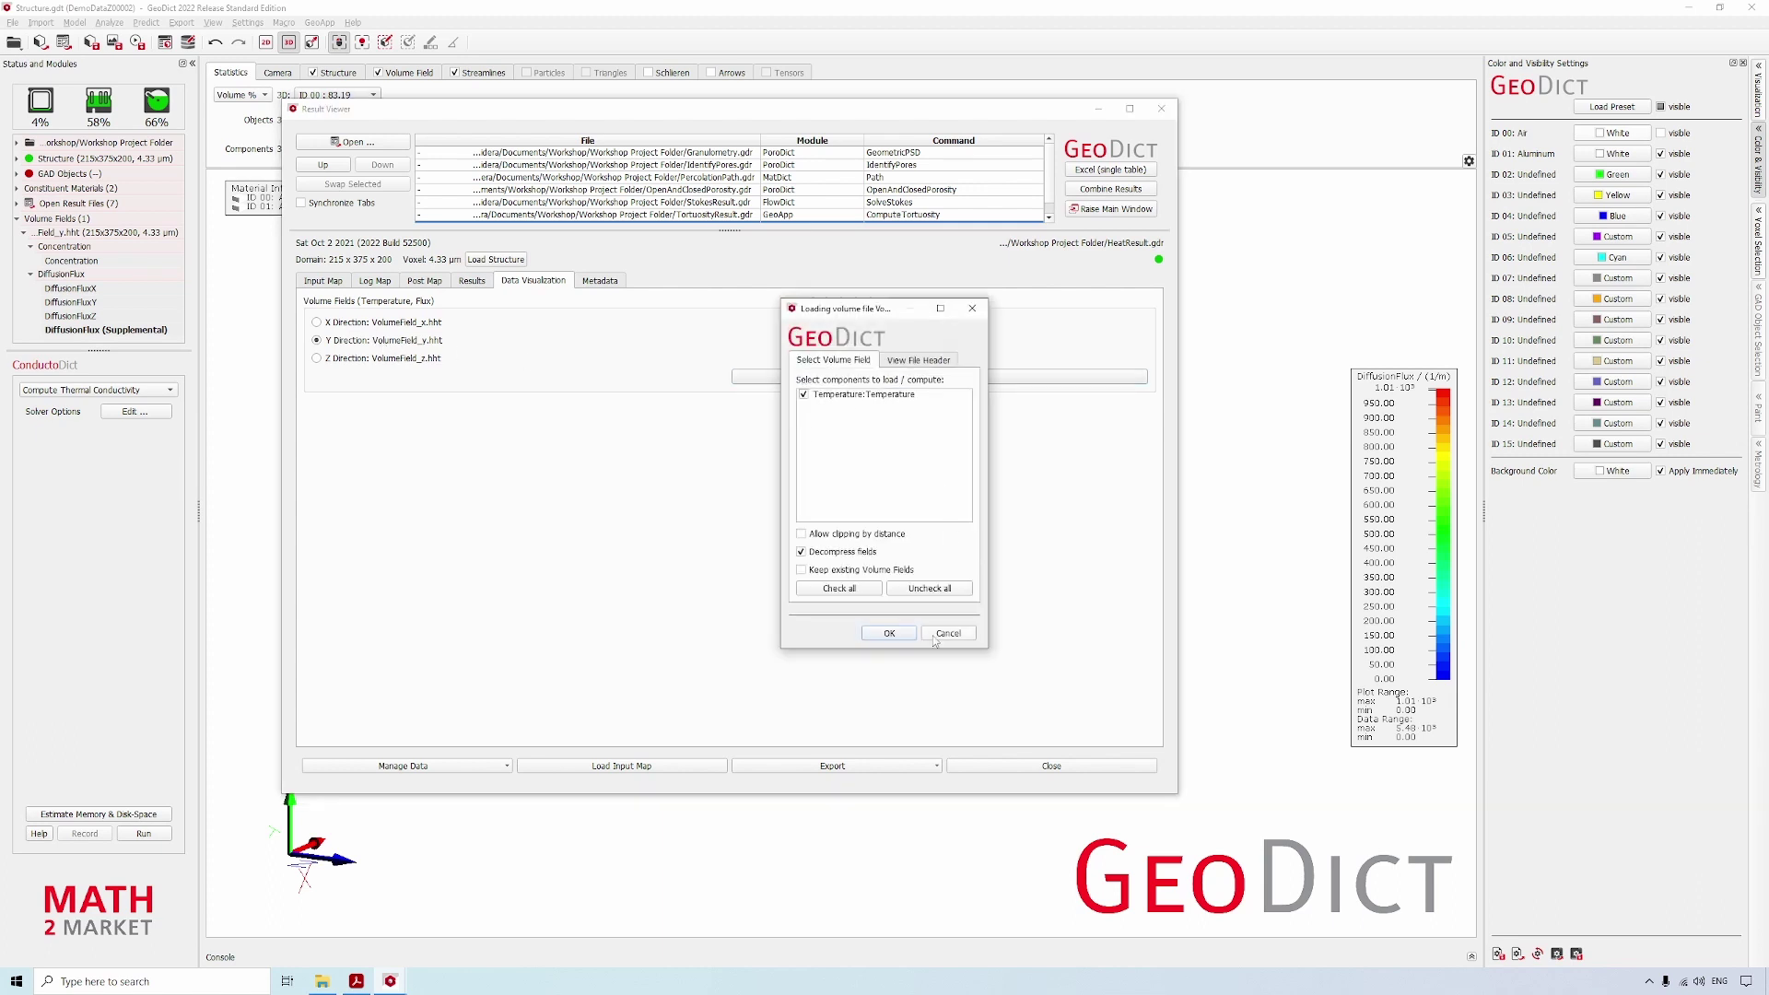
{"action": "left_click", "coordinate": [890, 633]}
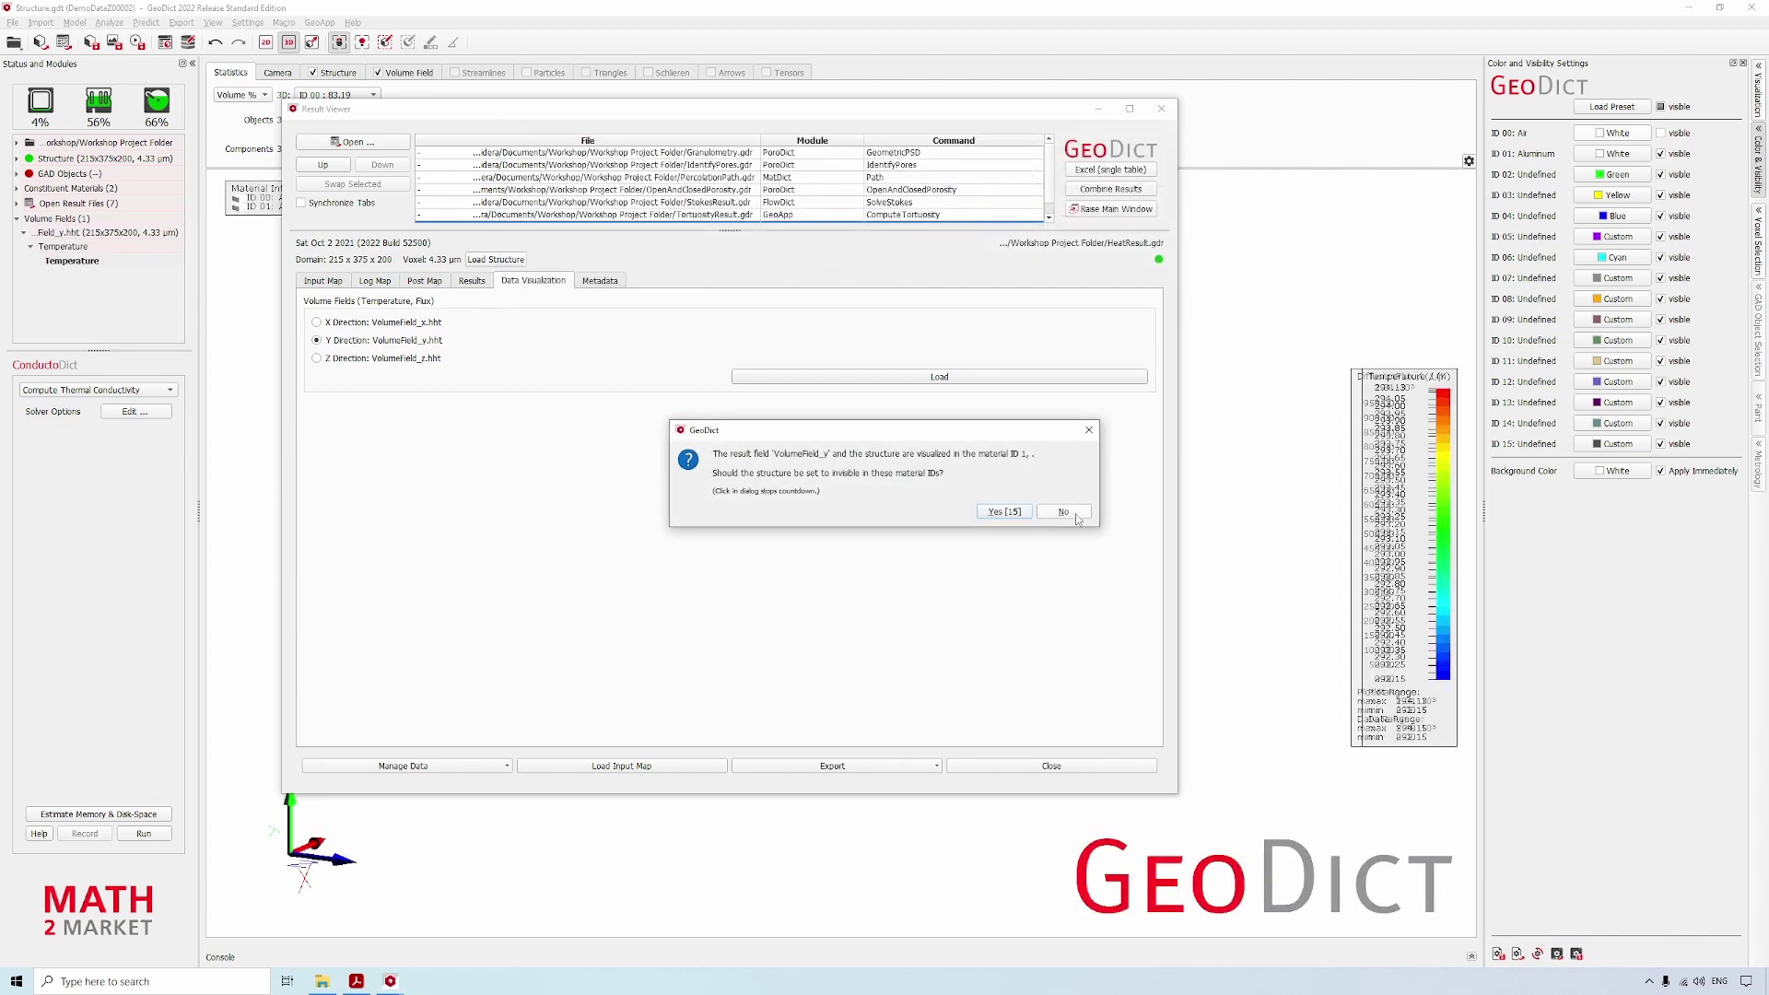
{"action": "left_click", "coordinate": [1075, 512]}
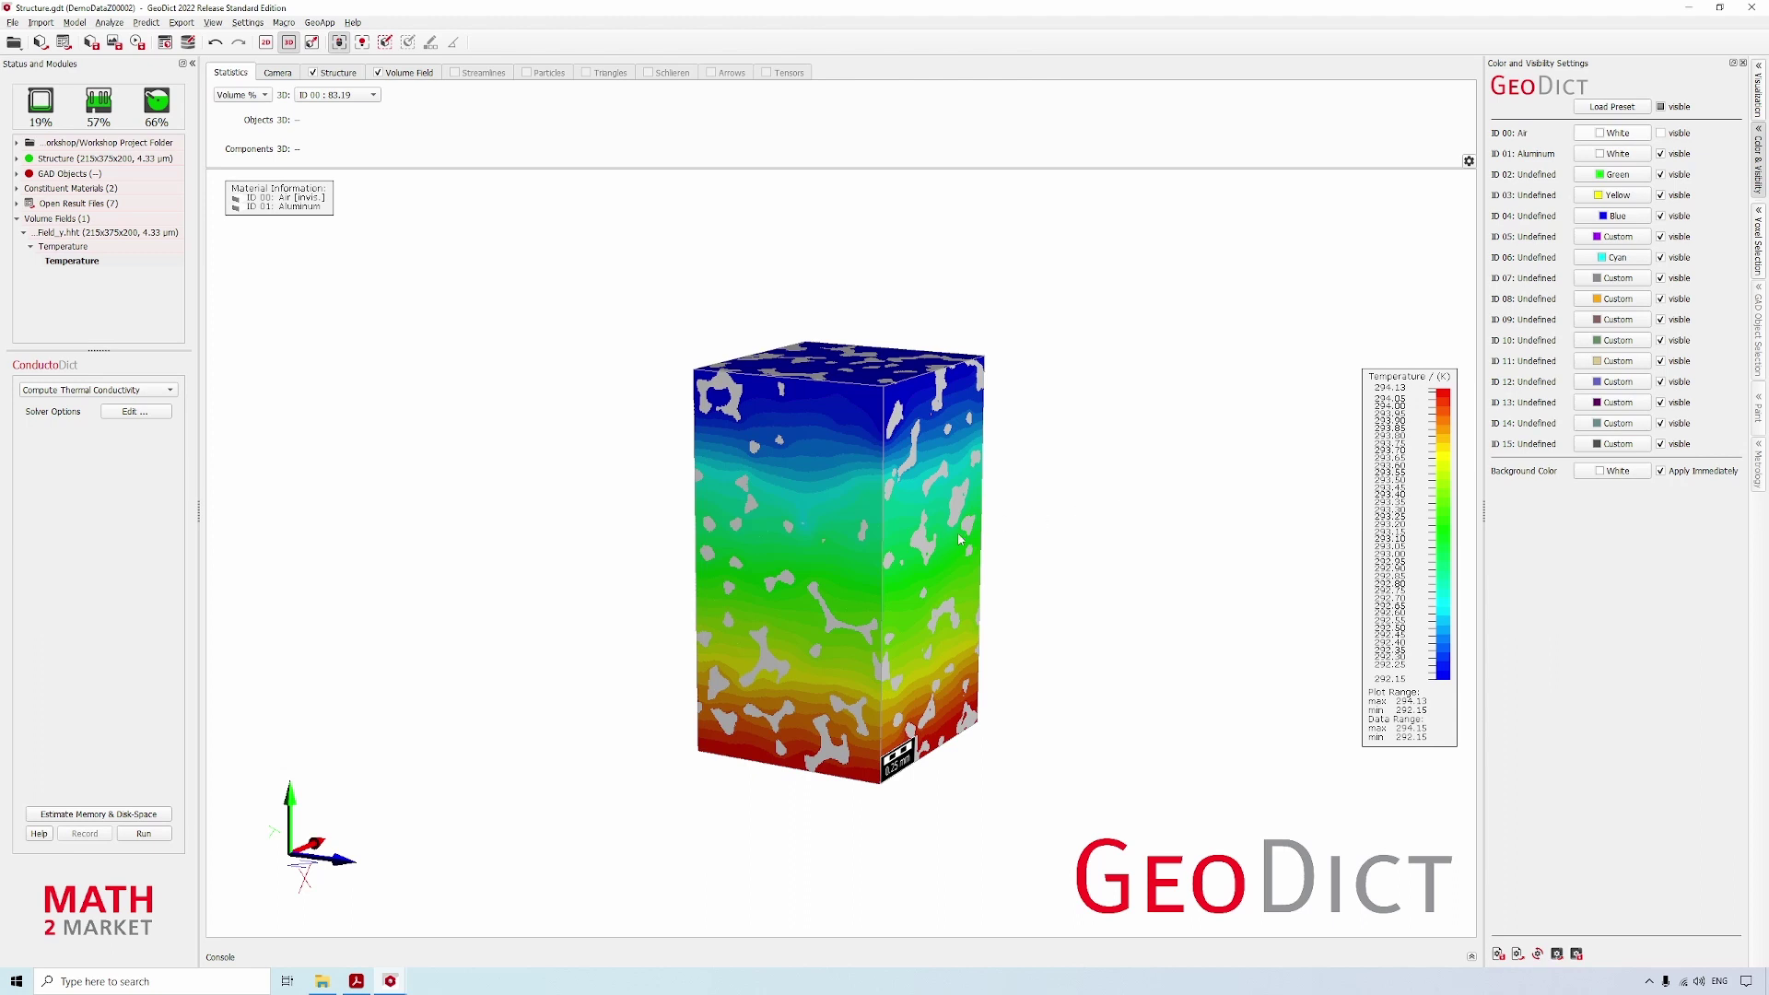
{"action": "left_click_drag", "start_coordinate": [919, 619], "coordinate": [705, 671]}
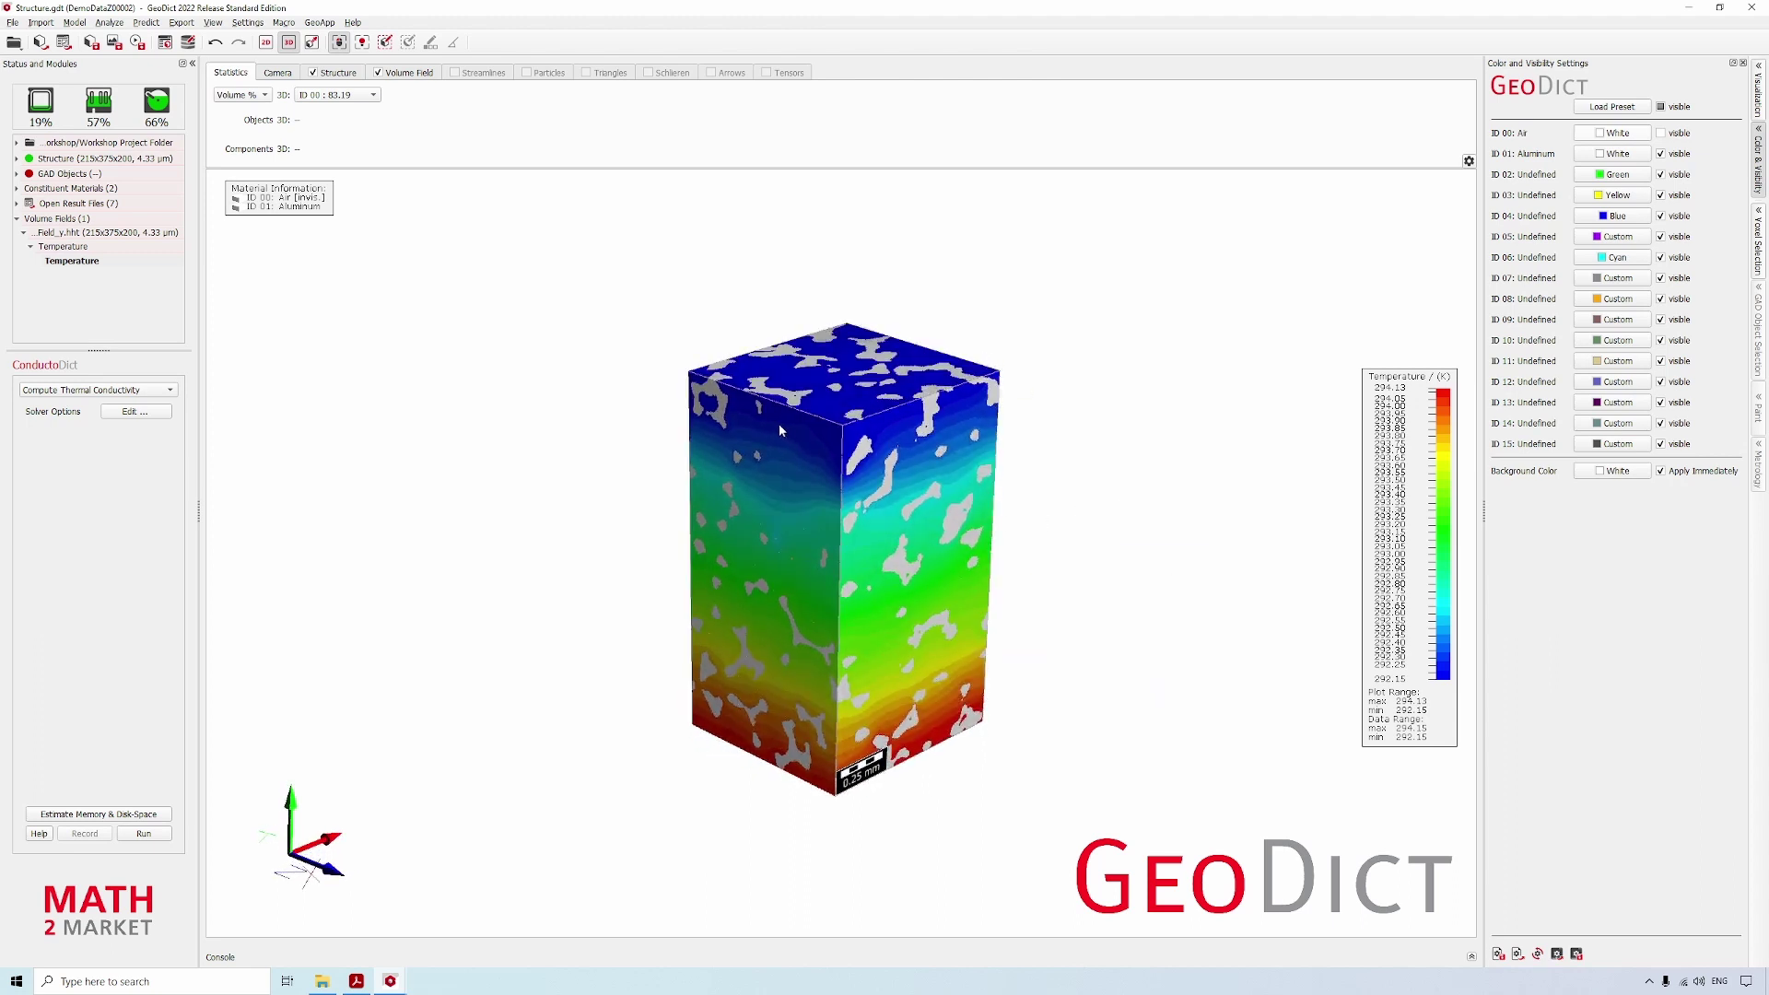
- Hide the structure and raise the volume field's Temperature threshold to about 293.65 K
{"action": "left_click", "coordinate": [410, 76]}
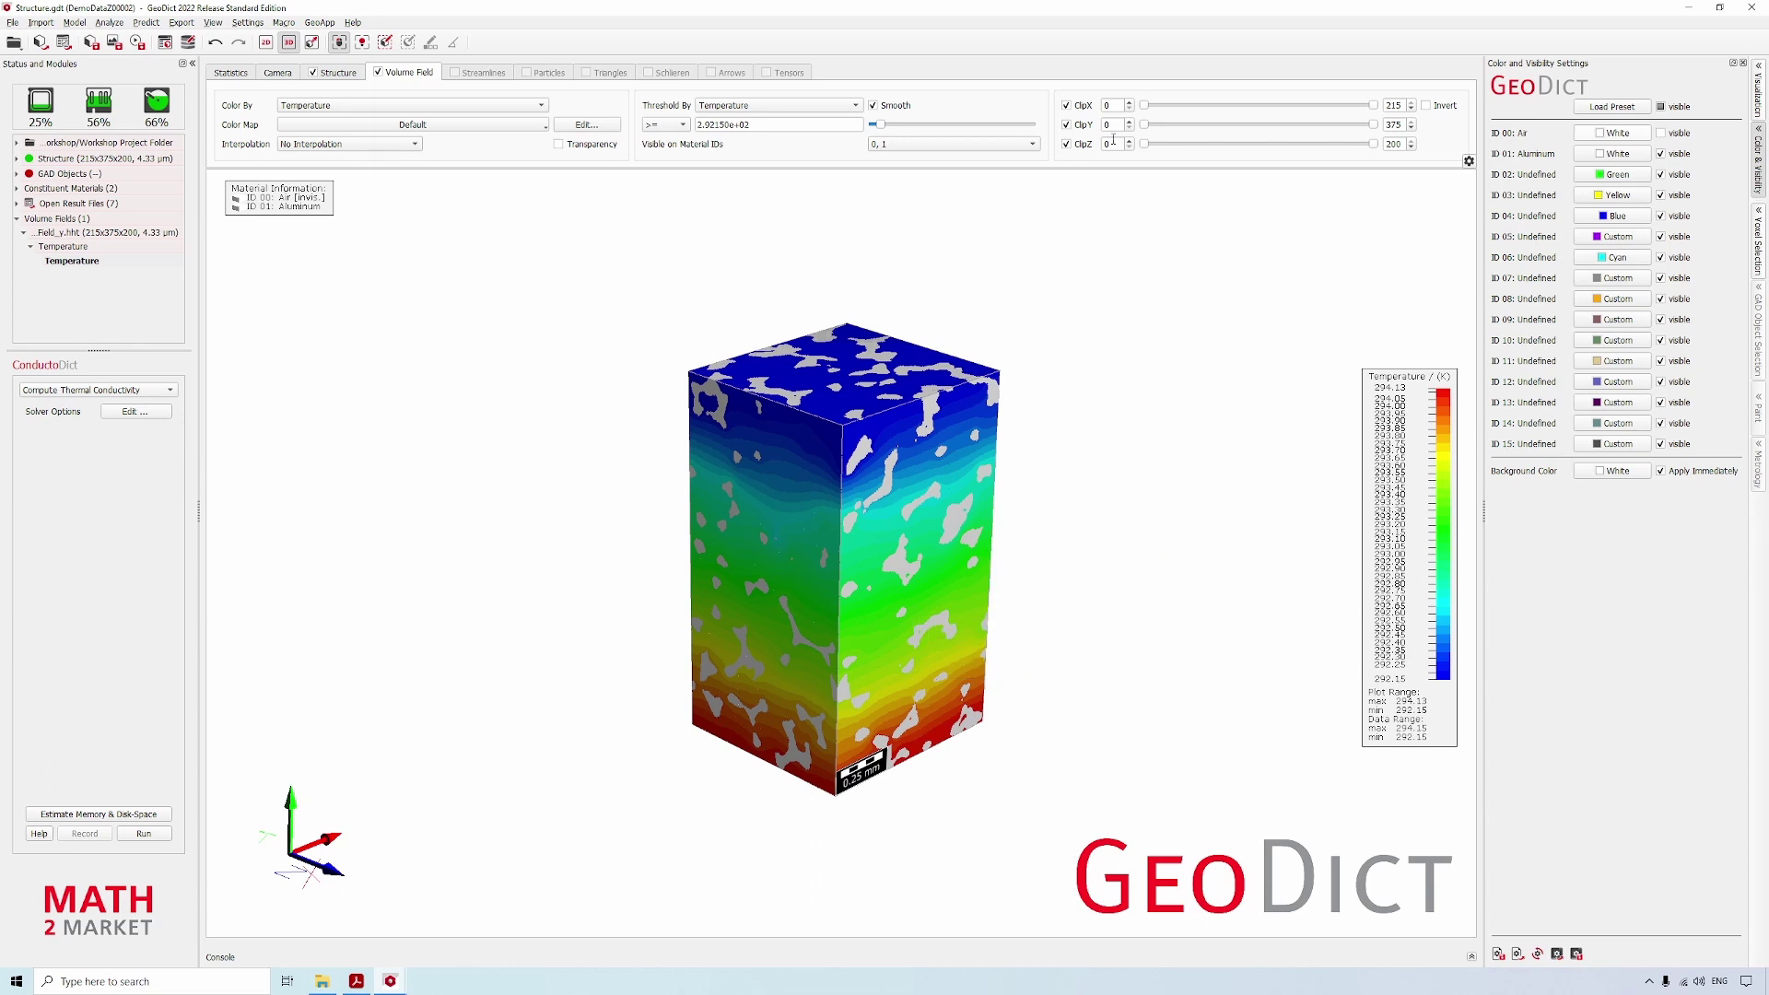
{"action": "mouse_move", "coordinate": [871, 126]}
{"action": "left_mouse_down"}
{"action": "mouse_move", "coordinate": [1039, 127]}
{"action": "mouse_move", "coordinate": [848, 133]}
{"action": "left_mouse_up"}
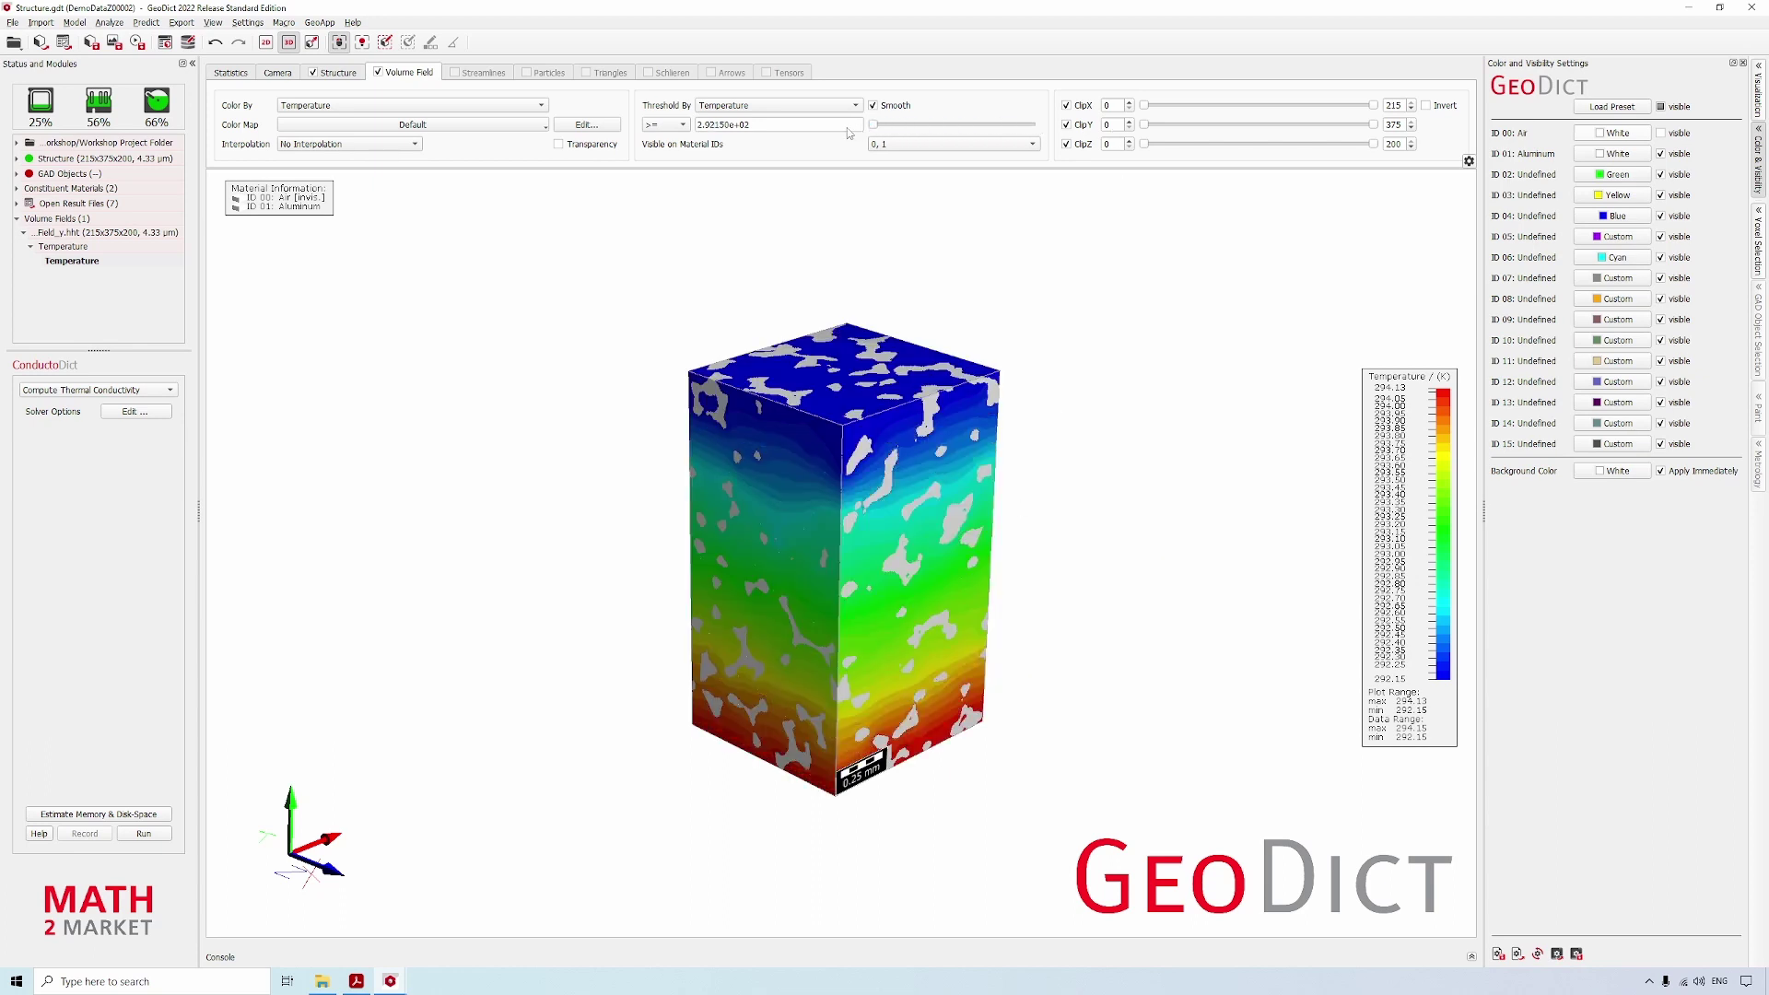
{"action": "left_click", "coordinate": [313, 73]}
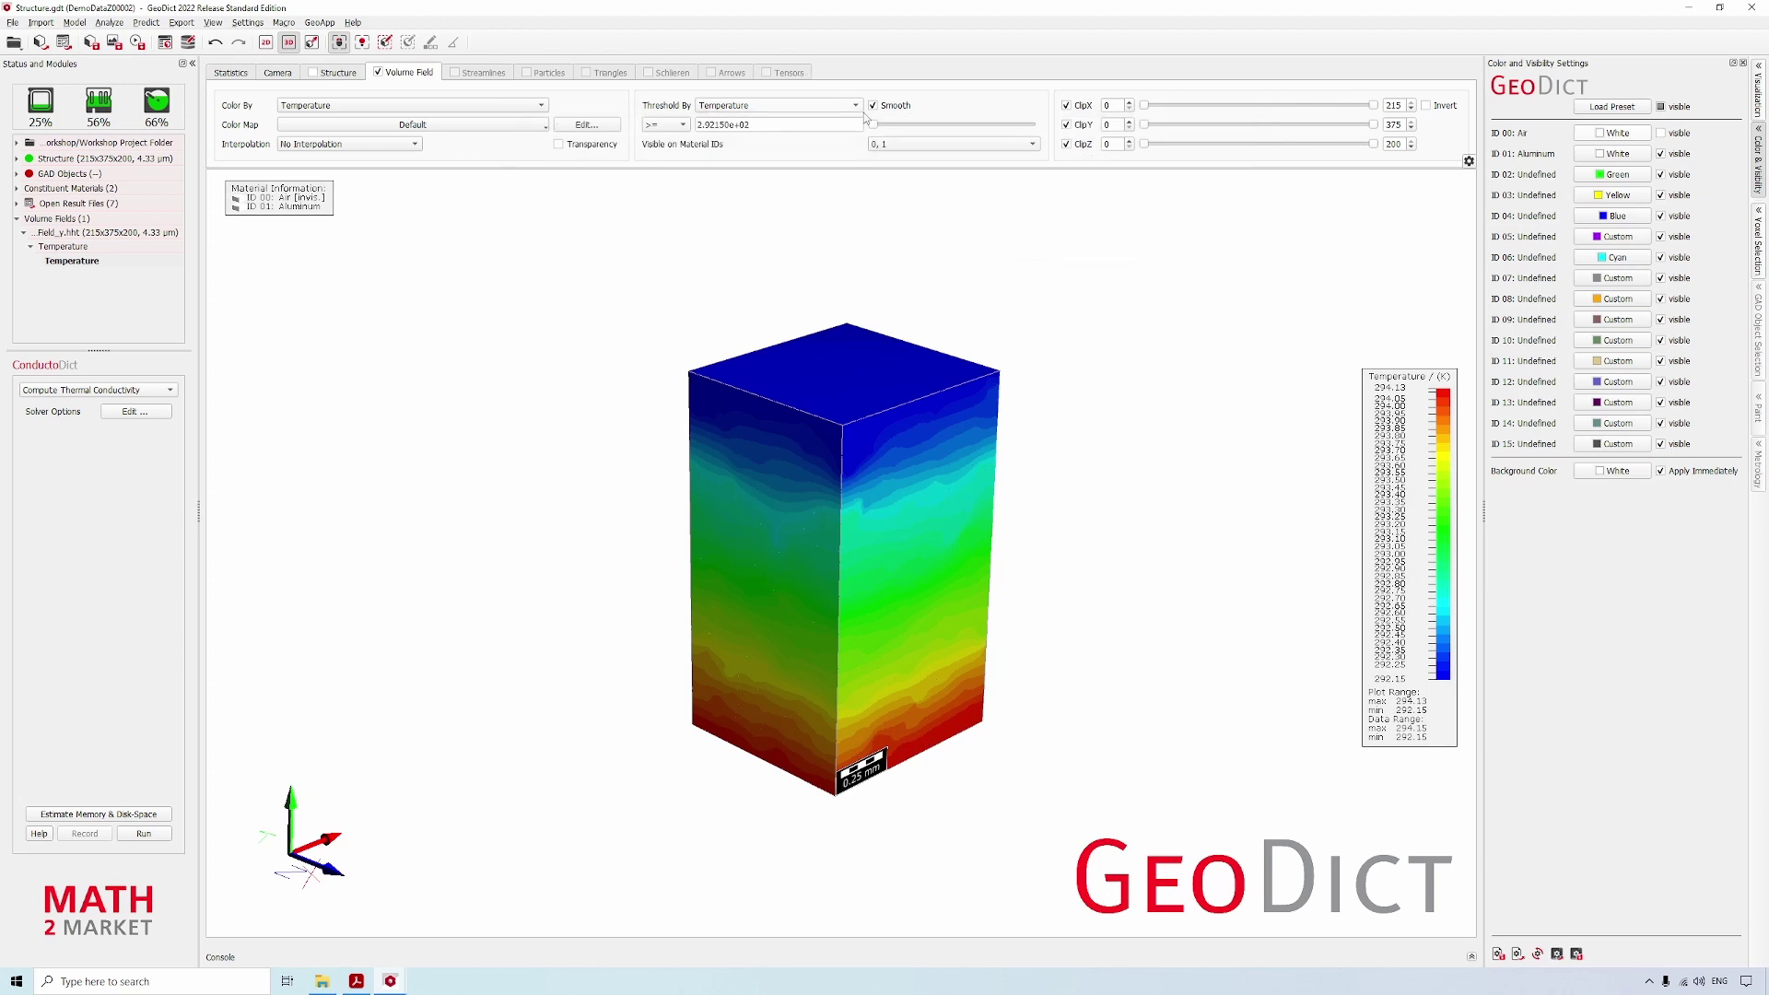
{"action": "left_click_drag", "start_coordinate": [879, 128], "coordinate": [991, 127]}
{"action": "left_click_drag", "start_coordinate": [940, 304], "coordinate": [898, 598]}
- Inspect the temperature field in 2D by moving through slices along the Y and X directions
{"action": "left_click", "coordinate": [265, 43]}
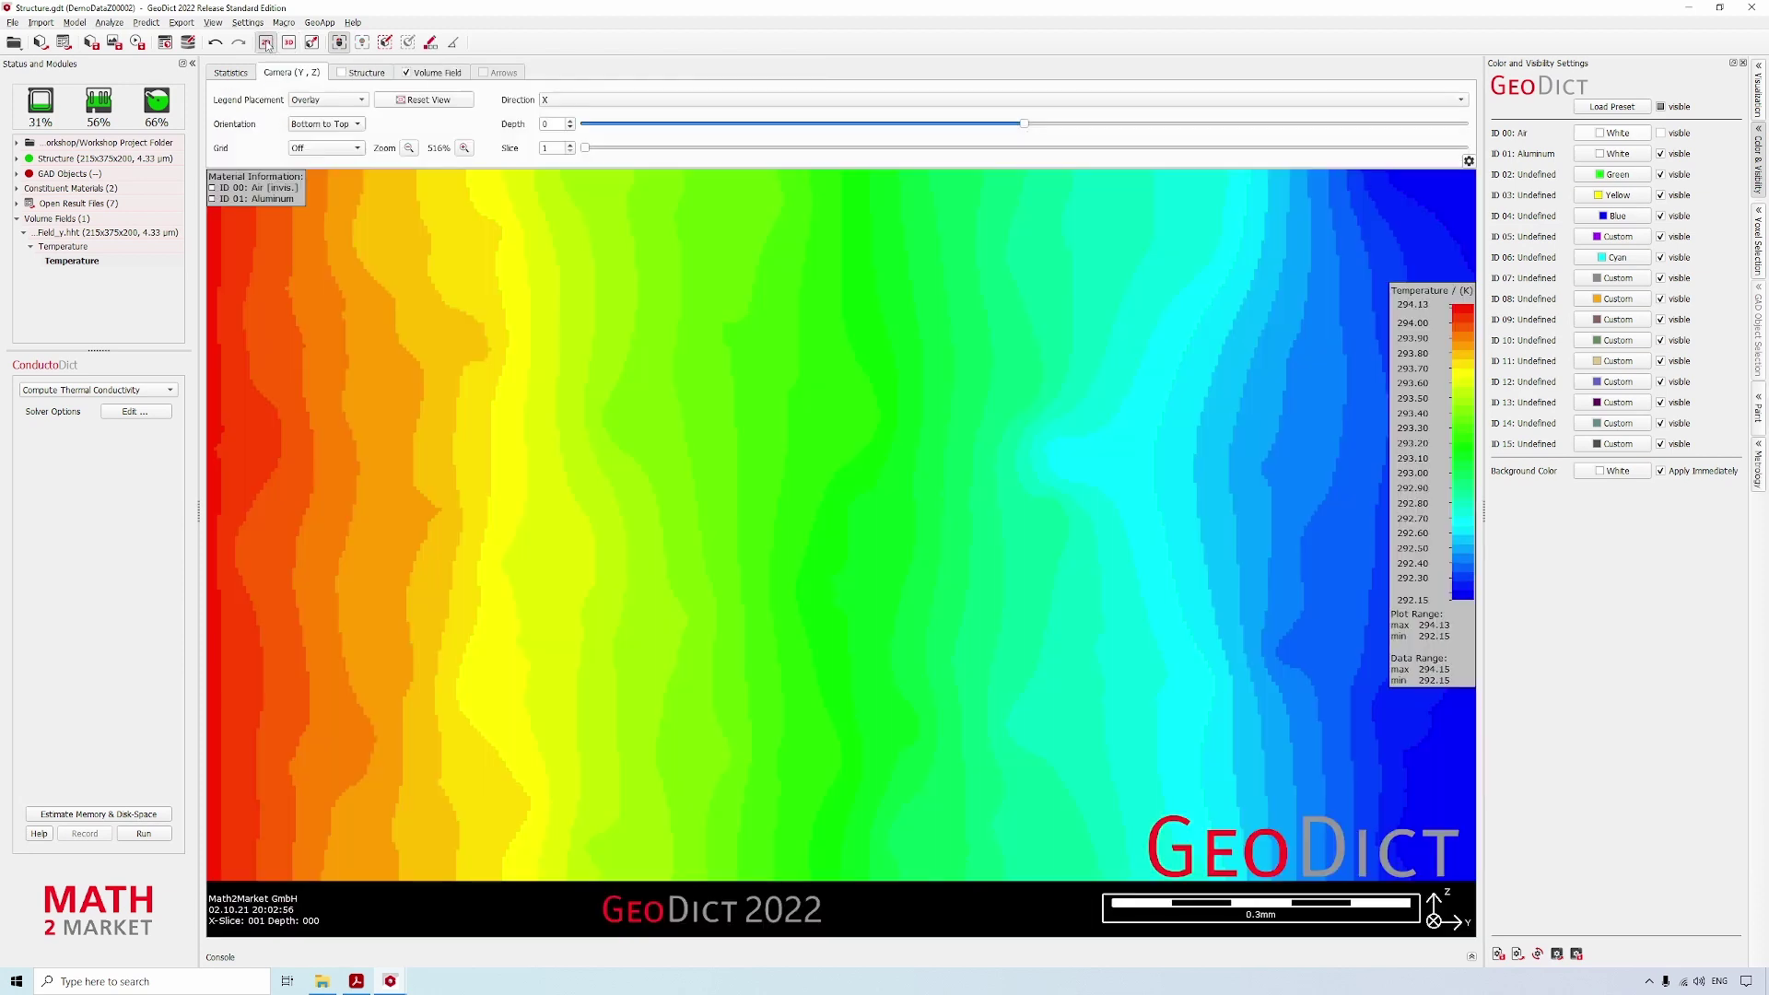
{"action": "left_click", "coordinate": [556, 103]}
{"action": "left_click", "coordinate": [564, 126]}
{"action": "left_click_drag", "start_coordinate": [584, 148], "coordinate": [790, 149]}
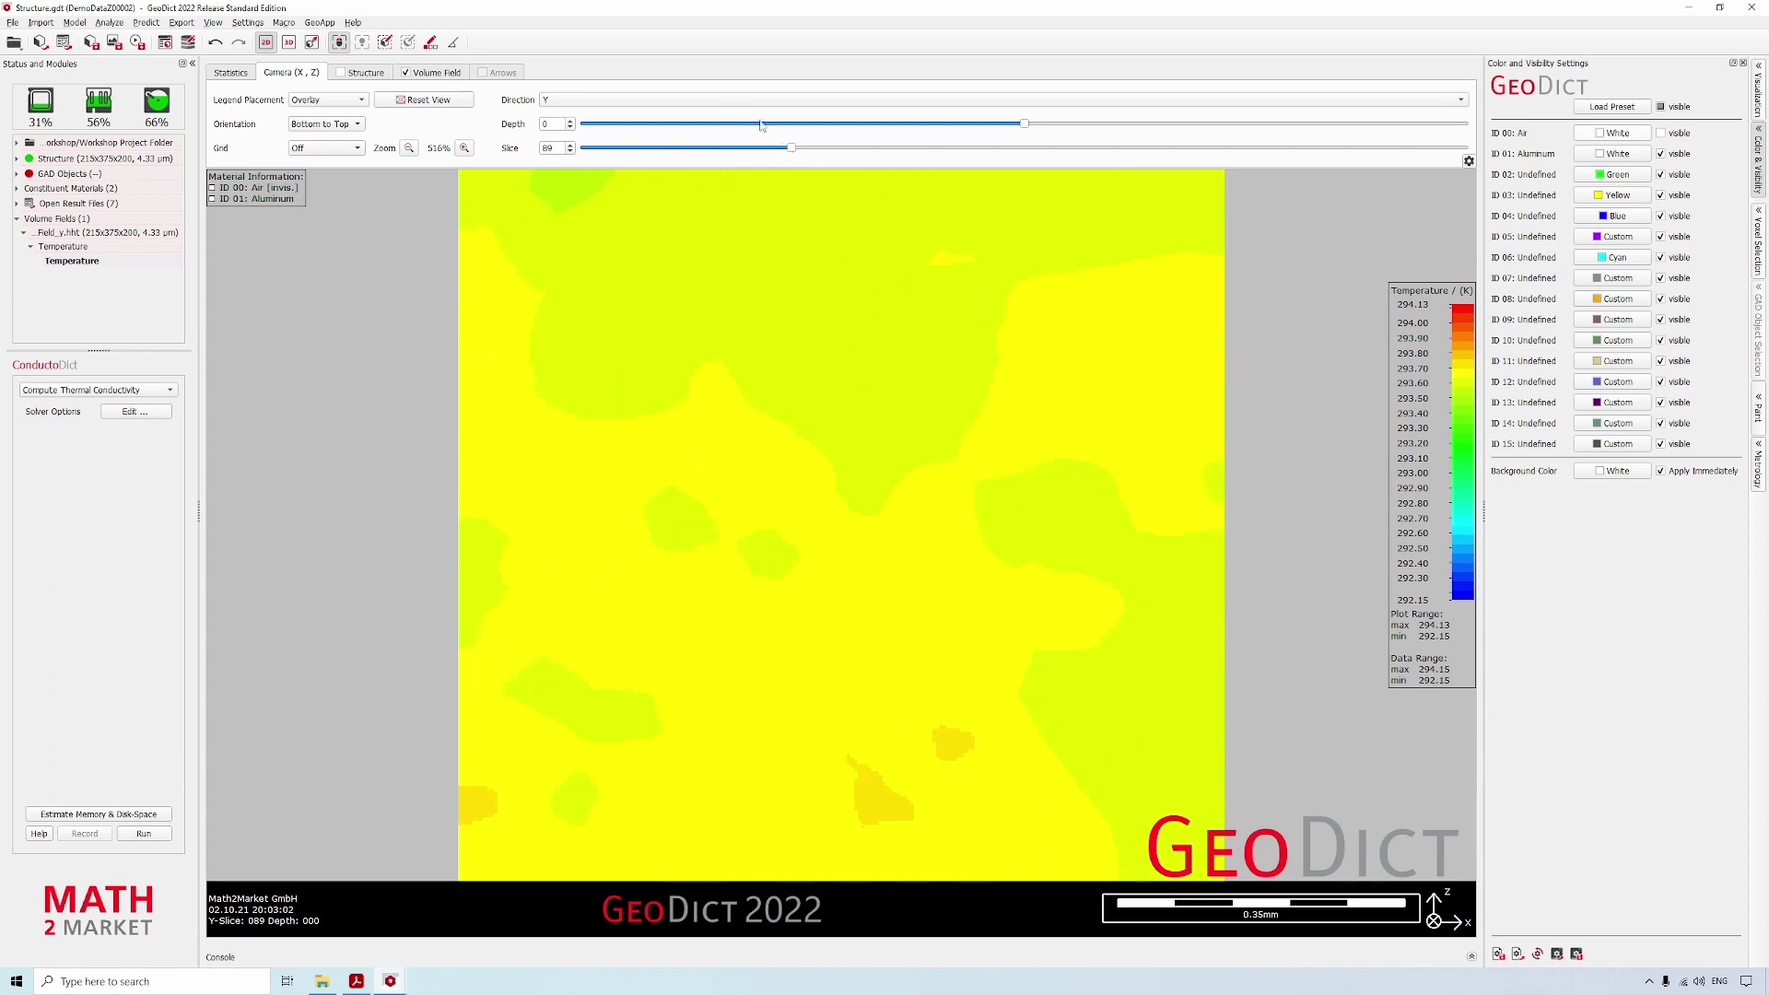
{"action": "left_click", "coordinate": [696, 99]}
{"action": "left_click", "coordinate": [700, 113]}
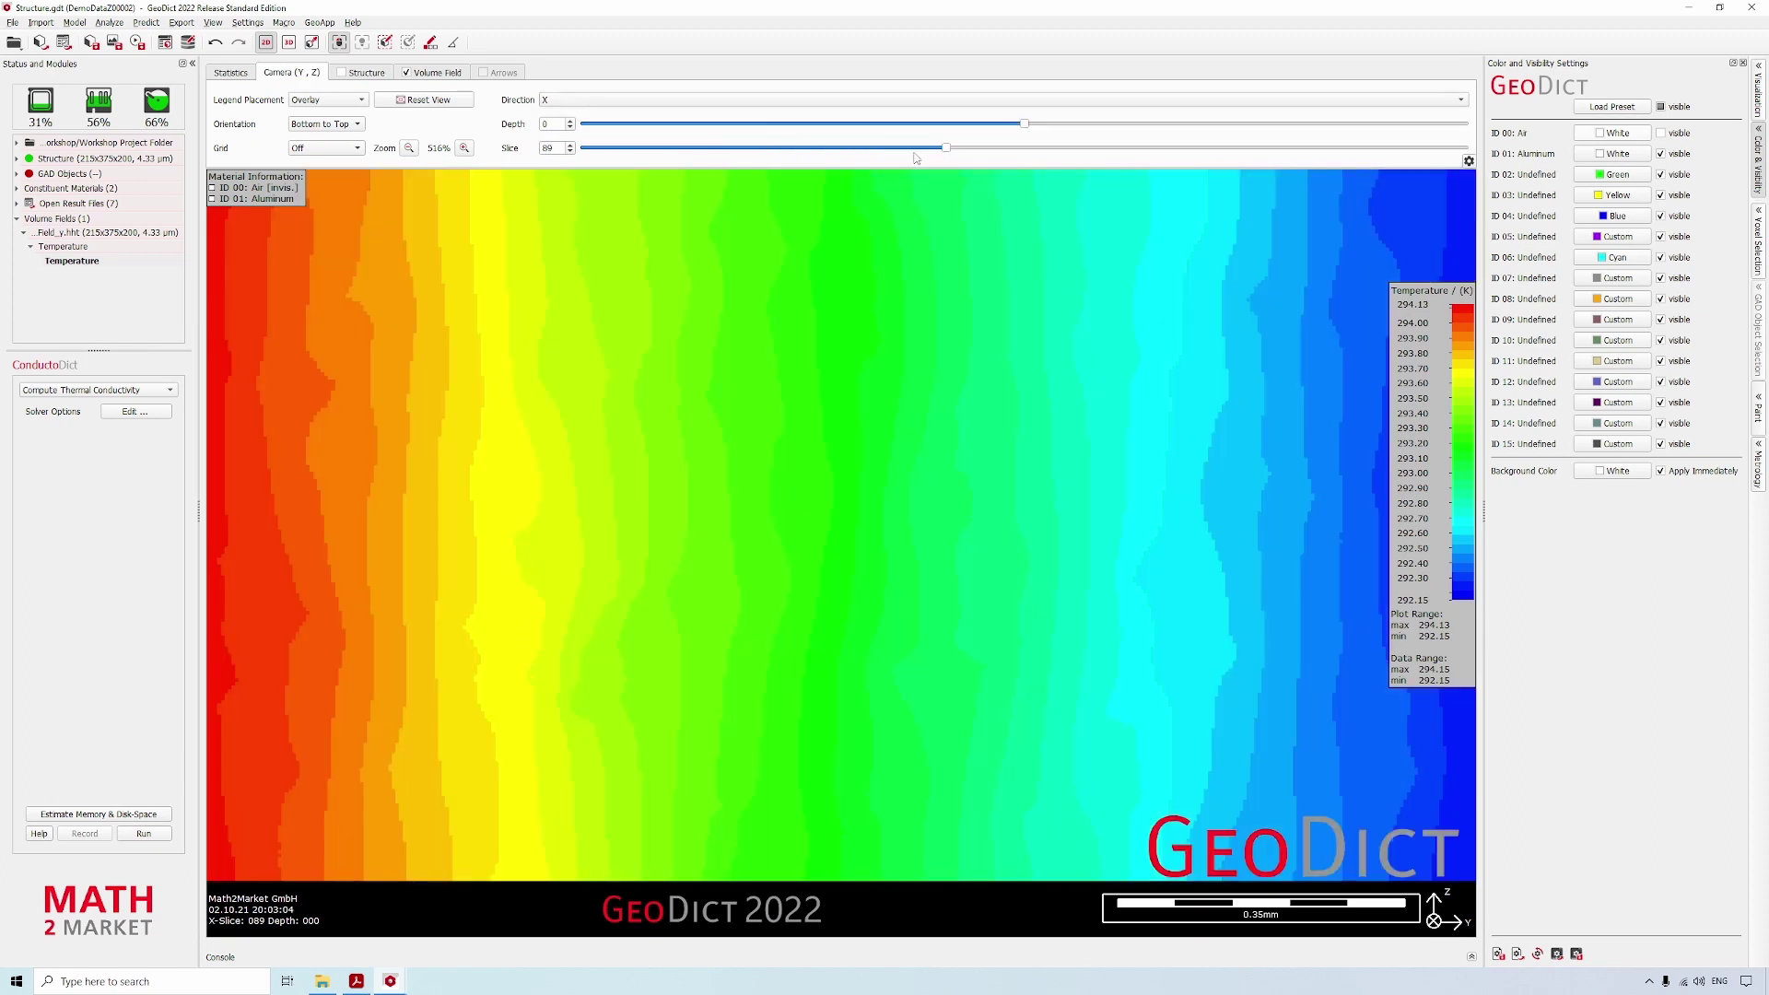
{"action": "left_click_drag", "start_coordinate": [944, 153], "coordinate": [629, 150]}
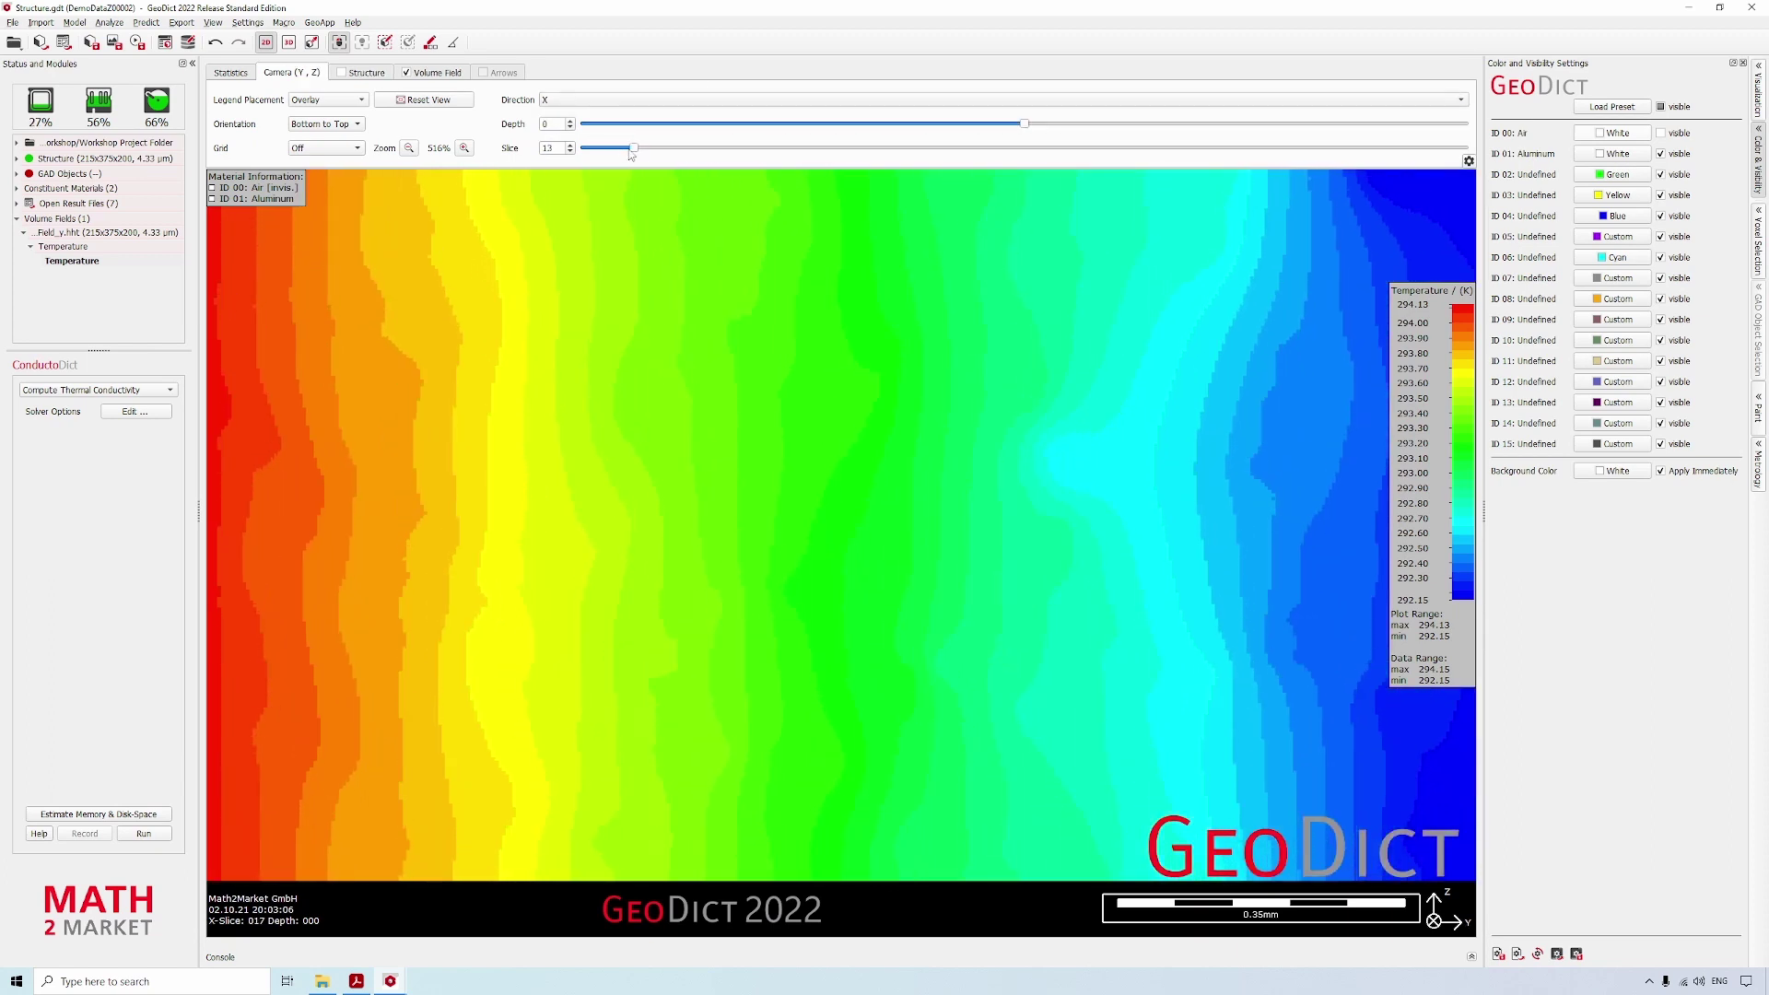
- Return to the 3D view, reset the Temperature threshold to 292.15 K and show the structure again
{"action": "left_click", "coordinate": [288, 42]}
{"action": "left_click_drag", "start_coordinate": [984, 503], "coordinate": [931, 304]}
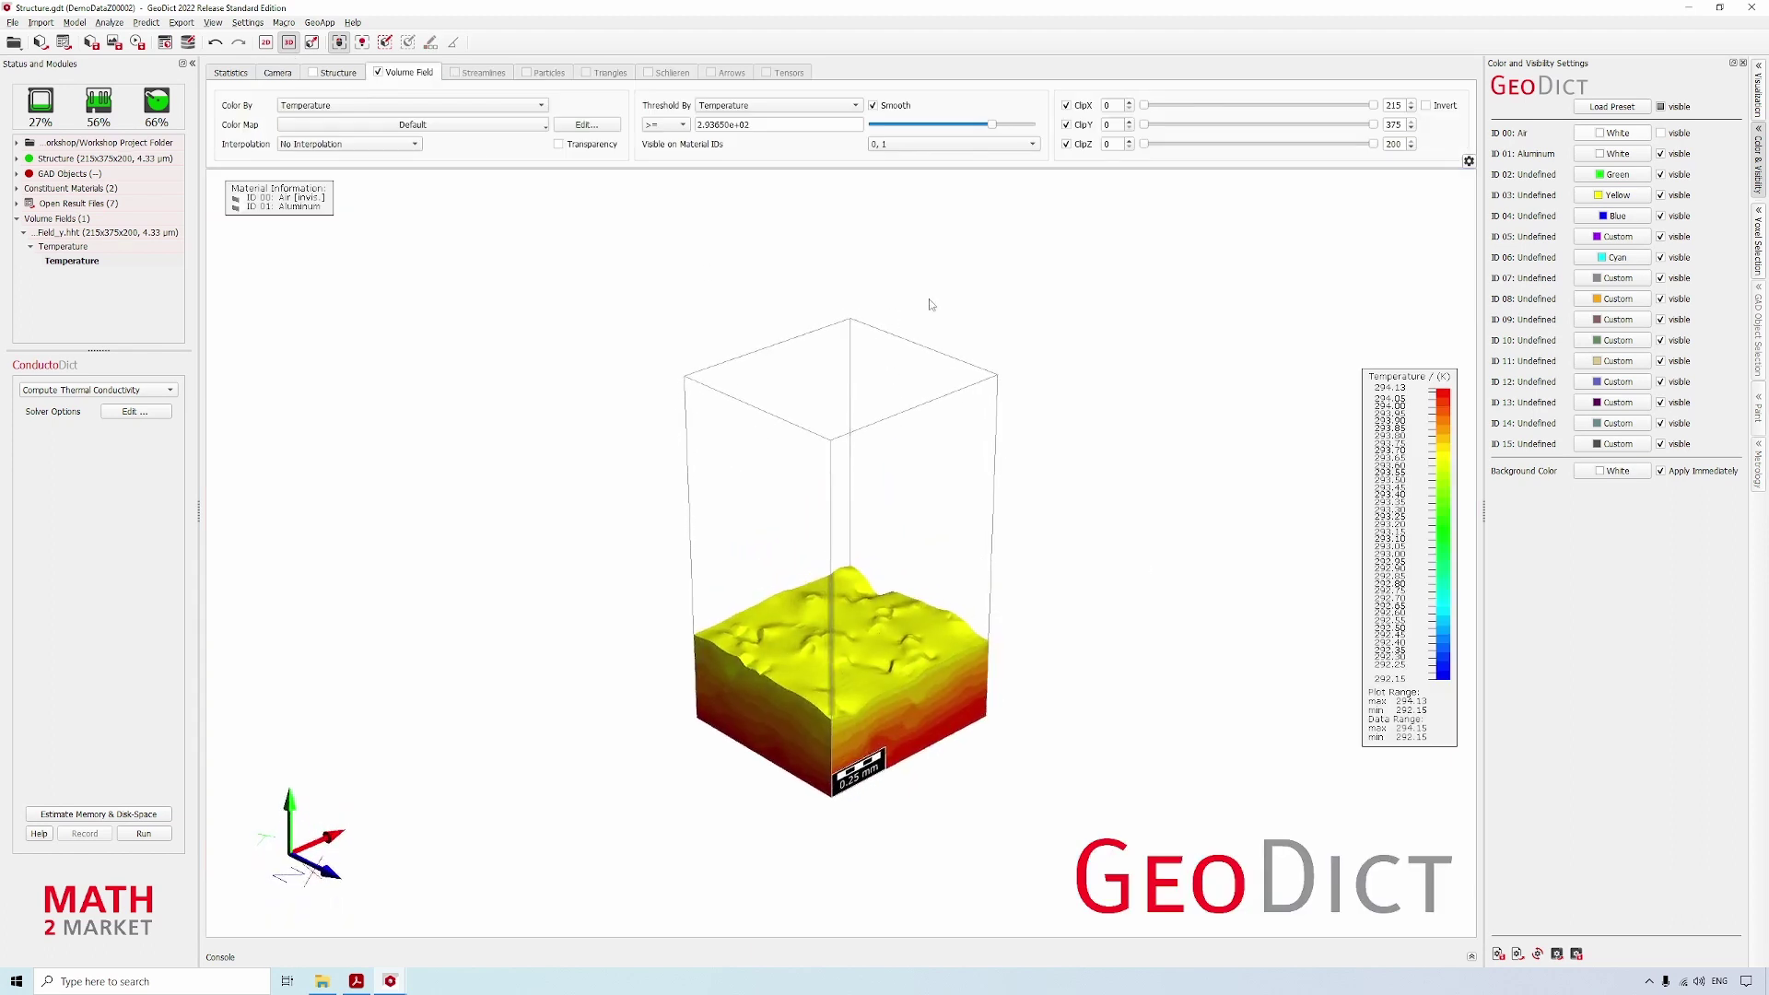
{"action": "left_click", "coordinate": [908, 126]}
{"action": "left_click_drag", "start_coordinate": [890, 348], "coordinate": [884, 336]}
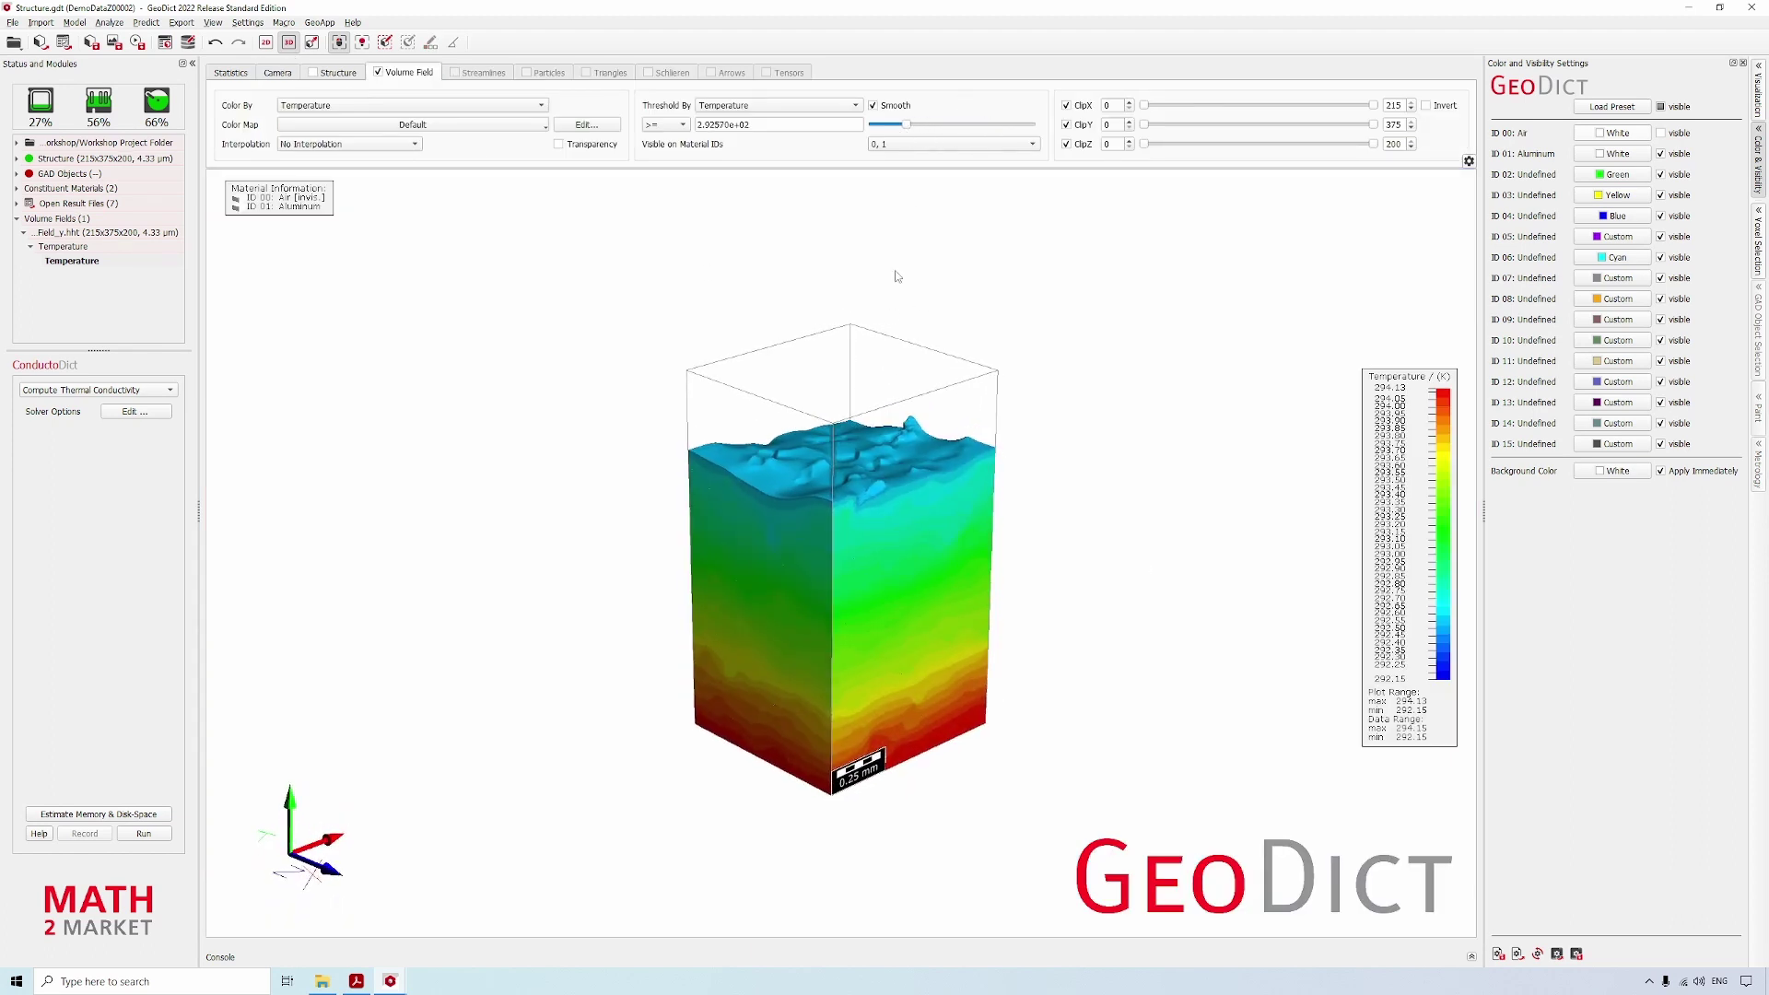
{"action": "left_click_drag", "start_coordinate": [903, 123], "coordinate": [870, 129]}
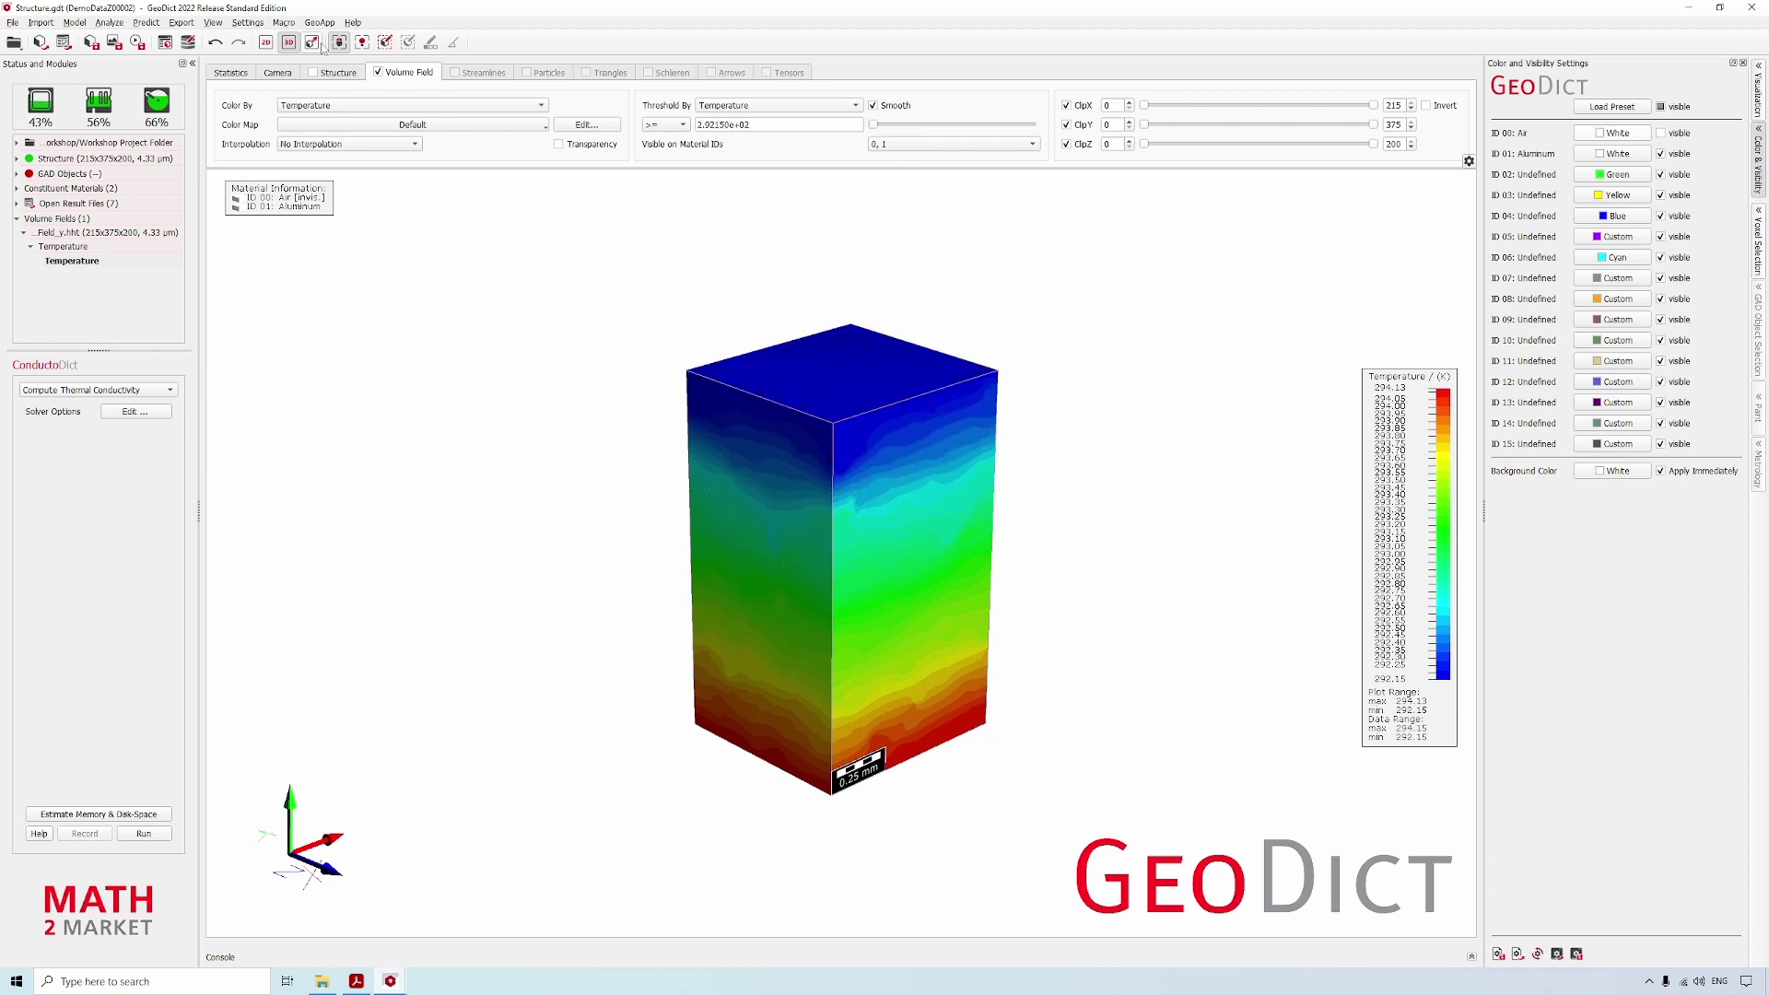
{"action": "left_click", "coordinate": [312, 73]}
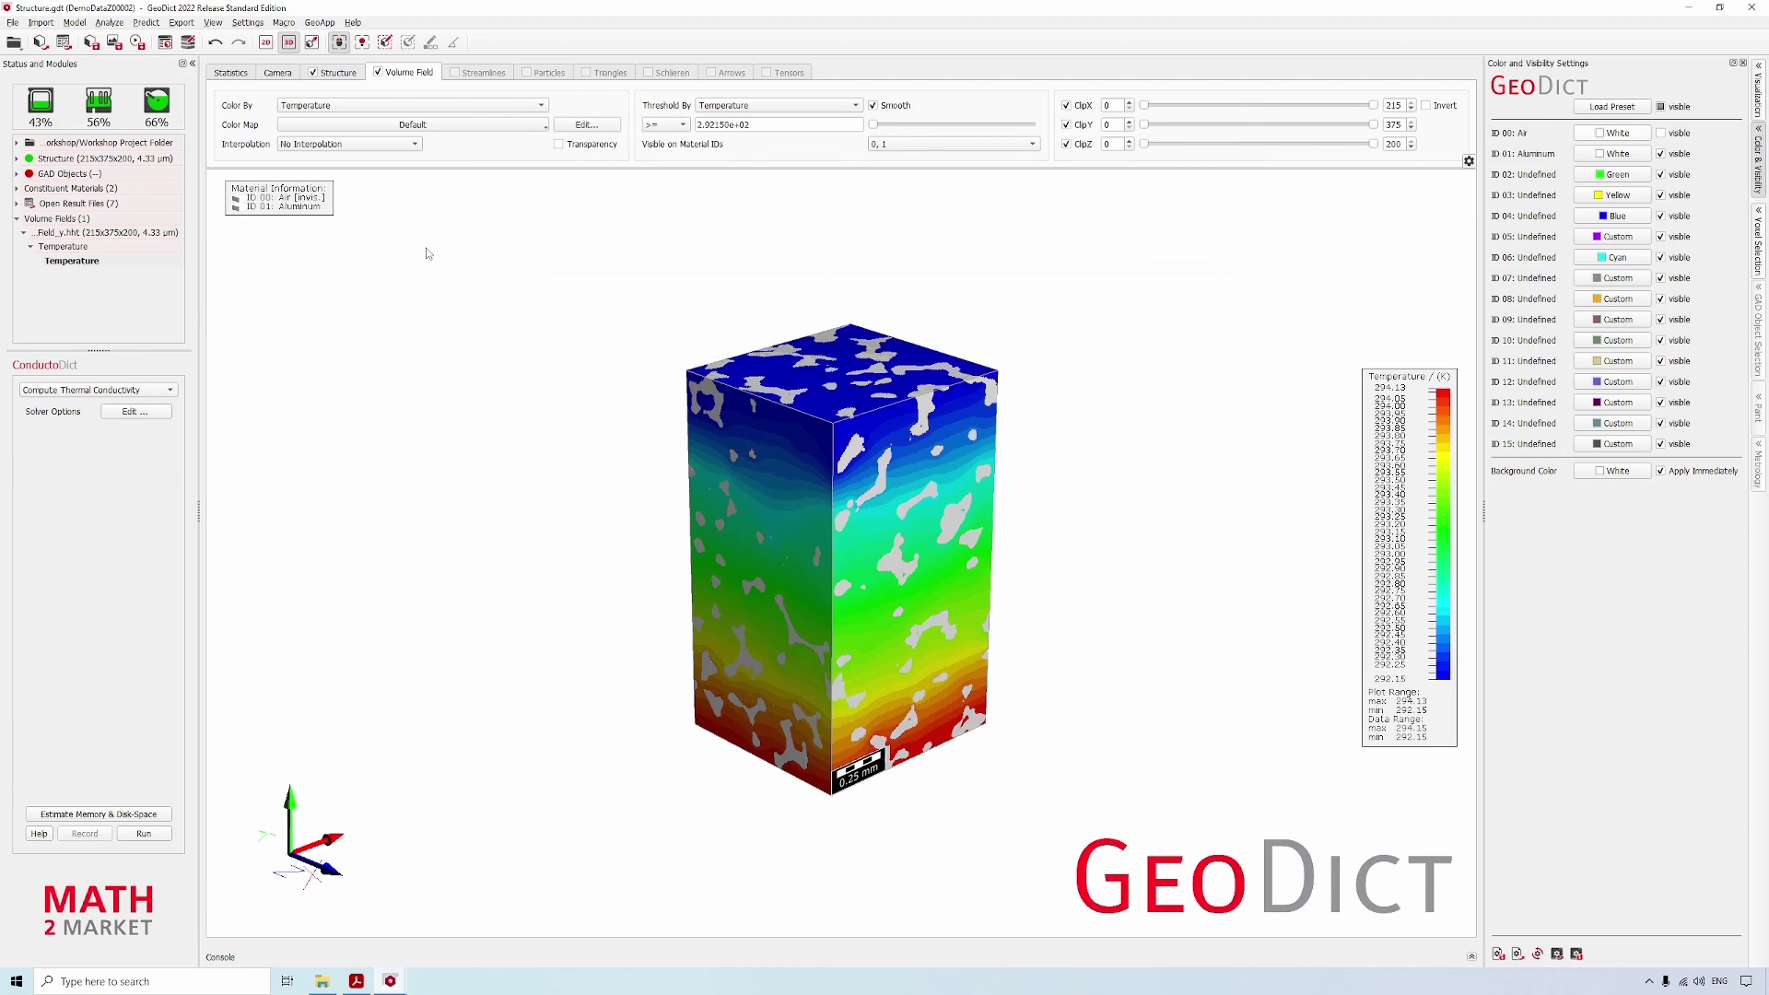
{"action": "left_click_drag", "start_coordinate": [782, 334], "coordinate": [671, 304]}
- Open the solver options for Effective Stiffness (FeelMath-VOX) in ElastoDict and set the load case's boundary conditions to Symmetric
{"action": "left_click", "coordinate": [147, 22]}
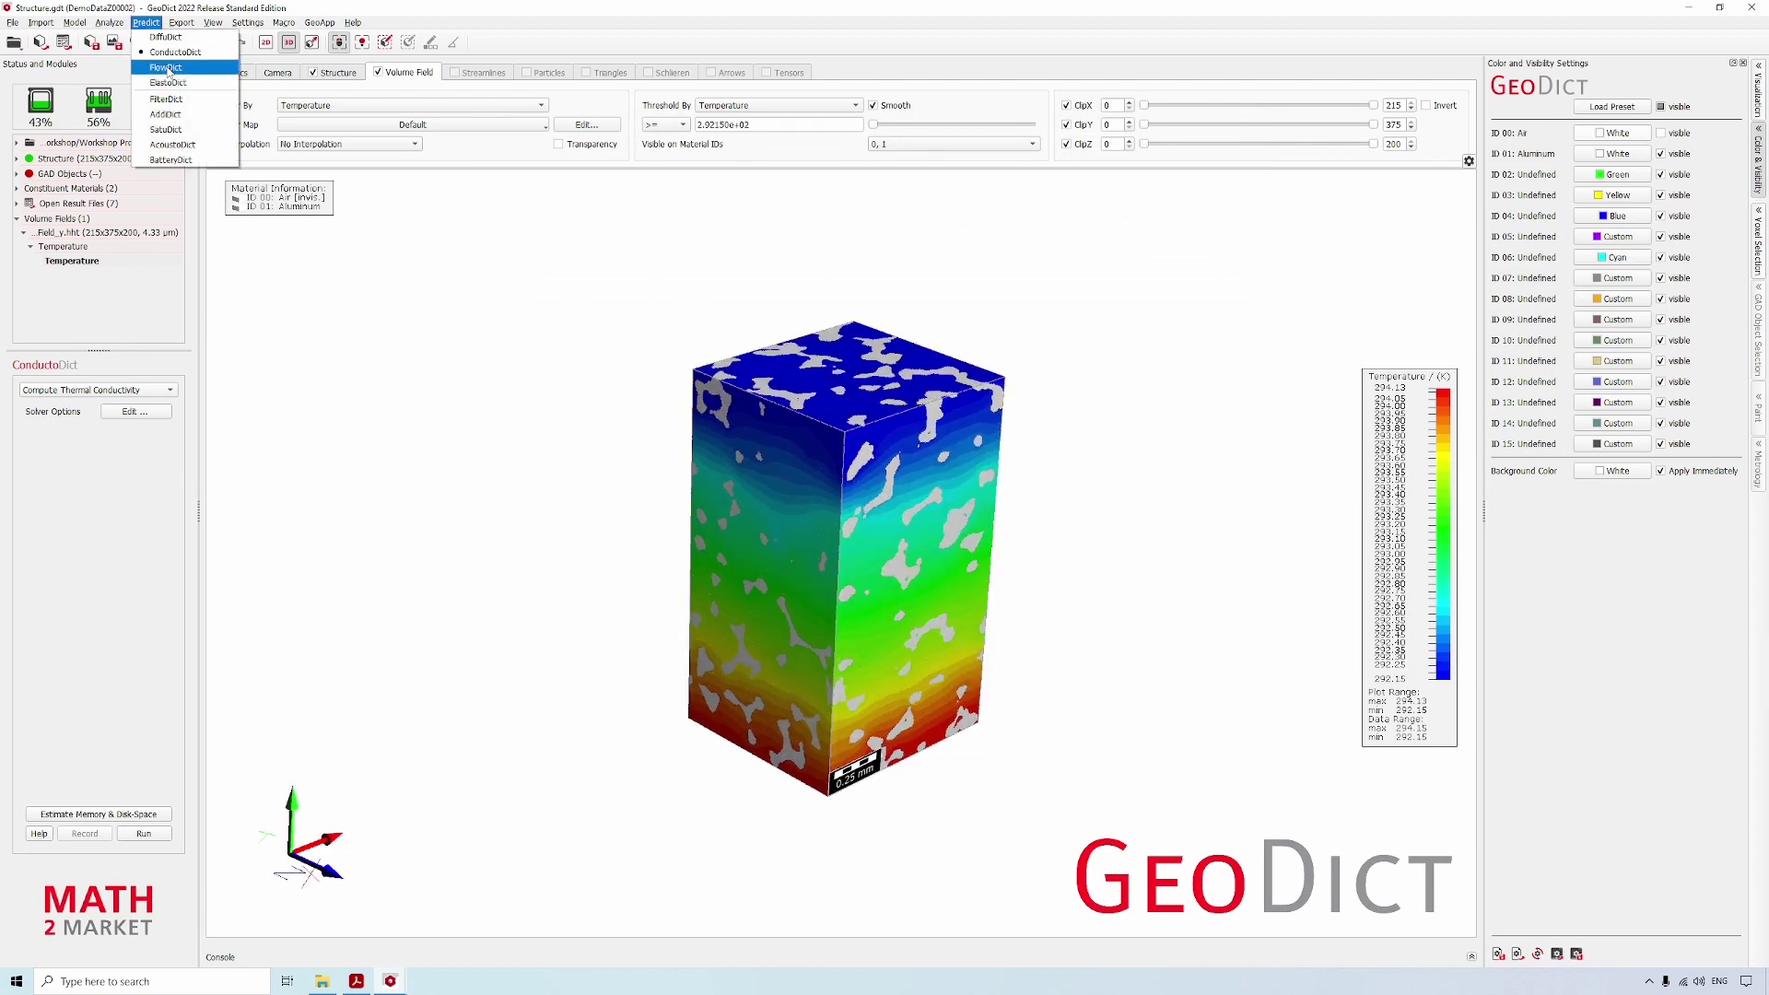
{"action": "left_click", "coordinate": [170, 83]}
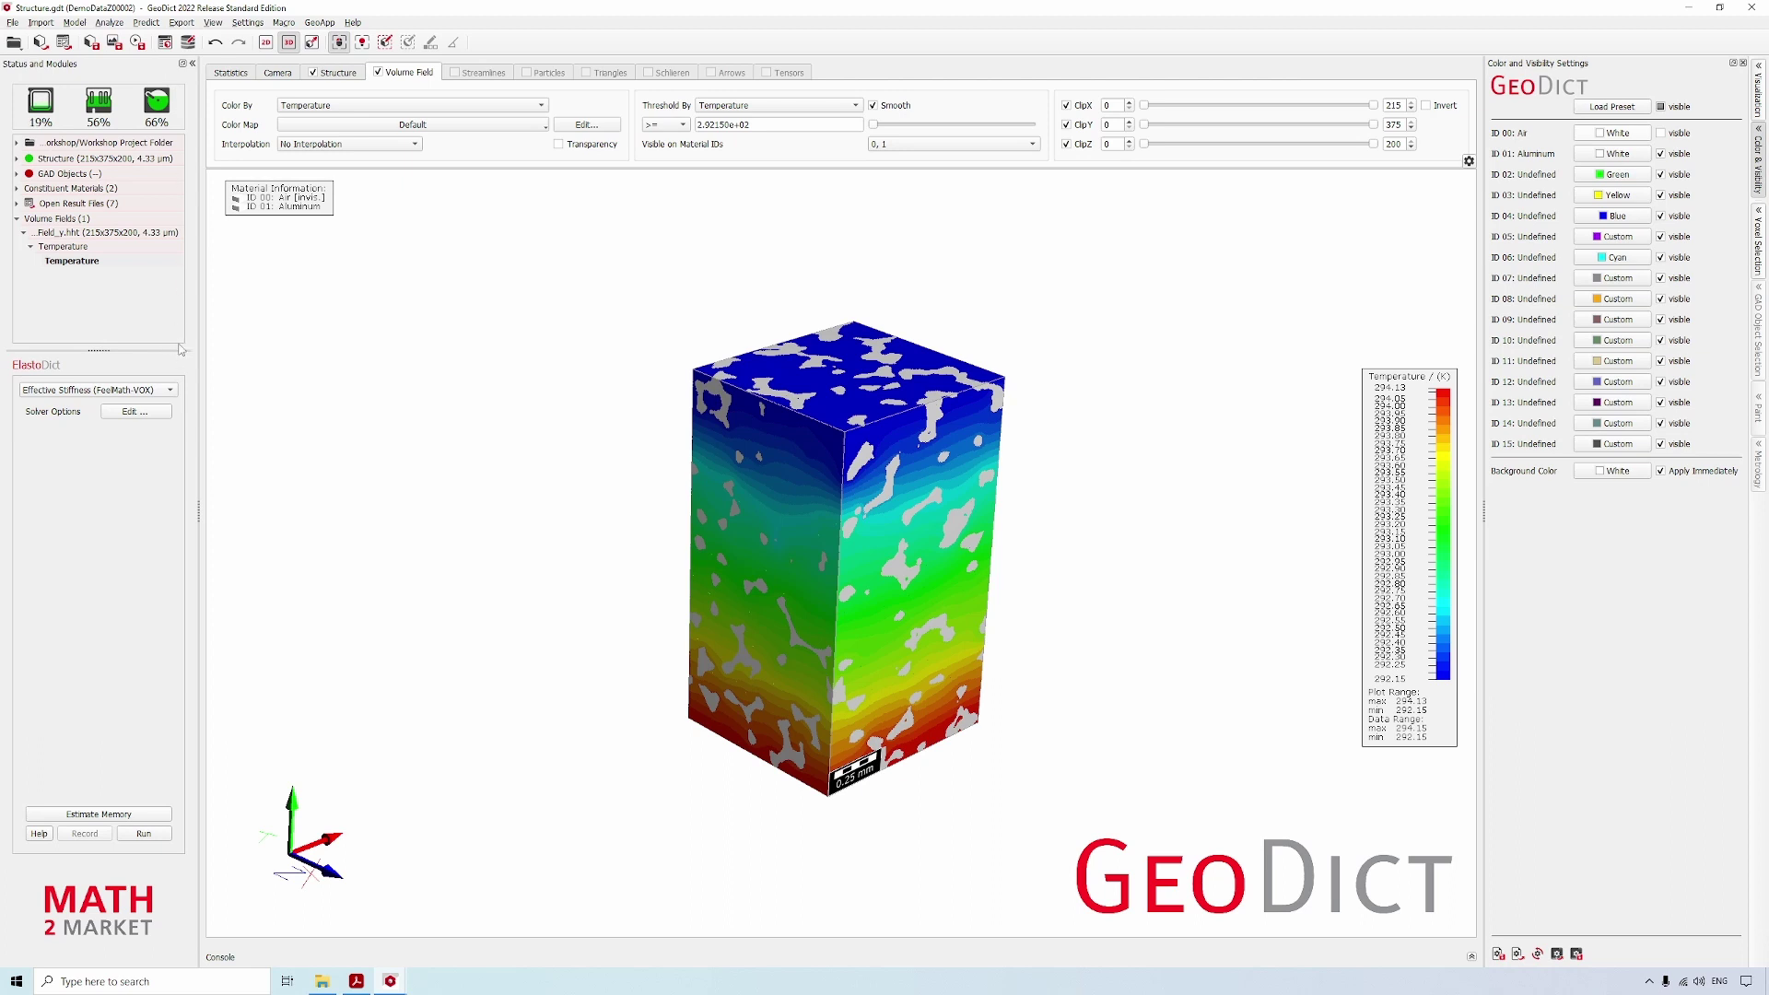
{"action": "left_click", "coordinate": [135, 412]}
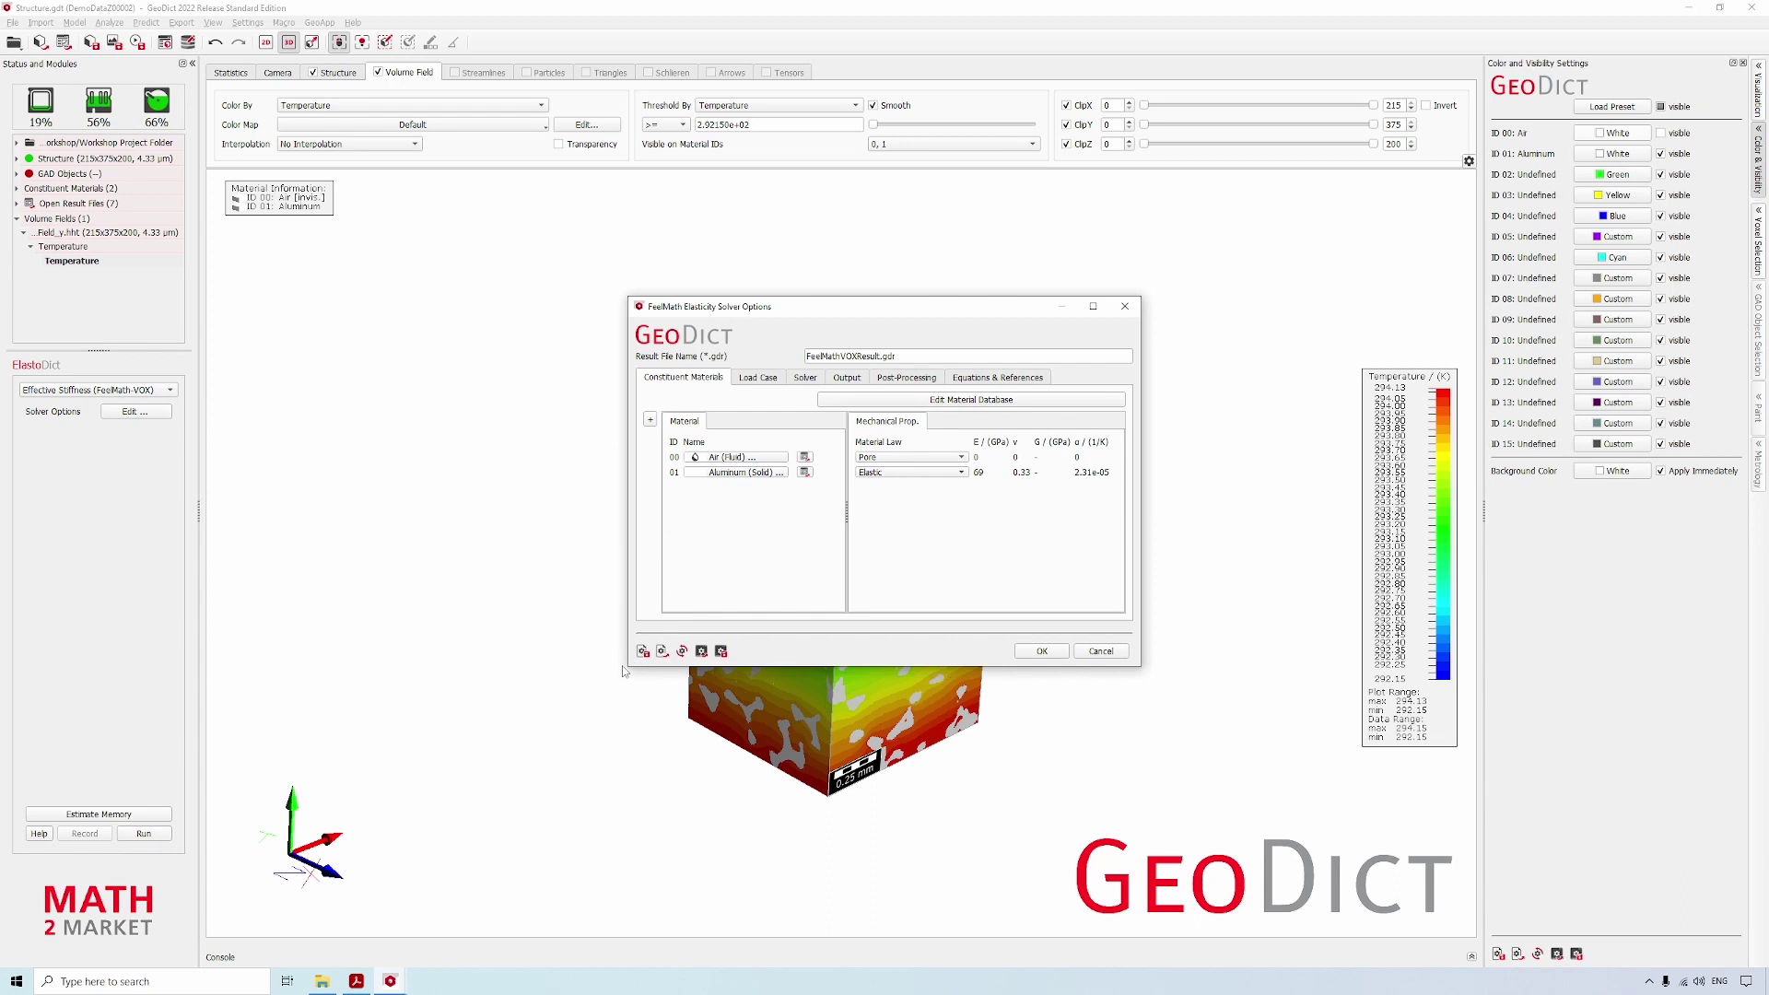
{"action": "left_click_drag", "start_coordinate": [626, 664], "coordinate": [426, 735]}
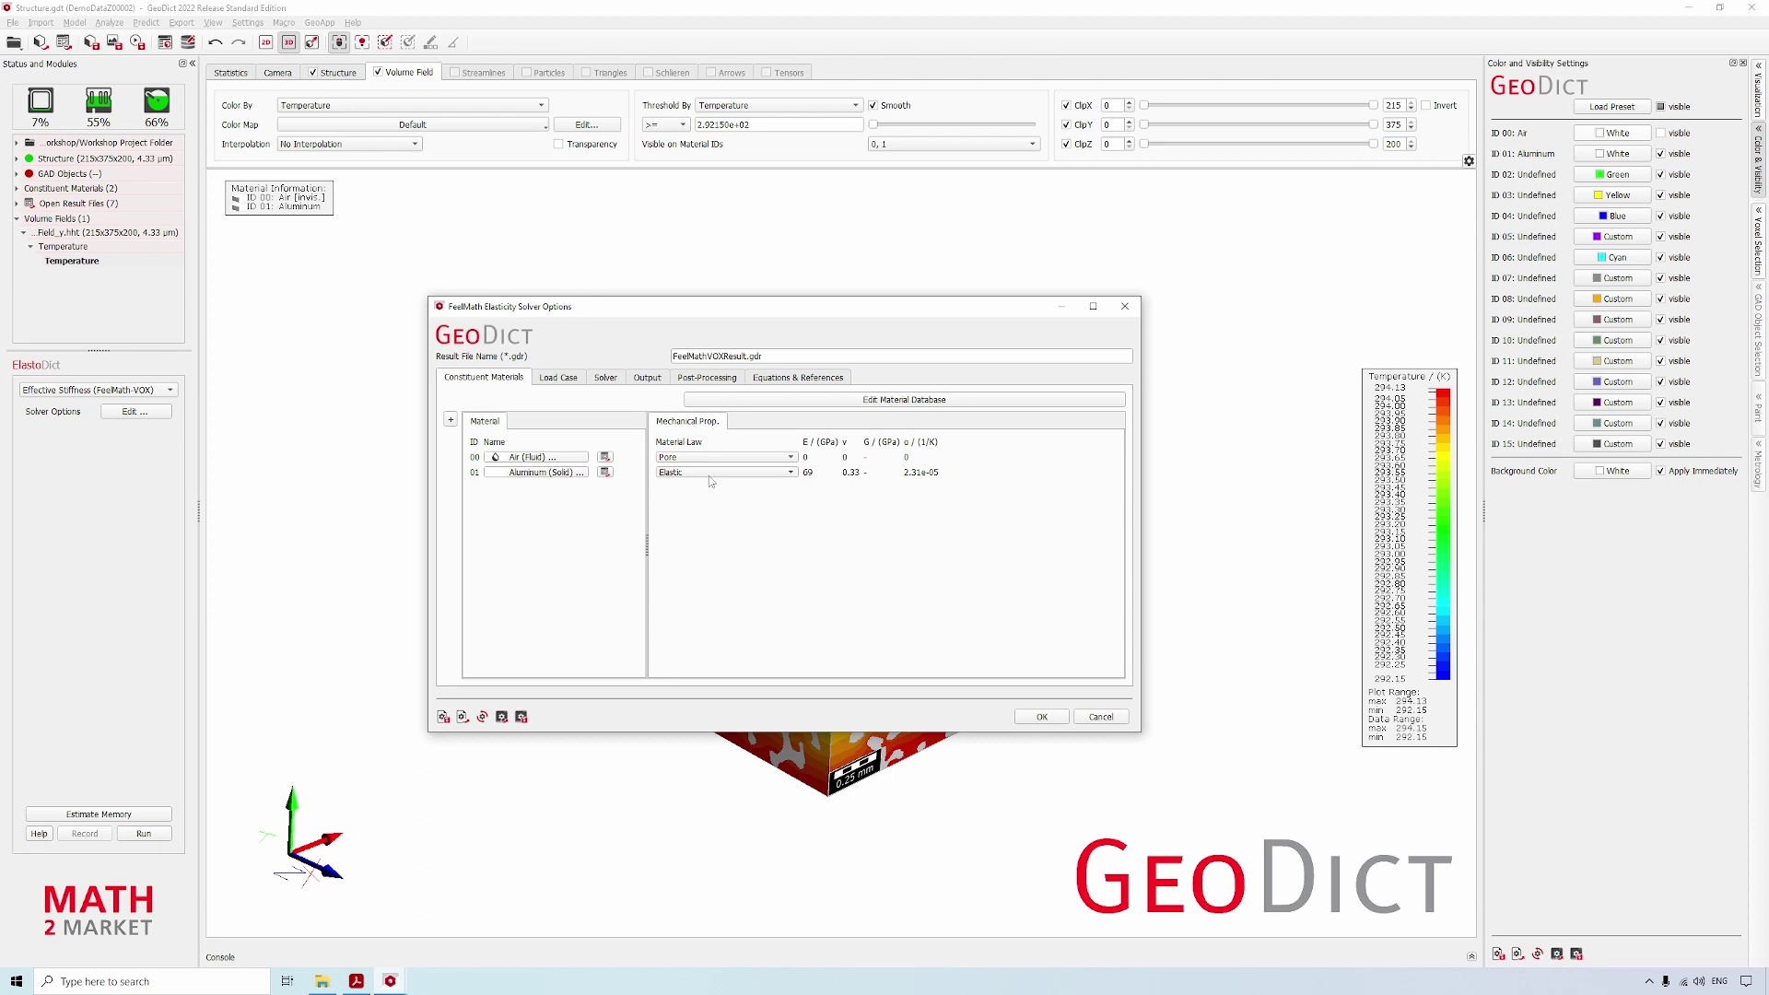
{"action": "left_click", "coordinate": [558, 380]}
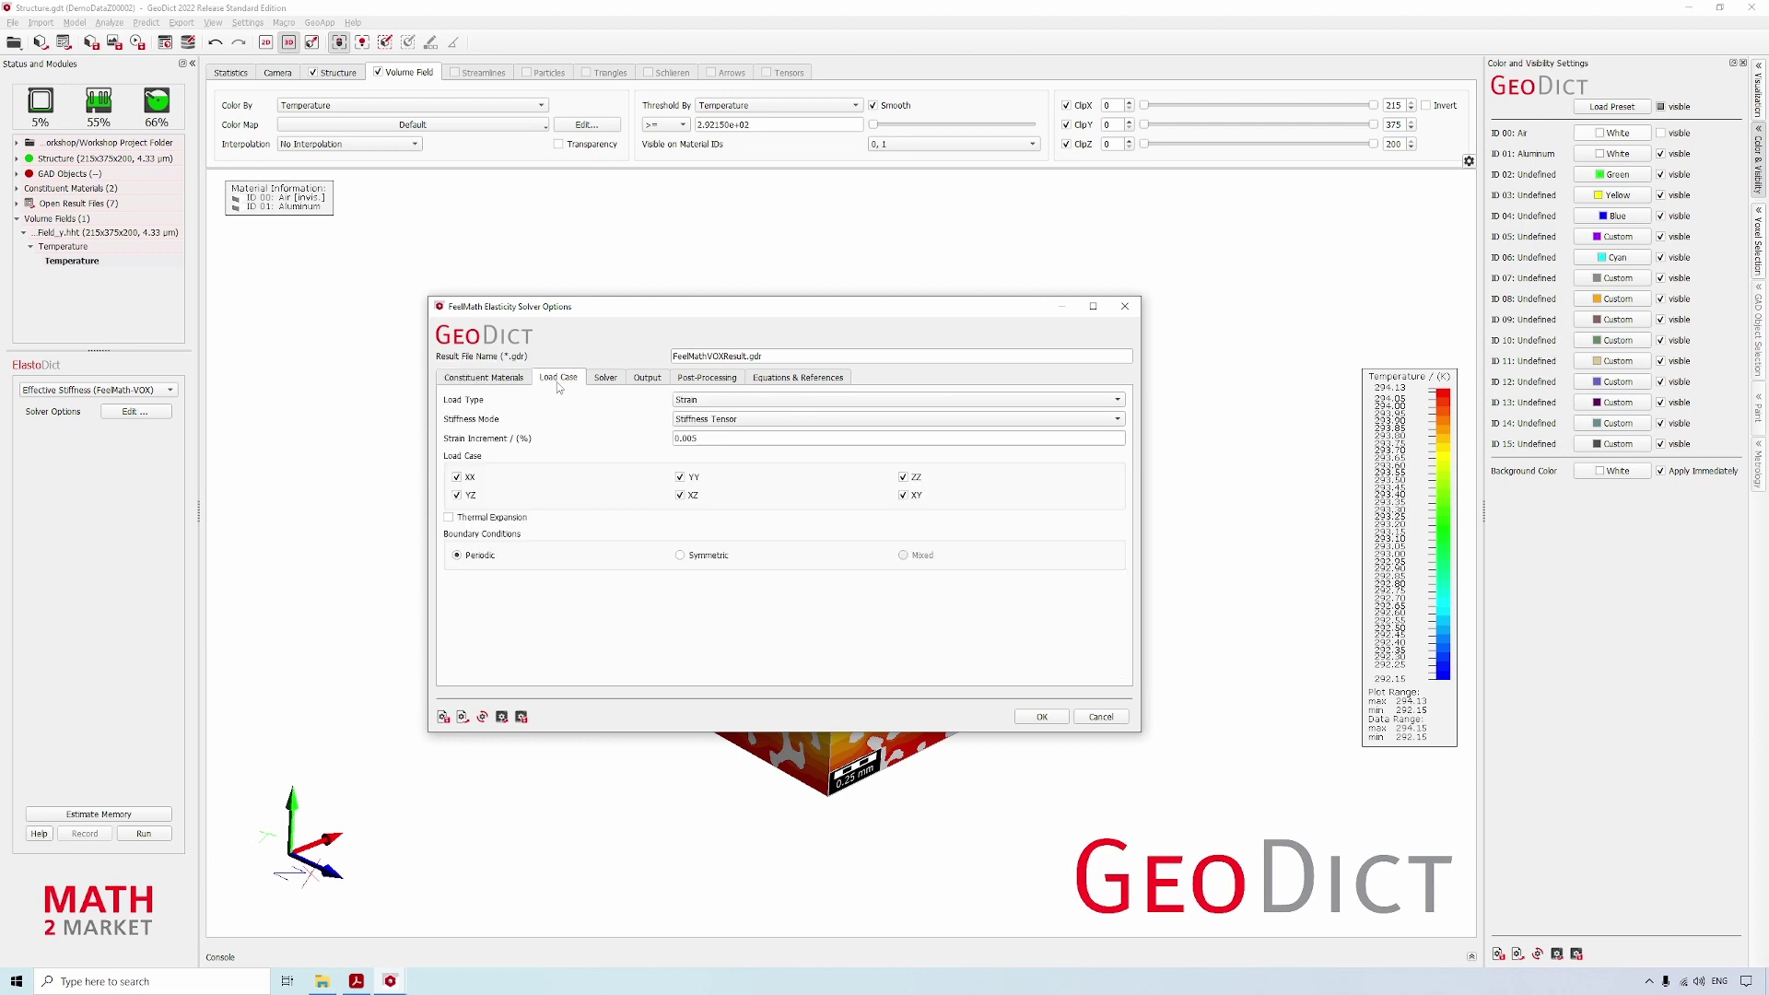
{"action": "left_click", "coordinate": [710, 558]}
- Enable downsampling for the elasticity solver with a downsampling factor of 3
{"action": "left_click", "coordinate": [615, 379]}
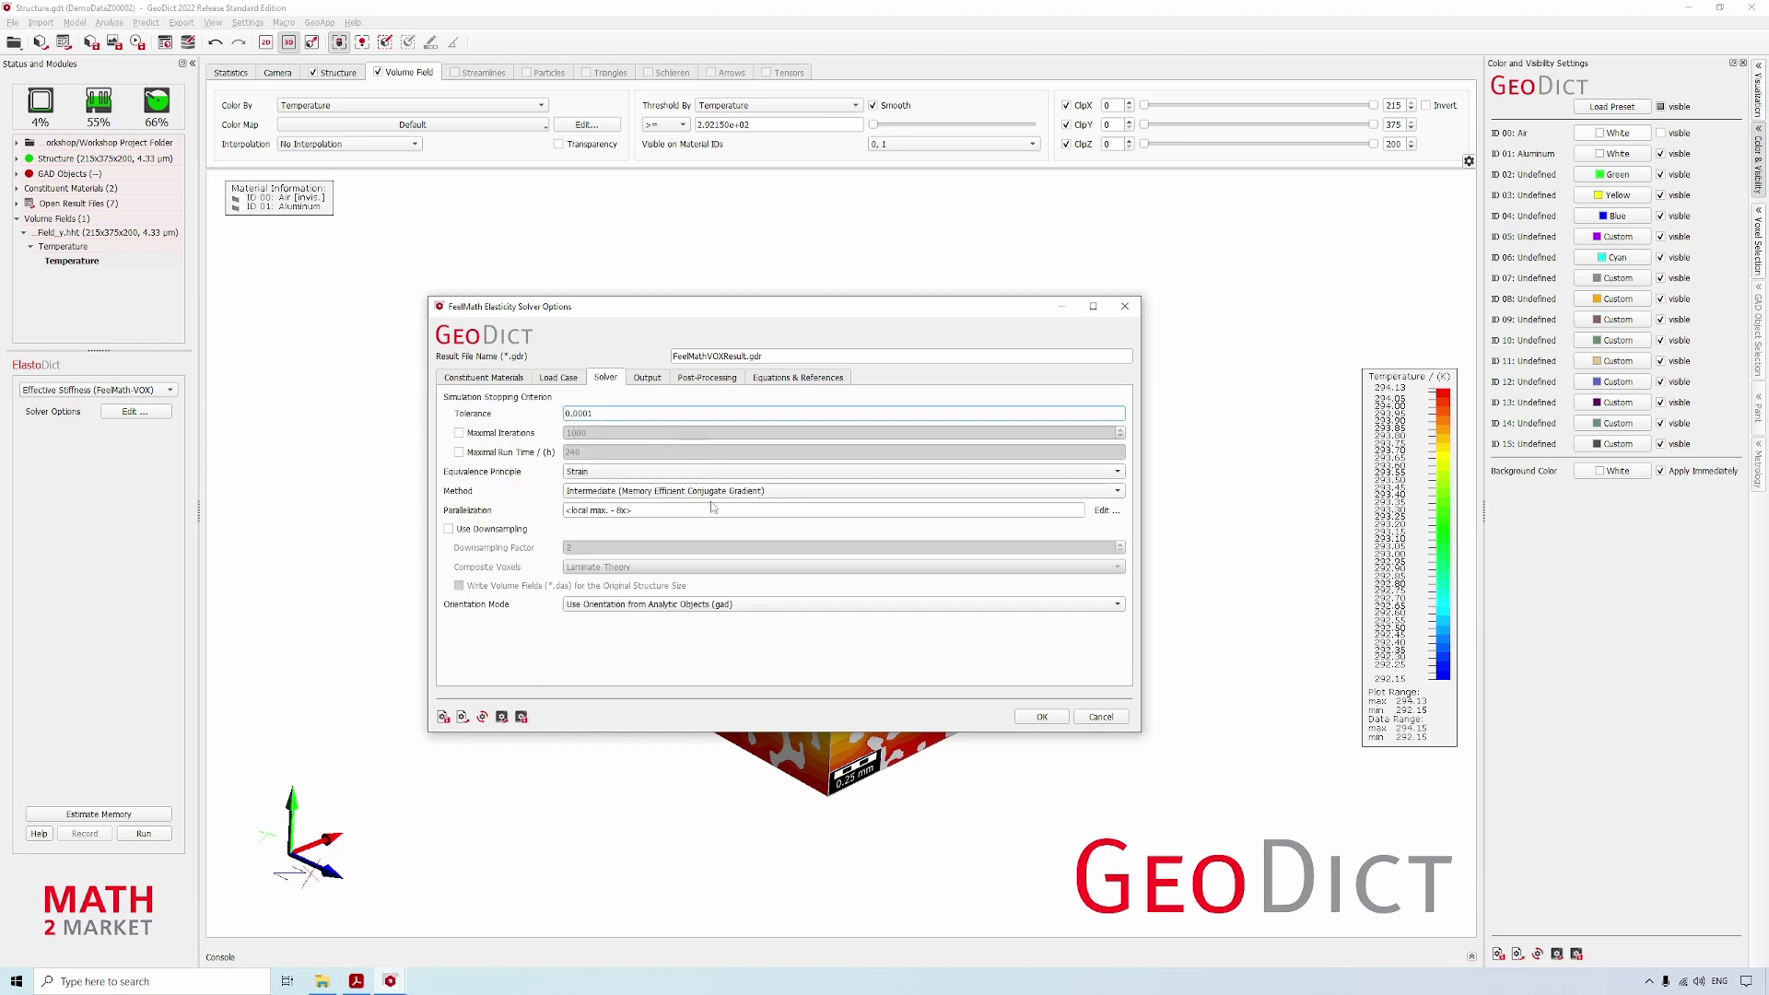
{"action": "left_click", "coordinate": [523, 533]}
{"action": "left_click", "coordinate": [568, 545]}
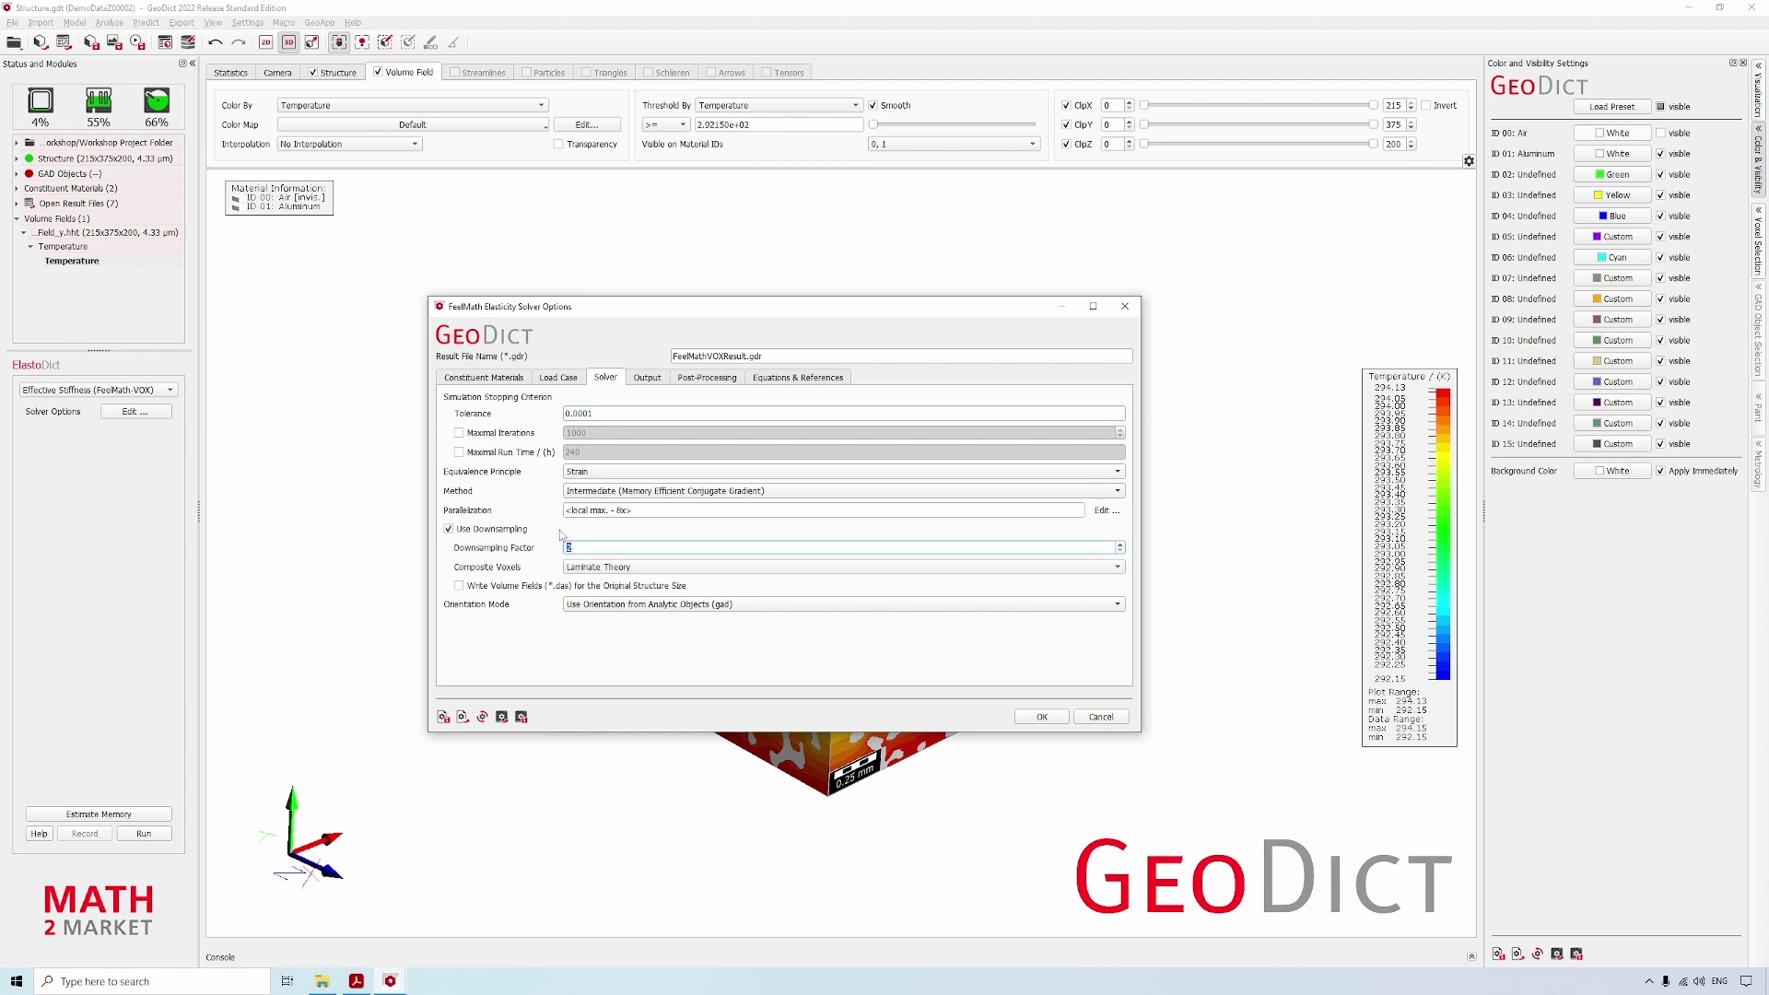
{"action": "type", "text": "3"}
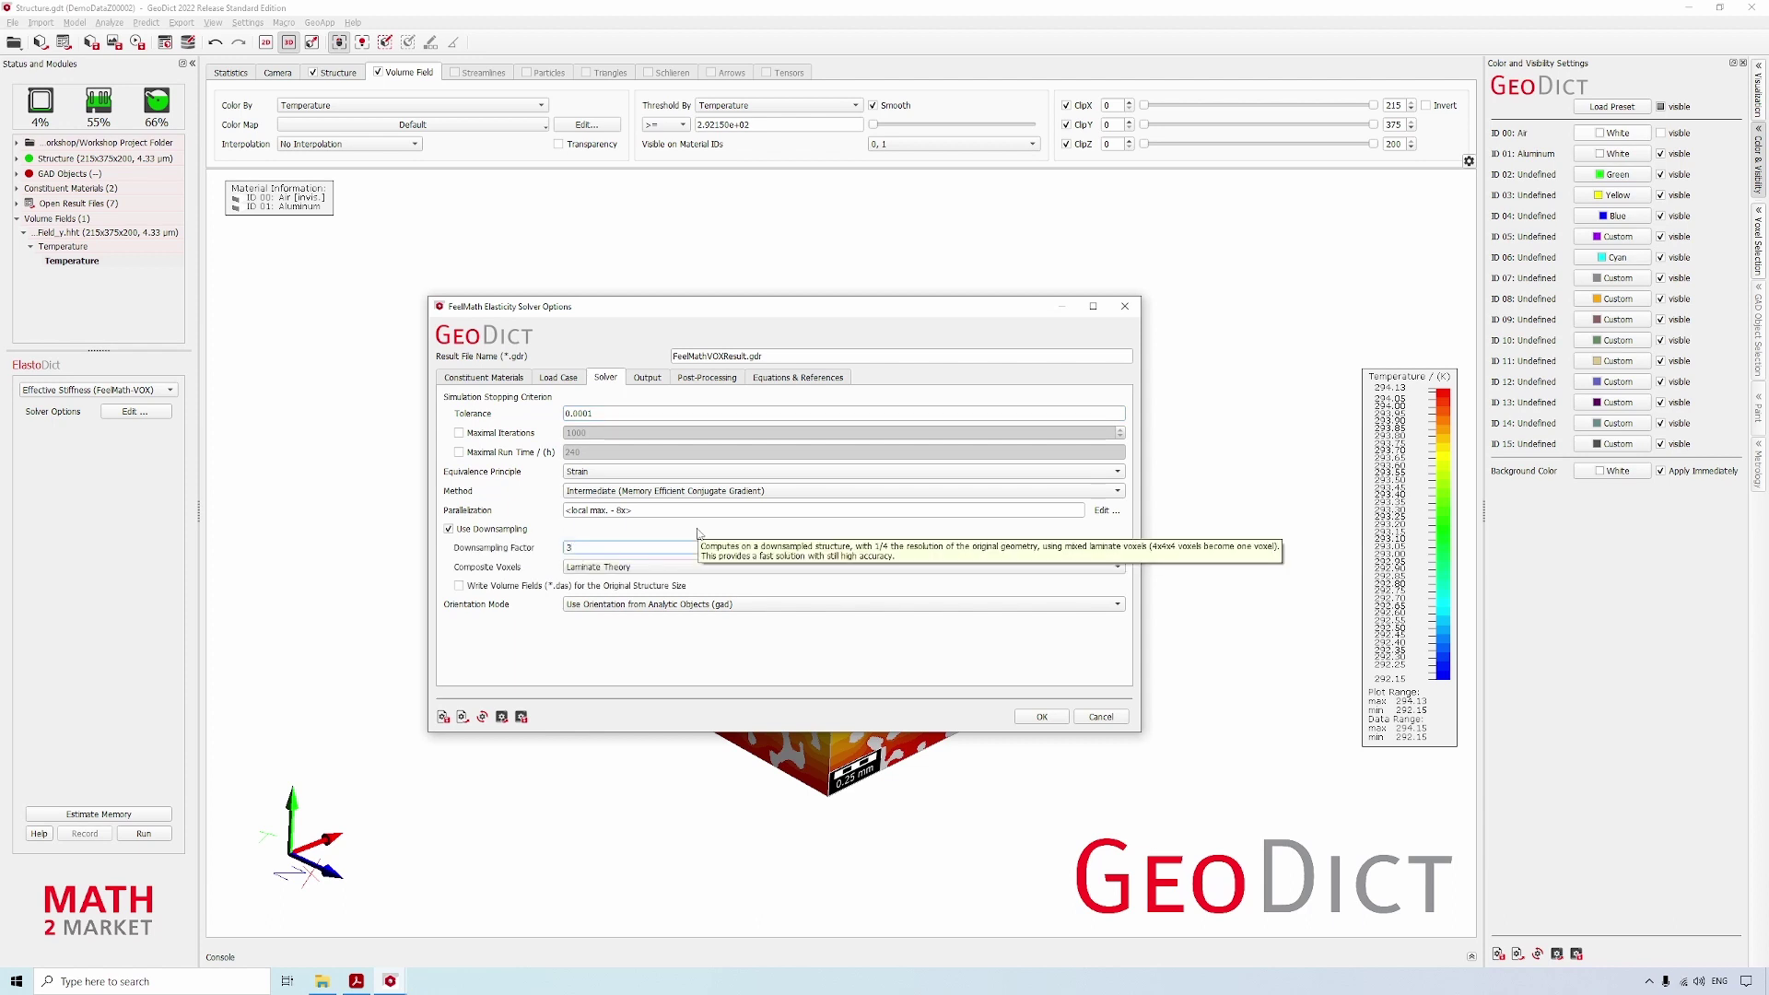
- Review the output and post-processing options, accept the solver options and run the effective stiffness computation
{"action": "left_click", "coordinate": [647, 378]}
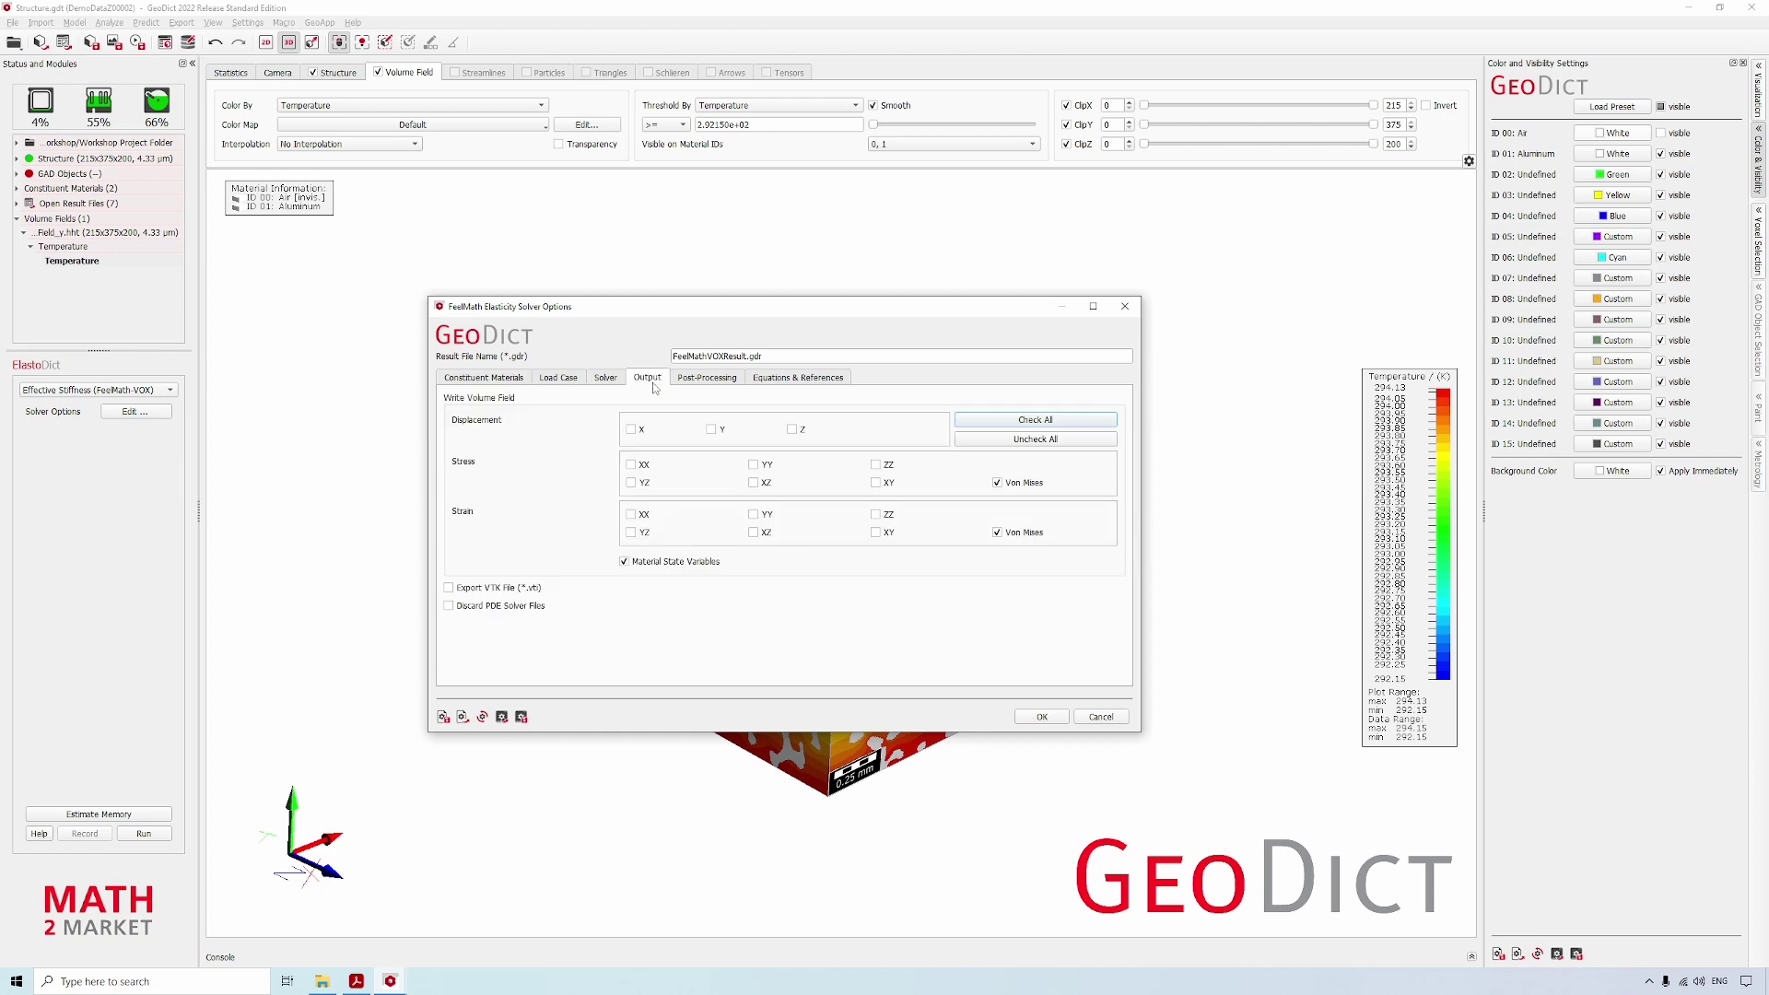
{"action": "left_click", "coordinate": [701, 381]}
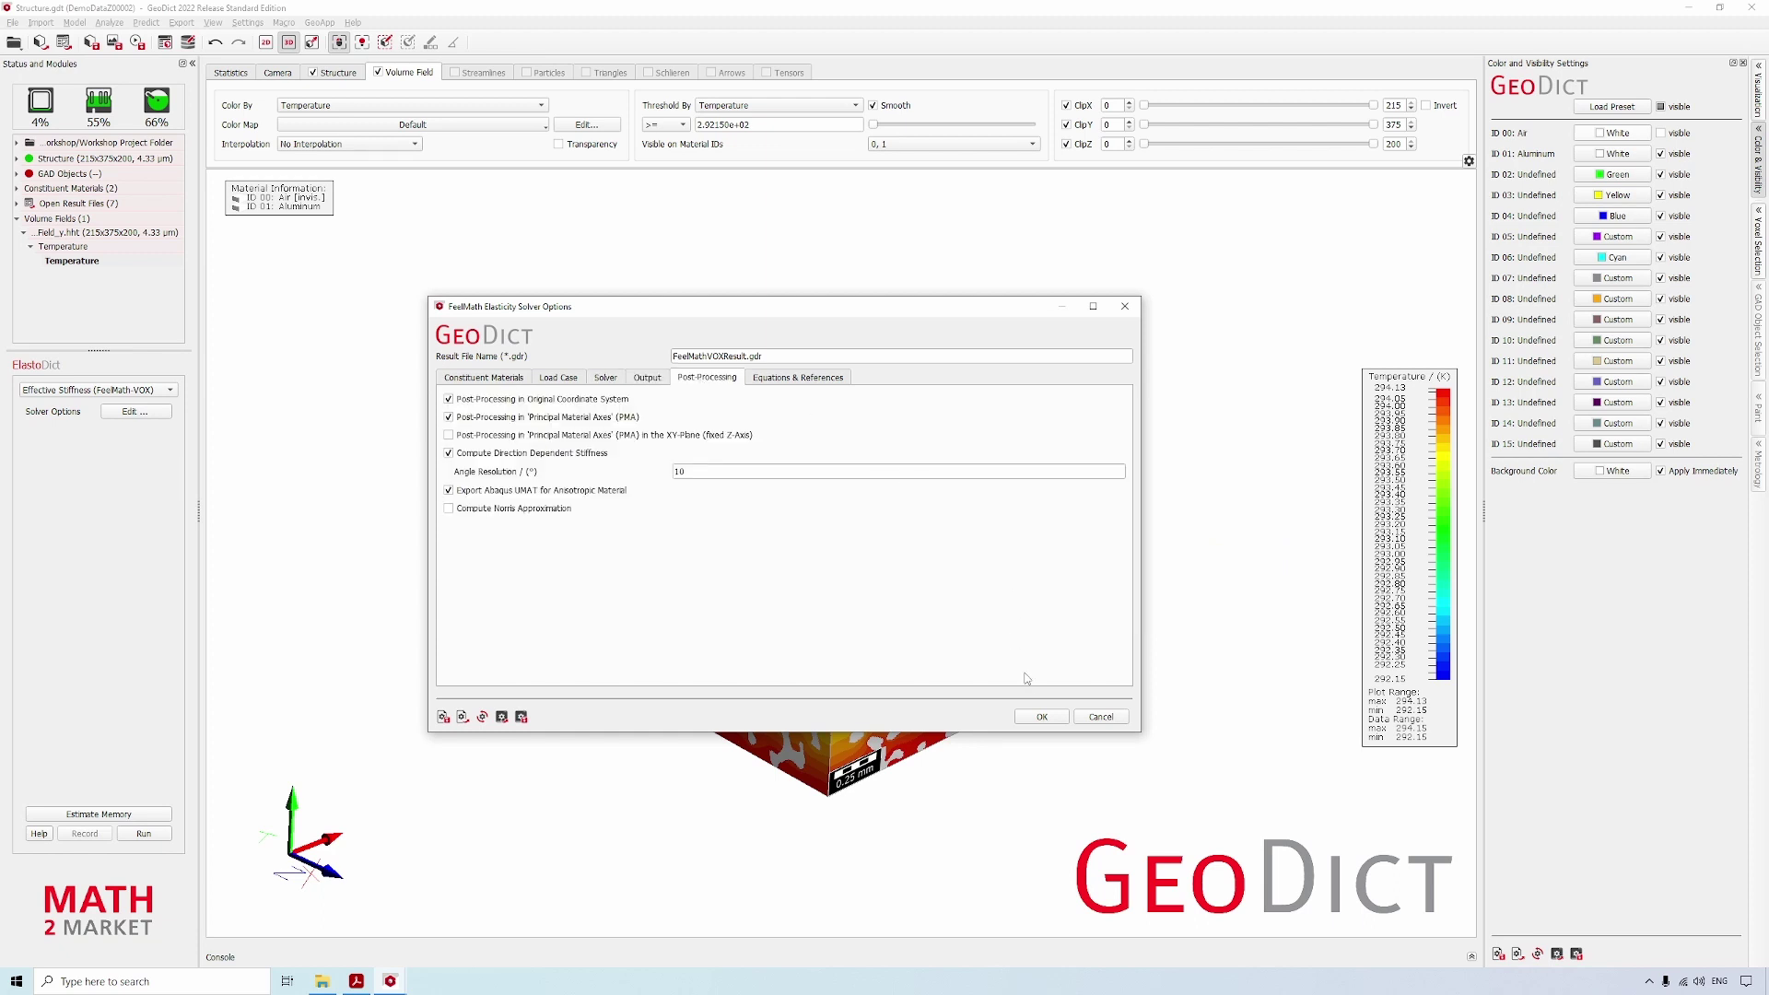
{"action": "left_click", "coordinate": [1041, 718]}
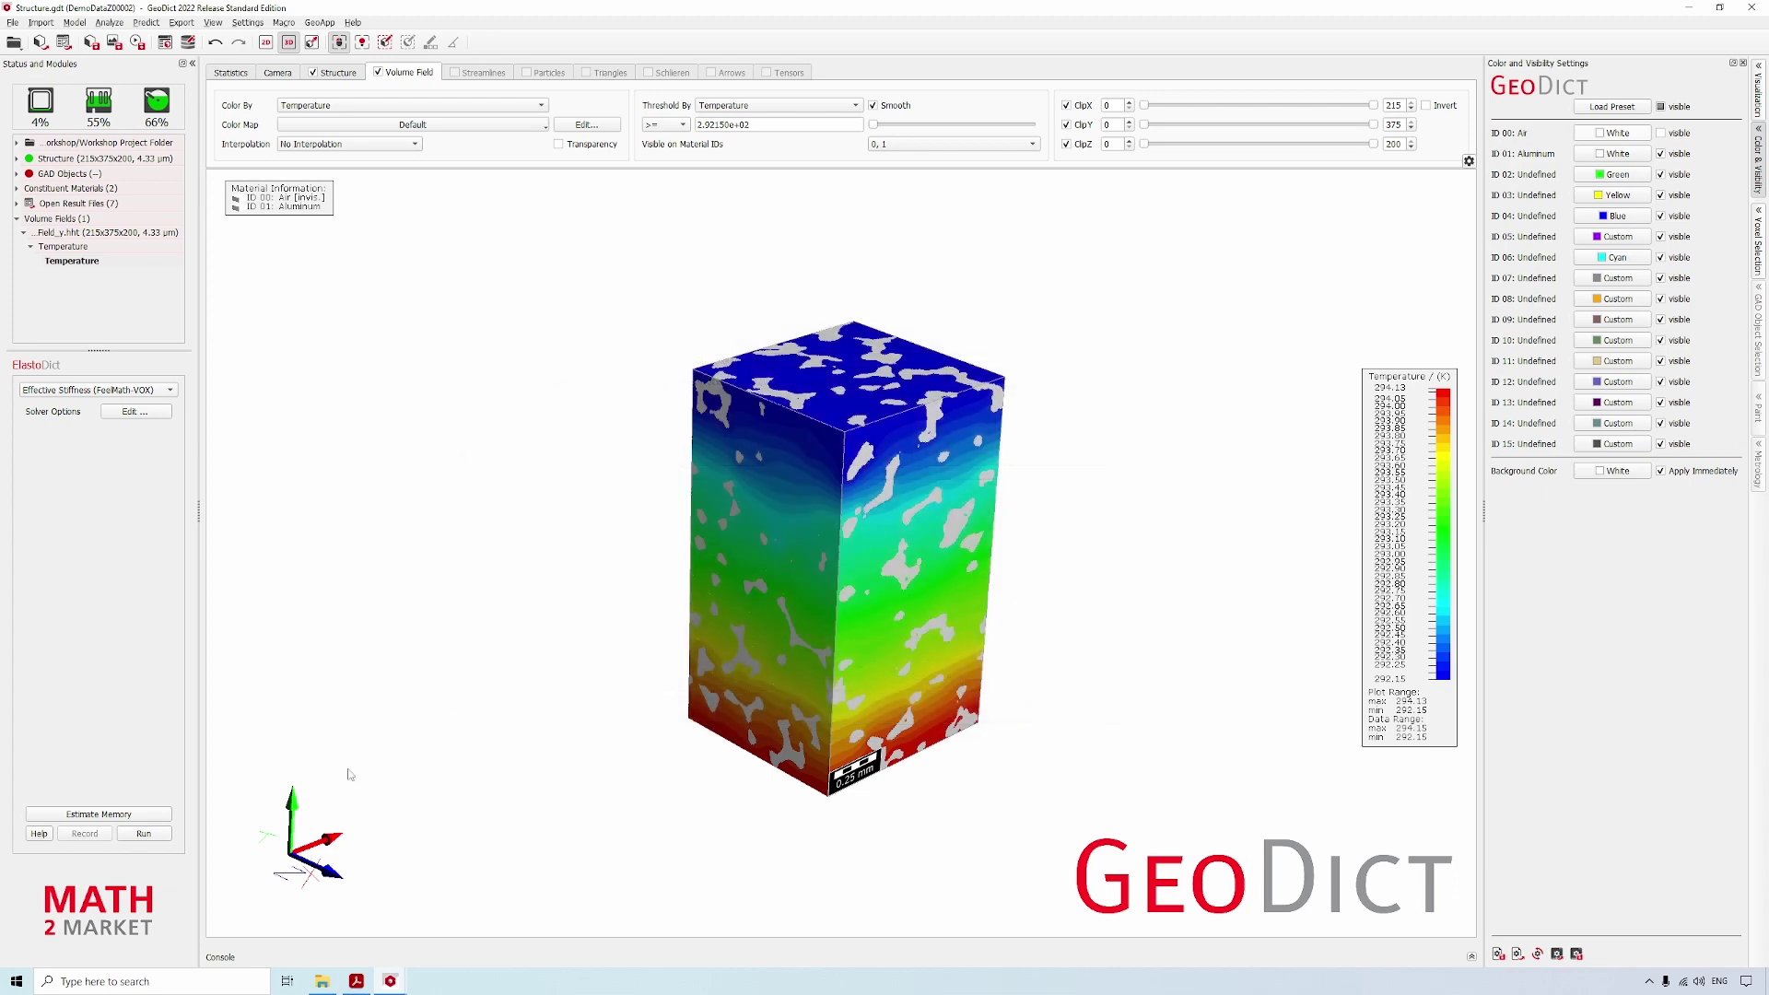
{"action": "left_click", "coordinate": [162, 839]}
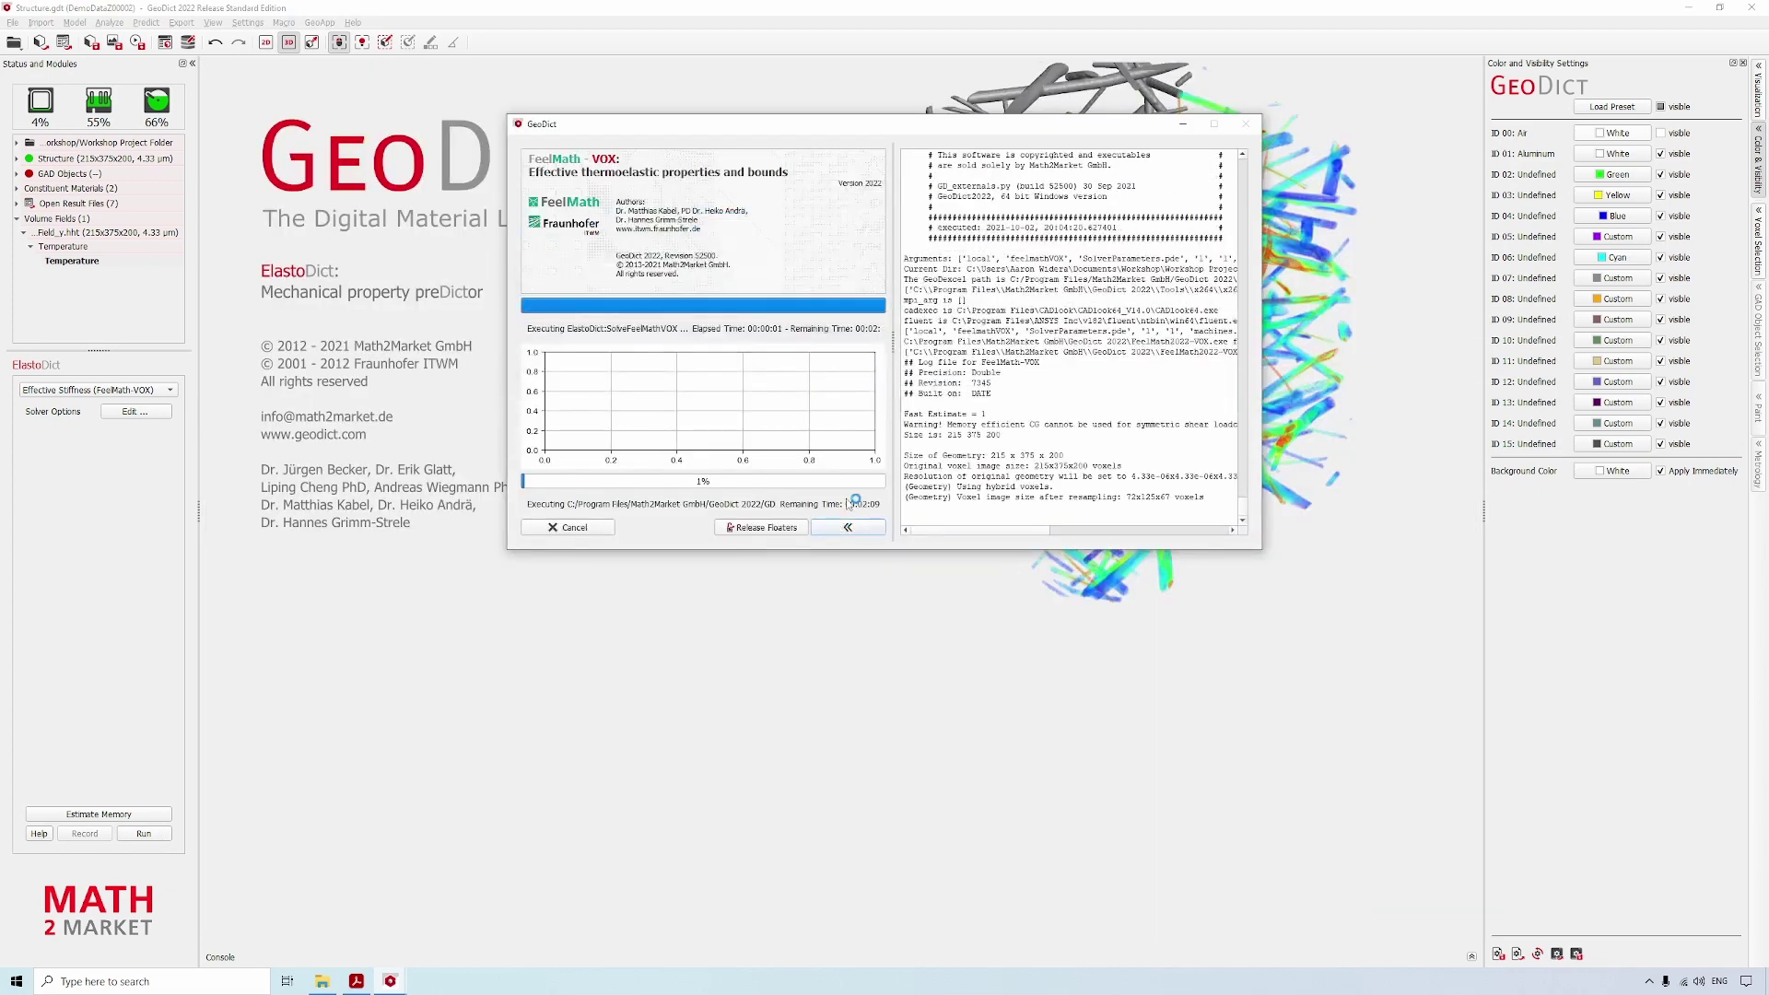